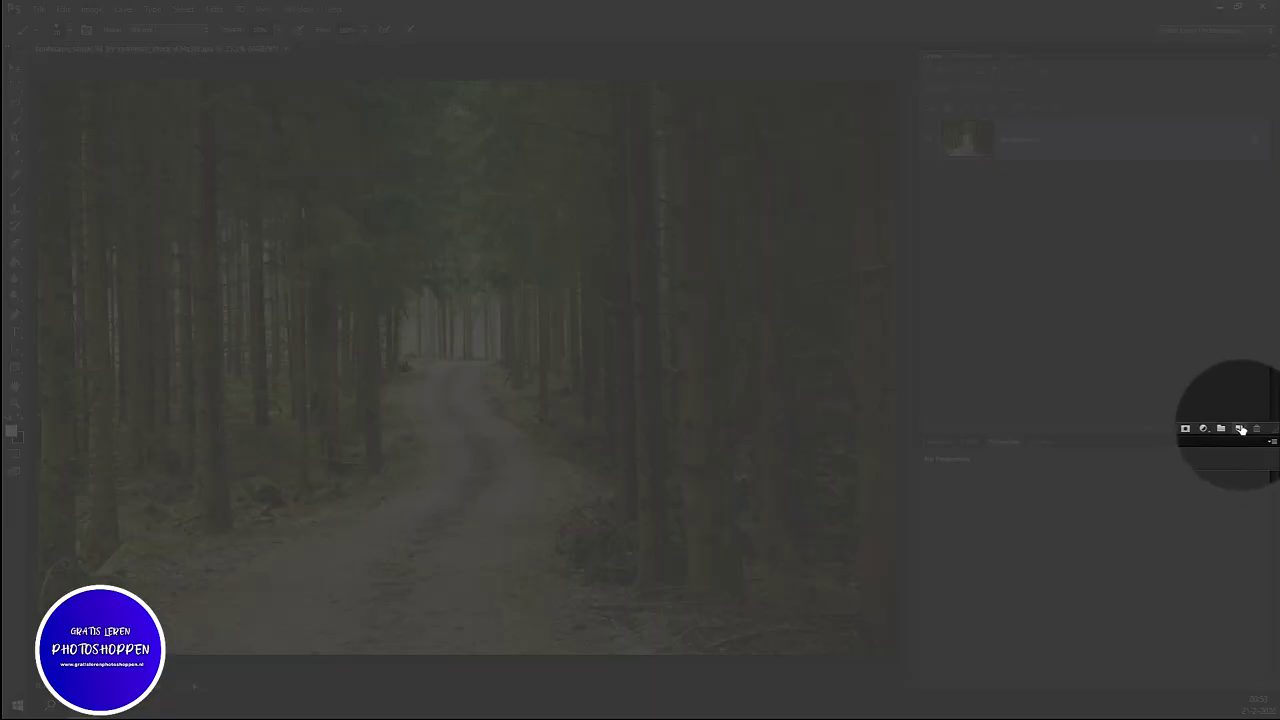
Step: Add Layer 1, unlock the Background as Layer 0, and move Layer 1 beneath it
left_click(1240, 429)
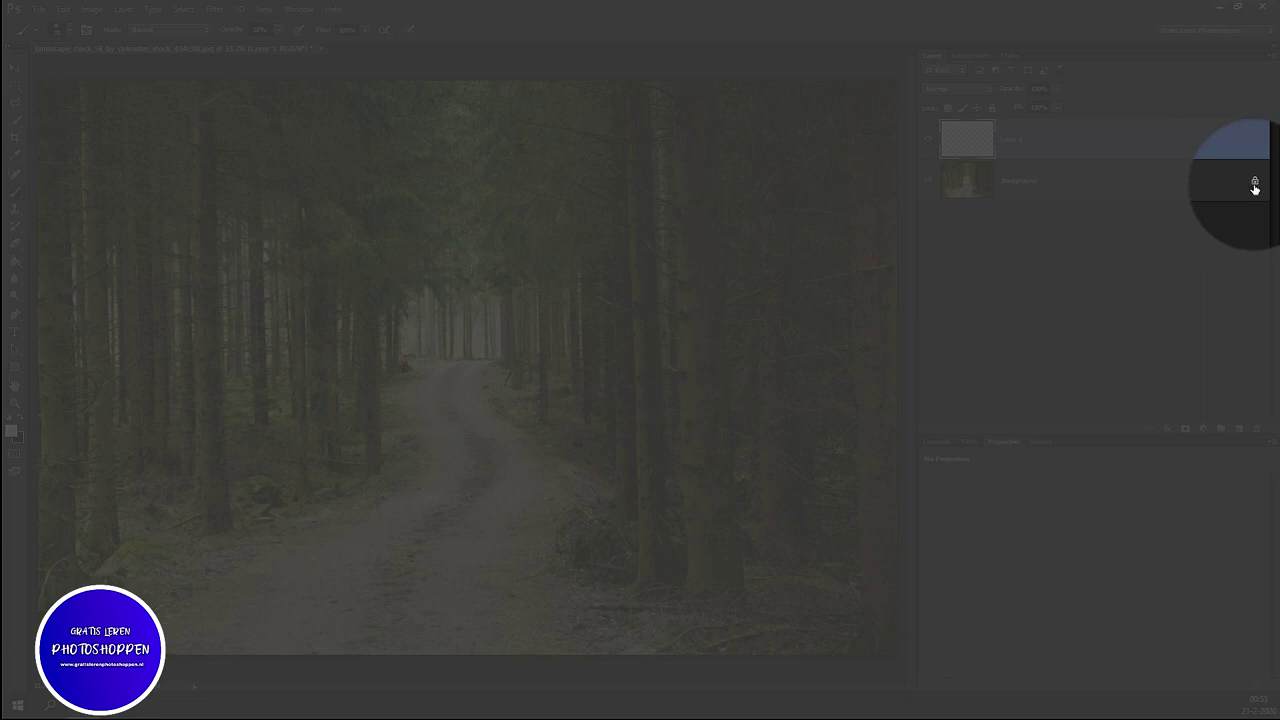
double_click(1255, 183)
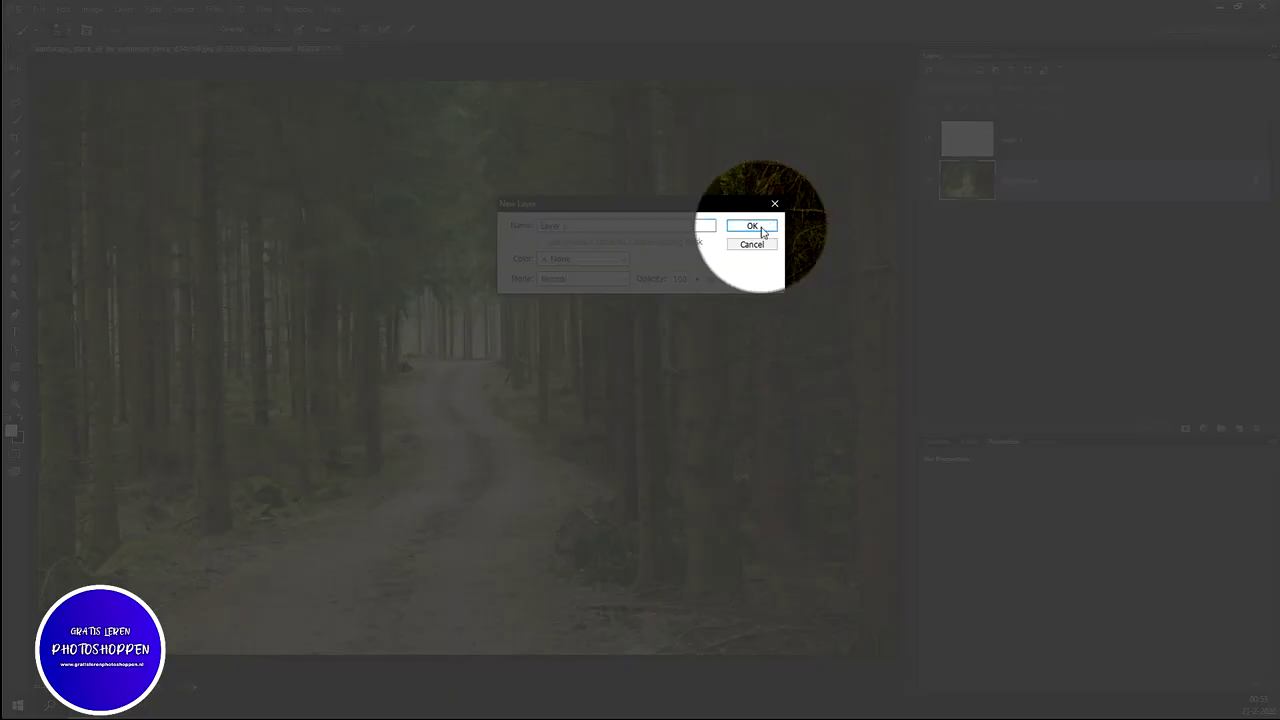
left_click(771, 226)
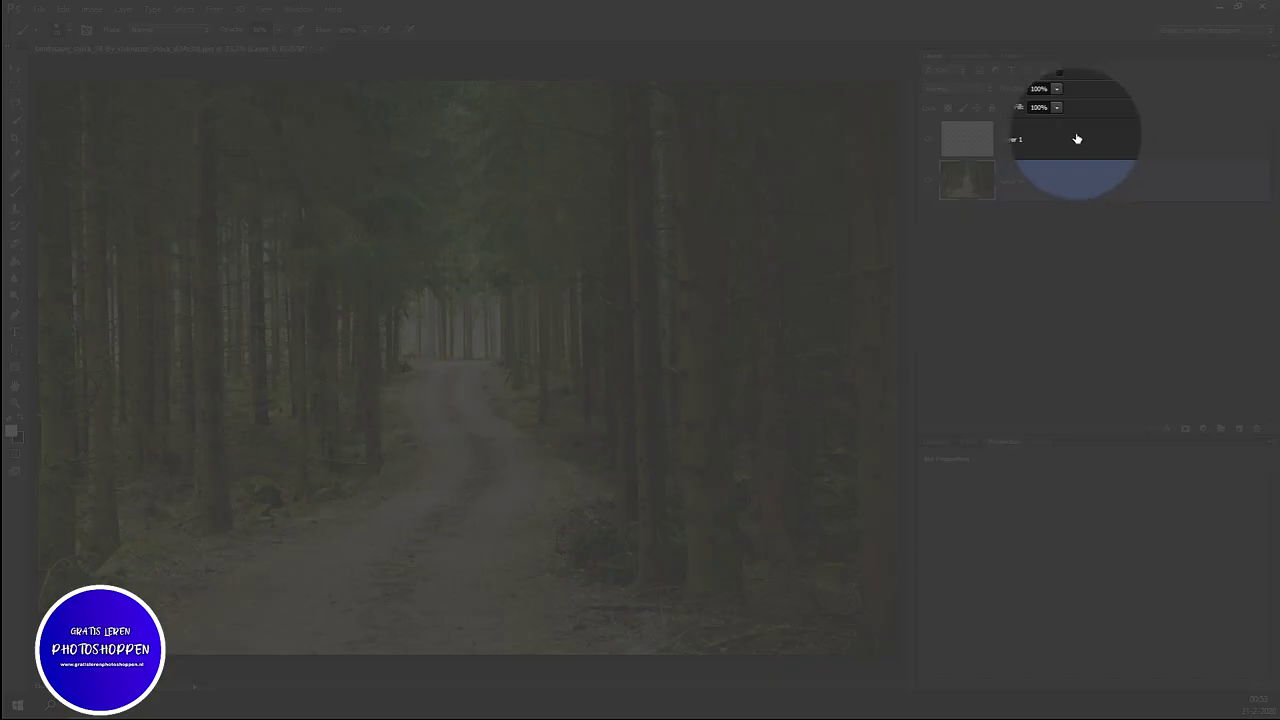
left_click(1073, 145)
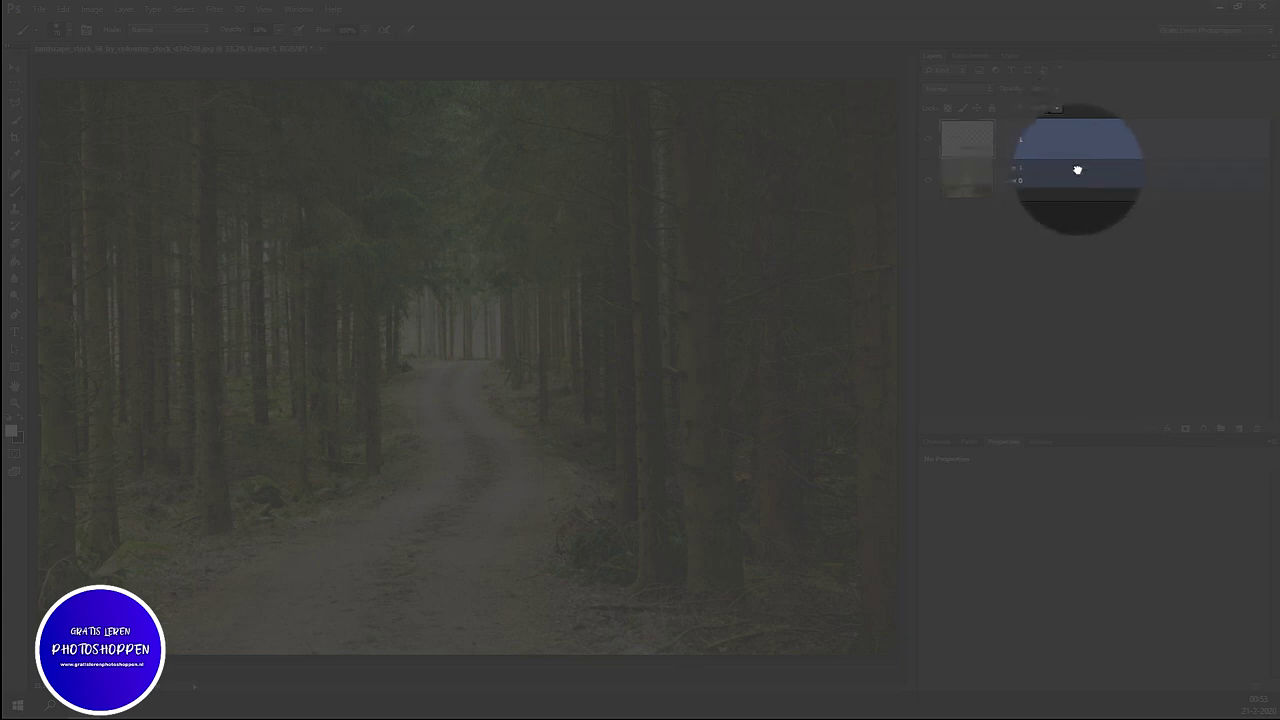
left_click_drag(1074, 145, 1078, 191)
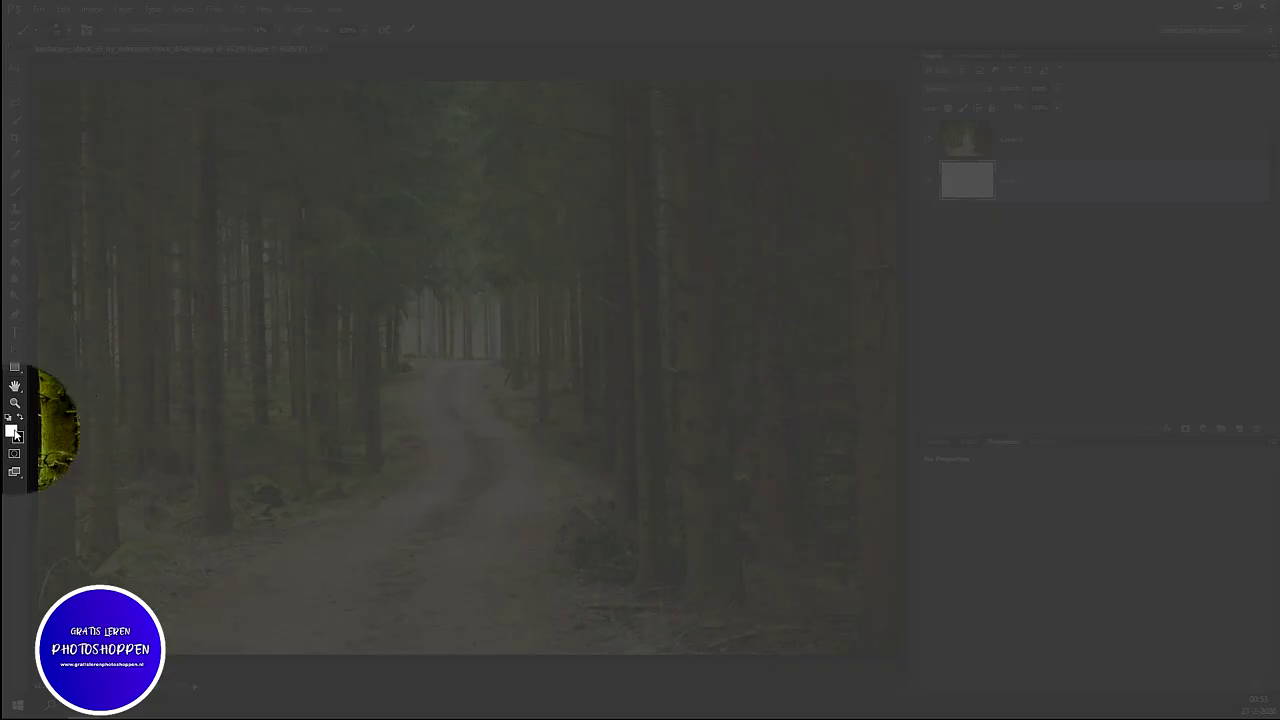
Step: Fill Layer 1 with dark grey 615e5e using the Paint Bucket, then verify the fill
left_click(14, 433)
left_click_drag(490, 222, 467, 293)
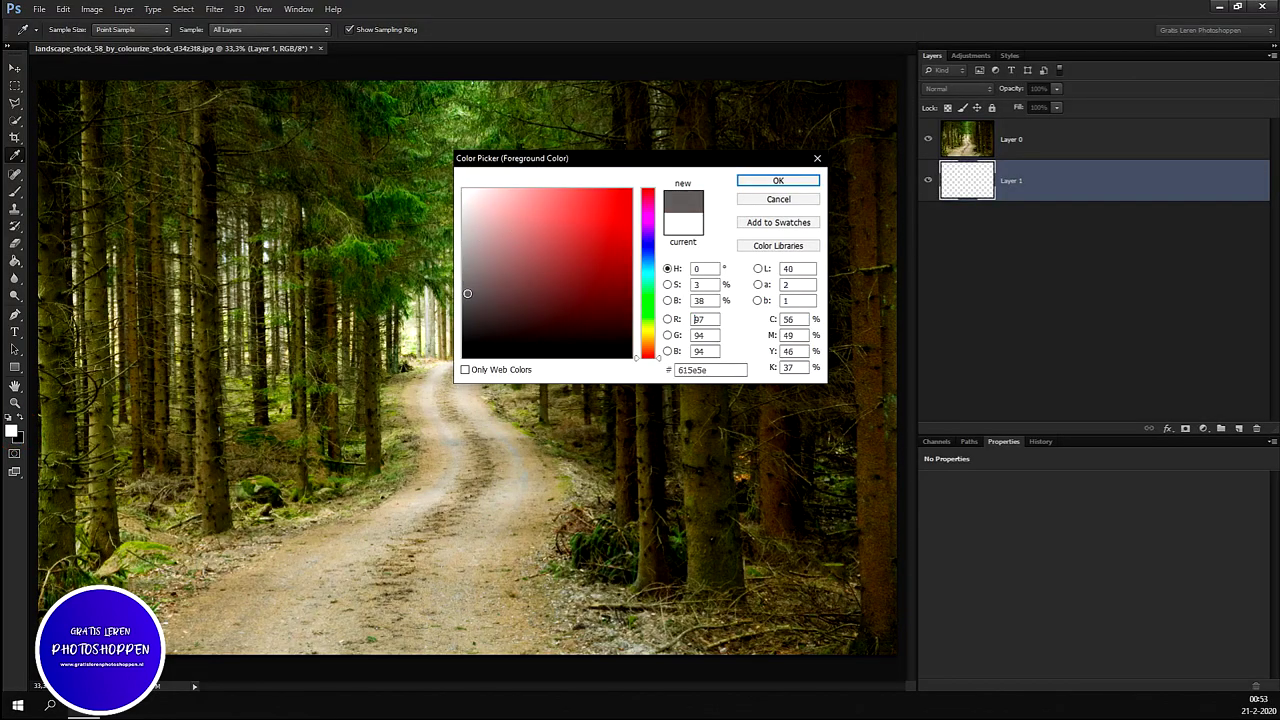
left_click(690, 369)
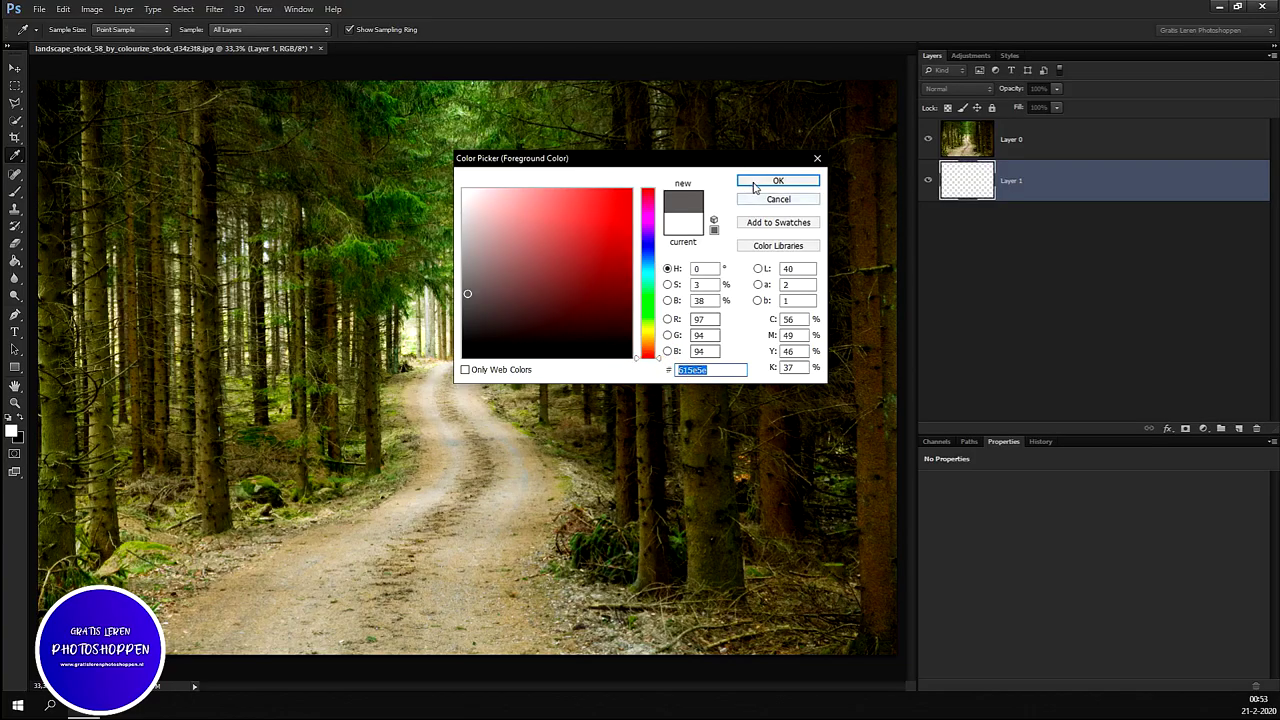
left_click(778, 180)
left_click(14, 261)
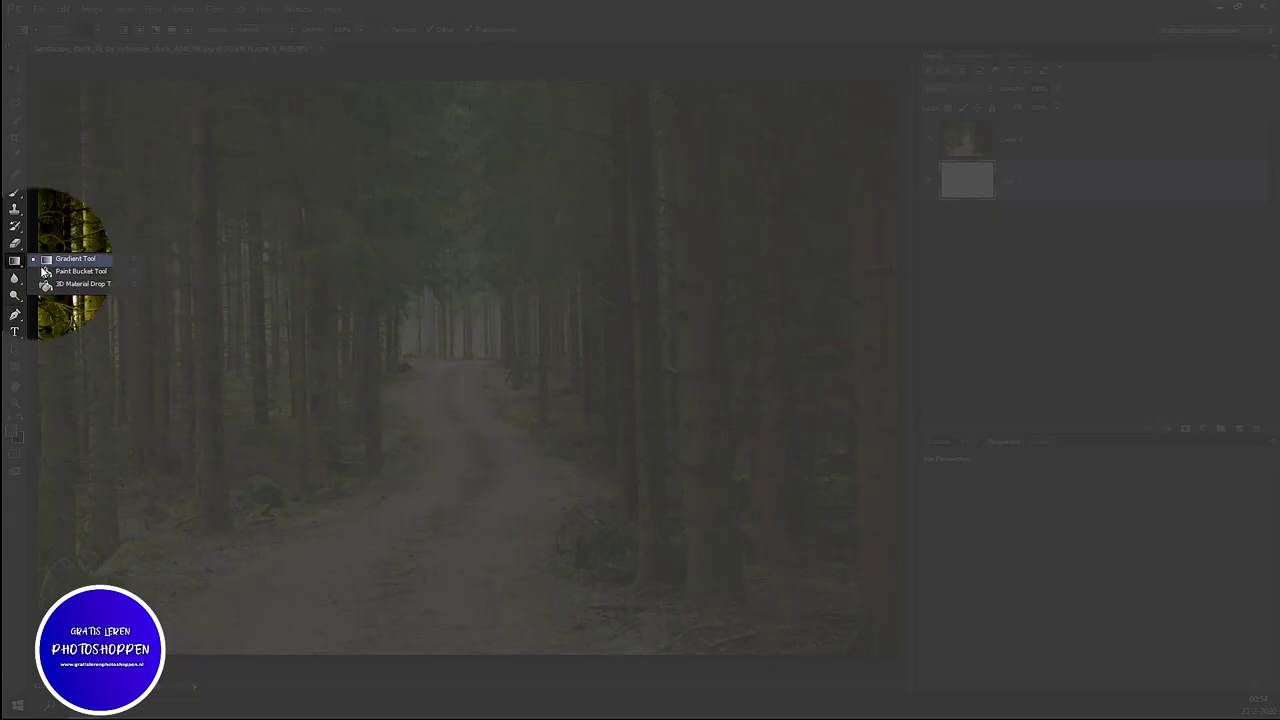
left_click(72, 272)
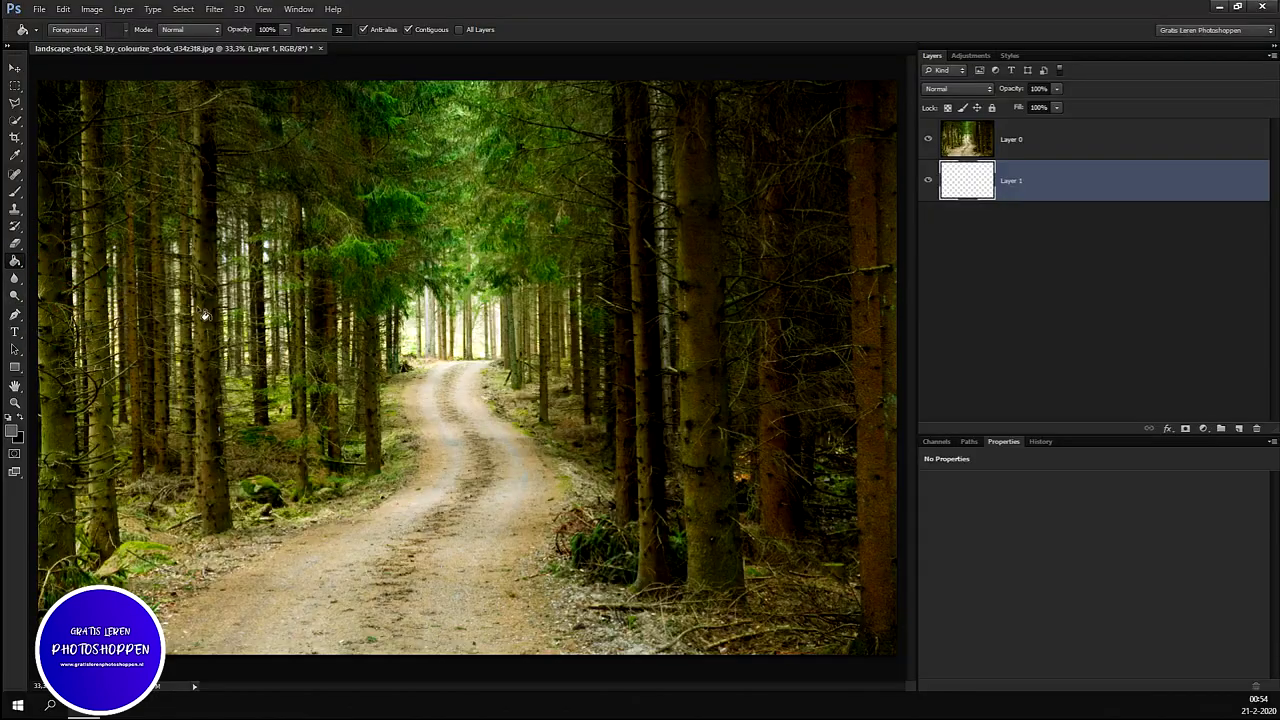
left_click(349, 396)
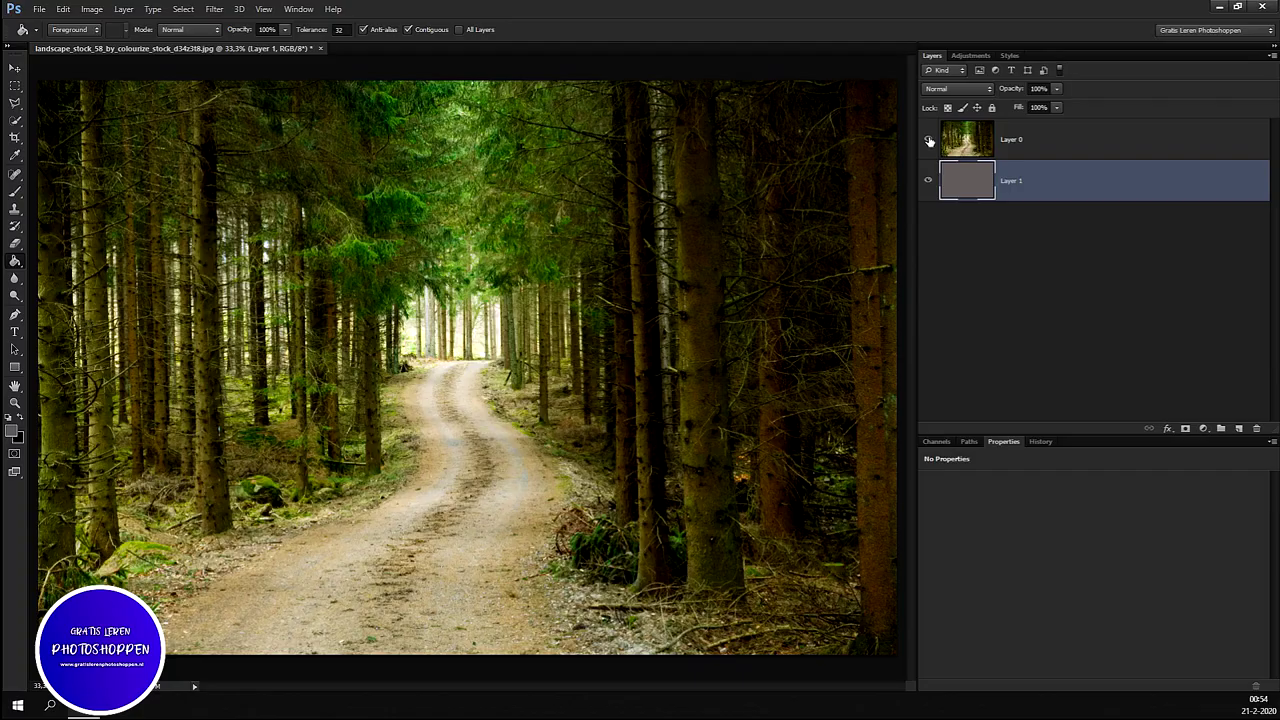
left_click(929, 141)
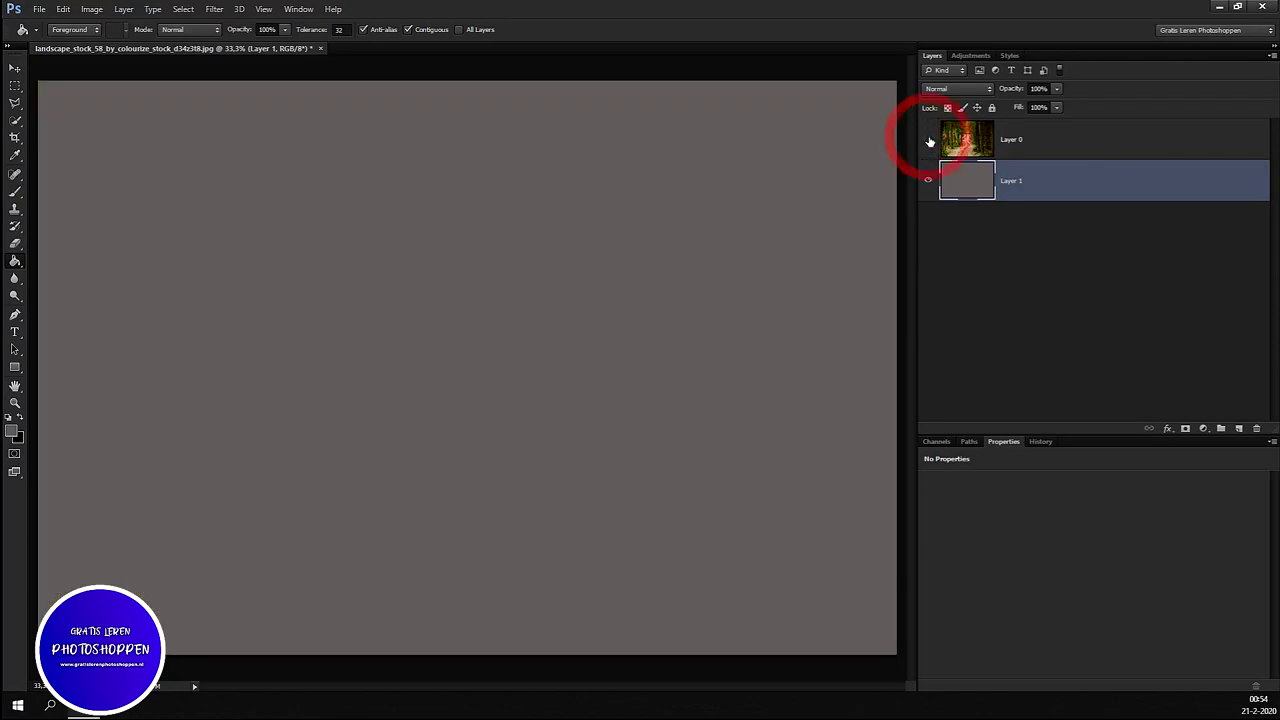
left_click(929, 141)
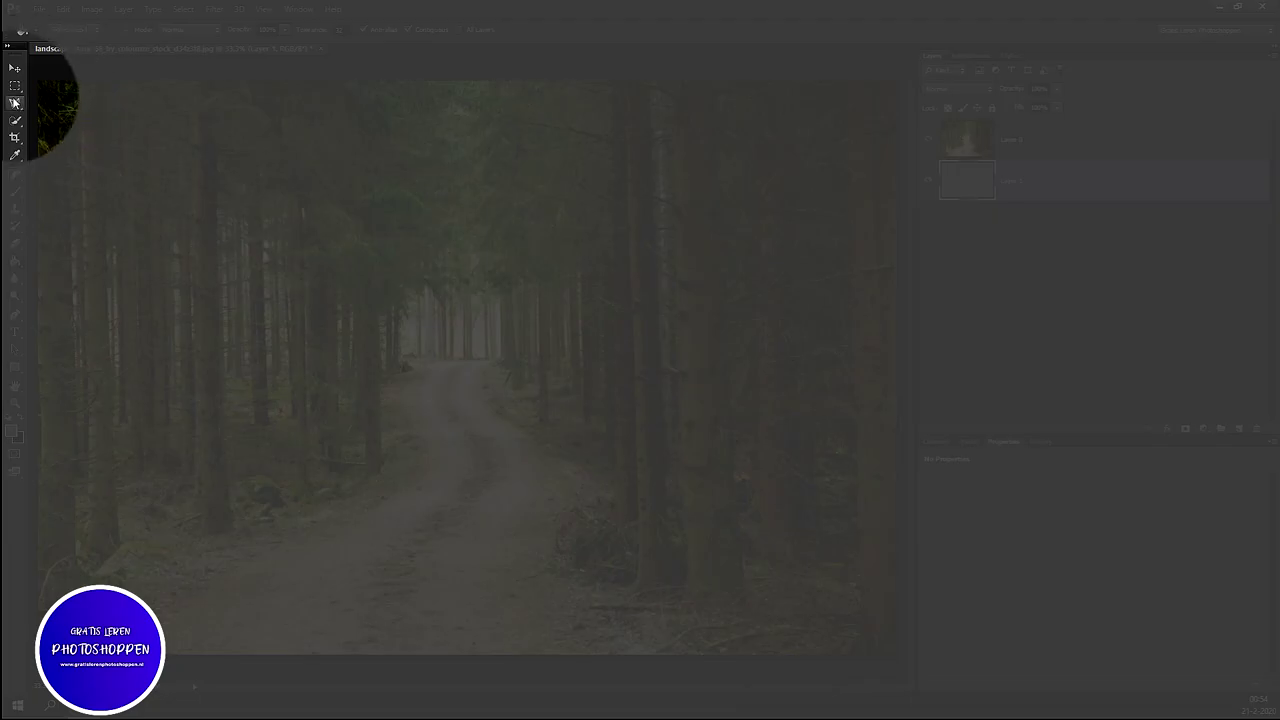
Step: Trace both edges of the winding dirt road with the Polygonal Lasso, closing below the image
right_click(15, 103)
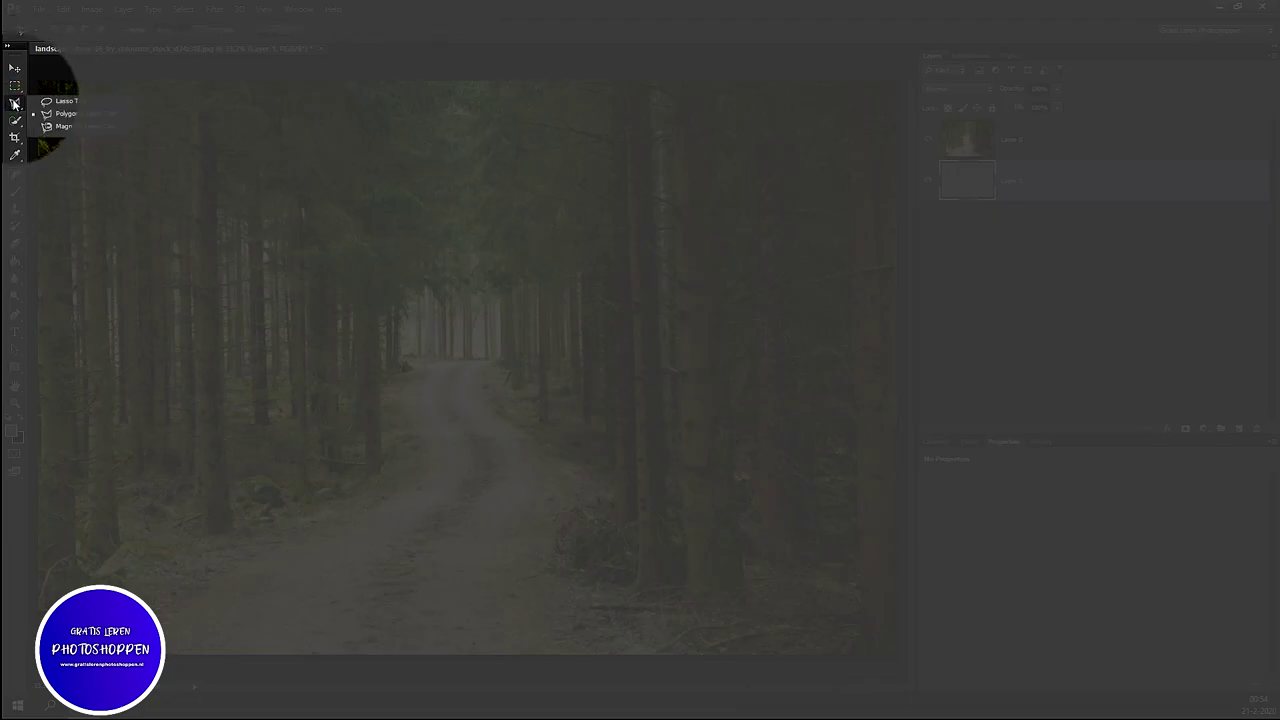
left_click(88, 117)
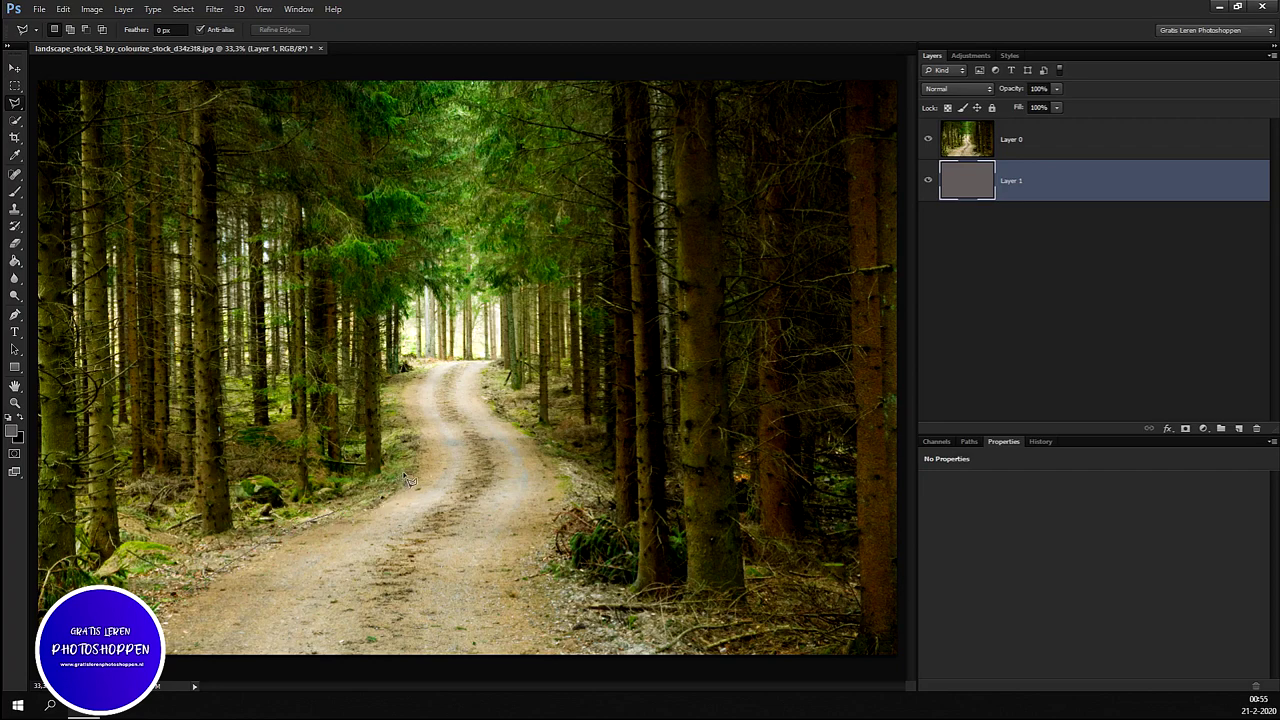
left_click(406, 423)
left_click(512, 412)
left_click(561, 476)
left_click(560, 530)
left_click(559, 549)
left_click(578, 628)
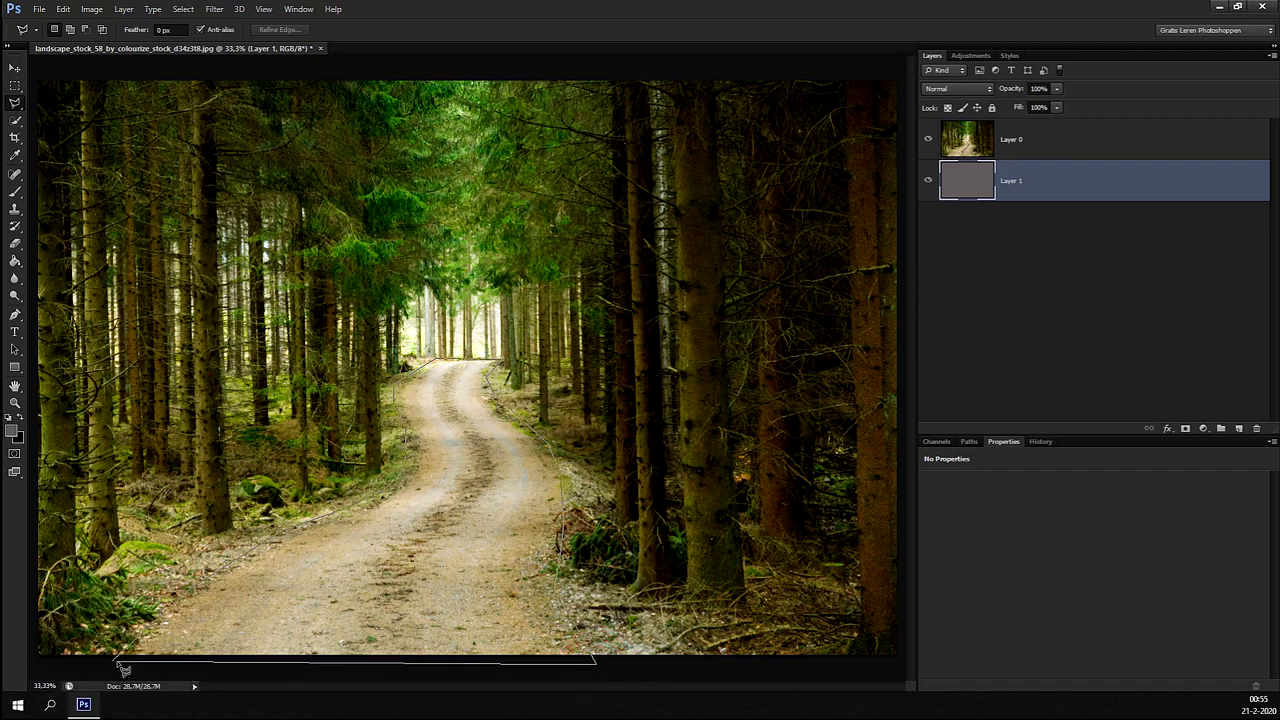
left_click(117, 667)
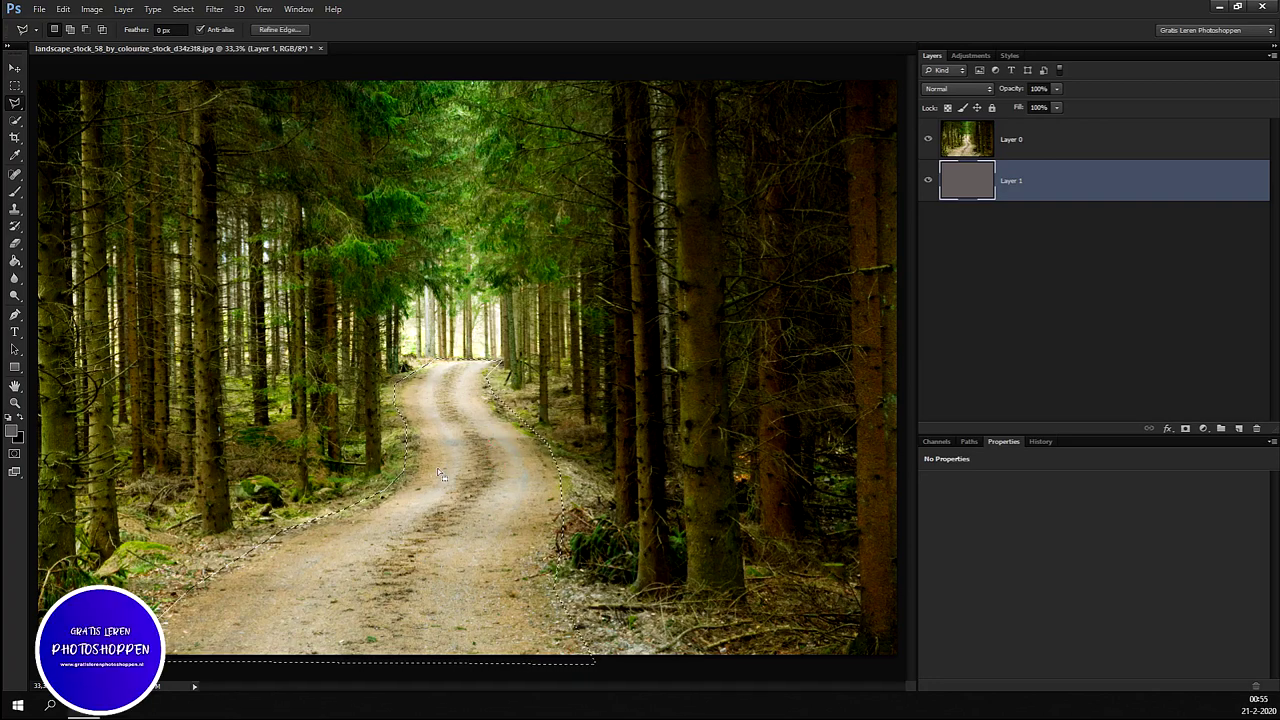
Step: Invert the road selection and delete the surrounding forest from Layer 0
right_click(438, 467)
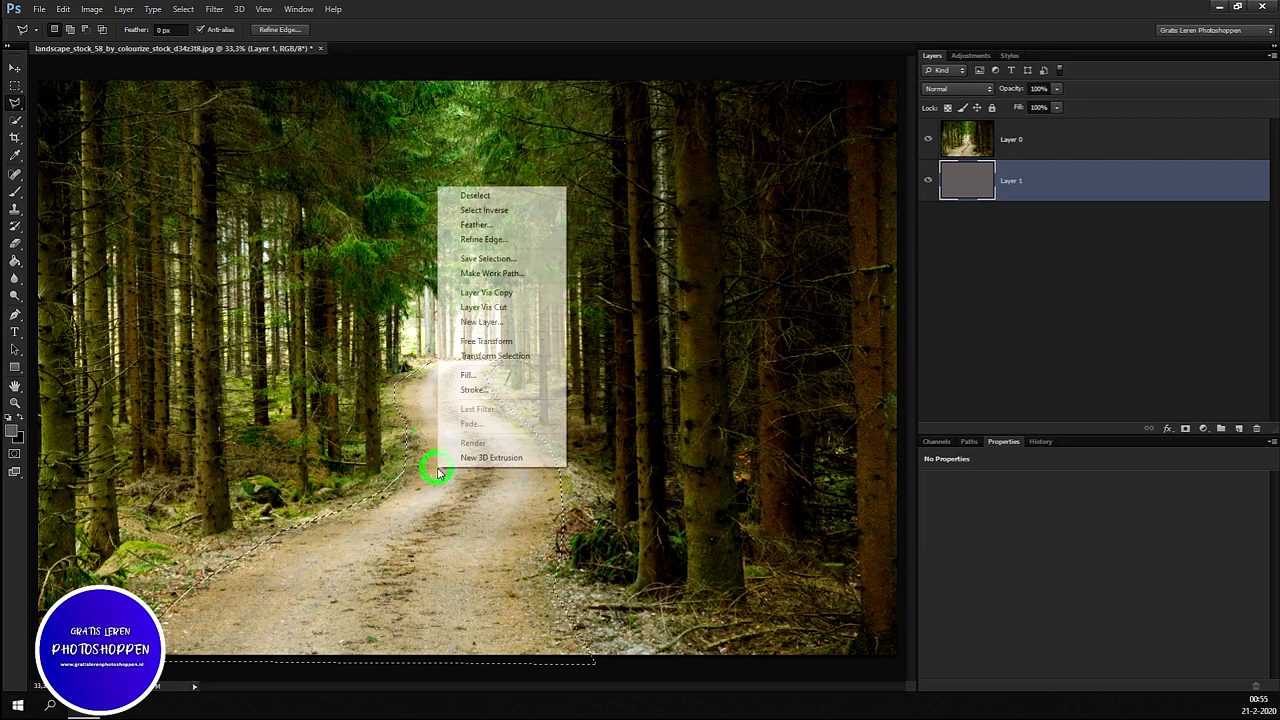
left_click(490, 210)
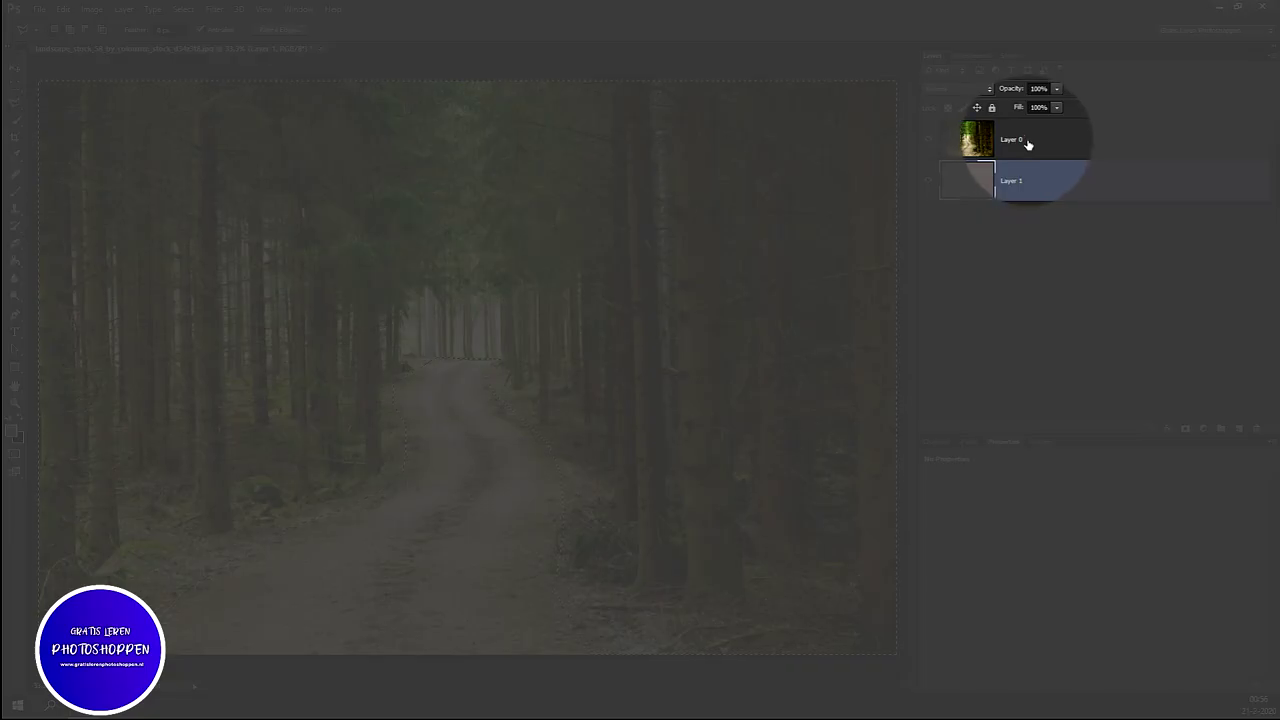
left_click(1028, 143)
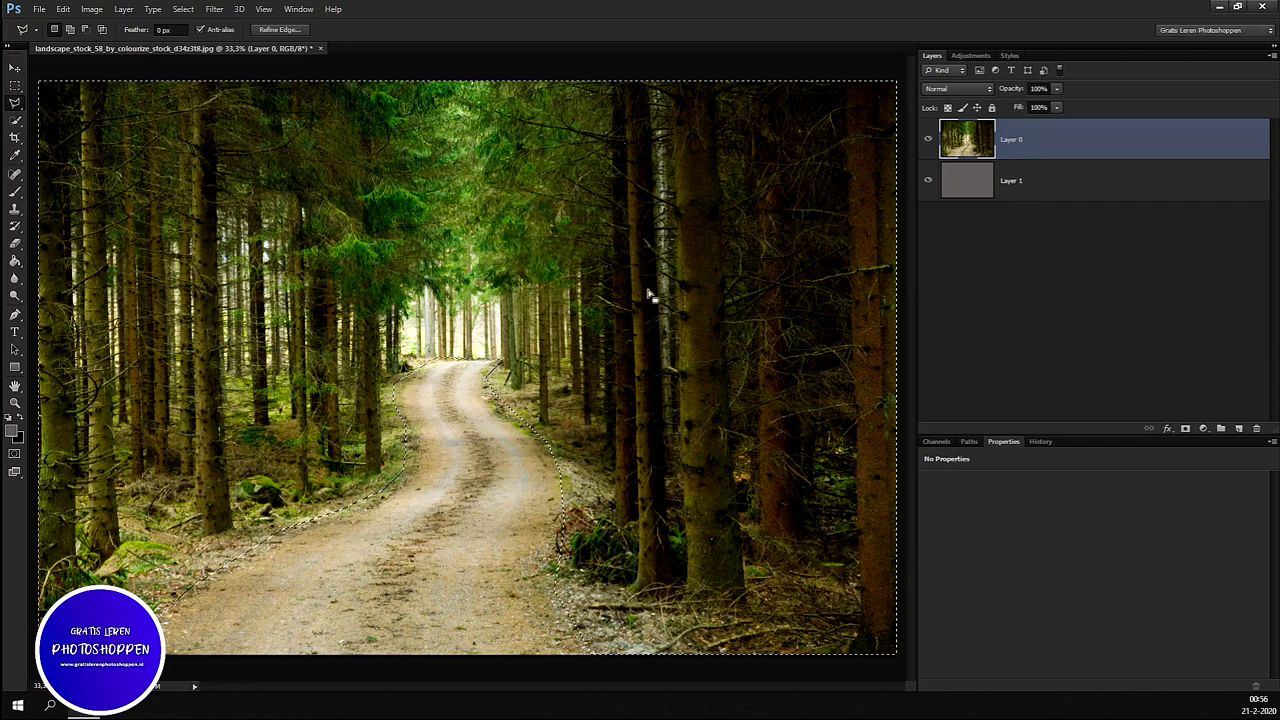
key("Delete")
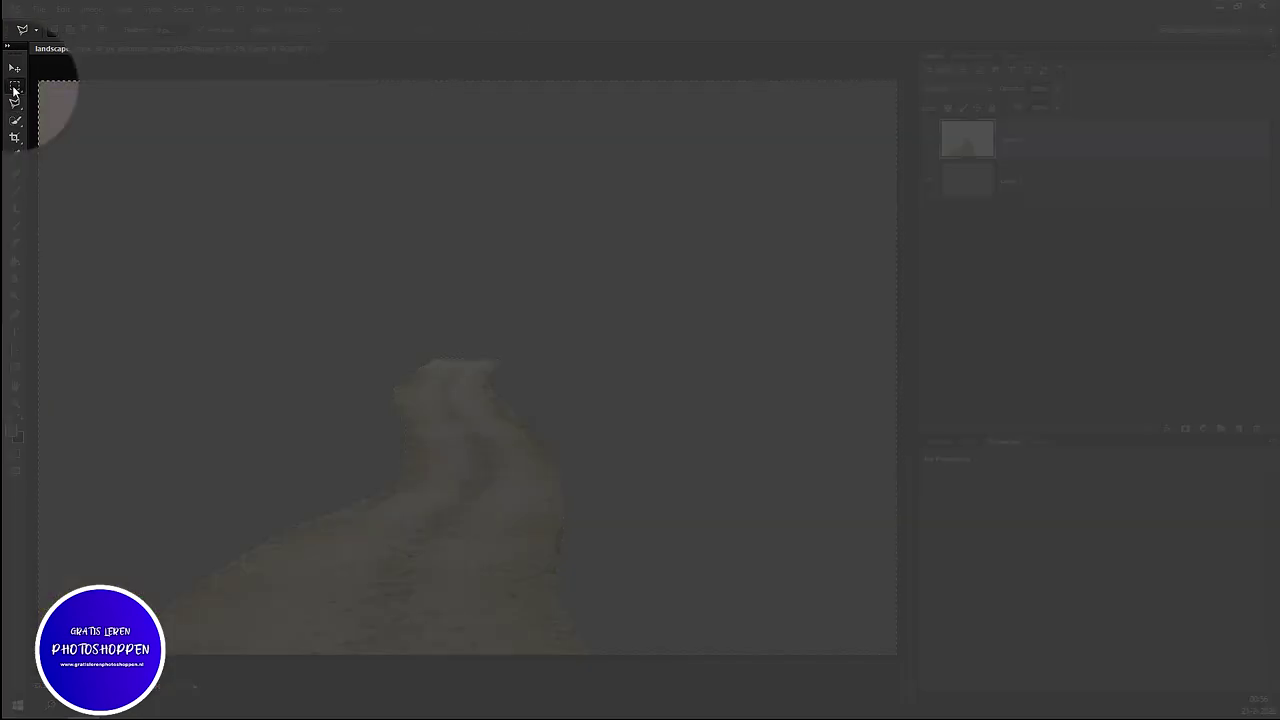
left_click(14, 87)
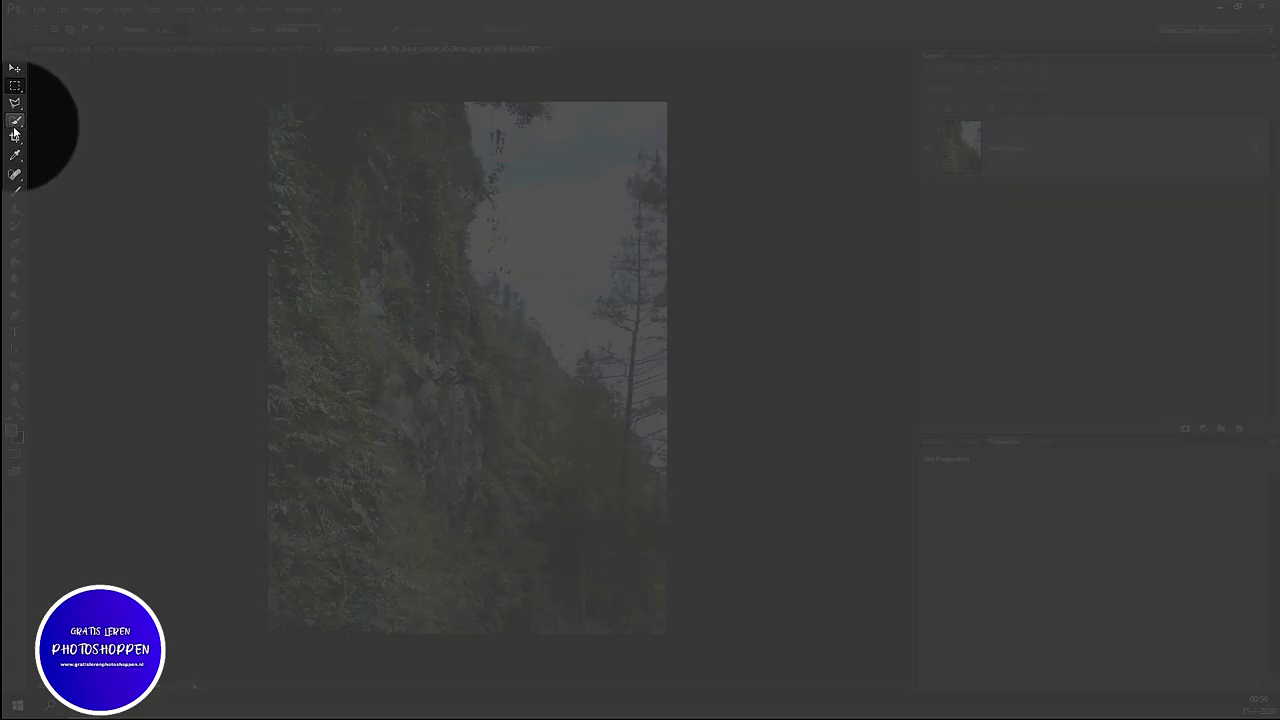
Step: Quick-select the green cliff wall from its top down to the bottom
right_click(15, 120)
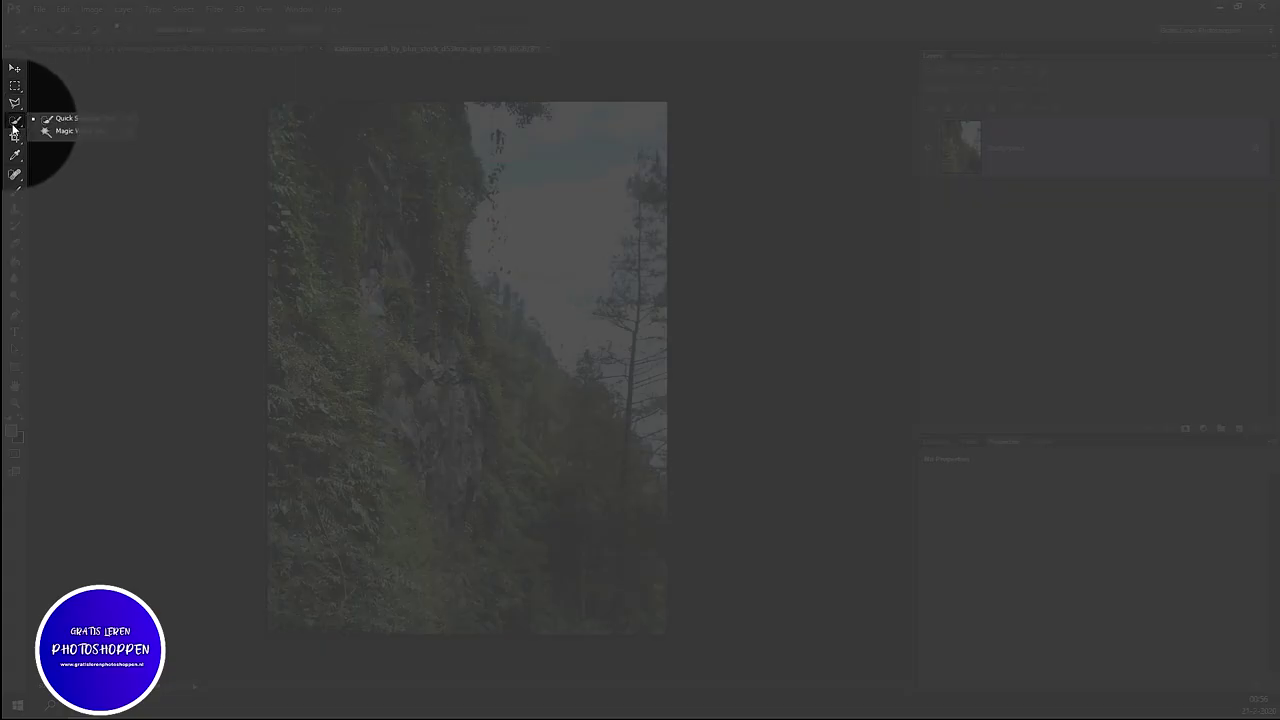
left_click(50, 119)
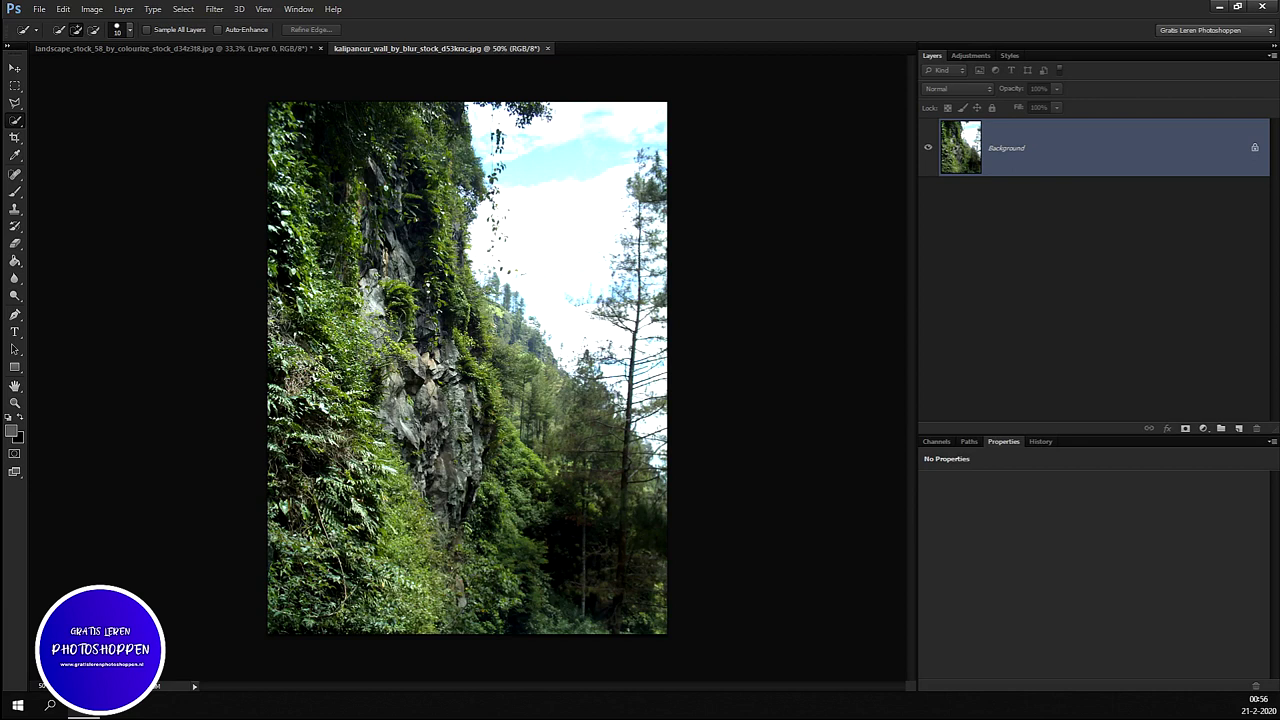
left_click_drag(271, 105, 479, 193)
left_click_drag(458, 205, 462, 238)
mouse_move(480, 190)
left_mouse_down()
mouse_move(490, 405)
mouse_move(535, 545)
mouse_move(295, 580)
left_mouse_up()
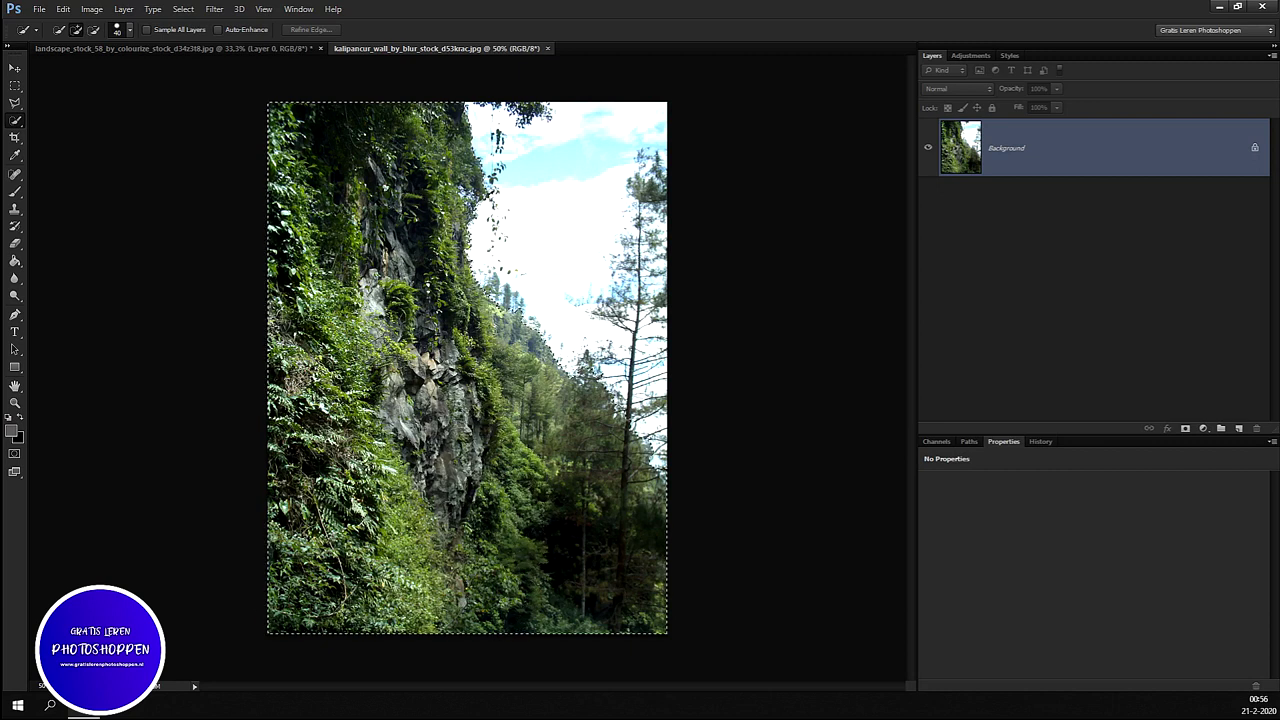
Step: Subtract the sky and lower-right forest from the cliff selection
left_click(370, 420)
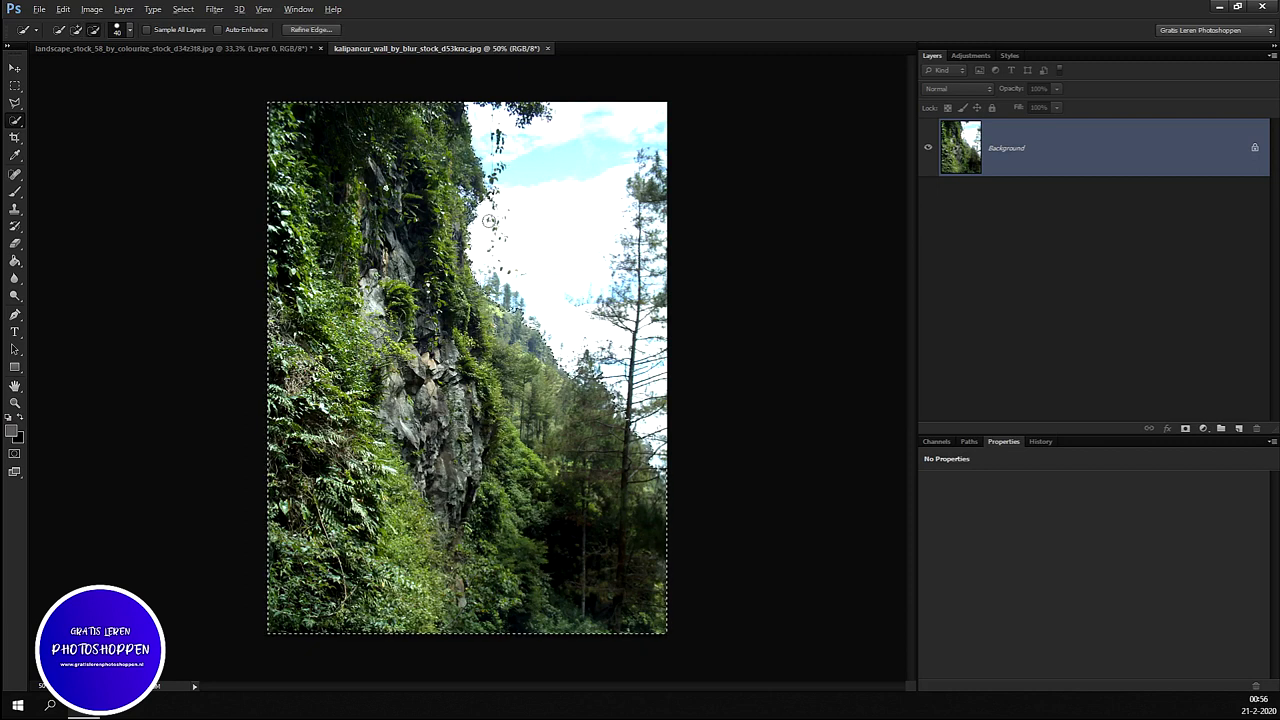
left_click_drag(509, 332, 503, 372)
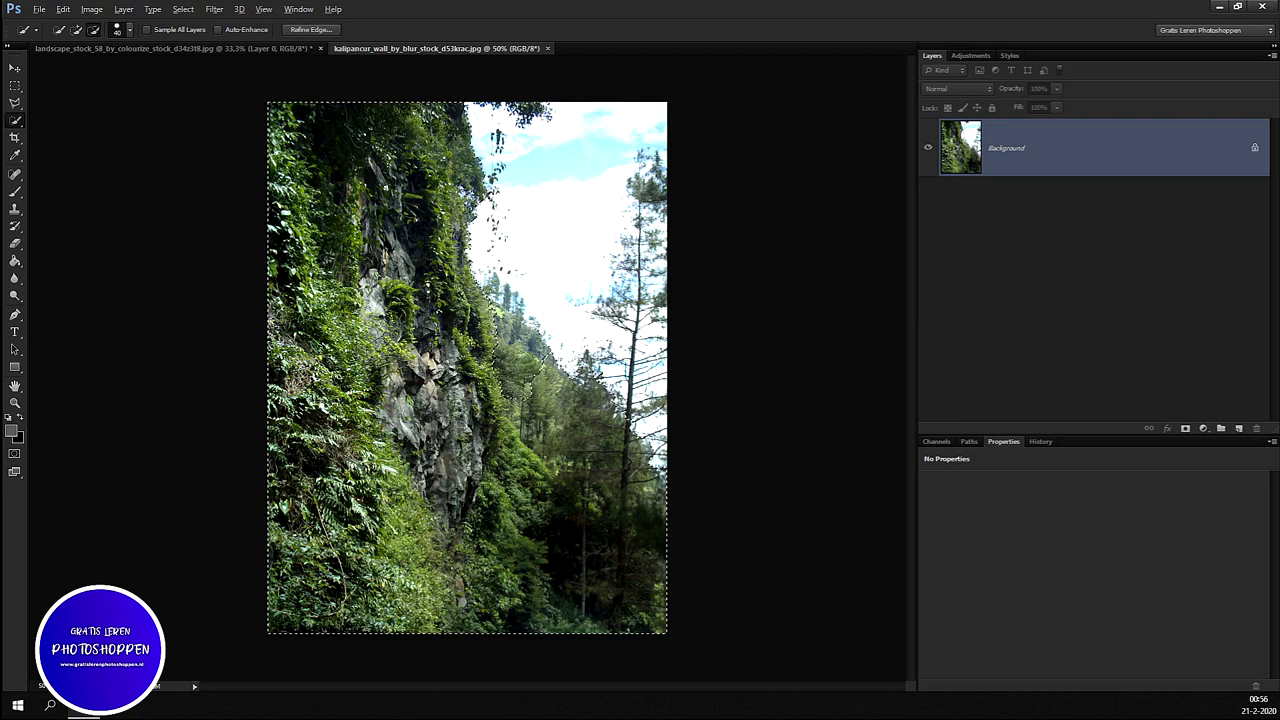
left_click_drag(563, 489, 562, 547)
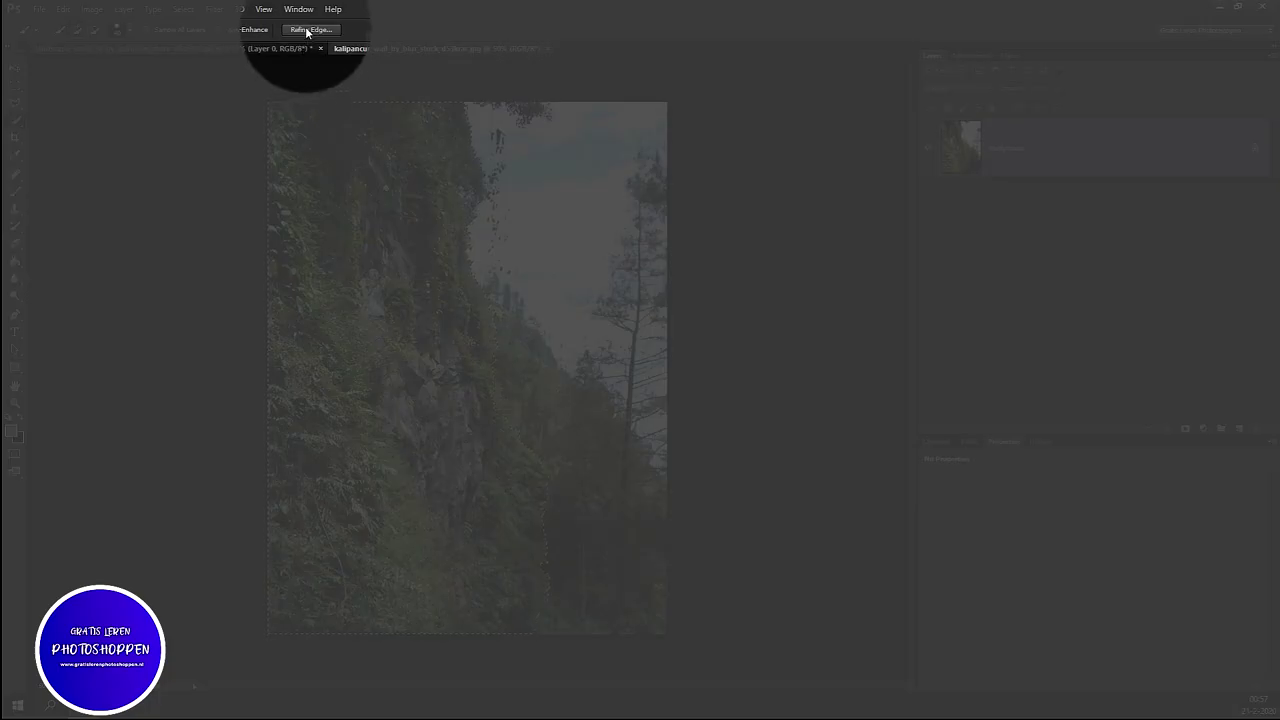
left_click(310, 29)
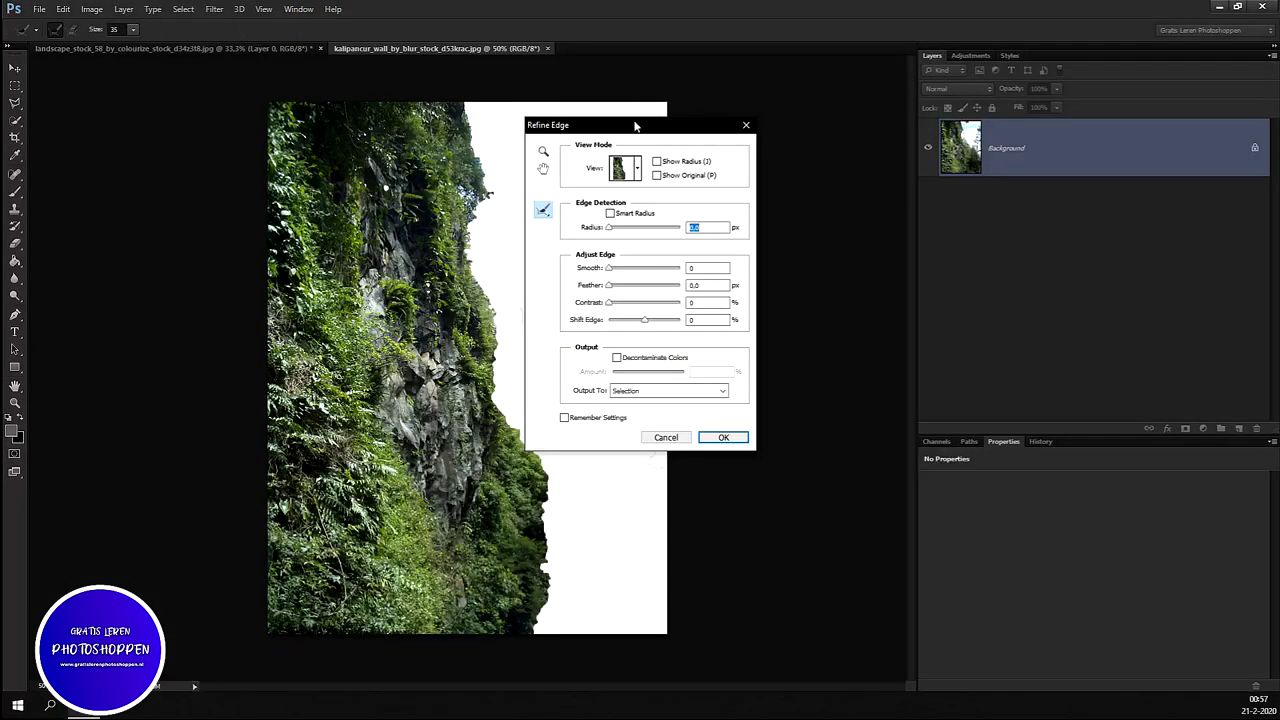
Step: Refine the cliff's leafy edge with the Refine Radius brush, previewing on red overlay
left_click_drag(634, 125, 775, 126)
left_click(778, 170)
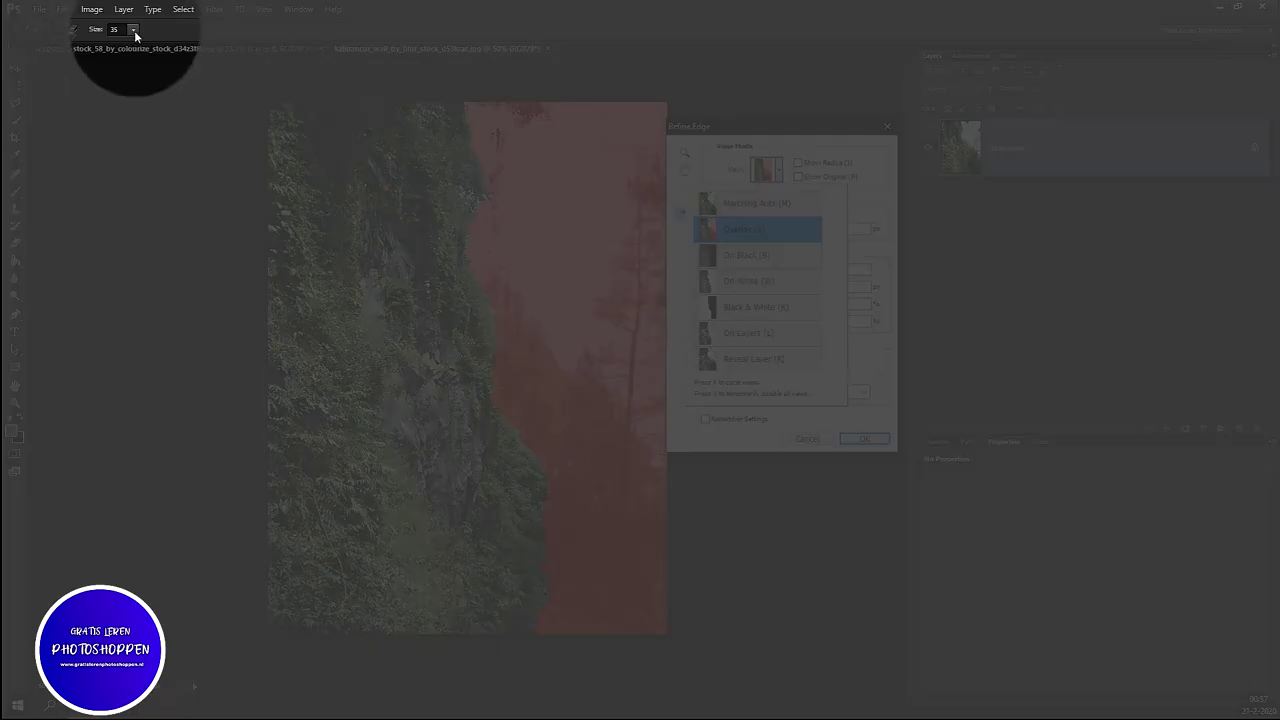
left_click(134, 30)
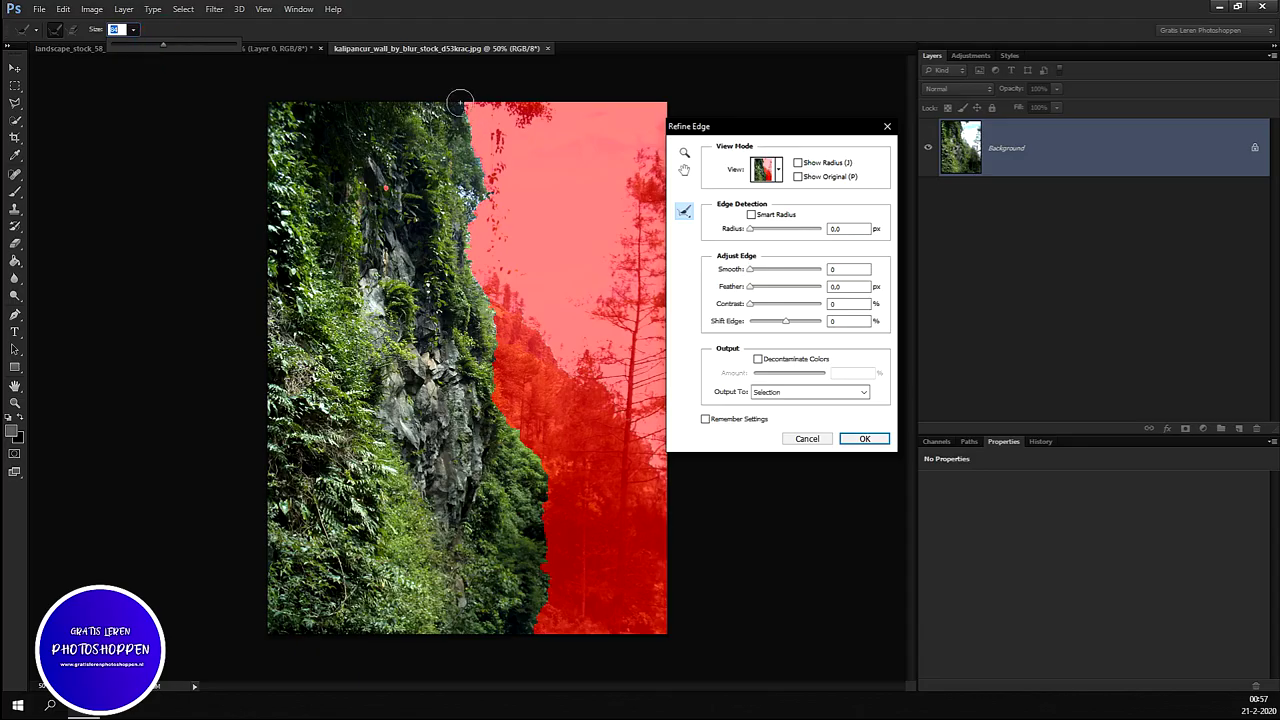
mouse_move(459, 102)
left_mouse_down()
mouse_move(486, 186)
mouse_move(464, 272)
mouse_move(496, 390)
left_mouse_up()
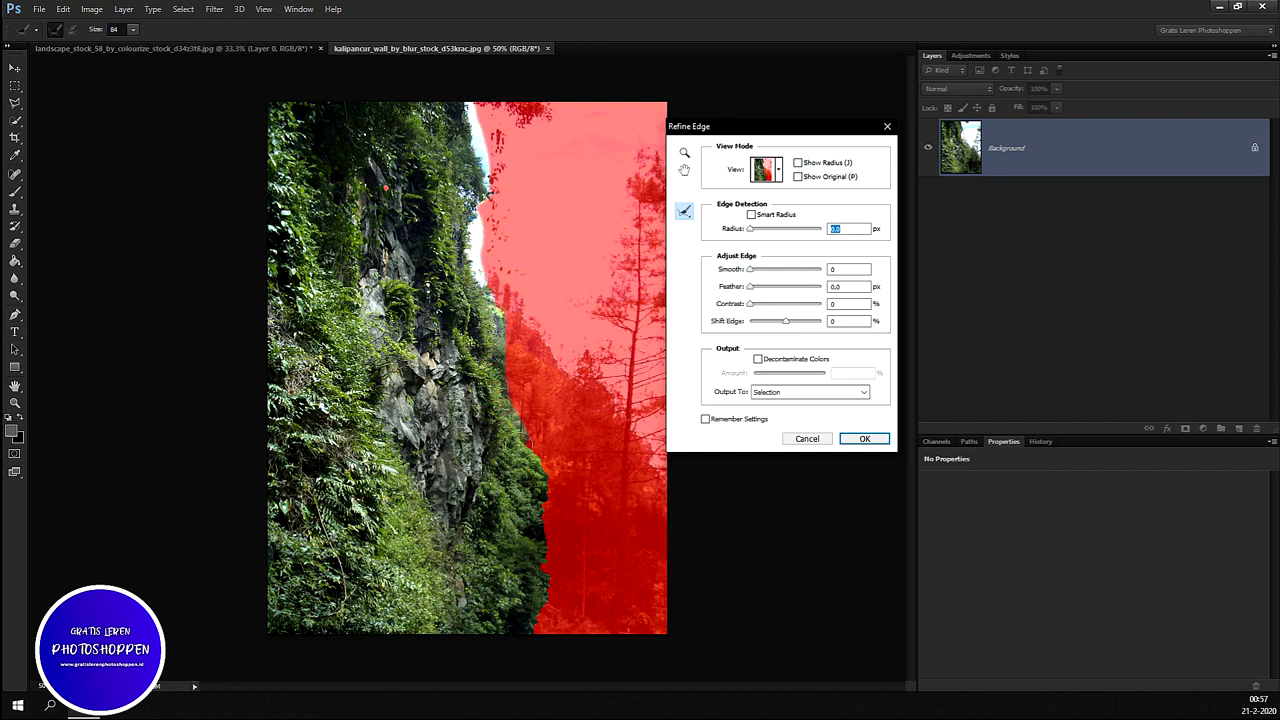
left_click_drag(544, 488, 523, 634)
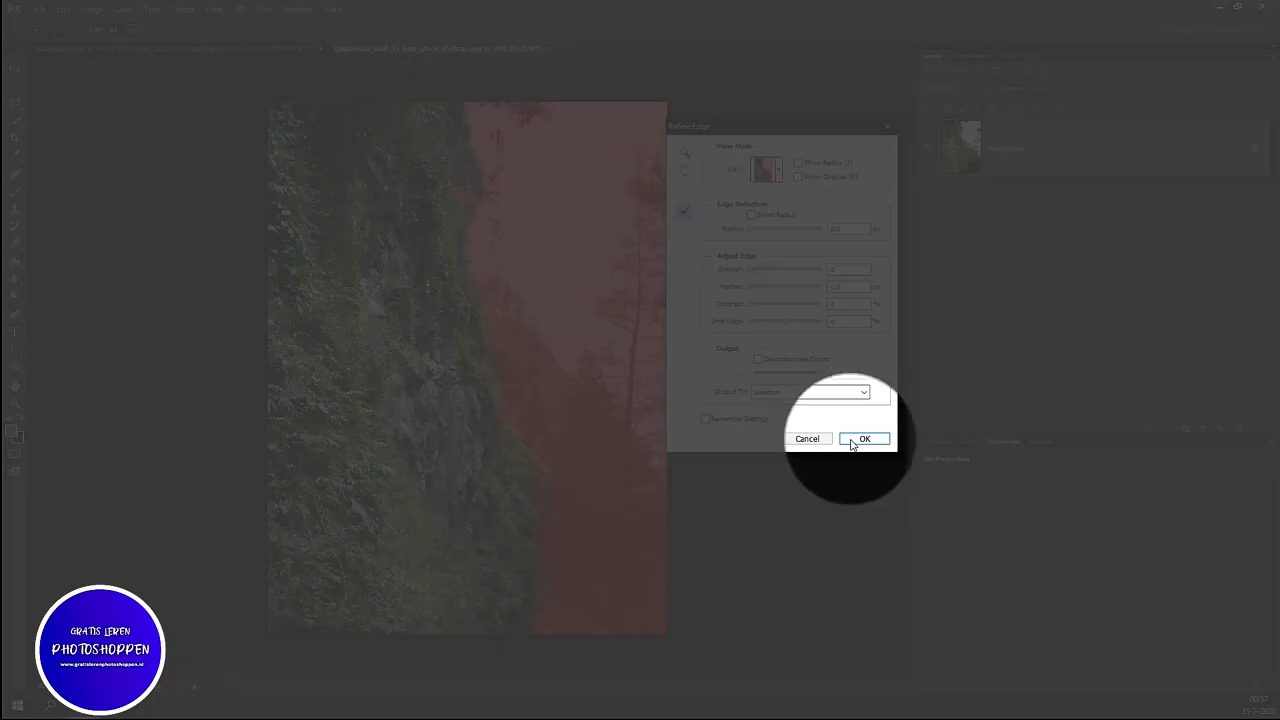
left_click(846, 438)
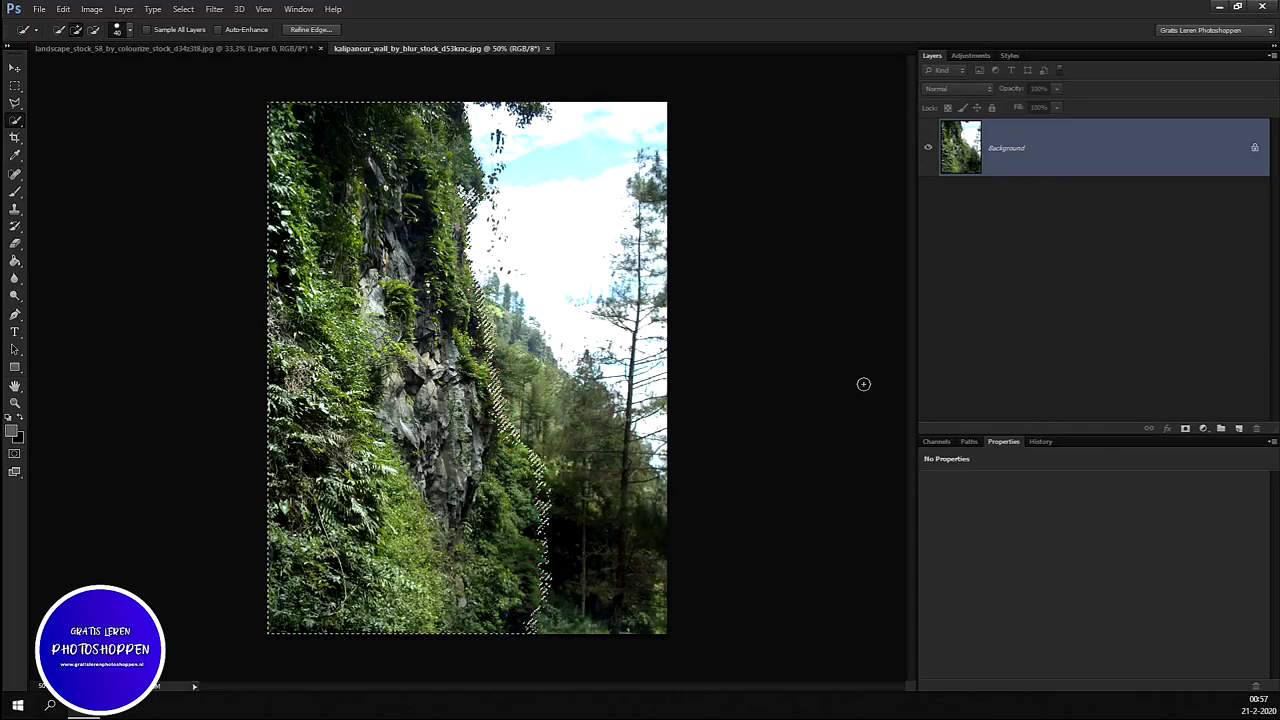
Step: Cut the cliff, close the wall photo unsaved, paste it into the road scene, and erase fringes
key("ctrl+x")
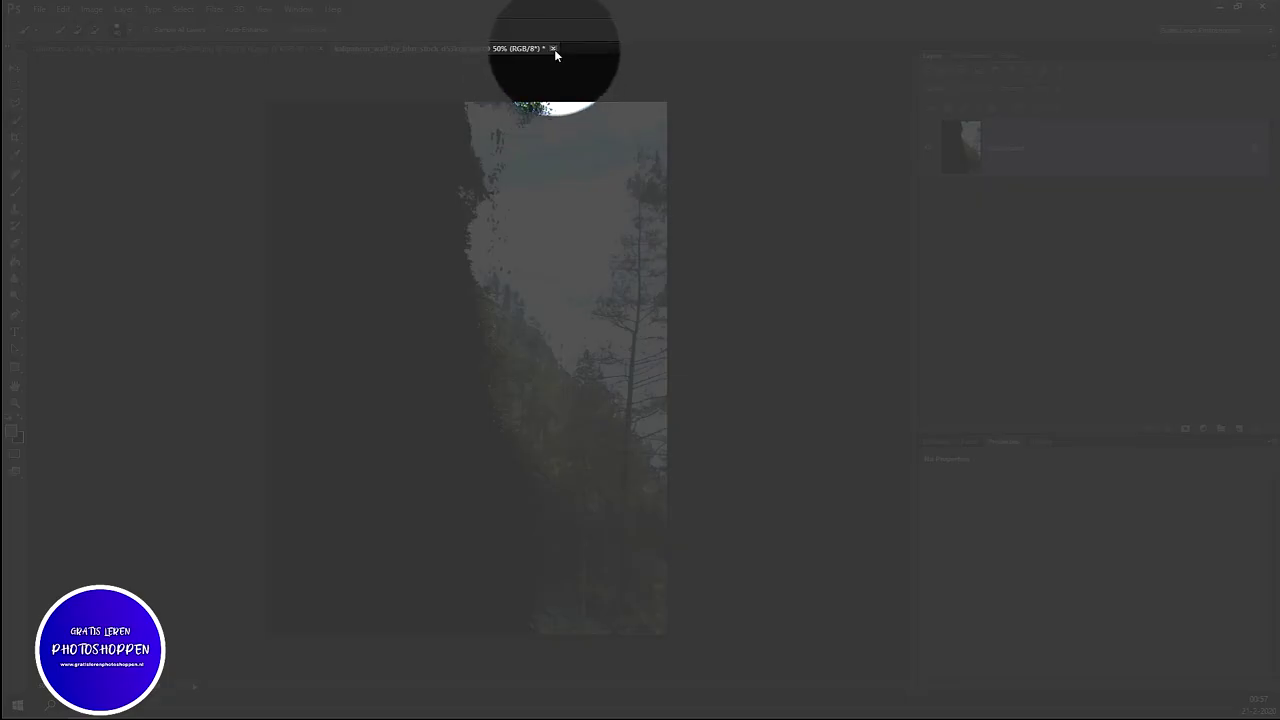
left_click(552, 48)
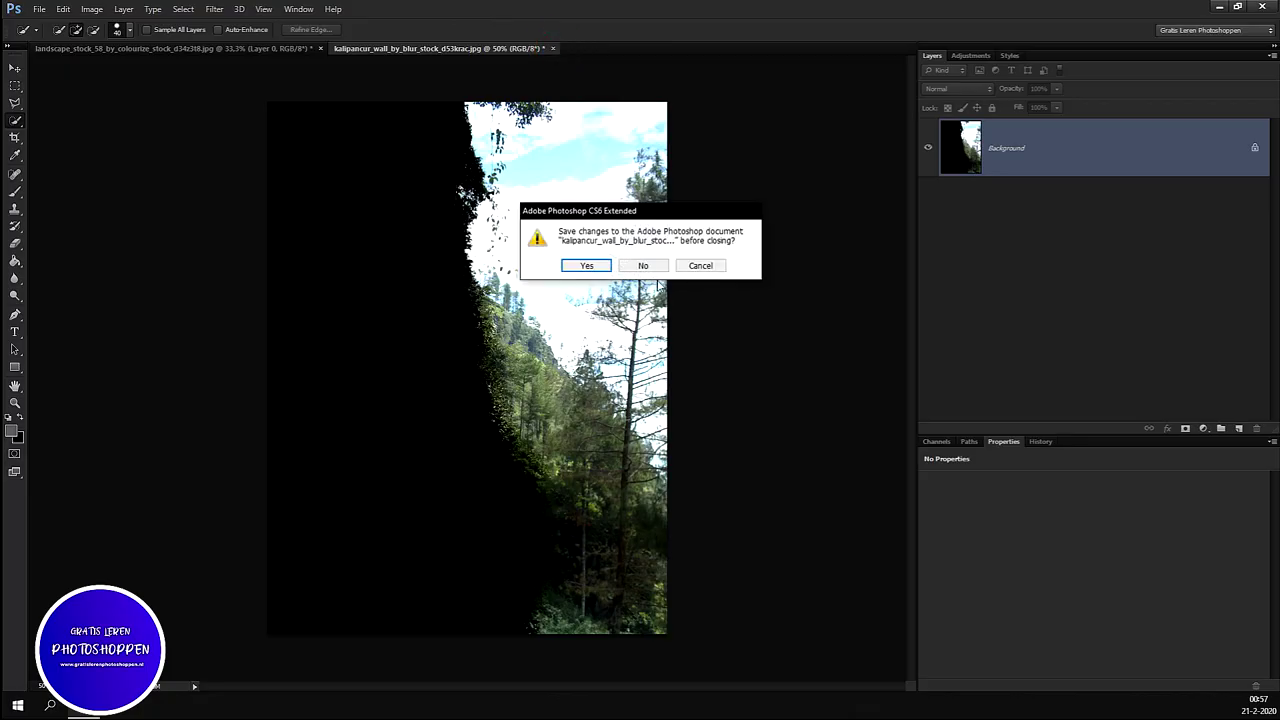
left_click(645, 266)
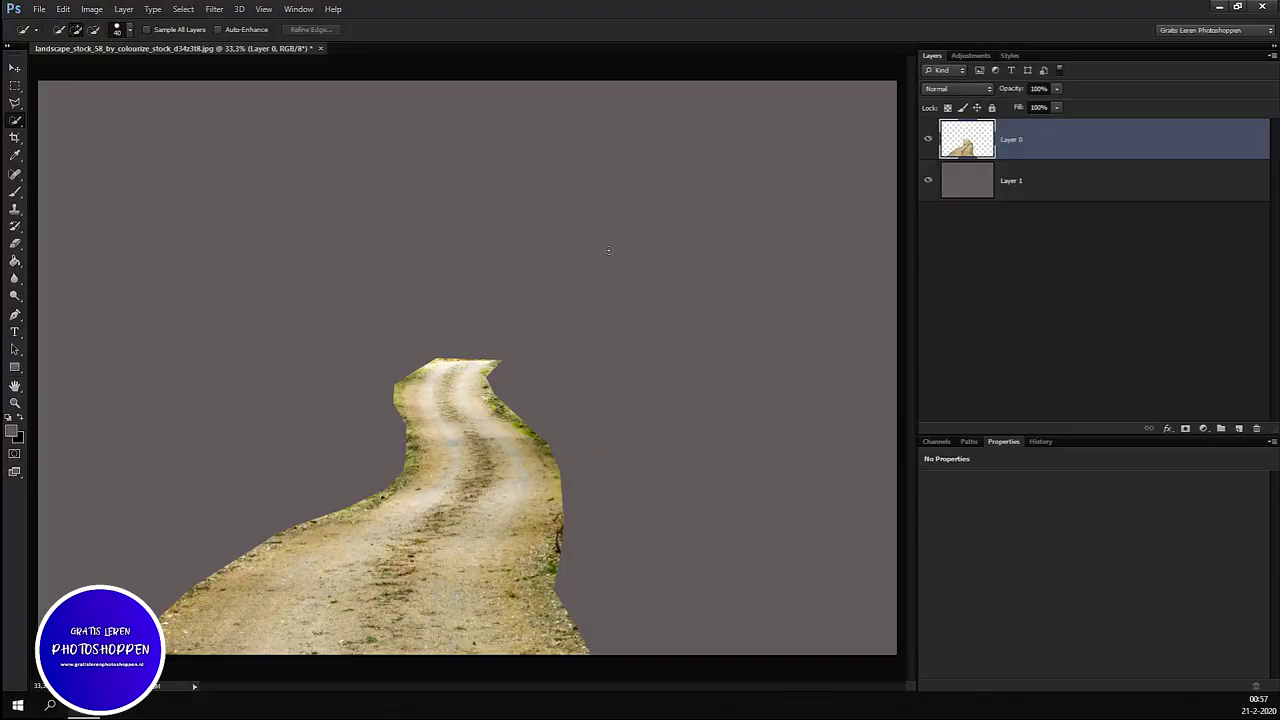
key("ctrl+v")
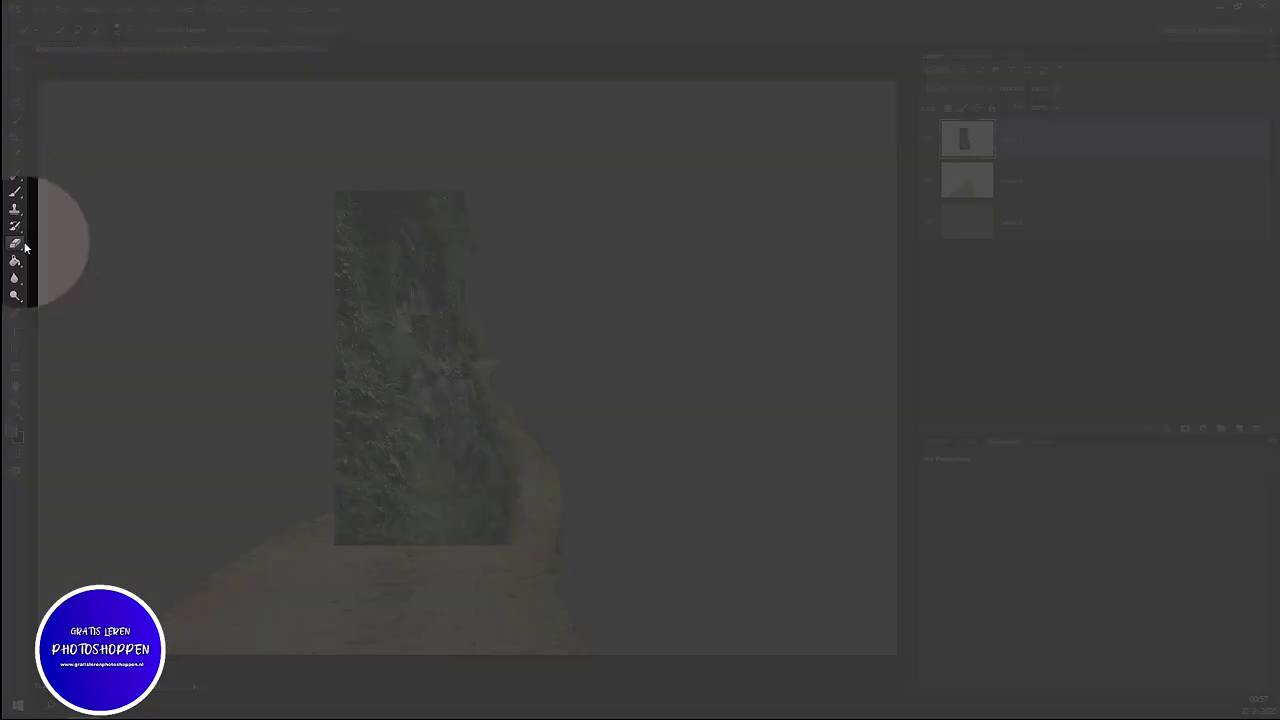
left_click(15, 243)
left_click_drag(577, 358, 567, 360)
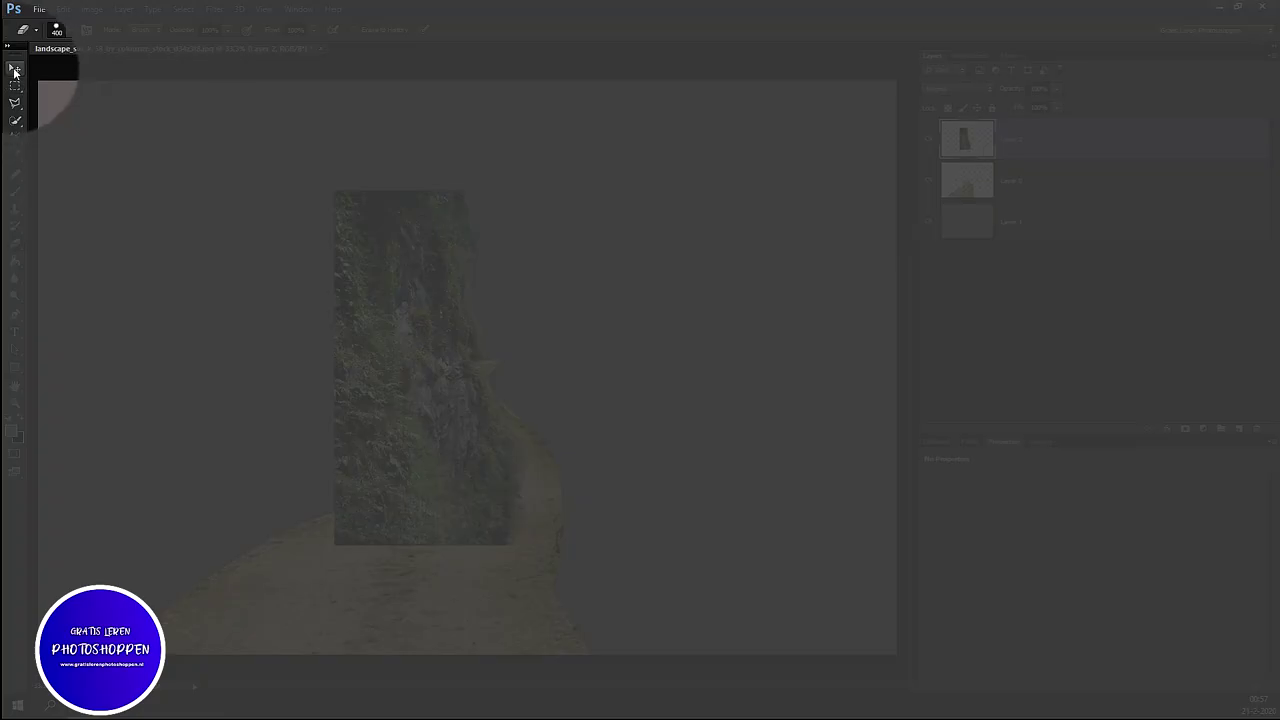
Step: Move the cliff to the left edge, scale it to about 164%, and duplicate it
left_click(15, 67)
left_click_drag(365, 295, 70, 405)
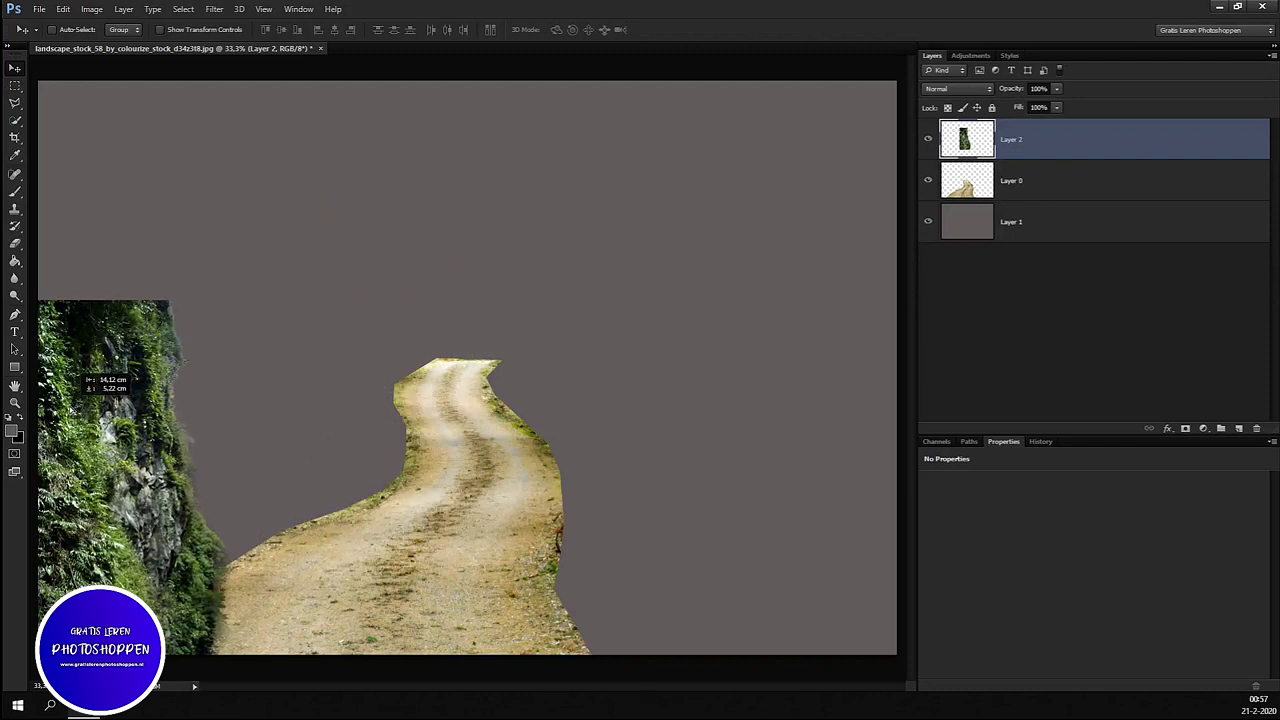
key("ctrl+t")
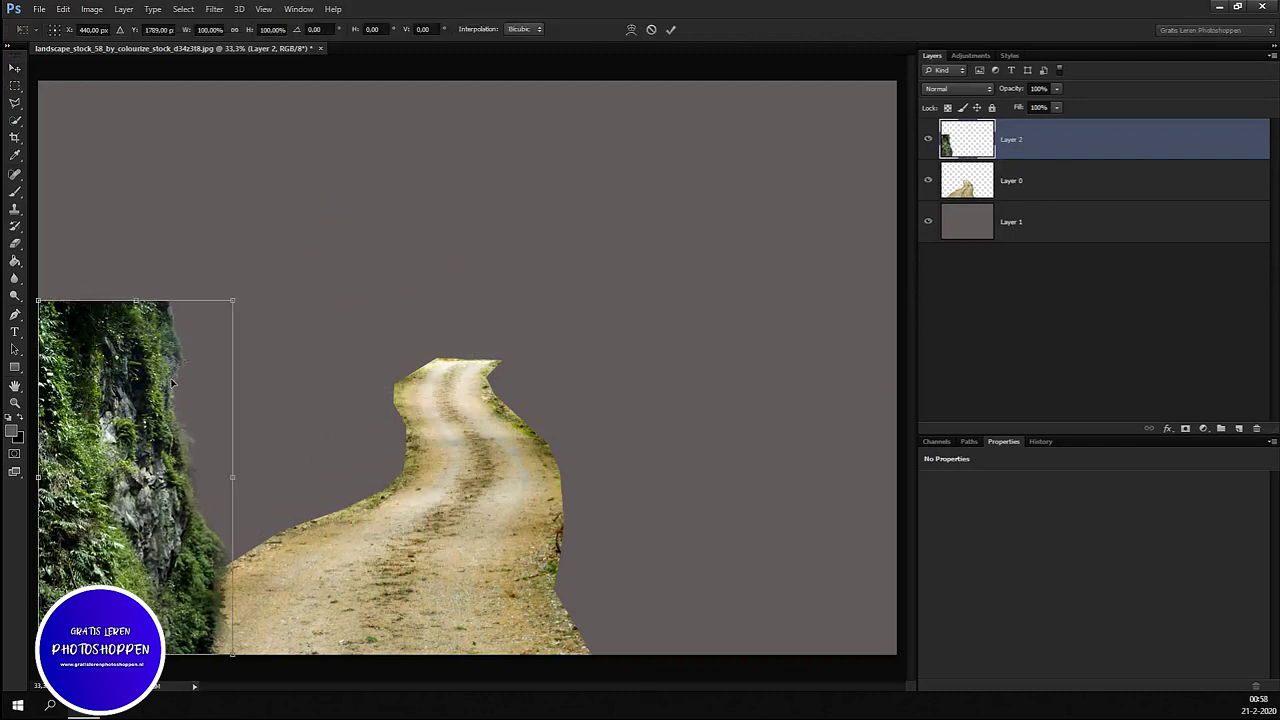
left_click_drag(232, 300, 417, 106)
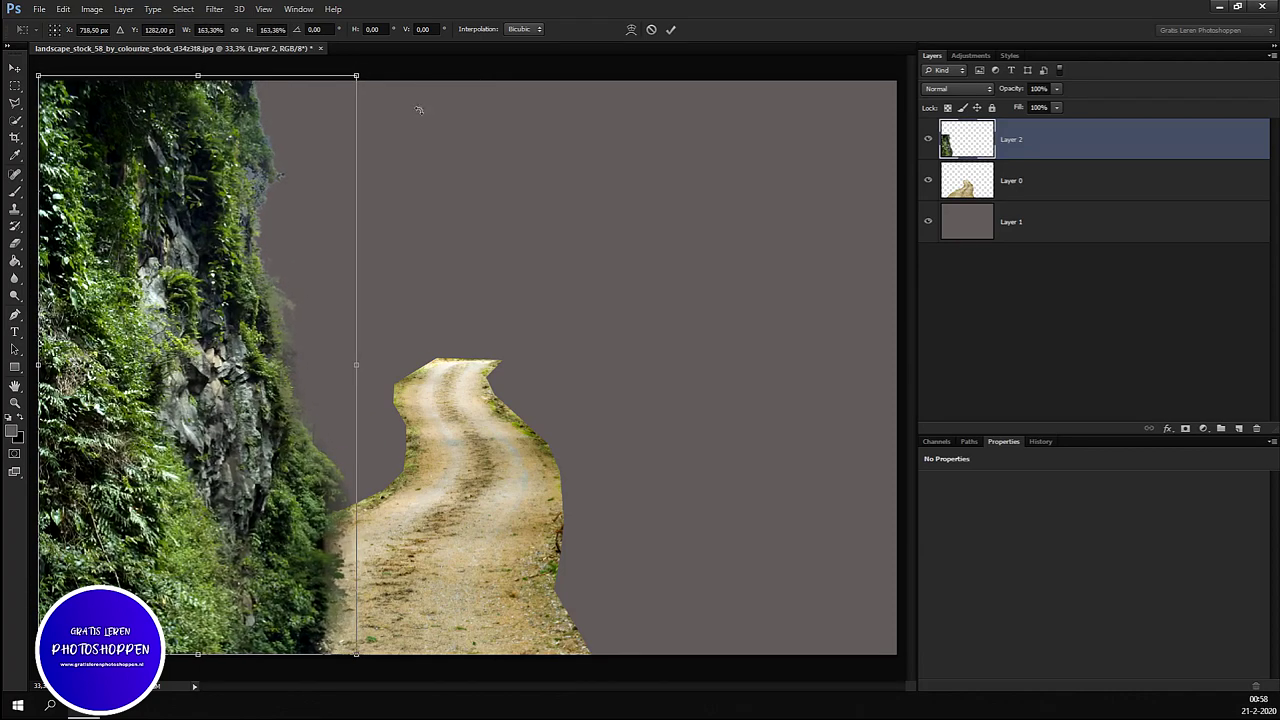
key("Return")
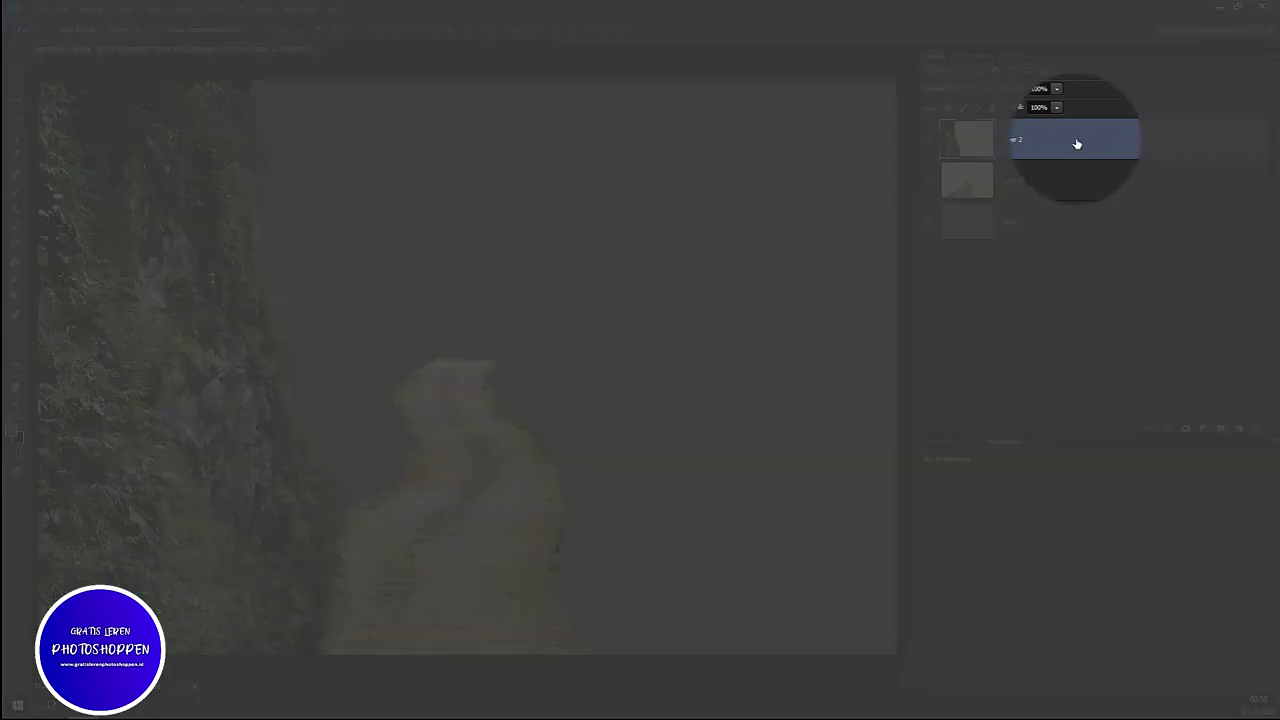
key("ctrl+j")
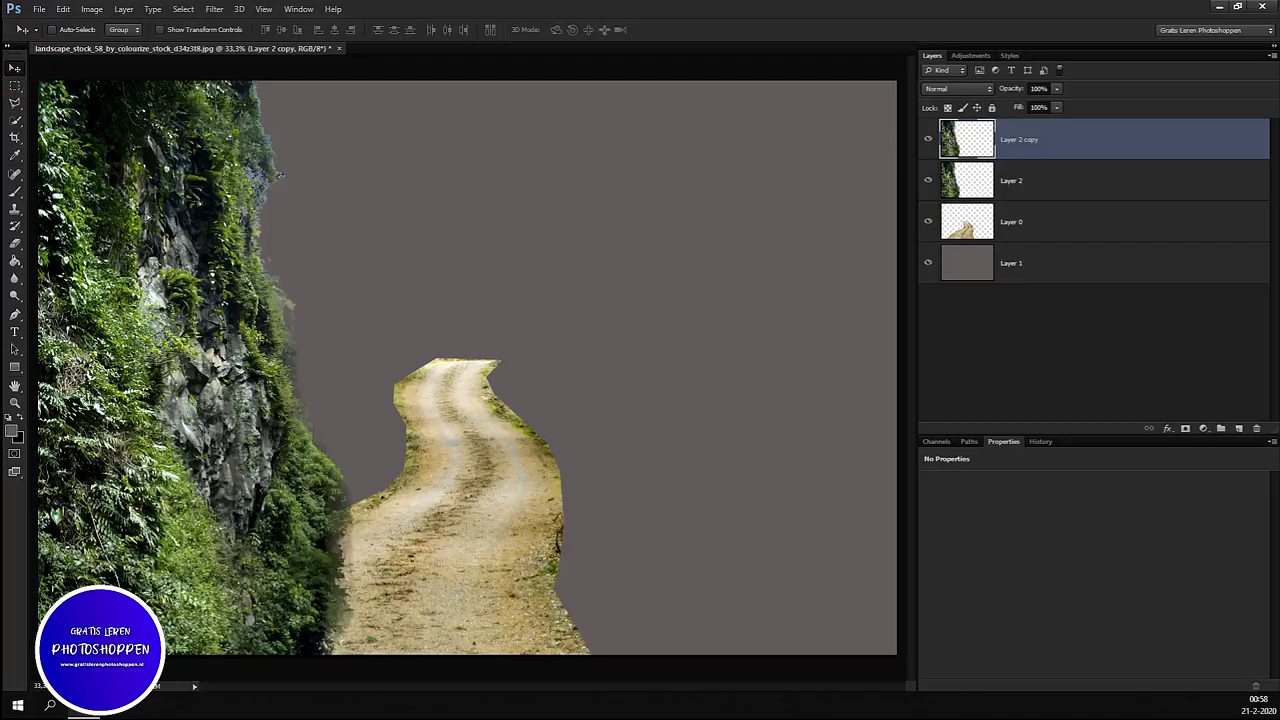
Step: Flip the cliff copy horizontally and place it along the right edge of the scene
mouse_move(182, 218)
left_mouse_down()
mouse_move(562, 240)
mouse_move(604, 218)
left_mouse_up()
key("ctrl+t")
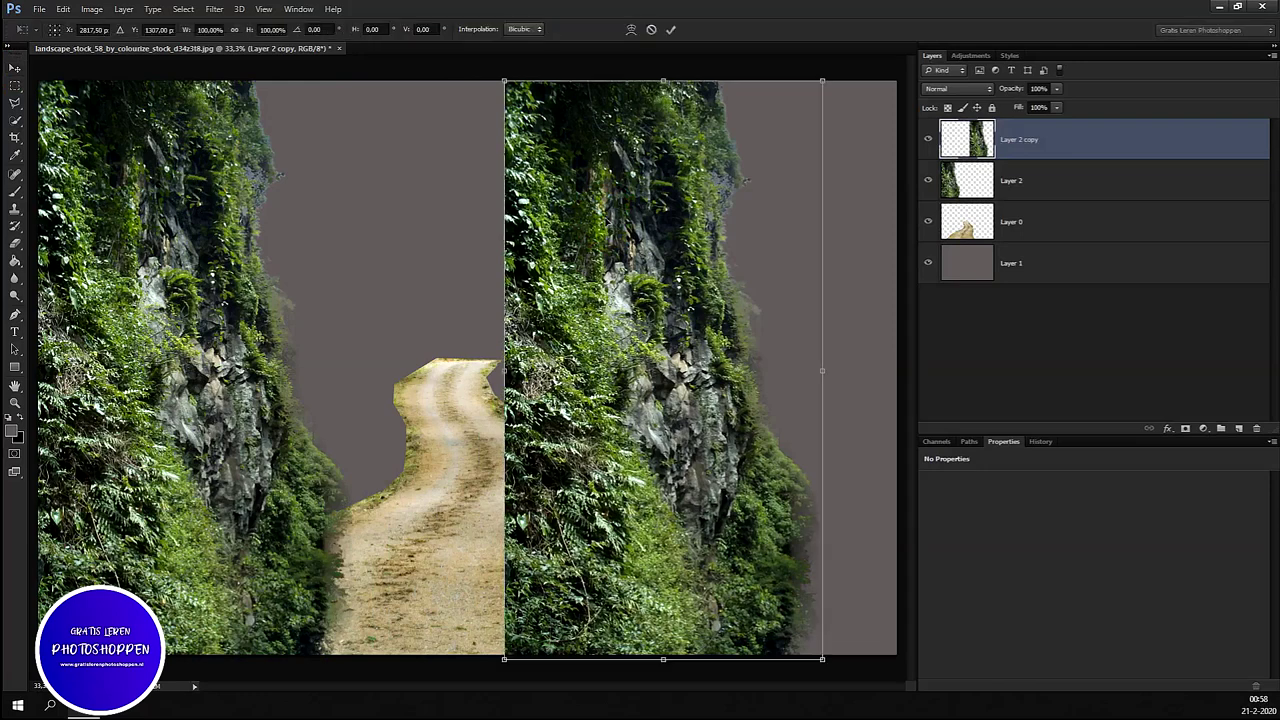
right_click(618, 220)
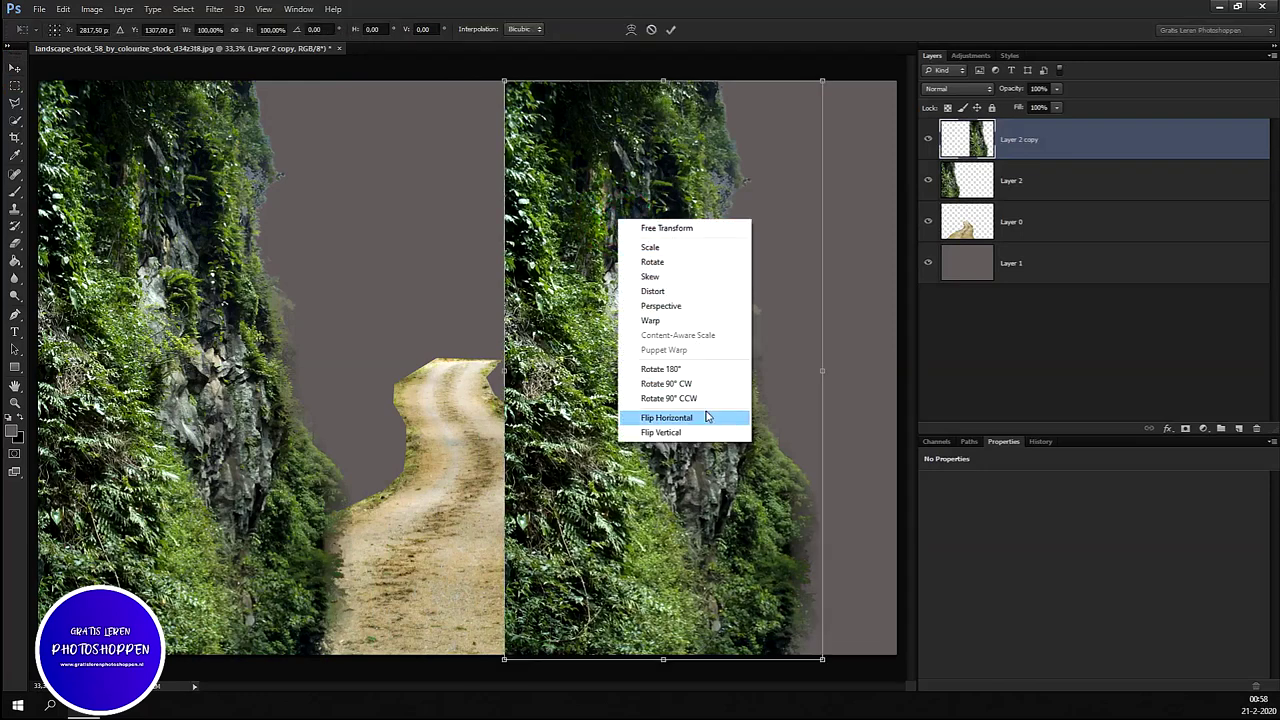
left_click(700, 413)
left_click_drag(700, 262, 775, 262)
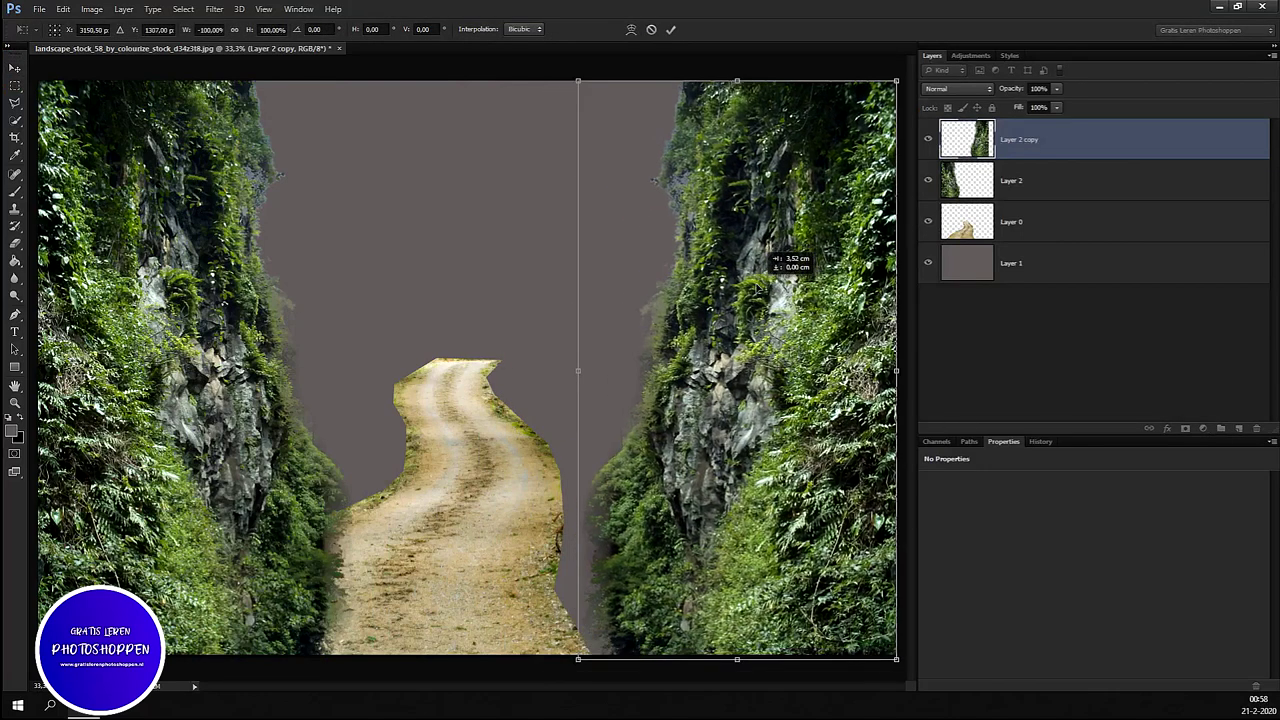
left_click_drag(770, 258, 770, 258)
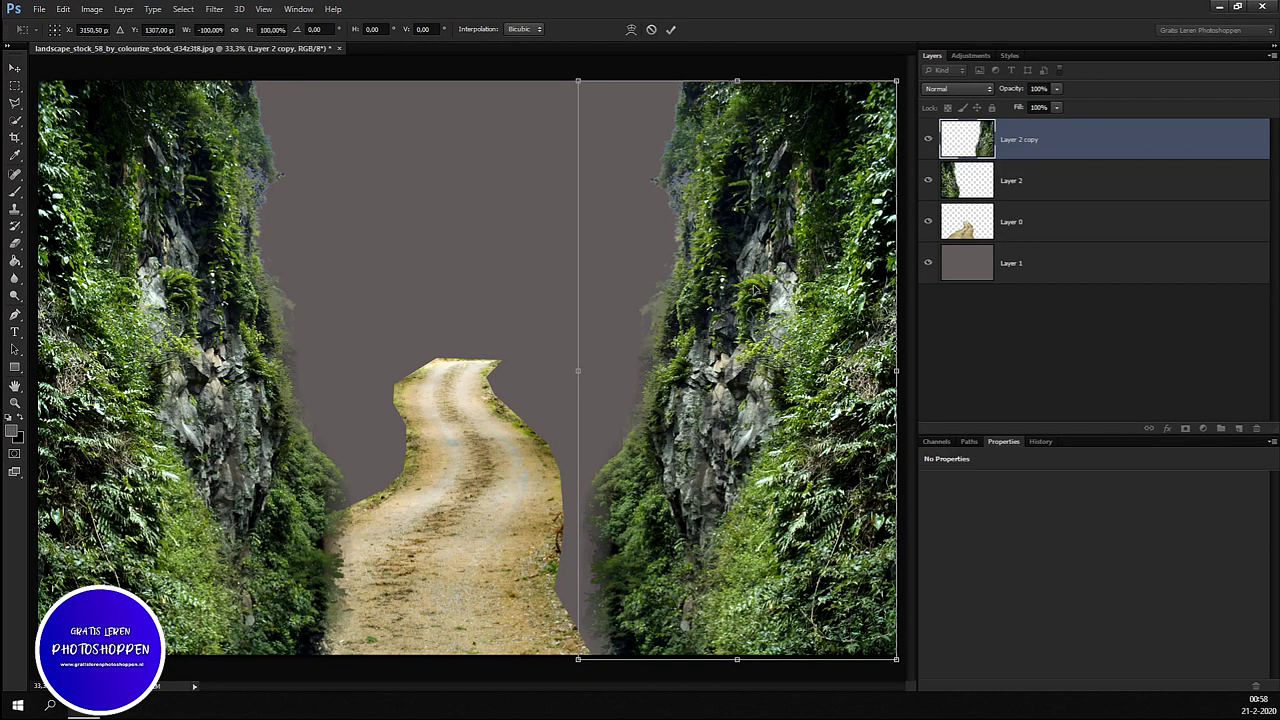
key("Return")
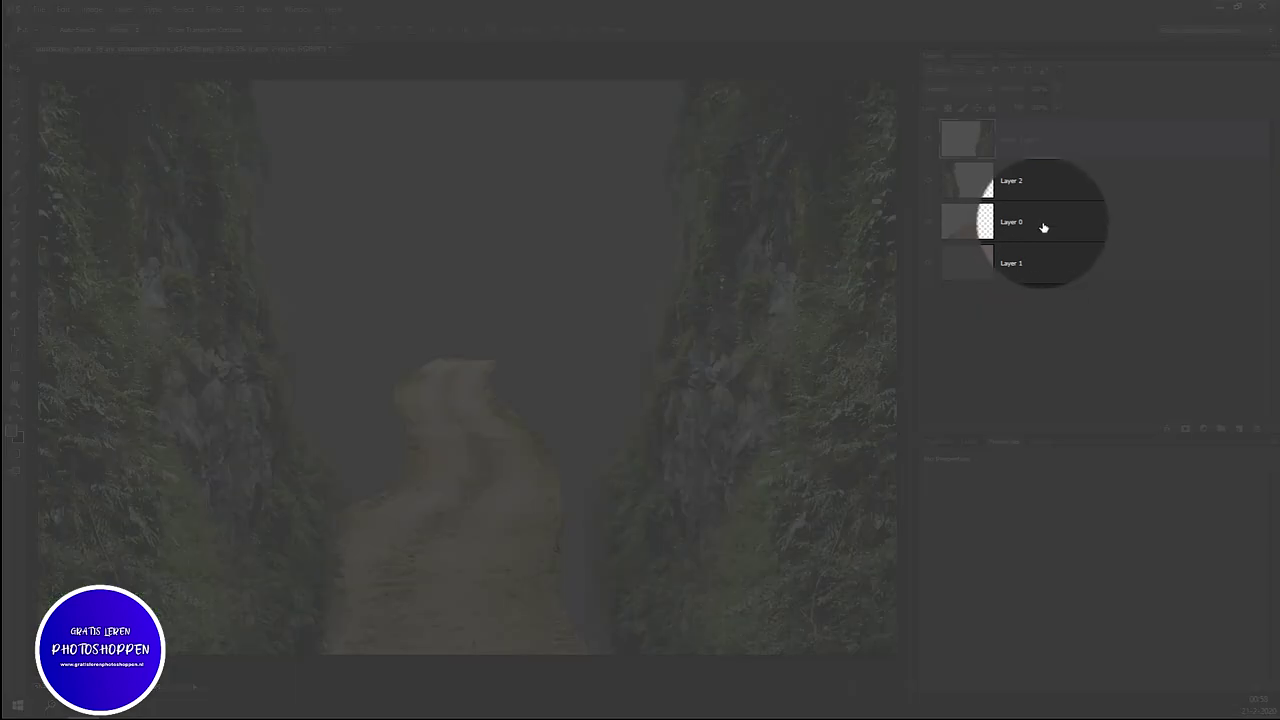
left_click(1045, 224)
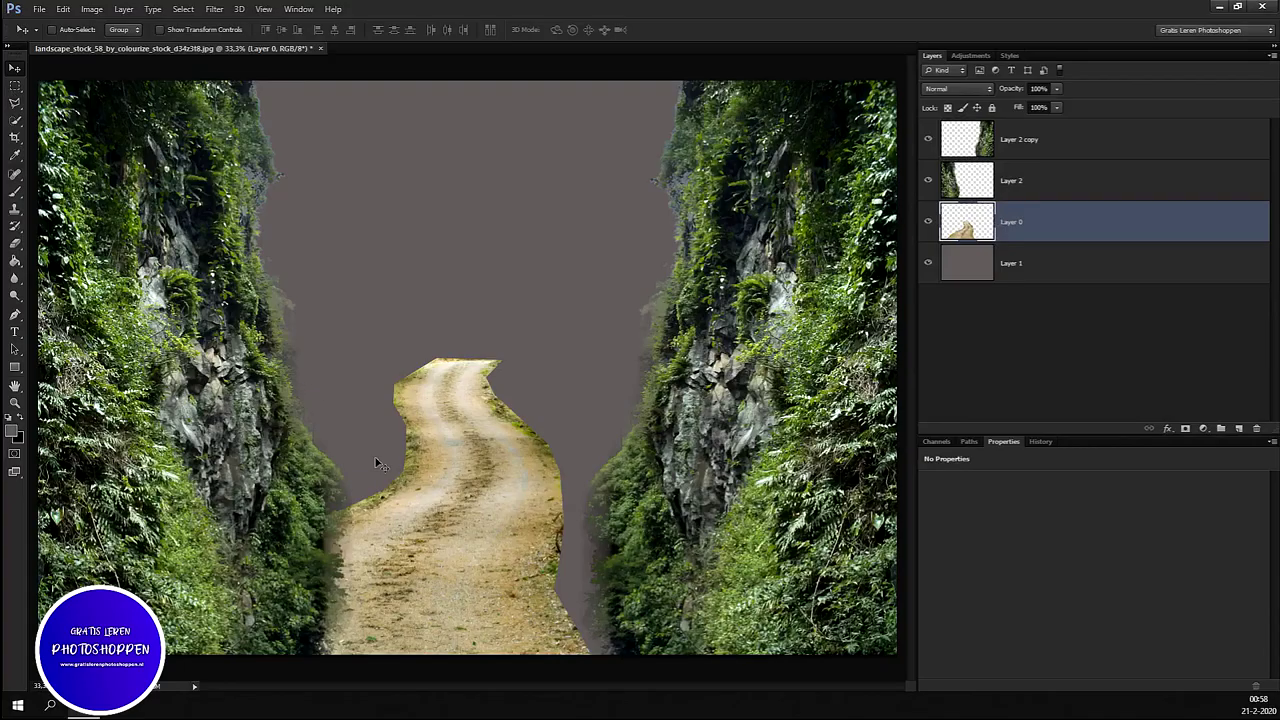
Step: Nudge the road right and desaturate it to -54 with a clipped Hue/Saturation layer
left_click_drag(423, 488, 476, 497)
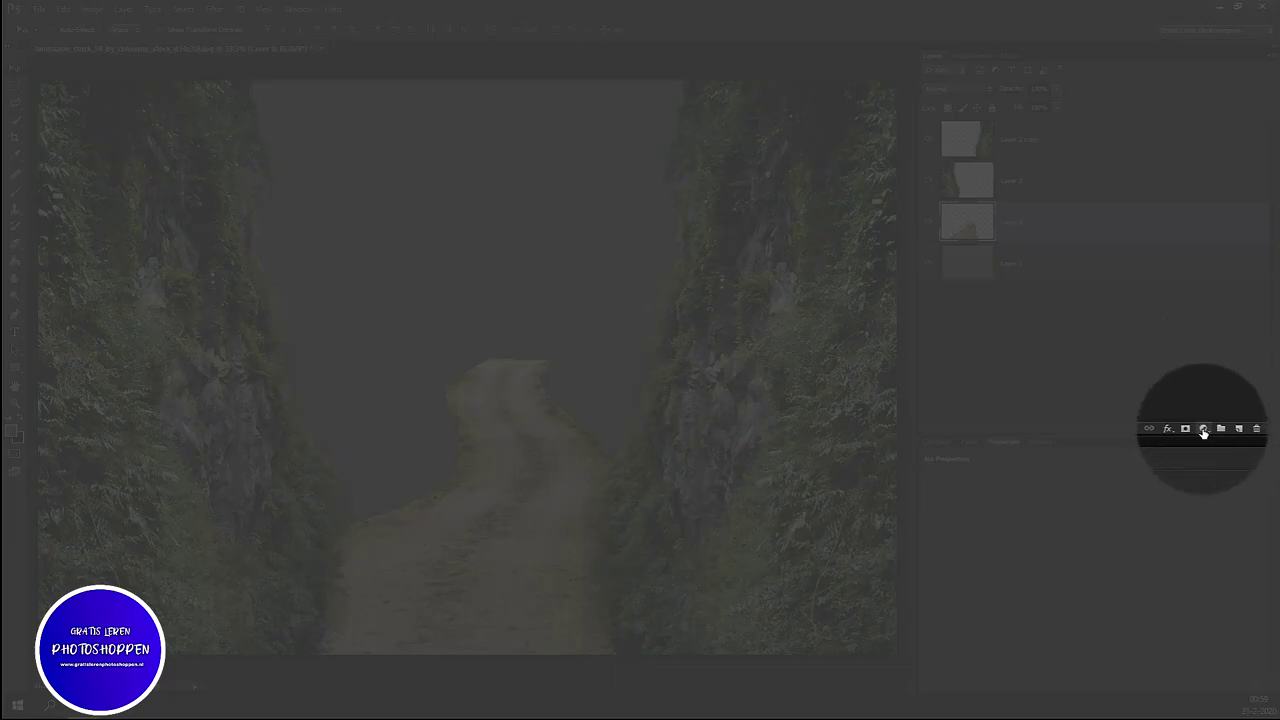
left_click(1203, 430)
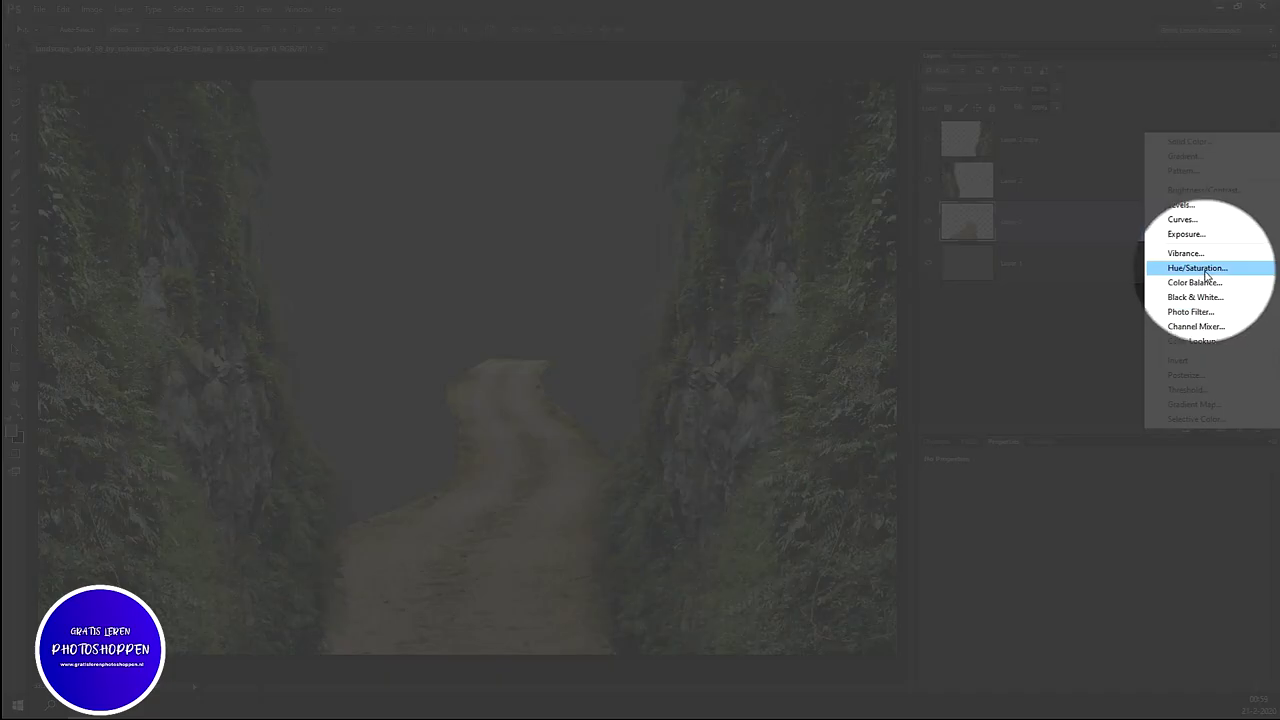
left_click(1204, 268)
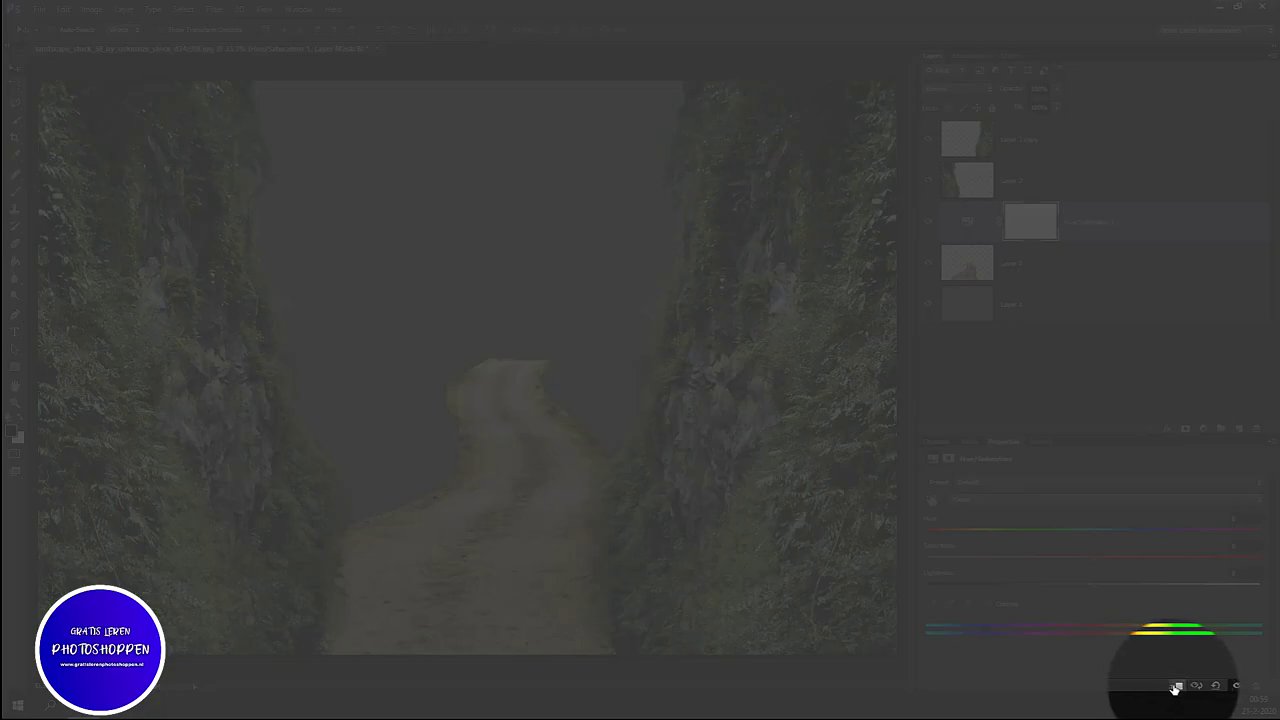
left_click(1176, 686)
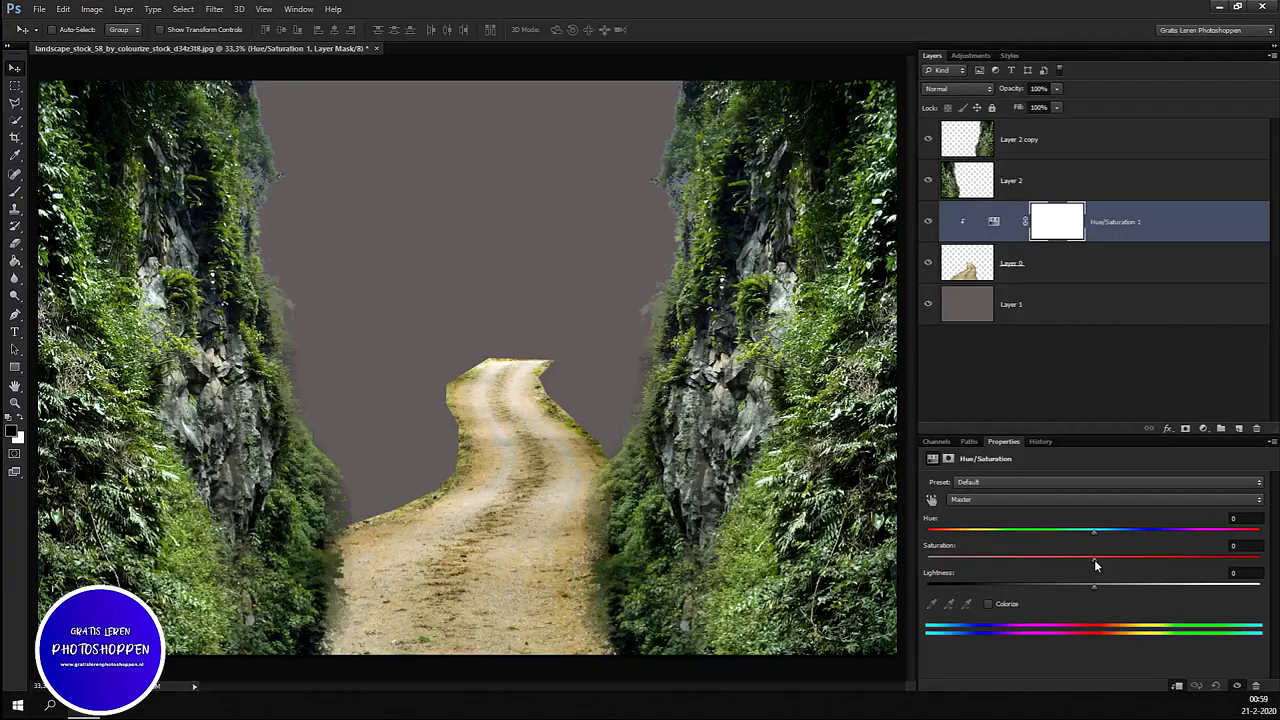
left_click_drag(1018, 578, 1004, 579)
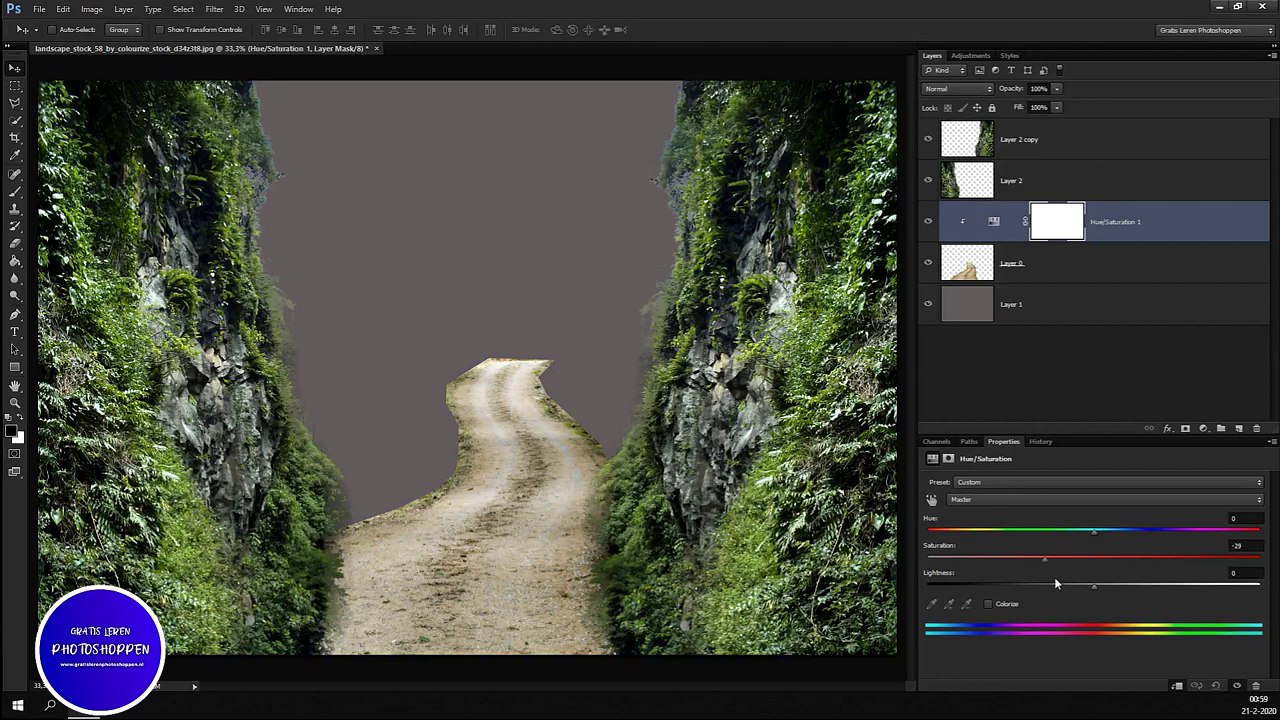
left_click(1003, 577)
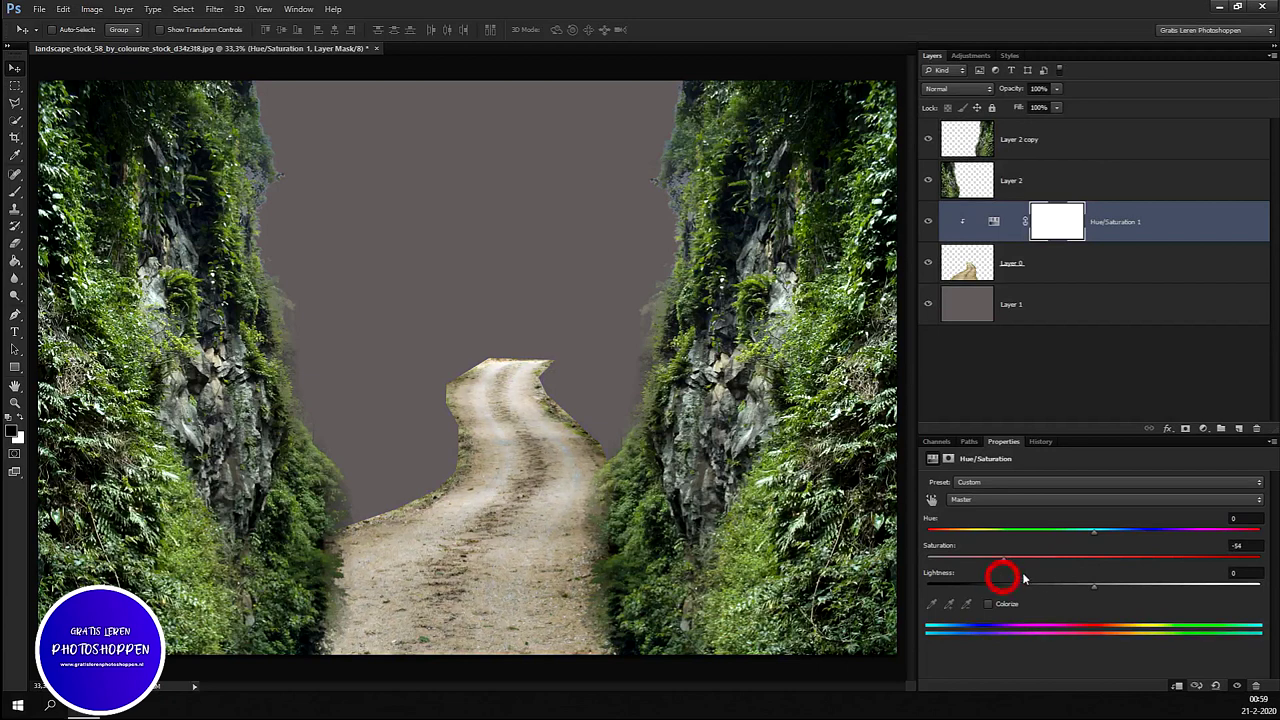
left_click(1026, 264)
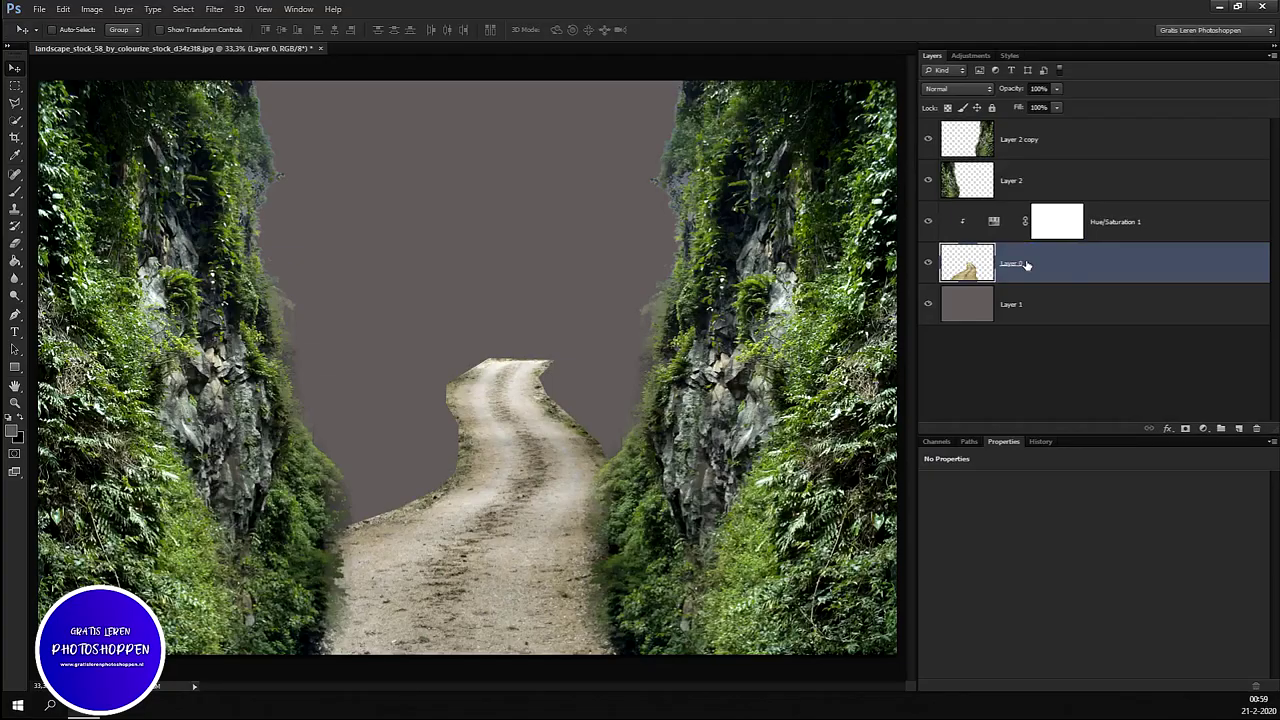
Step: Free-transform the road layer, shortening it from the top and lowering it in the scene
key("ctrl+t")
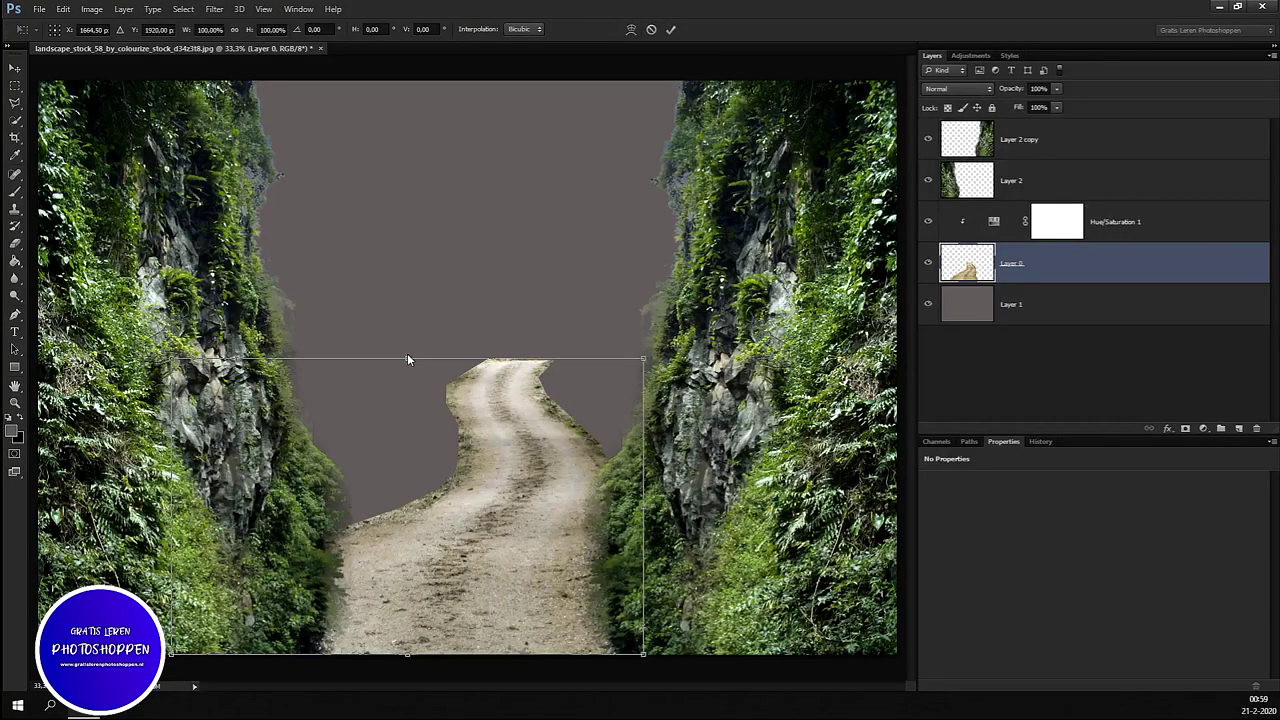
left_click_drag(407, 357, 395, 393)
left_click_drag(459, 512, 455, 556)
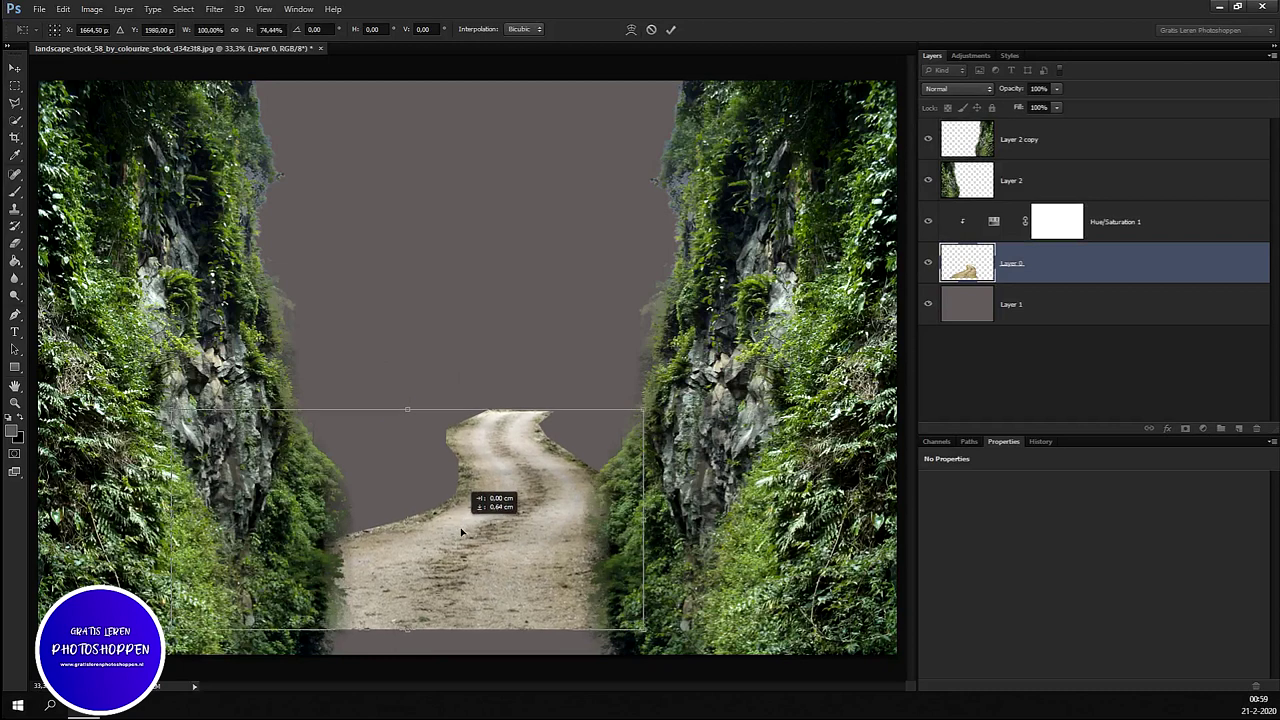
left_click(453, 553)
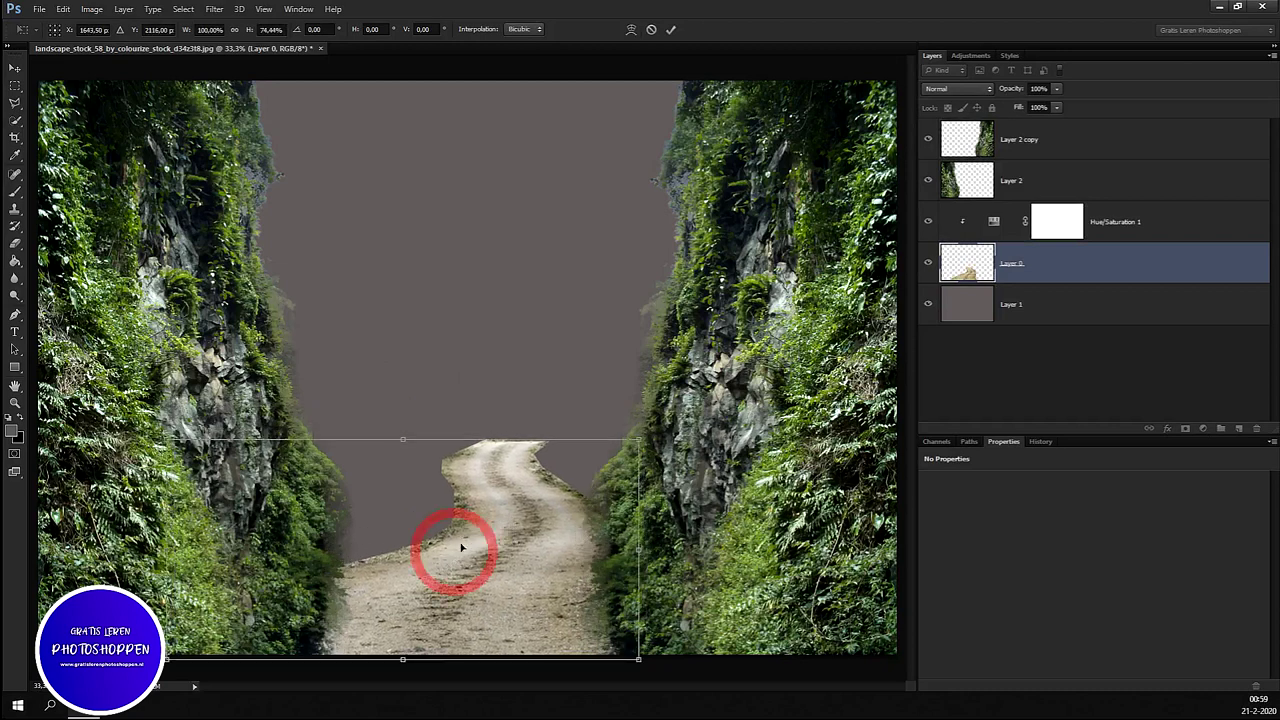
left_click_drag(401, 443, 403, 452)
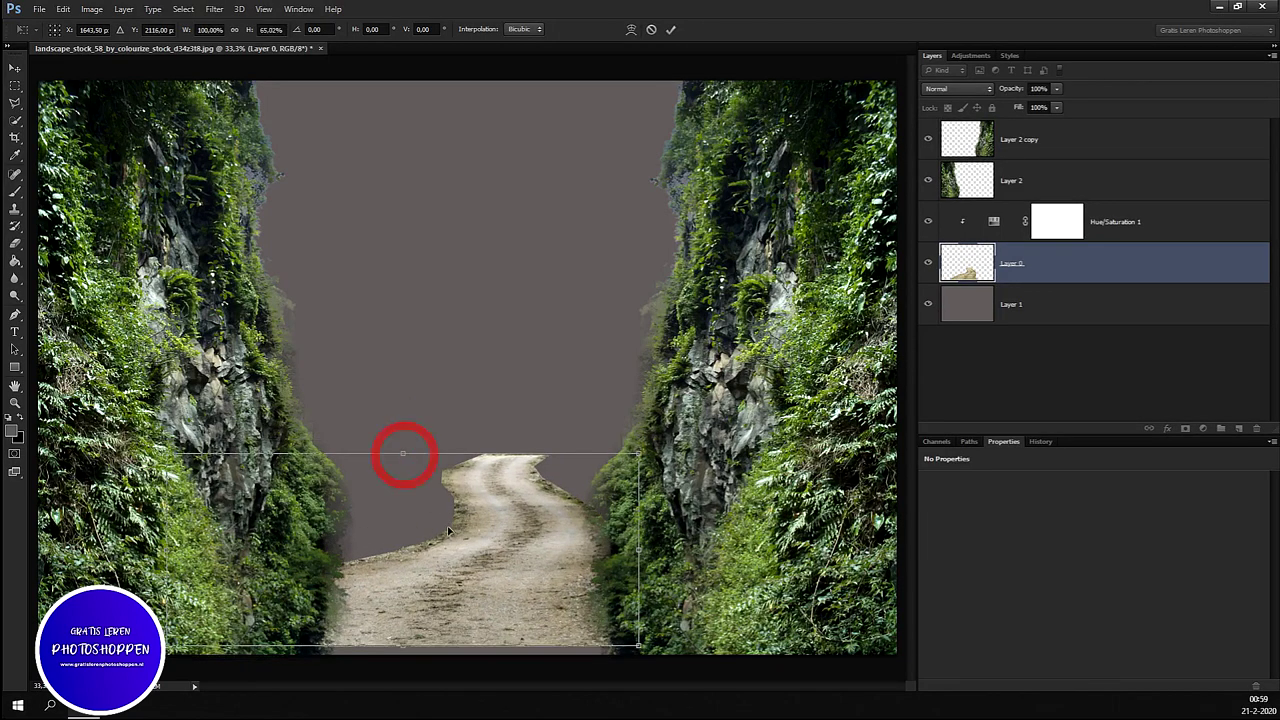
left_click_drag(450, 532, 453, 540)
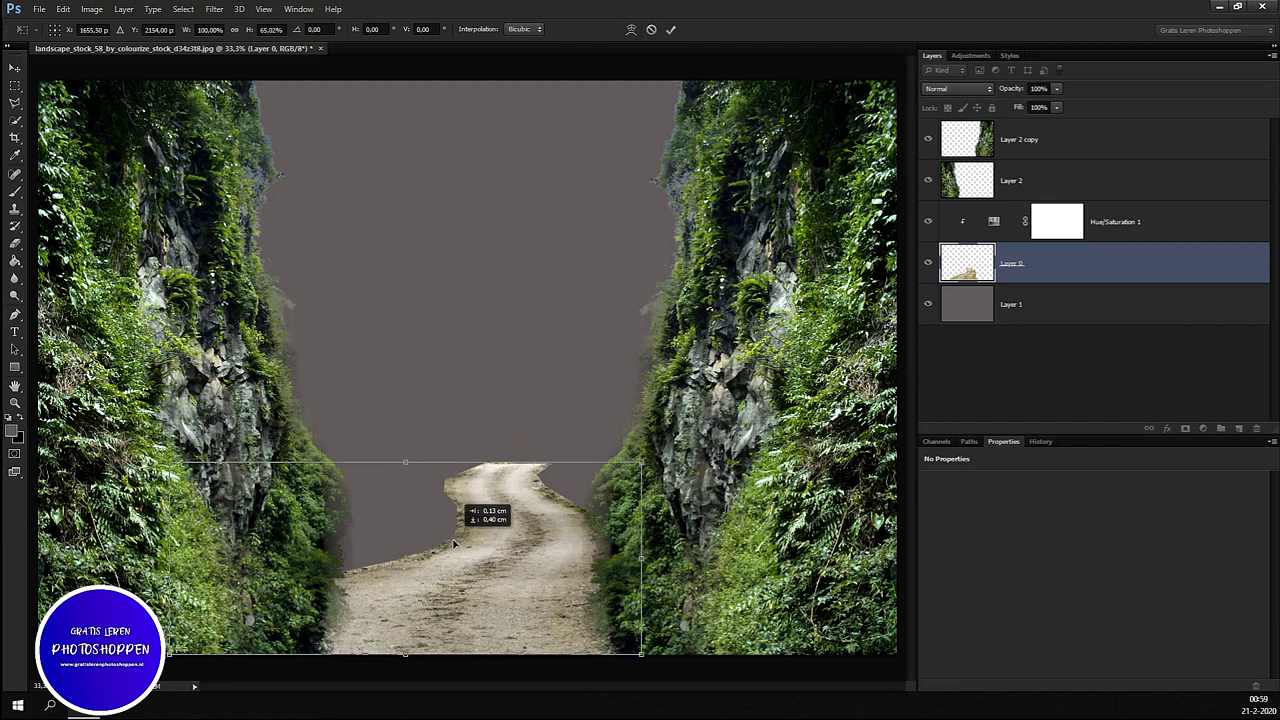
left_click_drag(453, 543, 452, 541)
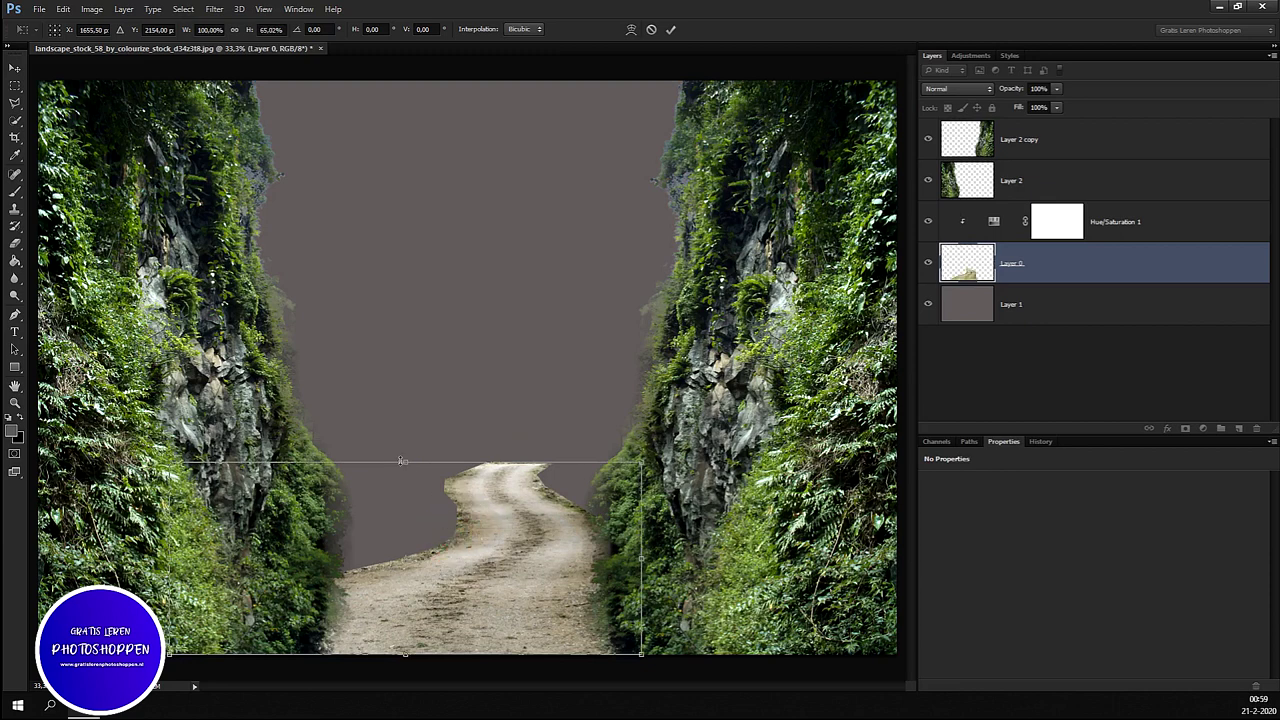
left_click_drag(403, 457, 403, 446)
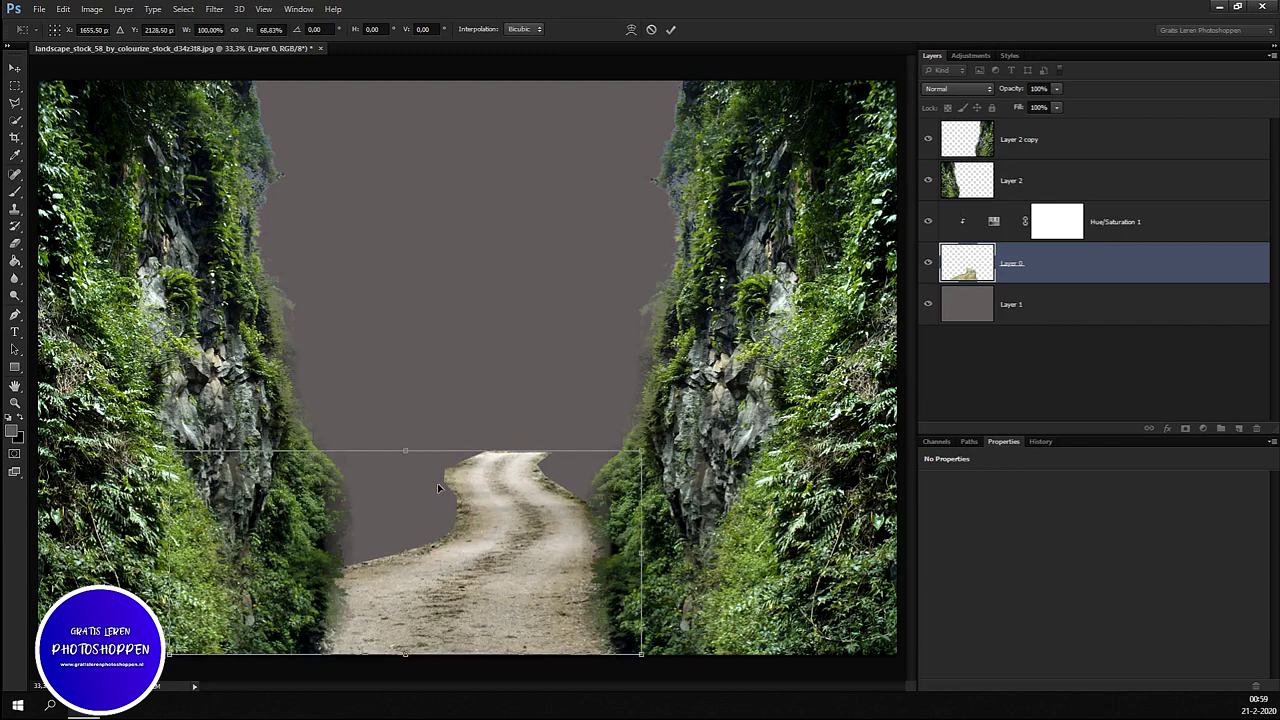
key("Return")
Step: Move Layer 2 below Layer 0 and add a white layer mask to Layer 0
left_click(1077, 179)
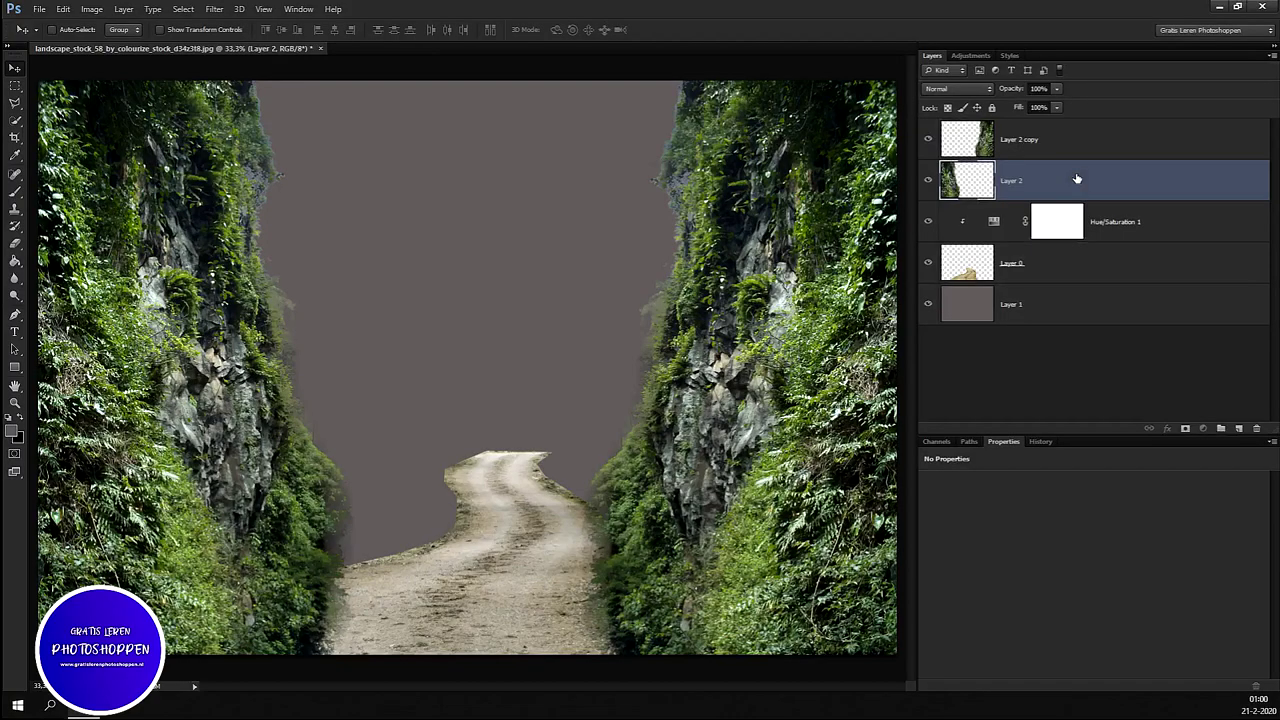
left_click_drag(1077, 179, 1080, 282)
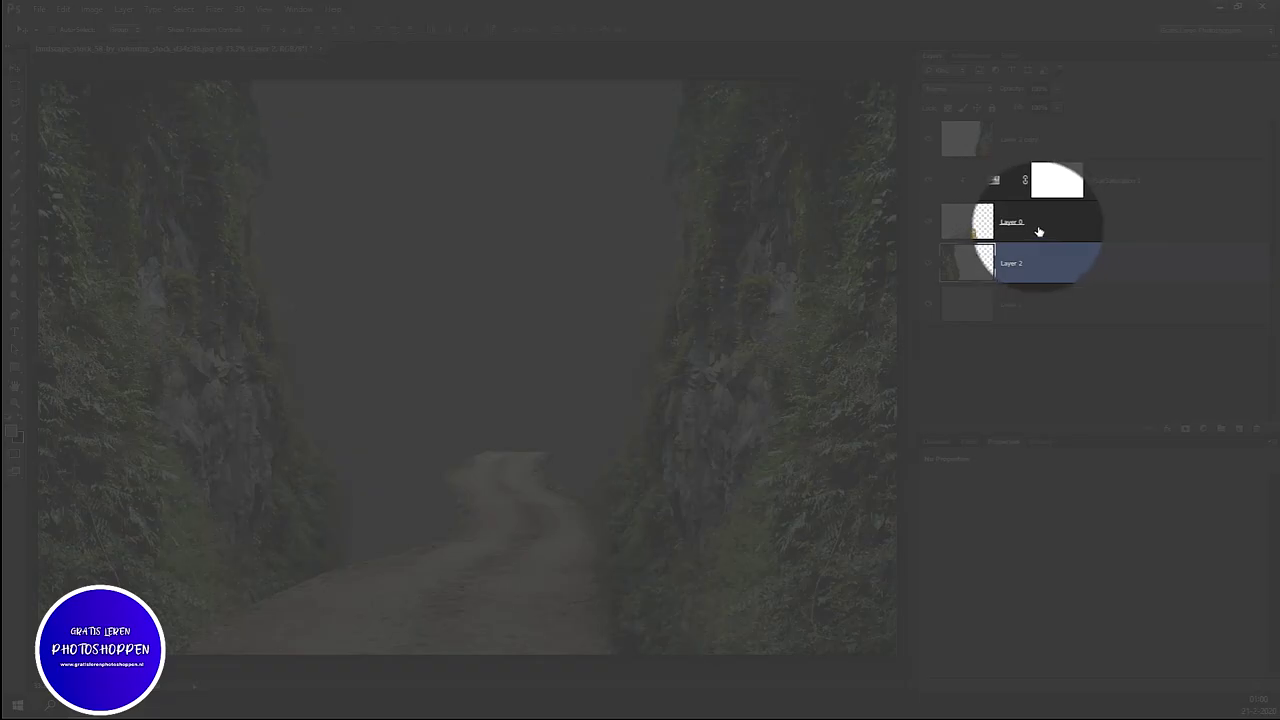
left_click(985, 225)
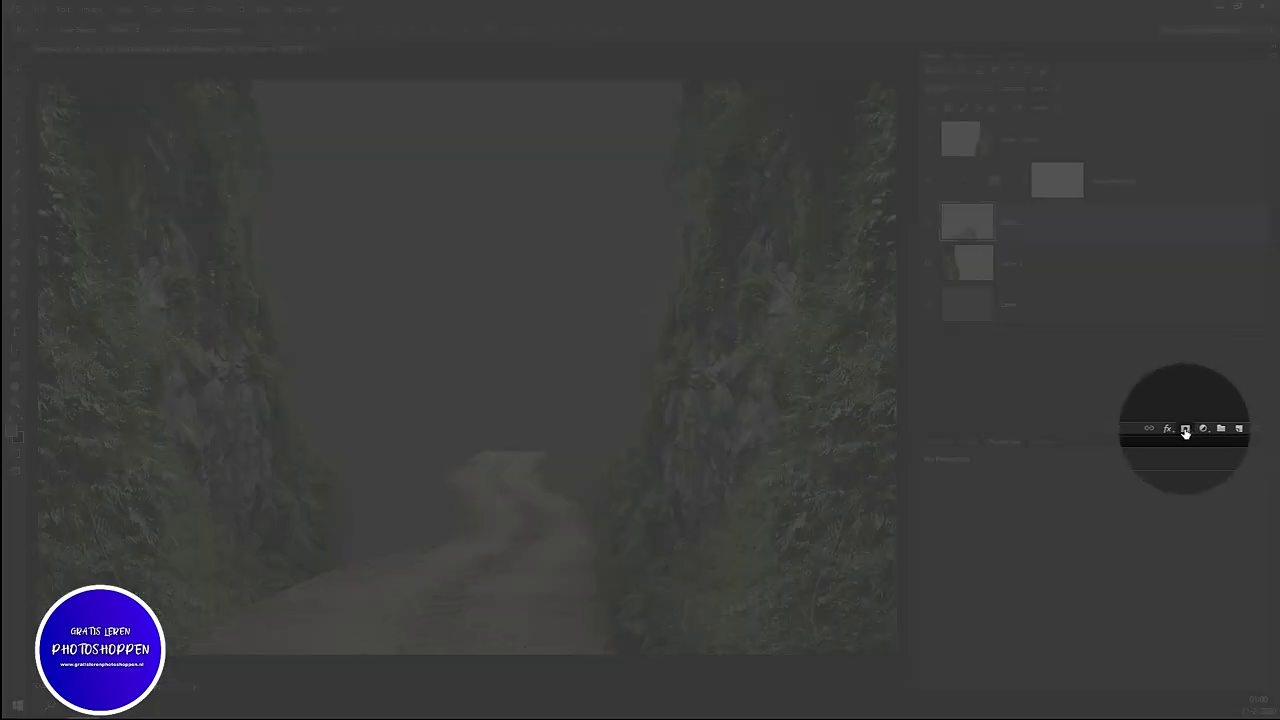
left_click(1185, 428)
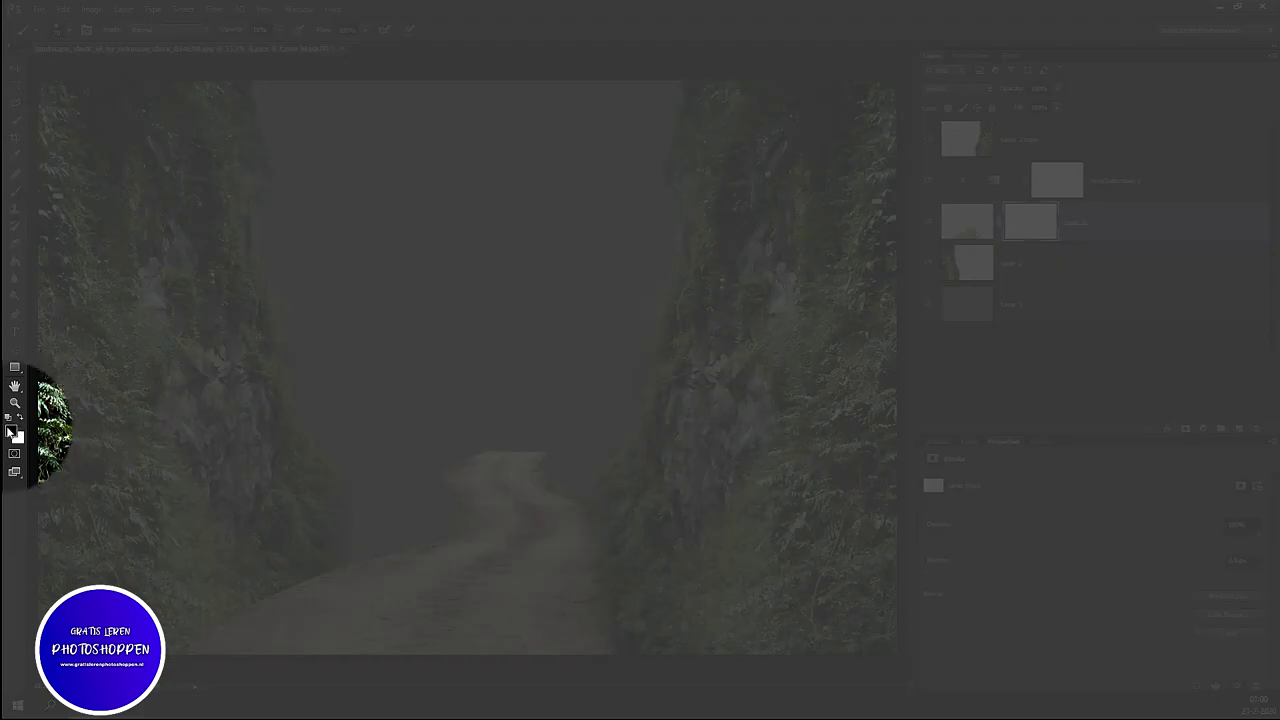
Step: Paint black on the Layer 0 mask with a soft 18% brush along the road edge
scroll(200, 664, "up", 2)
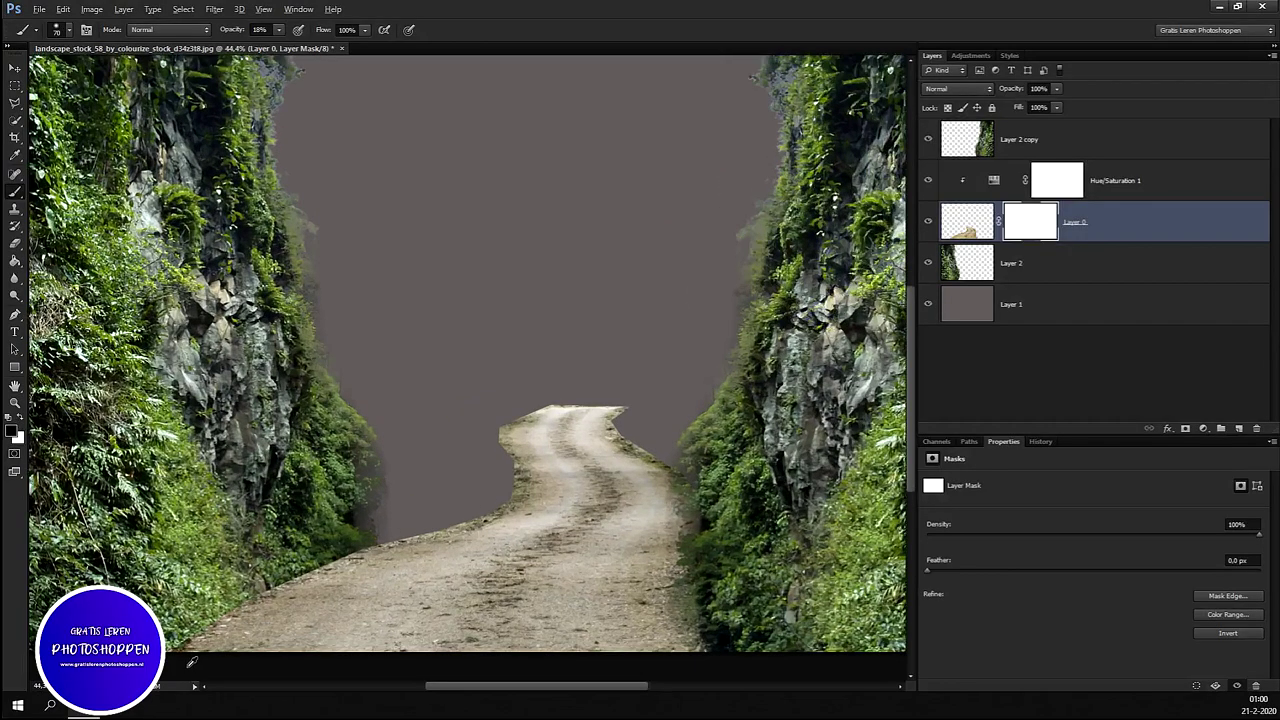
scroll(196, 662, "up", 2)
scroll(192, 640, "up", 2)
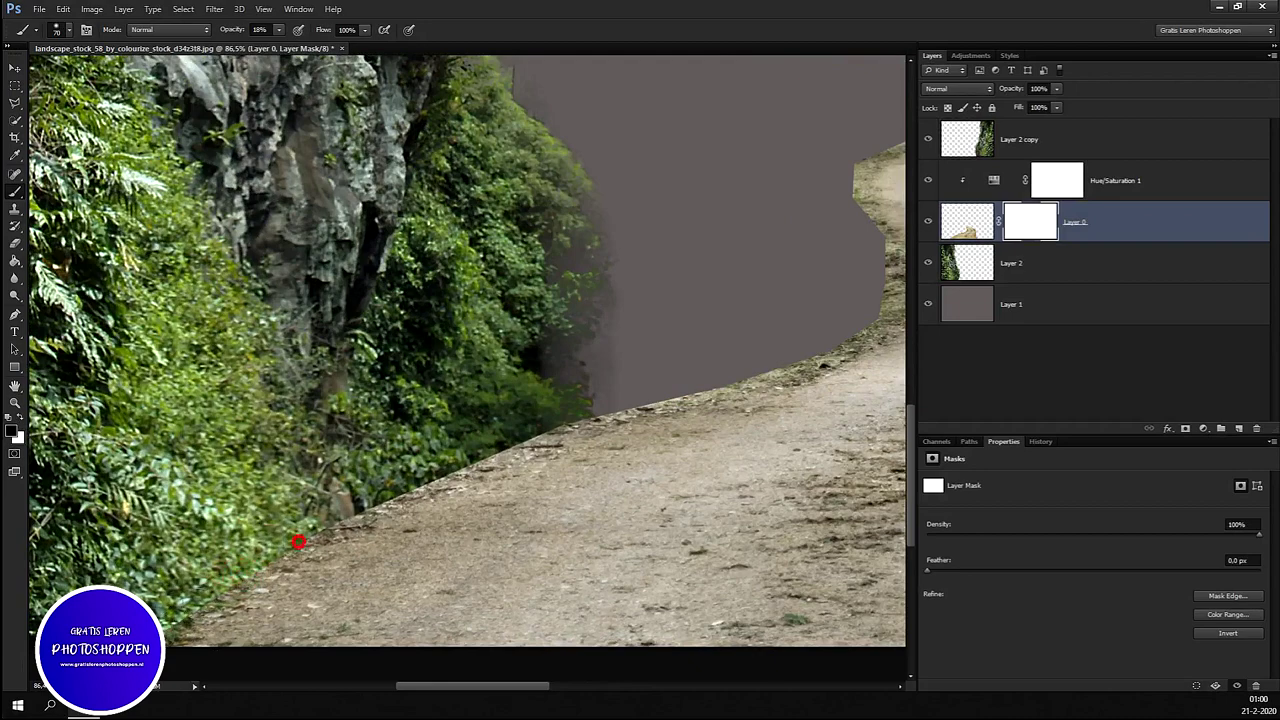
left_click_drag(224, 588, 162, 646)
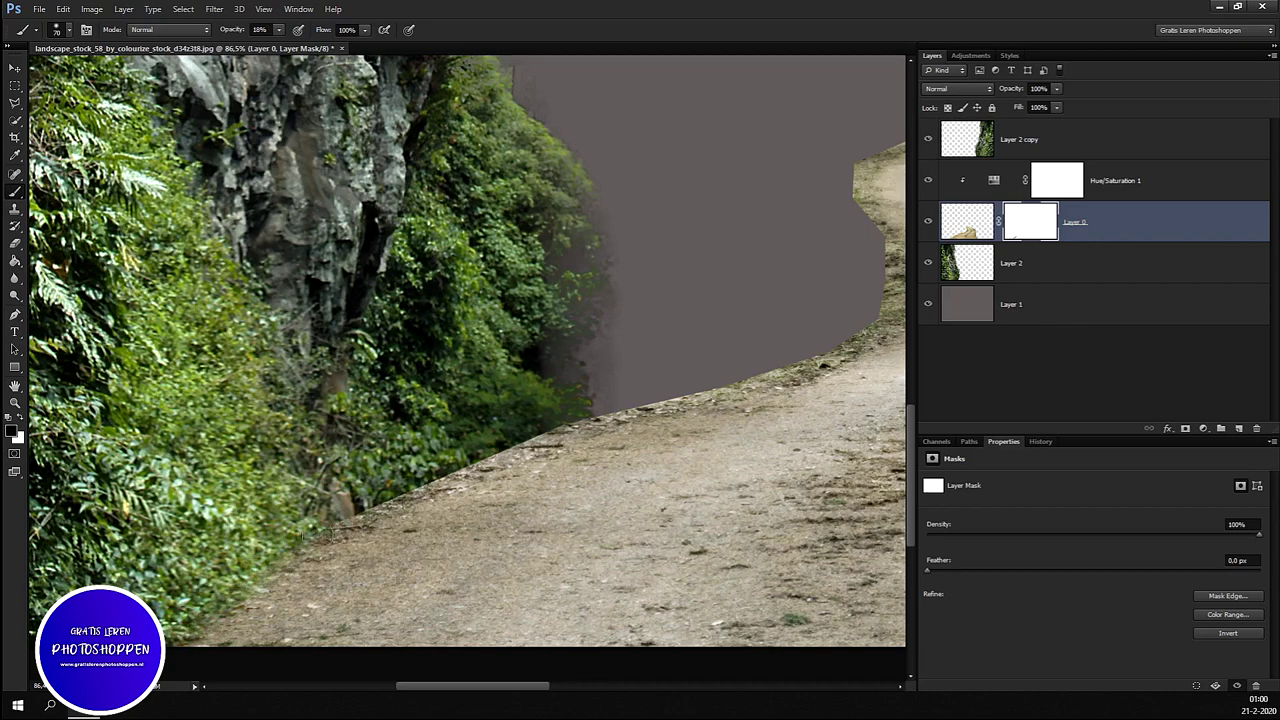
left_click(329, 506)
left_click(437, 480)
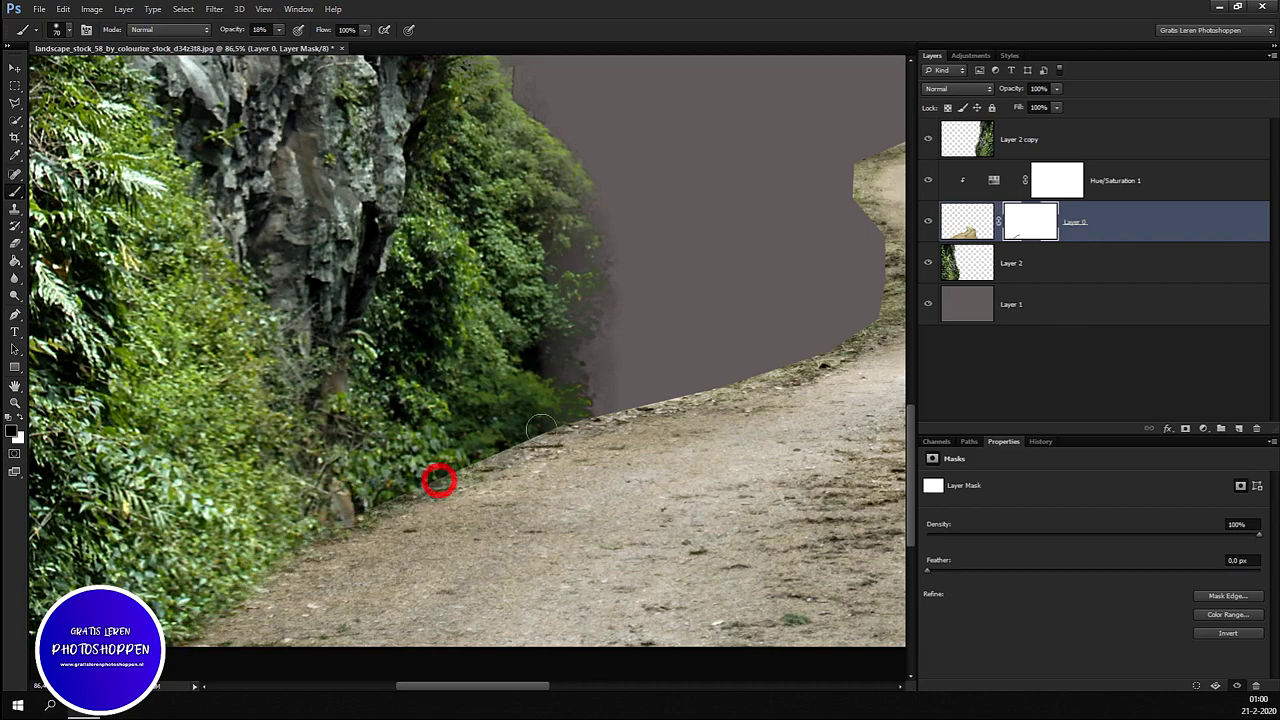
left_click(452, 458)
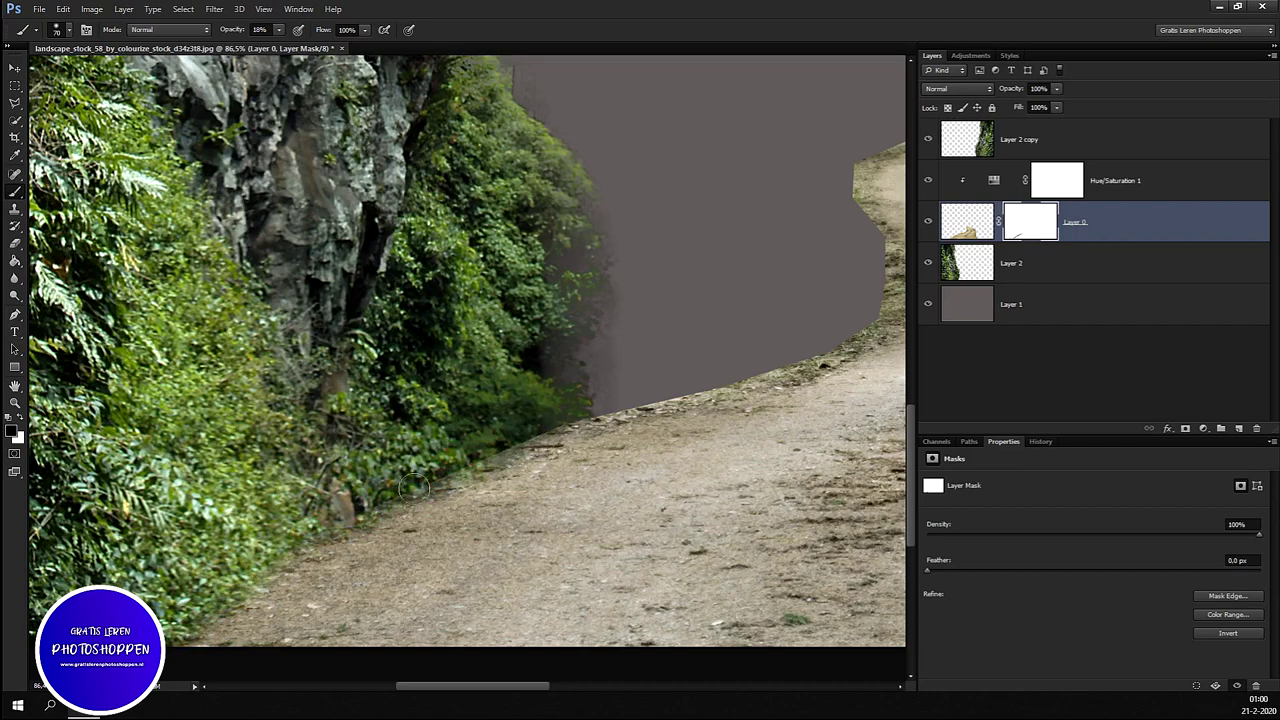
left_click(354, 515)
left_click(449, 477)
left_click(503, 451)
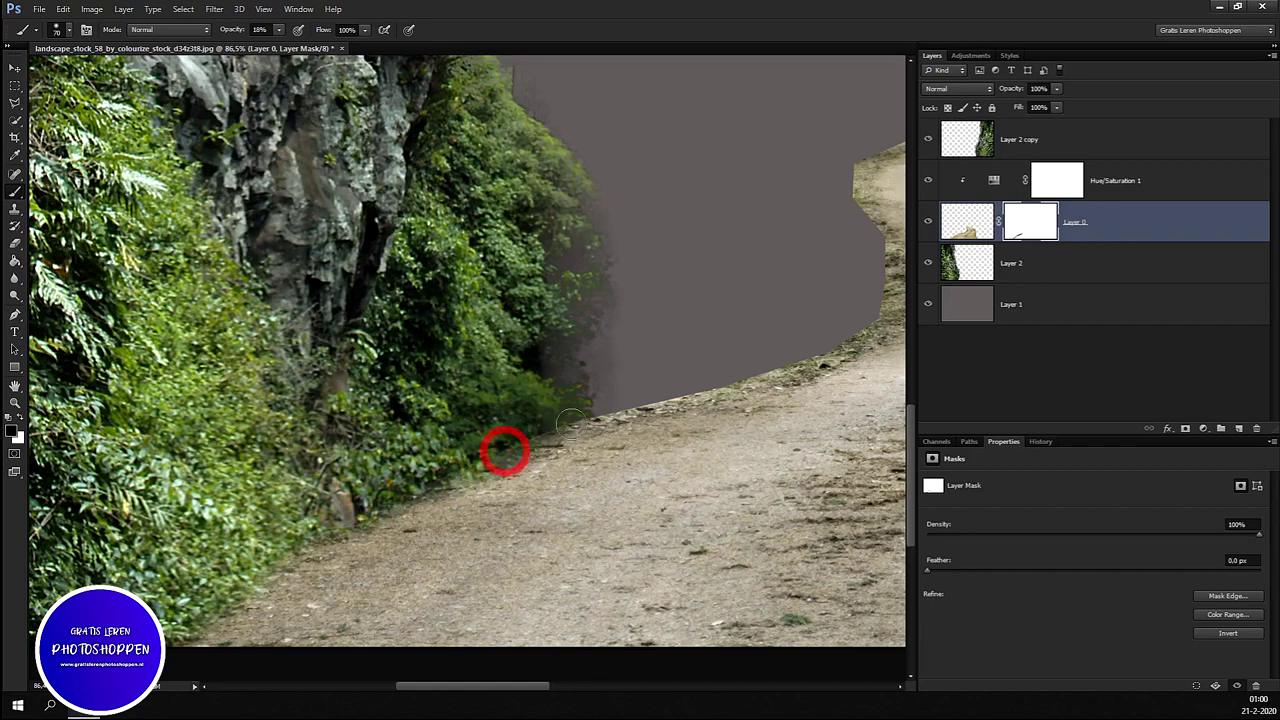
left_click(501, 450)
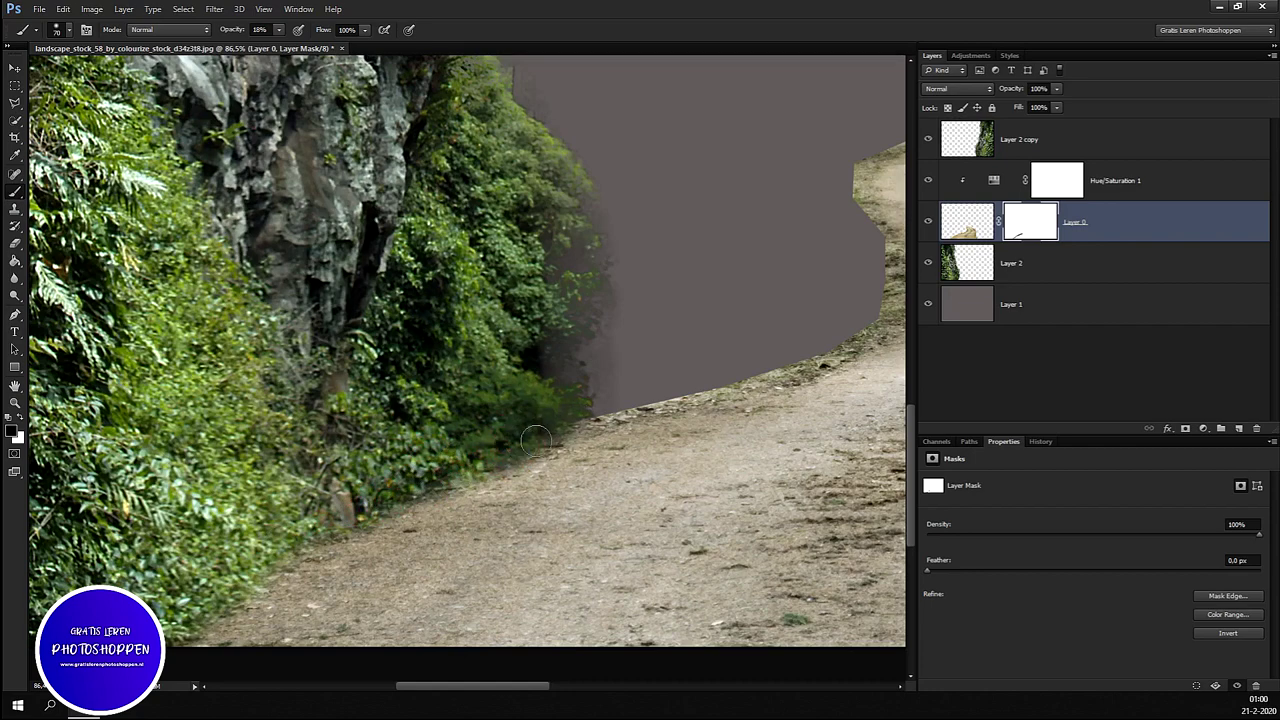
left_click(476, 454)
left_click(276, 556)
scroll(417, 451, "down", 3)
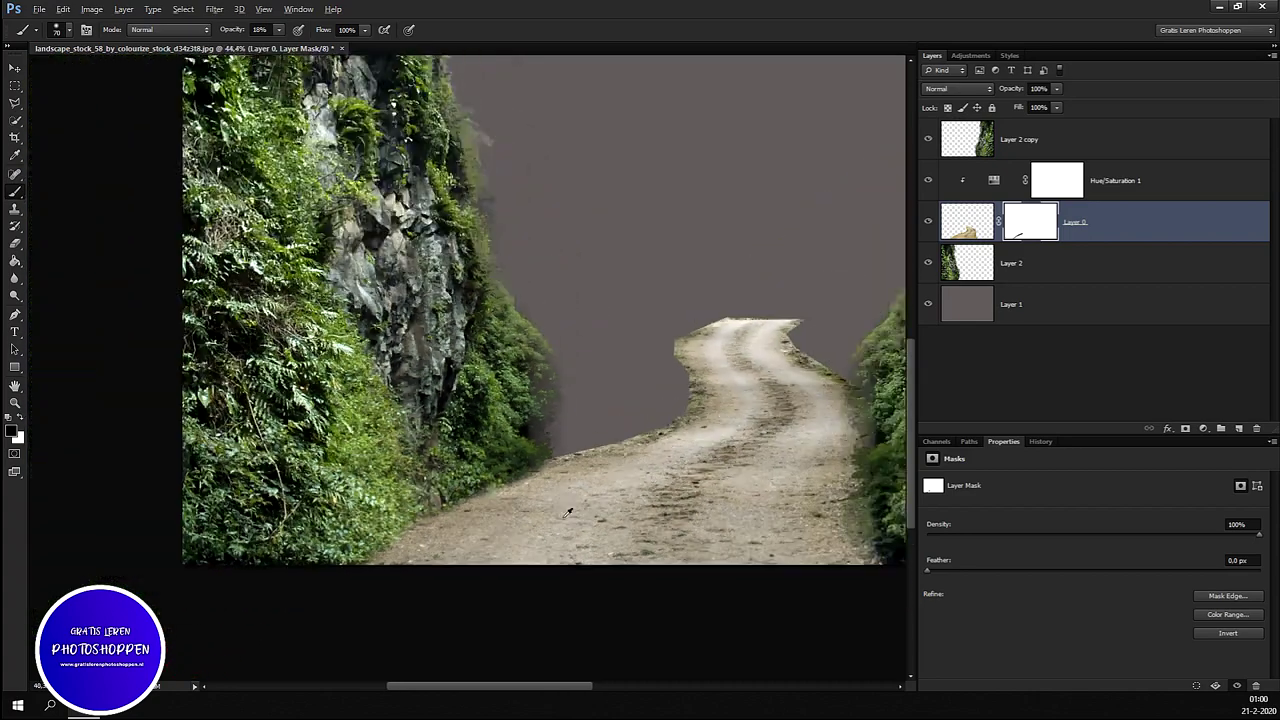
scroll(483, 520, "down", 2)
scroll(770, 636, "up", 1)
scroll(645, 580, "up", 3)
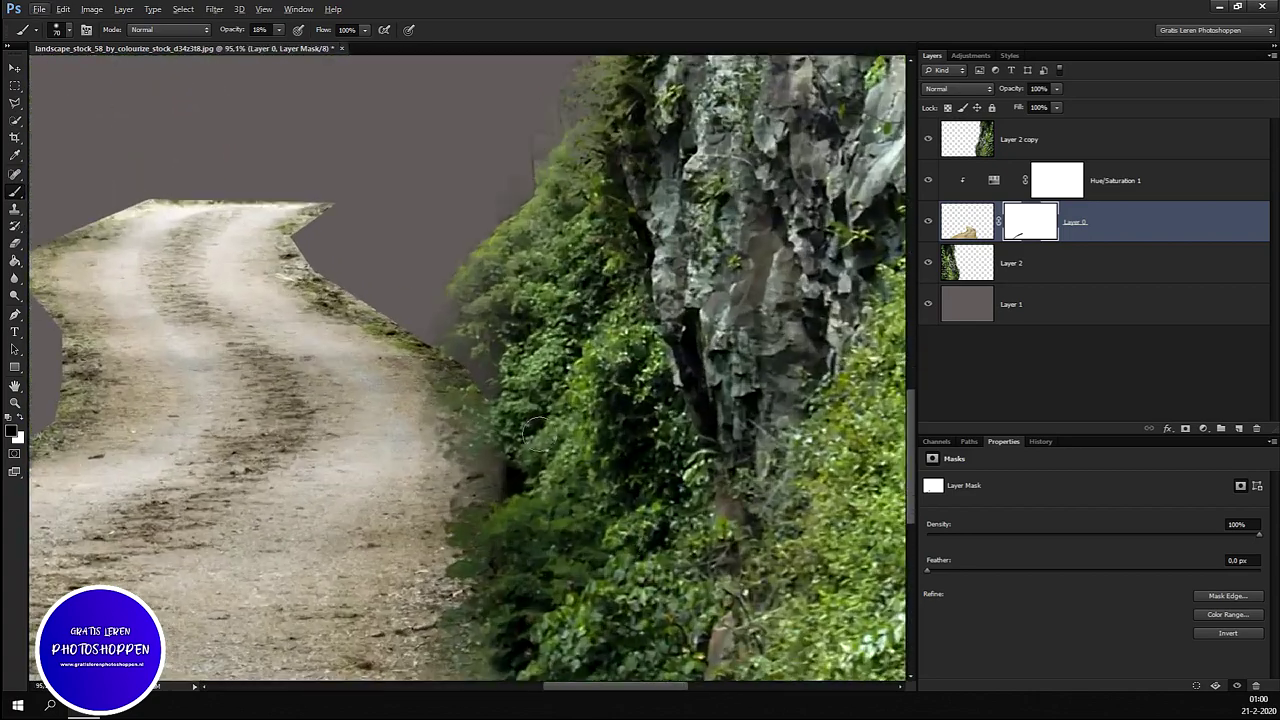
Step: At 58% brush opacity, mask the grassy road edge so it blends into the cliff foliage
left_click(279, 29)
left_click_drag(292, 44, 305, 45)
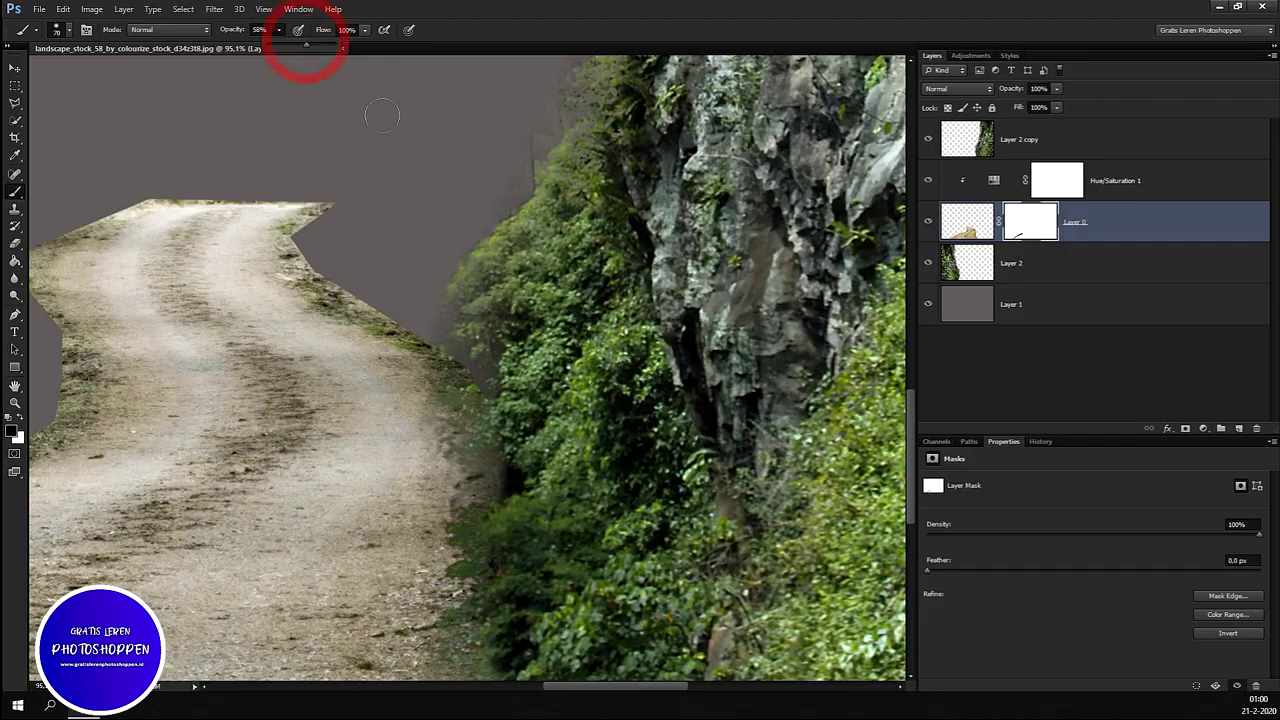
mouse_move(470, 340)
left_mouse_down()
mouse_move(490, 377)
mouse_move(492, 690)
left_mouse_up()
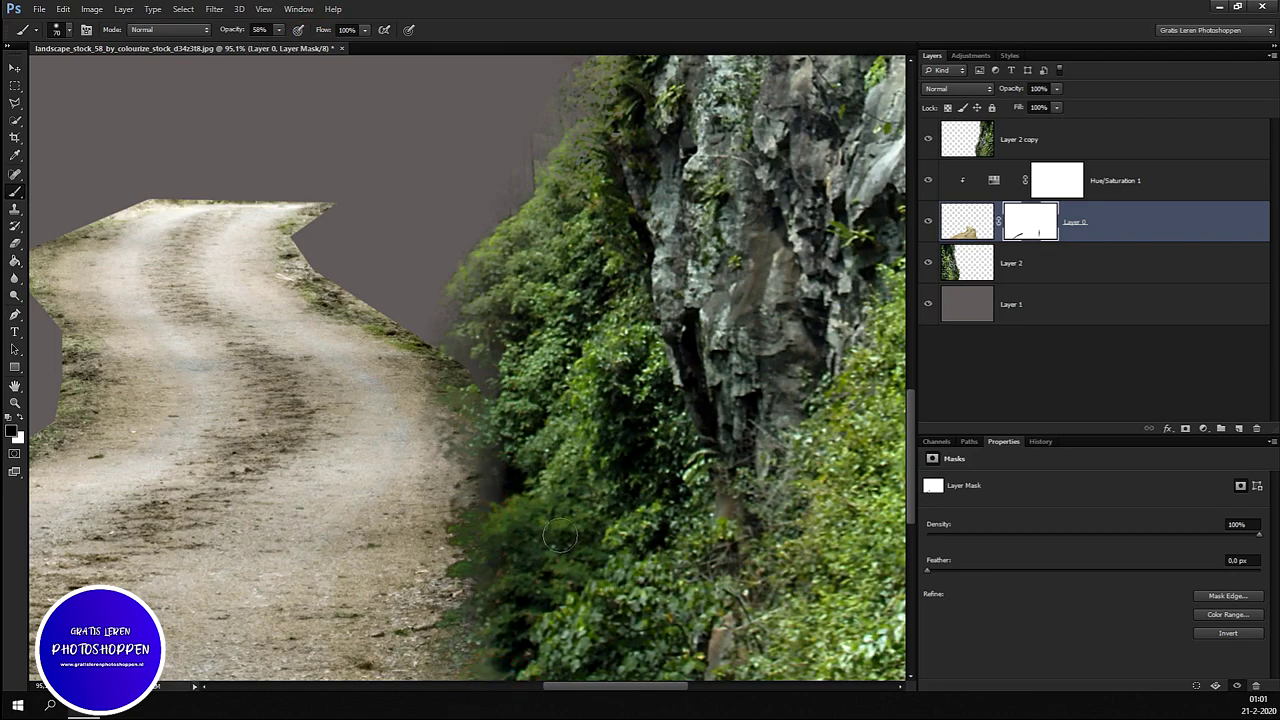
scroll(560, 536, "down", 1)
scroll(565, 560, "down", 1)
scroll(572, 588, "down", 1)
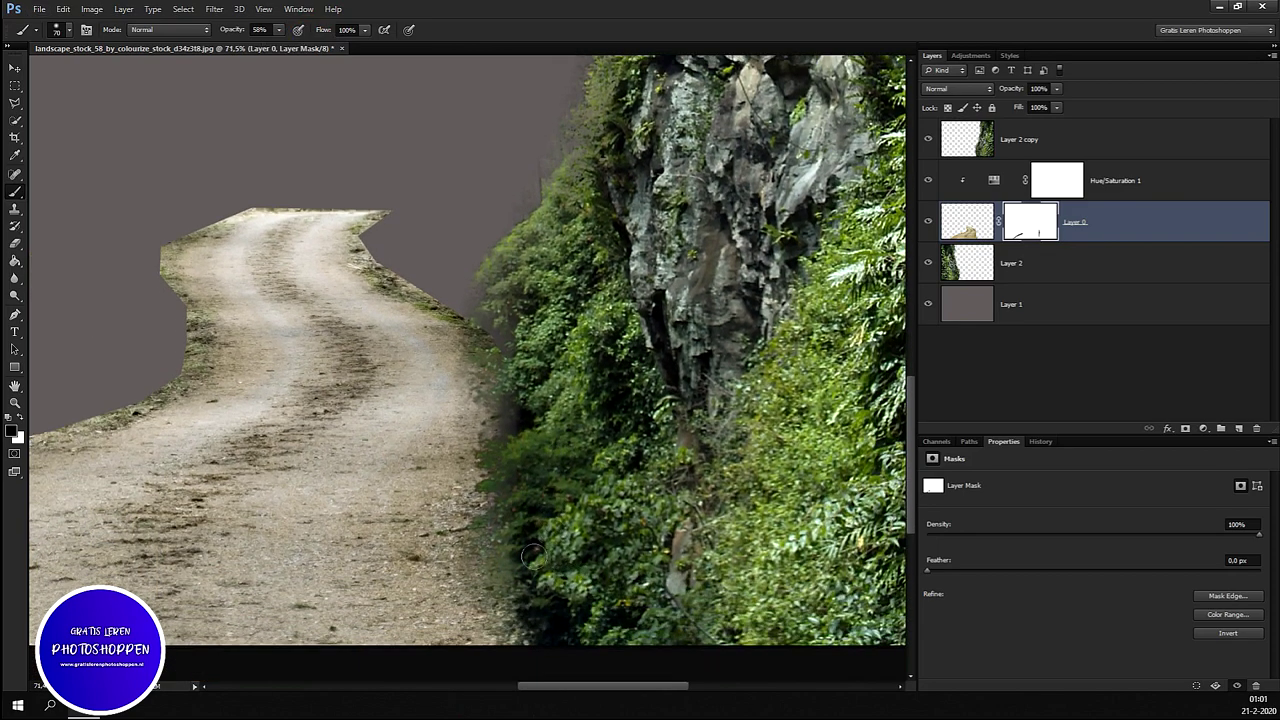
left_click(516, 422)
left_click(529, 437)
left_click_drag(543, 389, 551, 397)
scroll(551, 398, "up", 1)
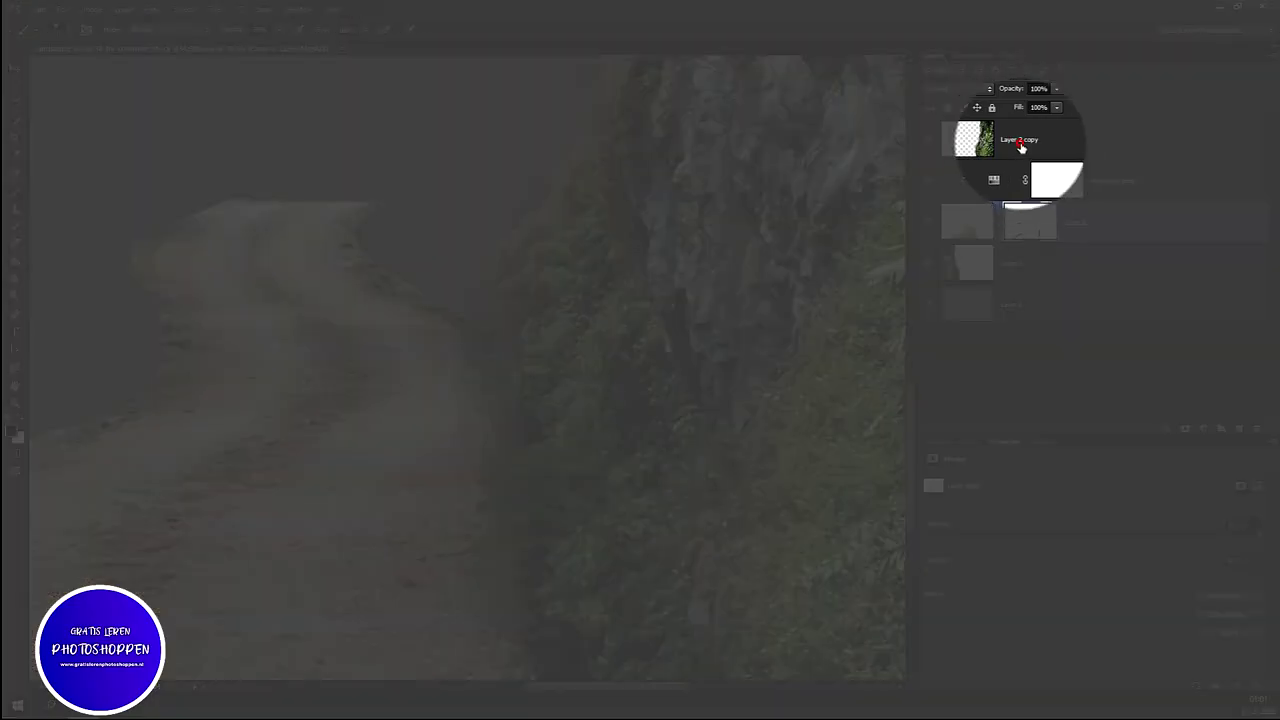
left_click(1021, 145)
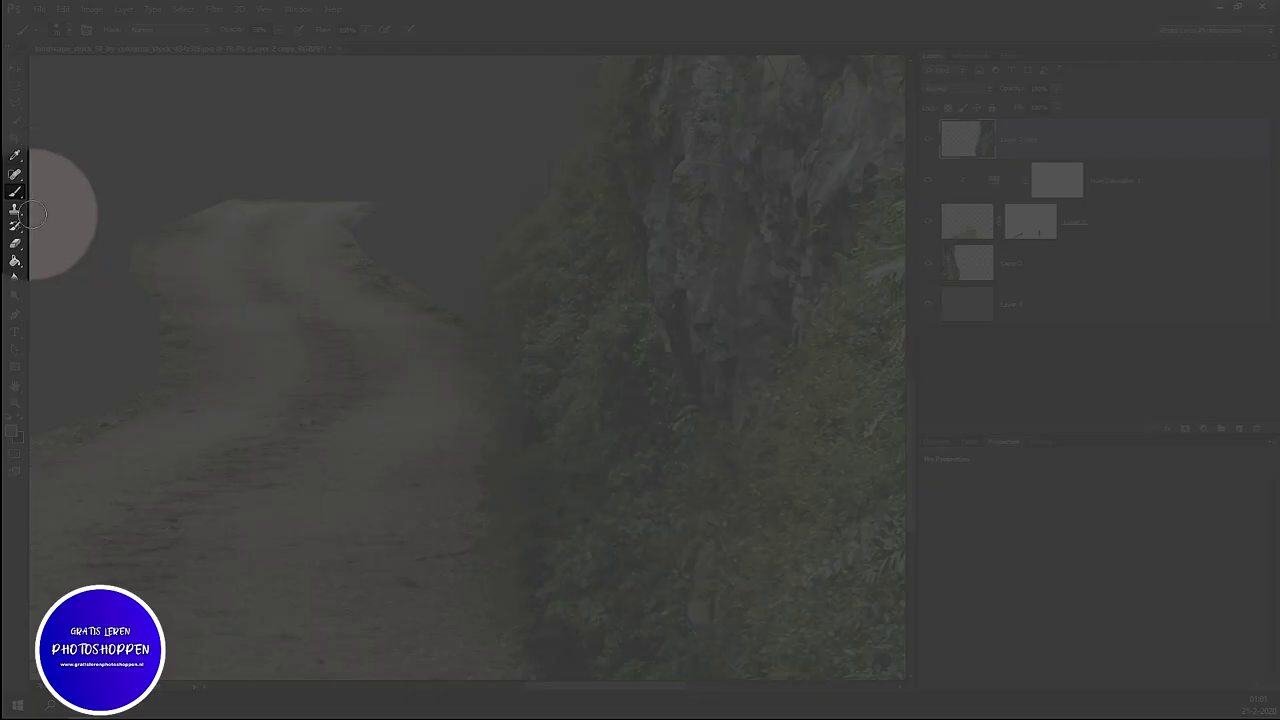
Step: Sample foliage with the Clone Stamp and clone it over the right cliff edge by the road
left_click(15, 208)
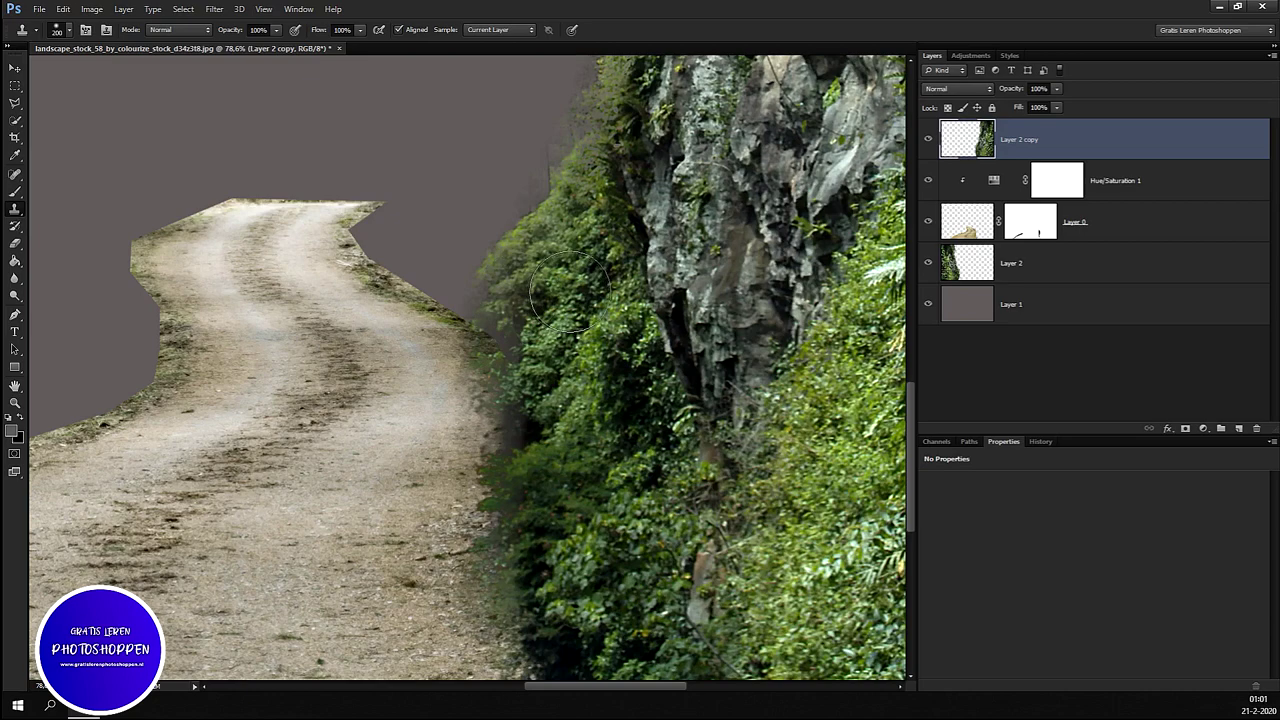
key("bracketleft")
key("bracketleft")
key("bracketleft")
key("bracketleft")
key("bracketleft")
key("bracketright")
key("bracketright")
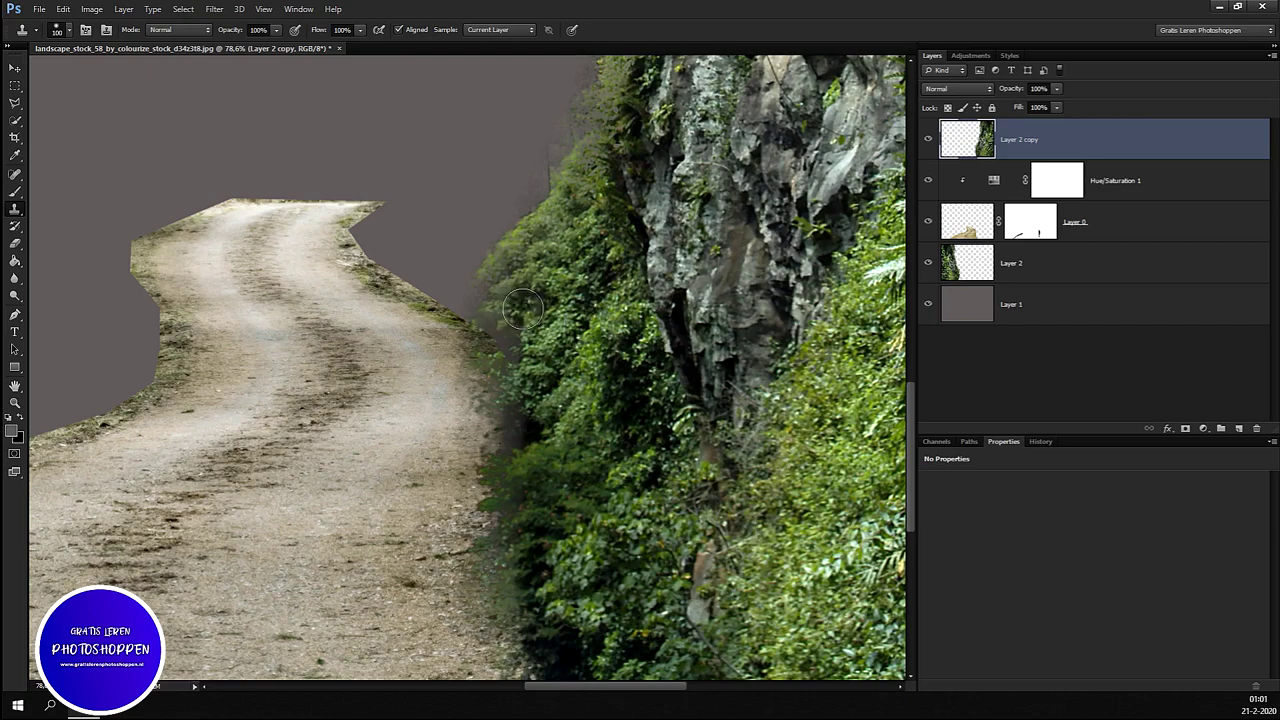
mouse_move(495, 345)
left_mouse_down()
mouse_move(489, 296)
mouse_move(523, 427)
left_mouse_up()
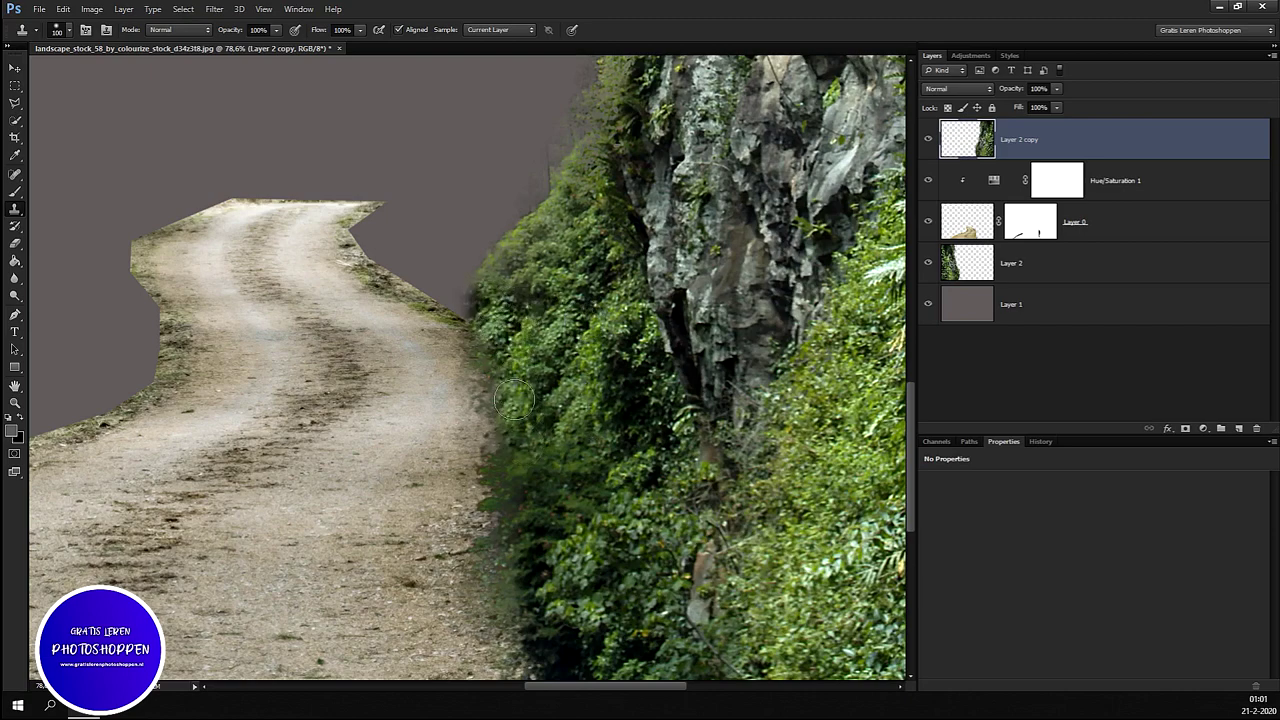
left_click_drag(523, 427, 530, 500)
Step: Clone foliage further down the dark cliff edge, then set the Eraser to 32% opacity
scroll(636, 383, "down", 1)
scroll(636, 383, "down", 1)
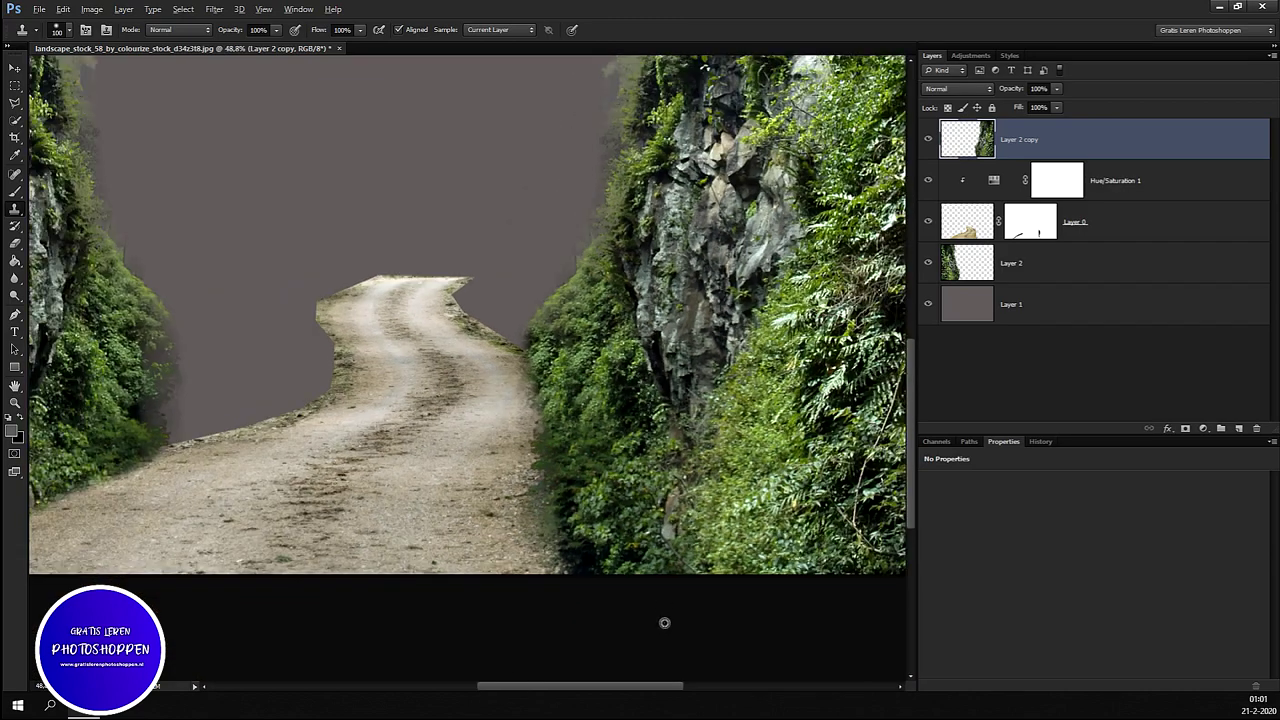
left_click_drag(564, 474, 582, 536)
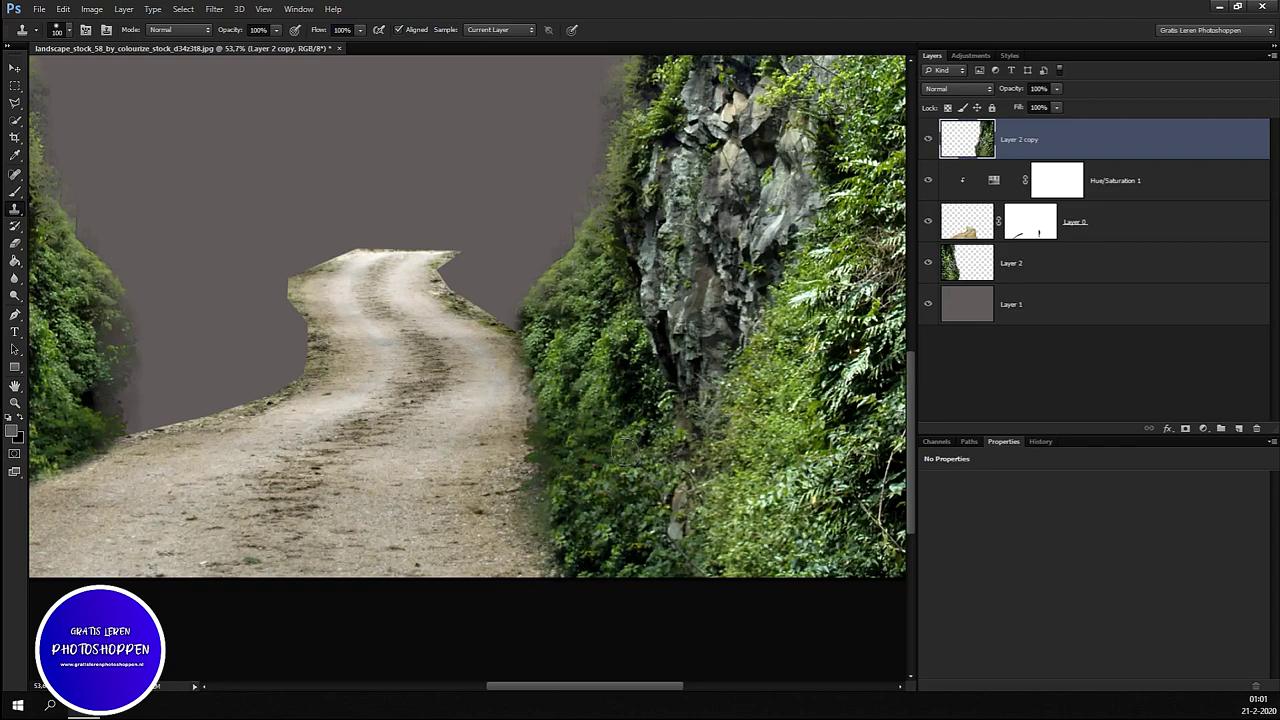
scroll(589, 452, "up", 1)
left_click(589, 452, "alt")
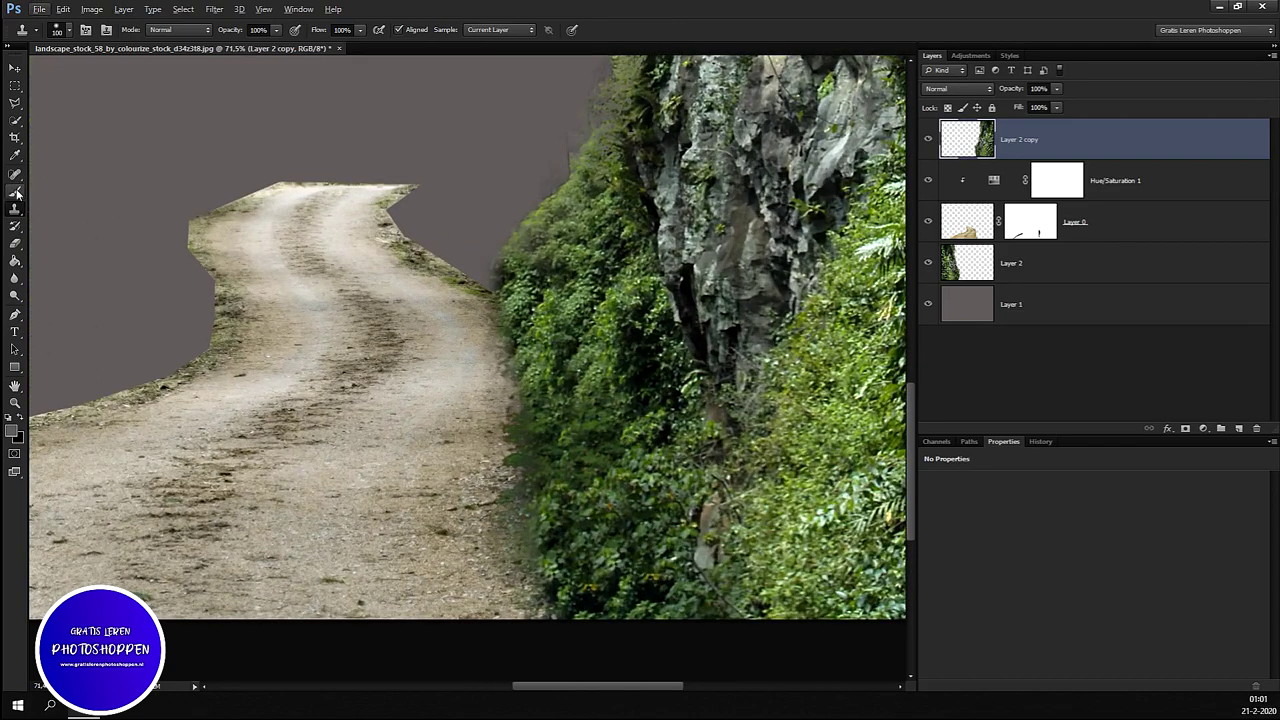
left_click(14, 243)
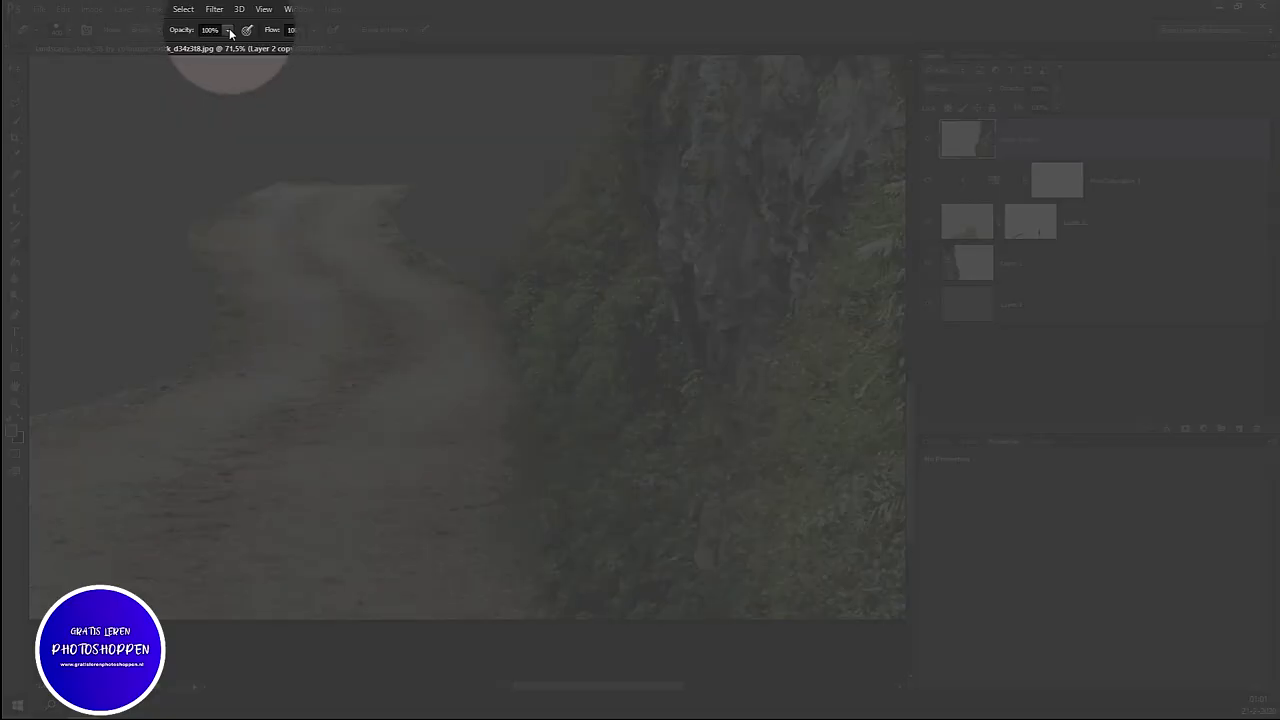
left_click_drag(229, 28, 181, 45)
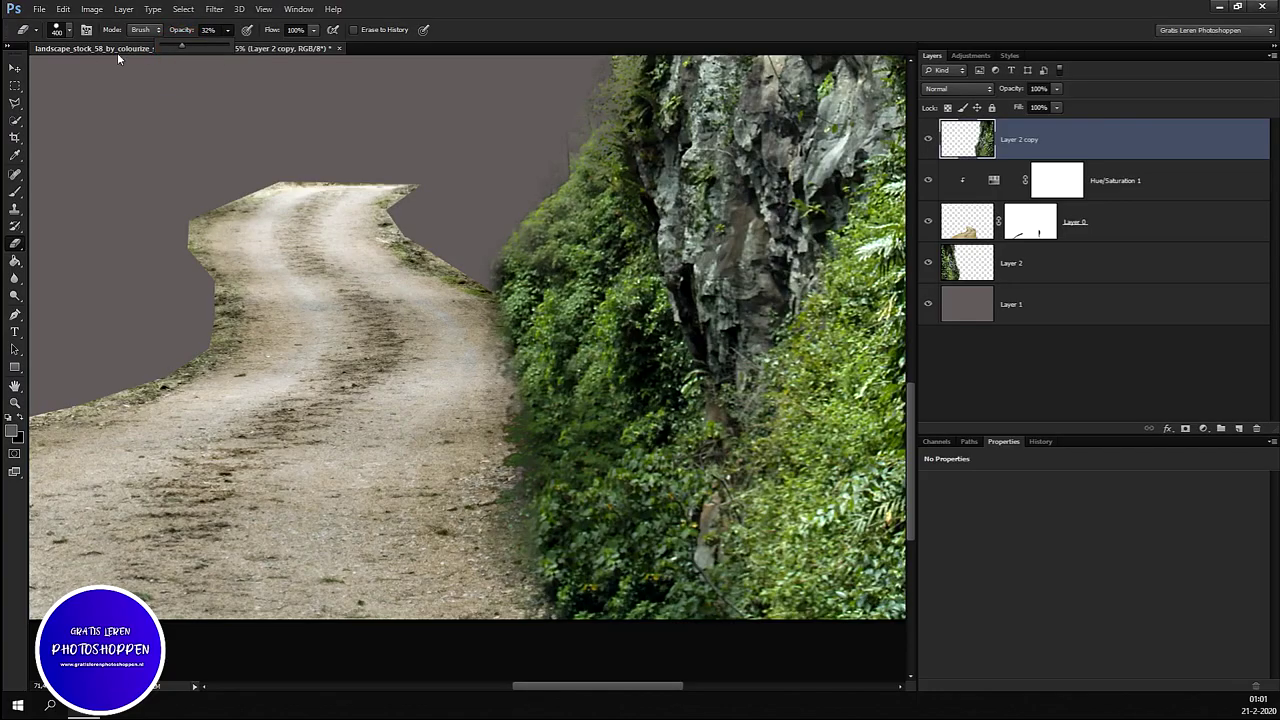
Step: Choose a soft 45 px brush preset for the eraser
left_click(67, 30)
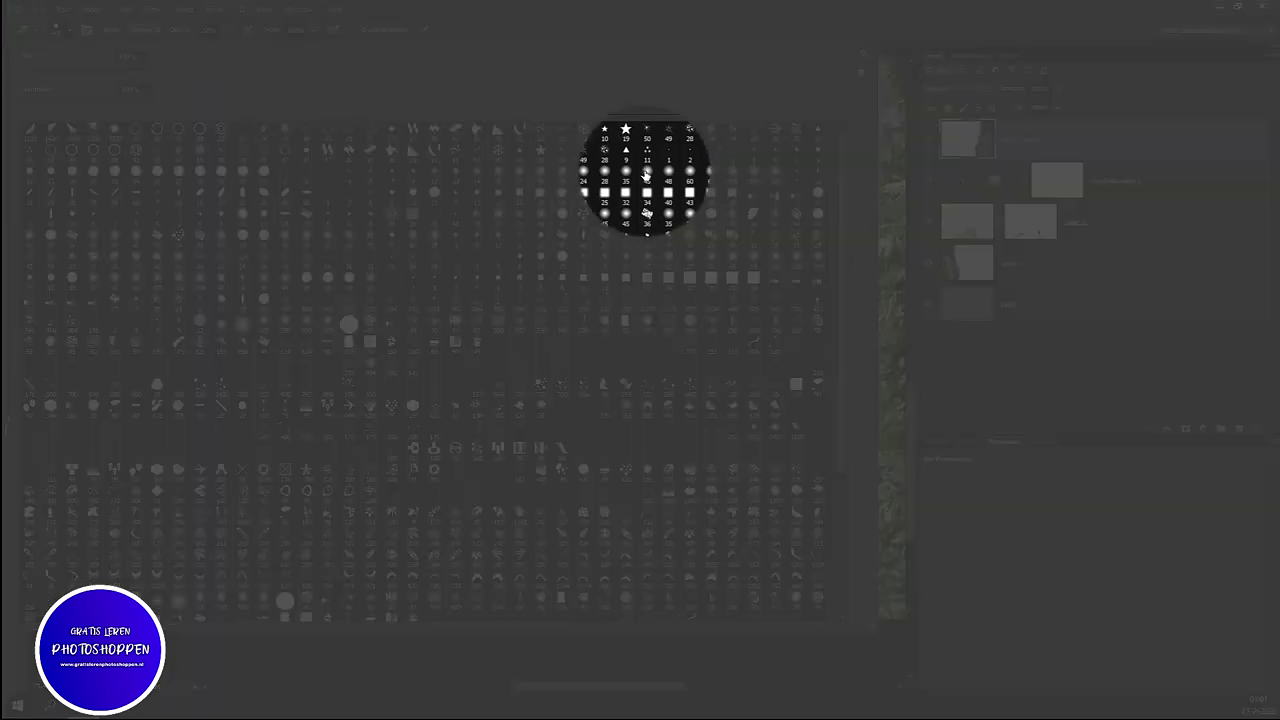
left_click(647, 173)
left_click(669, 19)
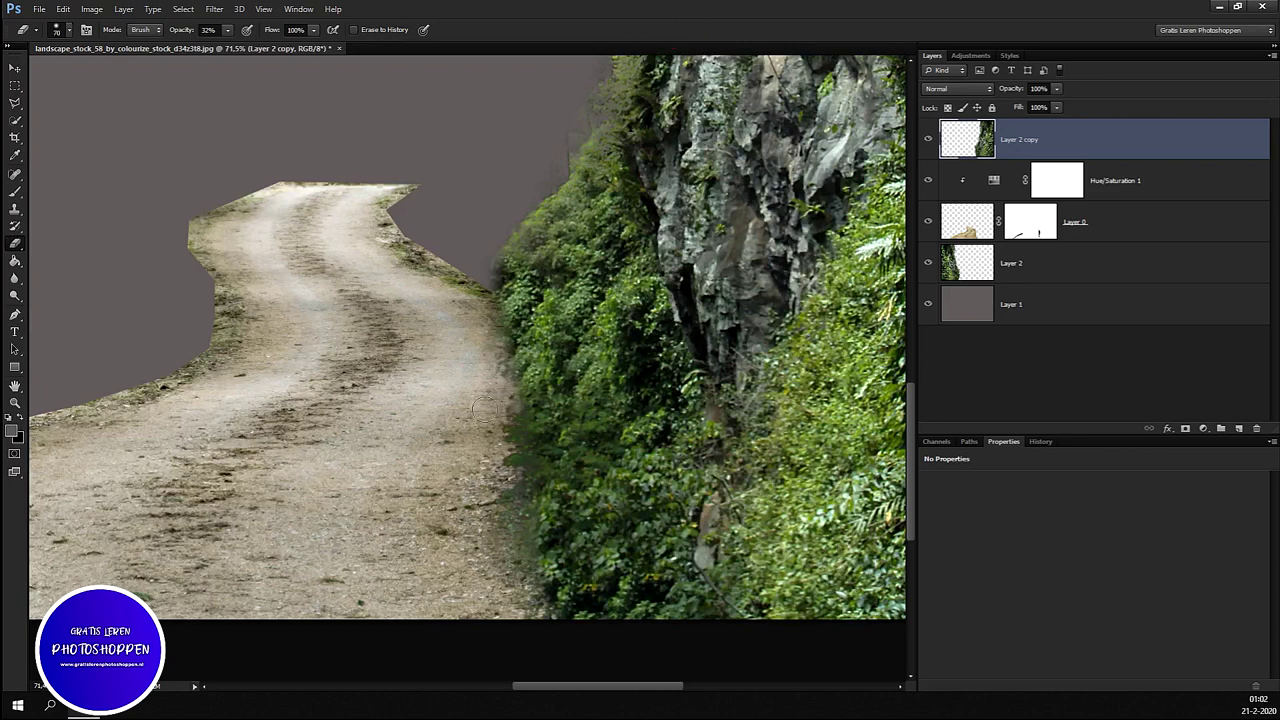
Step: Softly erase the hard foliage edge along the road at 32% opacity on Layer 2 copy
left_click_drag(492, 397, 505, 572)
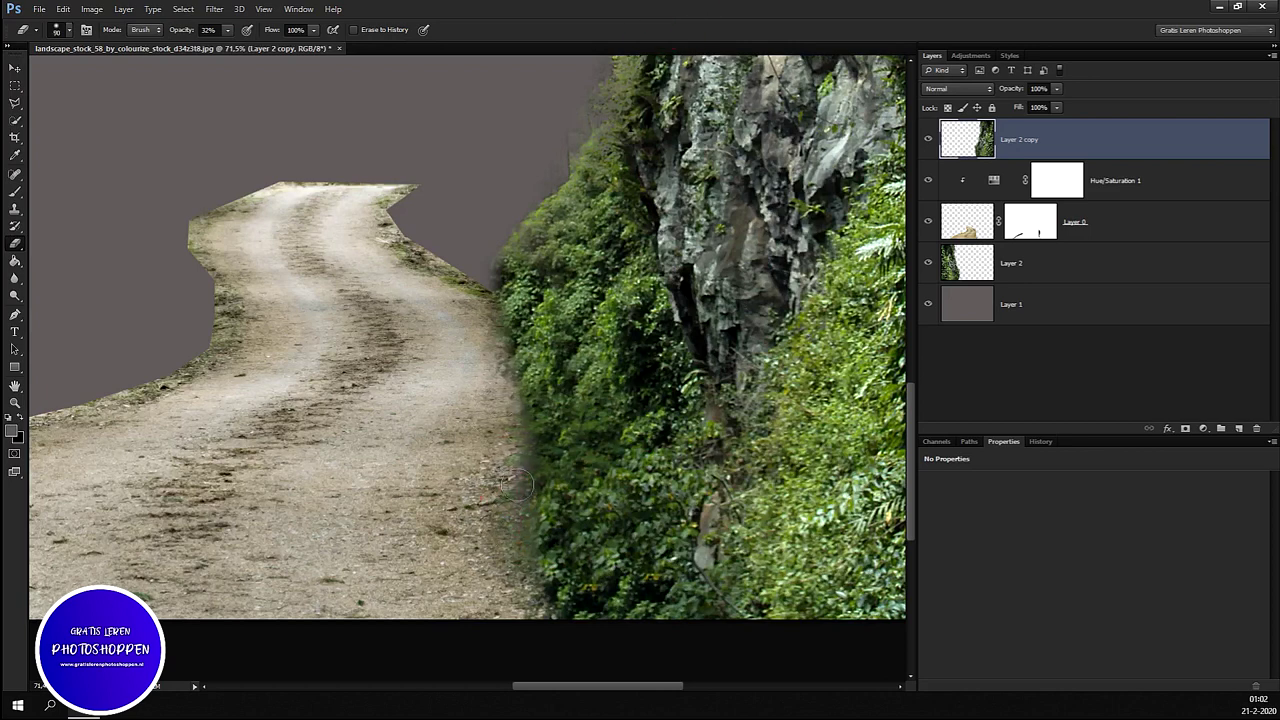
left_click(502, 552)
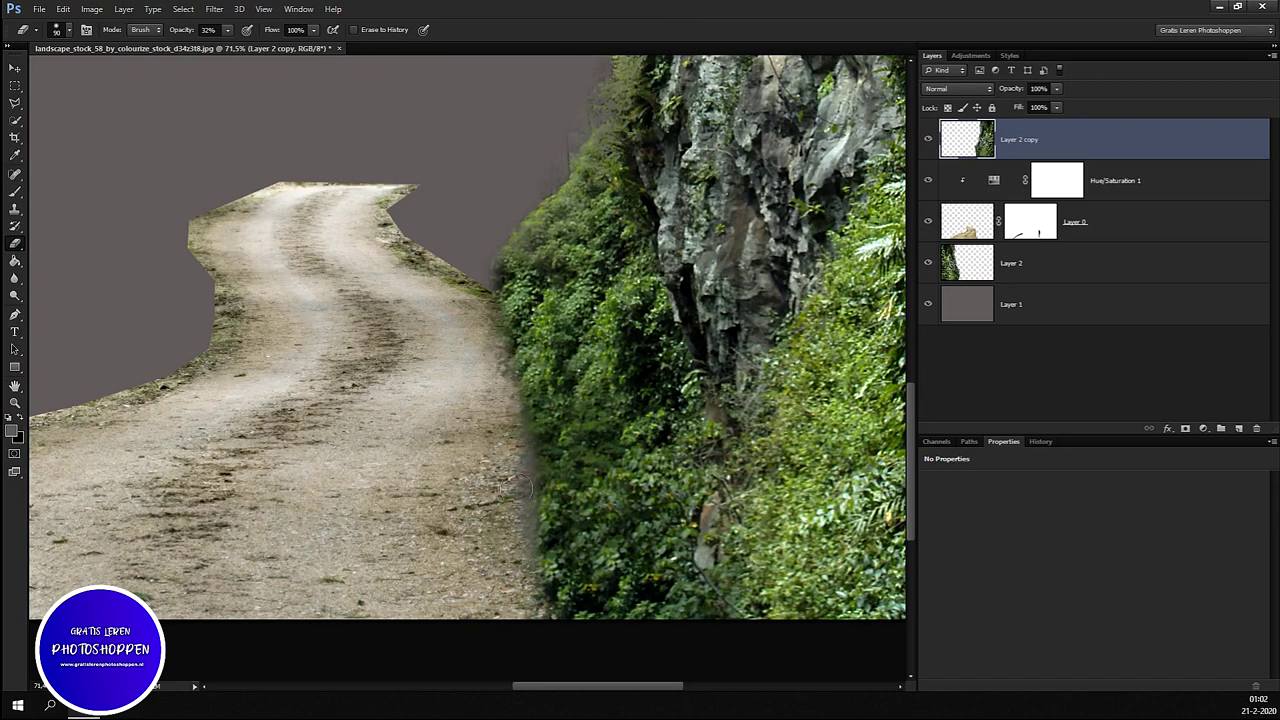
left_click(517, 543)
left_click(509, 471)
left_click(499, 401)
left_click(493, 376)
left_click(492, 392)
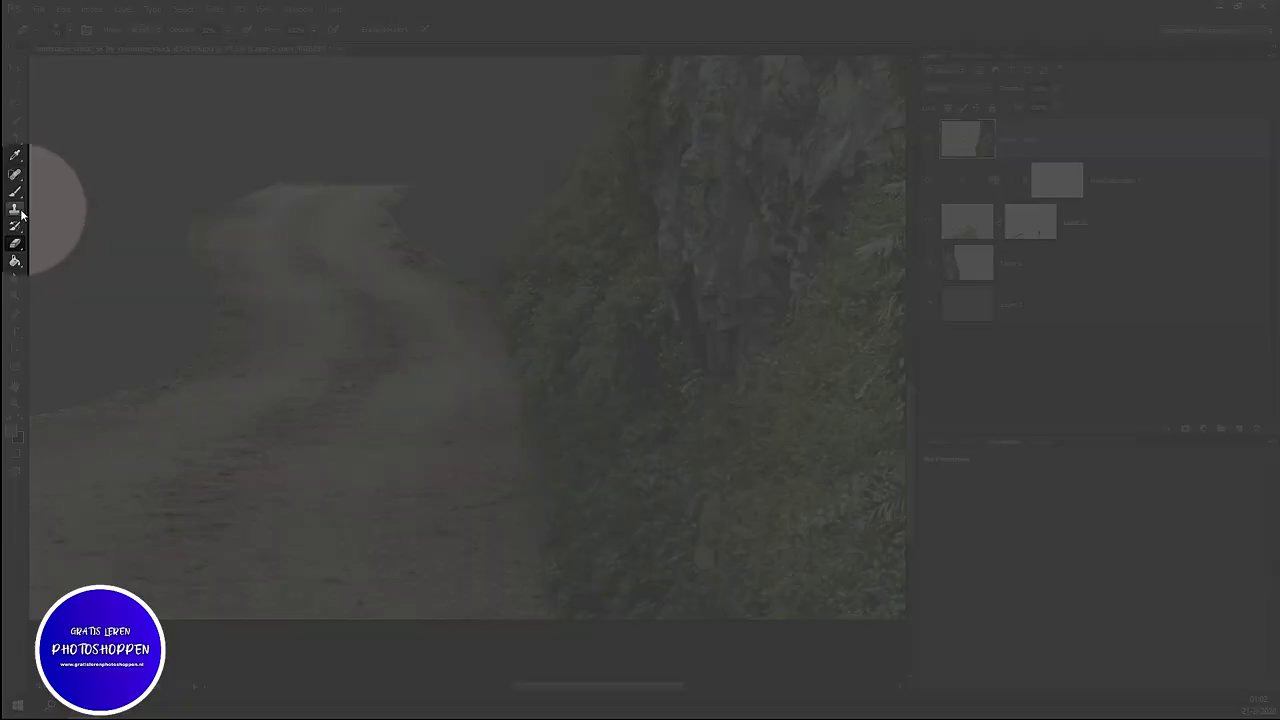
left_click(15, 208)
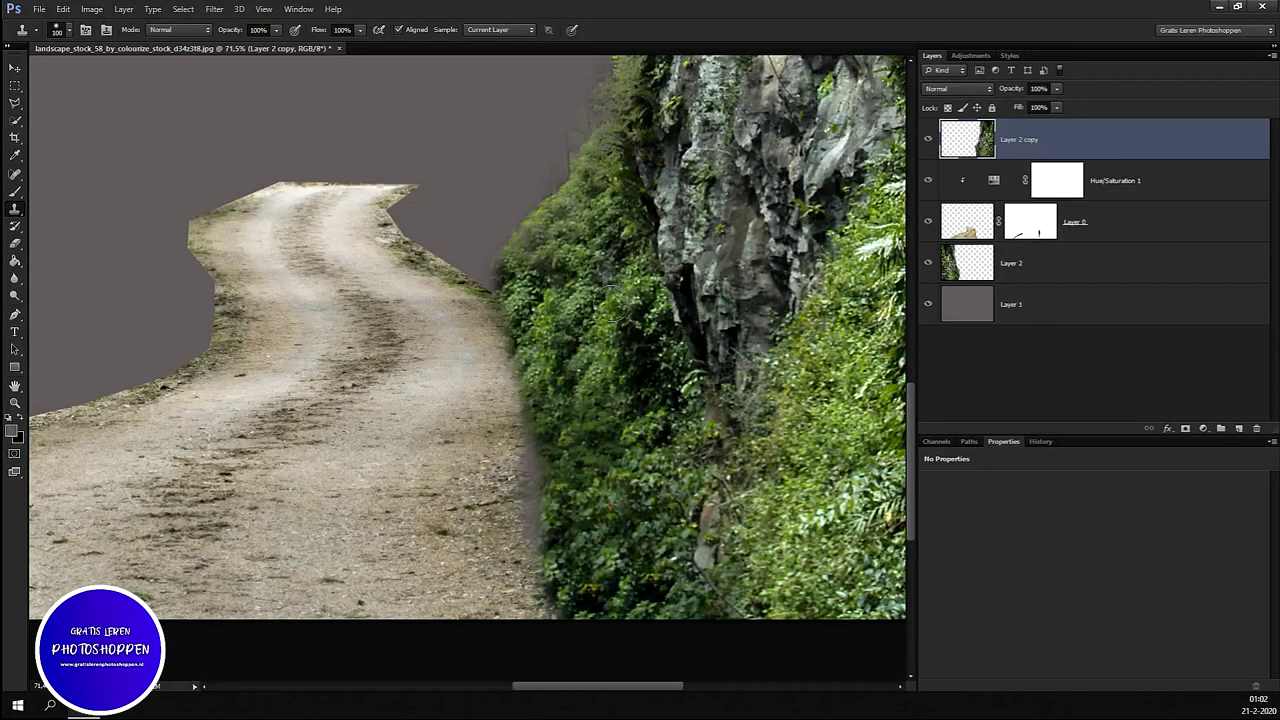
Step: Sample foliage and clone it over the blurred cliff edge beside the road
left_click(560, 300, "alt")
left_click_drag(535, 410, 557, 612)
scroll(686, 538, "down", 2)
scroll(686, 538, "down", 2)
scroll(686, 538, "down", 2)
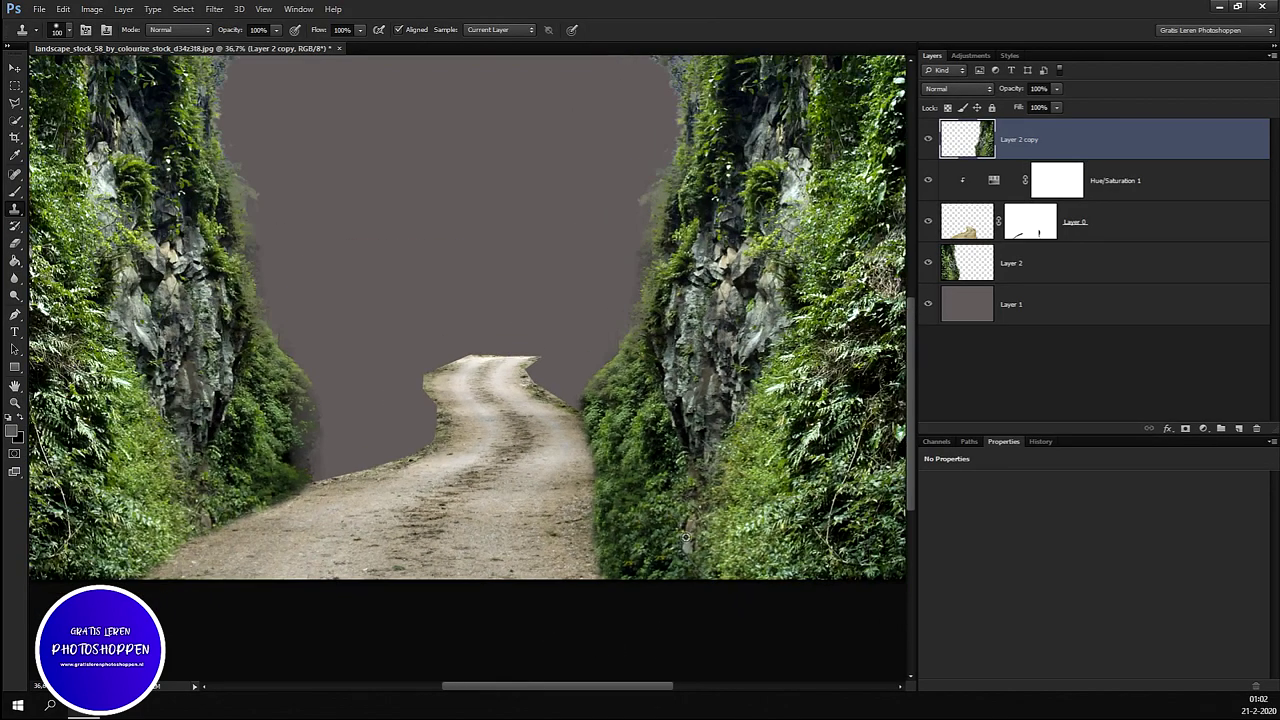
scroll(686, 538, "down", 2)
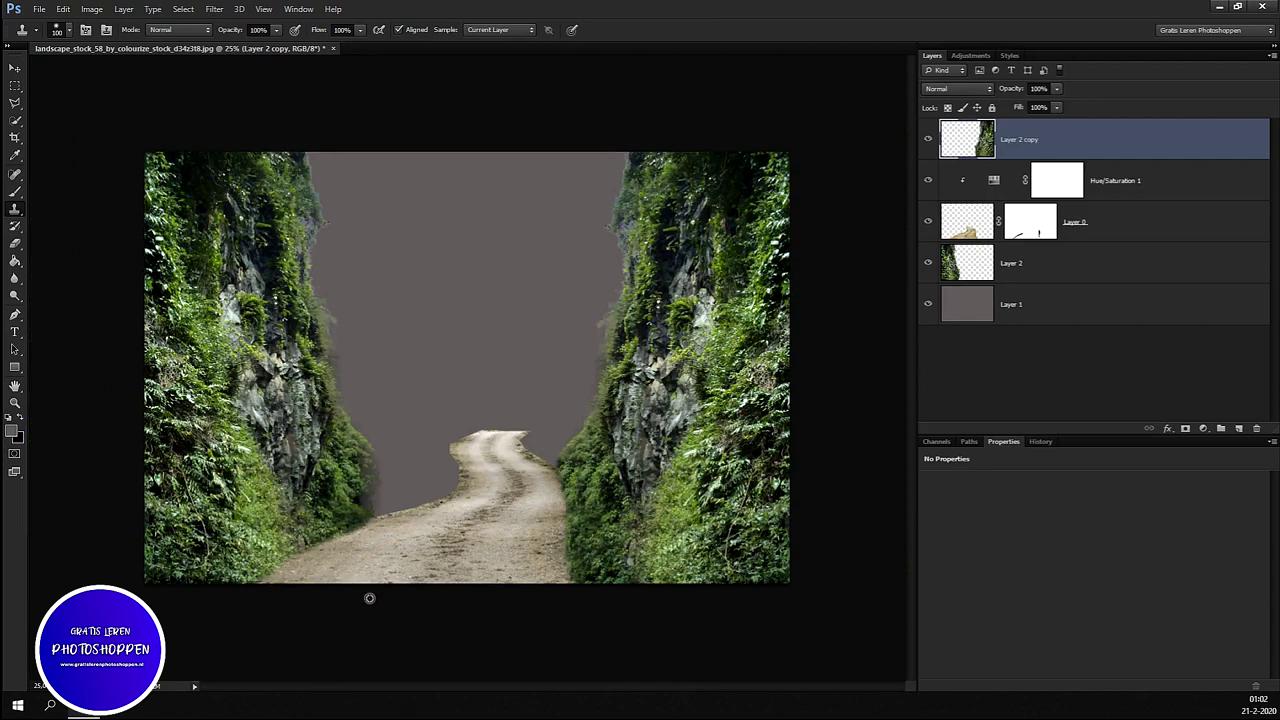
scroll(382, 503, "up", 2)
scroll(382, 503, "up", 2)
scroll(382, 503, "up", 2)
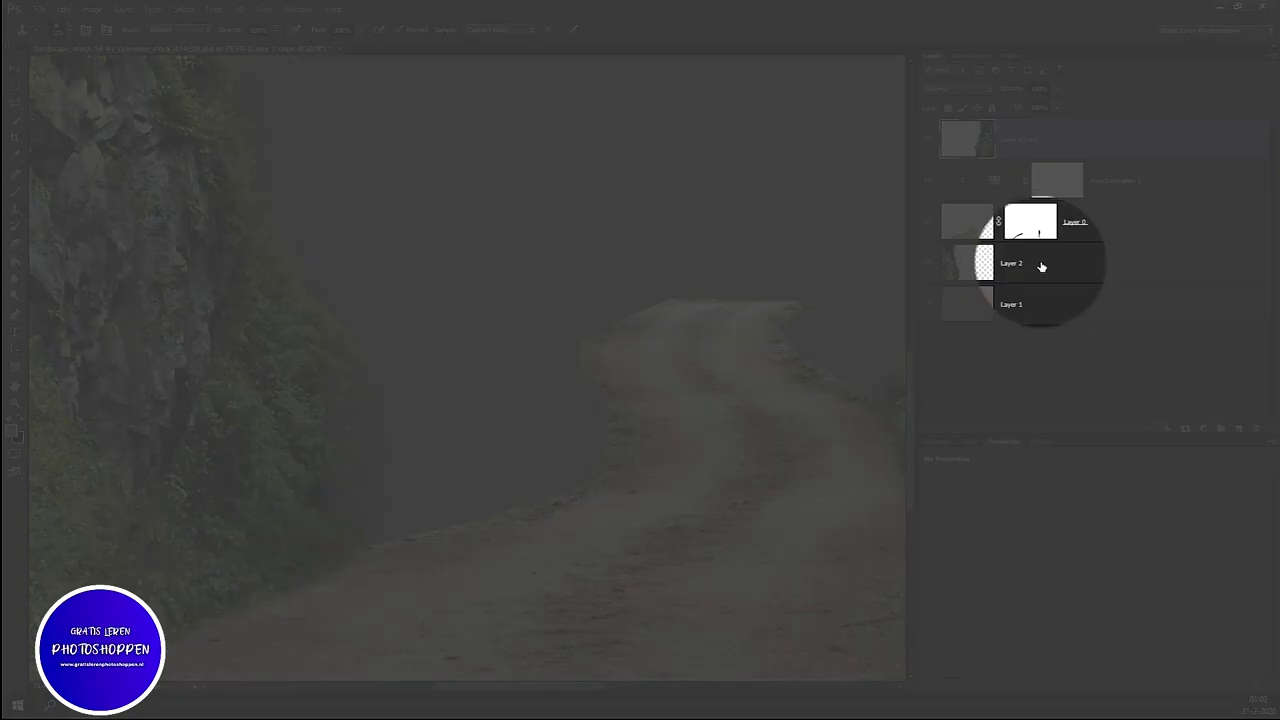
Step: On Layer 2, clone foliage along the left cliff's lower edge beside the road
left_click(1040, 268)
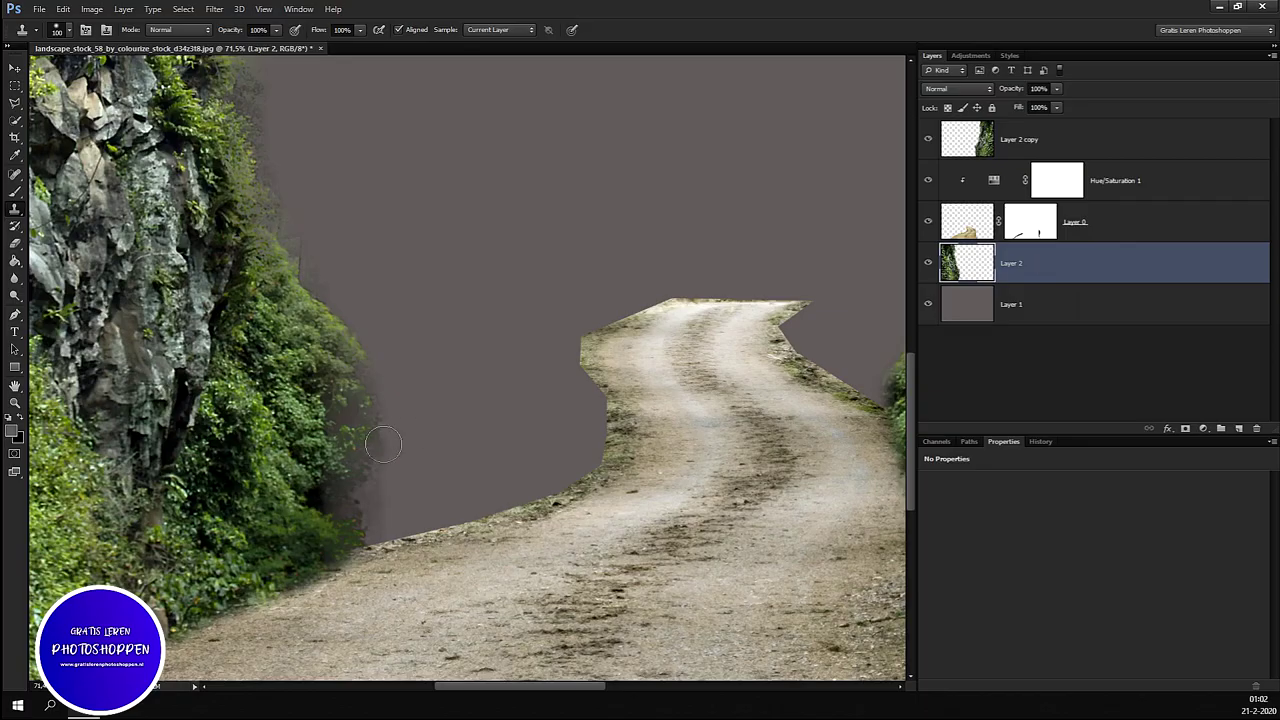
left_click(228, 411, "alt")
mouse_move(335, 410)
left_mouse_down()
mouse_move(354, 383)
mouse_move(345, 480)
mouse_move(370, 520)
mouse_move(368, 450)
mouse_move(356, 511)
mouse_move(330, 434)
mouse_move(354, 548)
left_mouse_up()
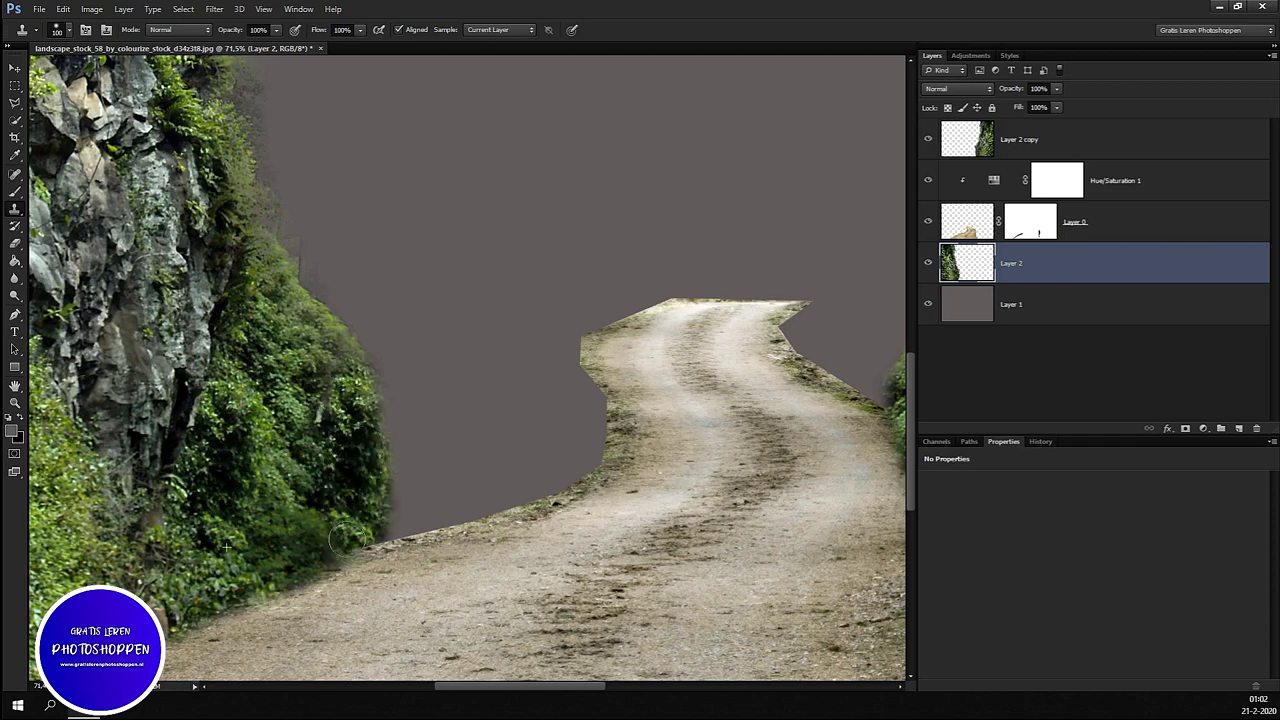
scroll(360, 548, "up", 1)
scroll(390, 555, "up", 1)
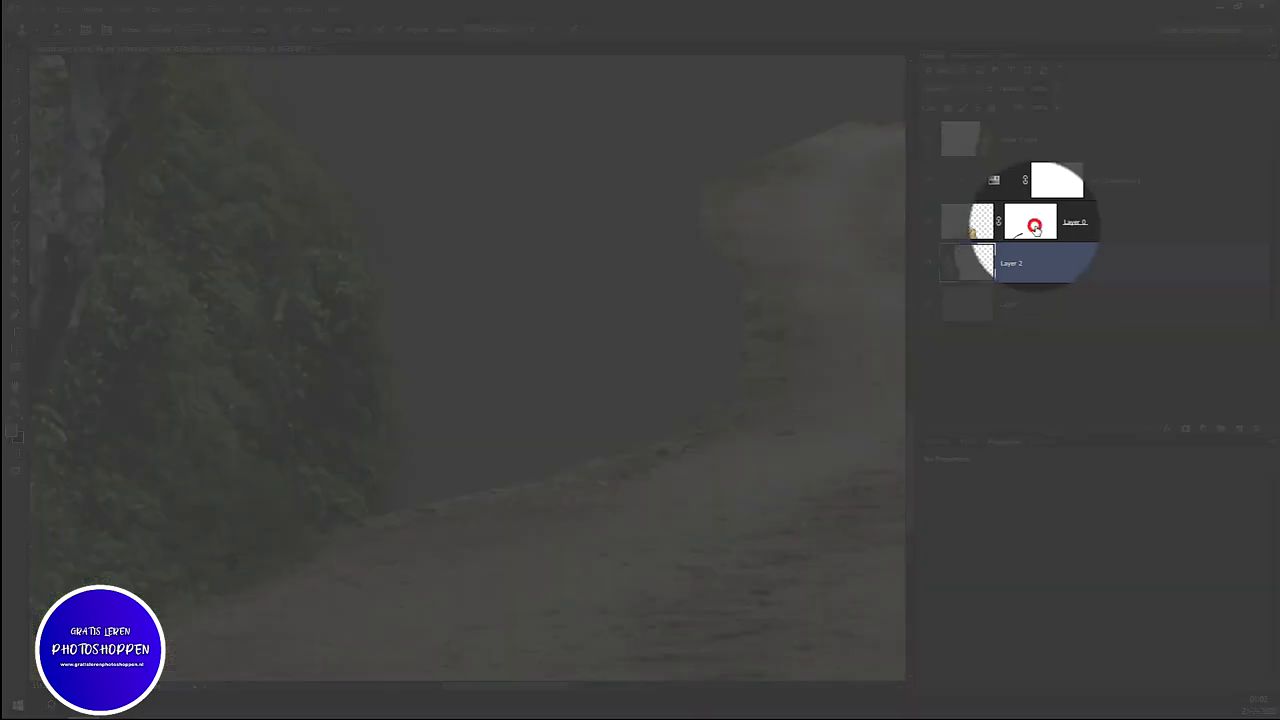
left_click(1034, 232)
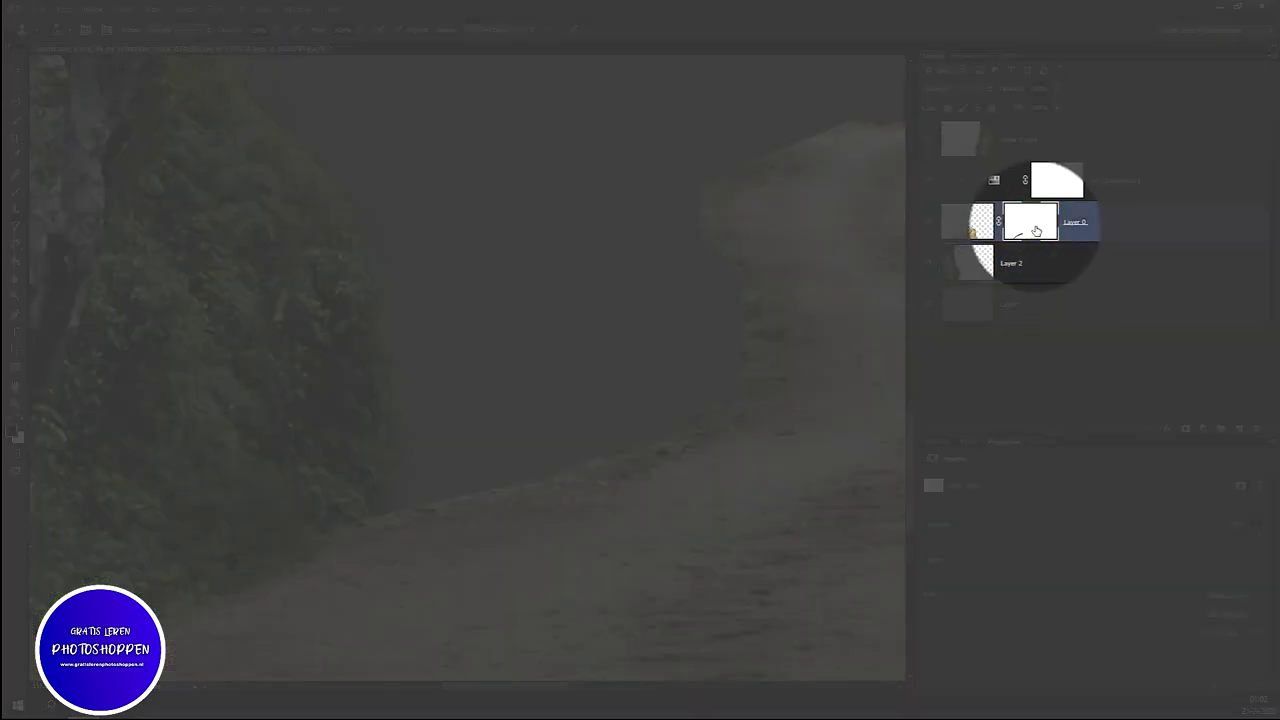
Step: Brush the Layer 0 mask where the road's left edge meets the cliff foliage
left_click(15, 191)
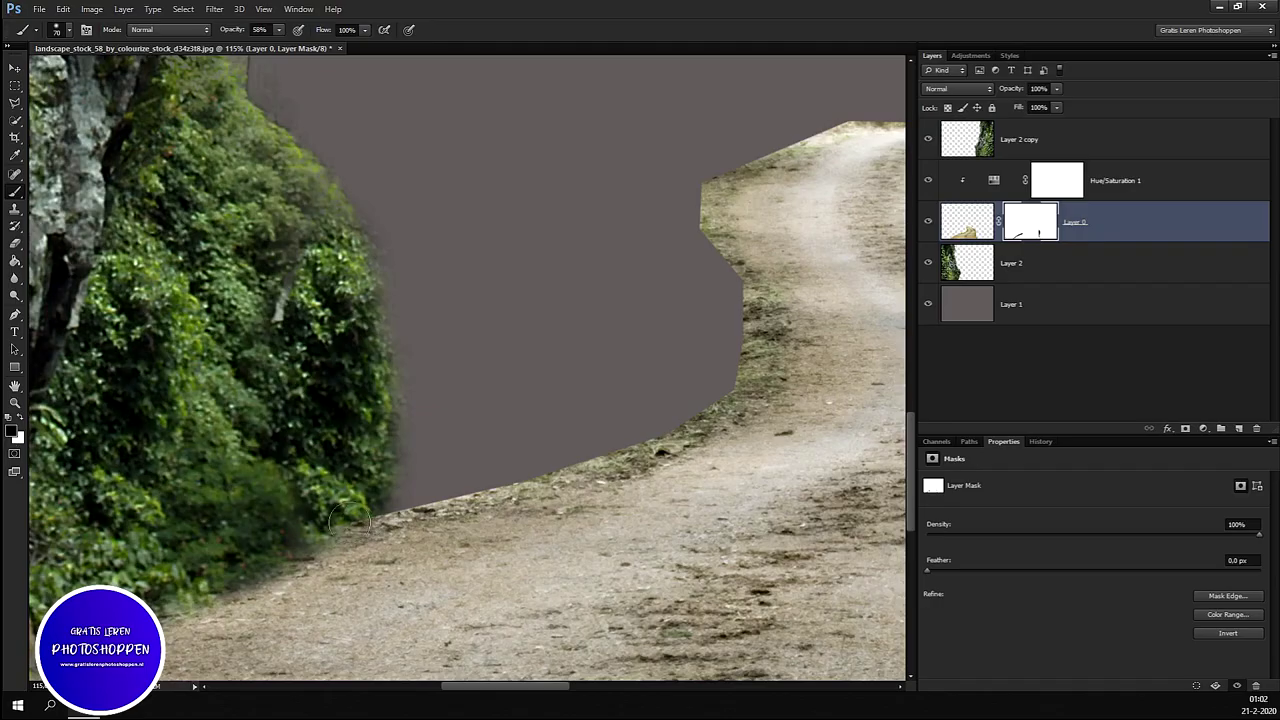
left_click(306, 534)
left_click(351, 517)
left_click_drag(354, 519, 390, 515)
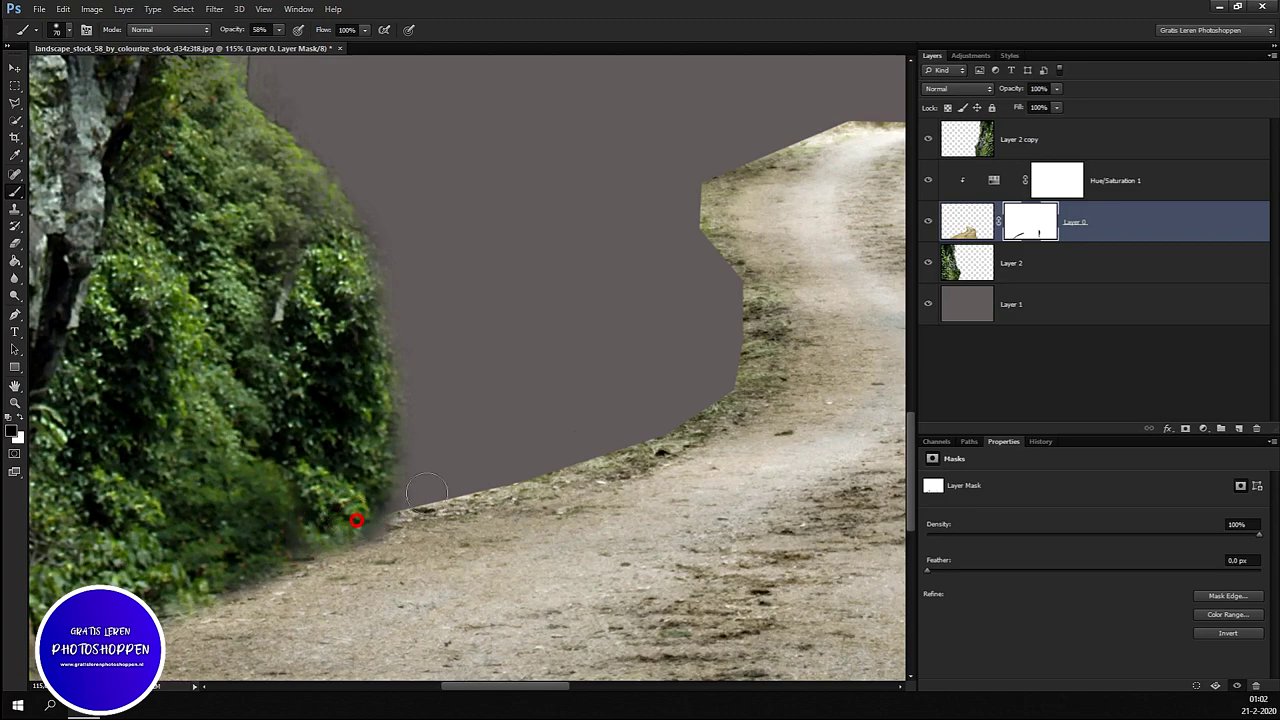
scroll(505, 478, "down", 5)
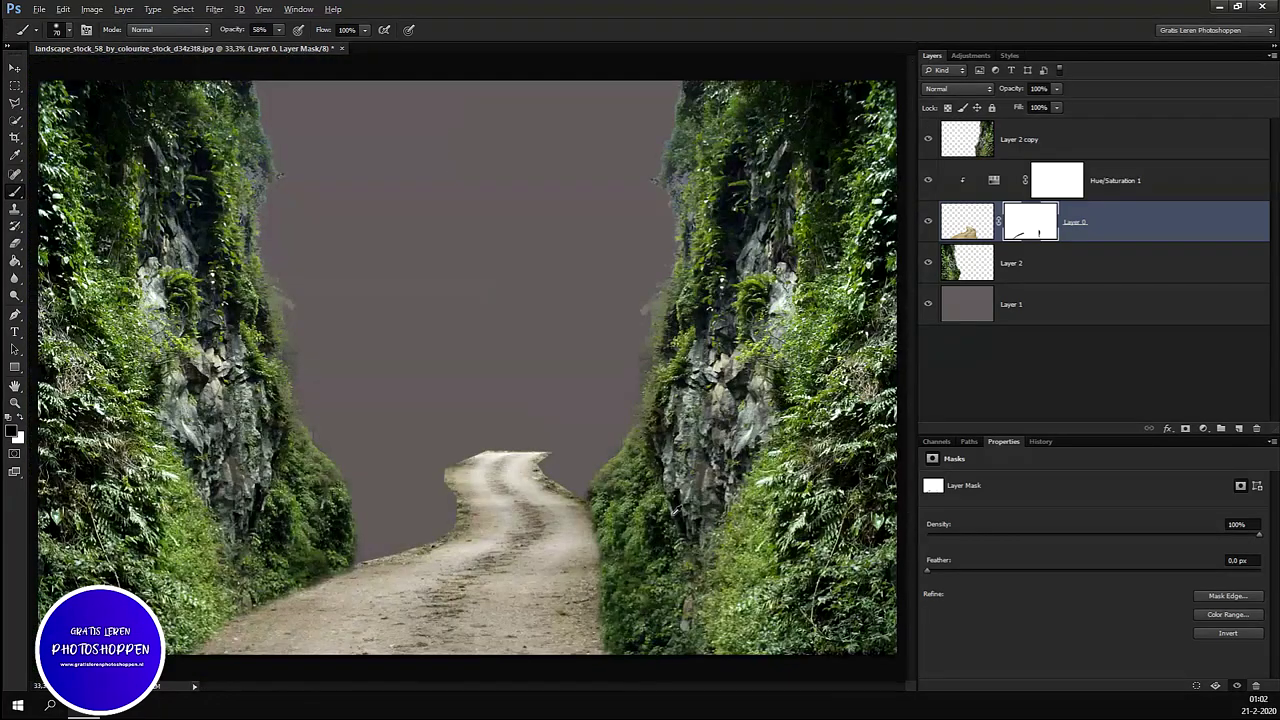
key("m")
left_click(1050, 141)
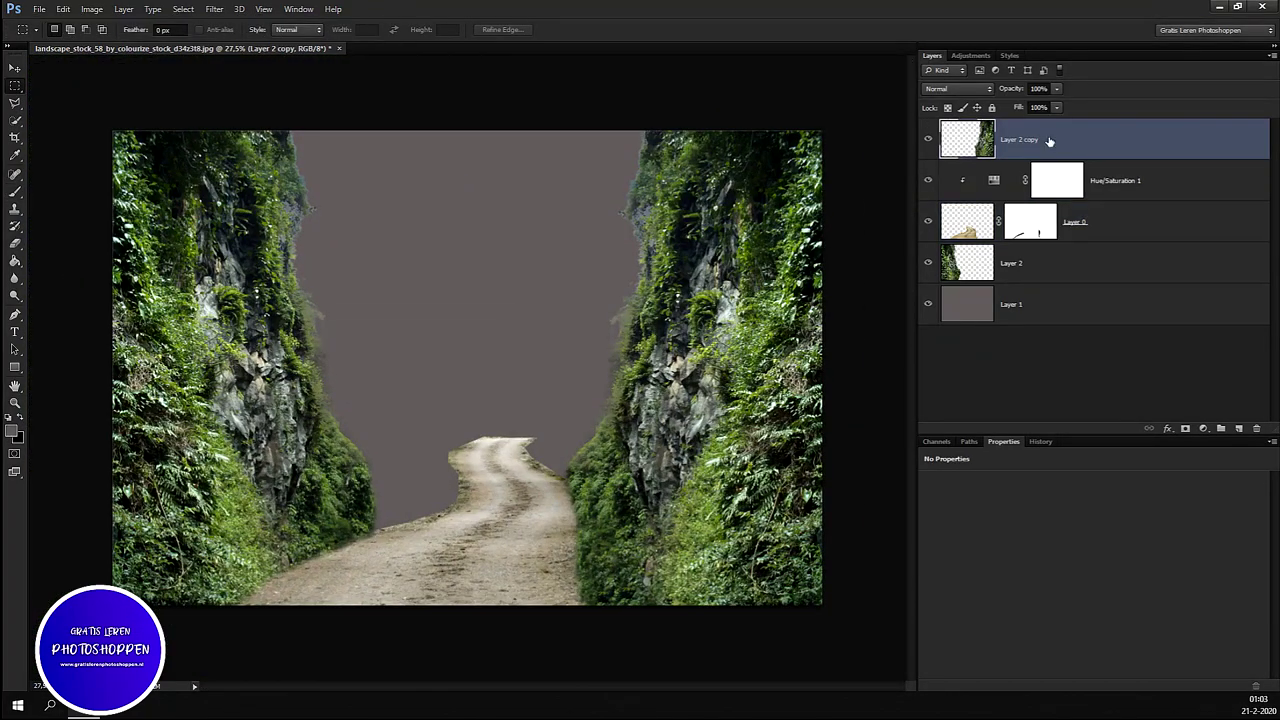
Step: Duplicate Layer 2 copy, move it centre, rotate it about 94°, and place it below Layer 2
key("ctrl+j")
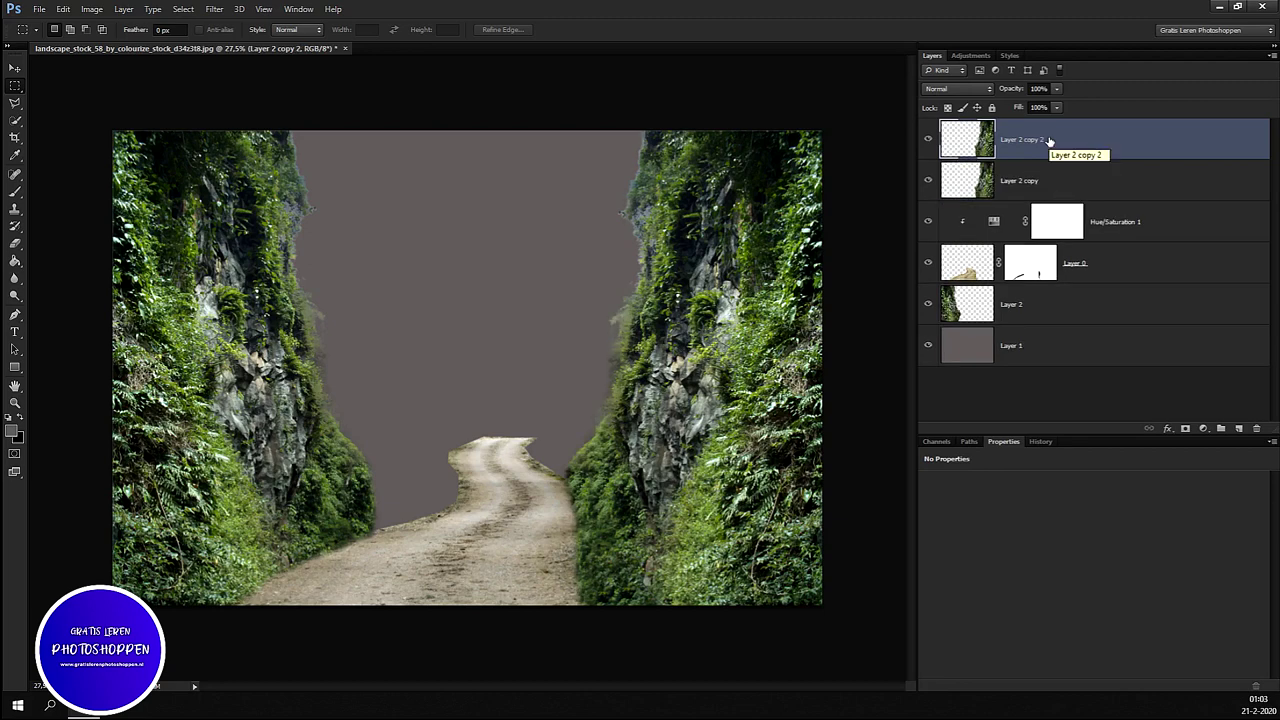
key("ctrl+t")
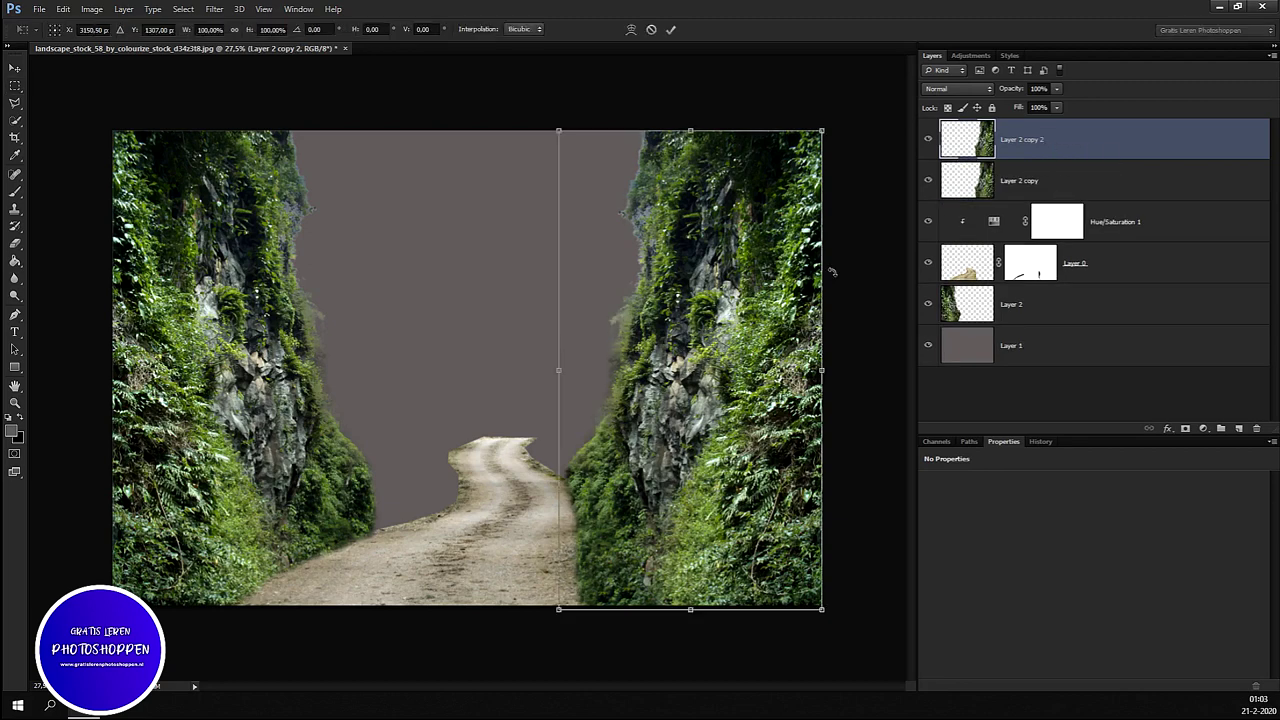
left_click_drag(752, 318, 530, 314)
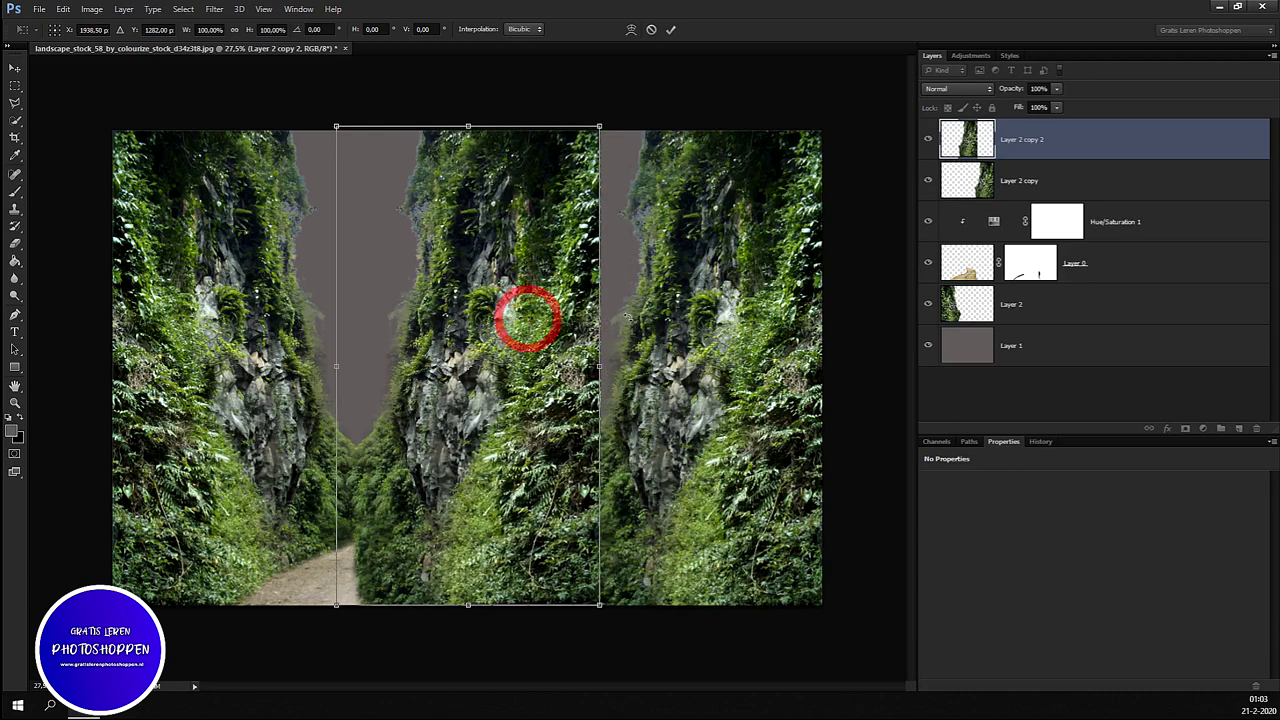
mouse_move(650, 281)
left_mouse_down()
mouse_move(614, 564)
mouse_move(578, 592)
left_mouse_up()
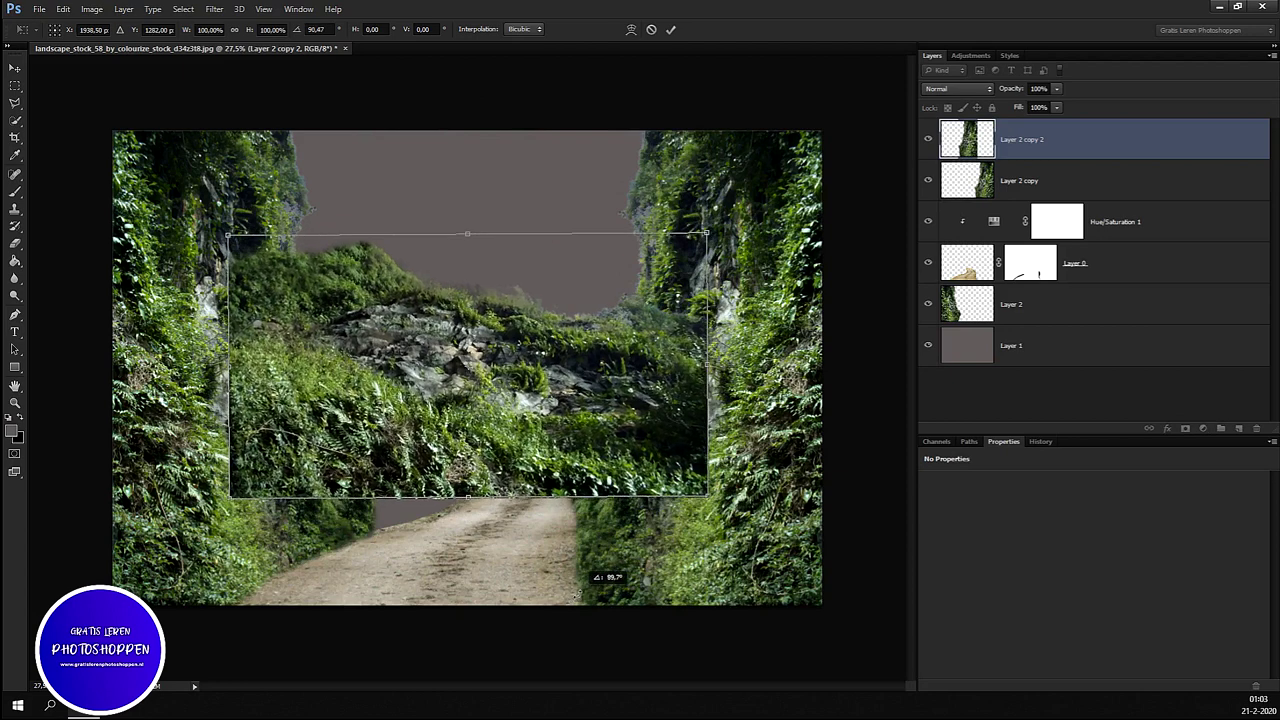
left_click_drag(578, 592, 578, 592)
key("Return")
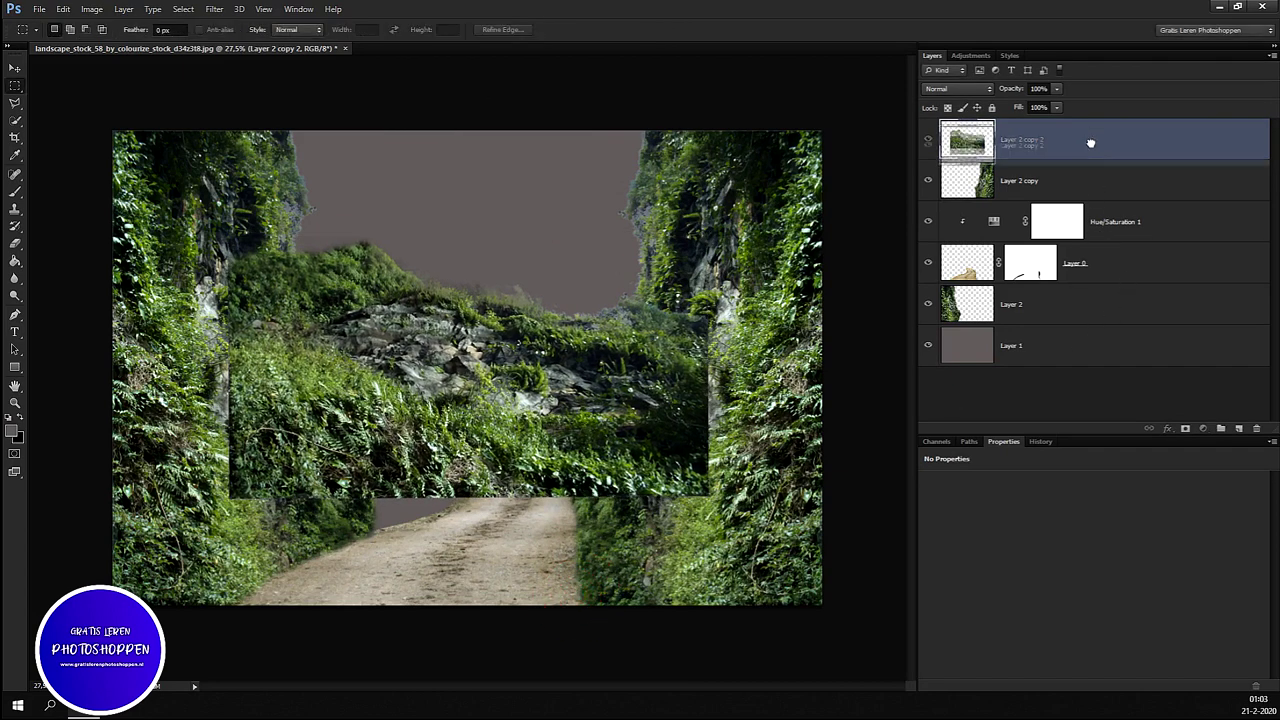
left_click_drag(1090, 139, 1099, 320)
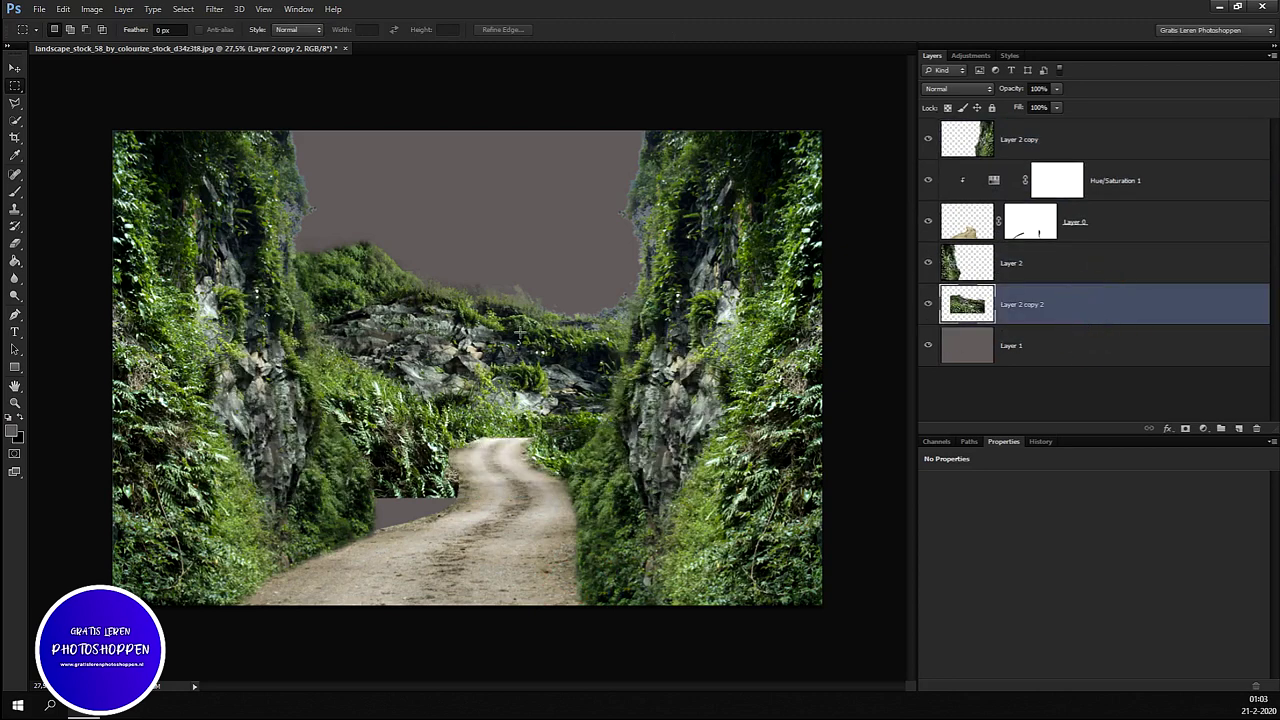
Step: Move Layer 2 copy 2's rocky midground down toward the road
left_click(15, 67)
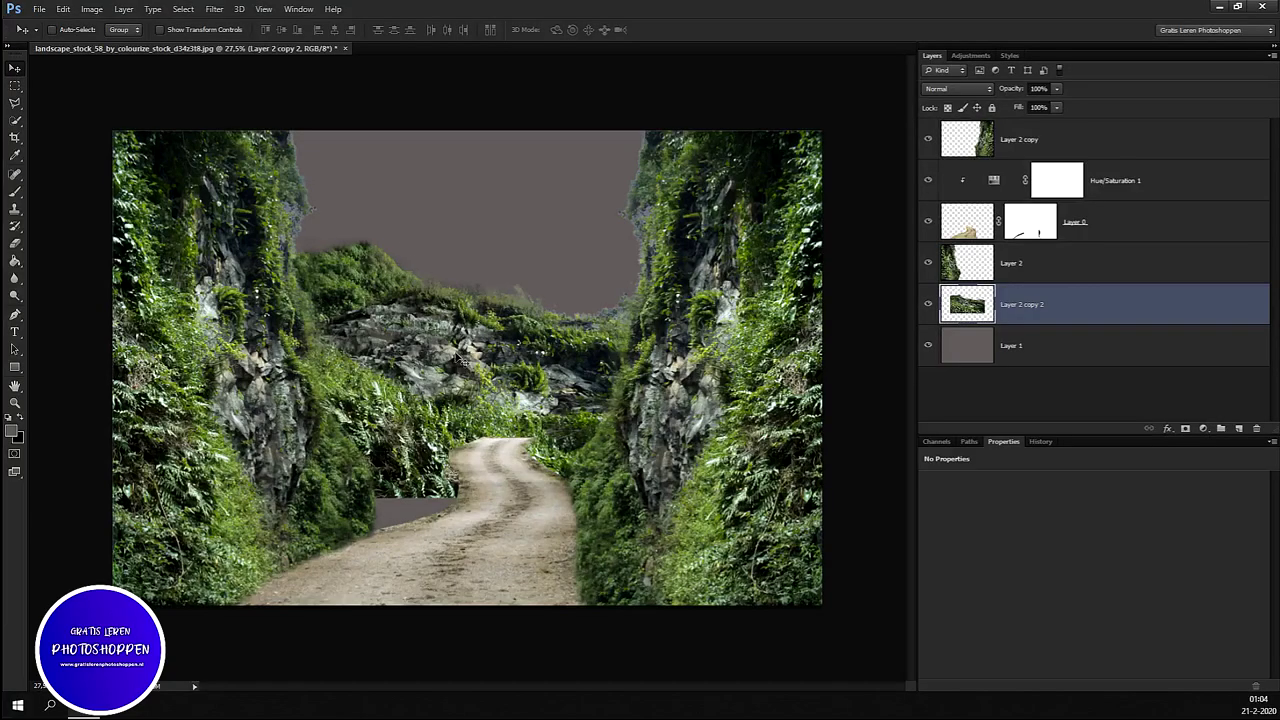
left_click_drag(460, 358, 427, 476)
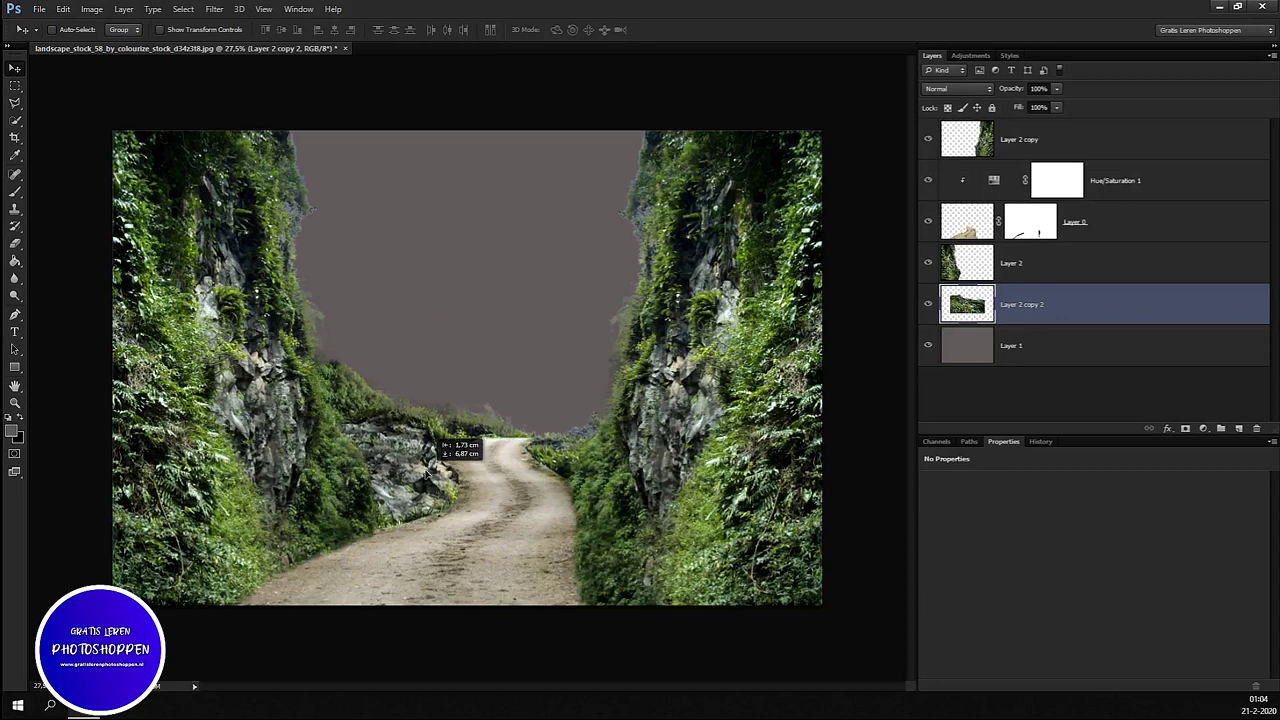
left_click_drag(433, 468, 440, 462)
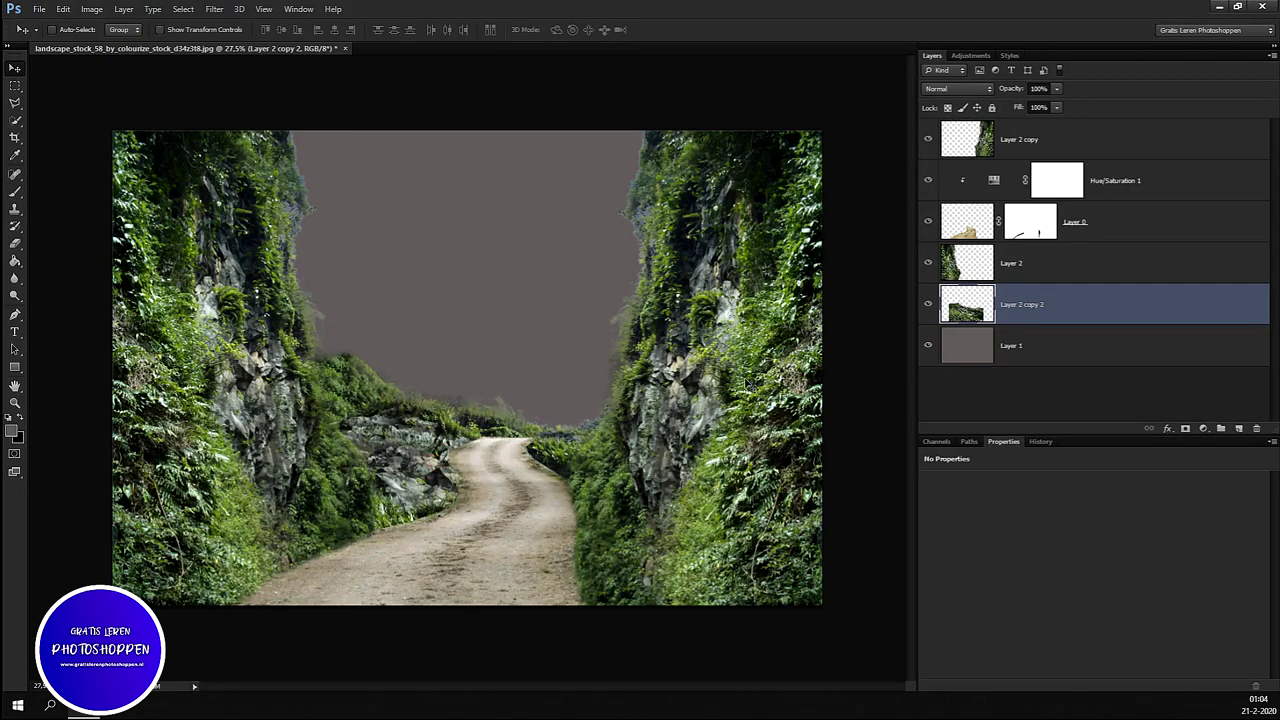
Step: Transform the midground to about -8.79° rotation, enlarge it slightly and reposition it on the horizon
key("ctrl+t")
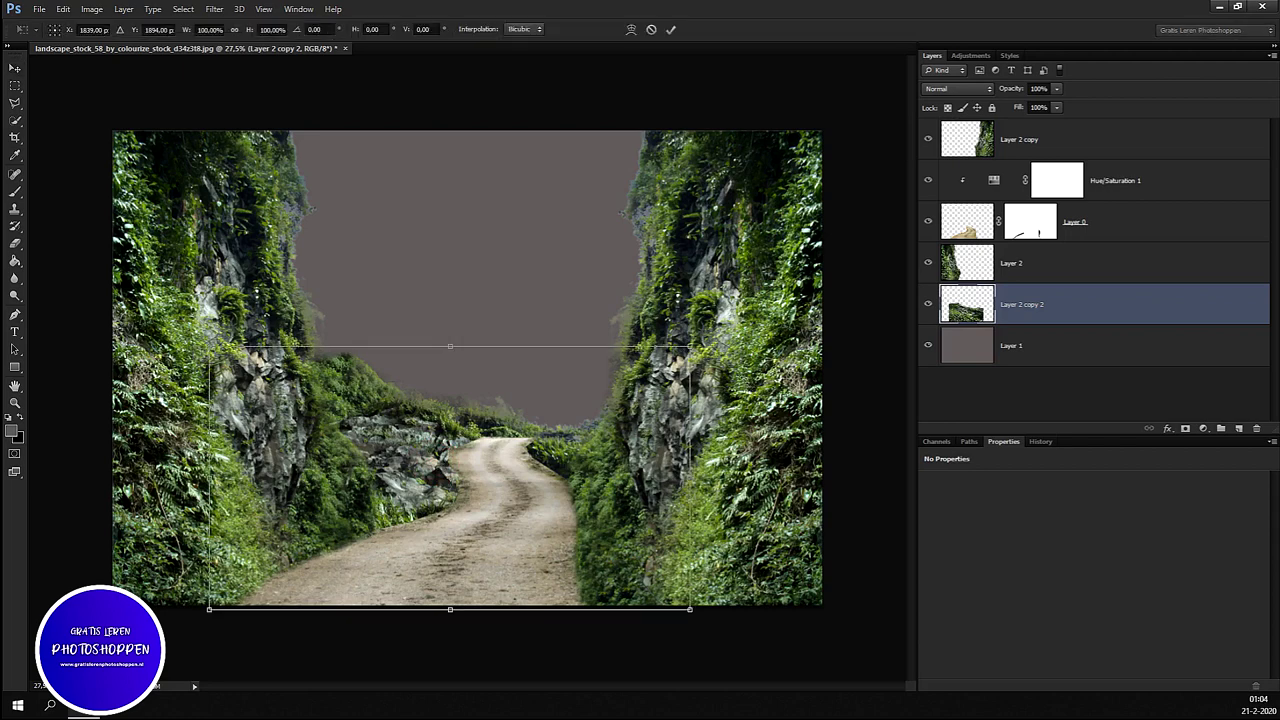
left_click_drag(750, 388, 758, 502)
left_click_drag(409, 444, 409, 478)
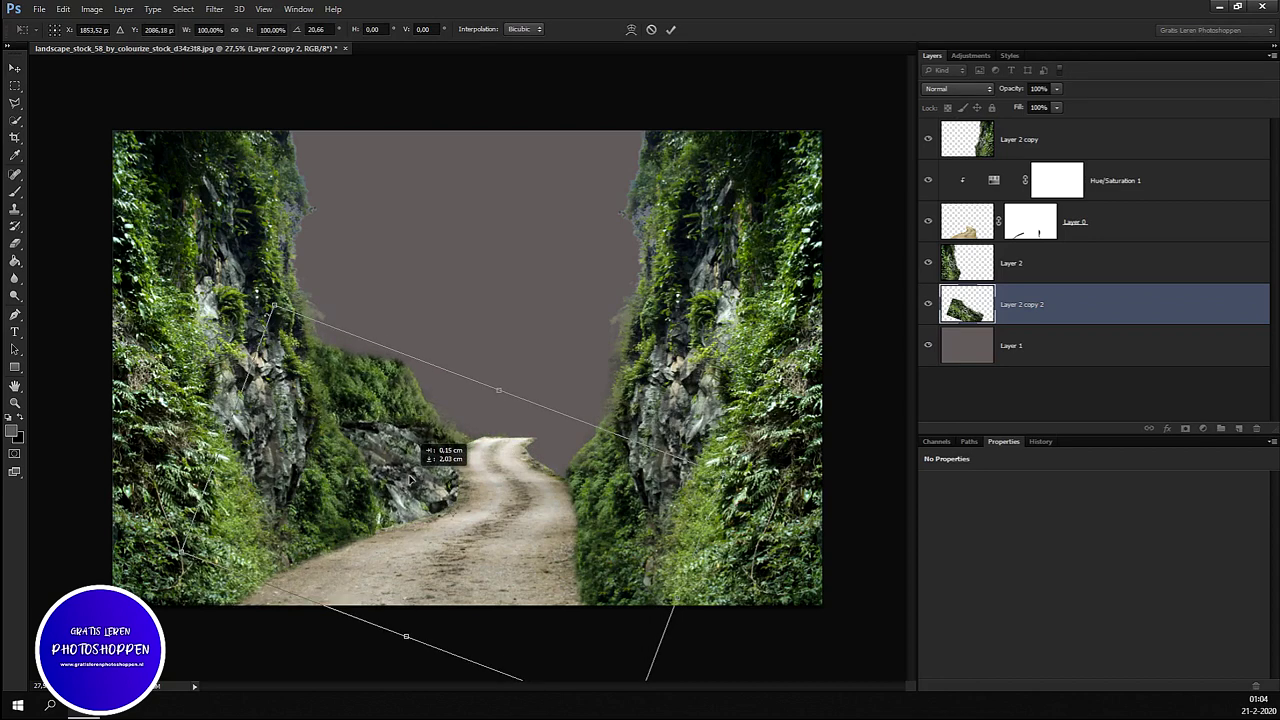
left_click_drag(551, 514, 505, 514)
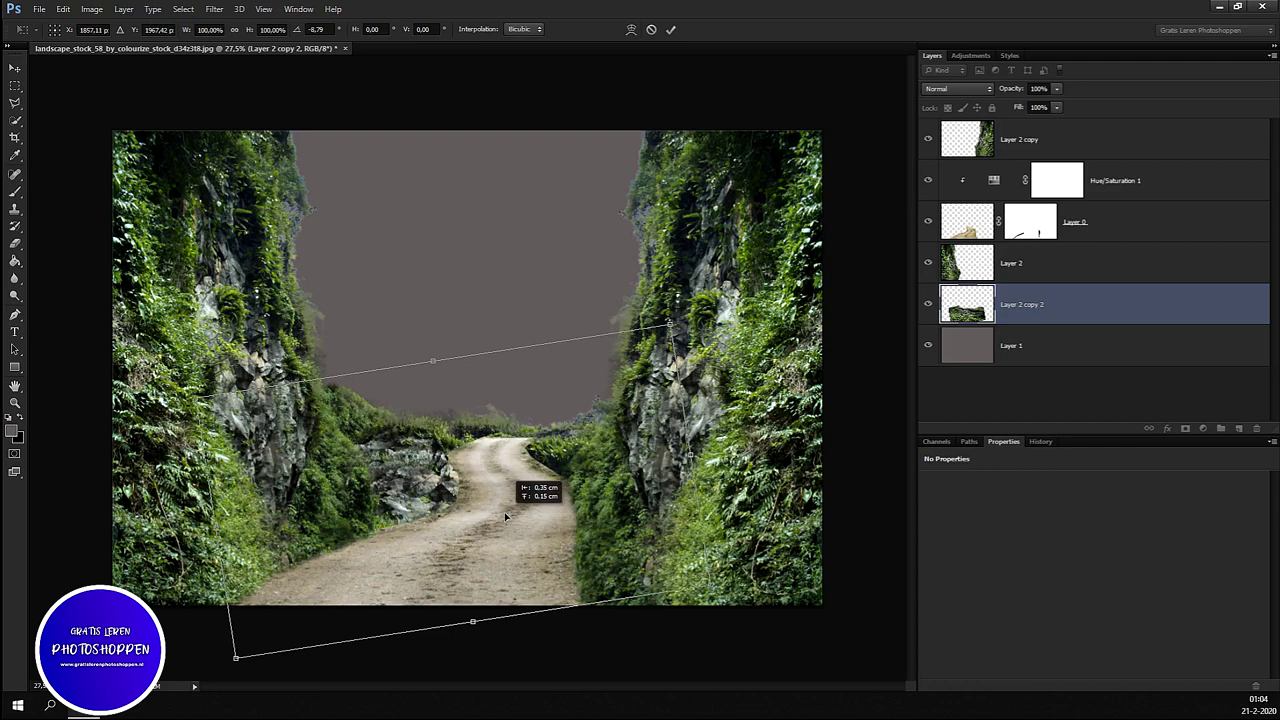
left_click_drag(505, 516, 502, 516)
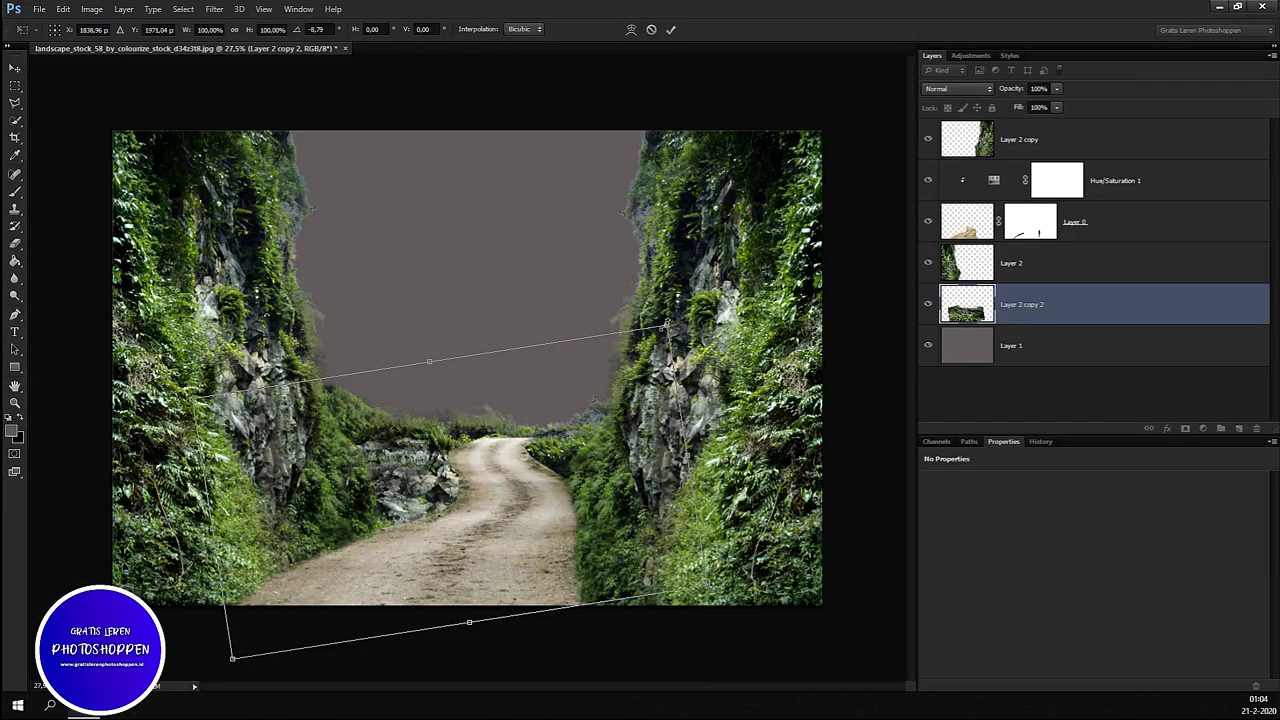
left_click_drag(665, 326, 680, 302)
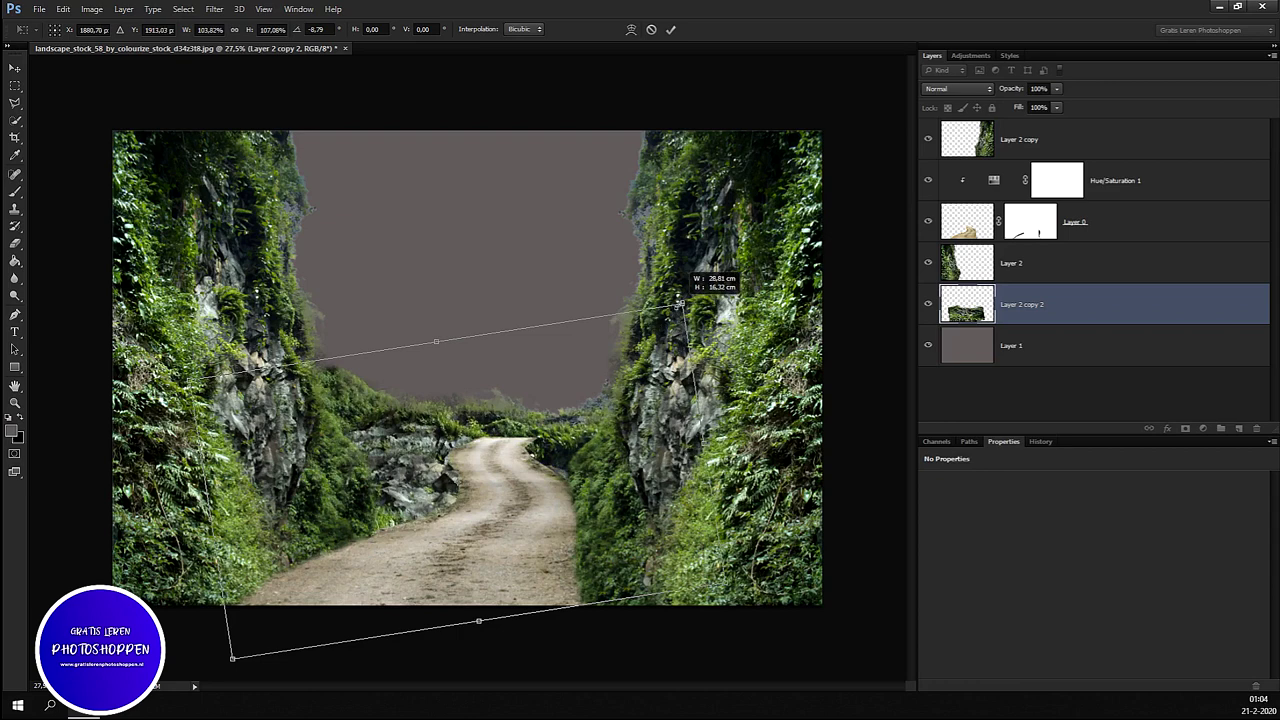
left_click_drag(491, 453, 482, 459)
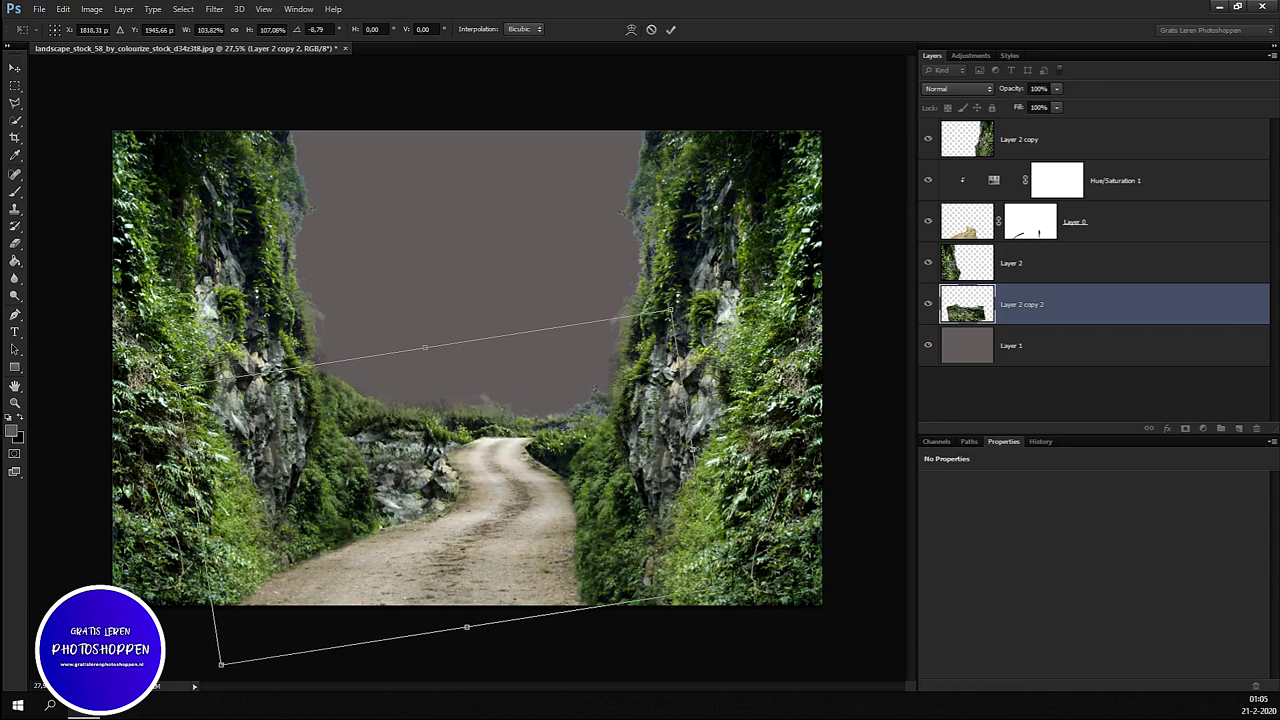
key("Return")
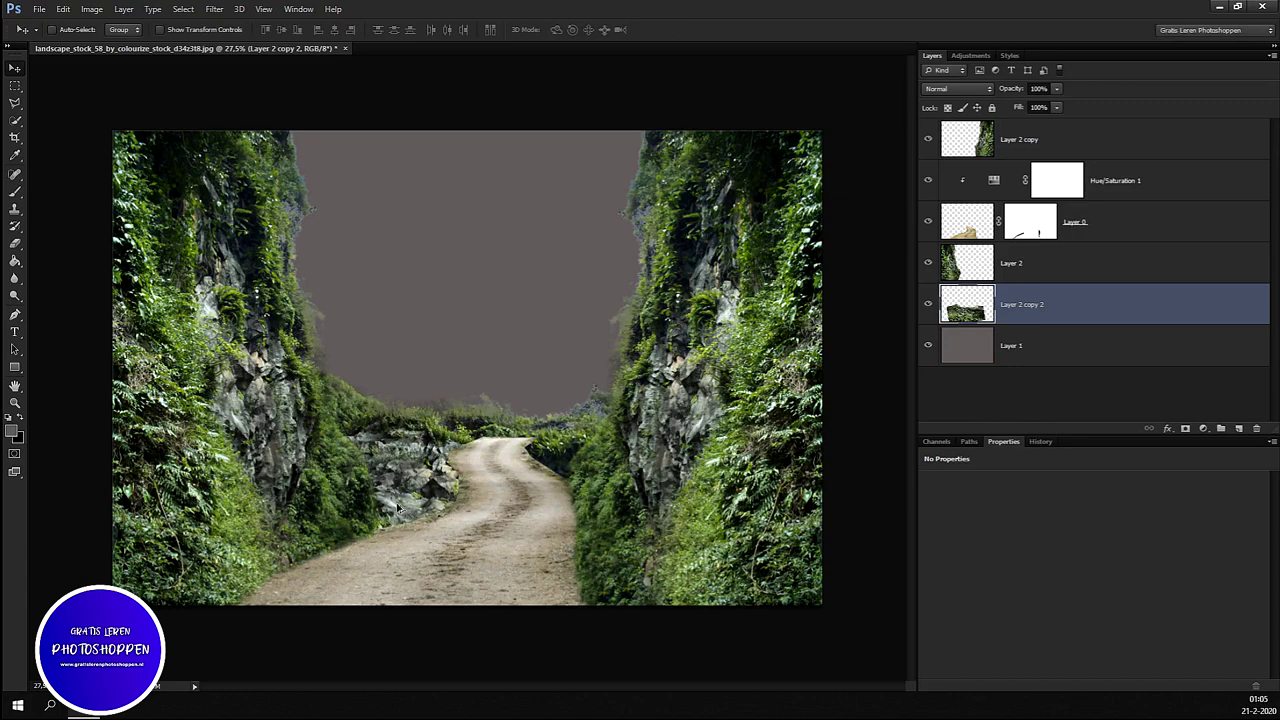
Step: Add a layer mask to Layer 2 copy 2 and brush away the hard grass edge against the sky
scroll(400, 513, "up", 2)
scroll(395, 509, "up", 2)
scroll(389, 505, "up", 2)
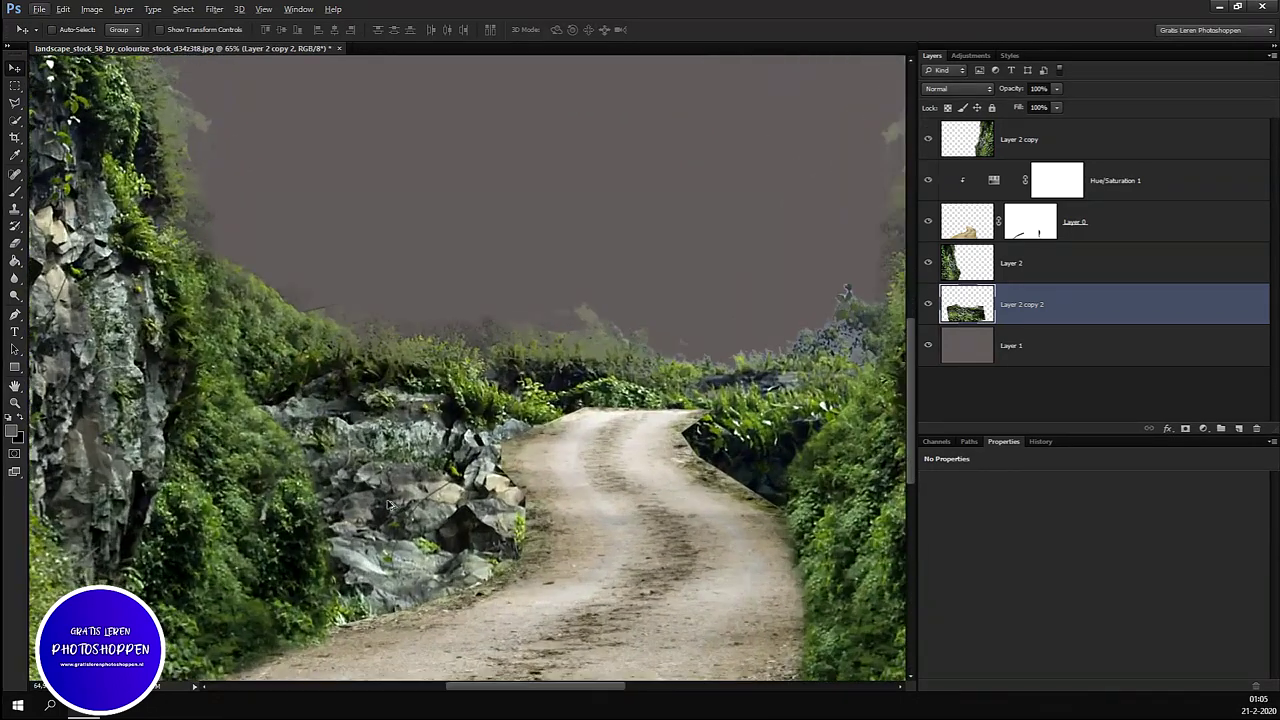
scroll(390, 507, "up", 1)
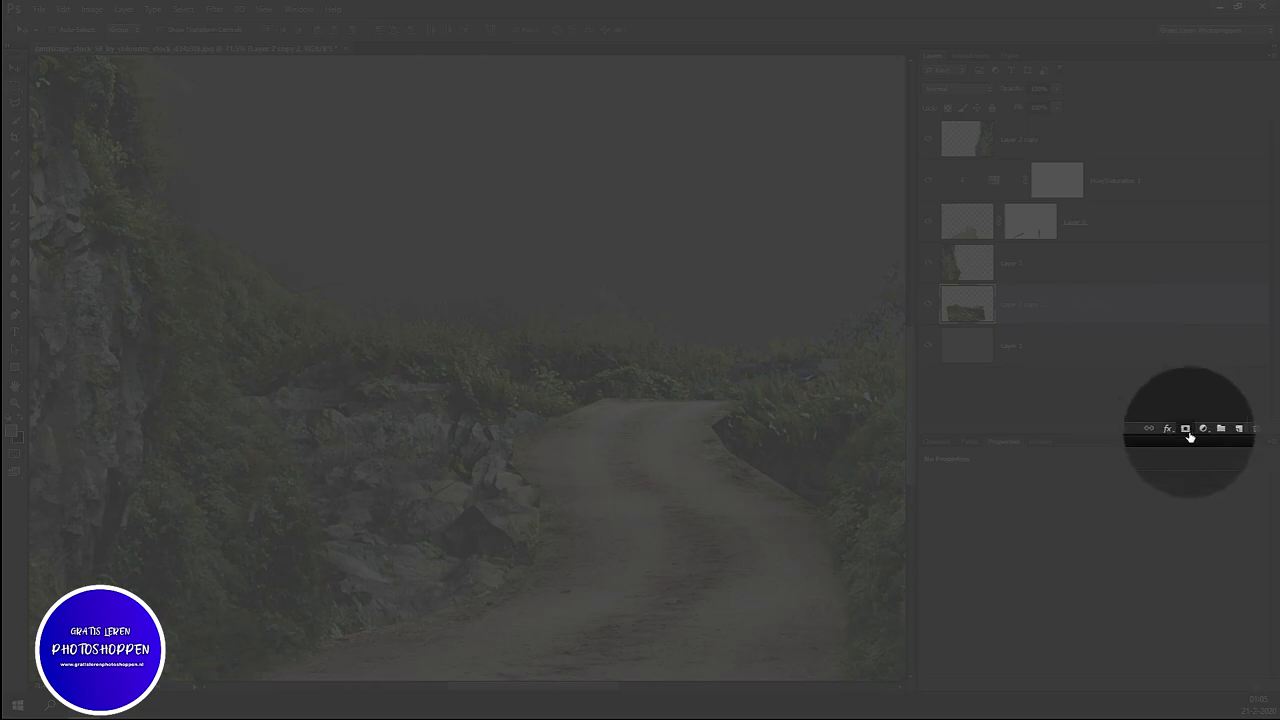
left_click(1185, 428)
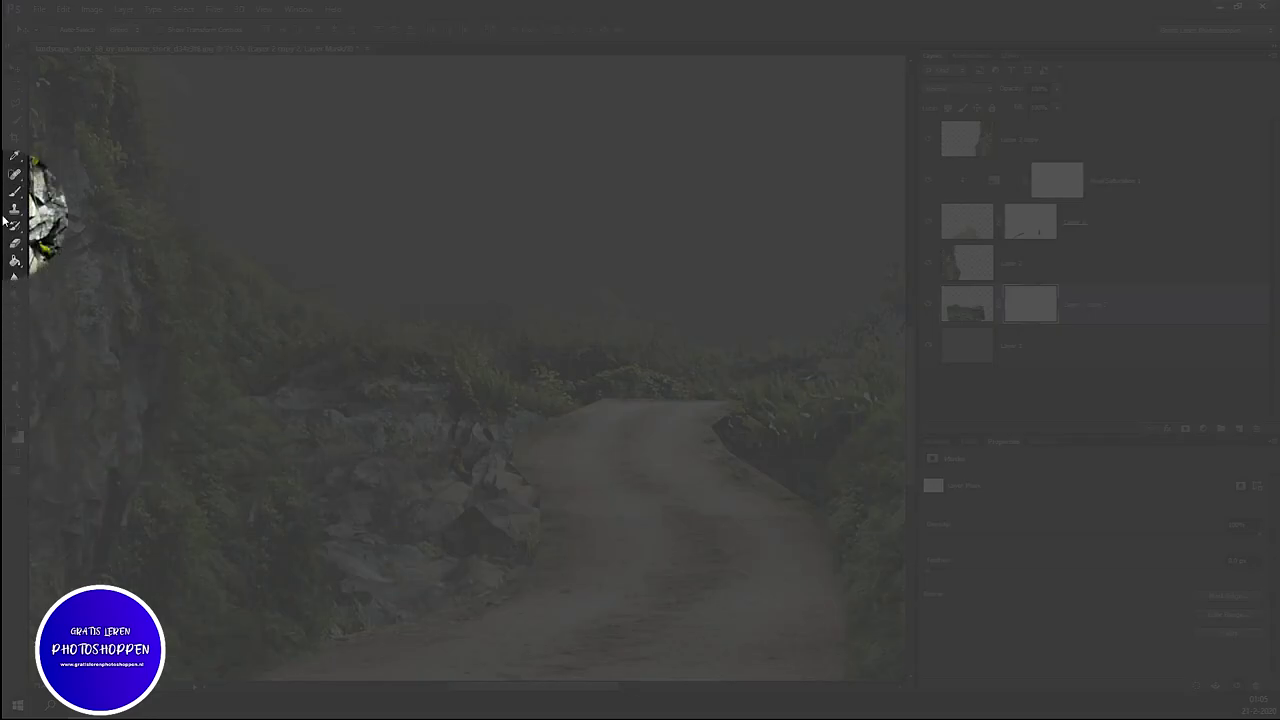
left_click(15, 193)
left_click_drag(351, 305, 437, 318)
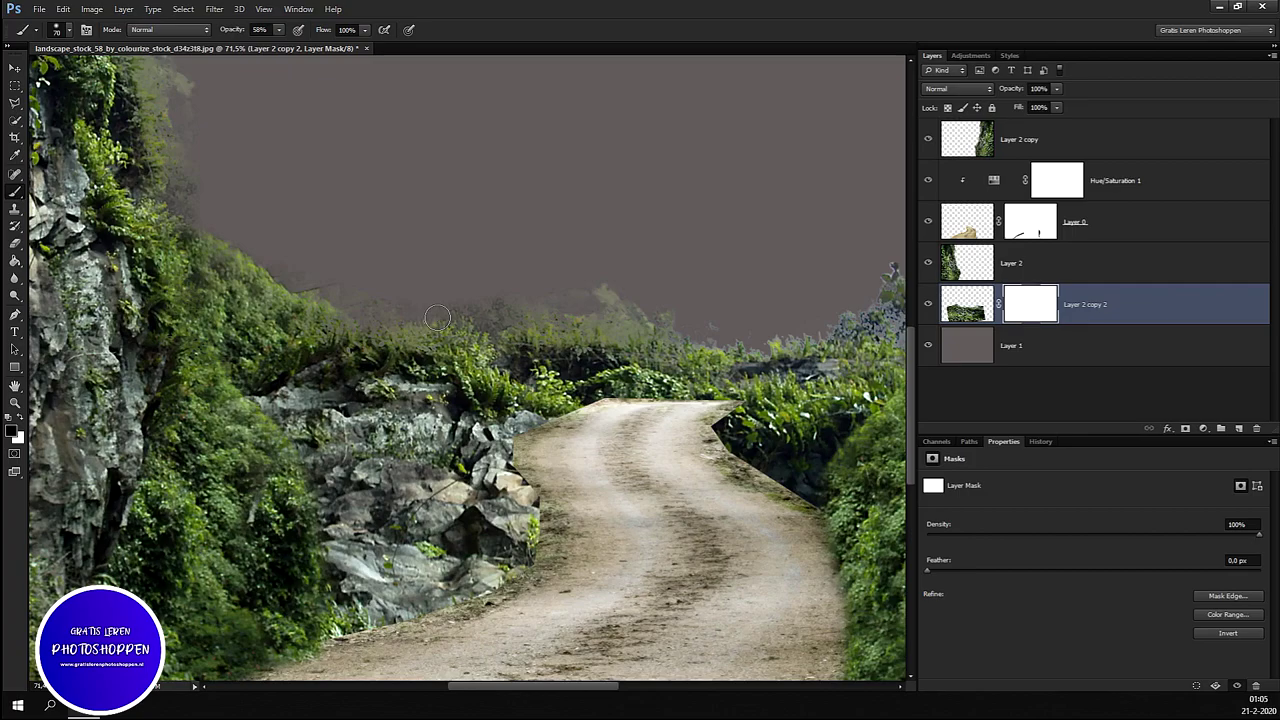
left_click(417, 316)
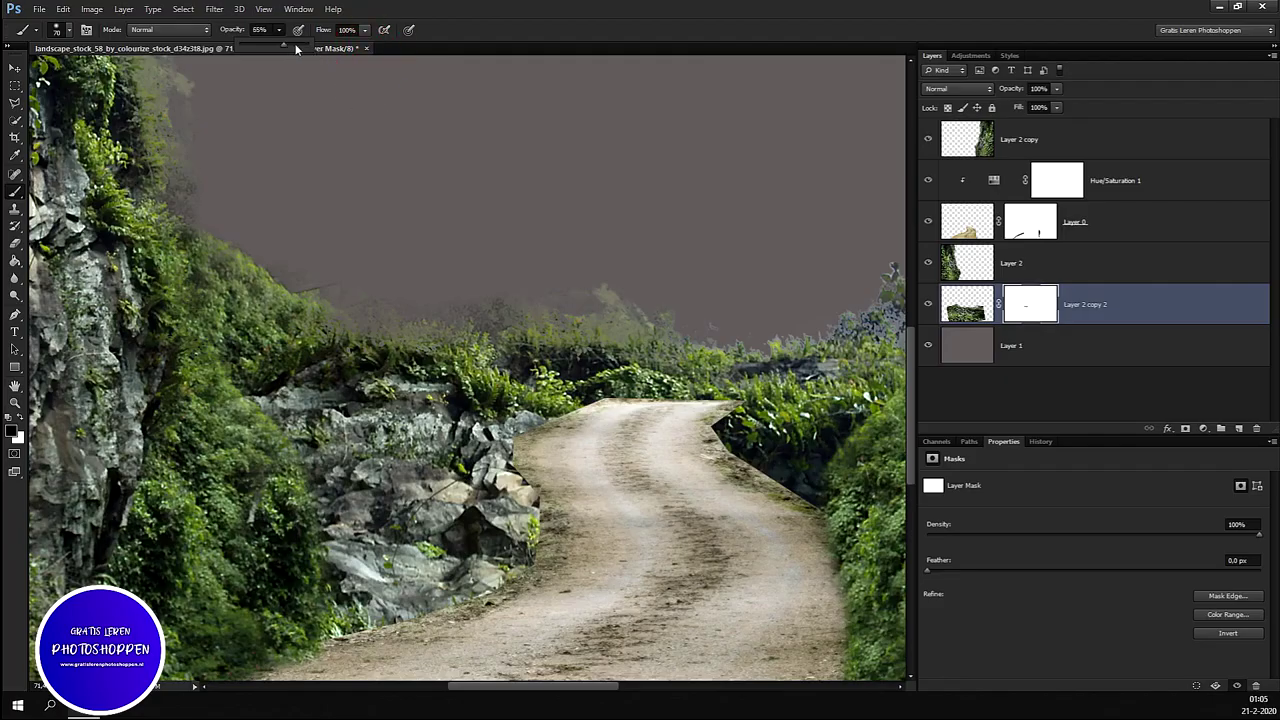
Step: At 100% brush opacity, mask out the foliage tips along the ridge above the rocks
left_click_drag(296, 48, 309, 46)
mouse_move(422, 337)
left_mouse_down()
mouse_move(297, 357)
mouse_move(421, 304)
mouse_move(707, 314)
mouse_move(629, 330)
left_mouse_up()
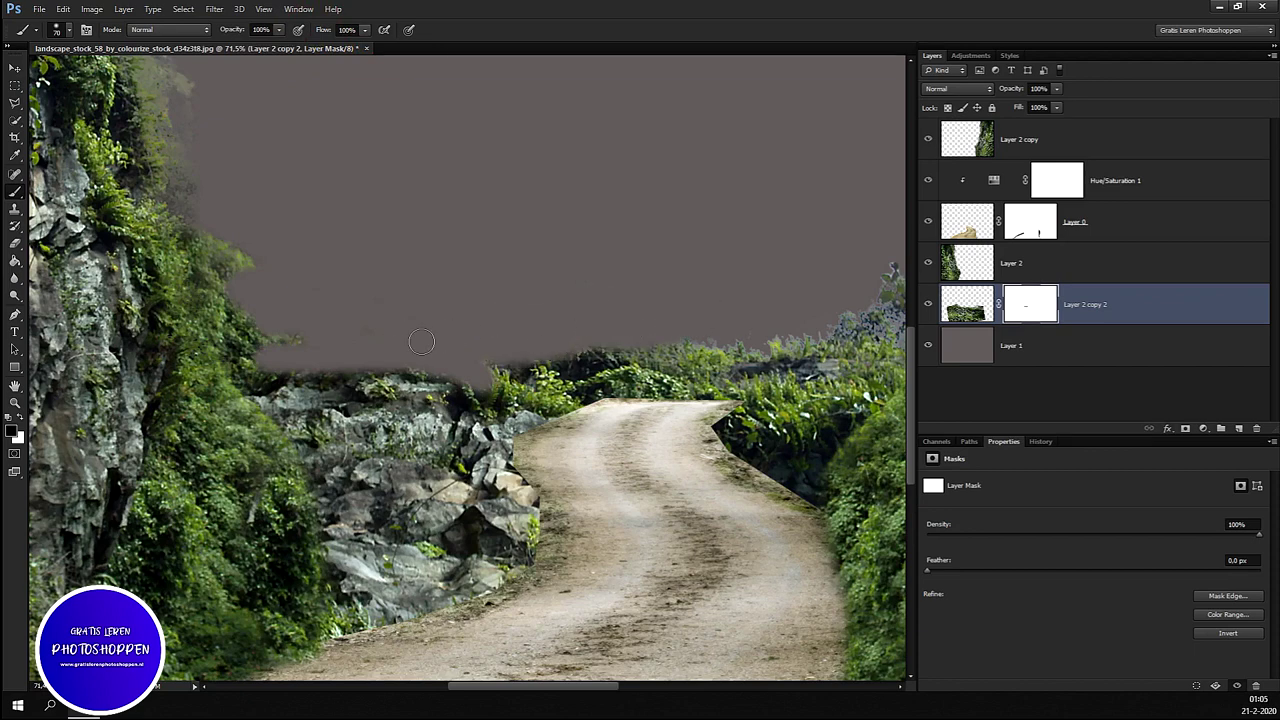
mouse_move(322, 341)
left_mouse_down()
mouse_move(297, 331)
mouse_move(346, 375)
mouse_move(459, 369)
mouse_move(295, 366)
left_mouse_up()
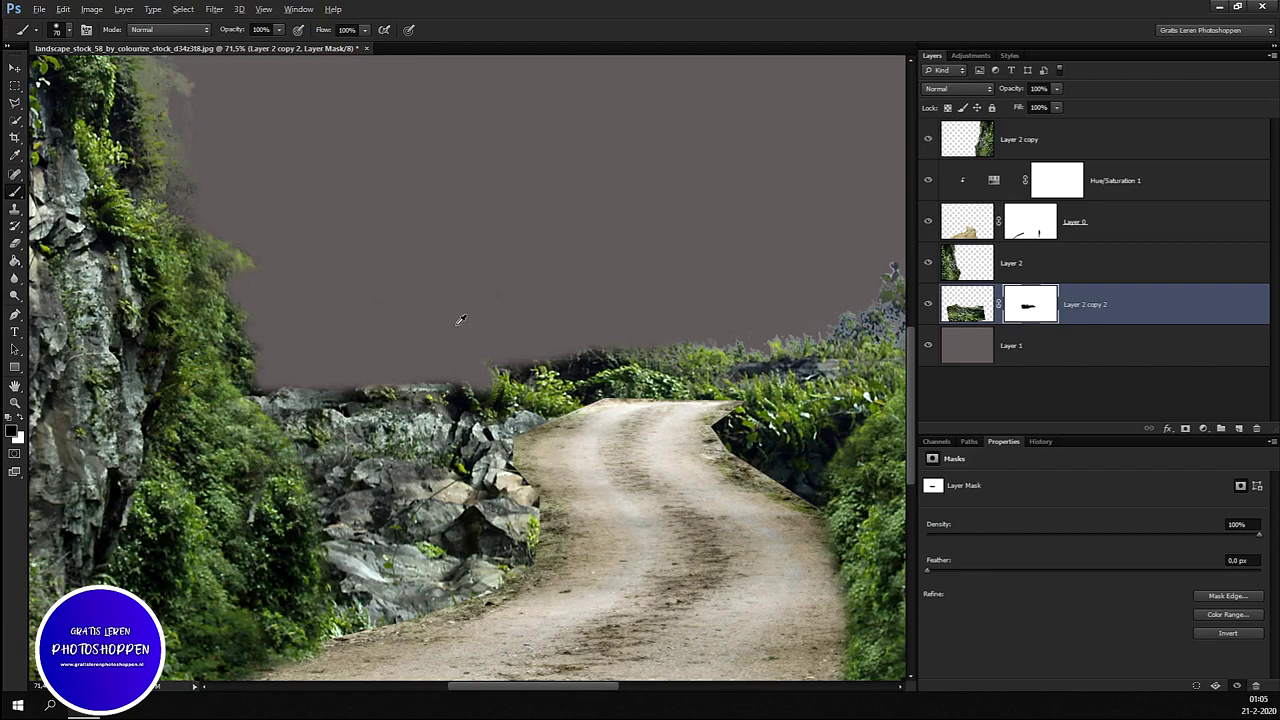
scroll(450, 335, "down", 3)
scroll(534, 347, "down", 2)
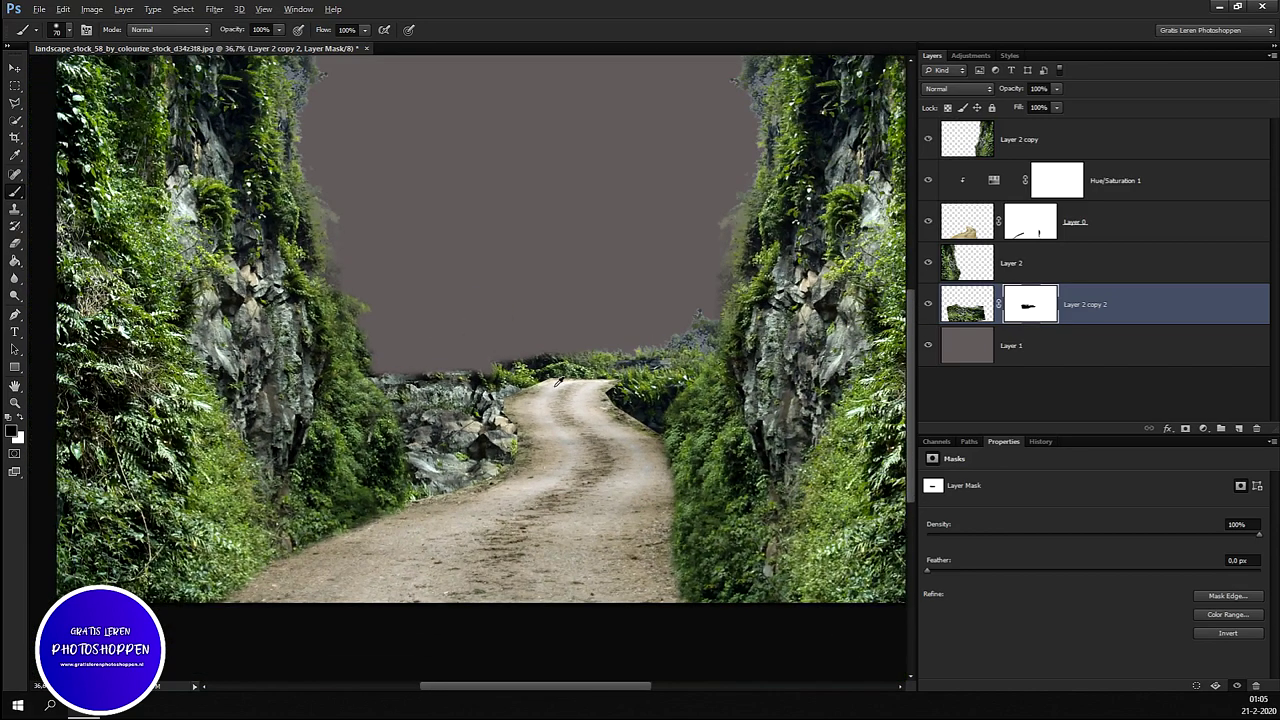
key("alt")
scroll(590, 345, "up", 1)
scroll(594, 330, "up", 1)
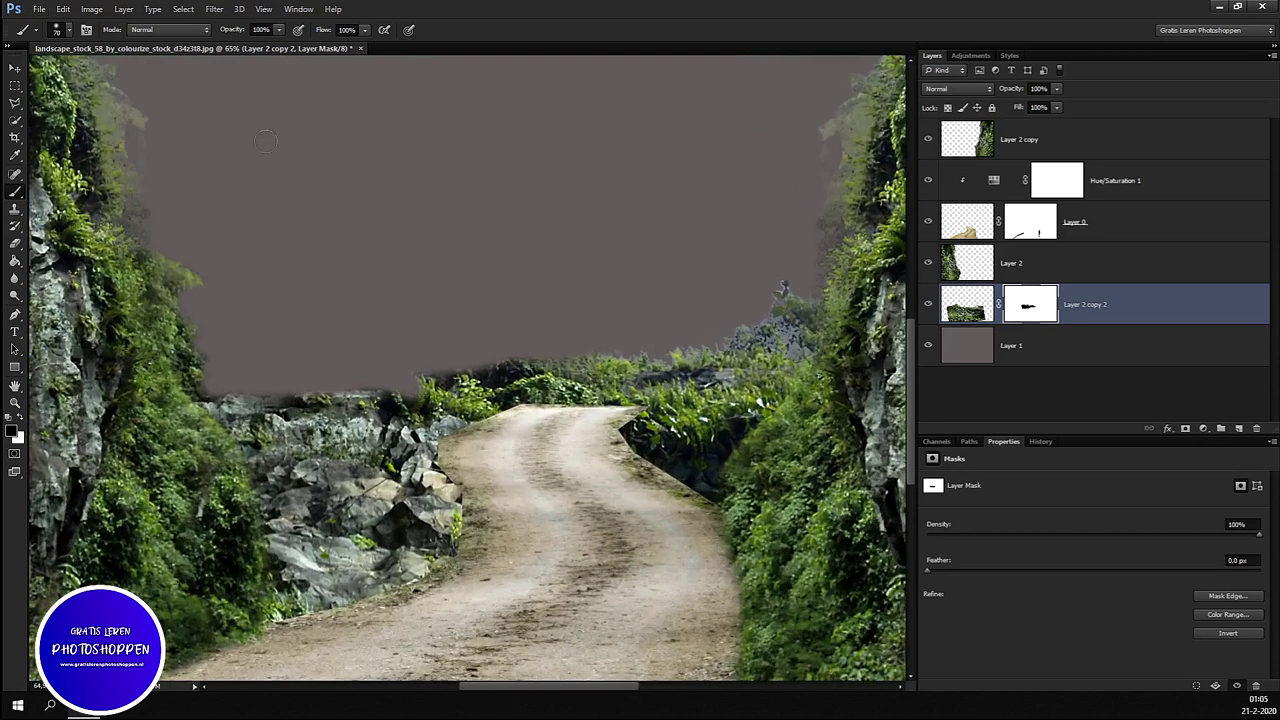
Step: At 26% opacity, dab the mask to blend the central horizon foliage into the grey sky
key("2")
key("6")
left_click(546, 366)
left_click(629, 350)
left_click(529, 357)
left_click(430, 368)
left_click(430, 367)
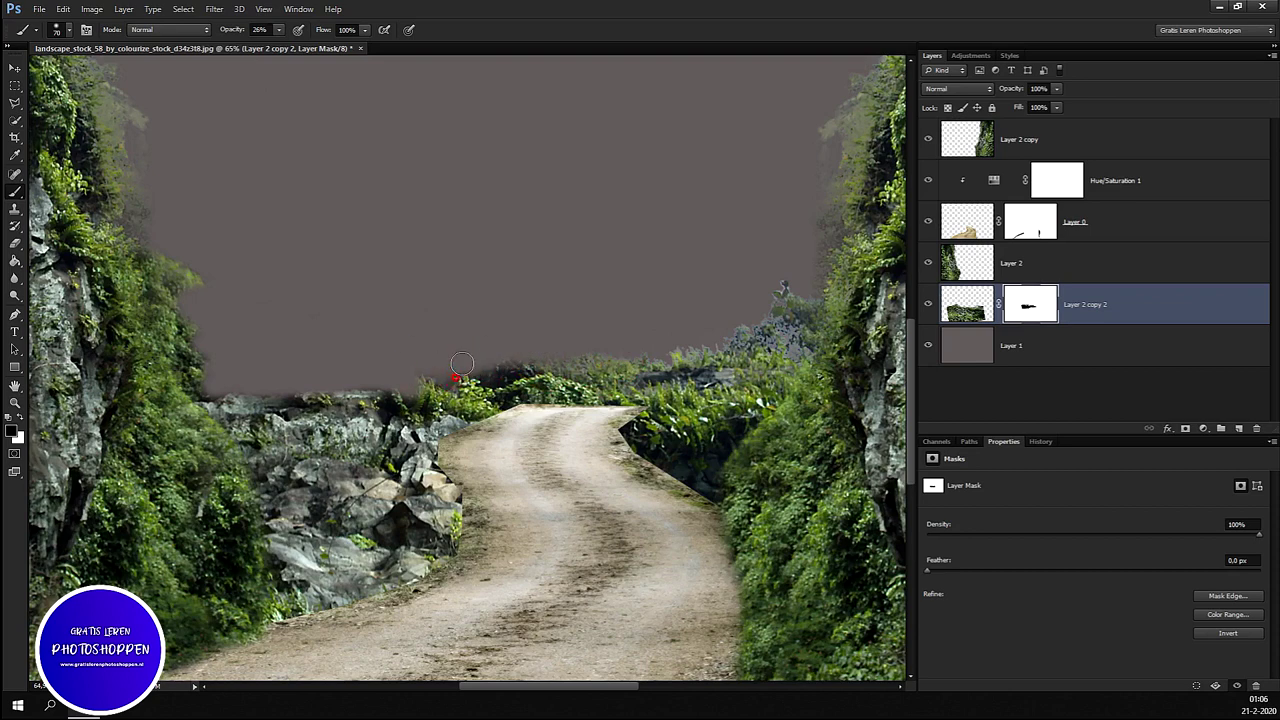
left_click(477, 357)
left_click(498, 381)
left_click(469, 365)
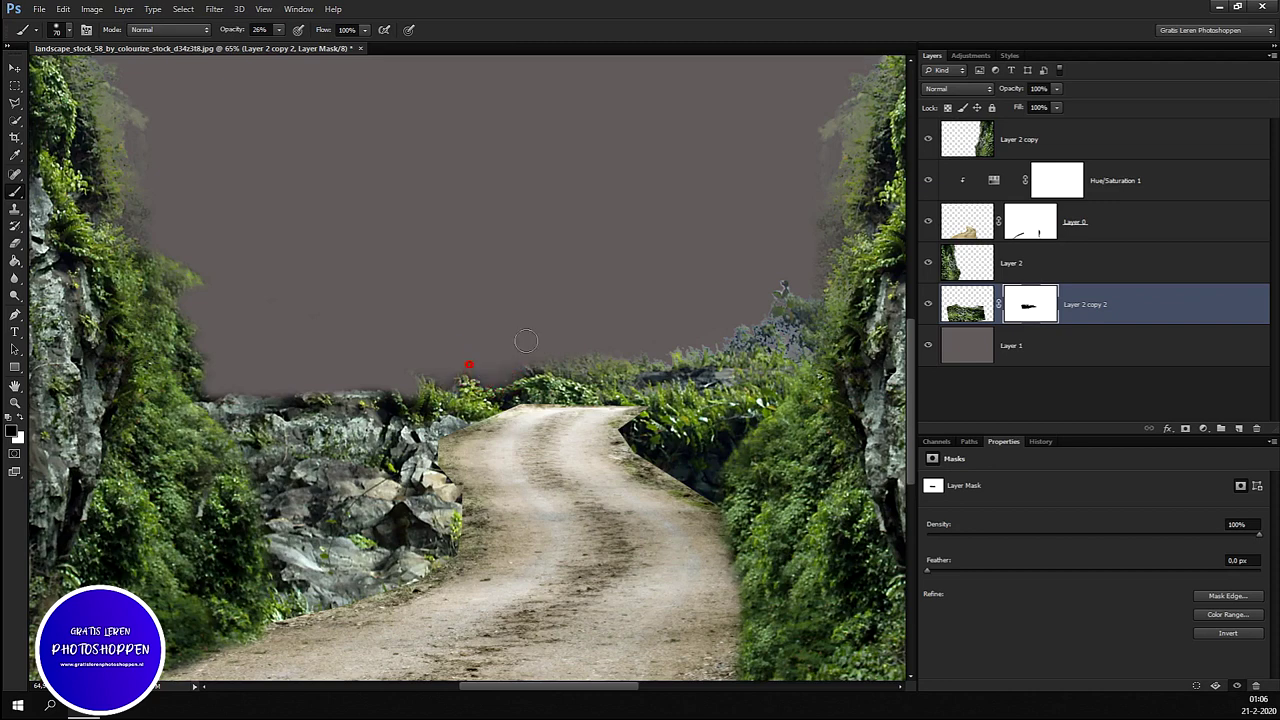
left_click(553, 368)
left_click(626, 362)
left_click(577, 358)
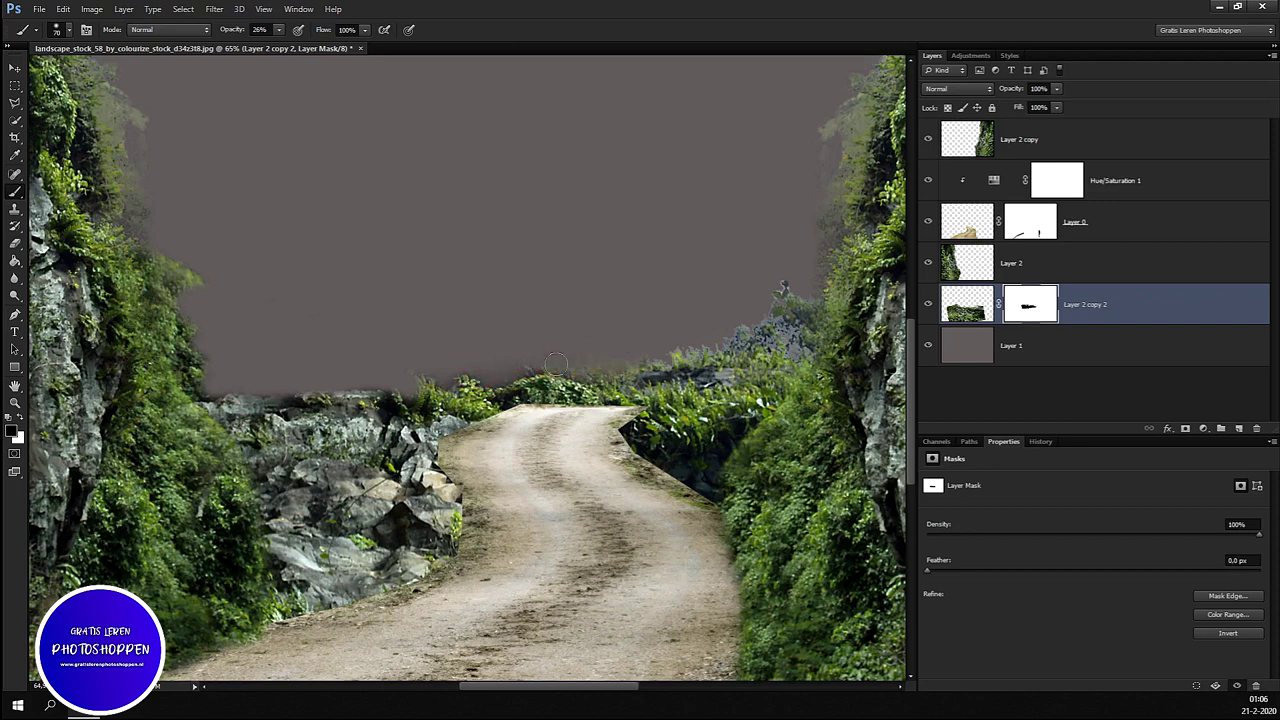
left_click(655, 361)
Step: Fade the distant foliage and hills on the right horizon into the sky with light mask dabs
left_click(774, 311)
left_click(770, 299)
left_click(807, 312)
left_click(791, 317)
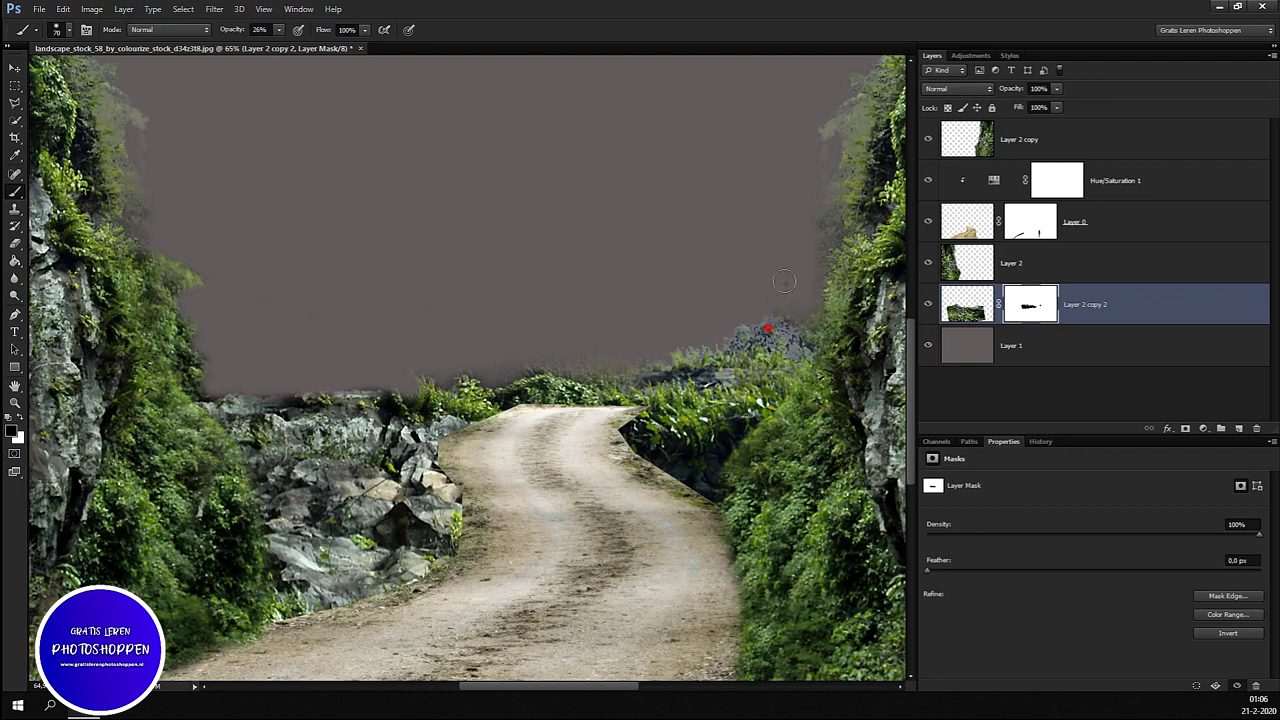
left_click(763, 355)
left_click(778, 303)
left_click(743, 343)
left_click(720, 346)
left_click(747, 343)
left_click(776, 306)
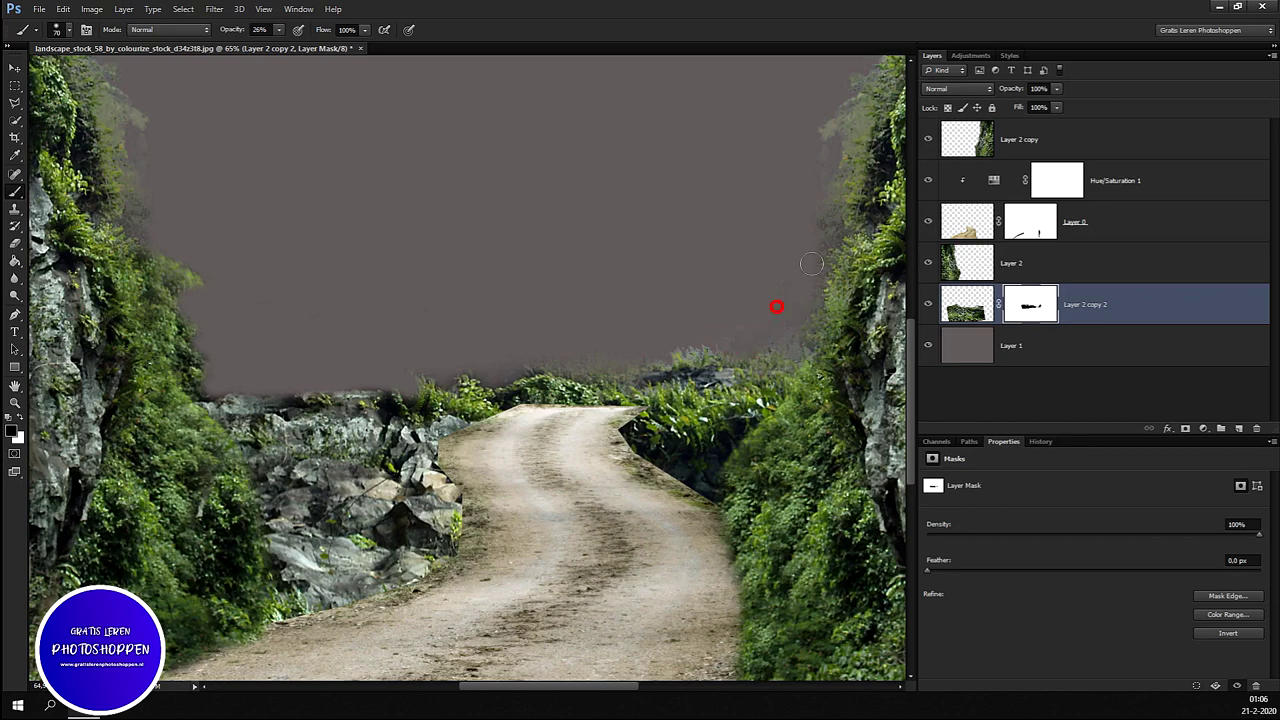
left_click(797, 330)
left_click(775, 327)
left_click(729, 339)
left_click(789, 326)
left_click(772, 321)
left_click(737, 338)
scroll(640, 370, "down", 2)
scroll(586, 321, "up", 3)
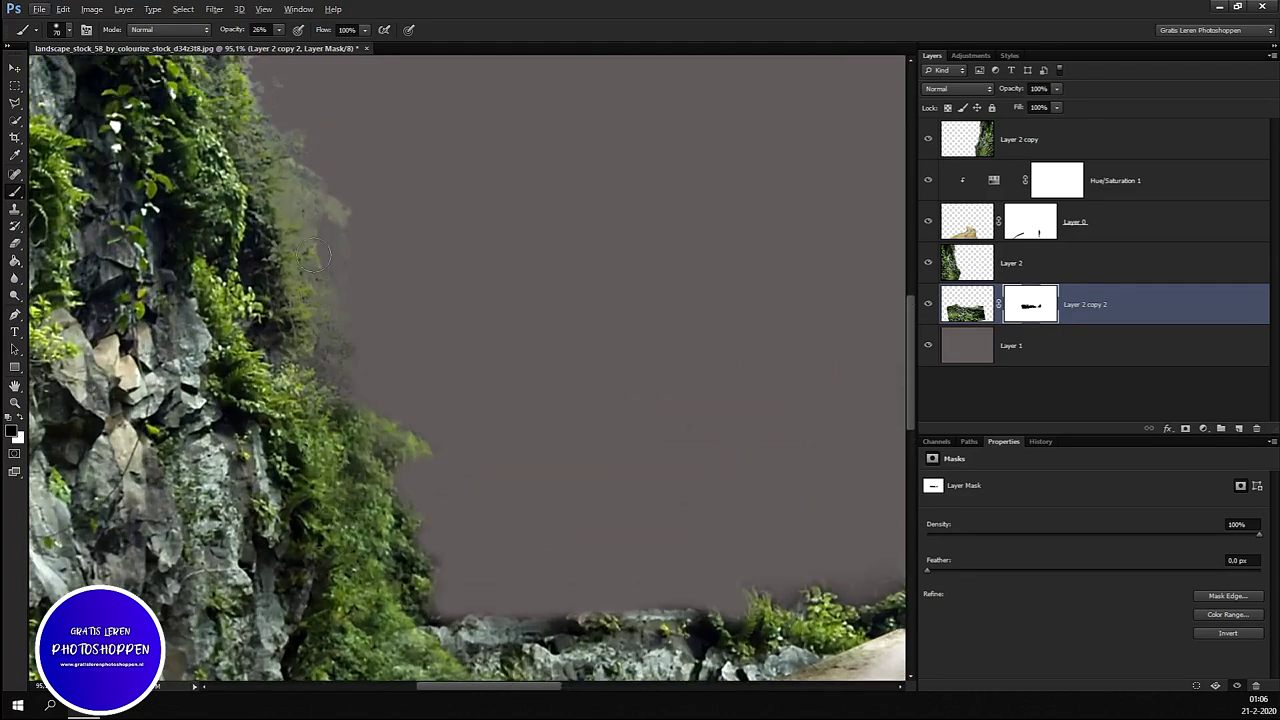
scroll(586, 321, "down", 3)
scroll(416, 200, "up", 3)
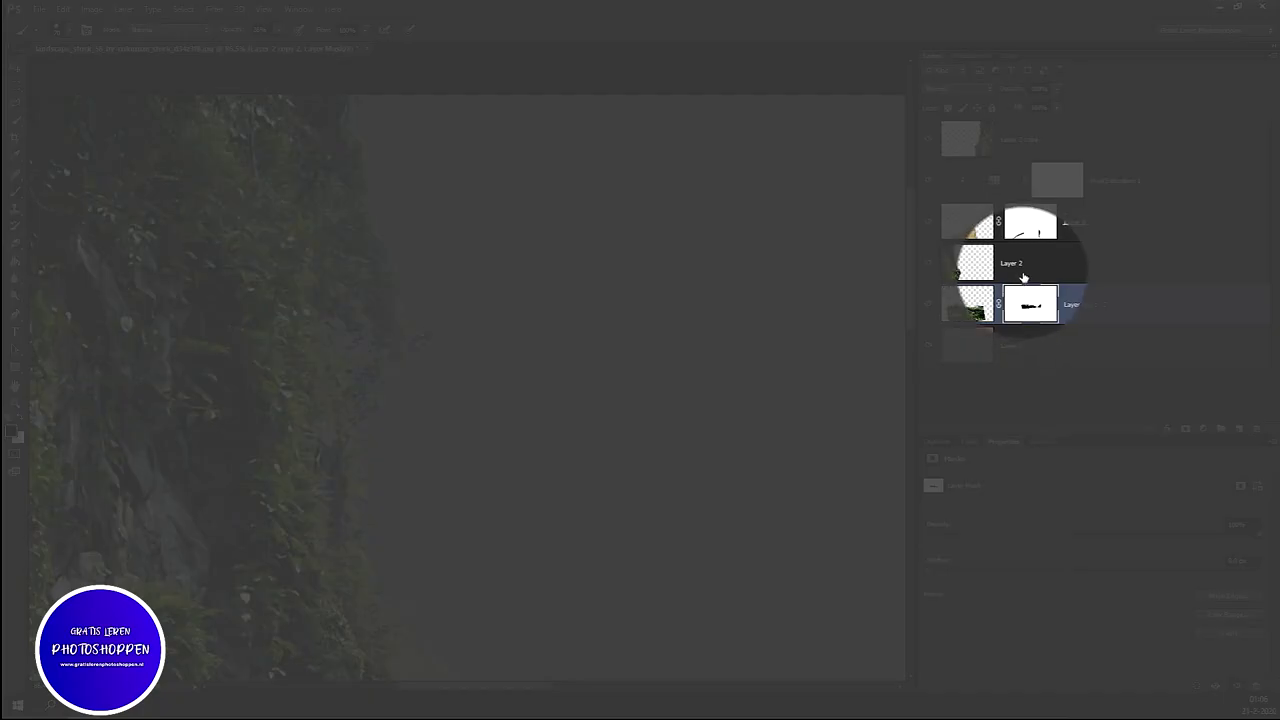
Step: Set brush opacity to 37% and add a layer mask to Layer 2
left_click(990, 272)
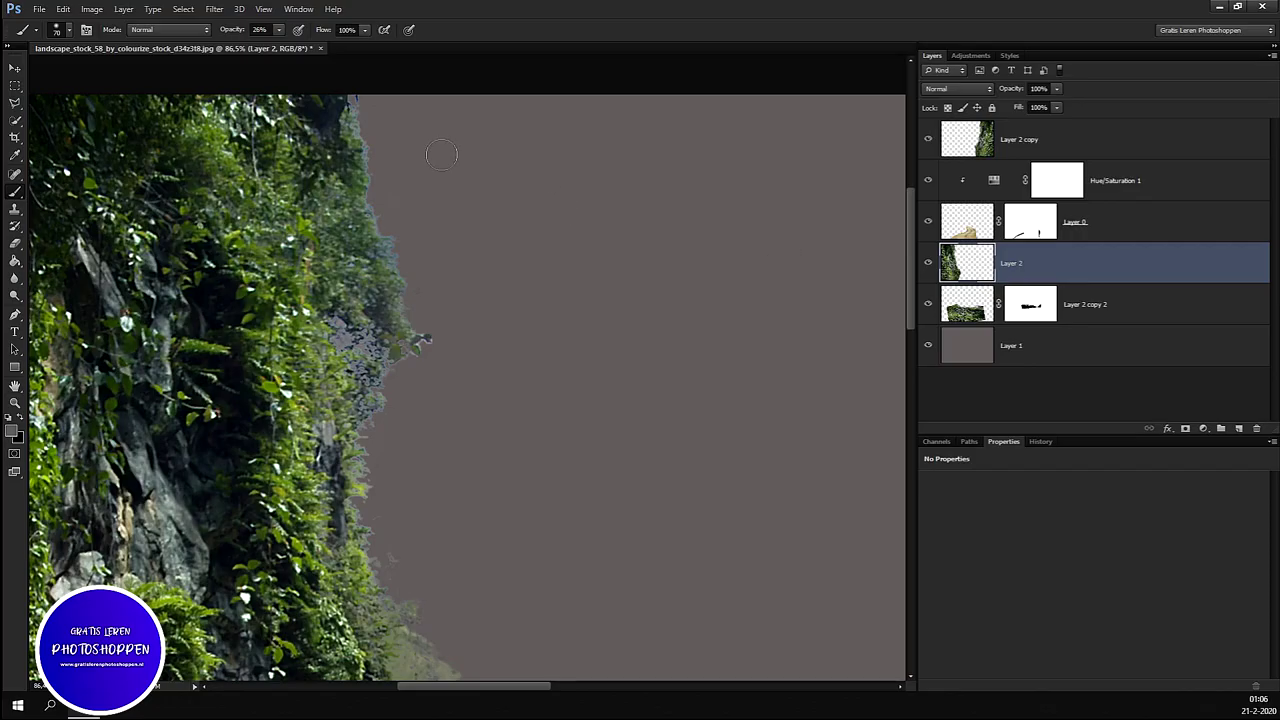
scroll(441, 155, "up", 3)
scroll(380, 170, "up", 1)
scroll(380, 170, "up", 1)
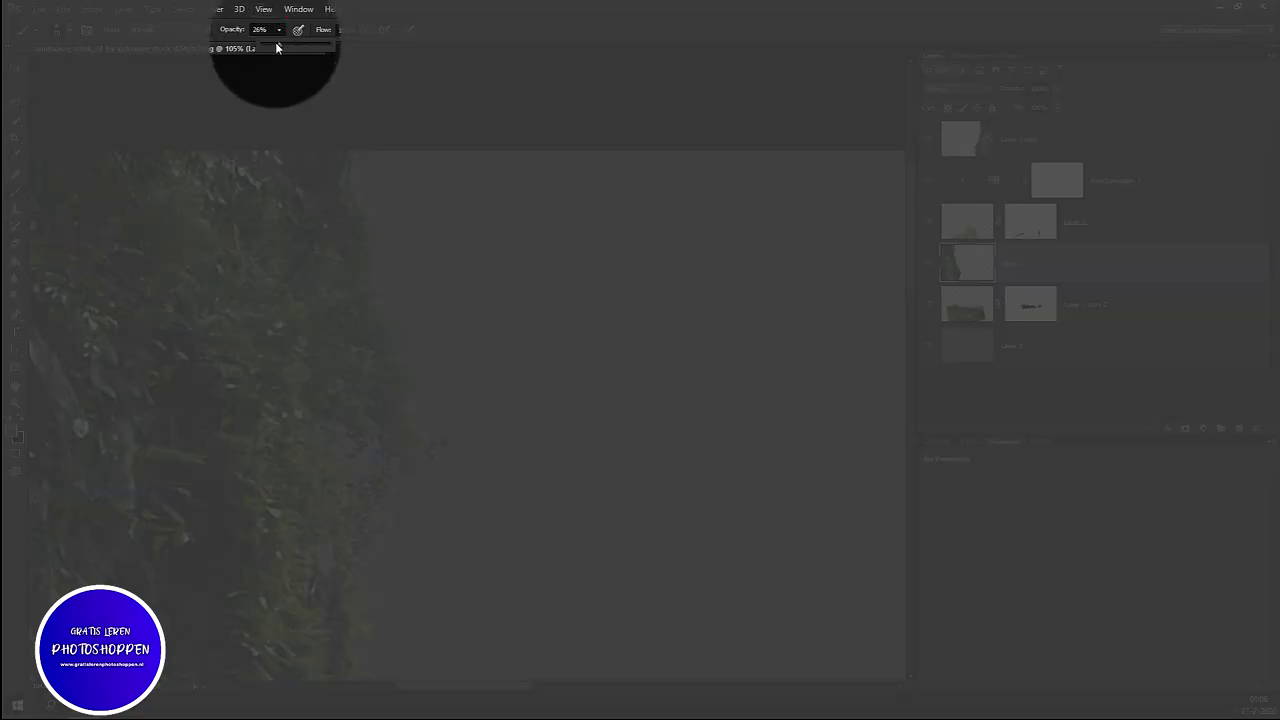
left_click_drag(279, 30, 286, 42)
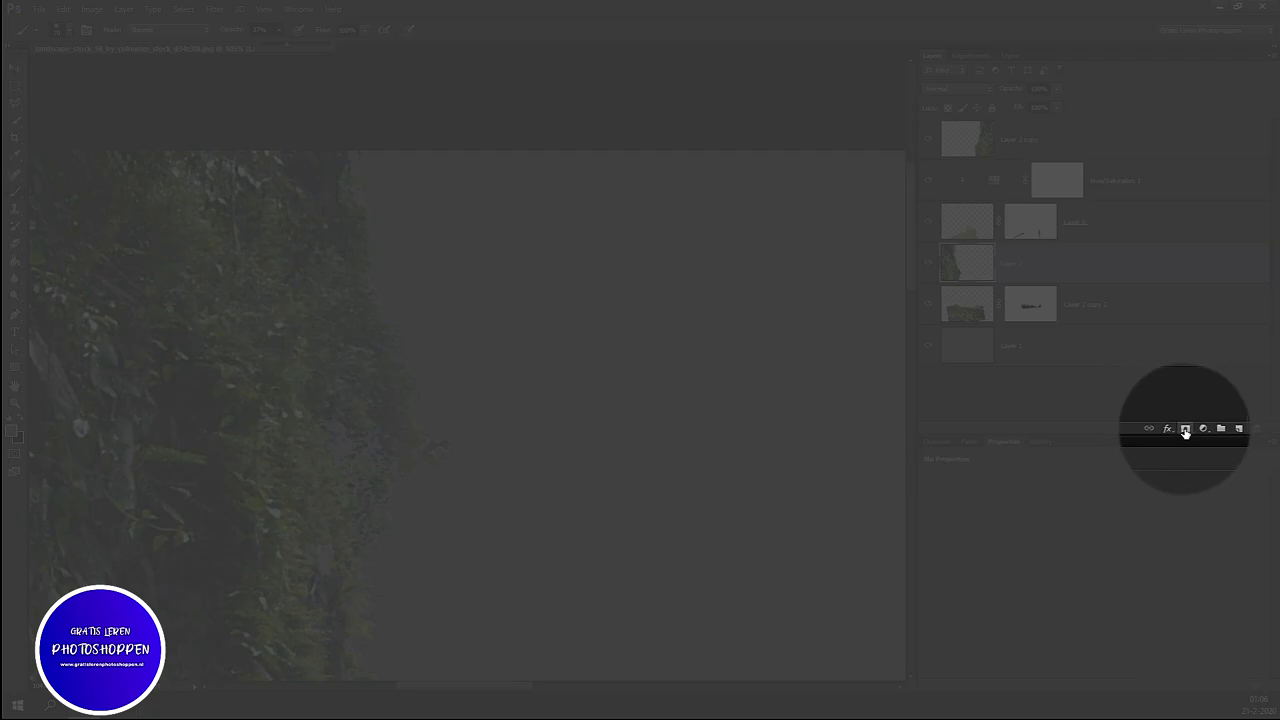
left_click(1185, 428)
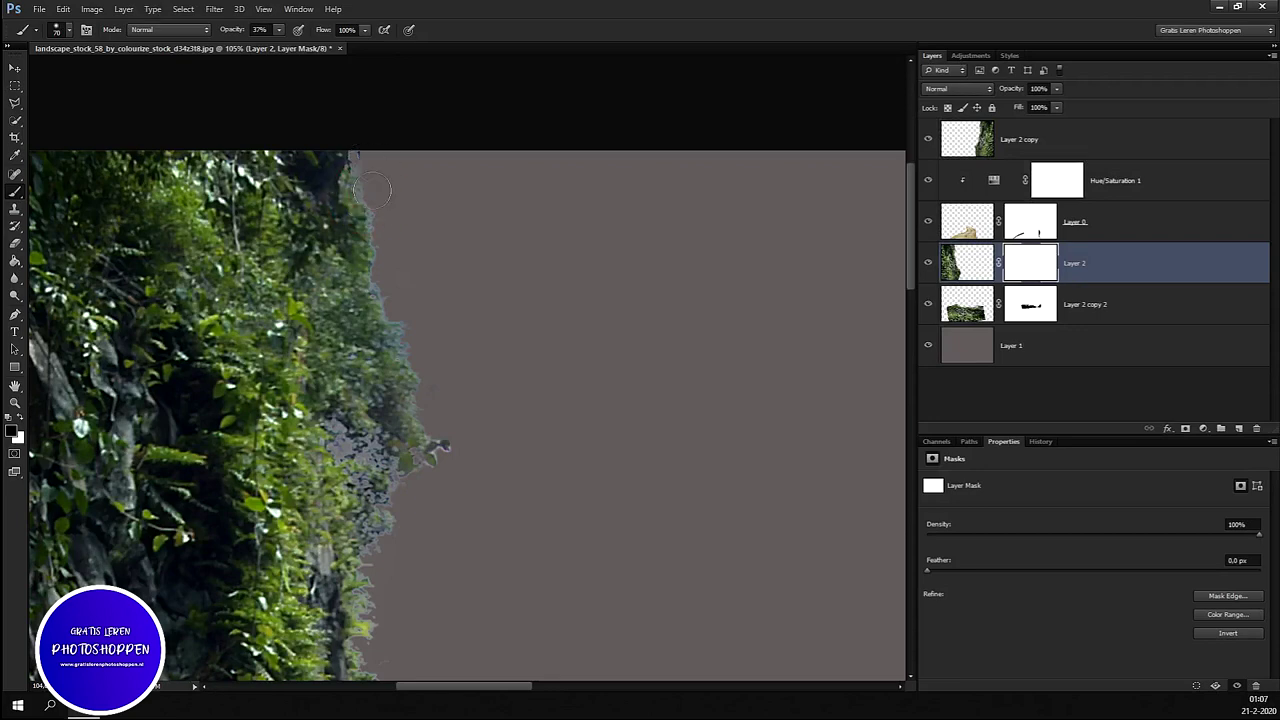
Step: Paint black on the mask to hide foliage along the upper left cliff edge
left_click(368, 198)
left_click_drag(379, 183, 378, 260)
left_click_drag(360, 189, 357, 149)
left_click_drag(363, 214, 400, 237)
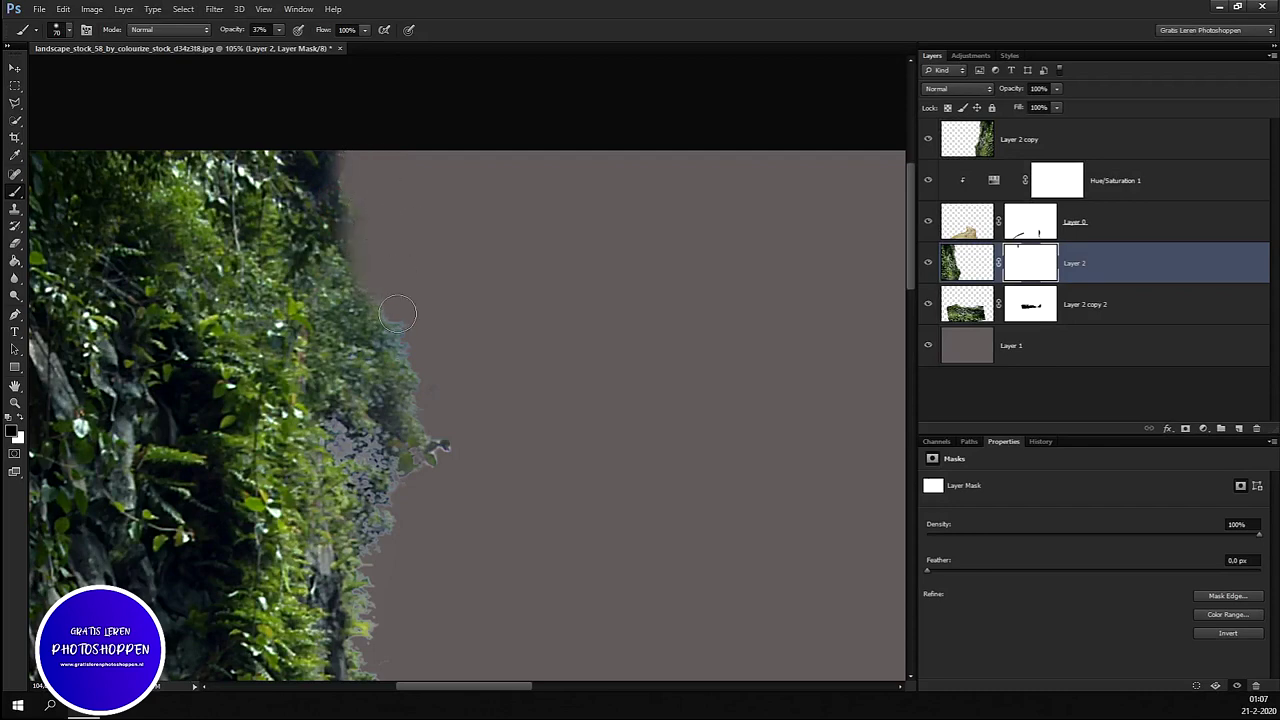
left_click_drag(400, 325, 414, 343)
mouse_move(398, 408)
left_mouse_down()
mouse_move(405, 374)
mouse_move(395, 472)
left_mouse_up()
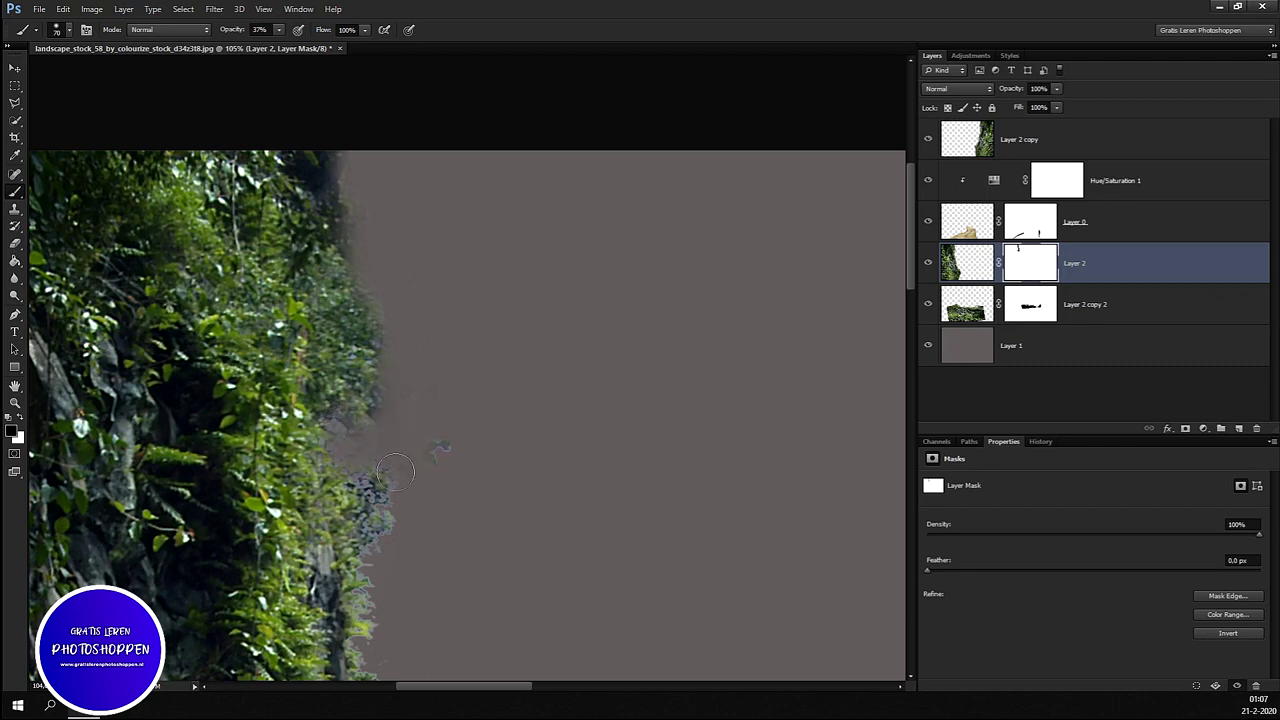
mouse_move(380, 532)
left_mouse_down()
mouse_move(400, 491)
mouse_move(366, 231)
mouse_move(406, 291)
left_mouse_up()
Step: Mask out the dark sky smudge, the light-green wisp and the lower cliff edge
scroll(406, 291, "down", 1)
scroll(430, 280, "down", 1)
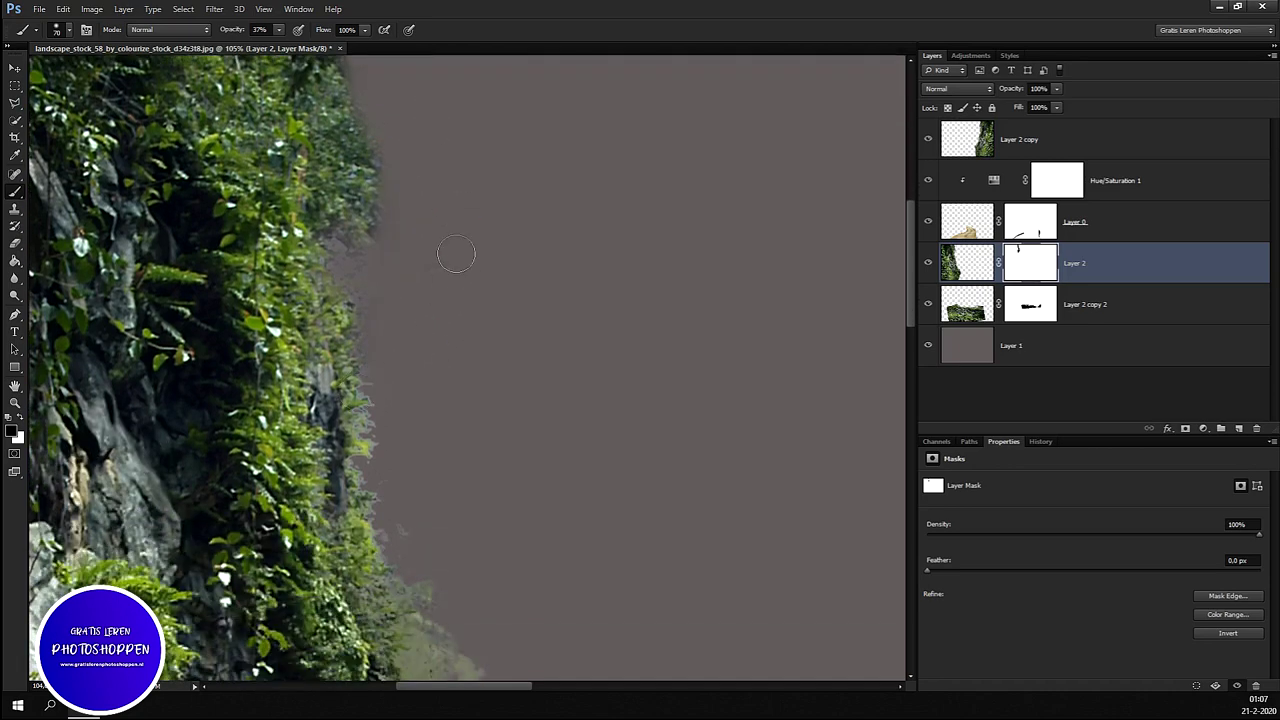
mouse_move(423, 294)
left_mouse_down()
mouse_move(438, 231)
mouse_move(410, 506)
left_mouse_up()
left_click_drag(410, 507, 395, 515)
scroll(486, 406, "down", 2)
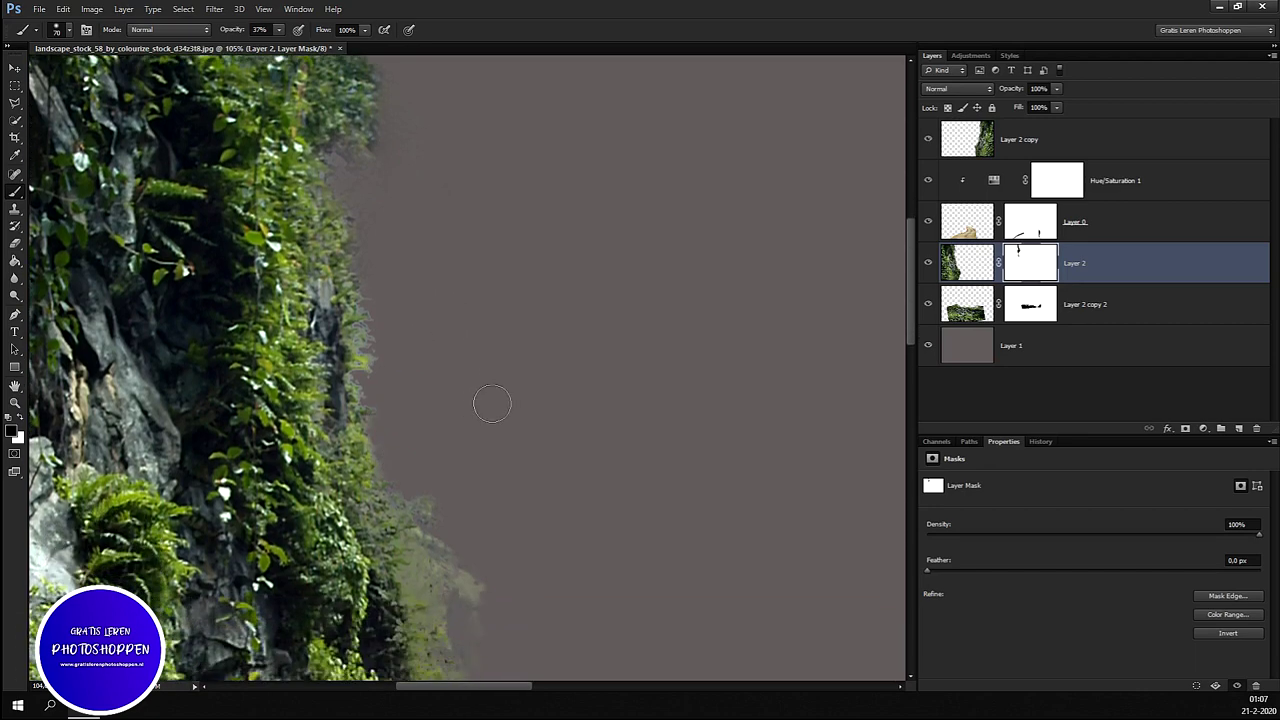
scroll(504, 356, "down", 1)
left_click_drag(449, 420, 443, 372)
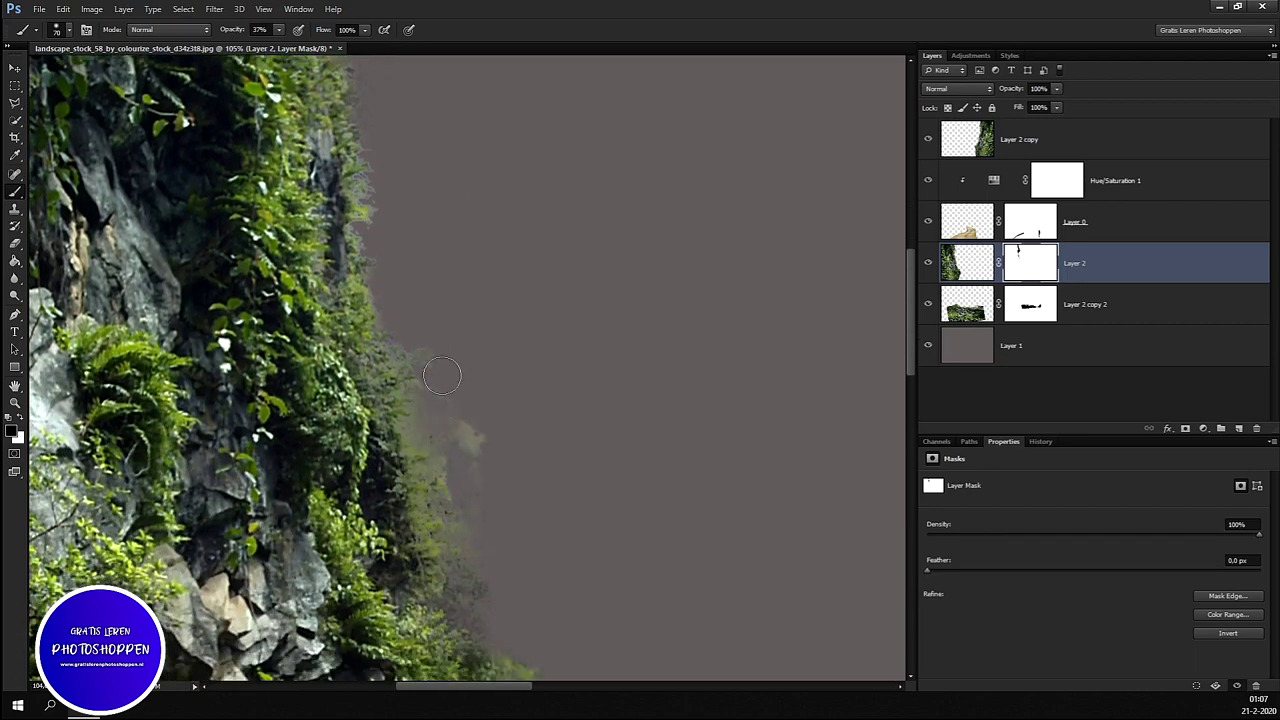
mouse_move(445, 420)
left_mouse_down()
mouse_move(466, 437)
mouse_move(449, 420)
mouse_move(443, 430)
left_mouse_up()
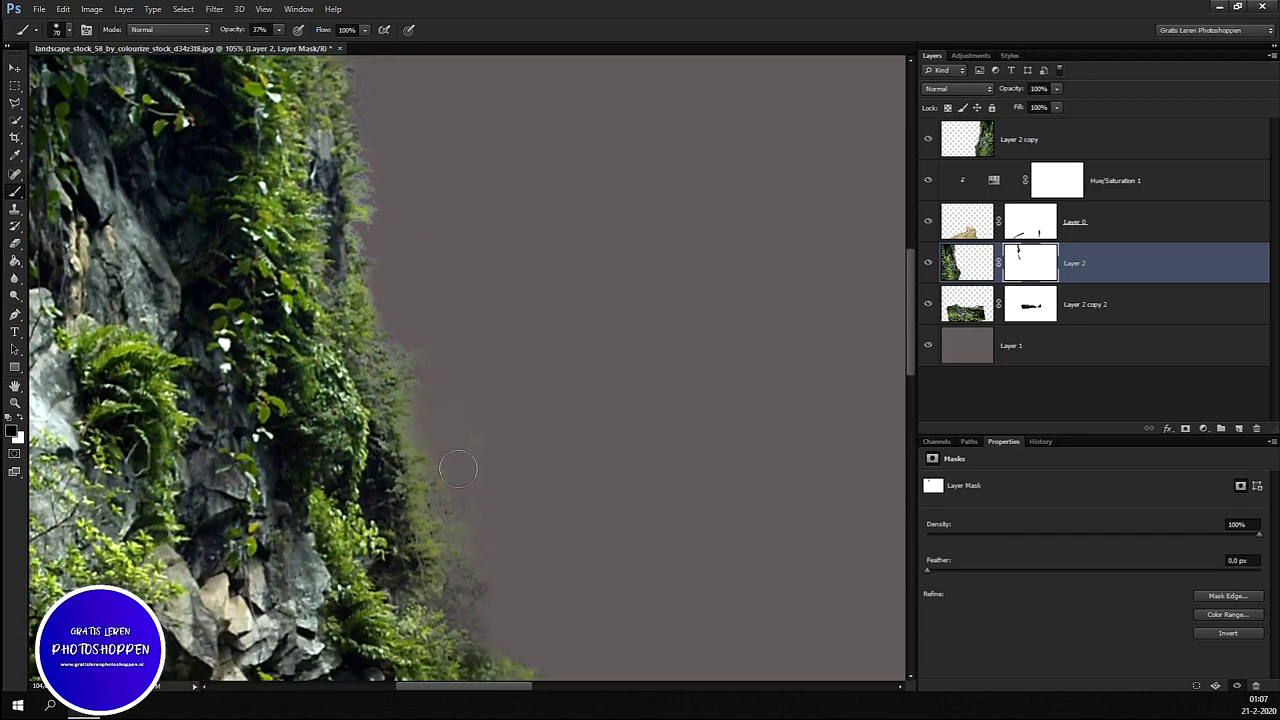
left_click_drag(471, 523, 477, 429)
Step: Fade the faint foliage edge and clean a stray spot in the grey sky
scroll(442, 397, "down", 2)
scroll(442, 397, "down", 1)
mouse_move(476, 366)
left_mouse_down()
mouse_move(462, 380)
mouse_move(470, 450)
left_mouse_up()
mouse_move(572, 516)
left_mouse_down()
mouse_move(561, 538)
mouse_move(548, 483)
left_mouse_up()
left_click(625, 521)
scroll(597, 440, "down", 1)
scroll(597, 440, "down", 1)
scroll(636, 461, "right", 5)
scroll(700, 400, "up", 1)
scroll(700, 400, "up", 1)
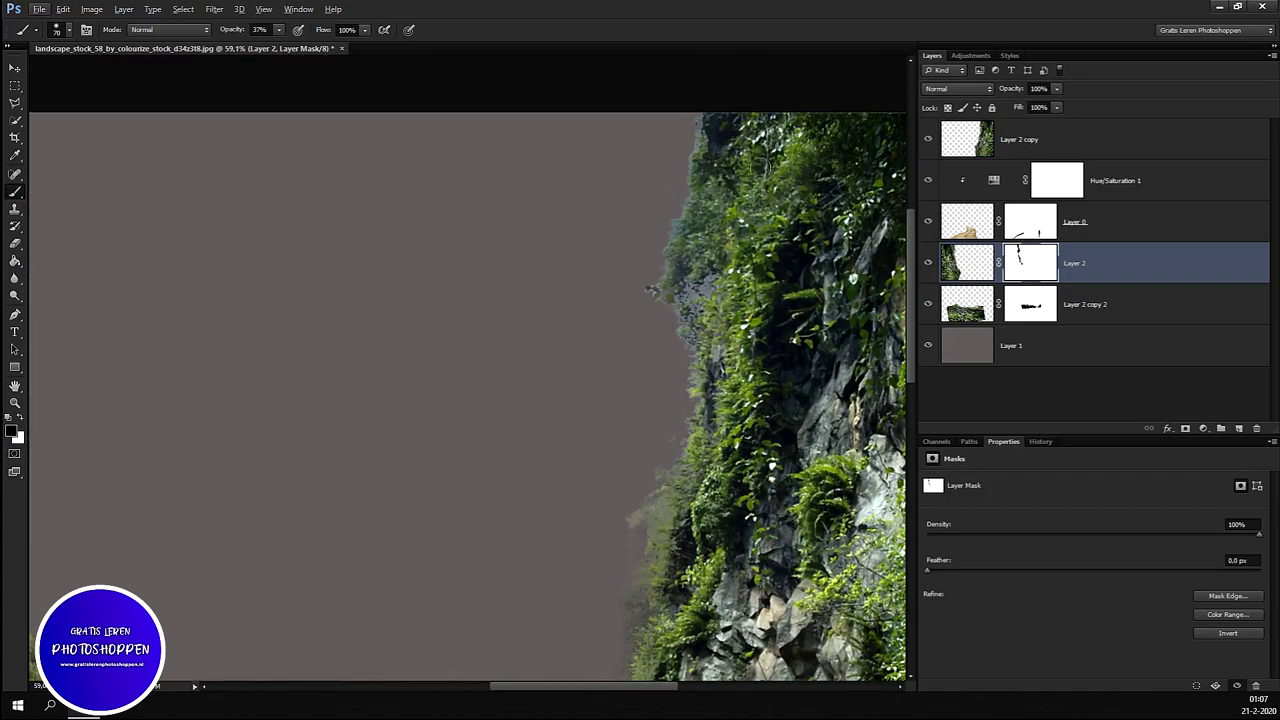
left_click(1035, 142)
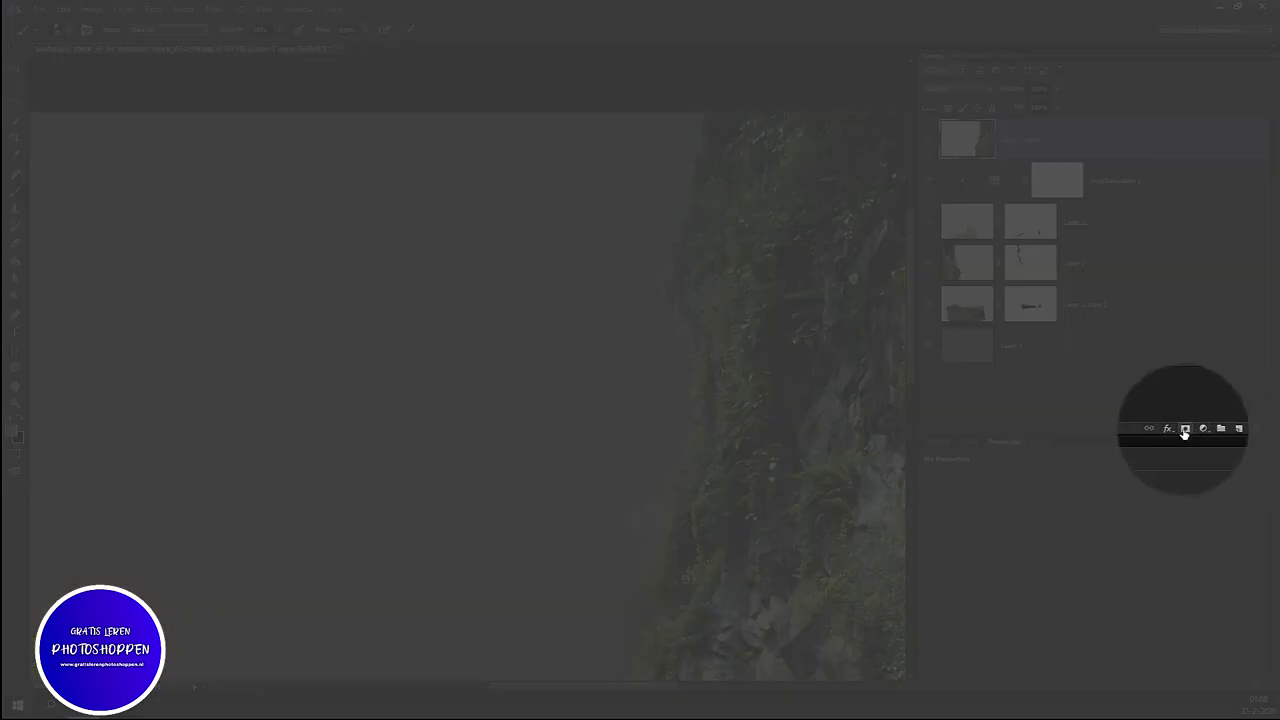
Step: Add a layer mask to Layer 2 copy and paint out the right cliff's top fringe
left_click(1185, 428)
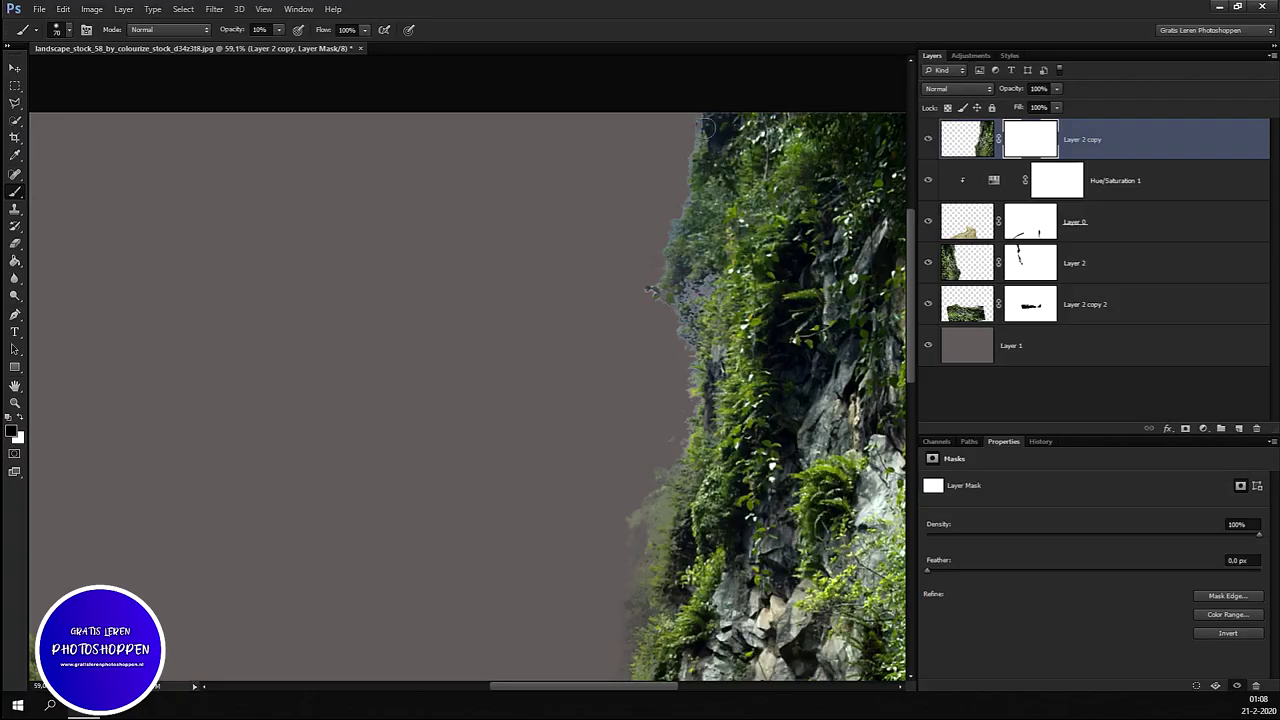
mouse_move(707, 127)
left_mouse_down()
mouse_move(680, 151)
mouse_move(703, 126)
left_mouse_up()
mouse_move(678, 187)
left_mouse_down()
mouse_move(691, 137)
mouse_move(706, 134)
mouse_move(690, 176)
left_mouse_up()
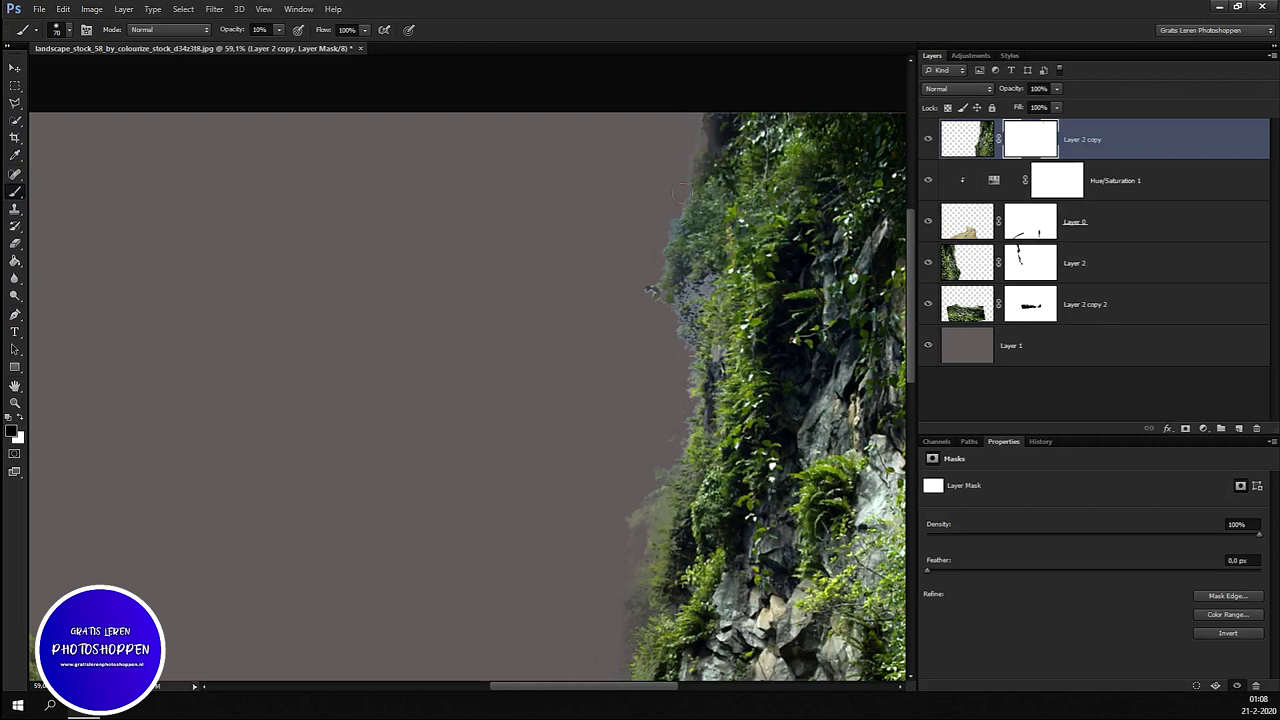
left_click_drag(671, 223, 691, 185)
left_click(669, 281)
Step: At 55% brush opacity, dab away the rock fringe along the right cliff edge
left_click_drag(292, 47, 309, 46)
left_click(636, 255)
left_click_drag(663, 268, 688, 300)
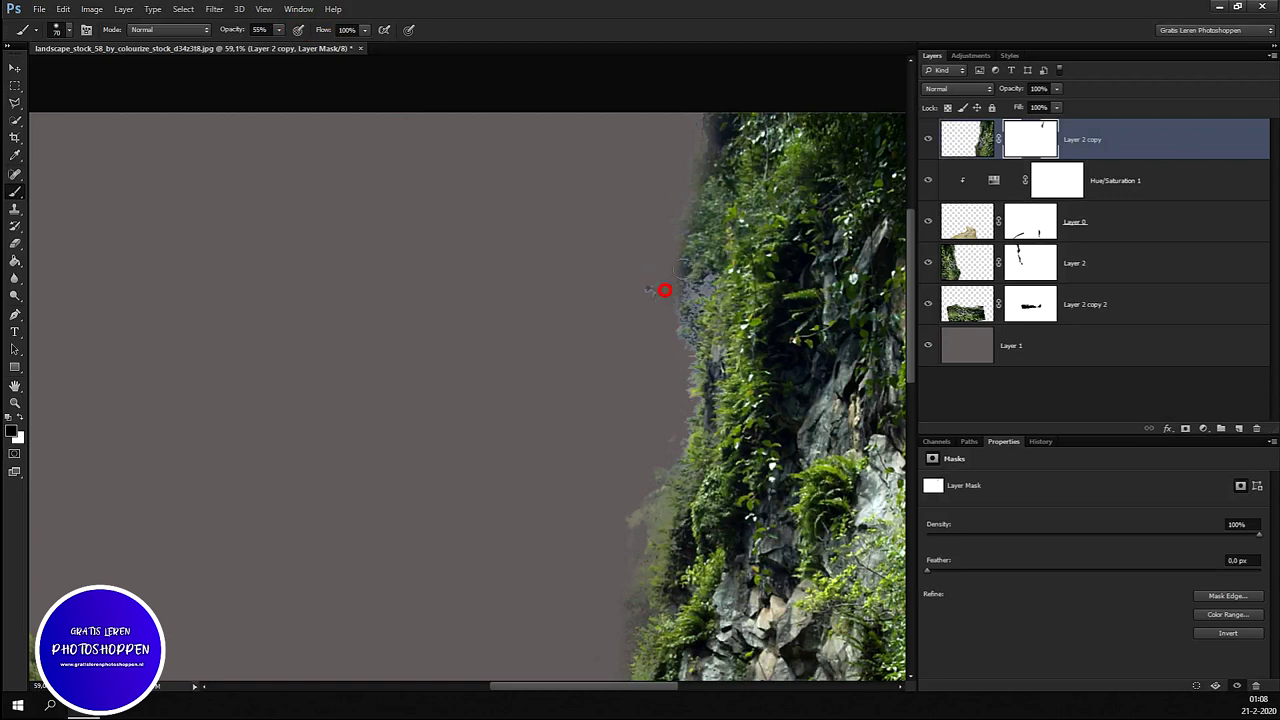
left_click(660, 287)
left_click_drag(671, 325, 683, 322)
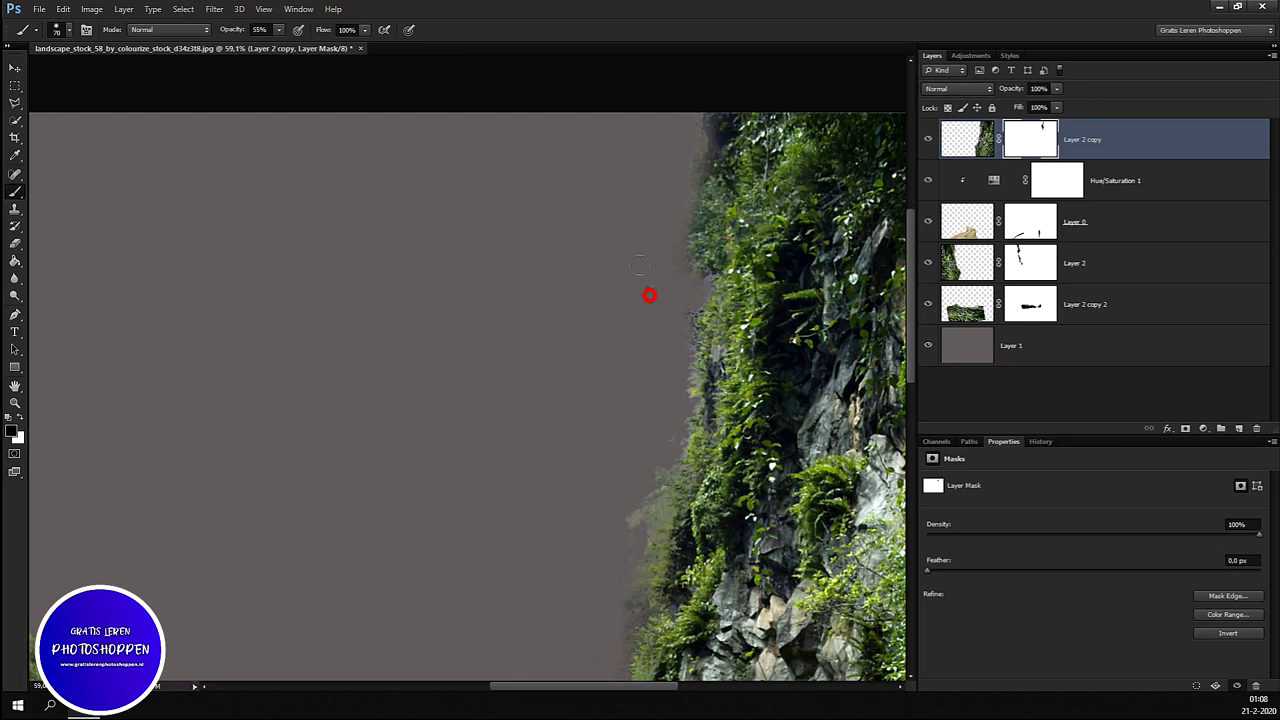
left_click_drag(708, 134, 714, 106)
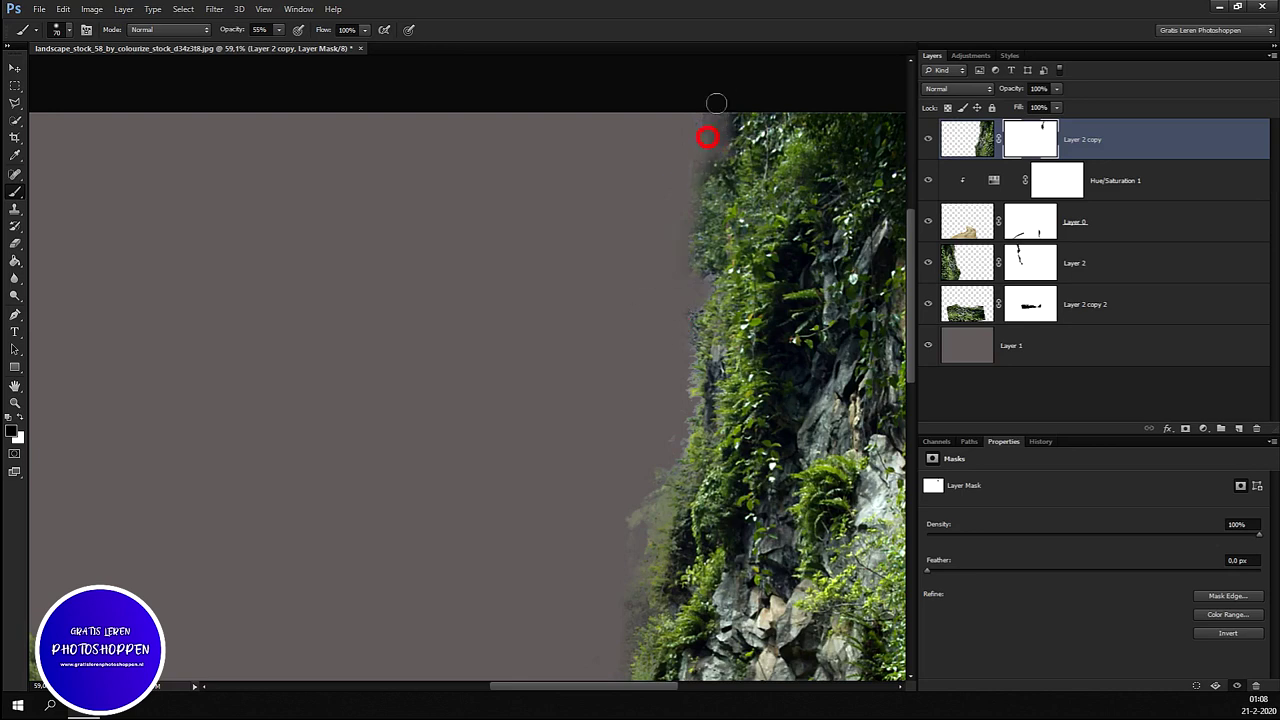
Step: Paint out the right cliff's lower-left light fringe and fit the image on screen
scroll(662, 213, "down", 2)
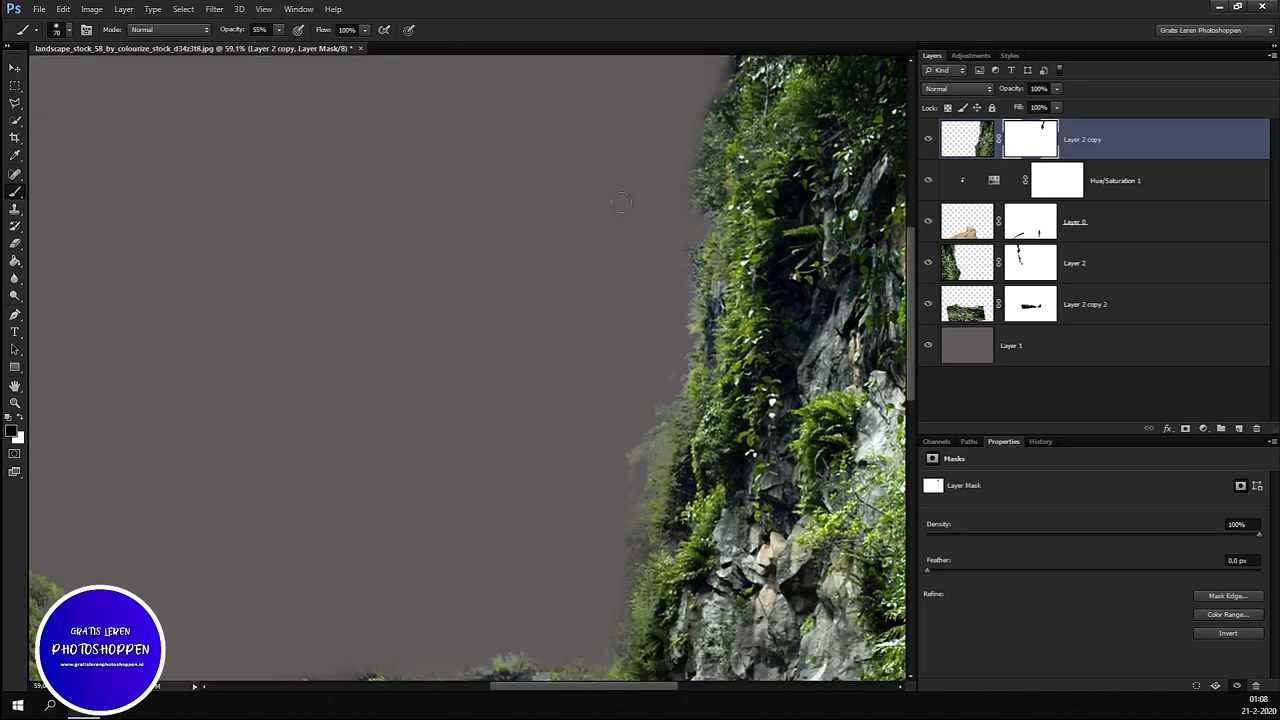
left_click(684, 261)
left_click_drag(663, 386, 651, 429)
left_click(648, 485)
left_click(627, 450)
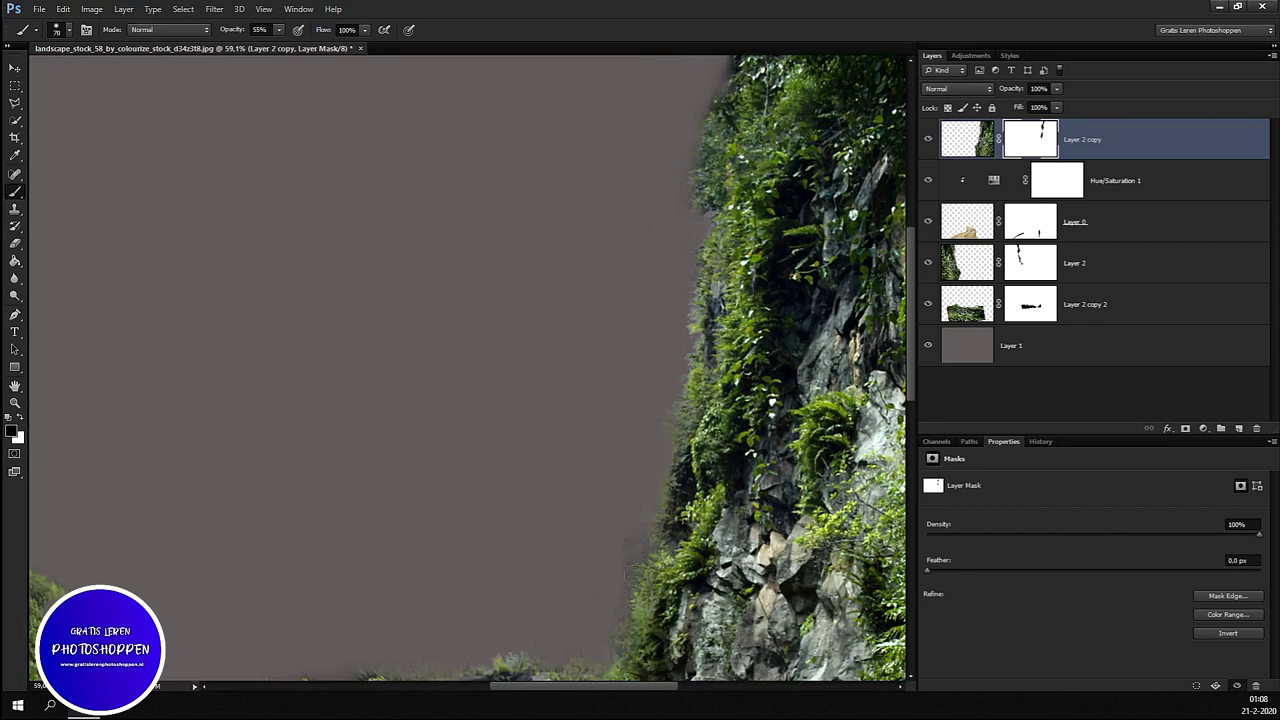
key("ctrl+0")
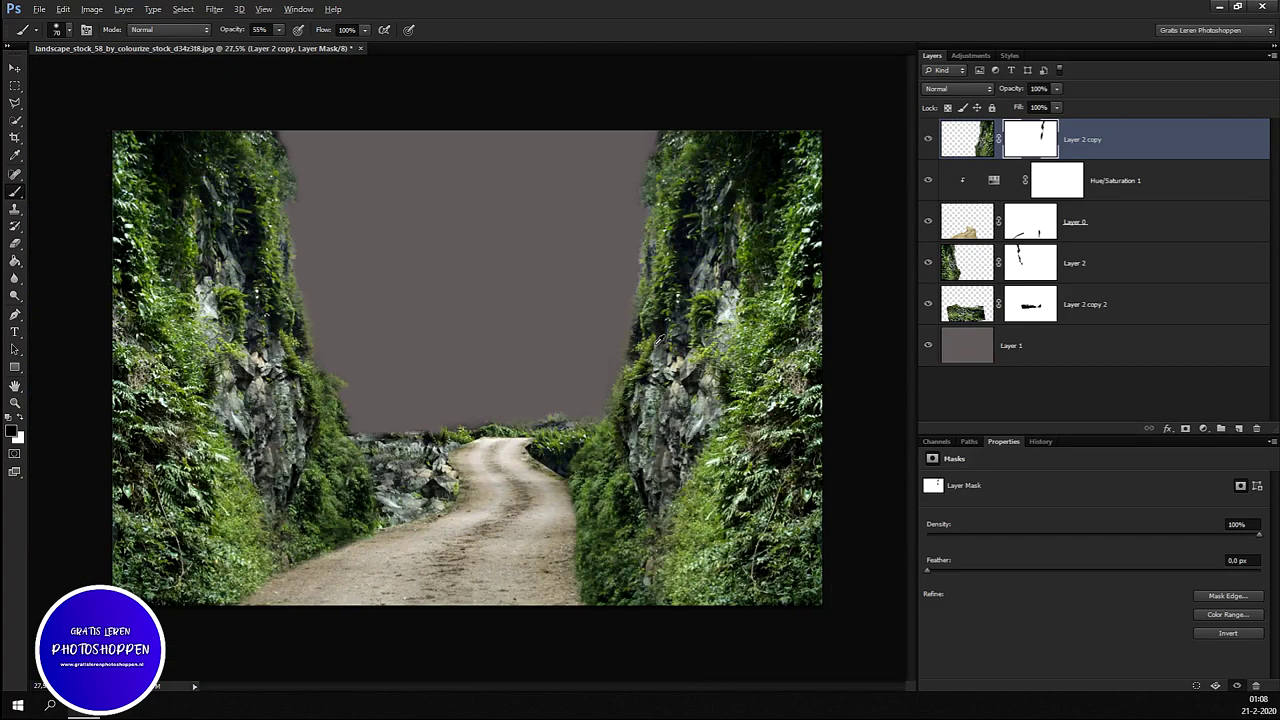
Step: Touch up the cliff-edge mask and lower Hue/Saturation 1 saturation to −55
left_click(645, 182)
left_click(638, 196)
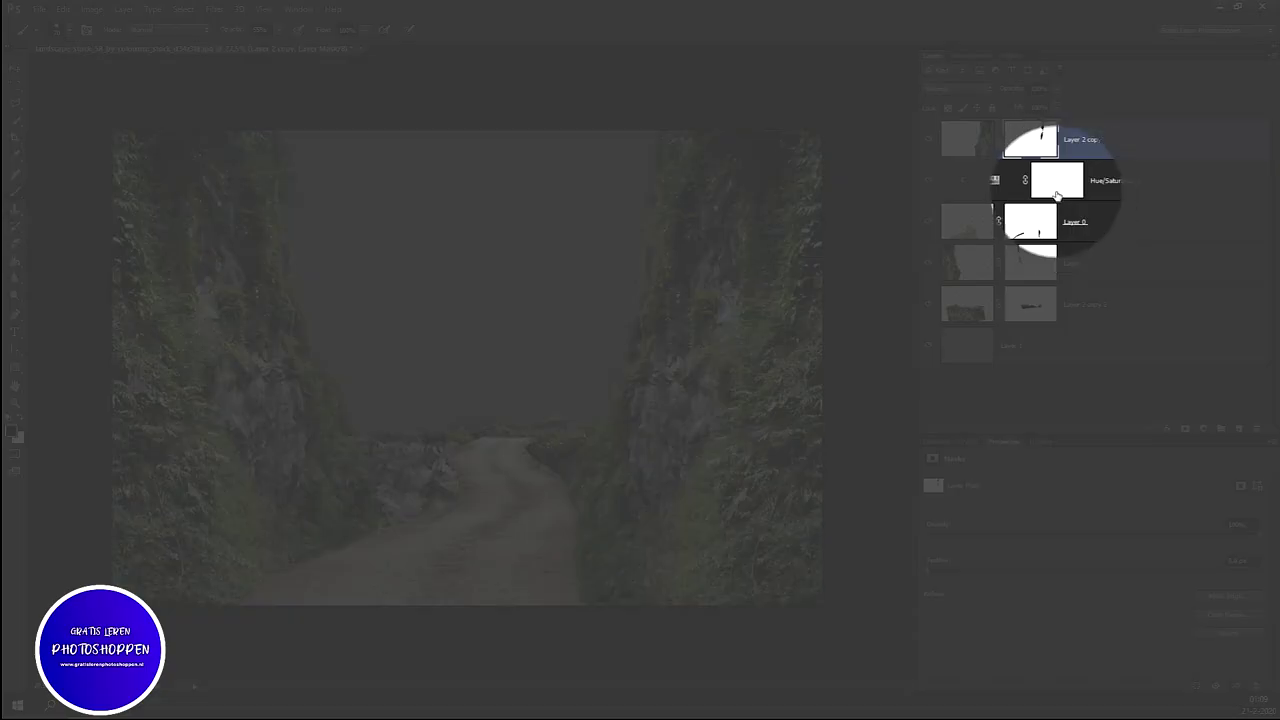
left_click(1057, 192)
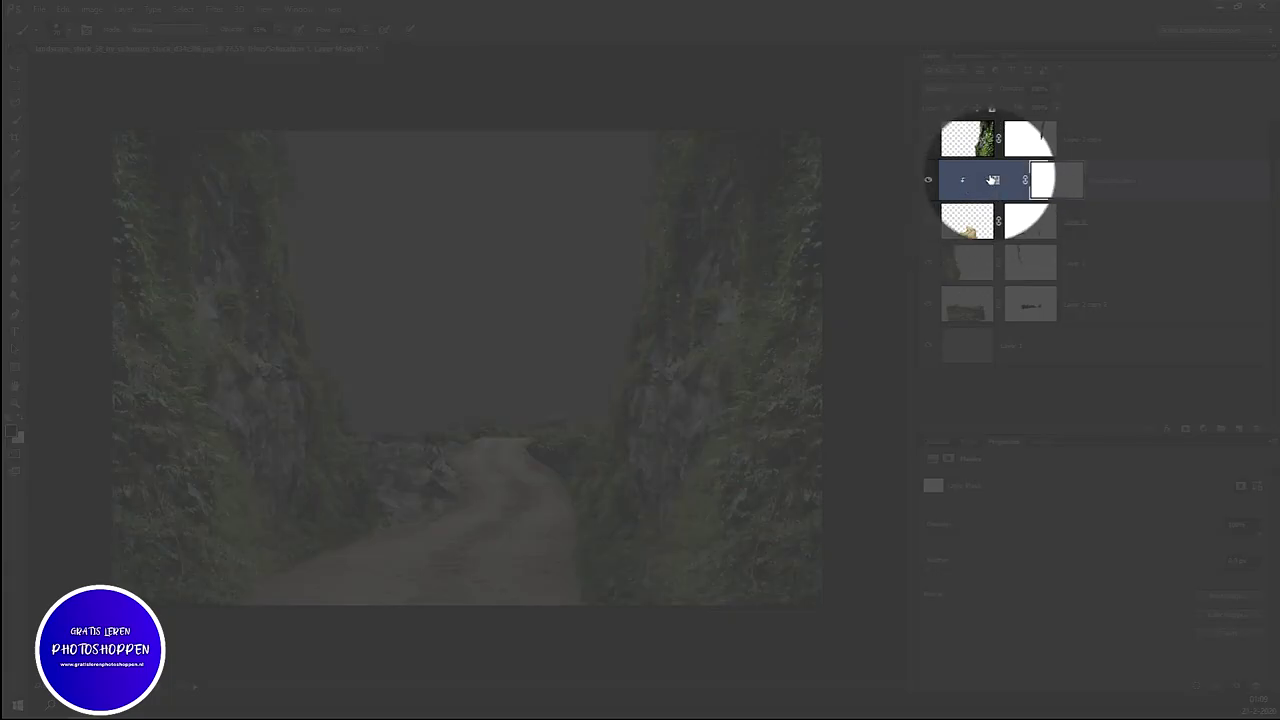
left_click(968, 185)
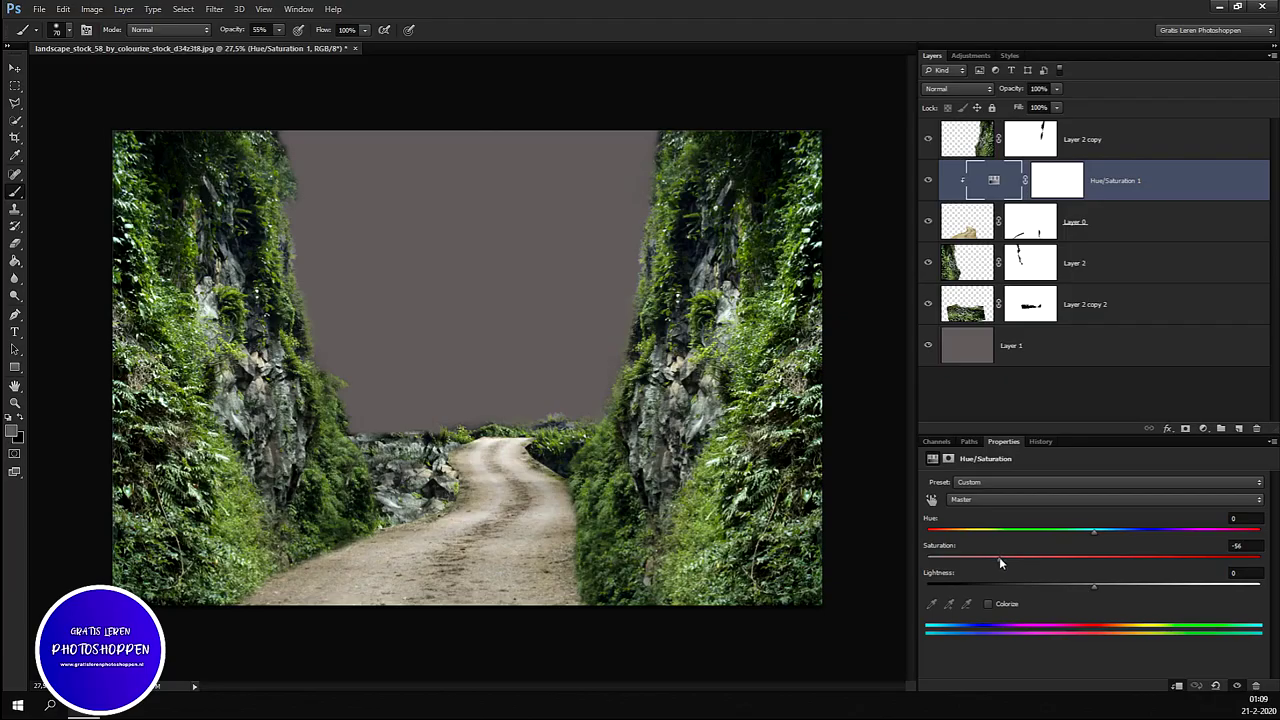
left_click_drag(1000, 561, 961, 570)
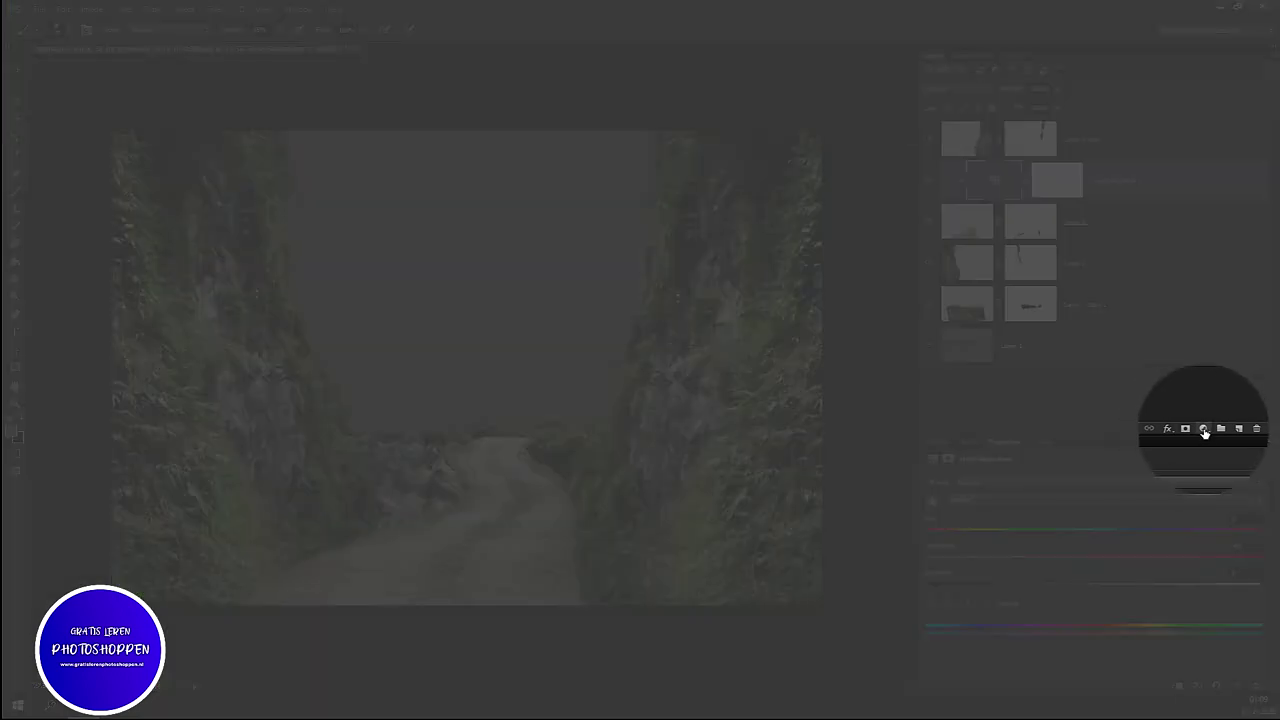
Step: Add a Brightness/Contrast layer clipped to the right cliff with brightness −41
left_click(1203, 429)
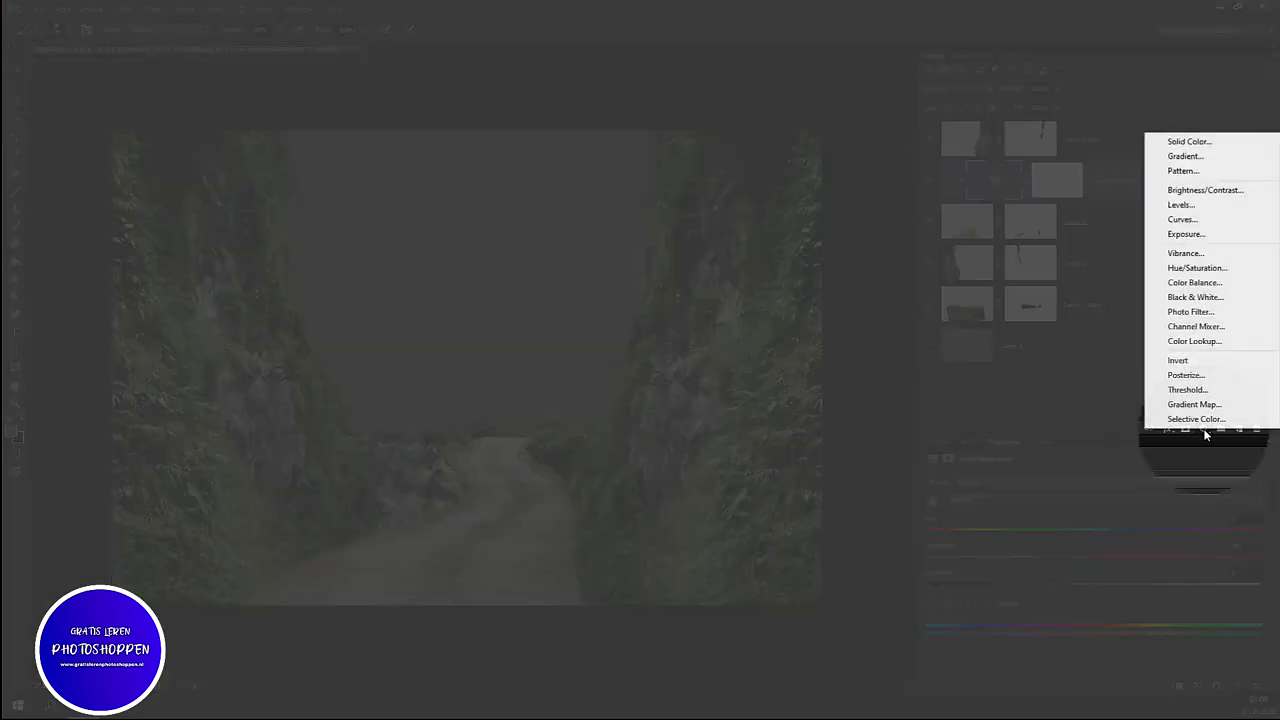
left_click(1219, 193)
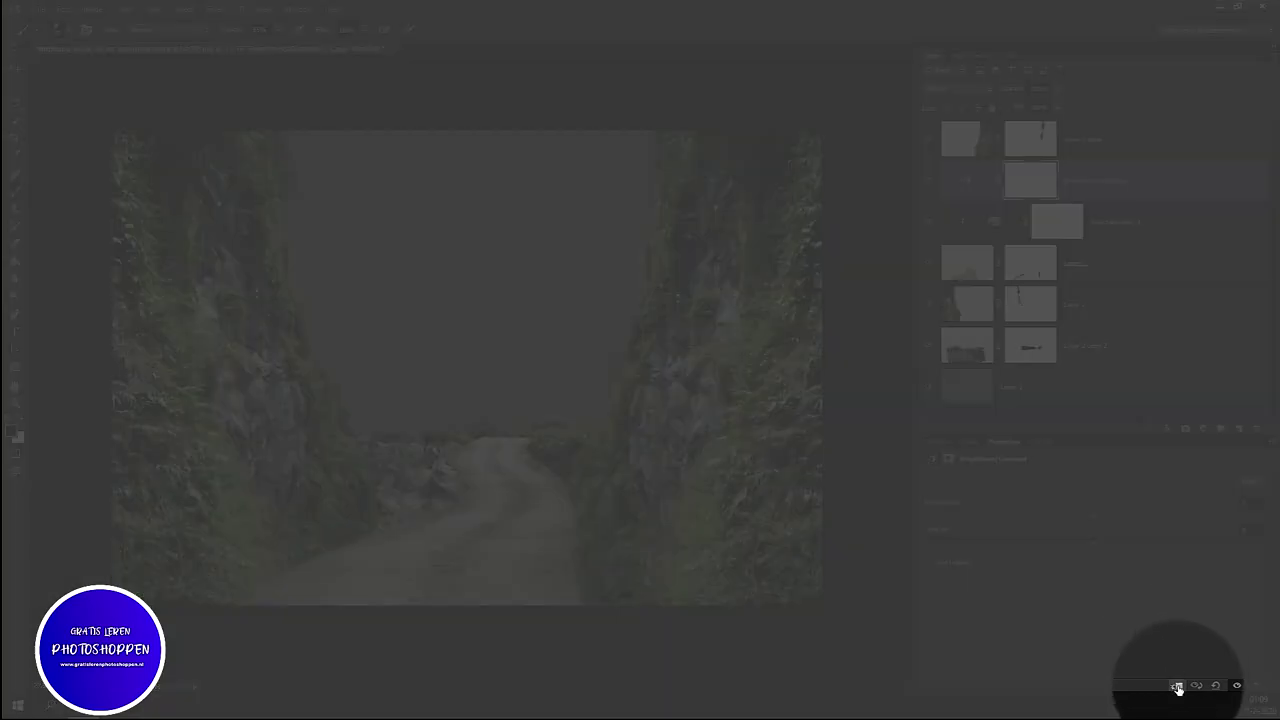
left_click(1178, 686)
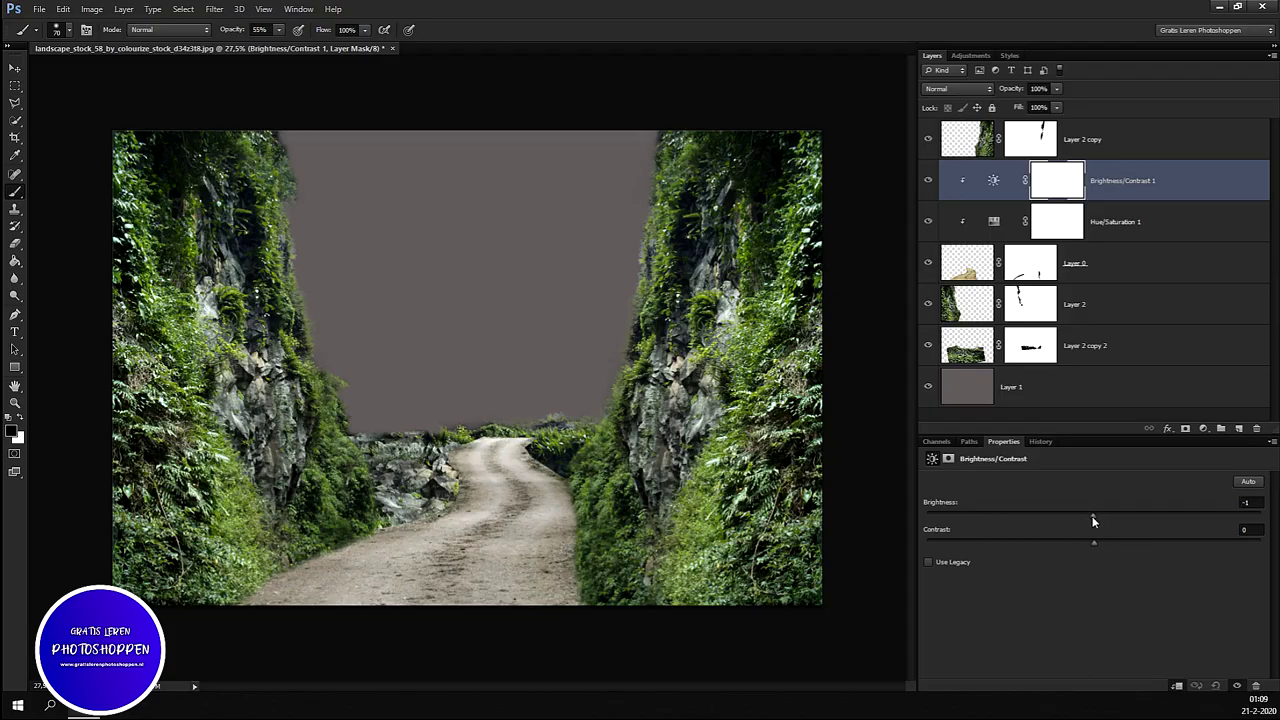
mouse_move(1093, 520)
left_mouse_down()
mouse_move(1034, 554)
mouse_move(1049, 561)
left_mouse_up()
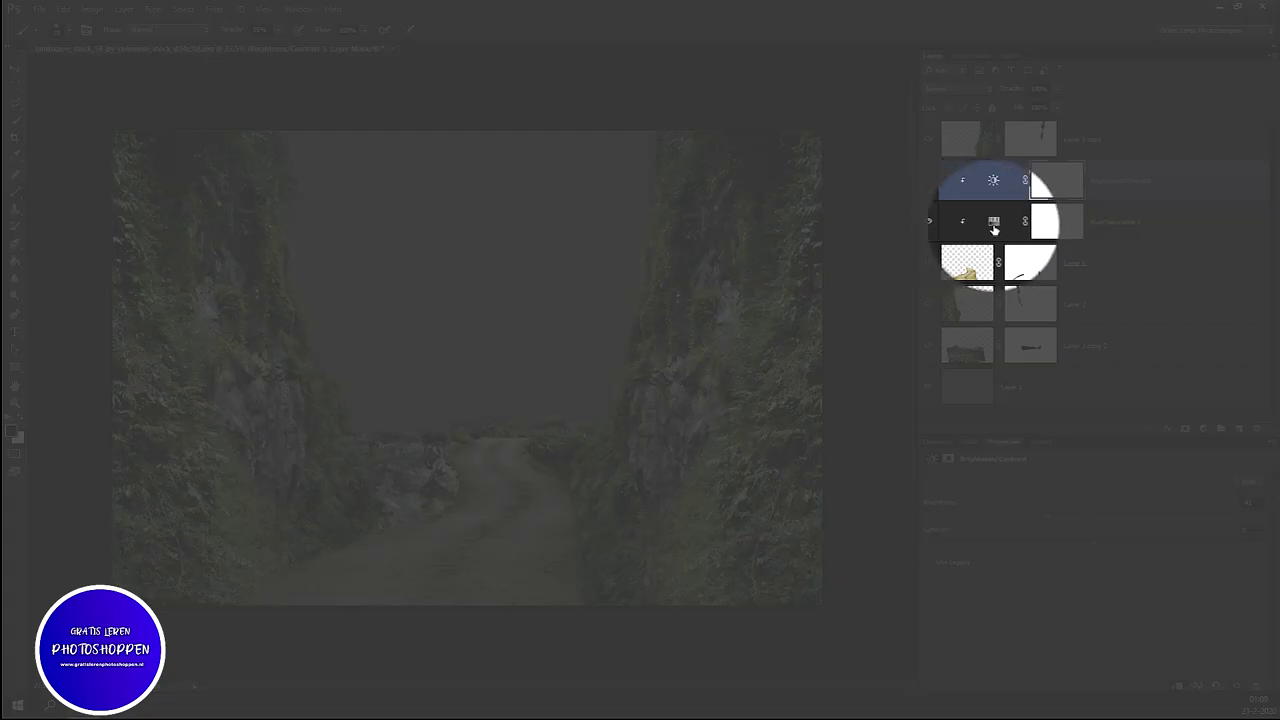
left_click(994, 229)
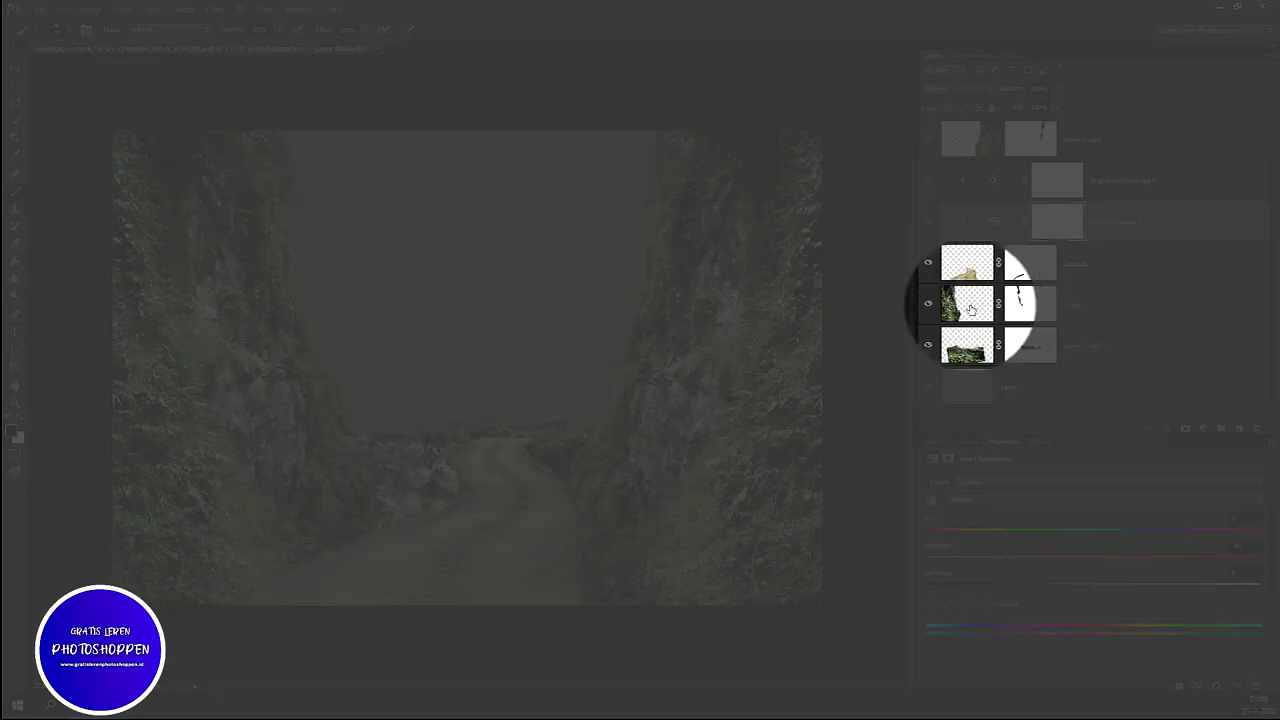
left_click(968, 306)
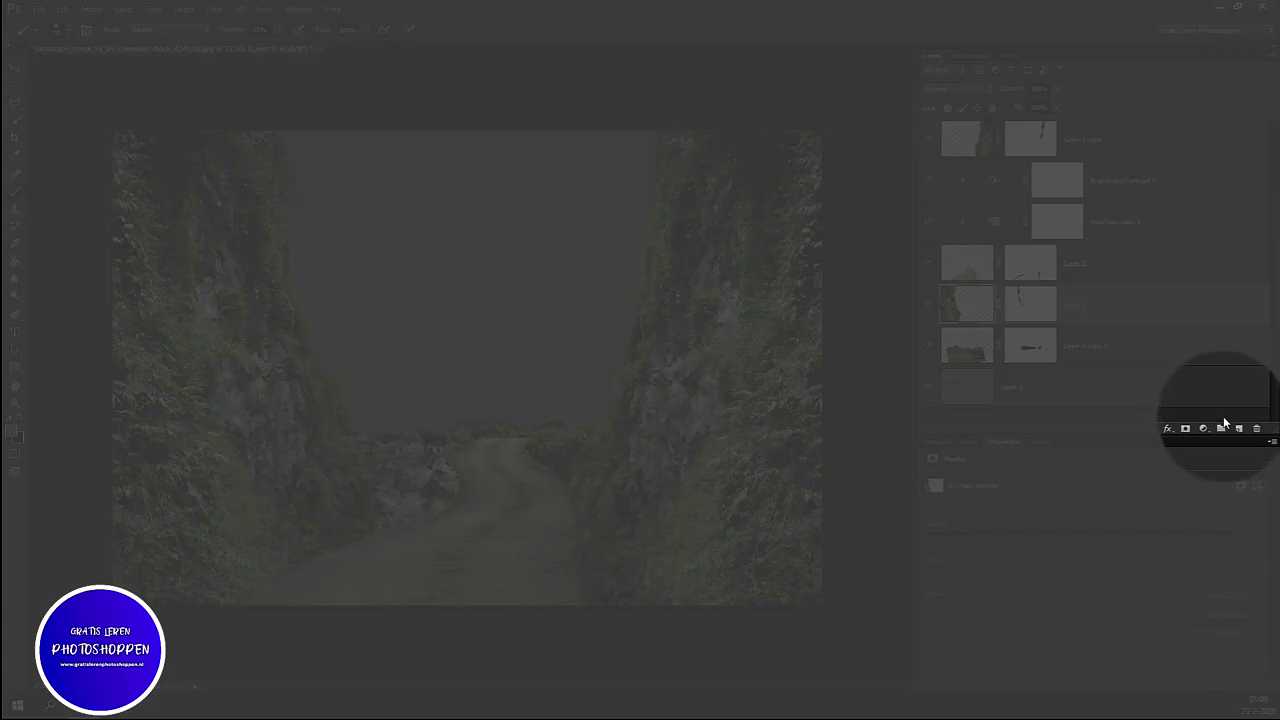
Step: Add a new Layer 3 above Layer 2 in Color blend mode
left_click(1239, 431)
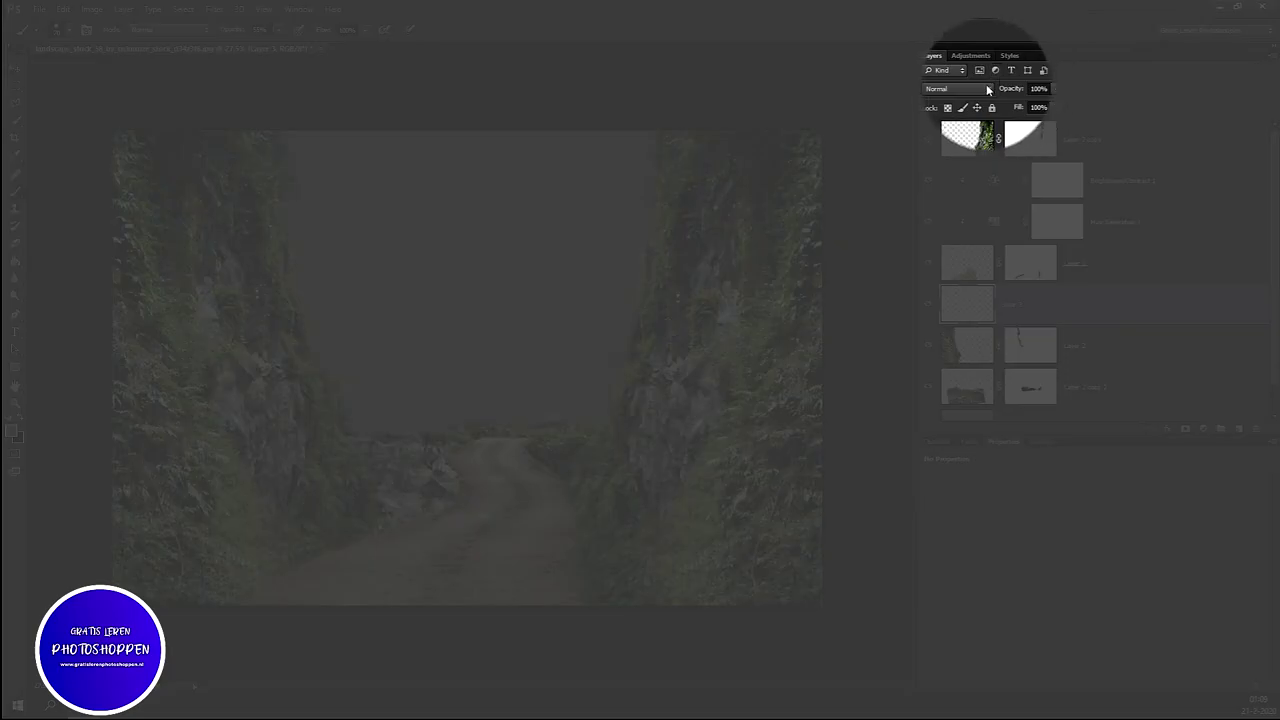
left_click(987, 89)
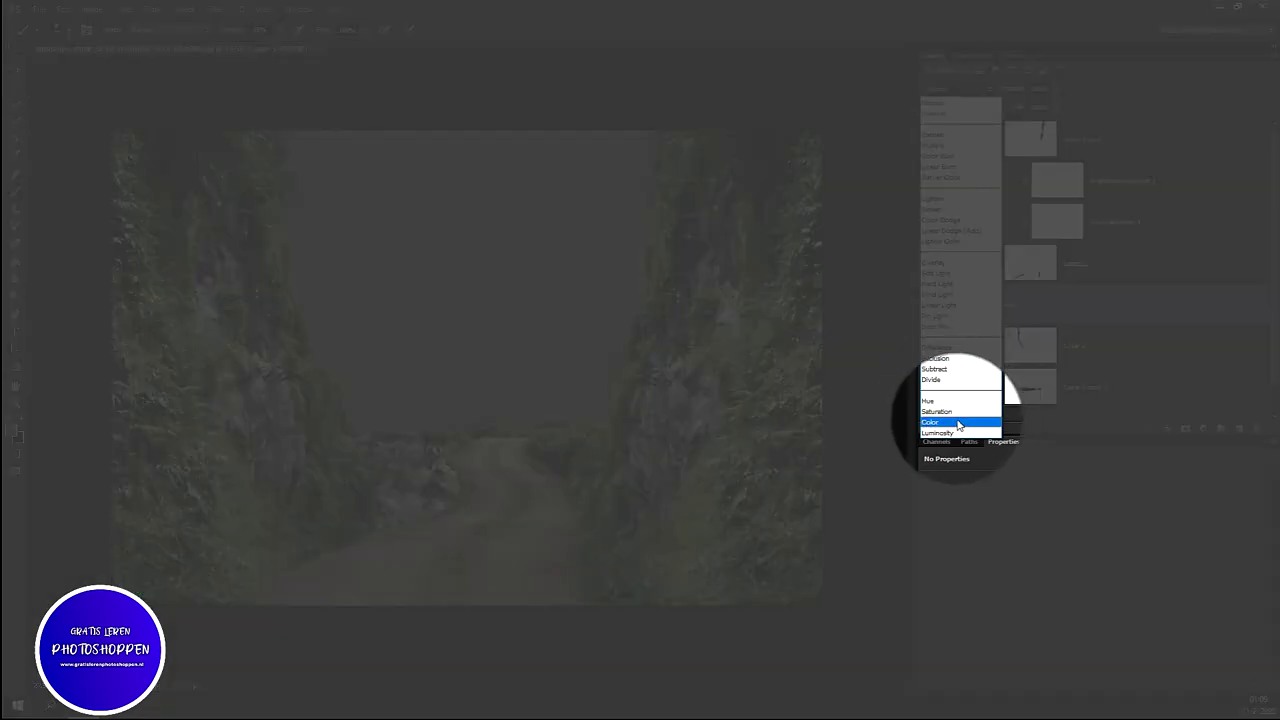
left_click(958, 424)
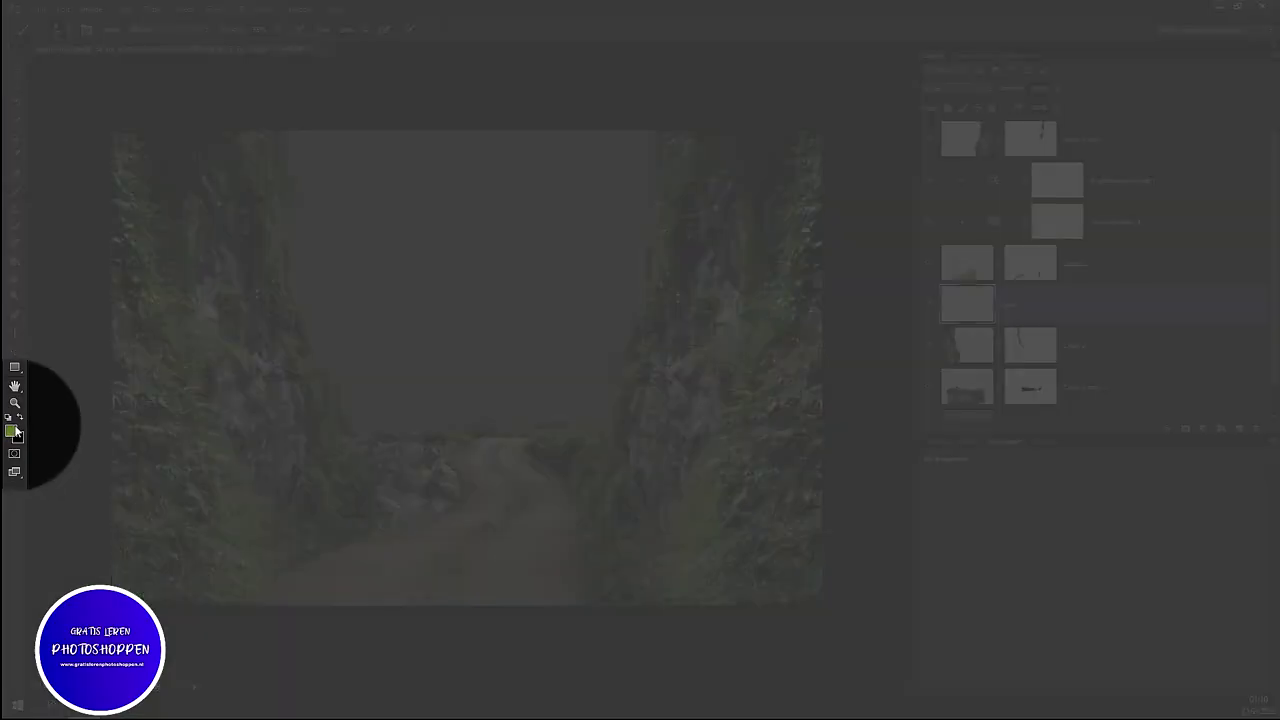
Step: Choose a light green foreground colour and brush it over the left cliff
left_click(11, 432)
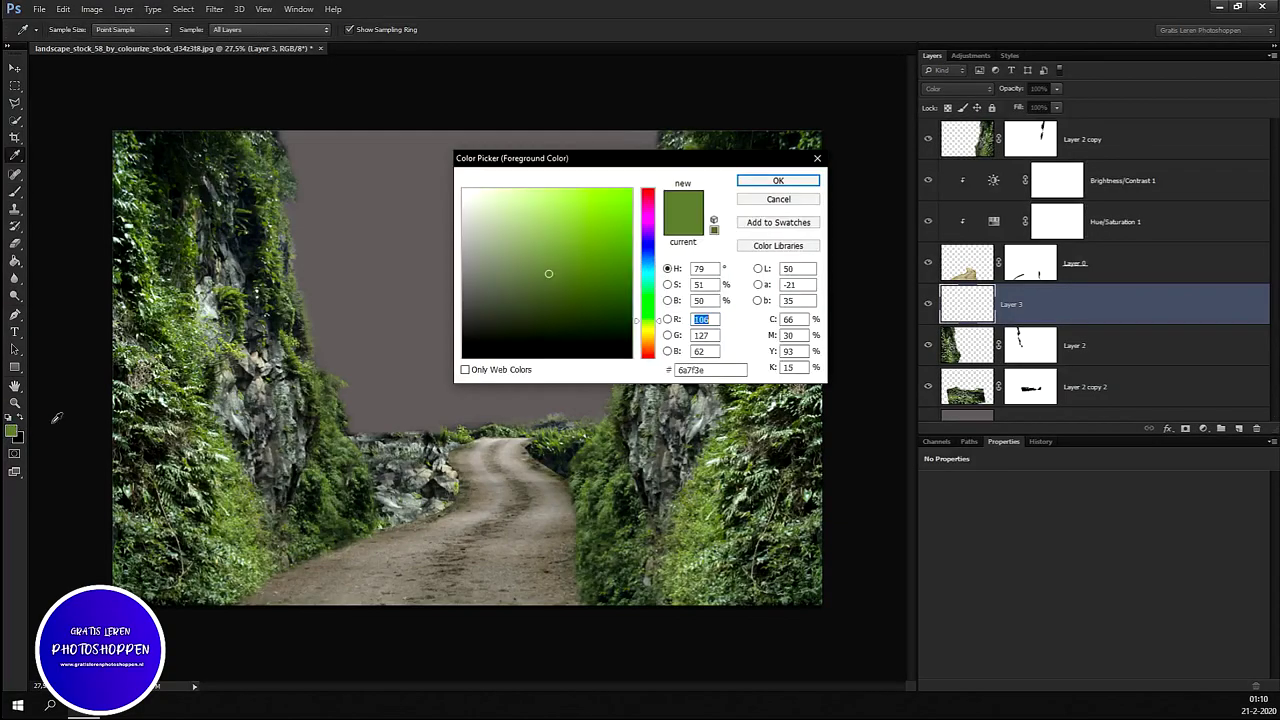
left_click_drag(549, 272, 566, 255)
left_click(778, 180)
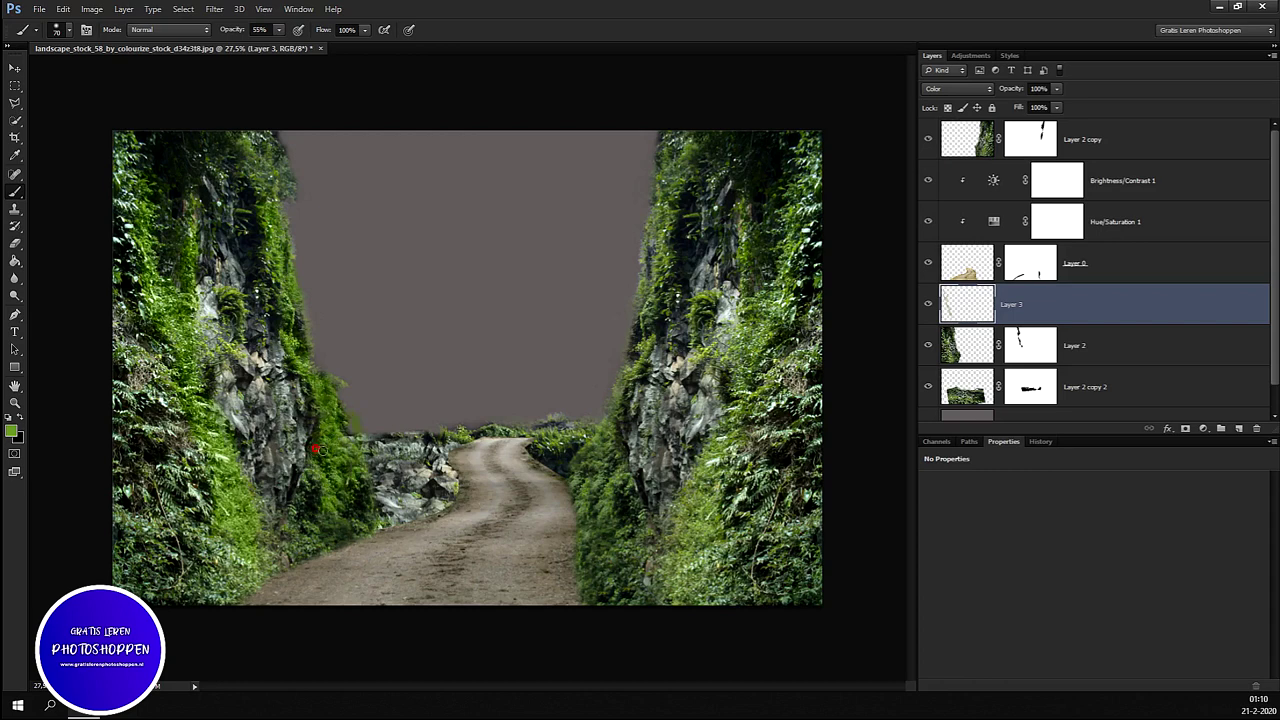
left_click(342, 448)
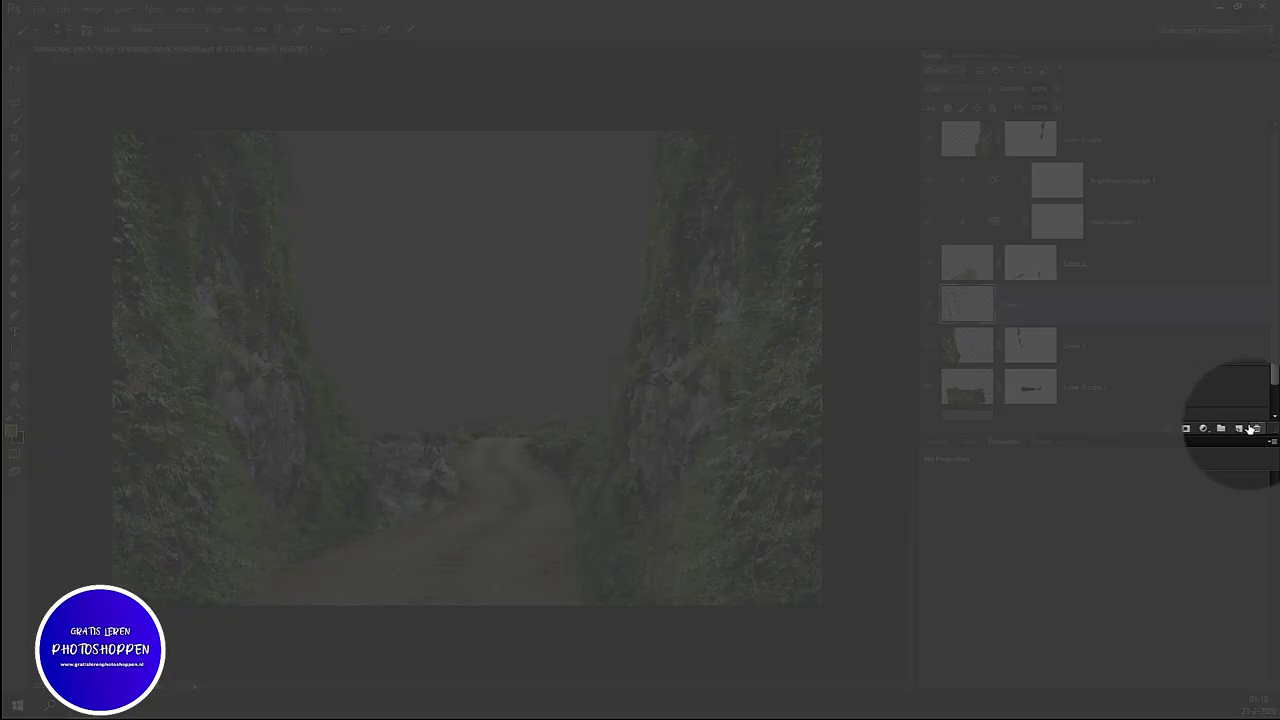
Step: Add Layer 4 in Color mode with a lightened foliage green sampled from the cliffs
left_click(1238, 428)
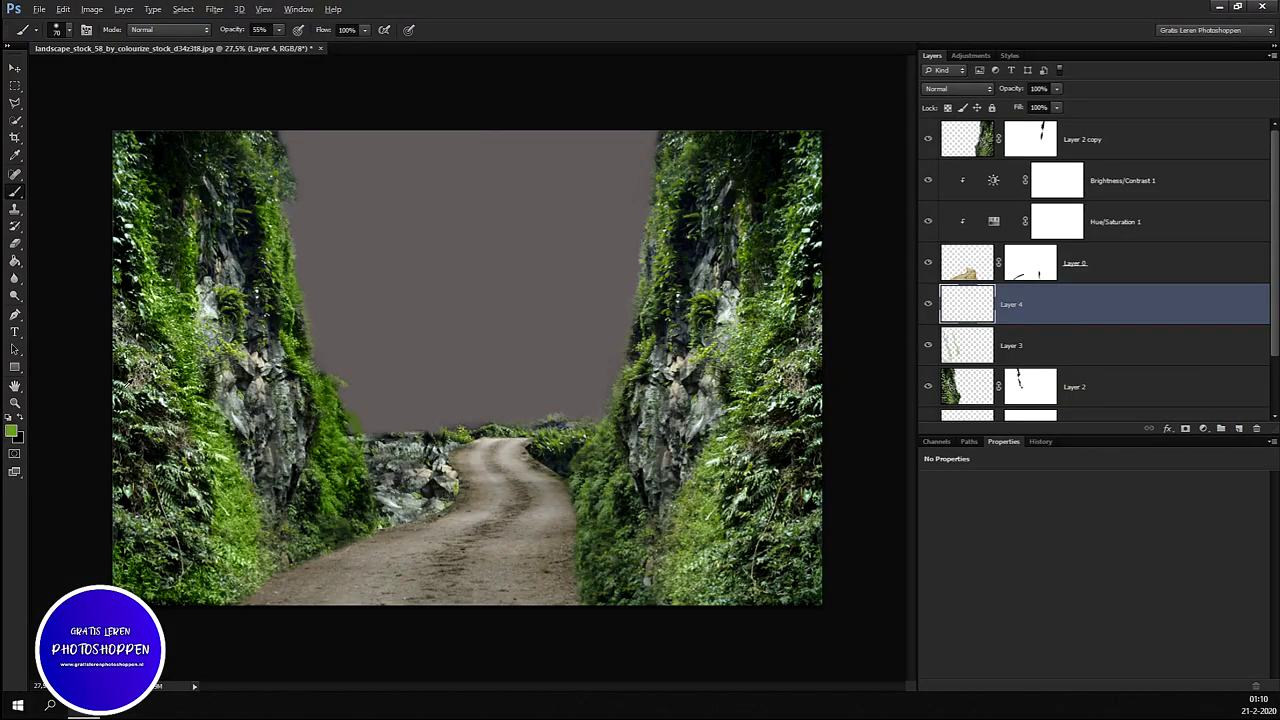
left_click(137, 394, "alt")
left_click(14, 433)
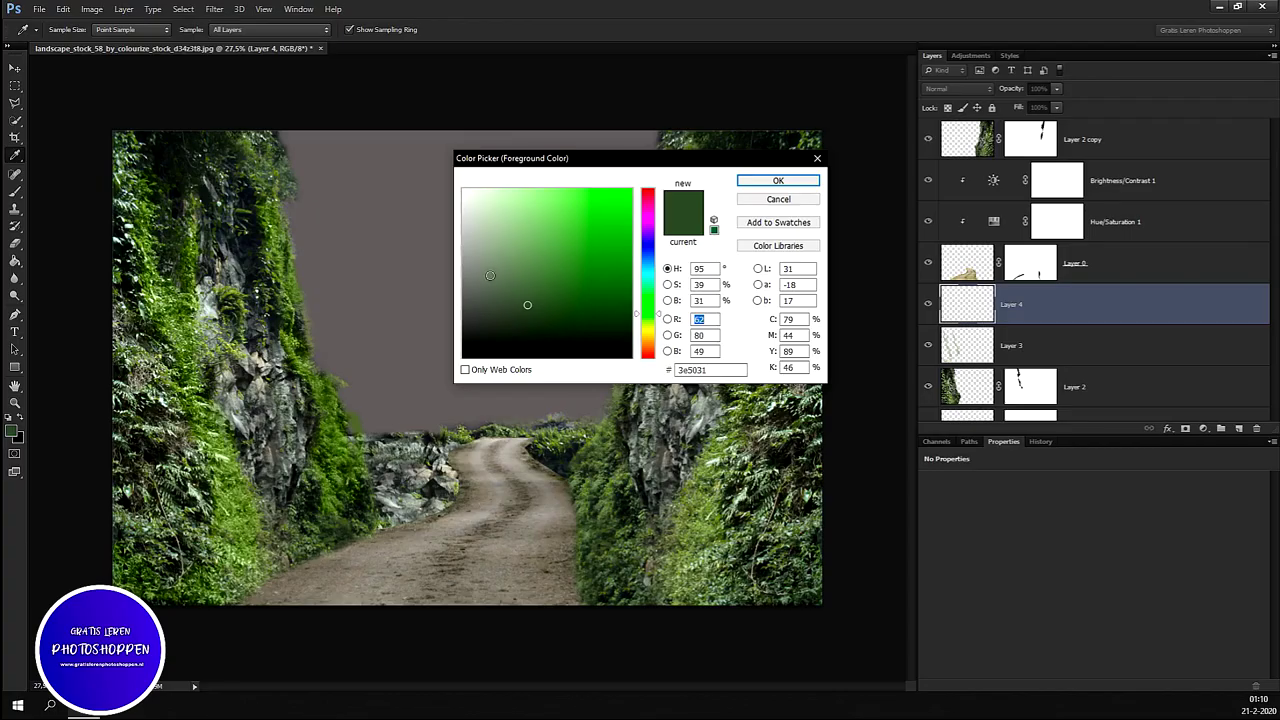
left_click_drag(526, 303, 529, 283)
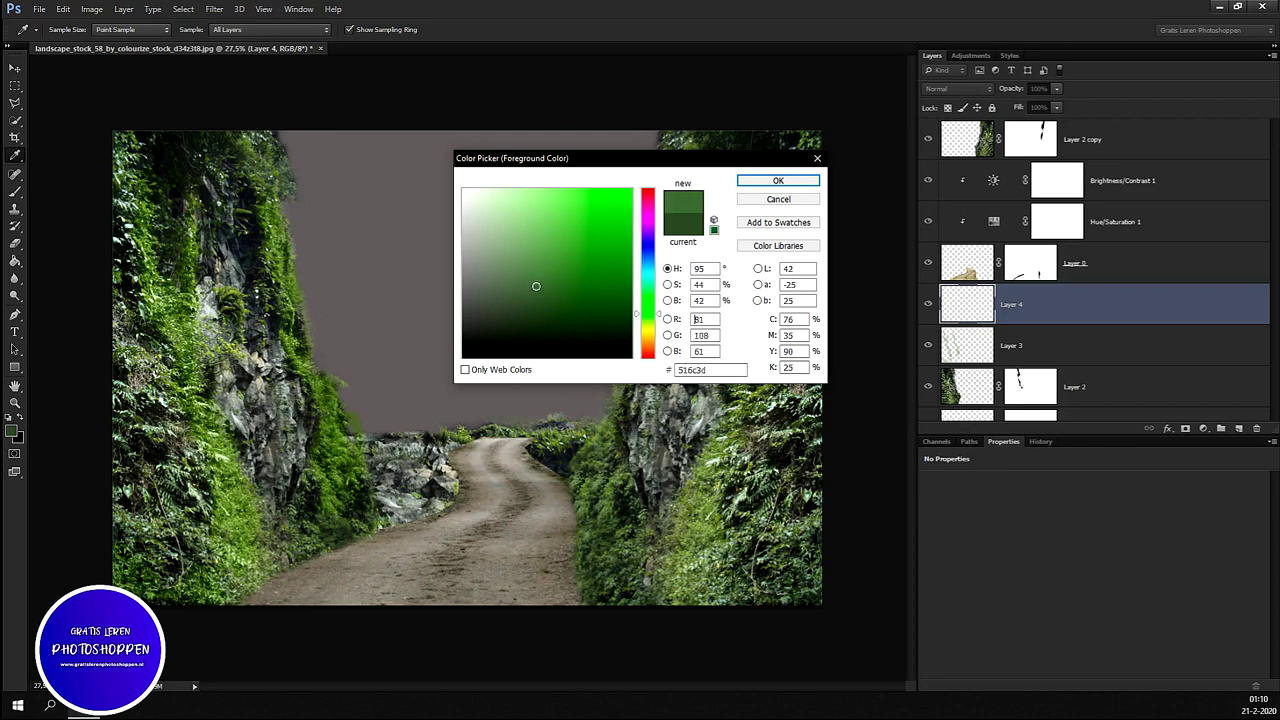
left_click_drag(530, 283, 537, 285)
left_click(770, 182)
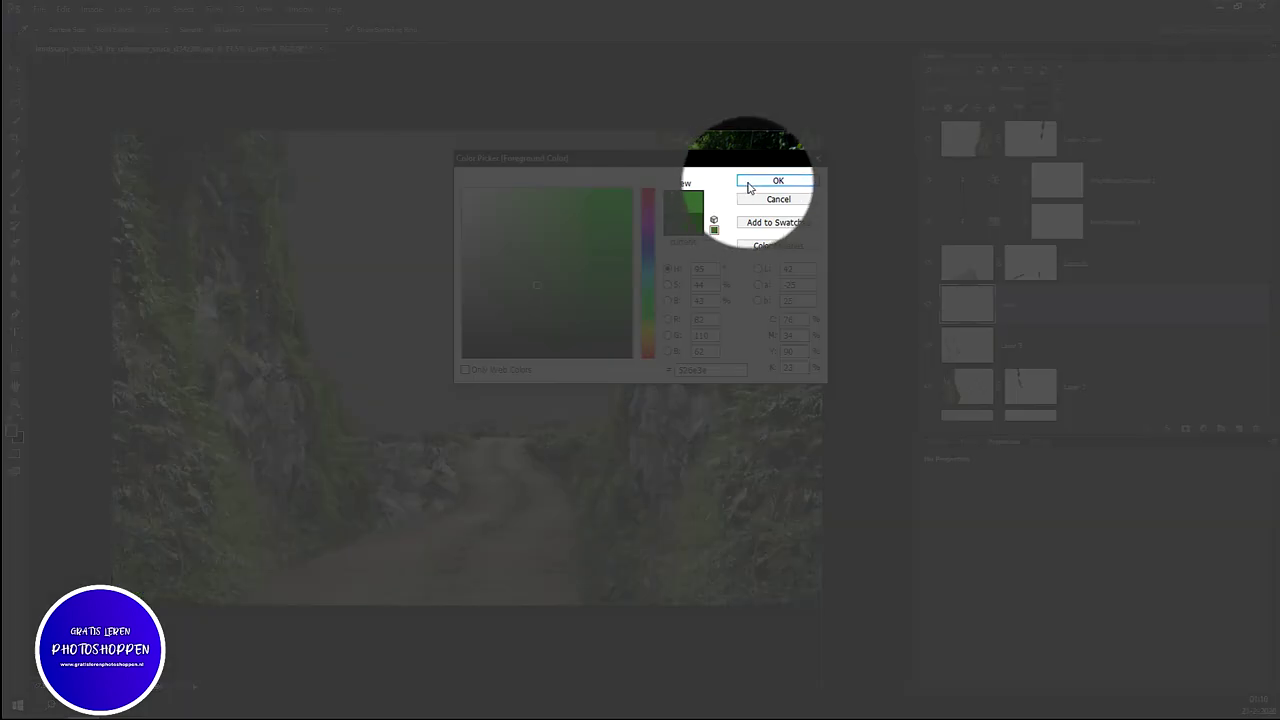
key("b")
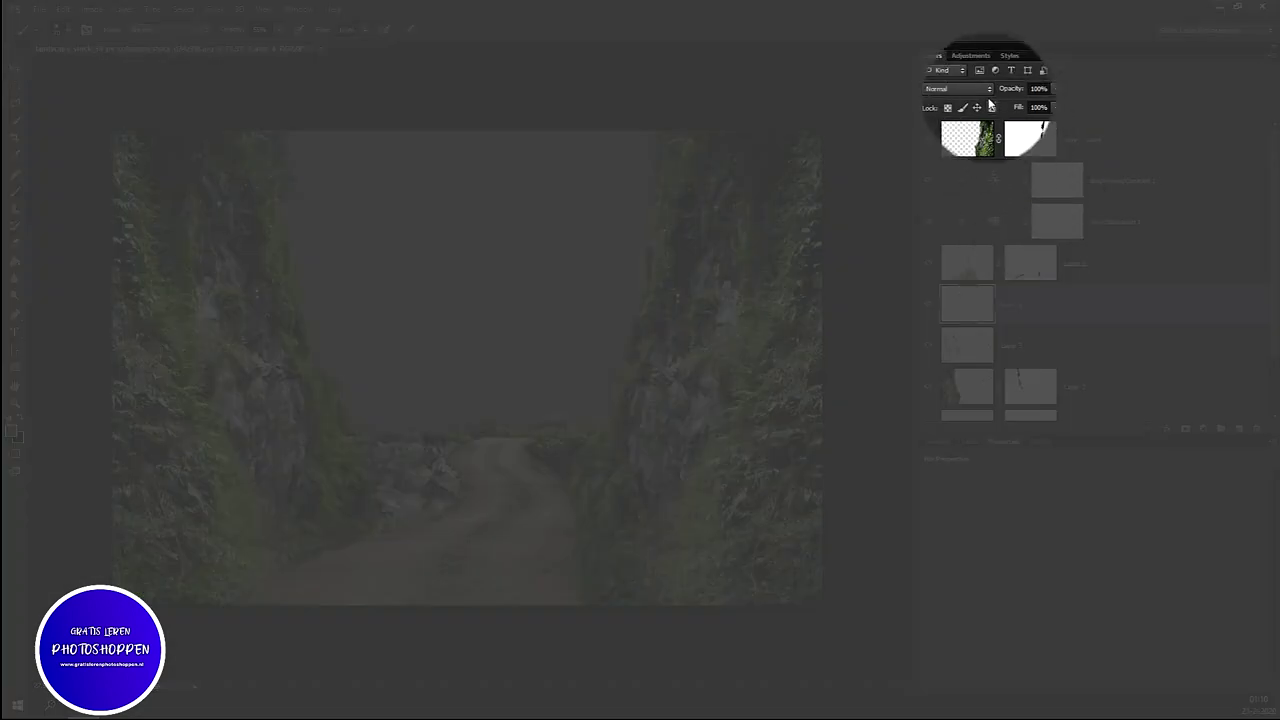
left_click(957, 88)
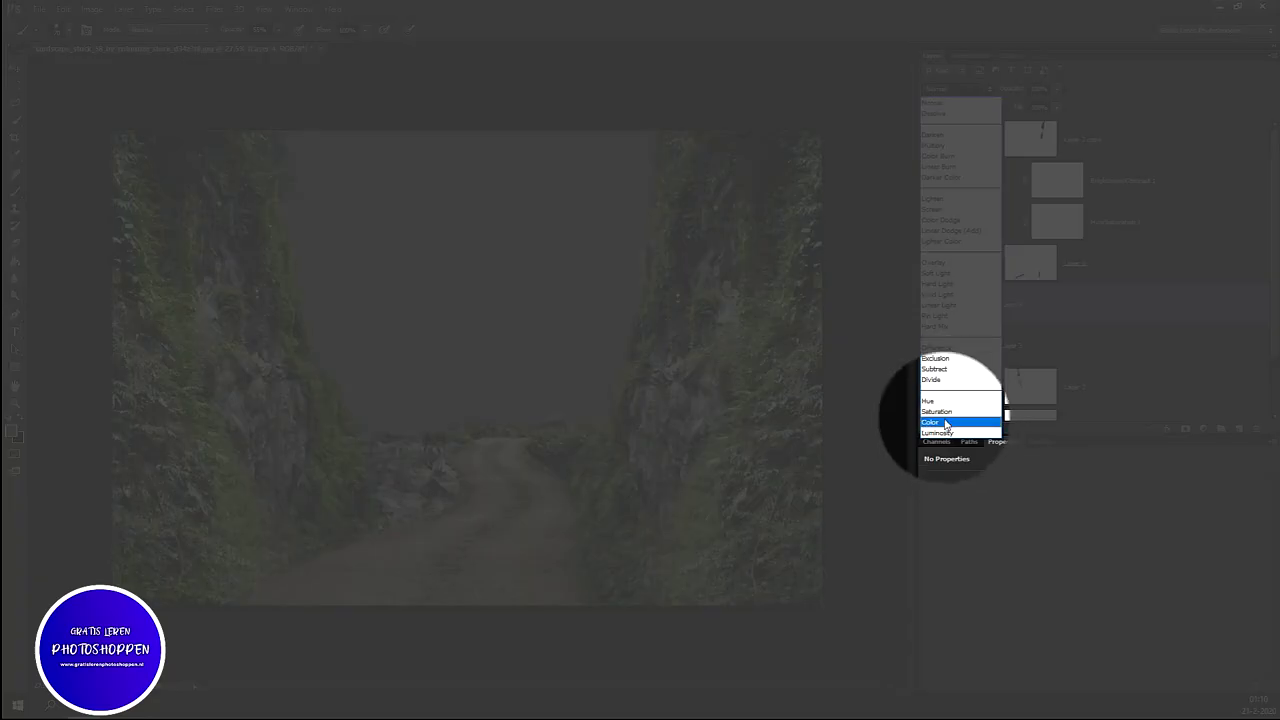
left_click(945, 424)
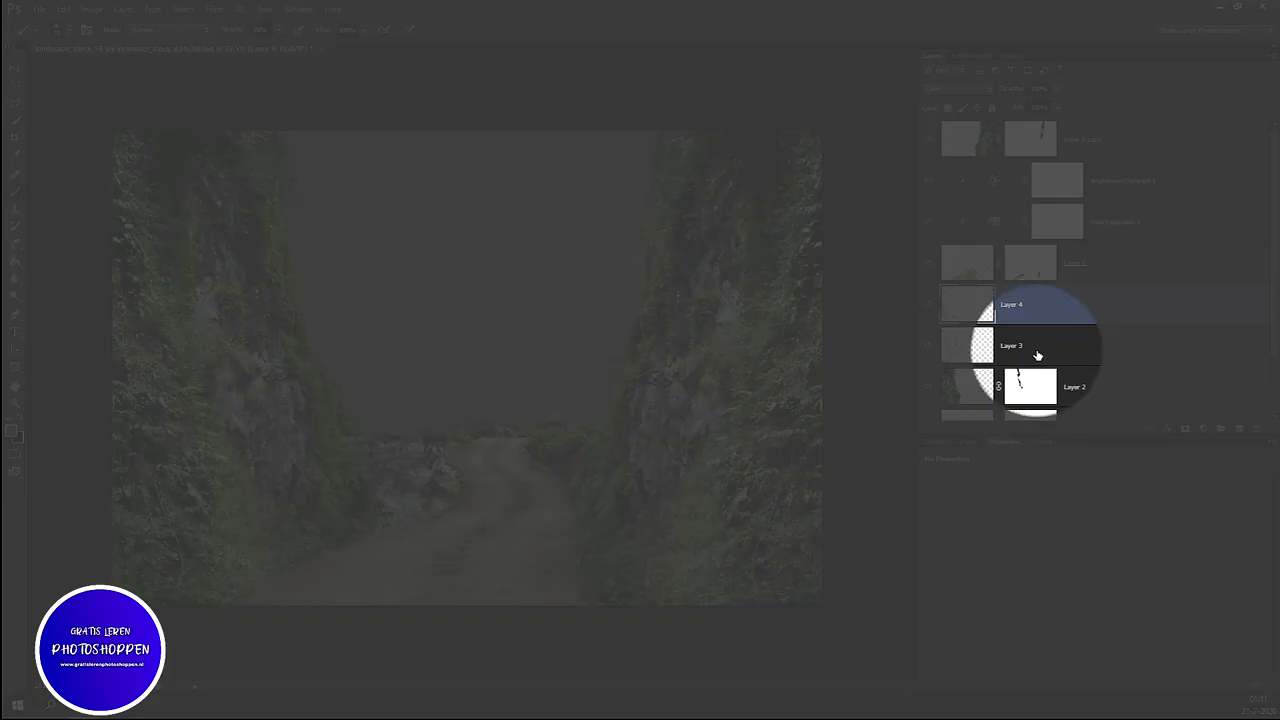
Step: Test Layer 3's opacity between 0% and 100%, settling around half
left_click(1037, 350)
left_click(1057, 91)
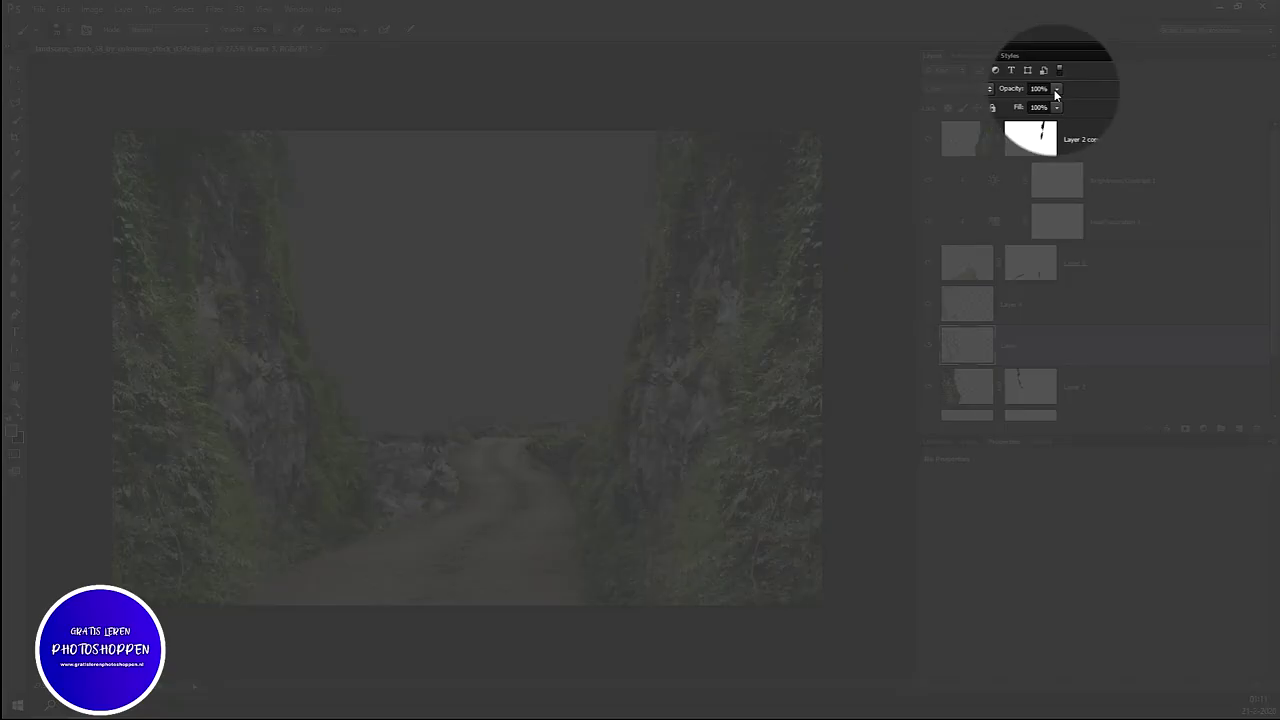
left_click_drag(1056, 104, 957, 131)
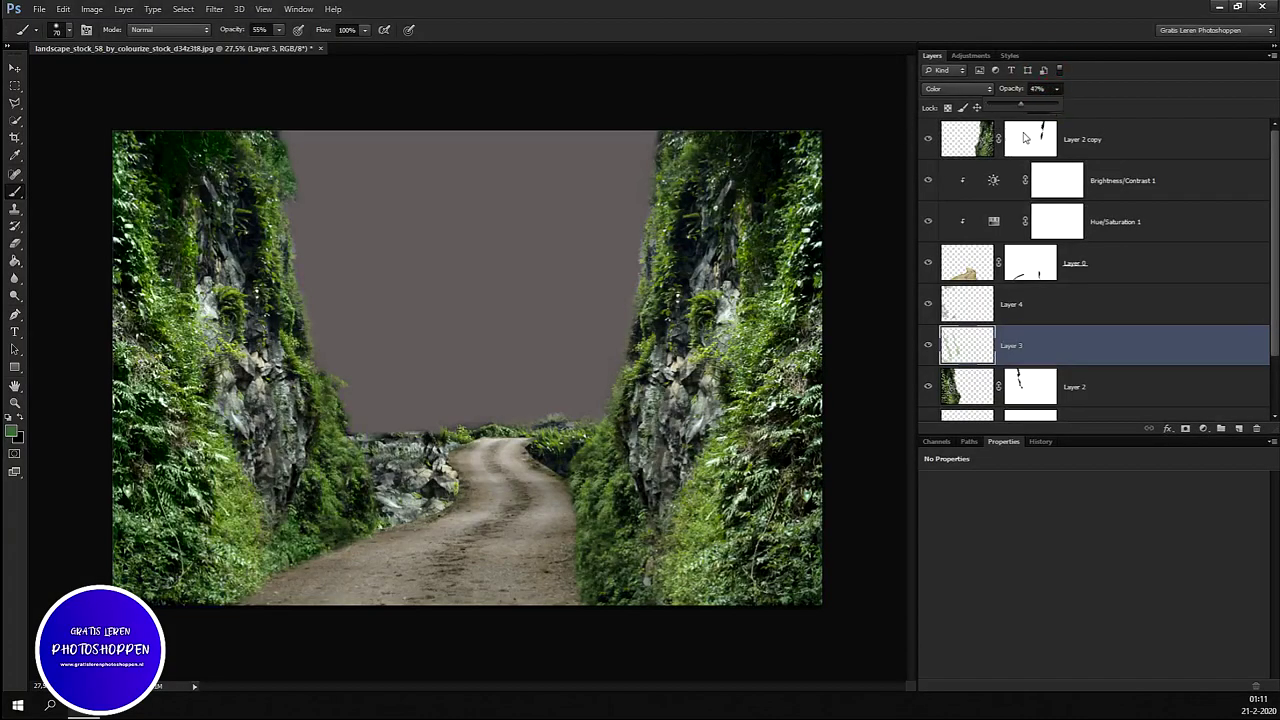
left_click_drag(900, 135, 1058, 148)
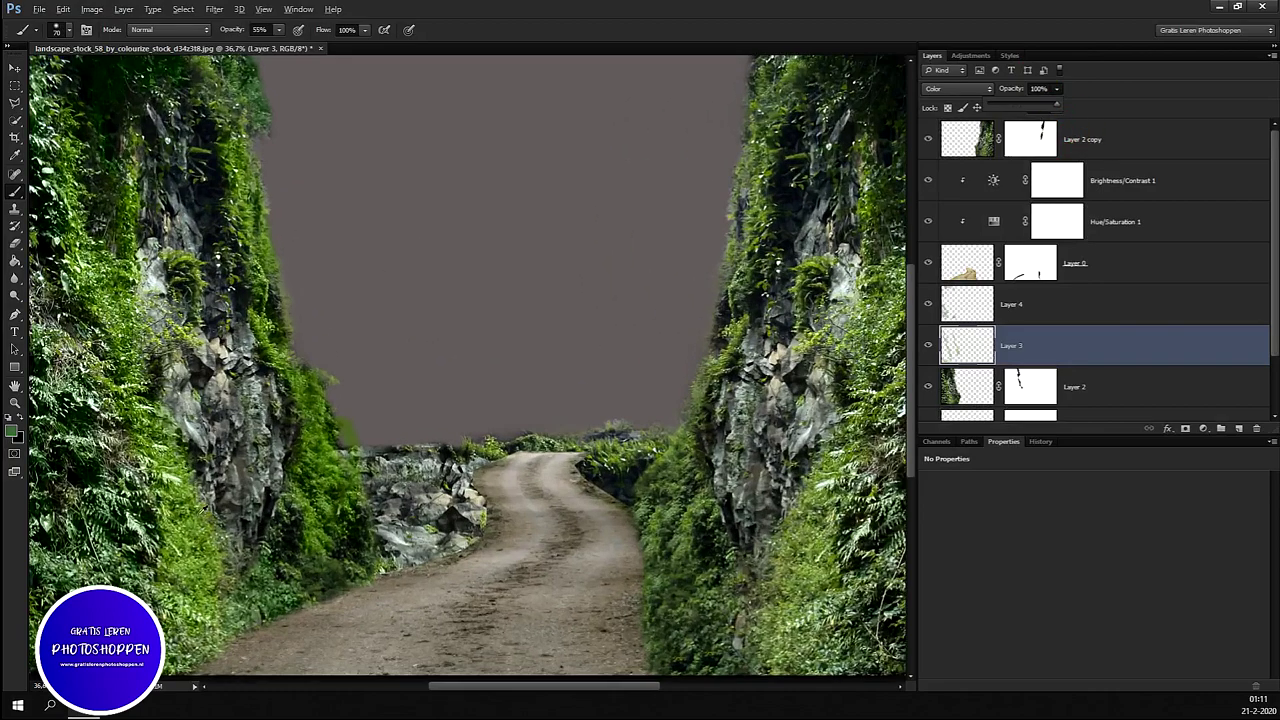
left_click_drag(246, 485, 374, 488)
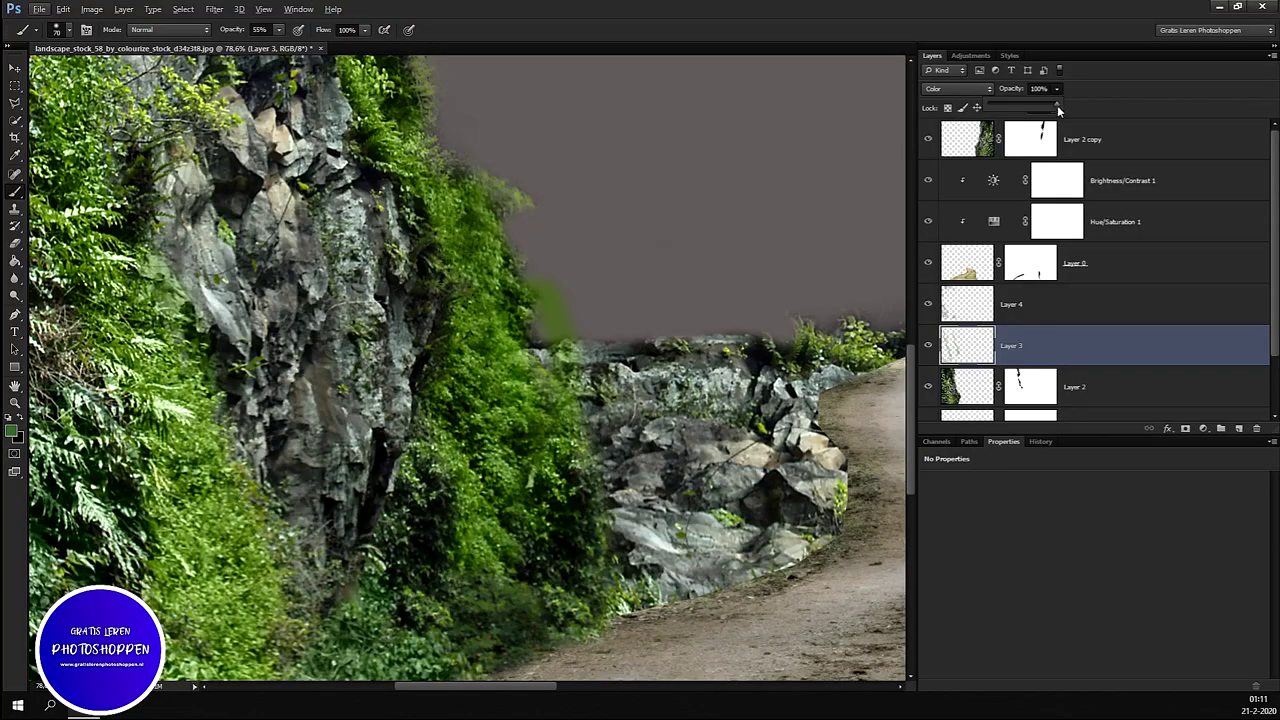
left_click_drag(1058, 106, 1027, 114)
left_click_drag(902, 118, 1110, 134)
mouse_move(1110, 139)
left_mouse_down()
mouse_move(1024, 134)
mouse_move(1036, 120)
left_mouse_up()
Step: Toggle Layer 3's visibility off and back on to compare the tint
scroll(536, 350, "down", 3)
scroll(536, 350, "down", 2)
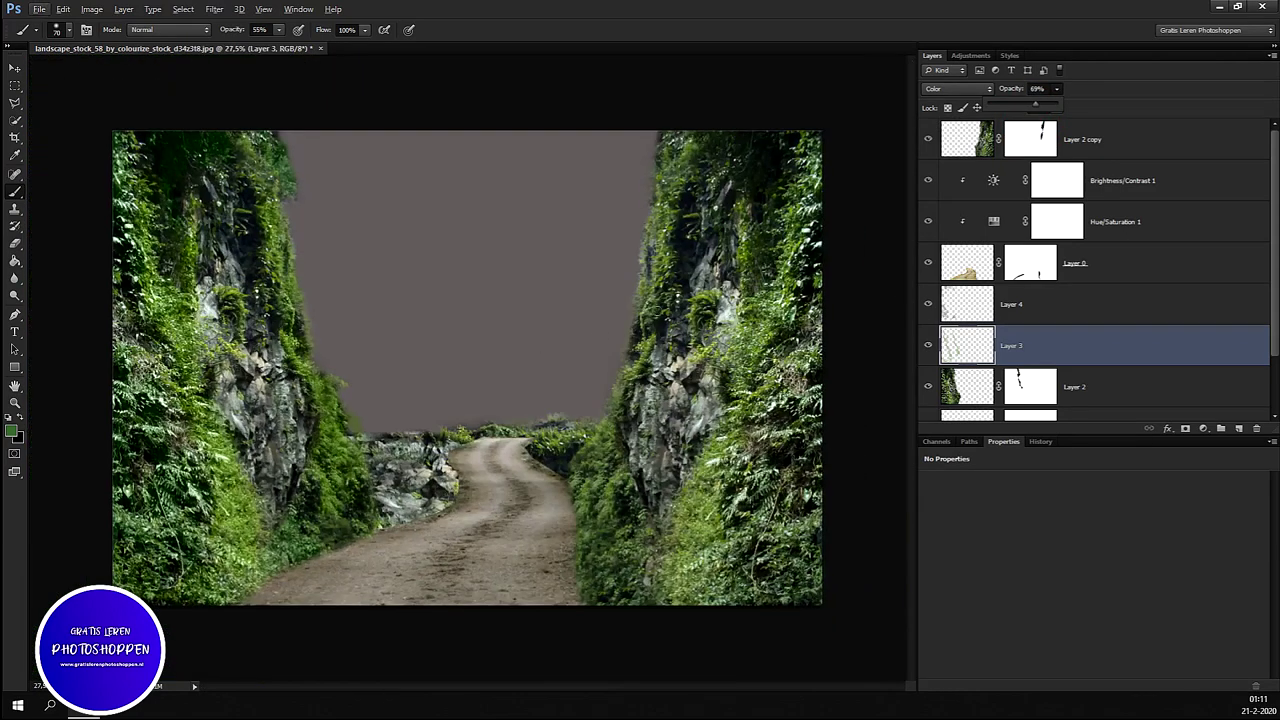
left_click(927, 346)
left_click(927, 347)
left_click(927, 346)
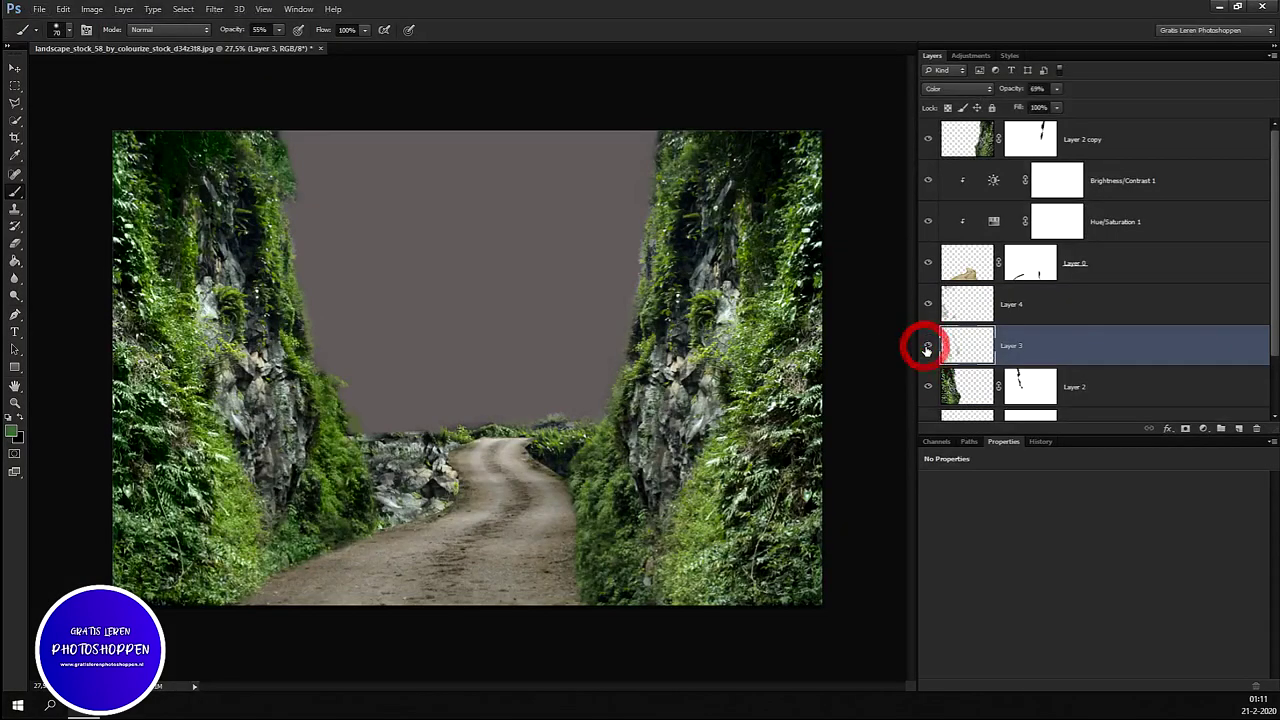
Step: Lower Layer 4's opacity to 64% and toggle it to compare the tint
left_click(972, 304)
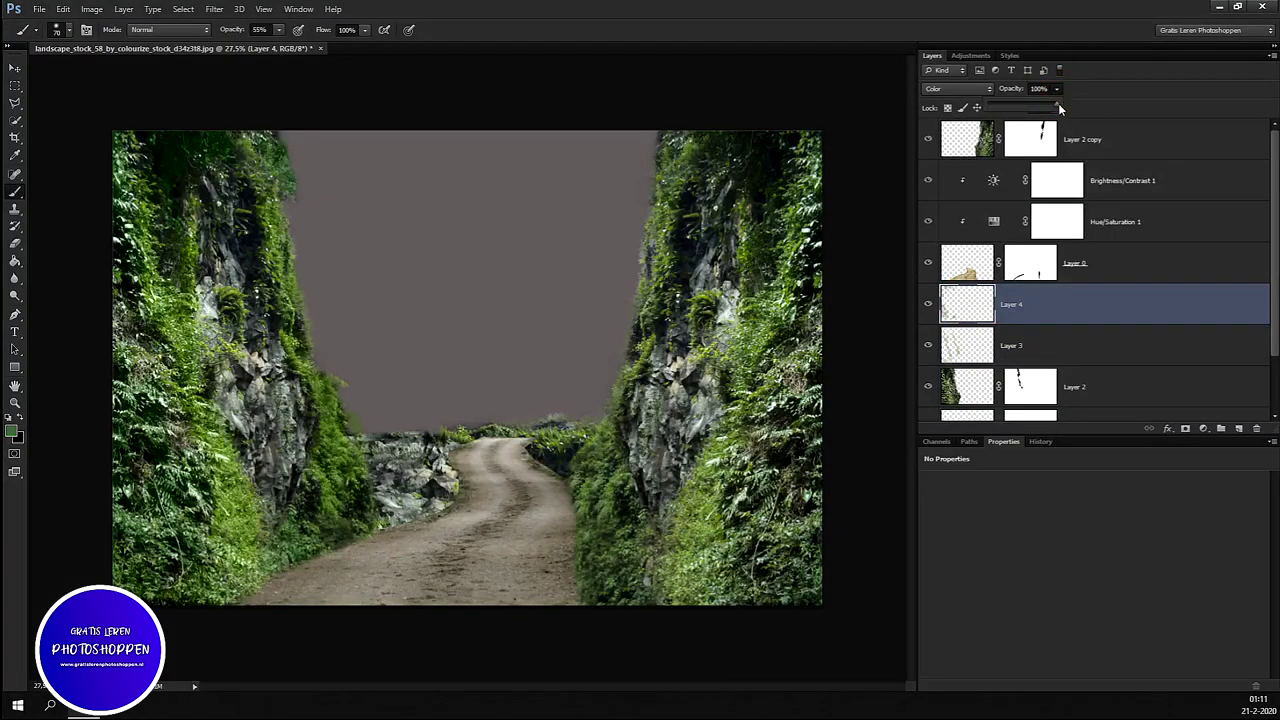
left_click_drag(1058, 103, 1034, 138)
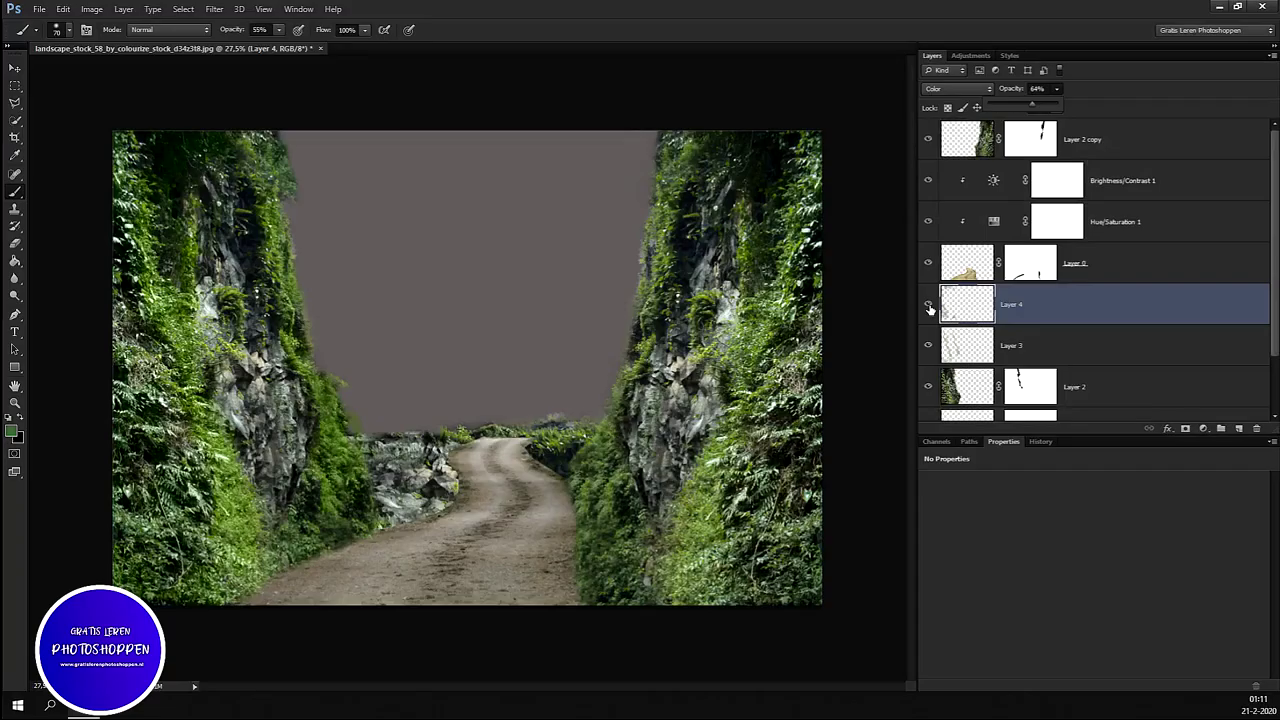
left_click(929, 306)
left_click(928, 306)
scroll(461, 478, "down", 1)
scroll(492, 510, "down", 1)
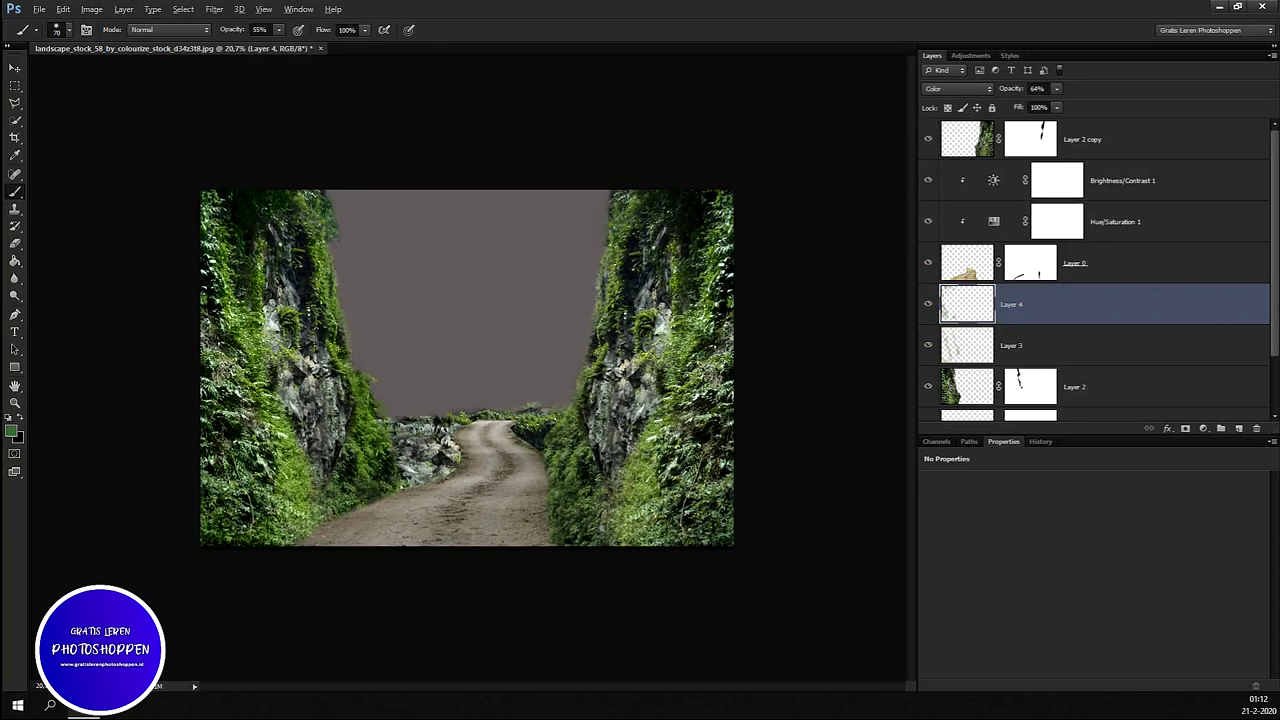
key("alt")
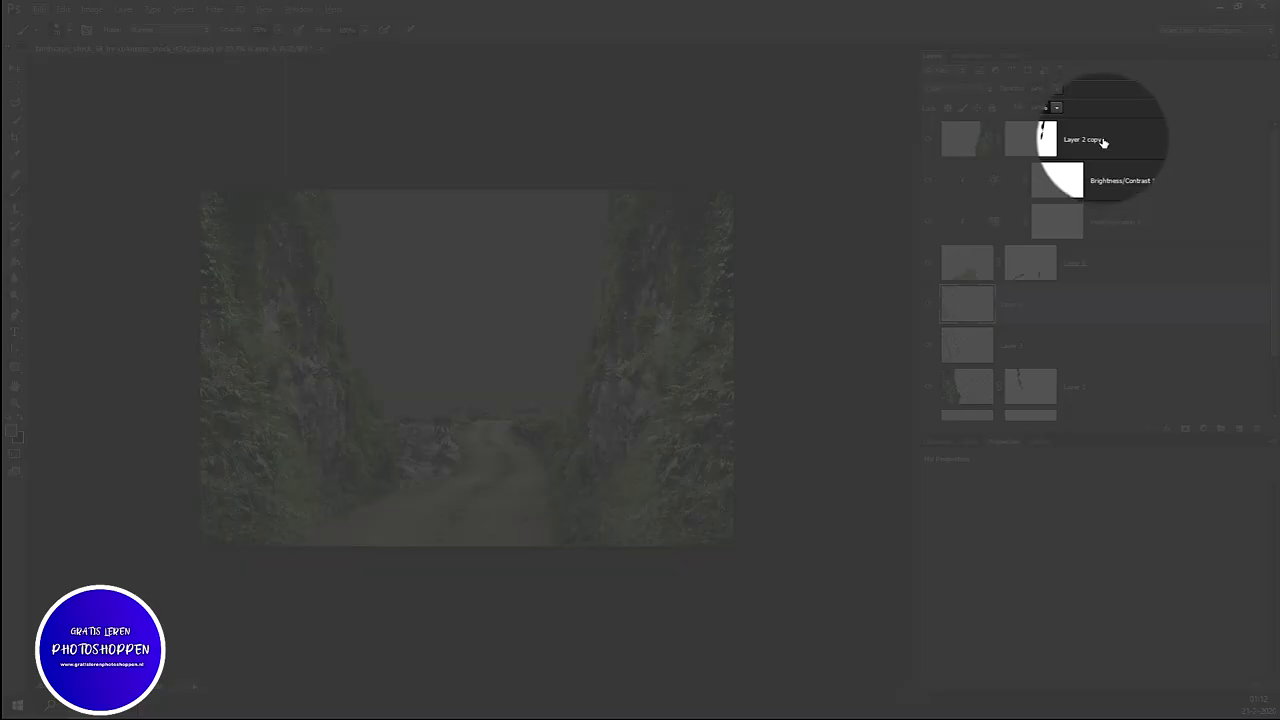
left_click(1103, 143)
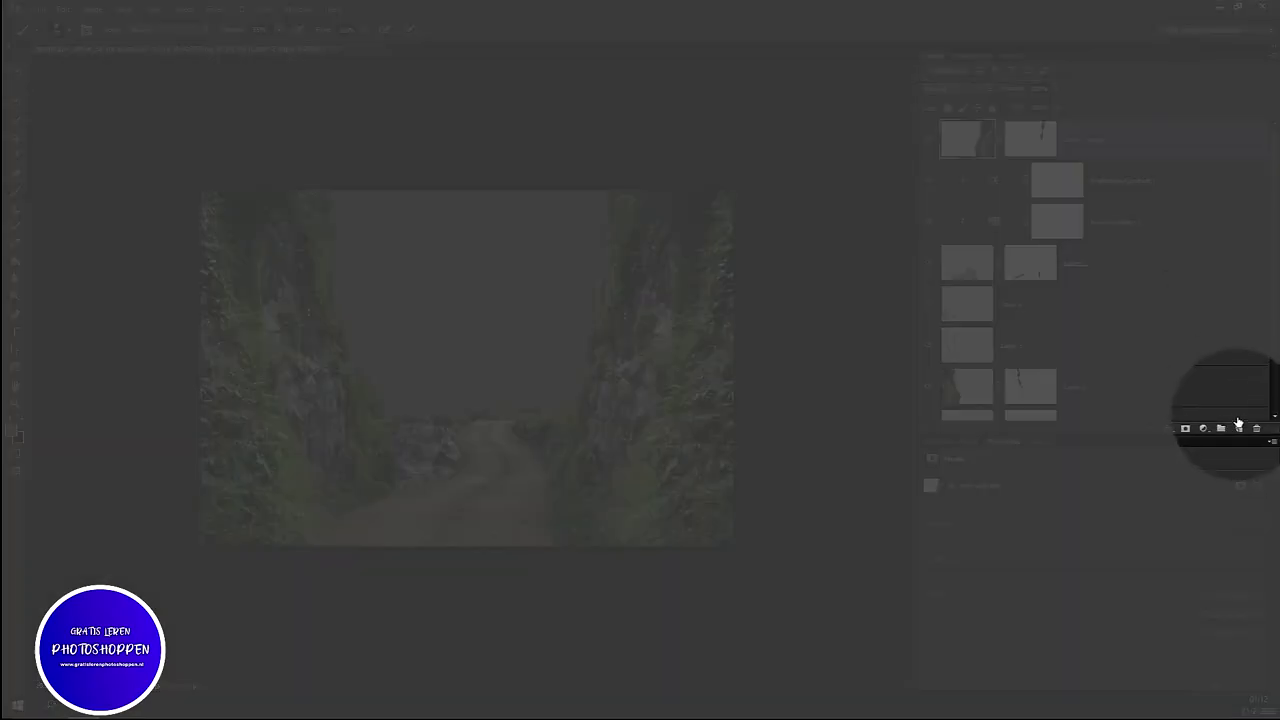
Step: Add a Color-mode Layer 5 above Layer 2 copy, paint tint, then add Layer 6
left_click(1238, 428)
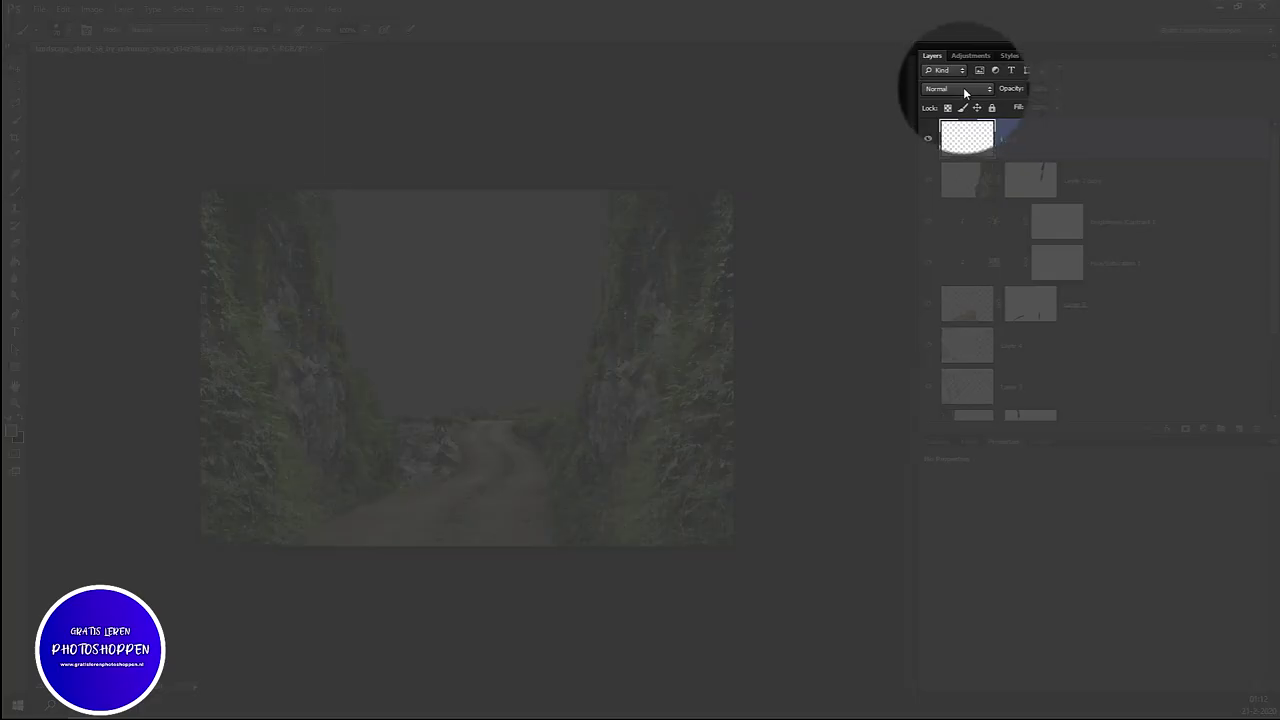
left_click(957, 88)
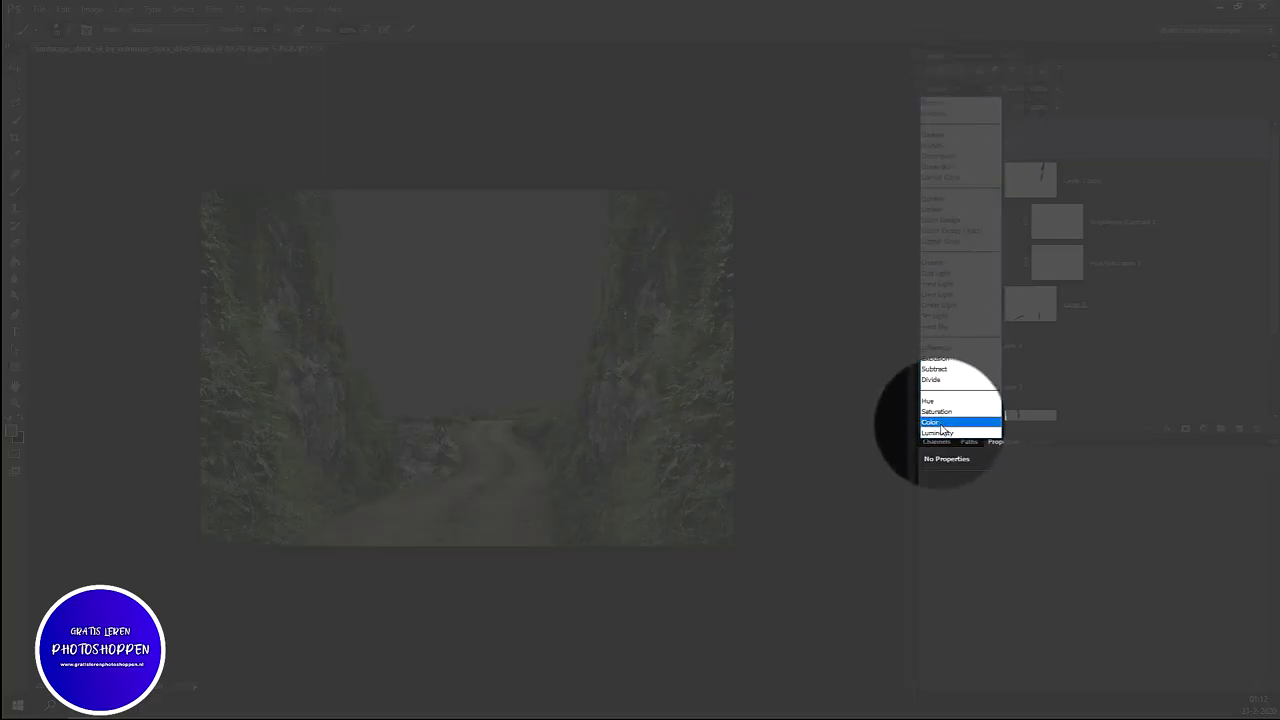
left_click(941, 423)
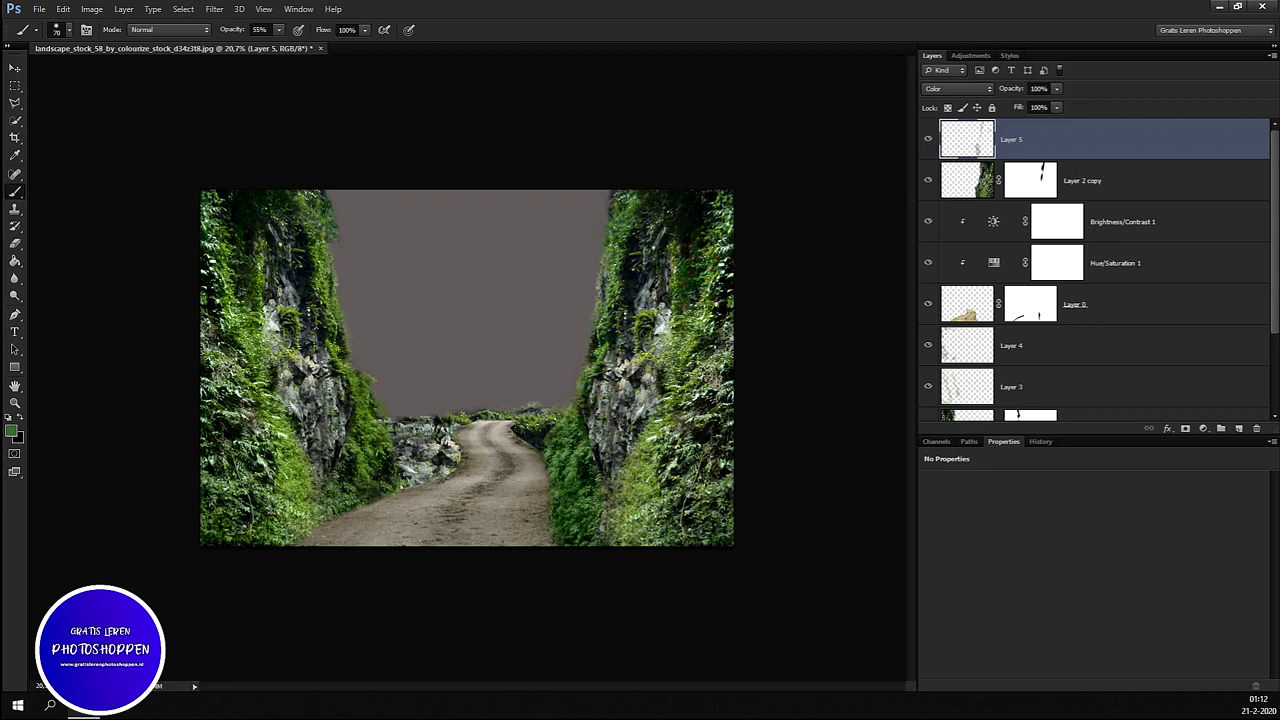
left_click(1238, 428)
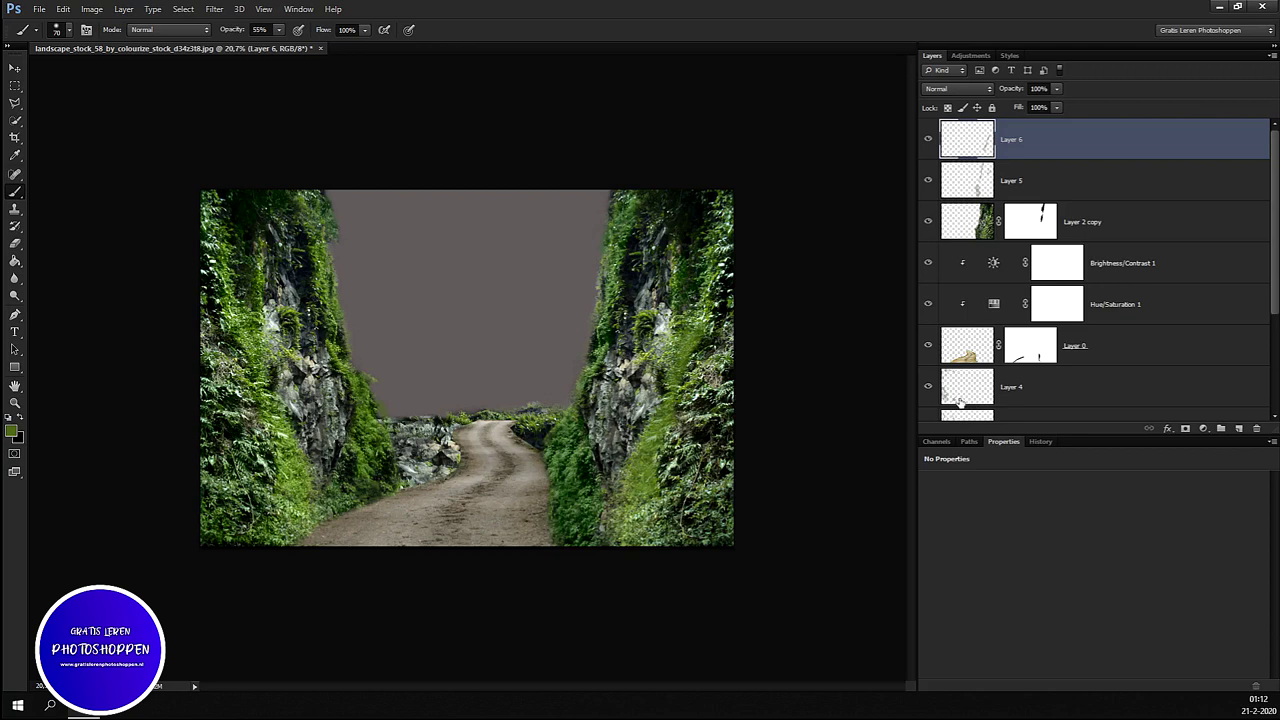
Step: Add Layer 7 in Color mode, painting sampled dark grass green over the right cliff
left_click(1240, 428)
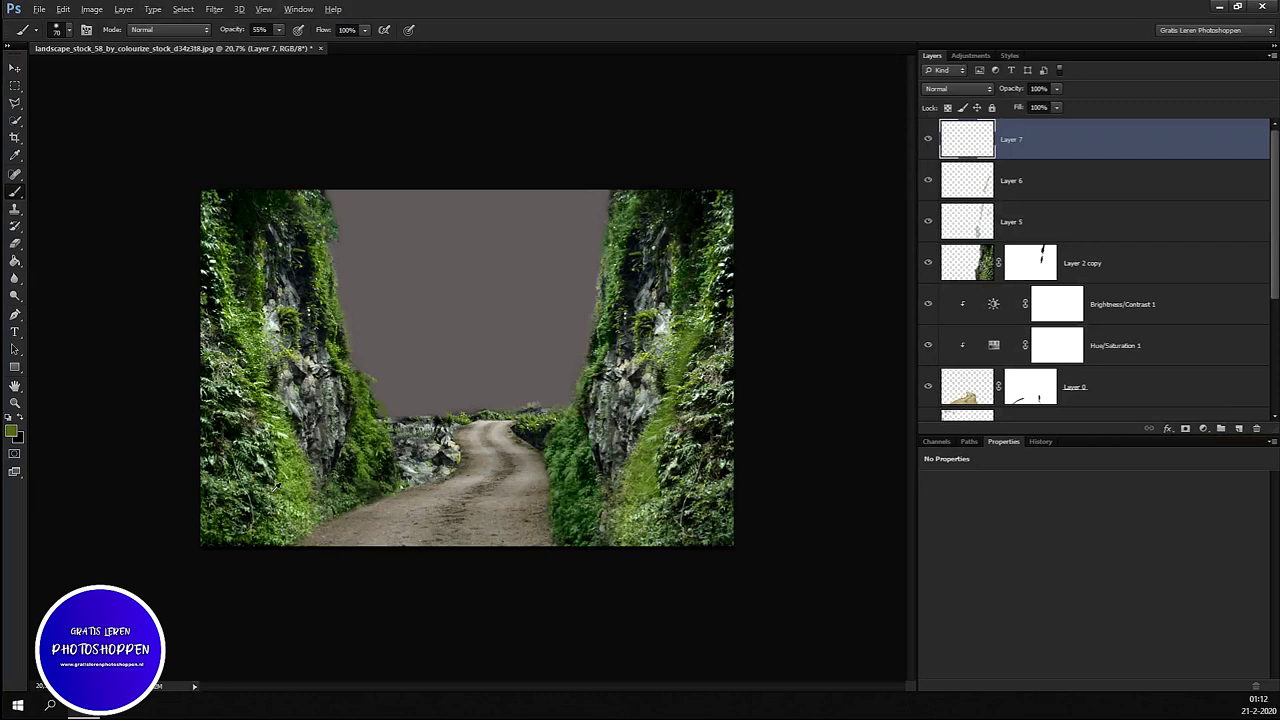
left_click(236, 512, "alt")
mouse_move(734, 510)
left_mouse_down()
mouse_move(706, 388)
mouse_move(674, 437)
mouse_move(718, 378)
mouse_move(727, 188)
left_mouse_up()
mouse_move(712, 300)
left_mouse_down()
mouse_move(662, 500)
mouse_move(635, 538)
mouse_move(653, 550)
left_mouse_up()
left_click_drag(672, 466, 690, 476)
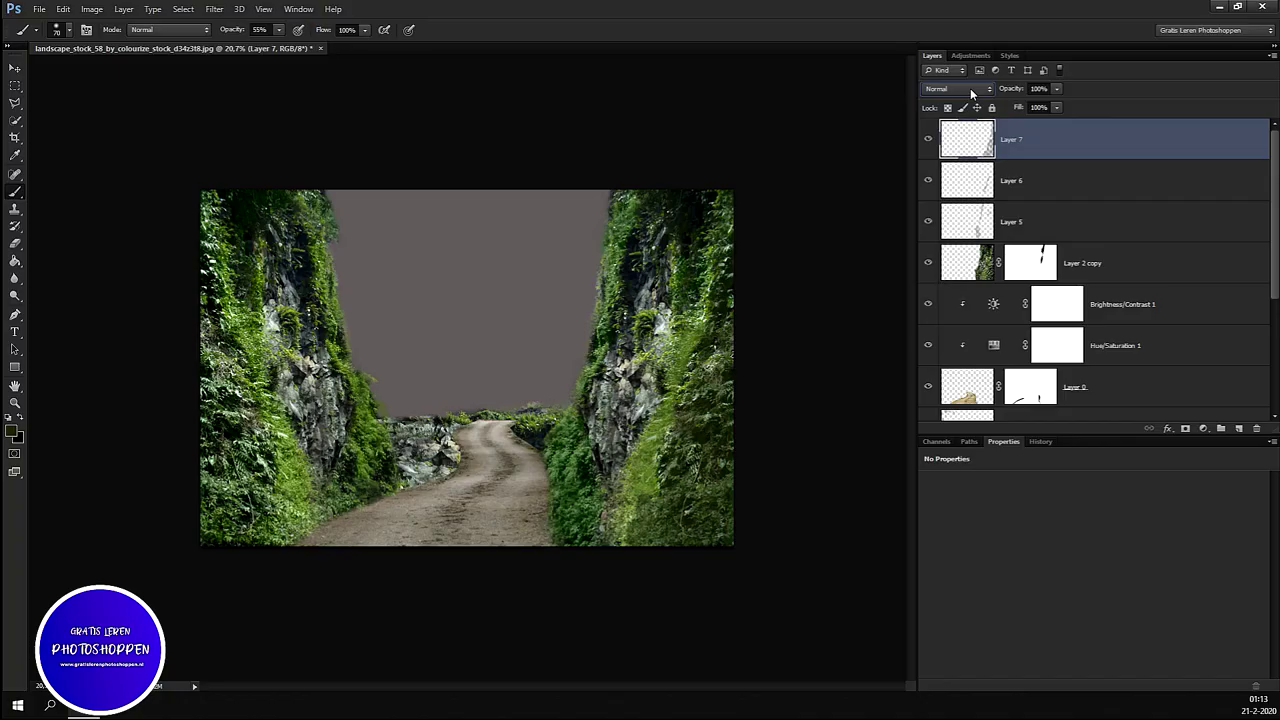
left_click(970, 88)
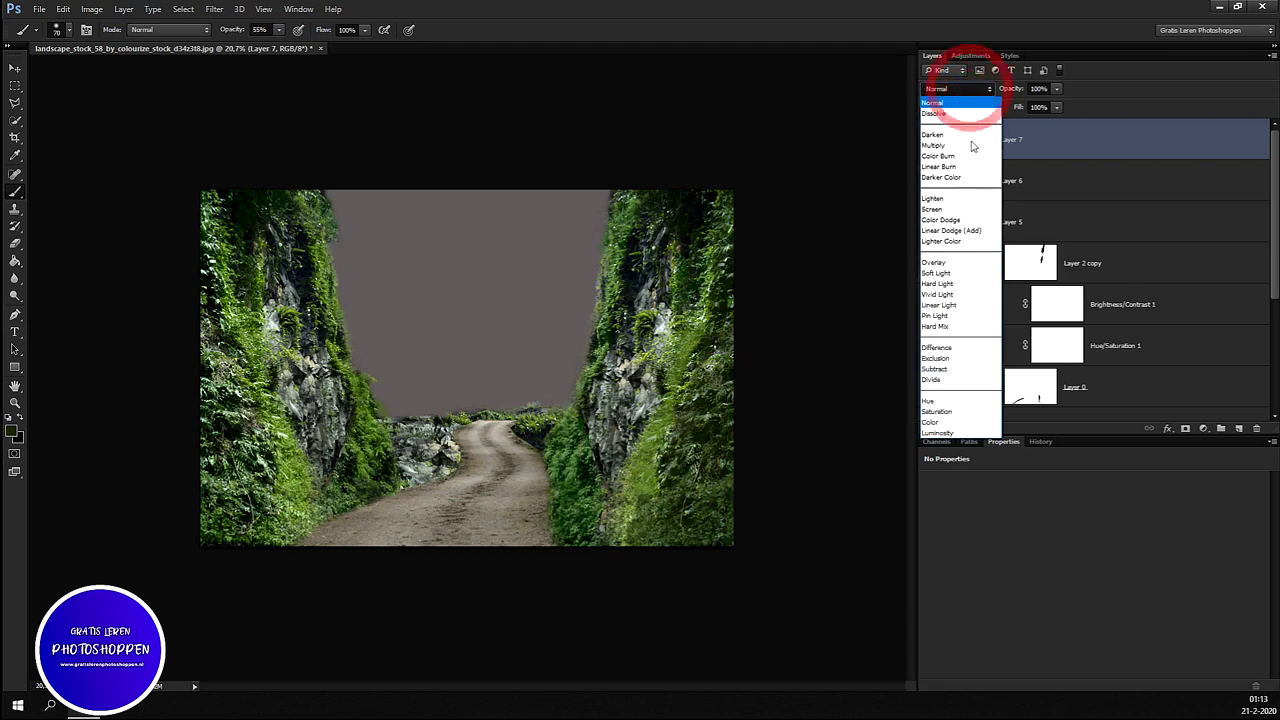
left_click(953, 422)
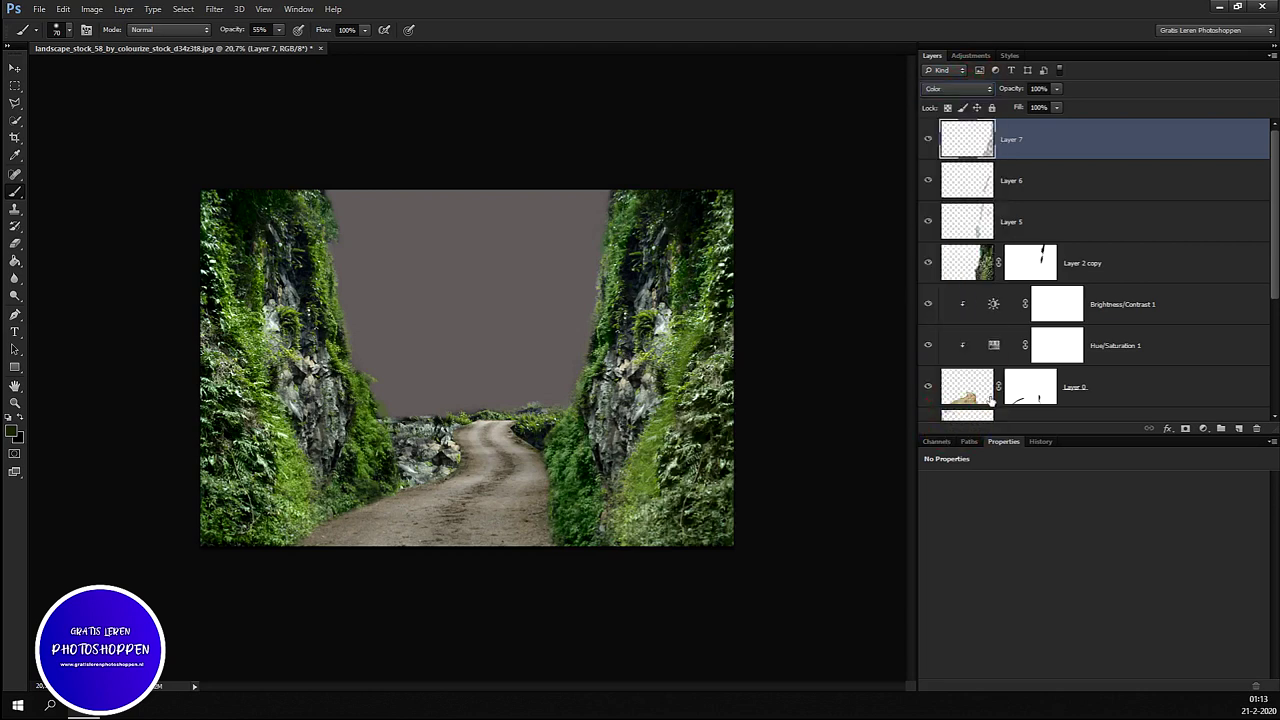
Step: Set Layer 6's blend mode to Color
left_click(1048, 180)
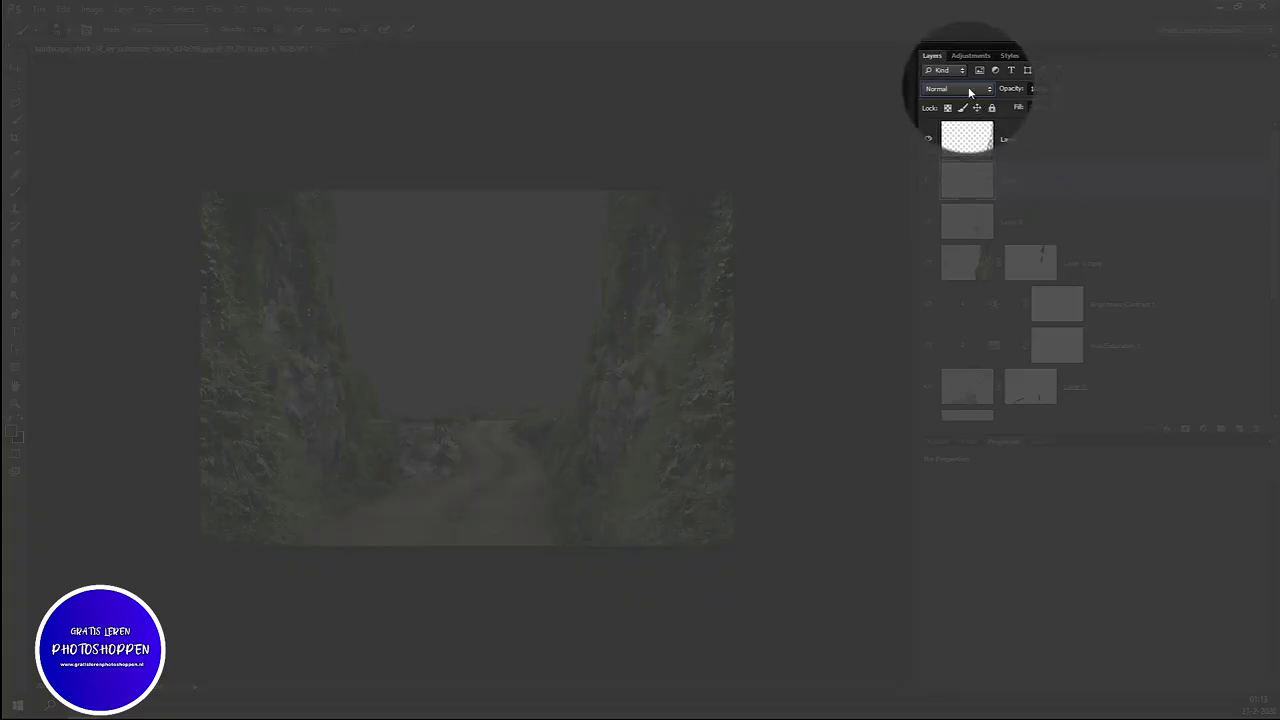
left_click(965, 88)
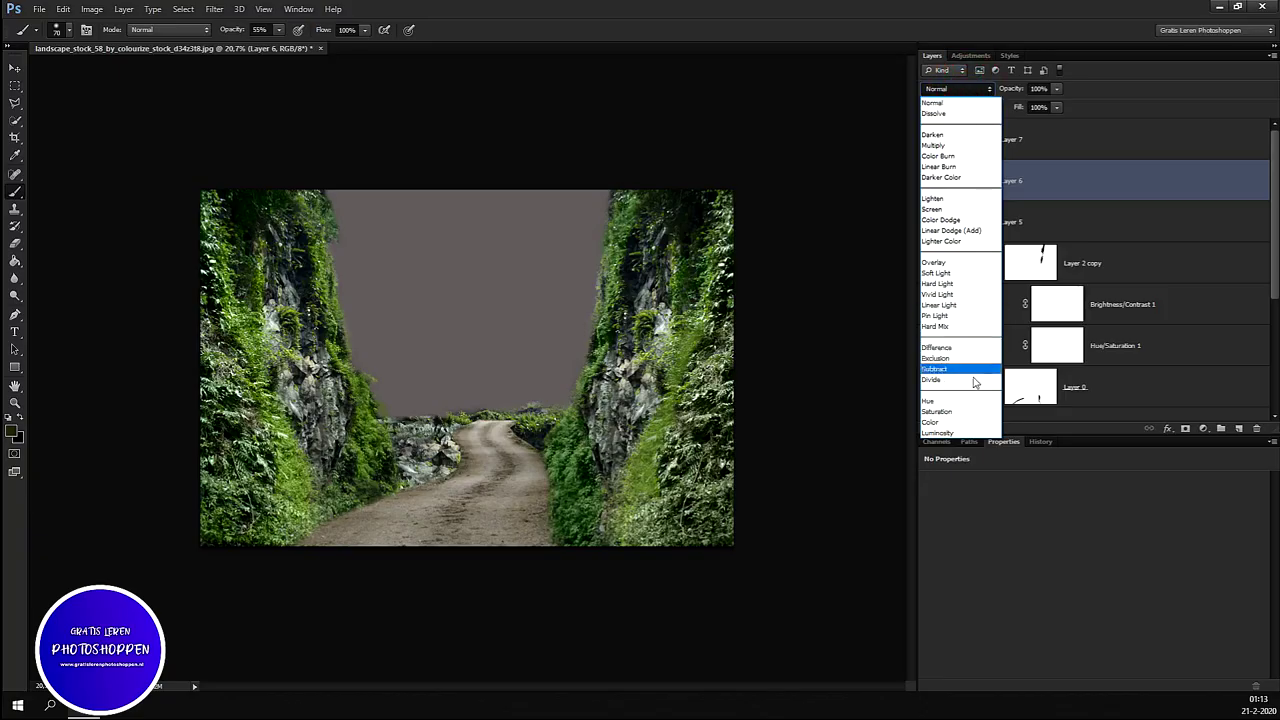
left_click(965, 422)
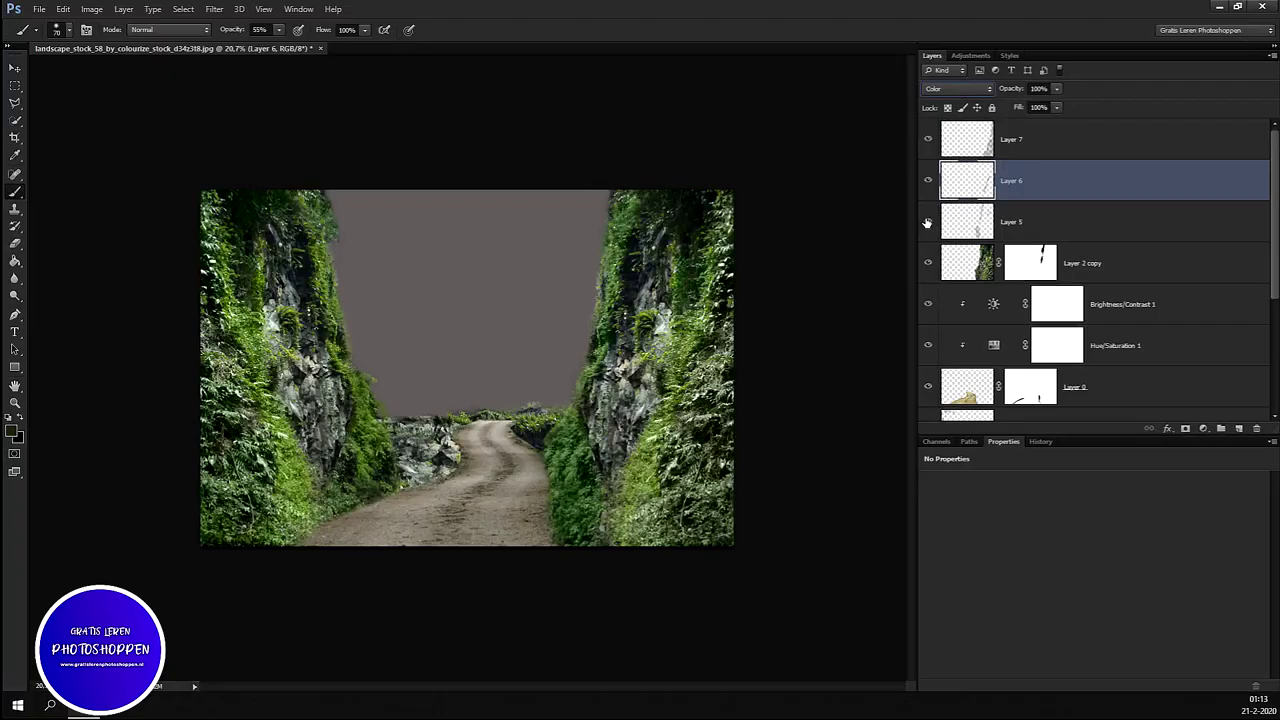
Step: Reduce Layer 5's opacity to 47%
left_click(927, 222)
left_click(966, 224)
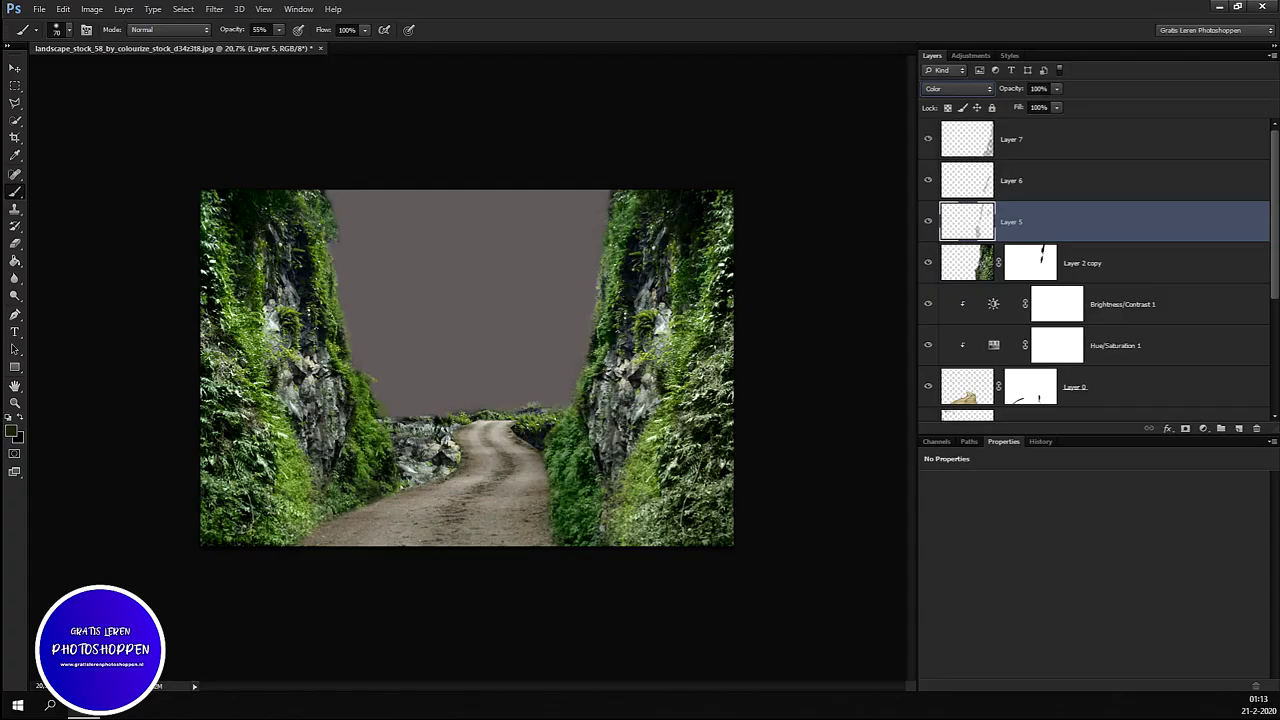
left_click(1059, 89)
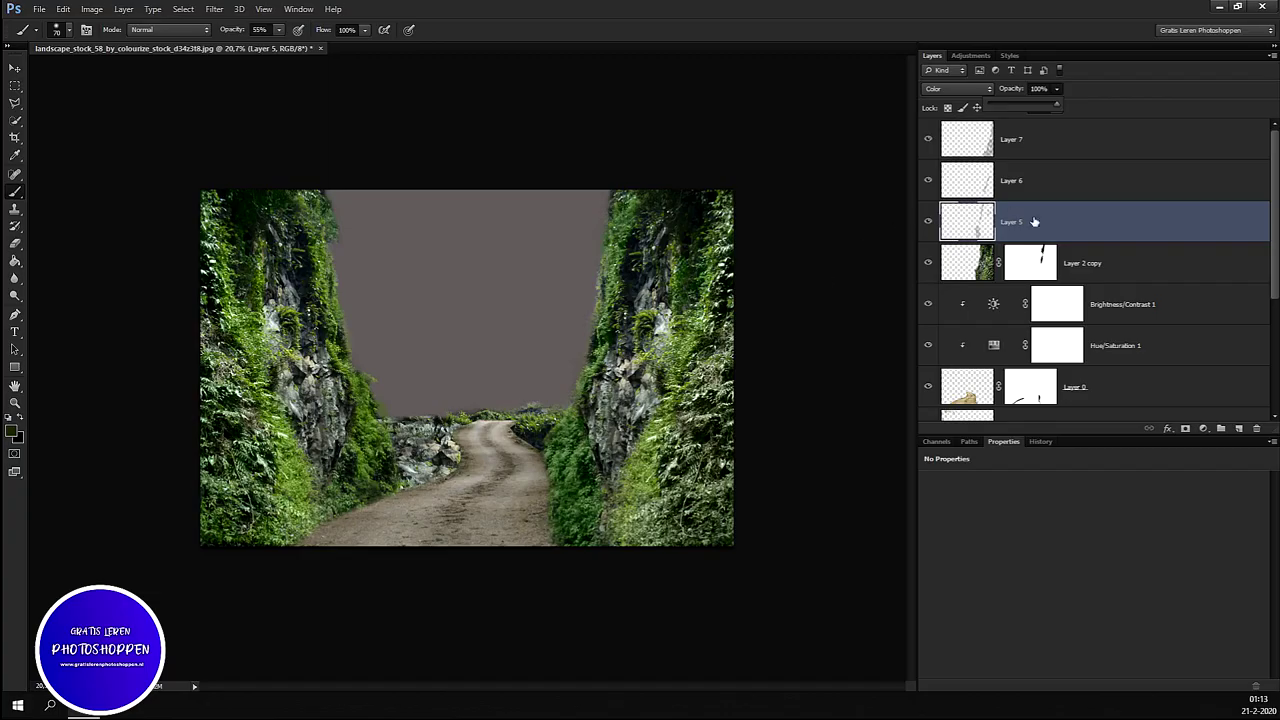
mouse_move(1058, 104)
left_mouse_down()
mouse_move(995, 134)
mouse_move(1010, 140)
left_mouse_up()
left_click_drag(1012, 140, 1021, 139)
scroll(1084, 208, "down", 3)
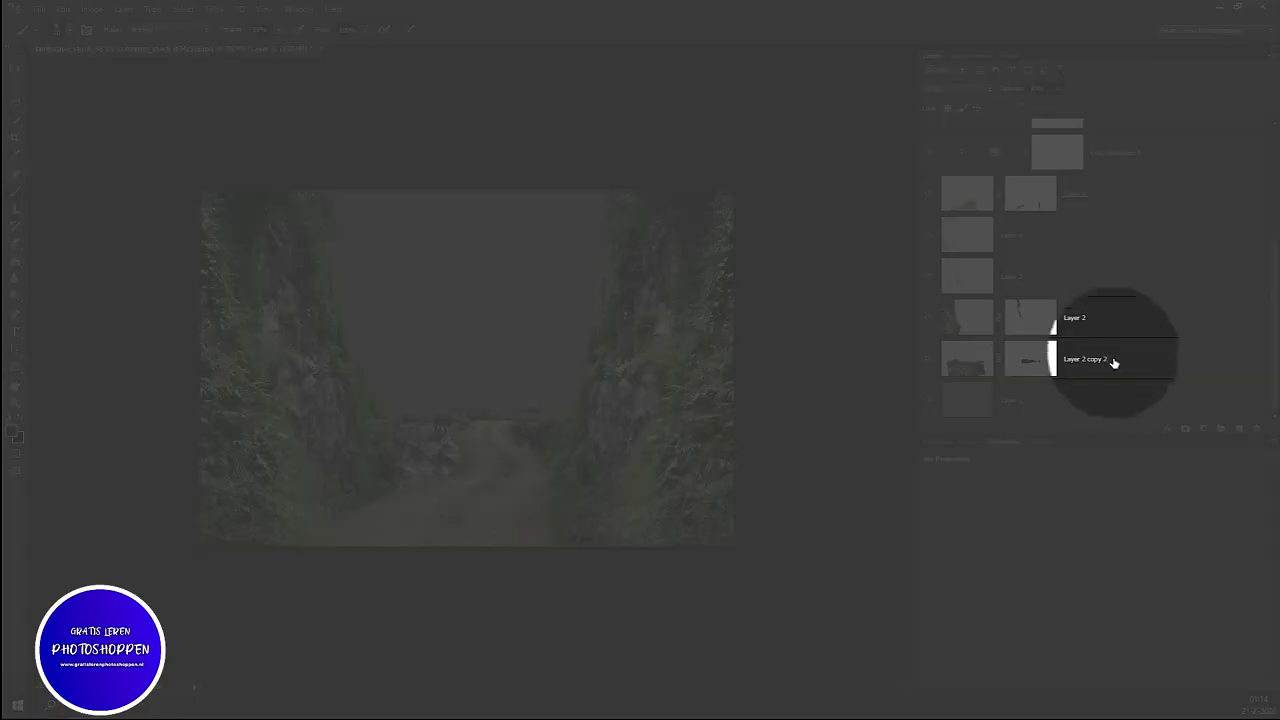
Step: Free-transform Layer 2 copy 2 upward so its rocks fill the road's end
left_click(1111, 366)
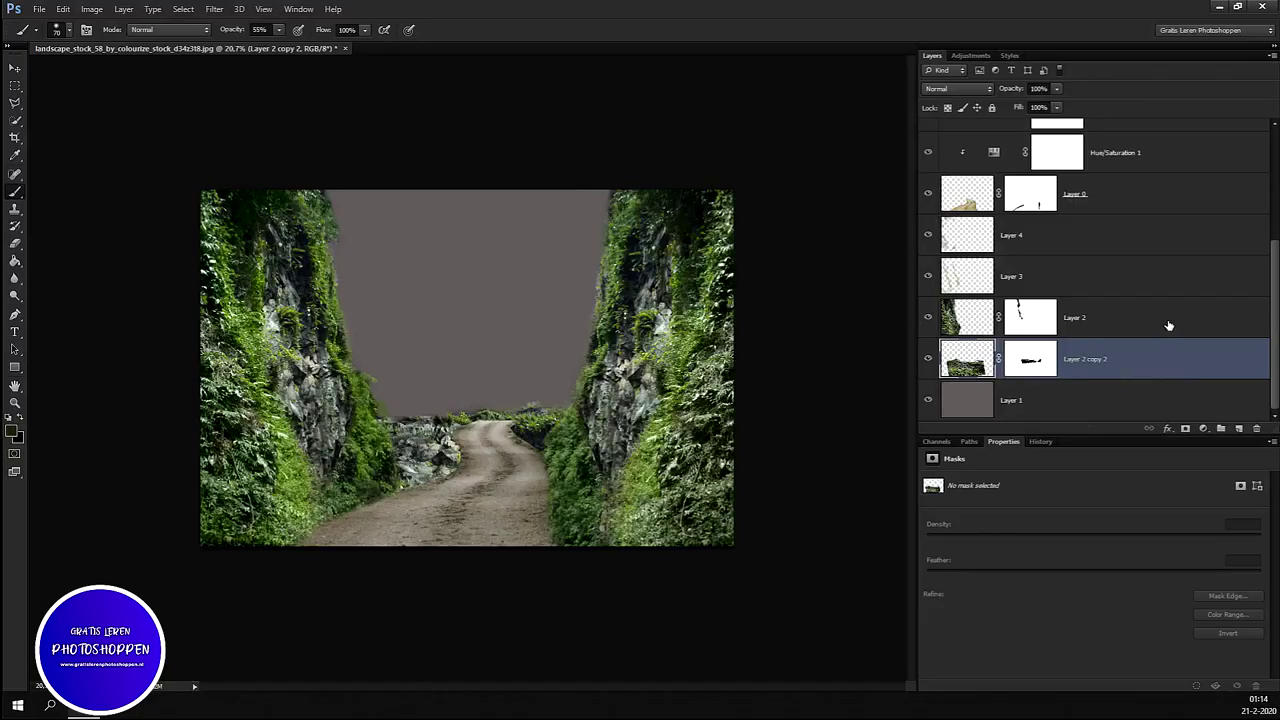
key("ctrl+t")
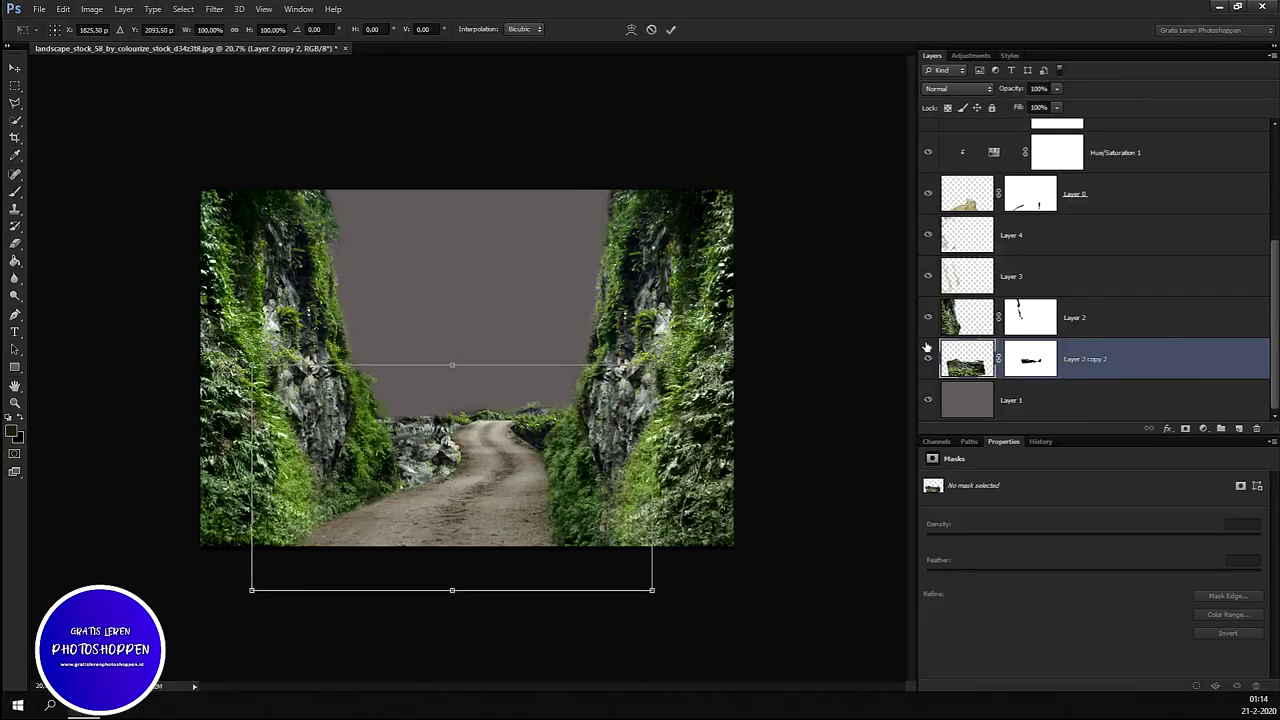
mouse_move(424, 512)
left_mouse_down()
mouse_move(416, 413)
mouse_move(420, 450)
mouse_move(437, 437)
left_mouse_up()
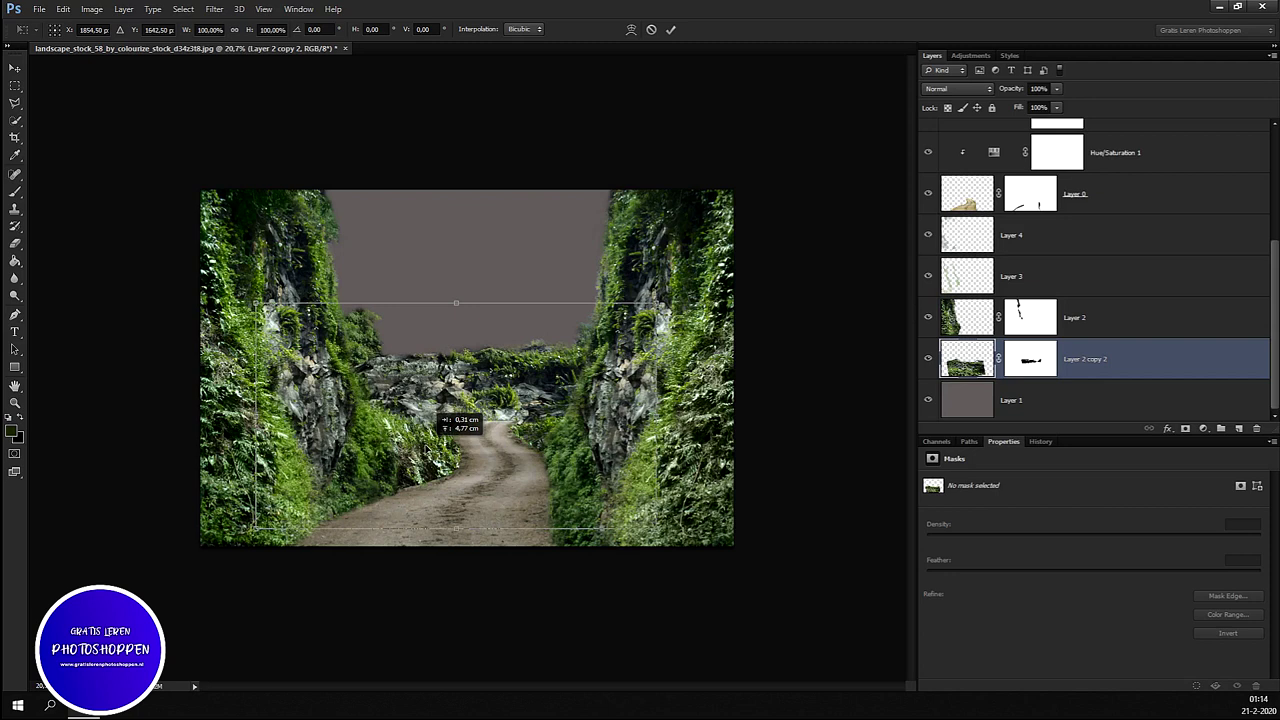
left_click_drag(437, 437, 437, 441)
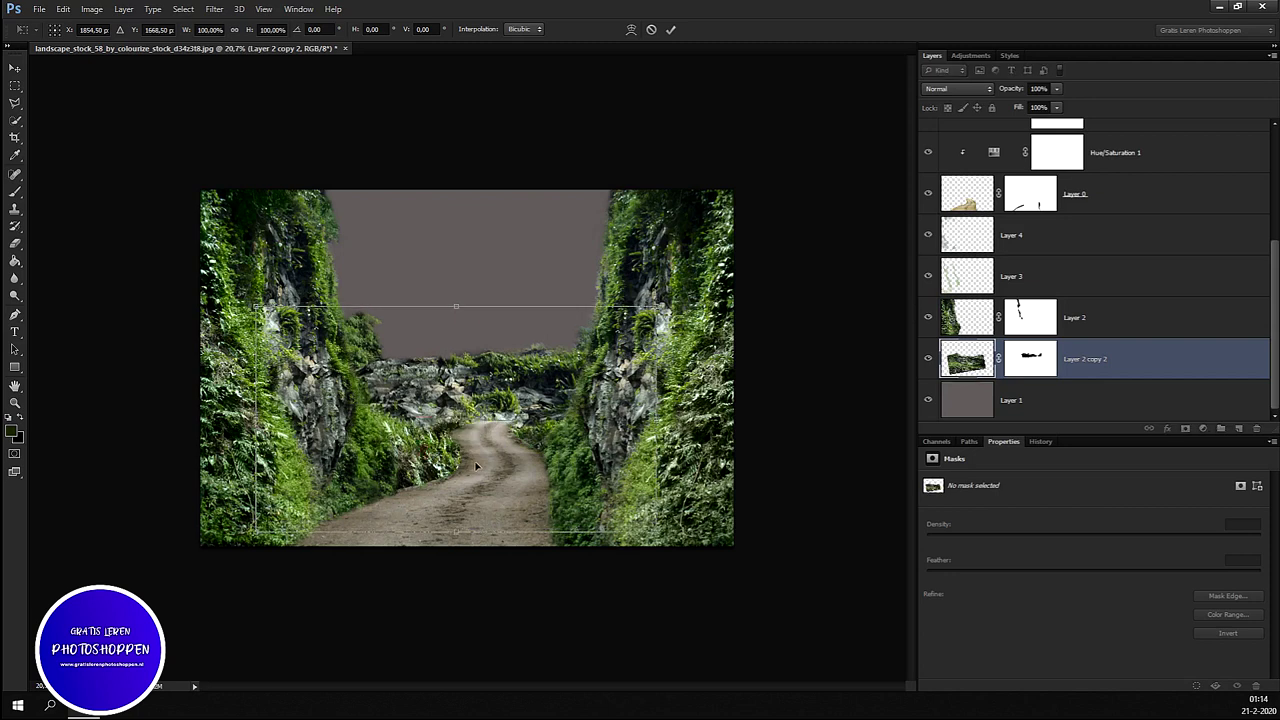
key("Return")
Step: Zoom in with the standard Brush and target Layer 2 copy 2's layer mask
key("b")
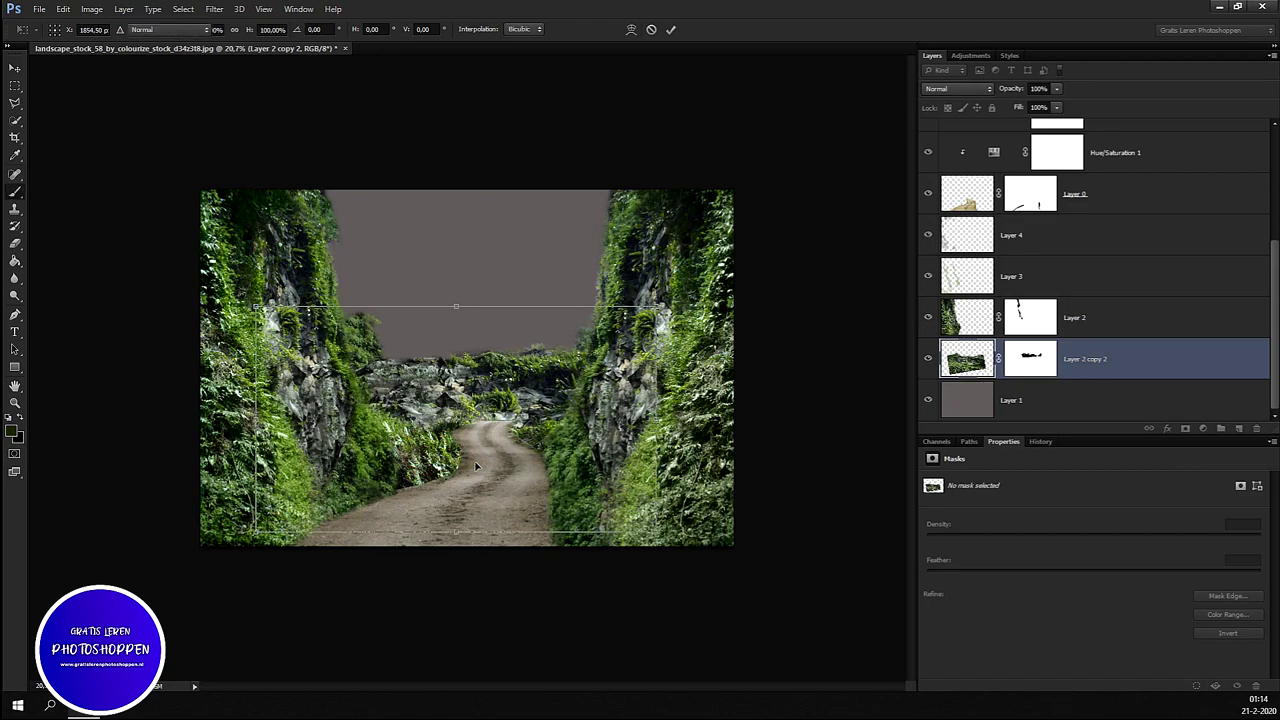
scroll(548, 378, "up", 1)
scroll(552, 380, "up", 1)
scroll(556, 381, "up", 1)
scroll(560, 382, "up", 1)
key("alt")
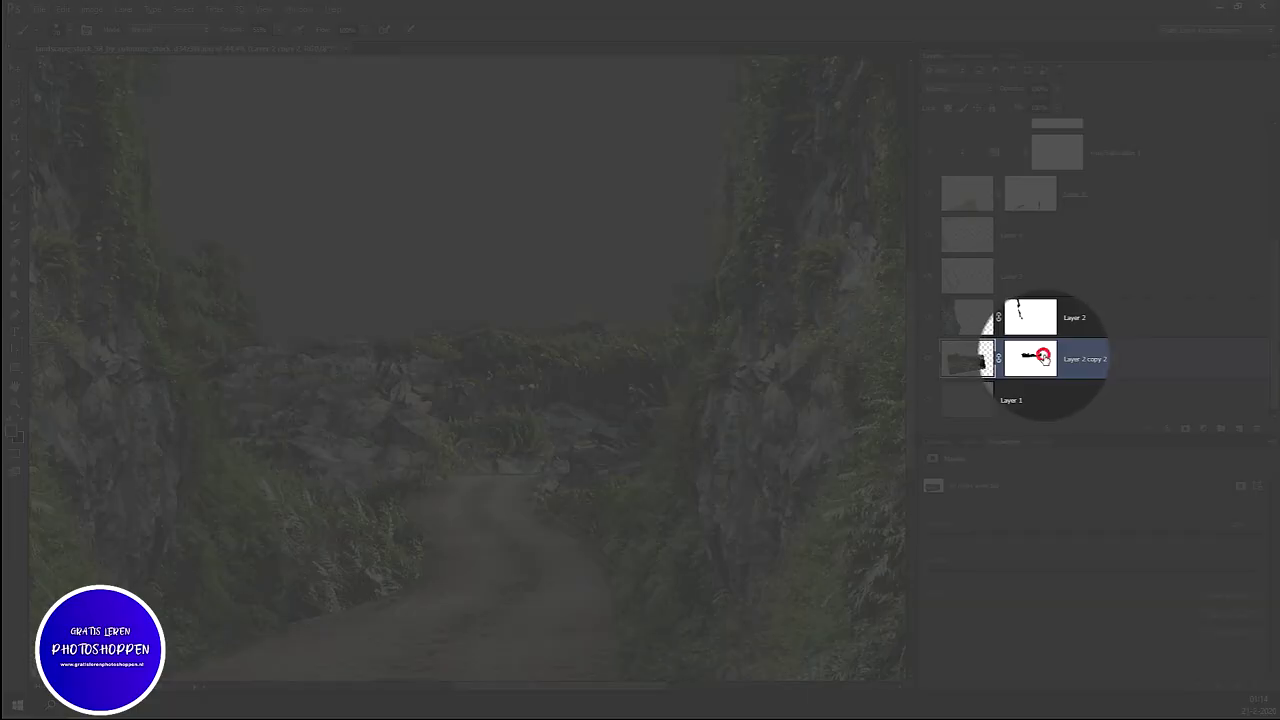
left_click(1031, 358)
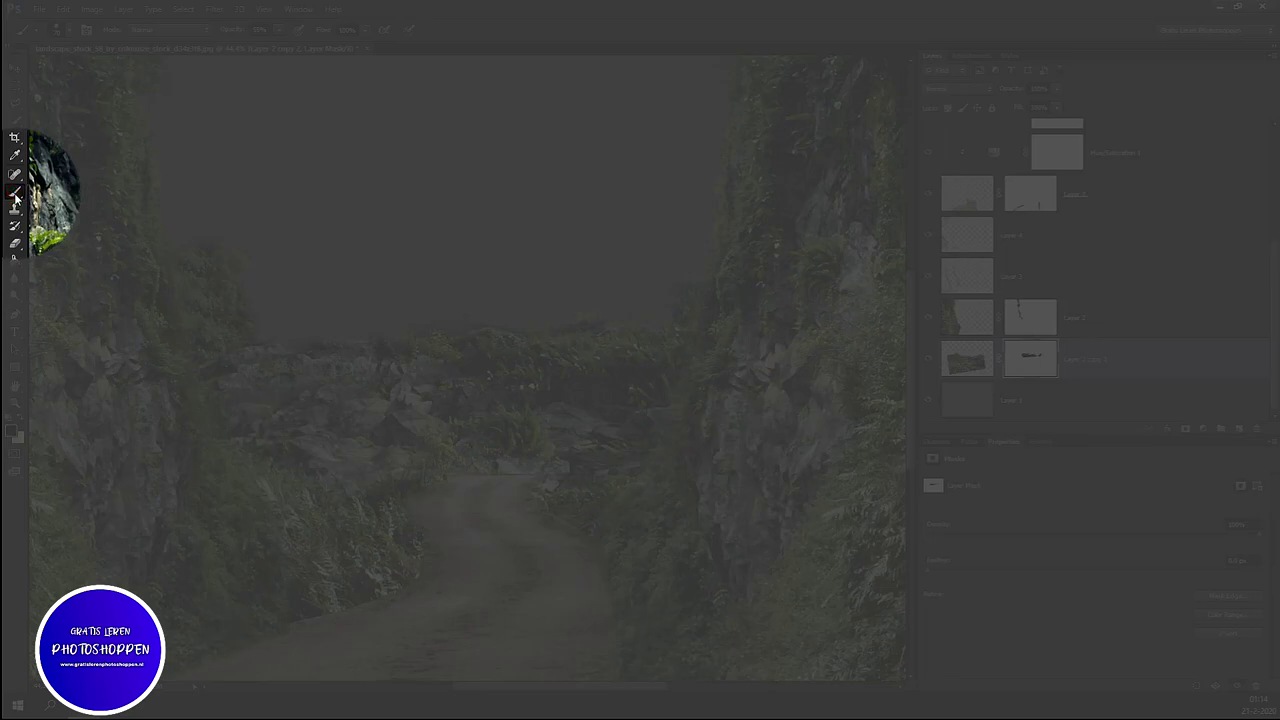
left_click(15, 193)
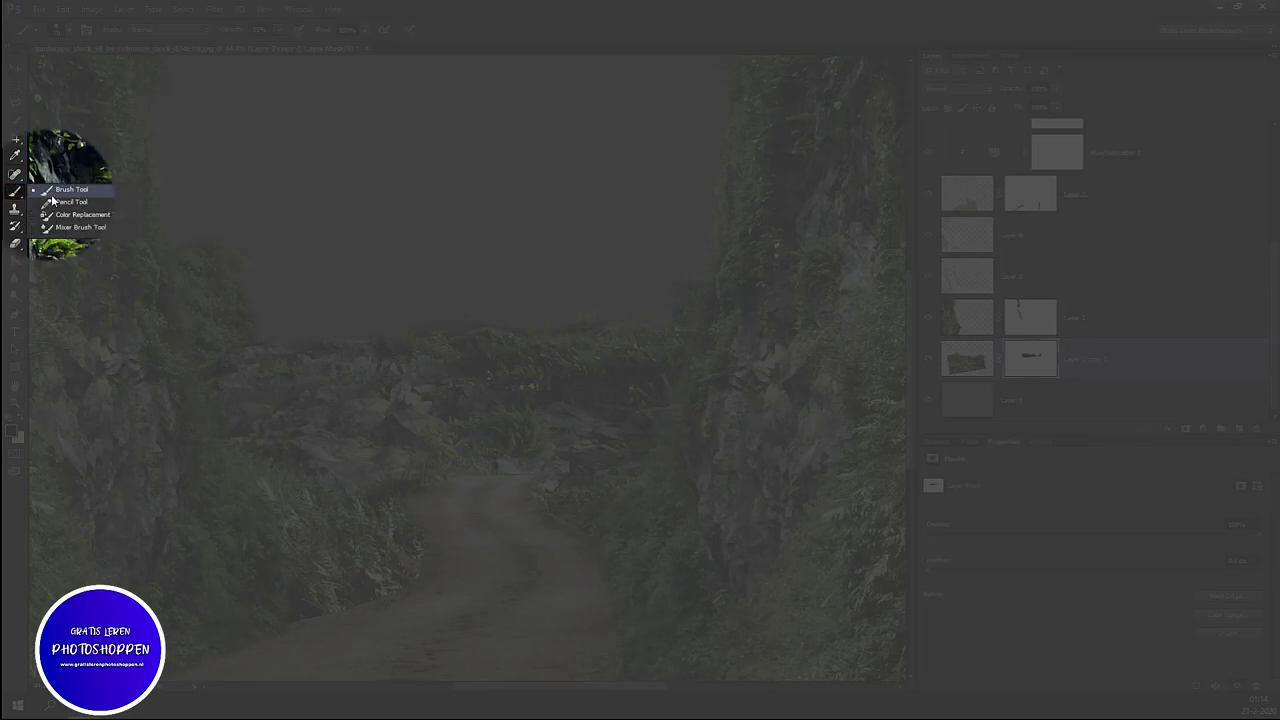
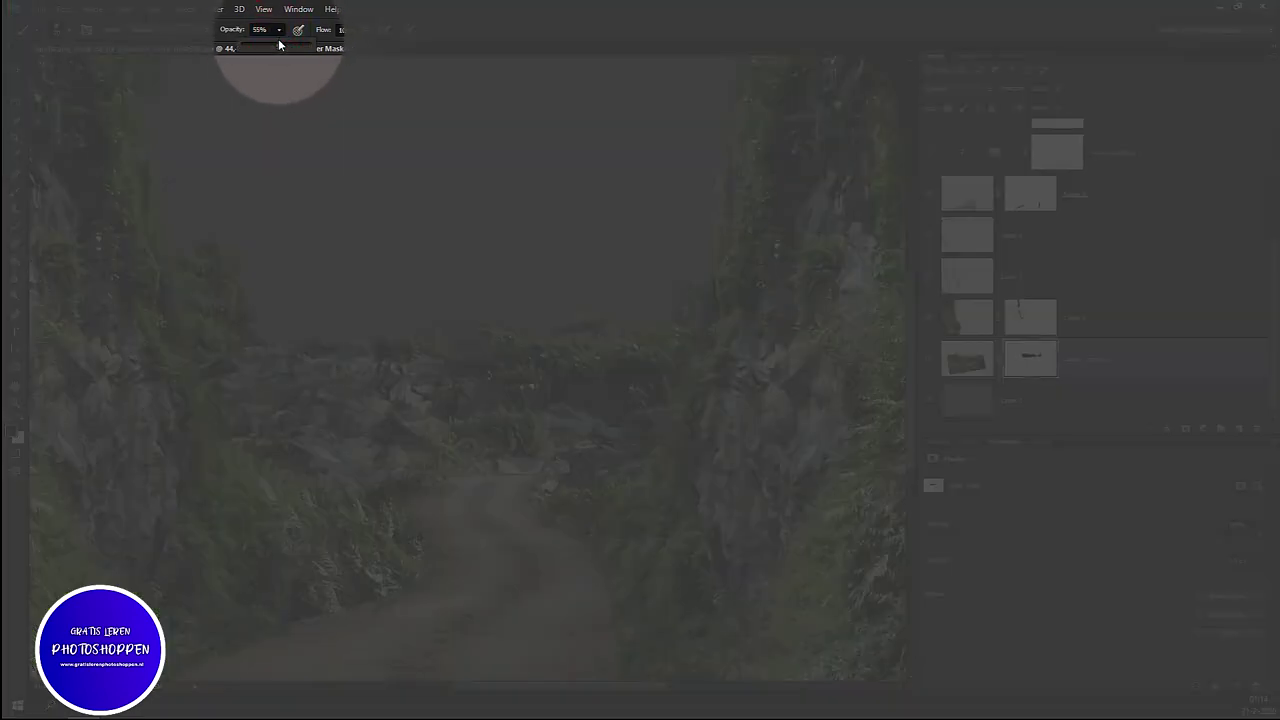
Step: At 100% brush opacity, mask out the floating bush and rock fragments above the rocks
left_click_drag(279, 47, 327, 49)
mouse_move(394, 333)
left_mouse_down()
mouse_move(515, 398)
mouse_move(556, 400)
left_mouse_up()
mouse_move(593, 408)
left_mouse_down()
mouse_move(668, 412)
mouse_move(672, 353)
mouse_move(574, 397)
mouse_move(606, 412)
left_mouse_up()
mouse_move(533, 397)
left_mouse_down()
mouse_move(664, 314)
mouse_move(569, 396)
mouse_move(549, 367)
left_mouse_up()
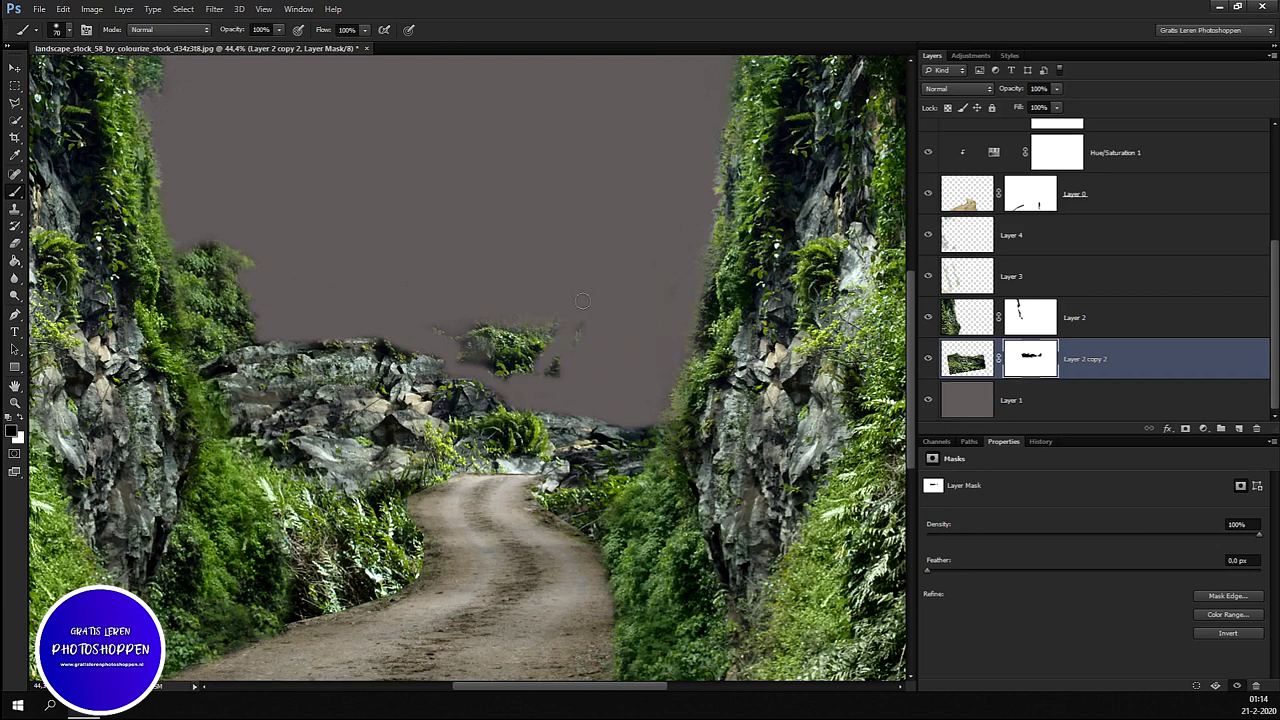
left_click_drag(532, 380, 572, 344)
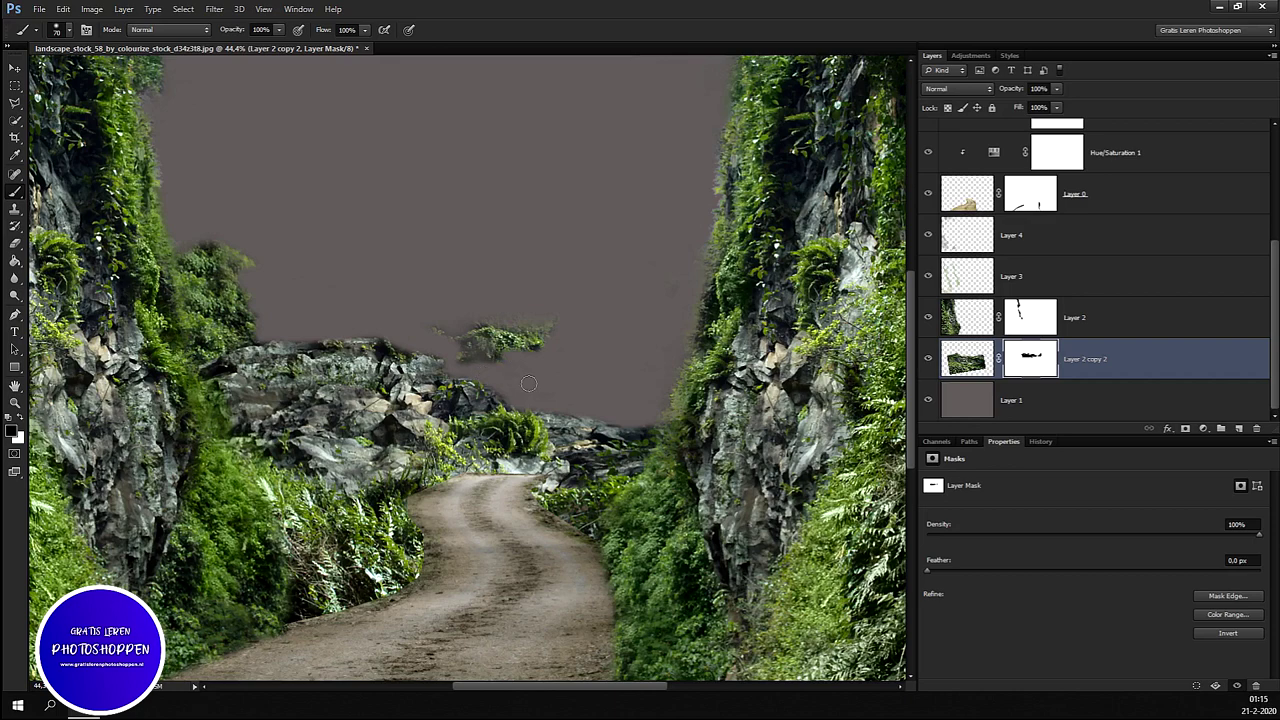
left_click_drag(495, 347, 559, 357)
left_click_drag(504, 316, 494, 319)
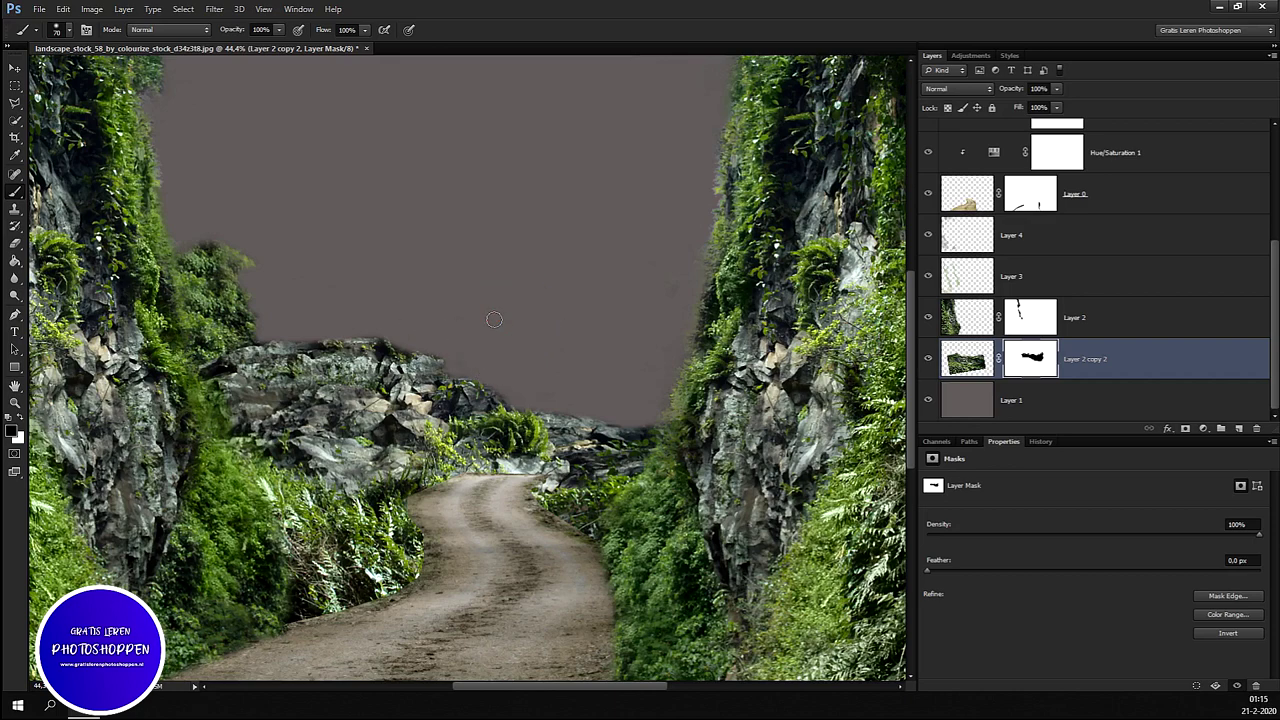
Step: Hide the stray foliage along the left rock edge on the same mask
scroll(494, 322, "down", 1)
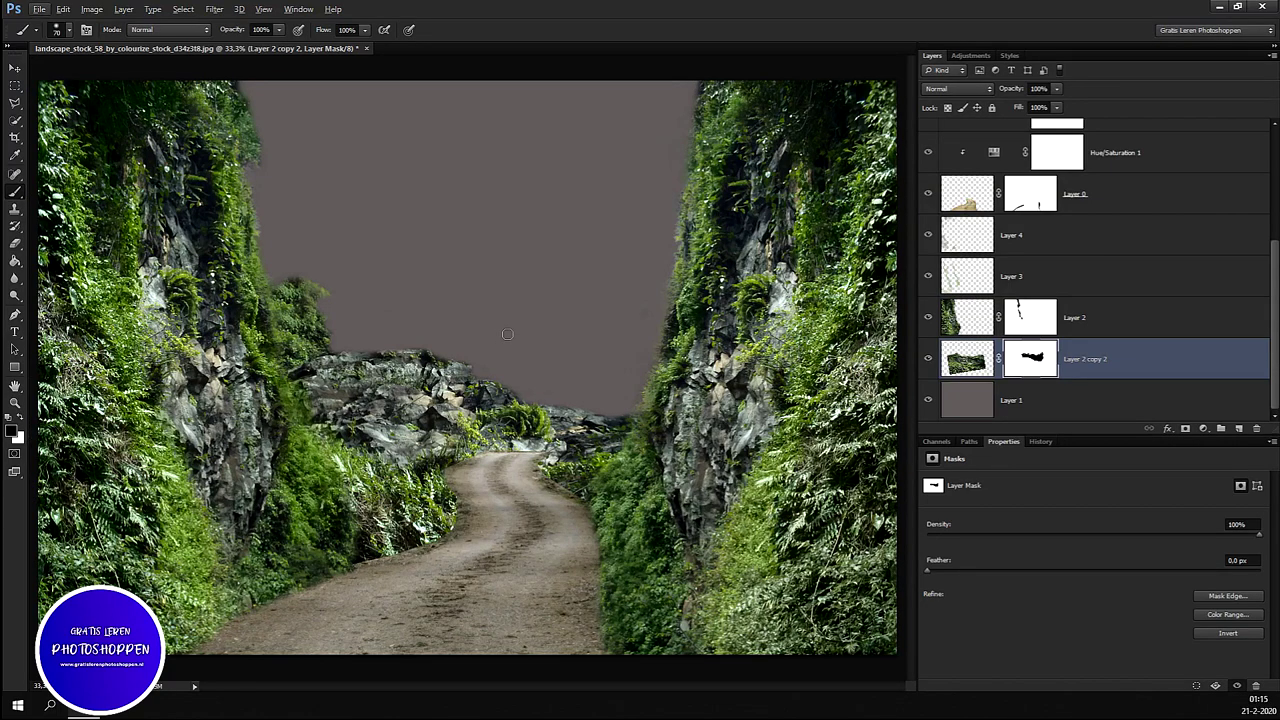
scroll(507, 334, "down", 1)
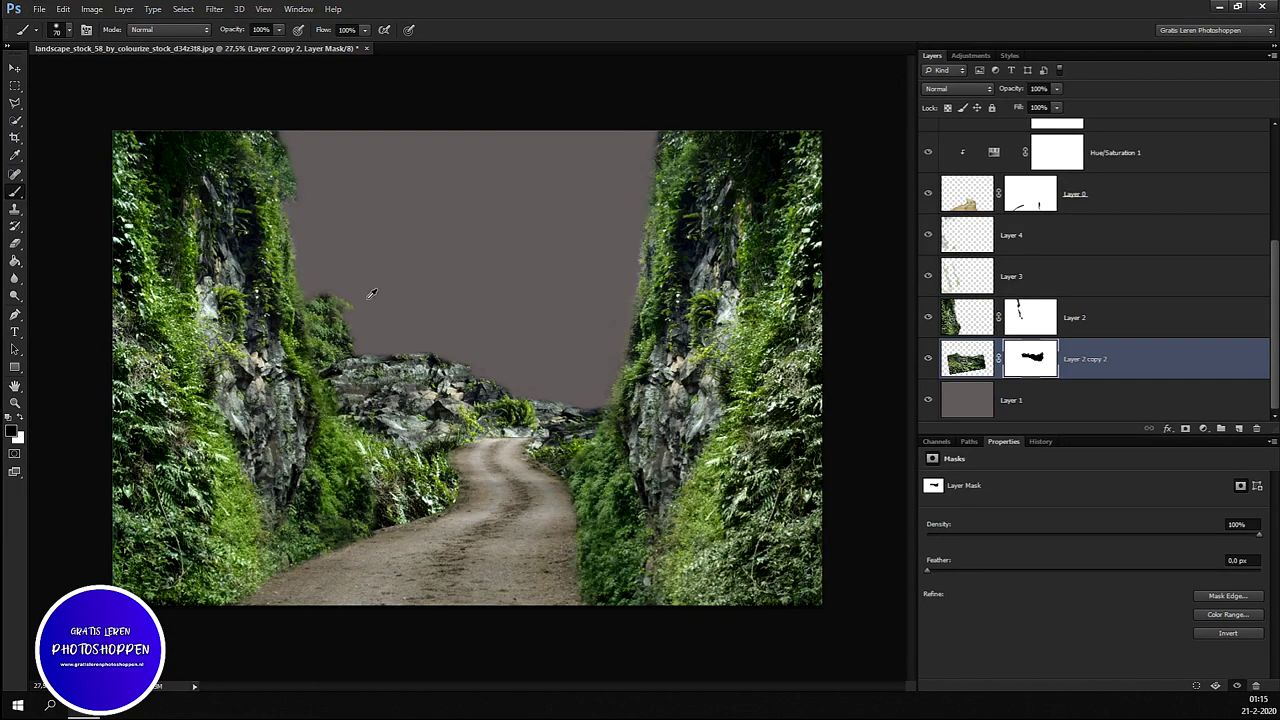
scroll(370, 293, "up", 1)
scroll(351, 300, "up", 1)
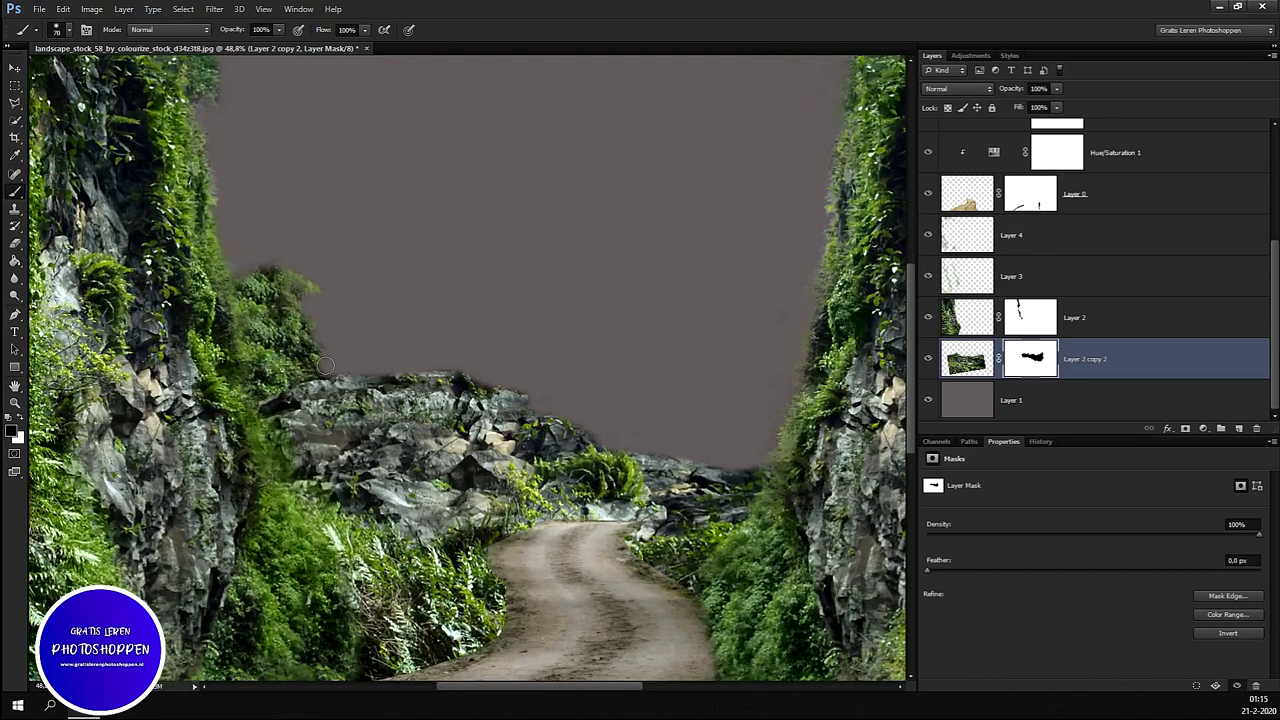
mouse_move(327, 365)
left_mouse_down()
mouse_move(270, 376)
mouse_move(260, 301)
mouse_move(268, 367)
left_mouse_up()
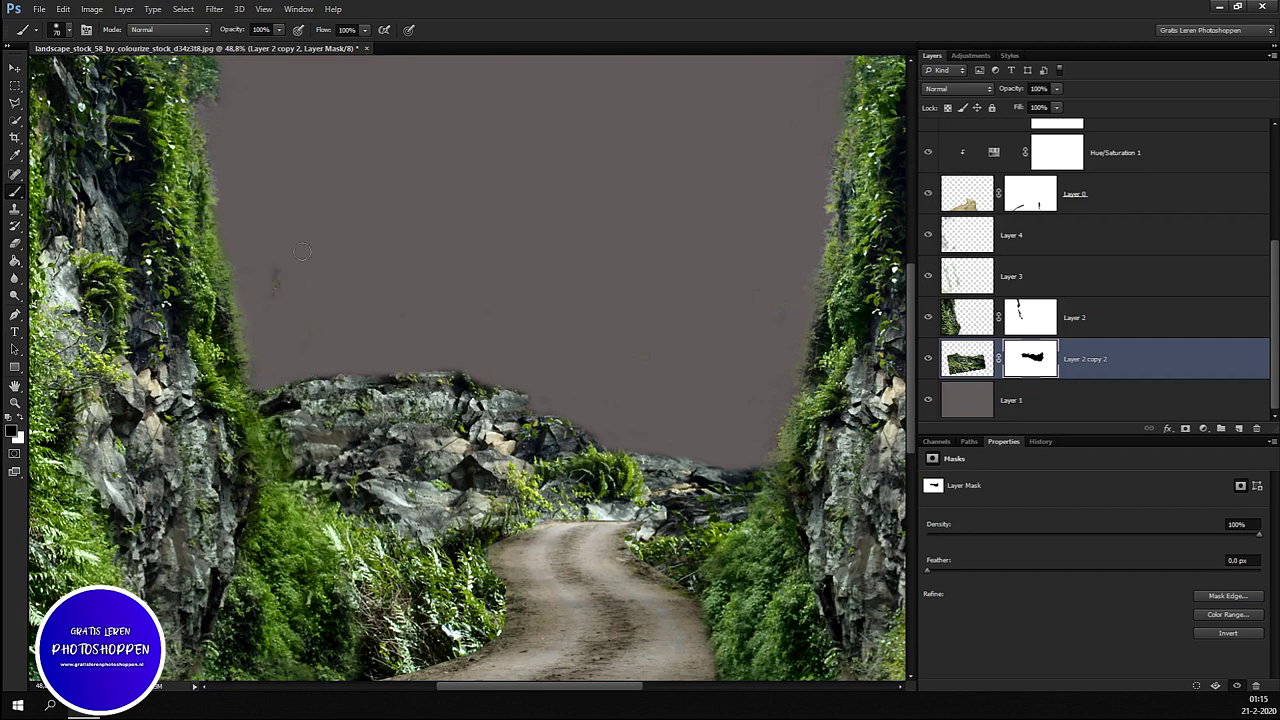
Step: On Layer 0's mask, blend the plants along the path's left edge
left_click_drag(371, 243, 844, 428)
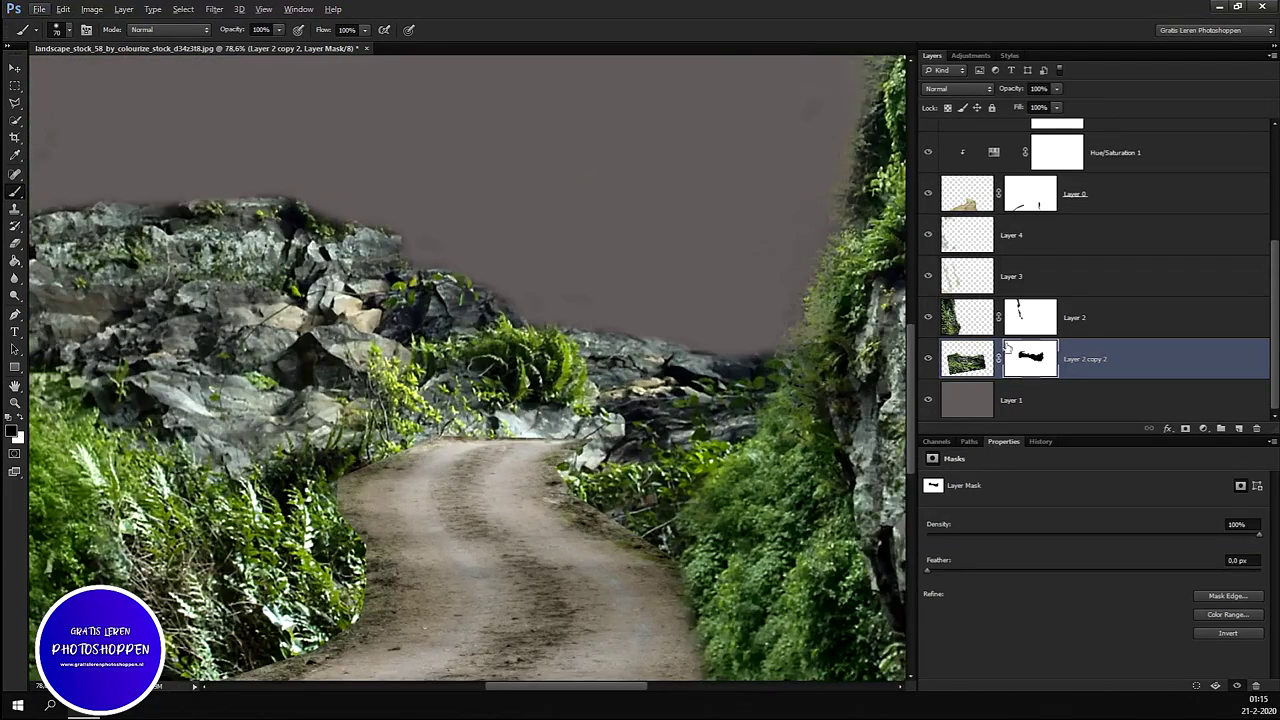
scroll(984, 289, "up", 2)
left_click(1030, 283)
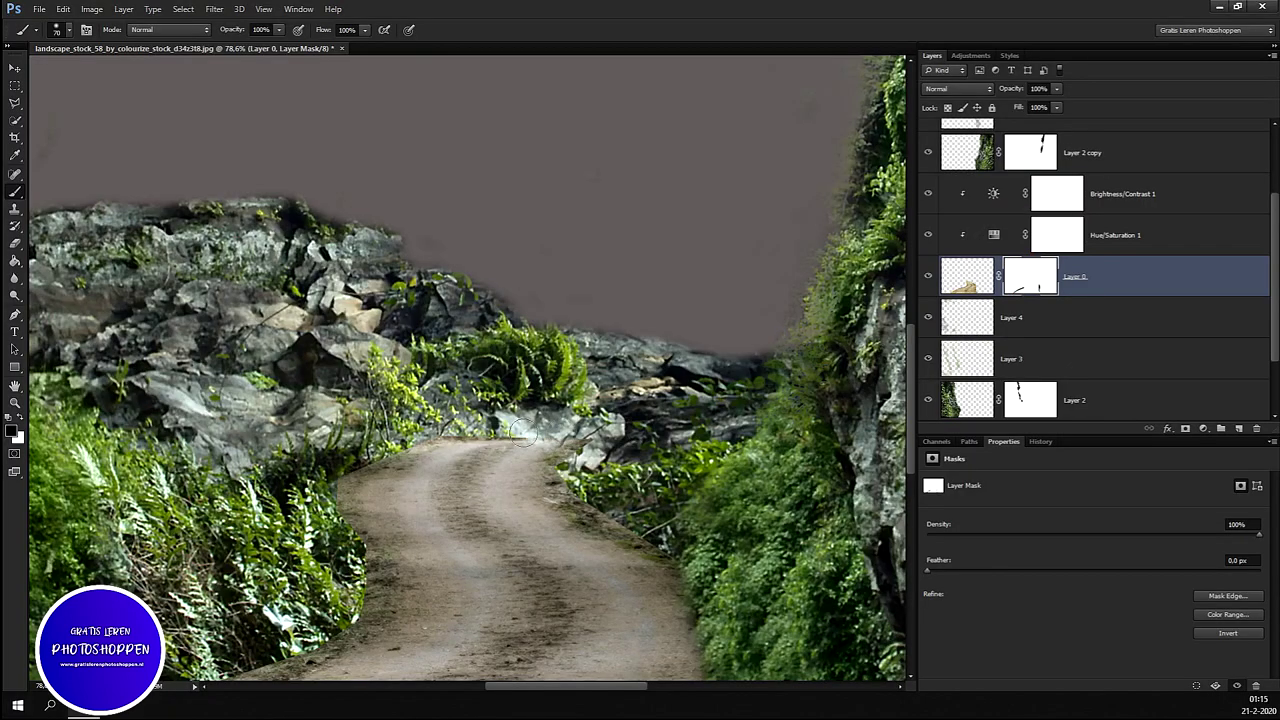
left_click(450, 425)
left_click_drag(450, 425, 345, 460)
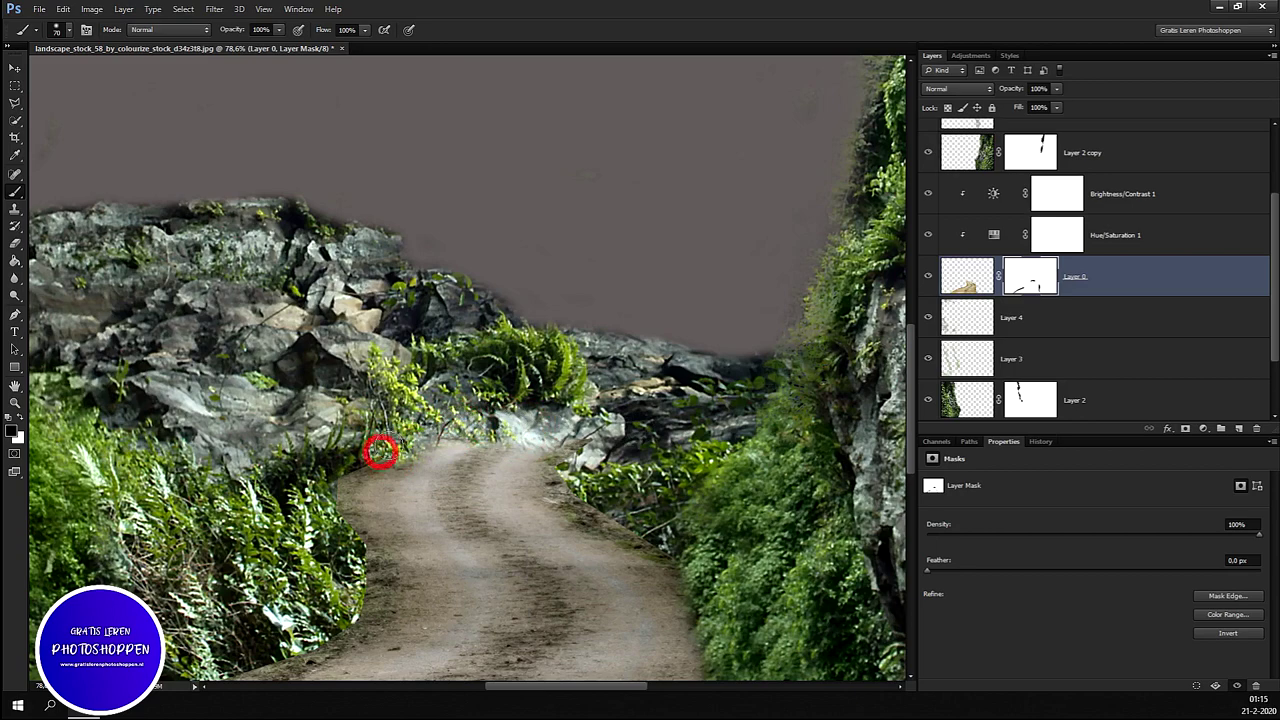
left_click_drag(345, 460, 335, 505)
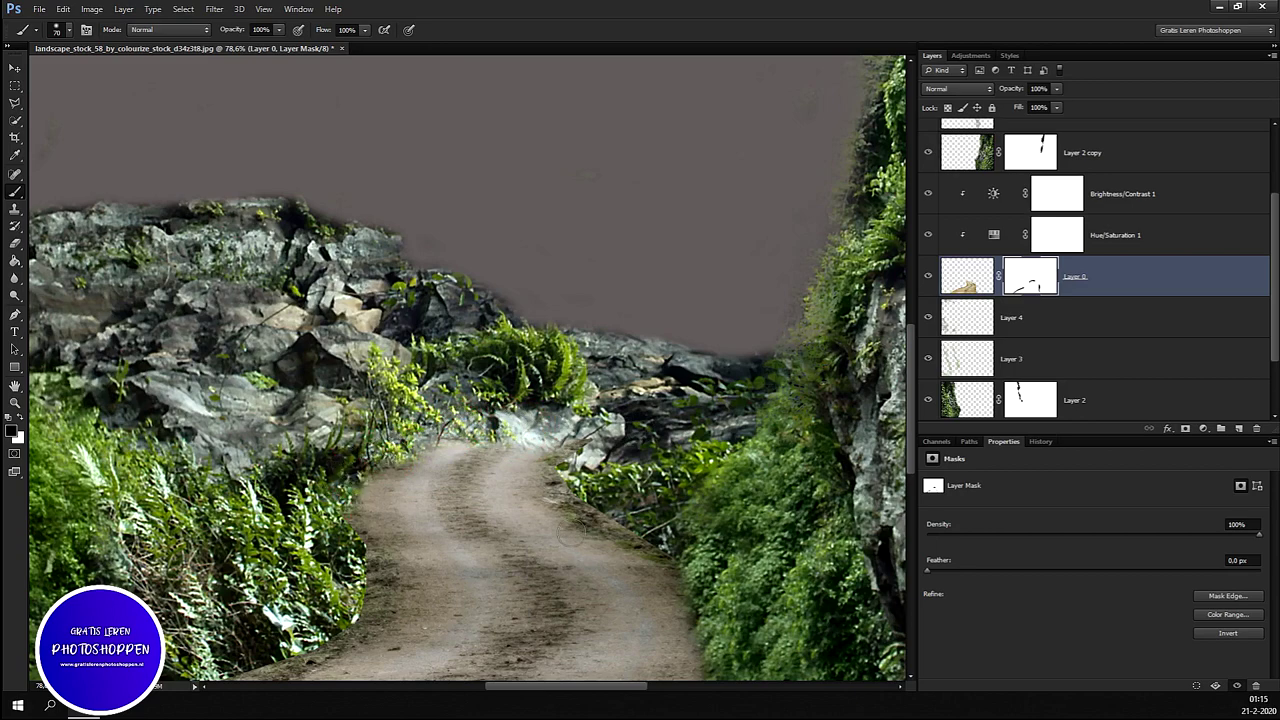
scroll(540, 520, "up", 1)
scroll(540, 505, "up", 3)
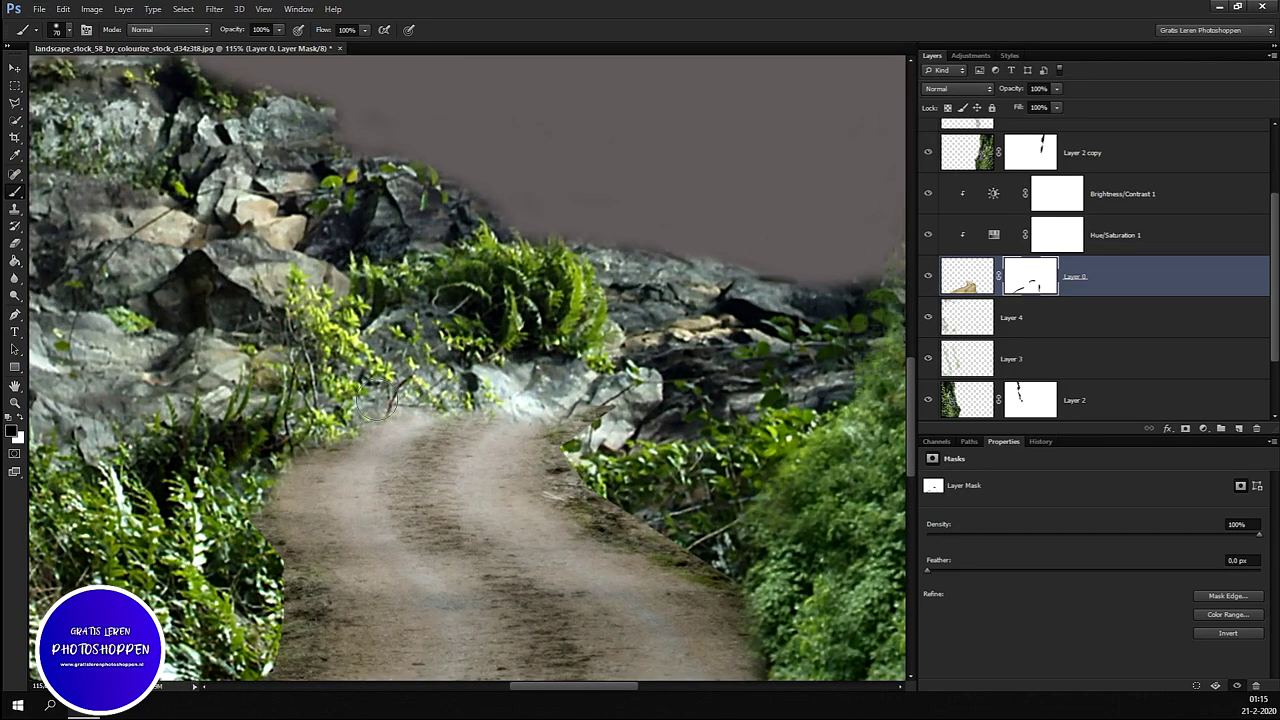
scroll(893, 545, "down", 5)
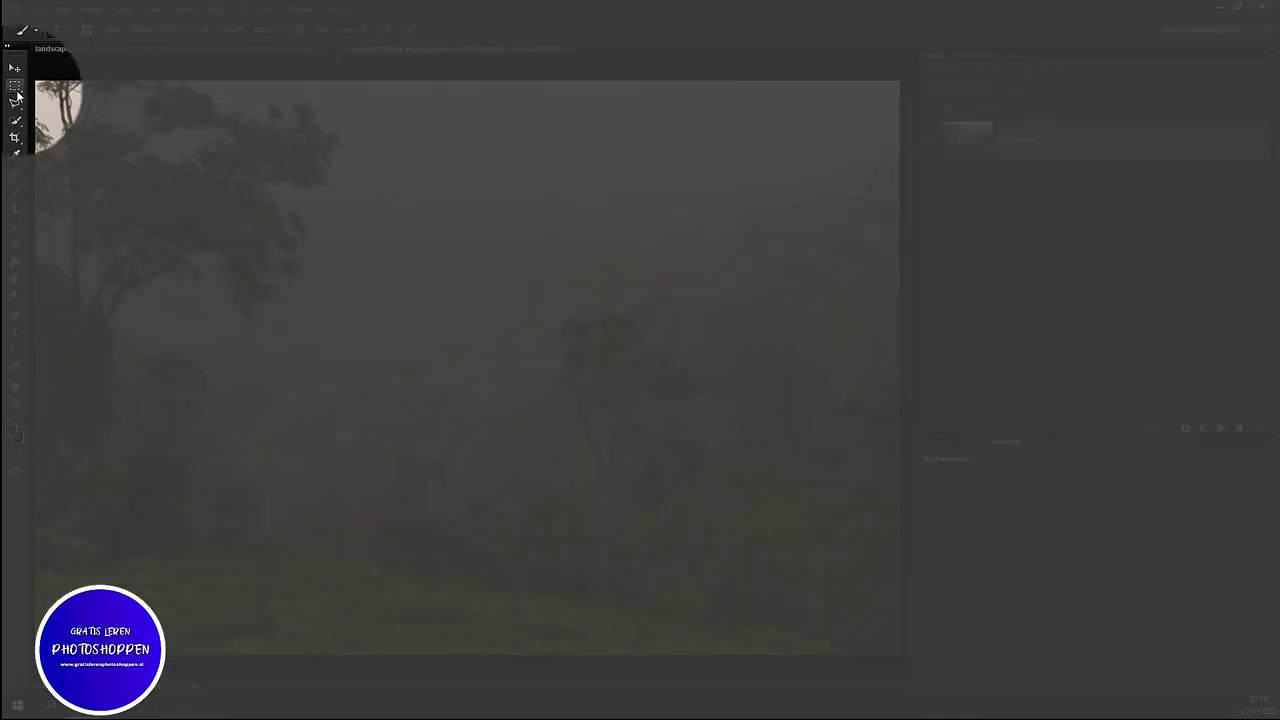
Step: Cut the whole misty forest image and close its document without saving
left_click(16, 88)
key("ctrl+a")
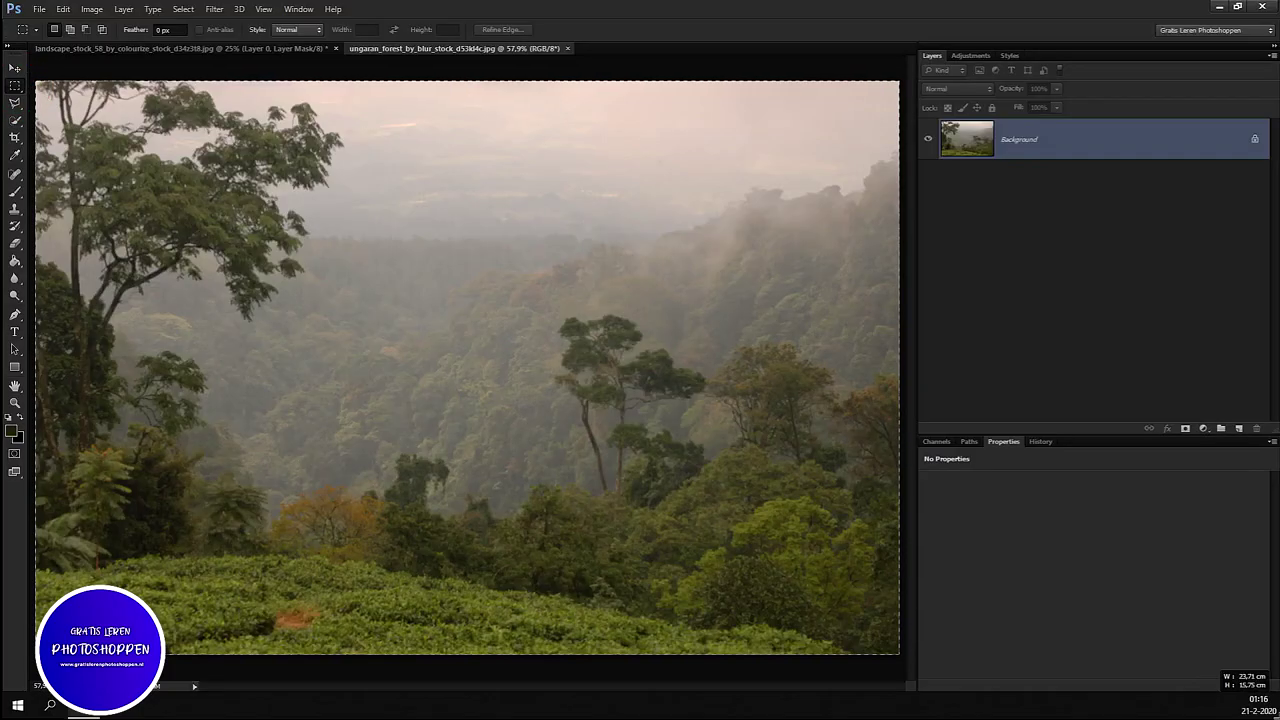
key("alt+BackSpace")
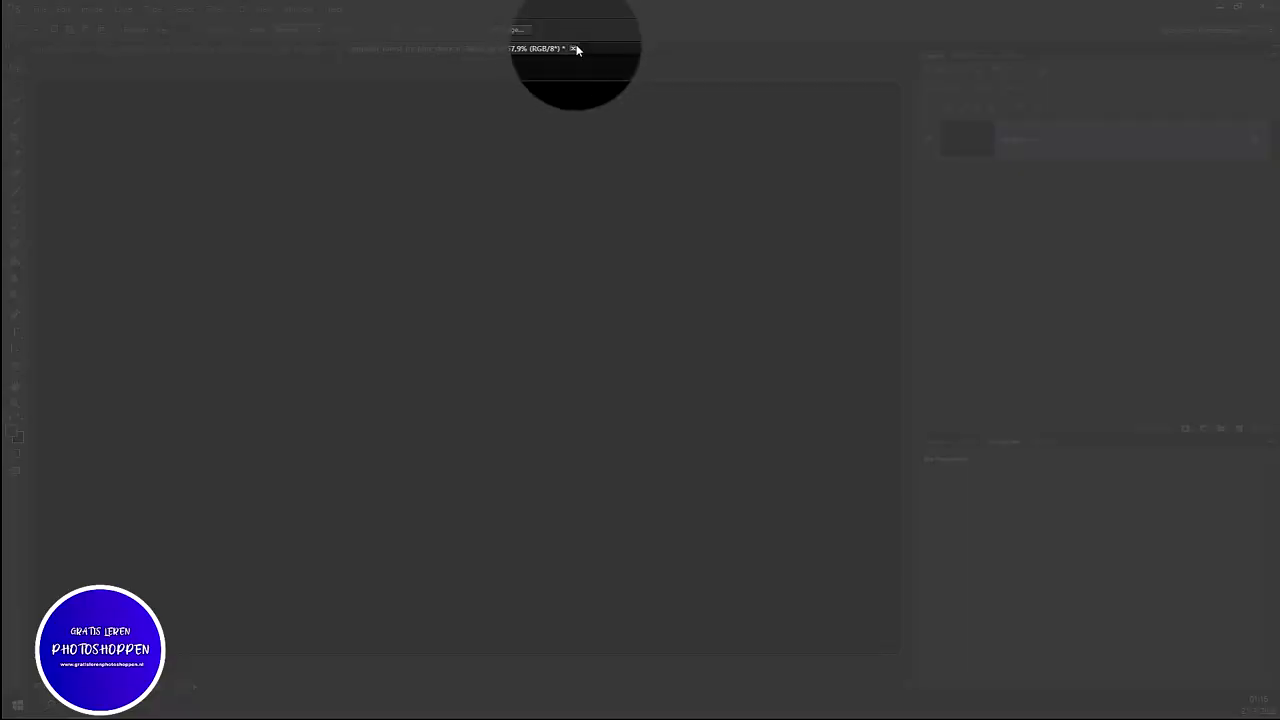
left_click(573, 48)
left_click(650, 265)
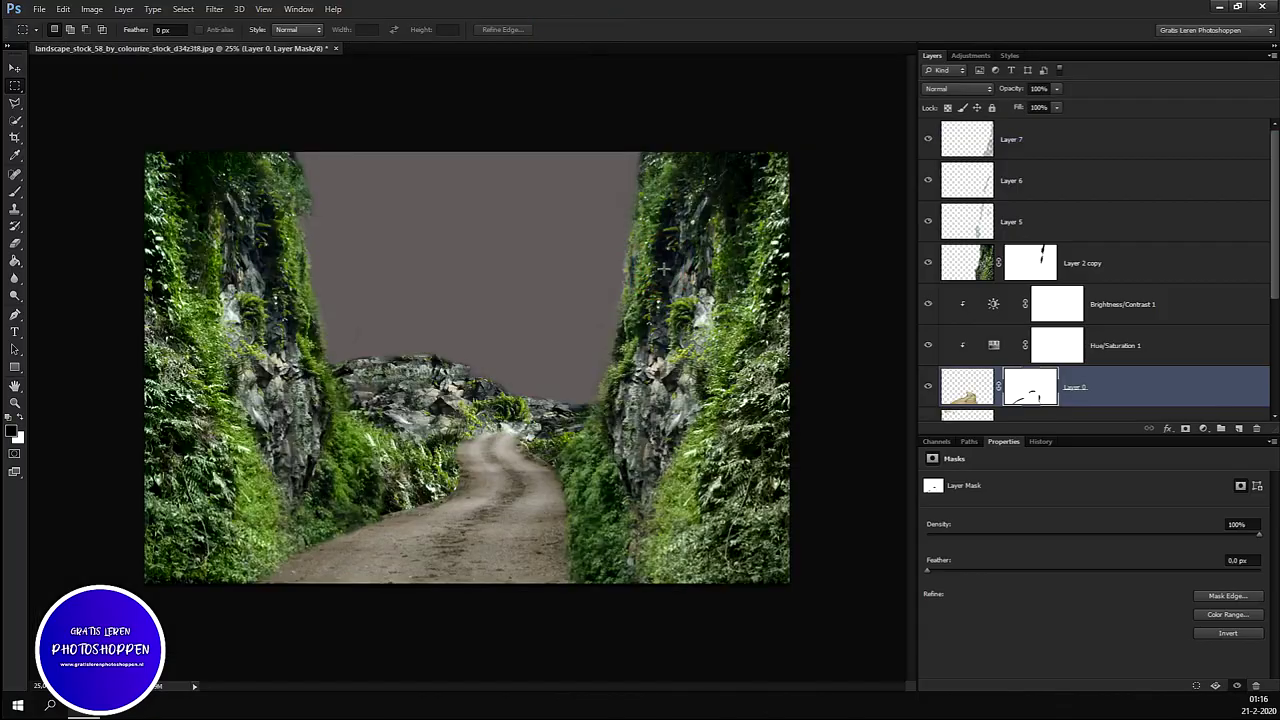
Step: Paste the forest as a new layer directly above Layer 1
scroll(1165, 393, "down", 3)
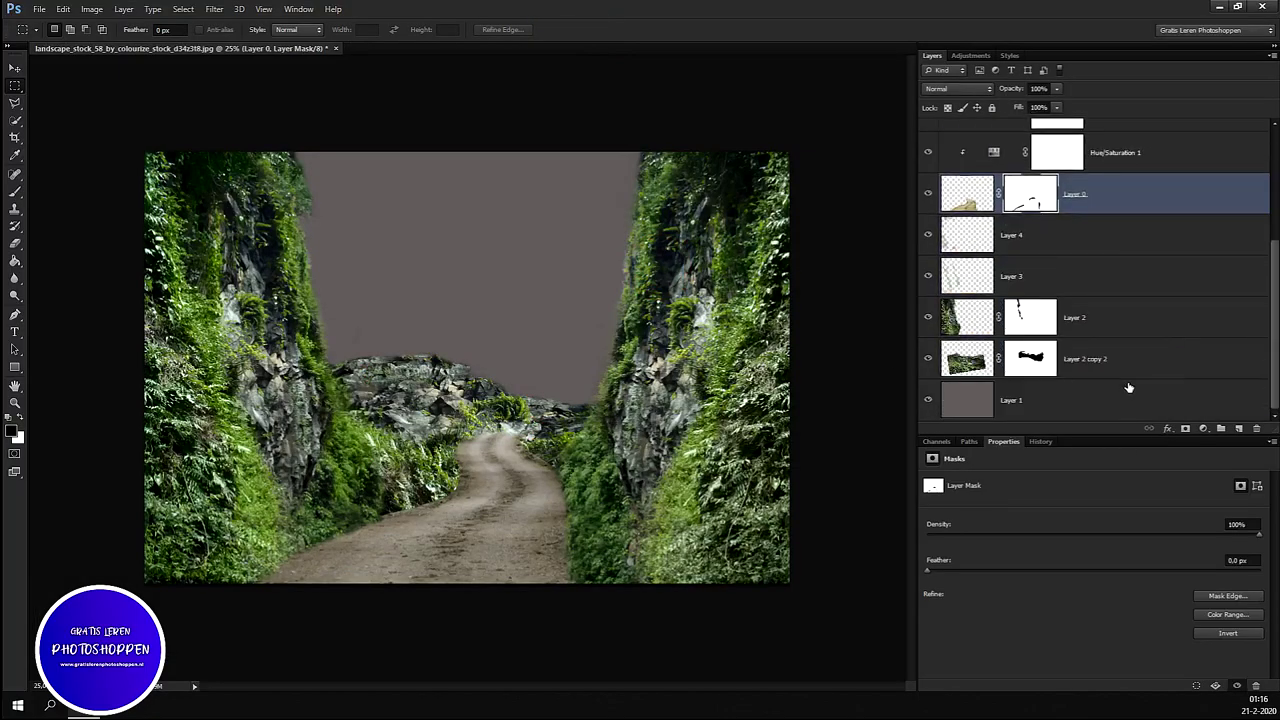
left_click(1125, 389)
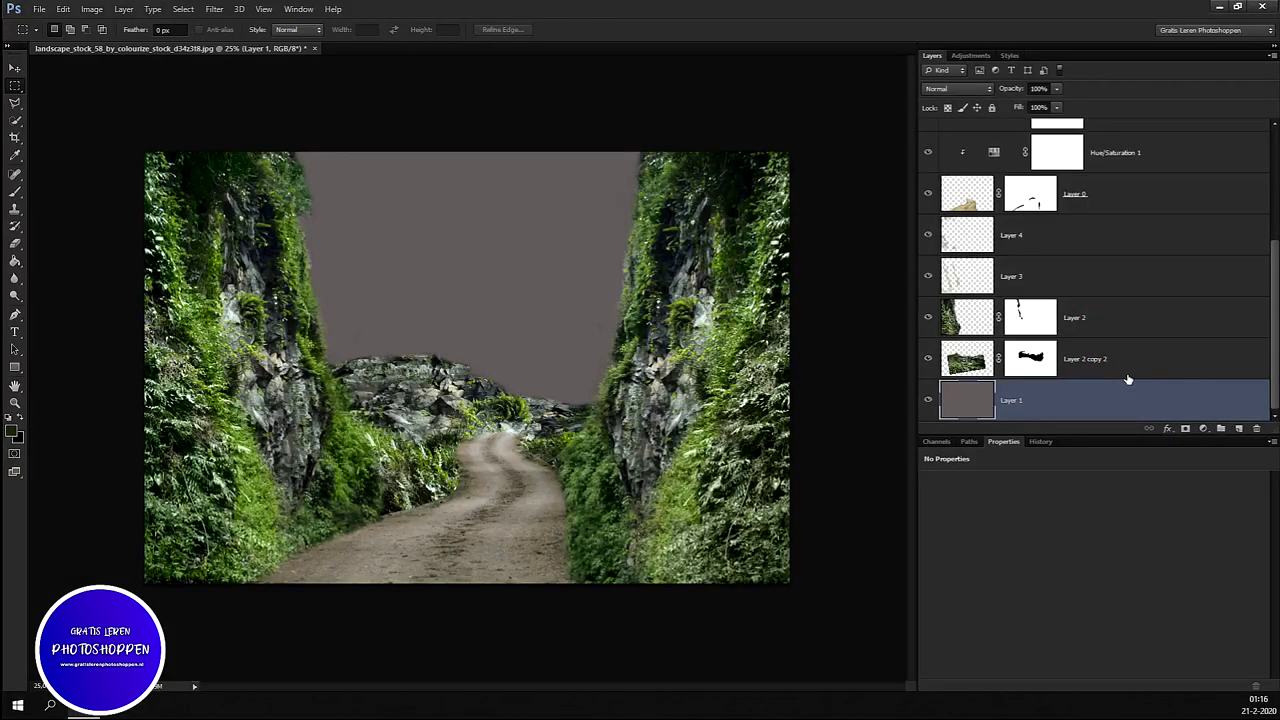
key("ctrl+v")
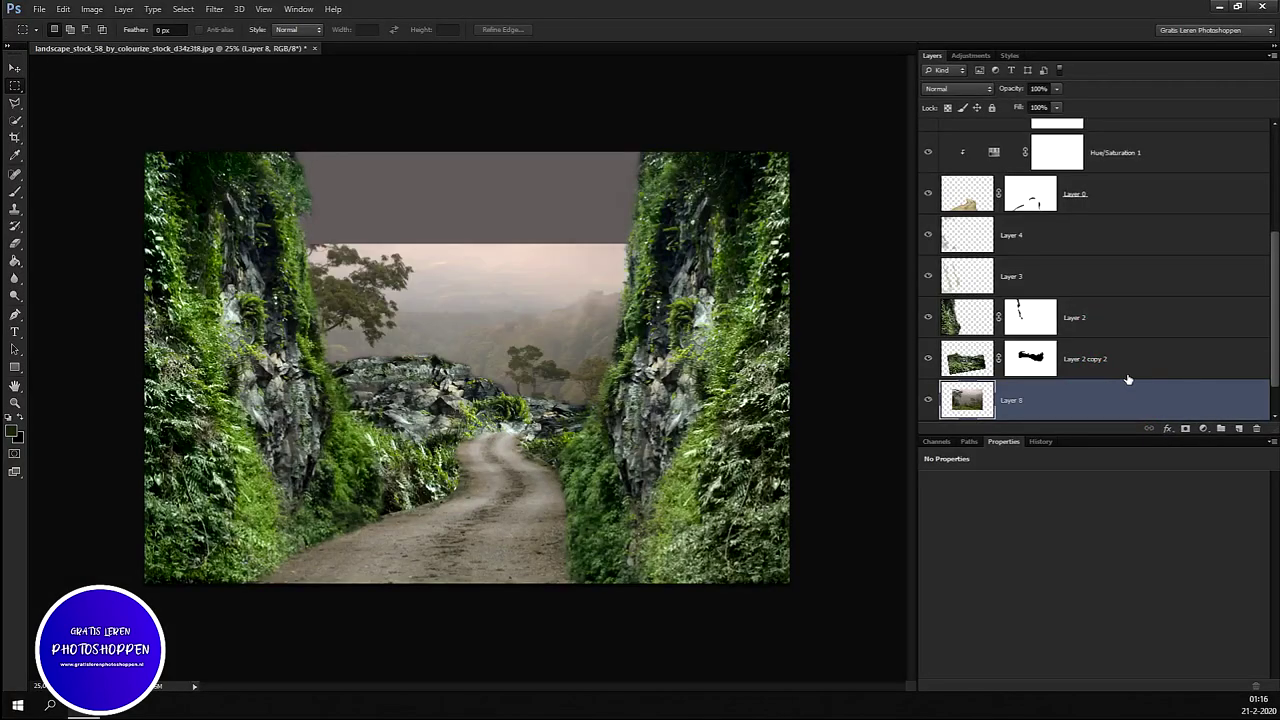
key("ctrl+t")
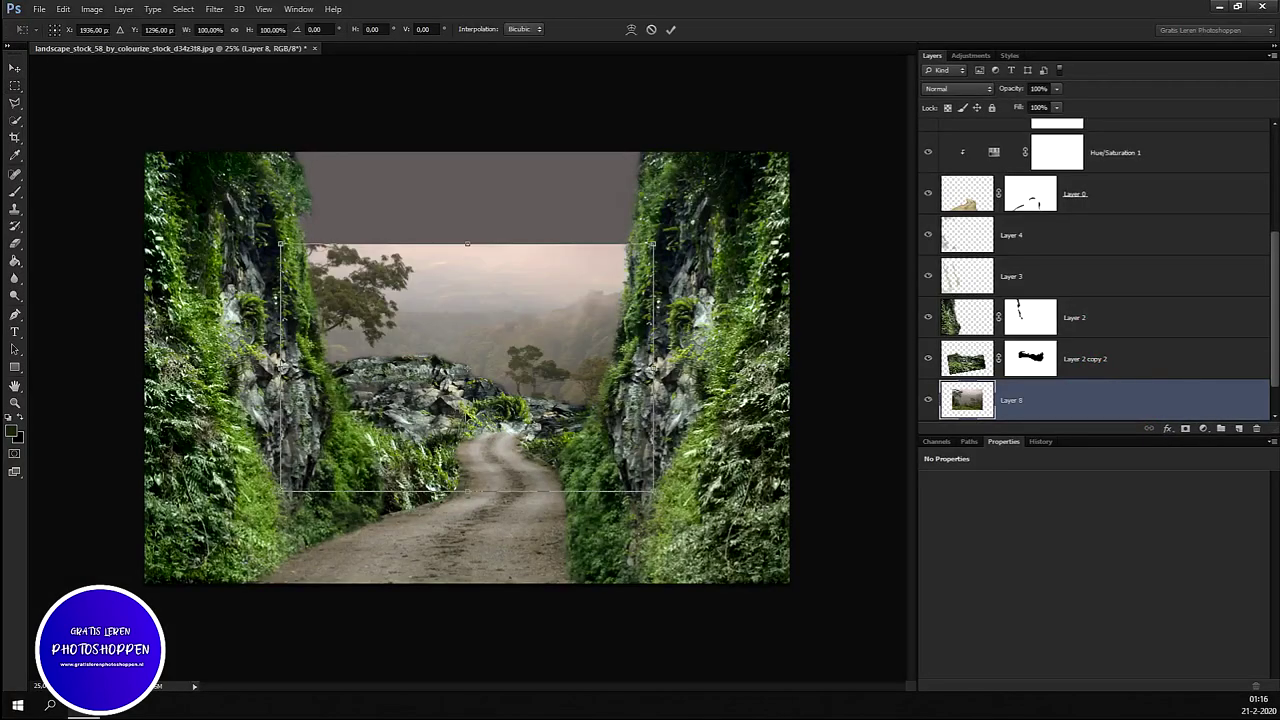
Step: Move the forest up behind the cliffs, enlarge it about 130% and widen both sides
left_click_drag(522, 378, 510, 308)
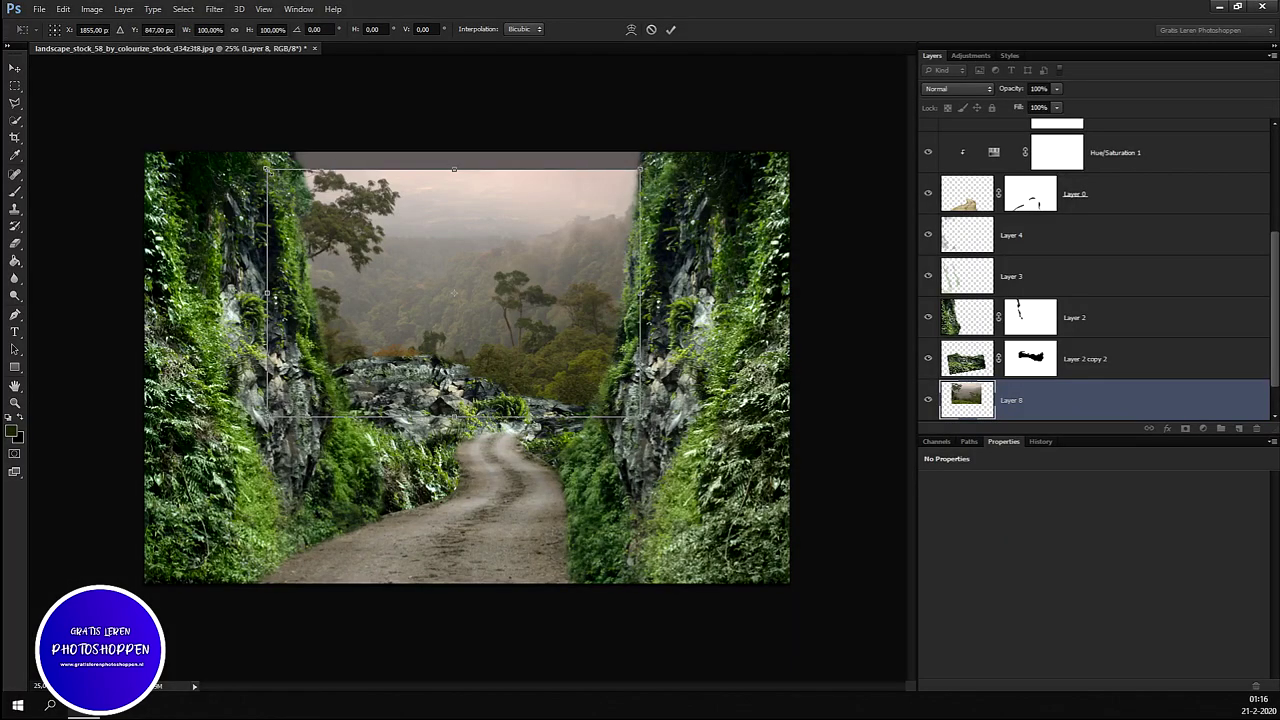
left_click_drag(266, 169, 130, 77)
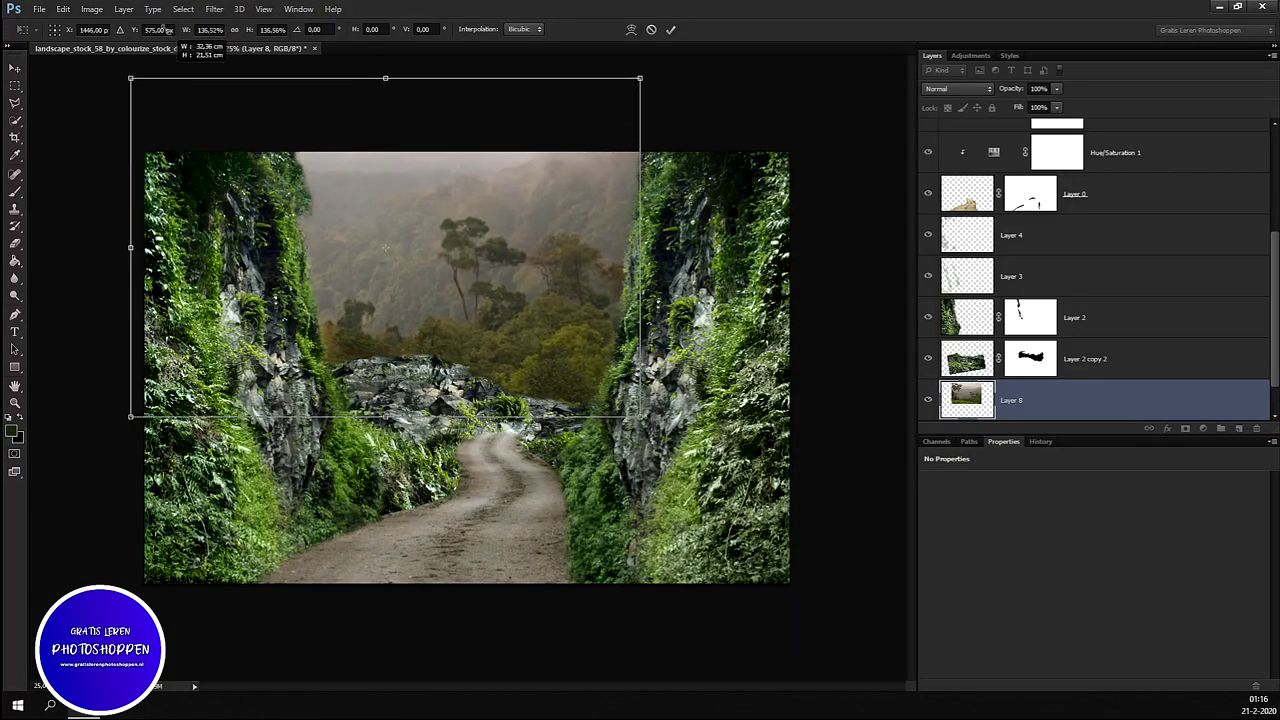
left_click_drag(472, 281, 460, 285)
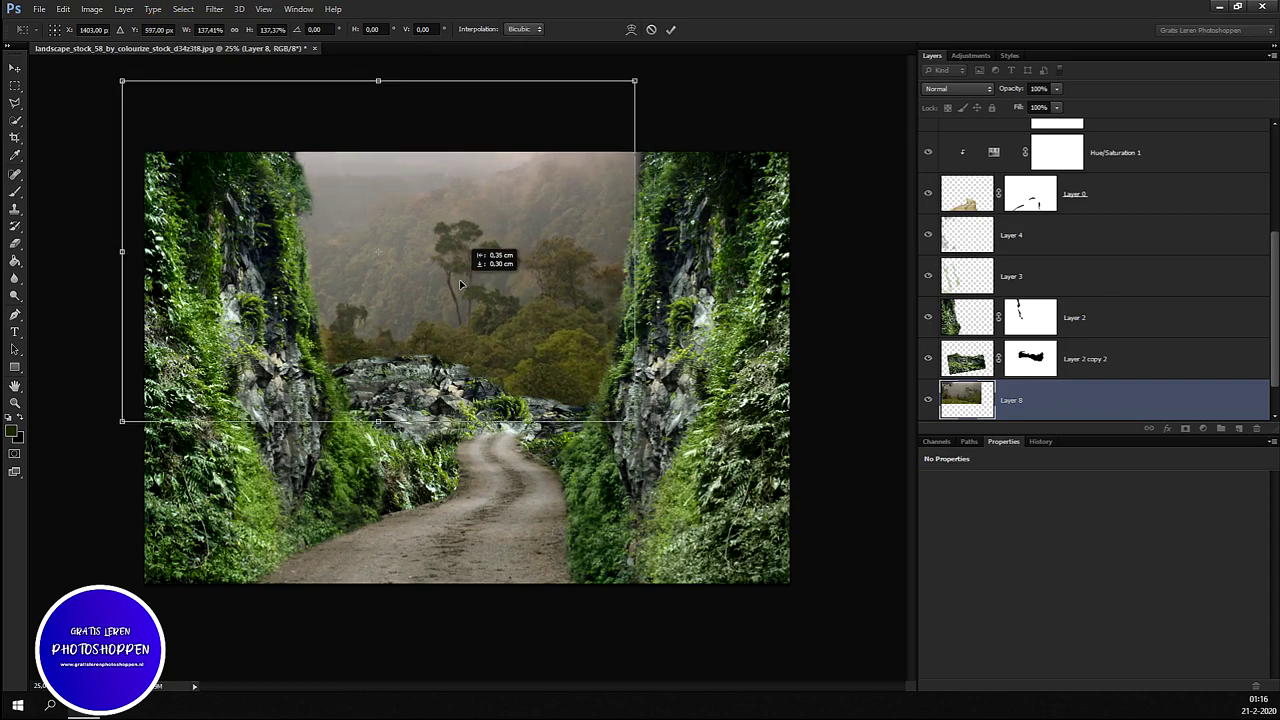
left_click_drag(460, 285, 471, 294)
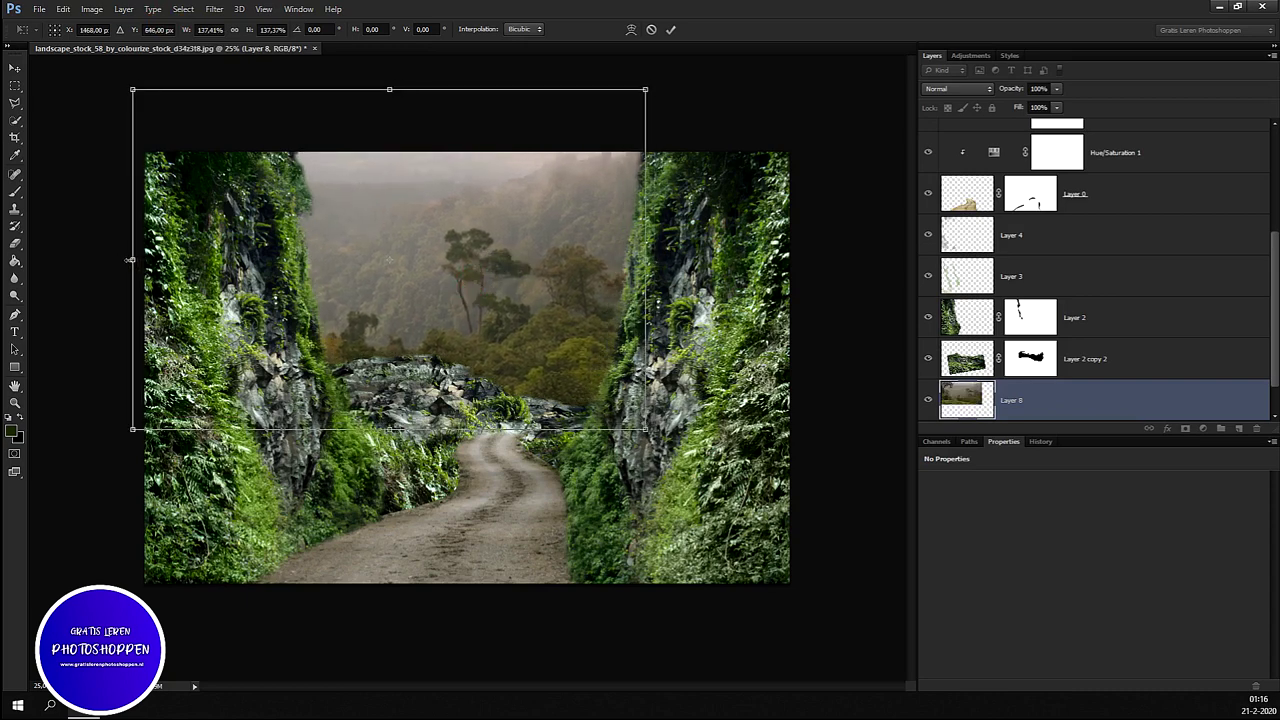
left_click_drag(130, 260, 54, 256)
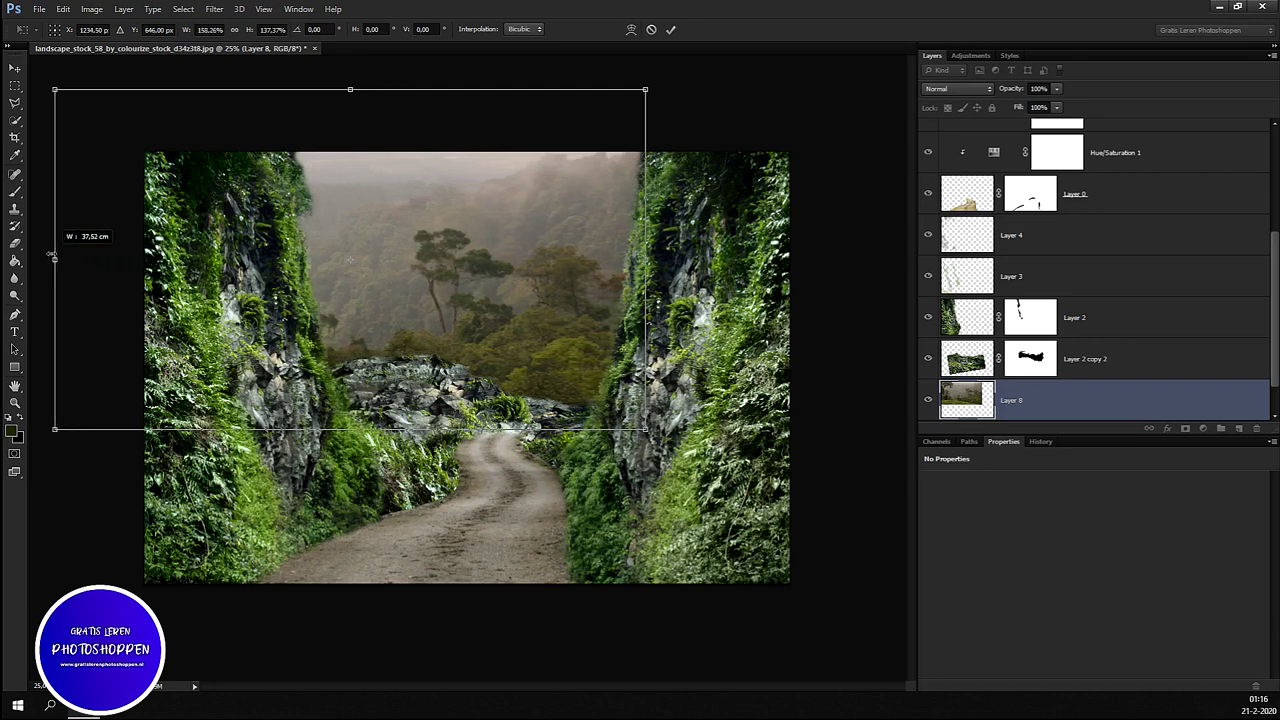
left_click_drag(54, 256, 39, 260)
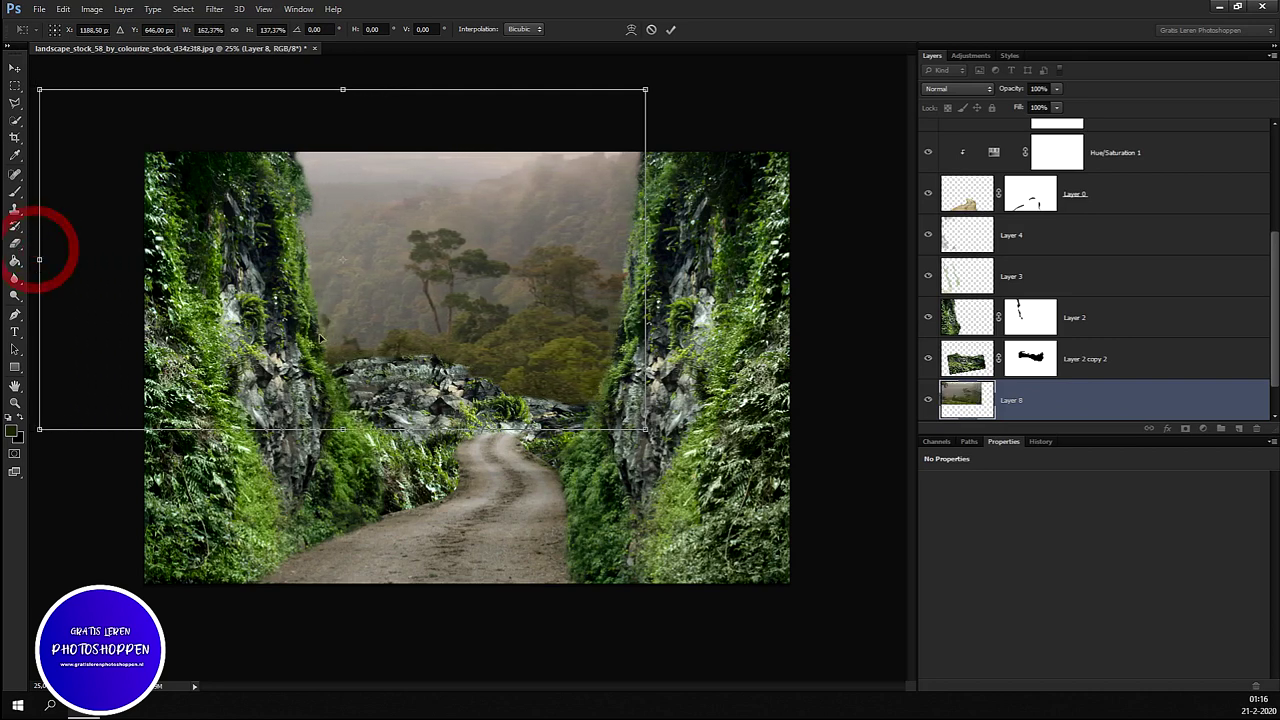
left_click_drag(645, 292, 655, 291)
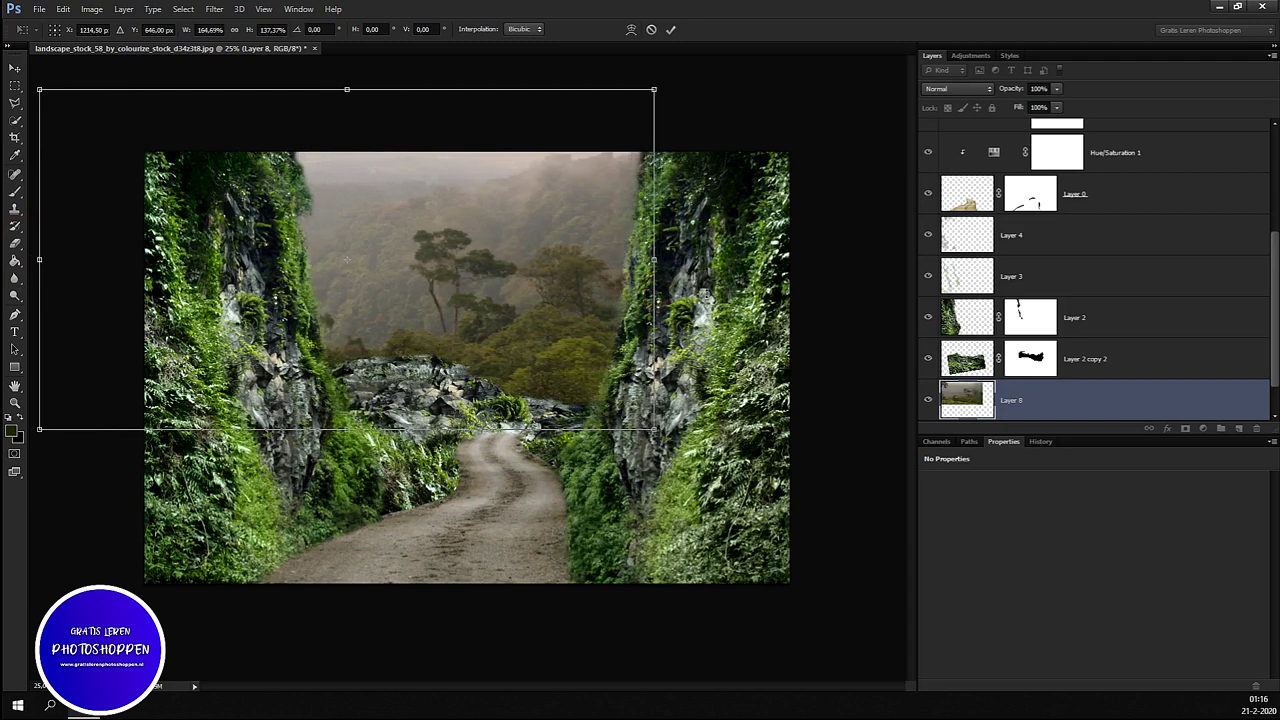
key("Return")
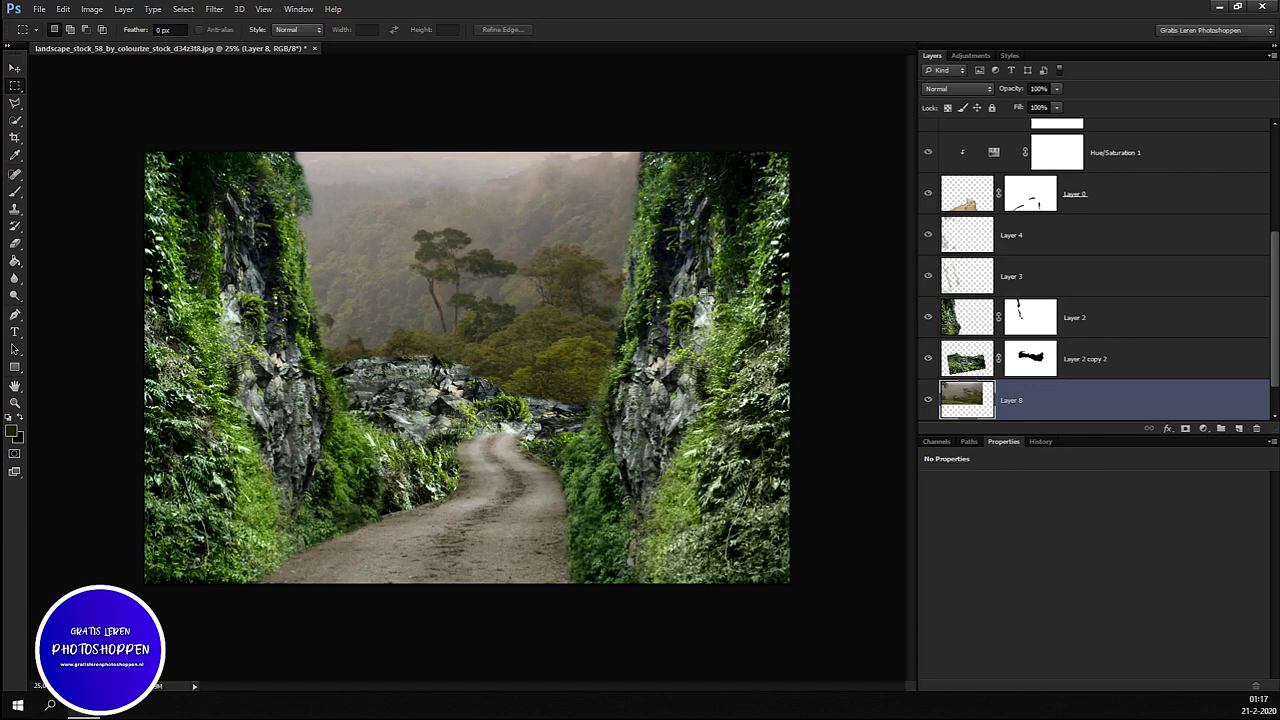
Step: Shorten the forest layer's height from the top and commit the resize
key("ctrl+t")
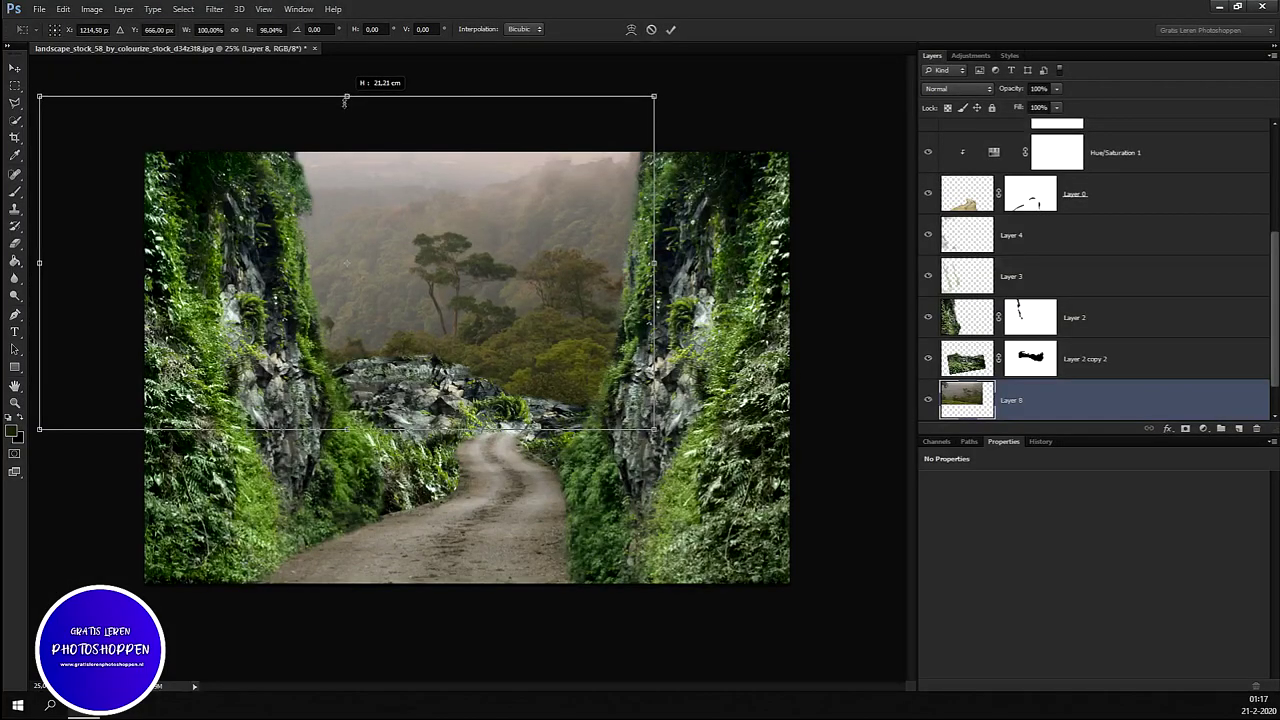
left_click_drag(346, 89, 345, 113)
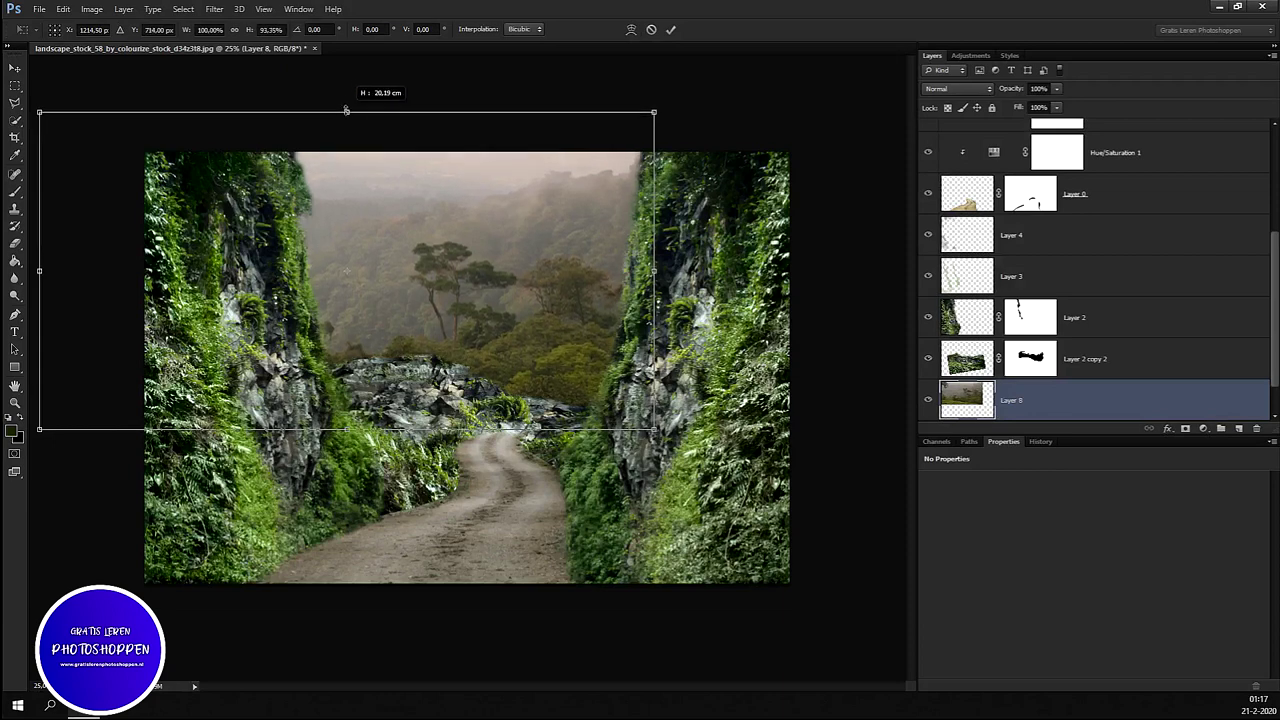
mouse_move(345, 113)
left_mouse_down()
mouse_move(347, 147)
mouse_move(347, 131)
left_mouse_up()
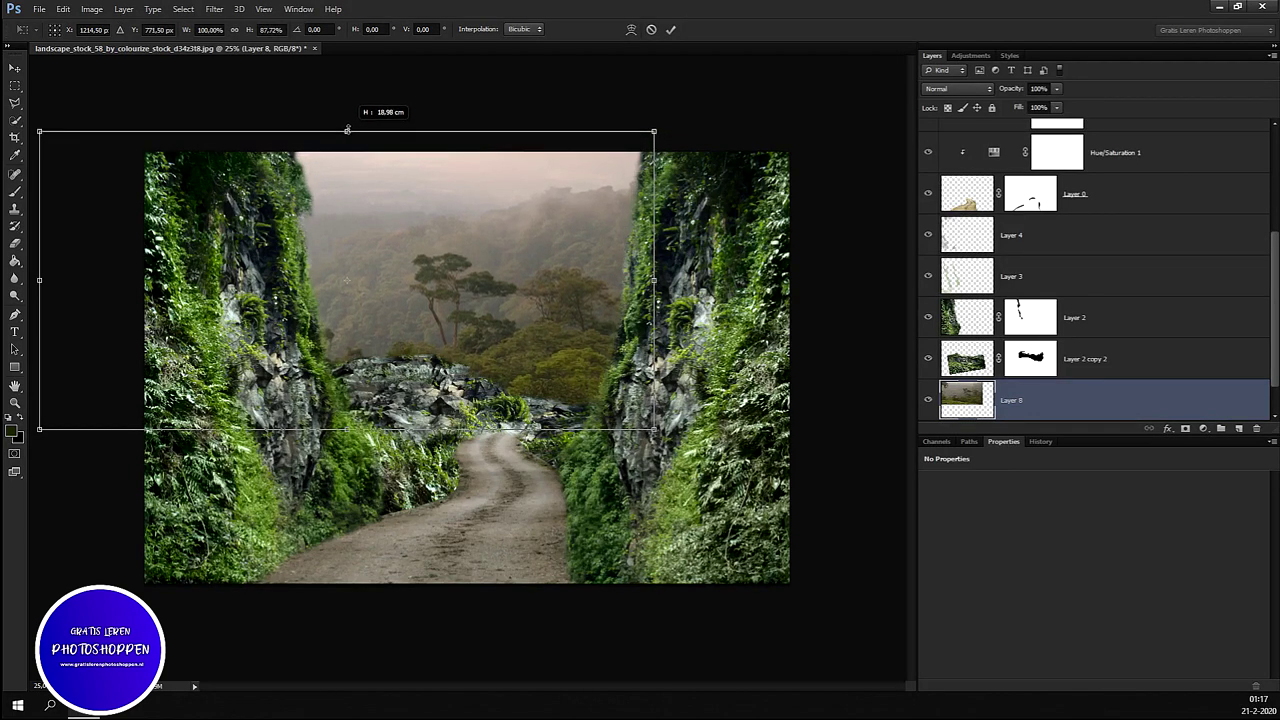
key("Return")
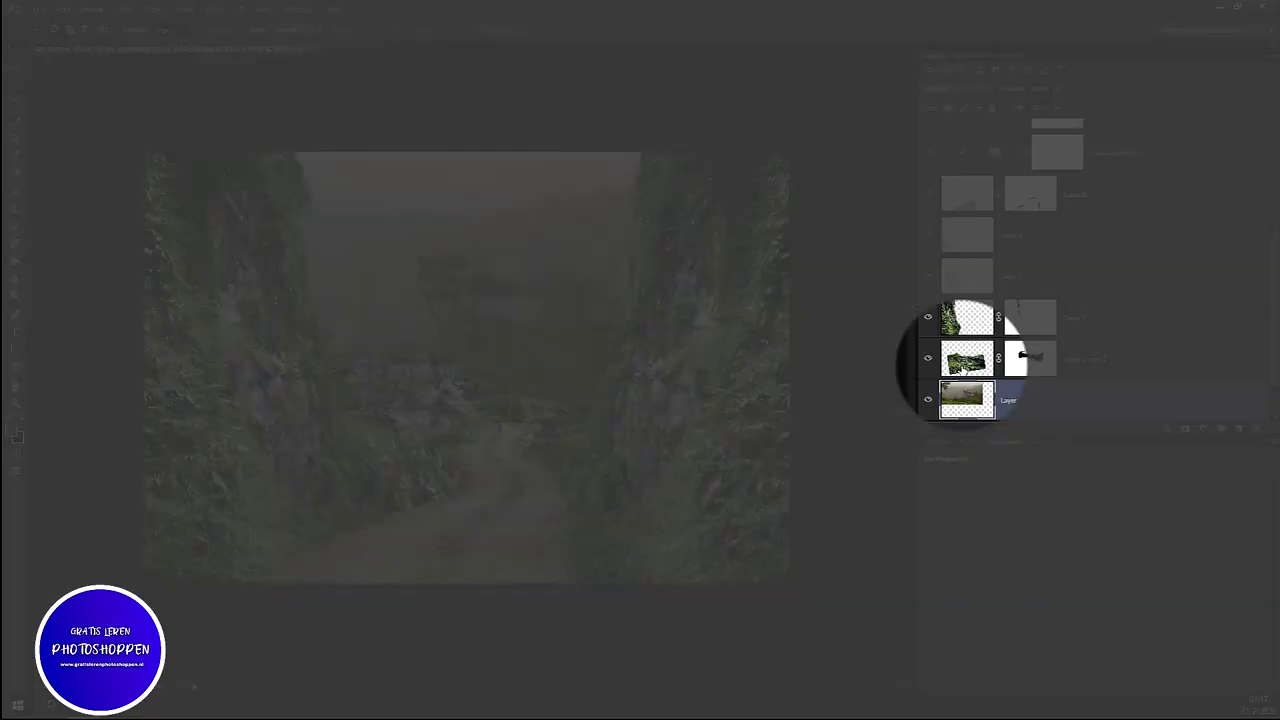
Step: Paint black on Layer 2 copy 2's mask to hide the rock pile's jagged tops
left_click(955, 367)
scroll(368, 378, "up", 2)
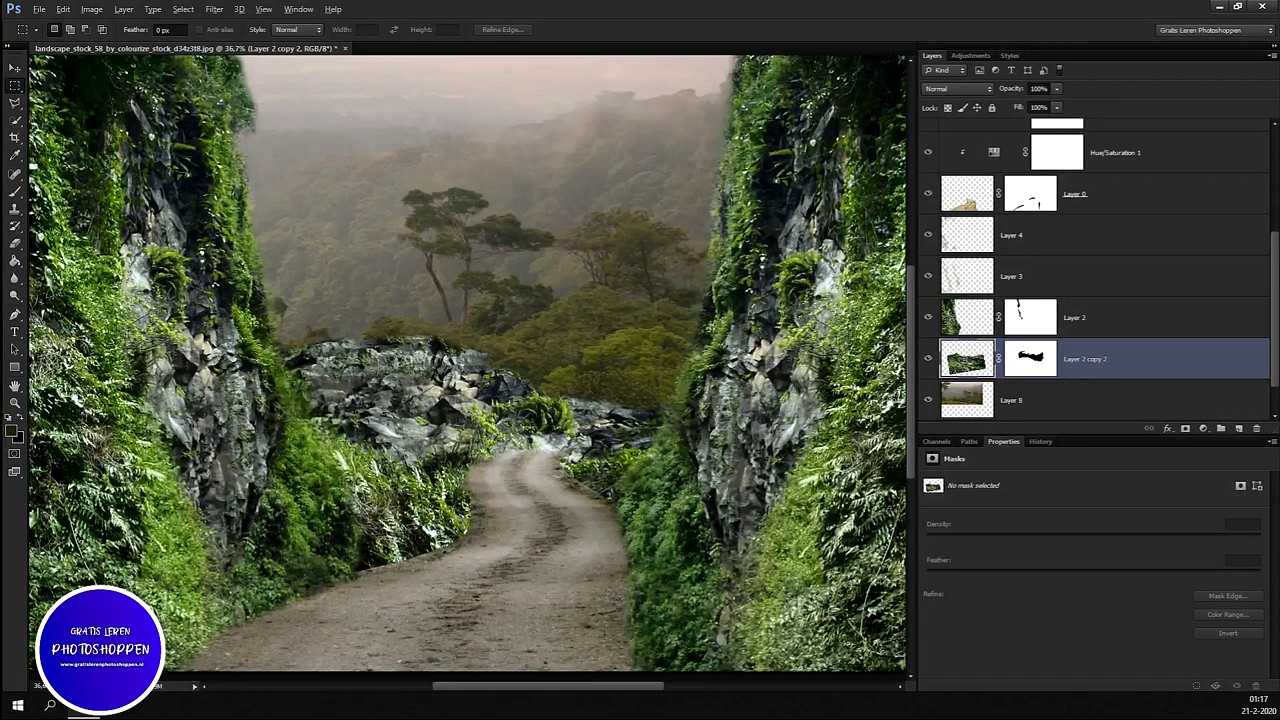
scroll(368, 378, "up", 2)
scroll(368, 378, "up", 2)
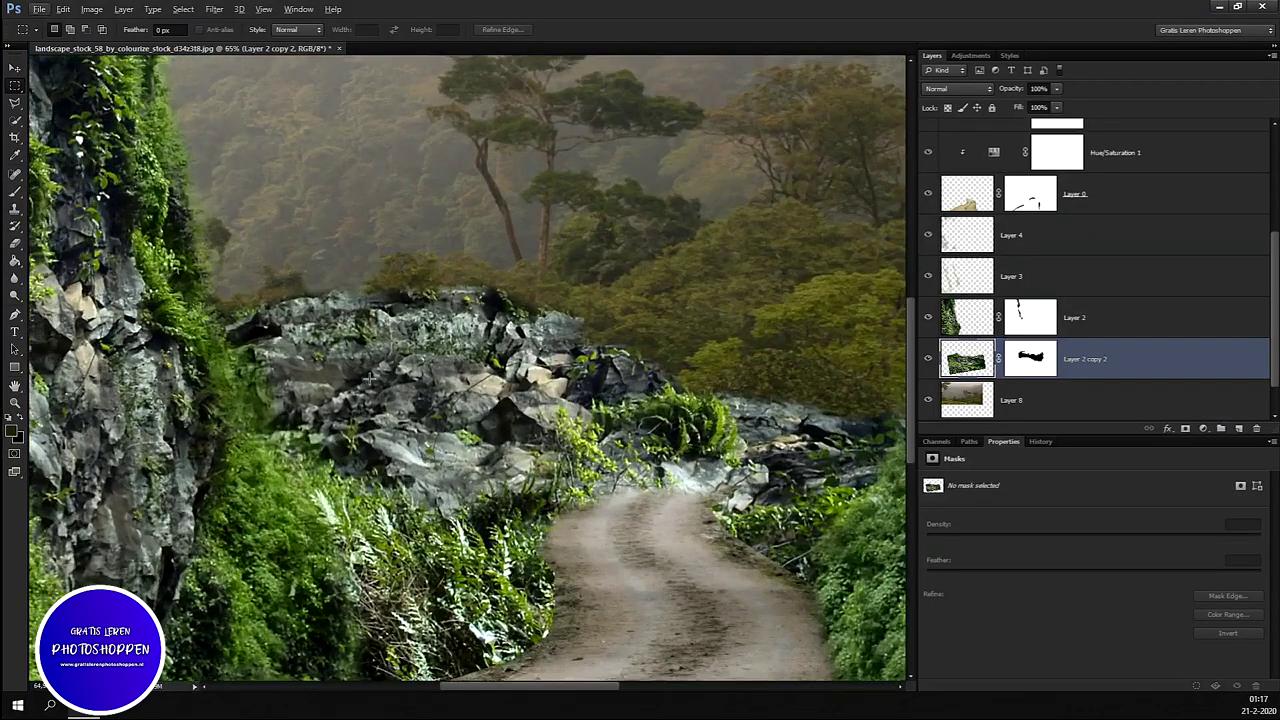
scroll(368, 378, "up", 2)
left_click(15, 193)
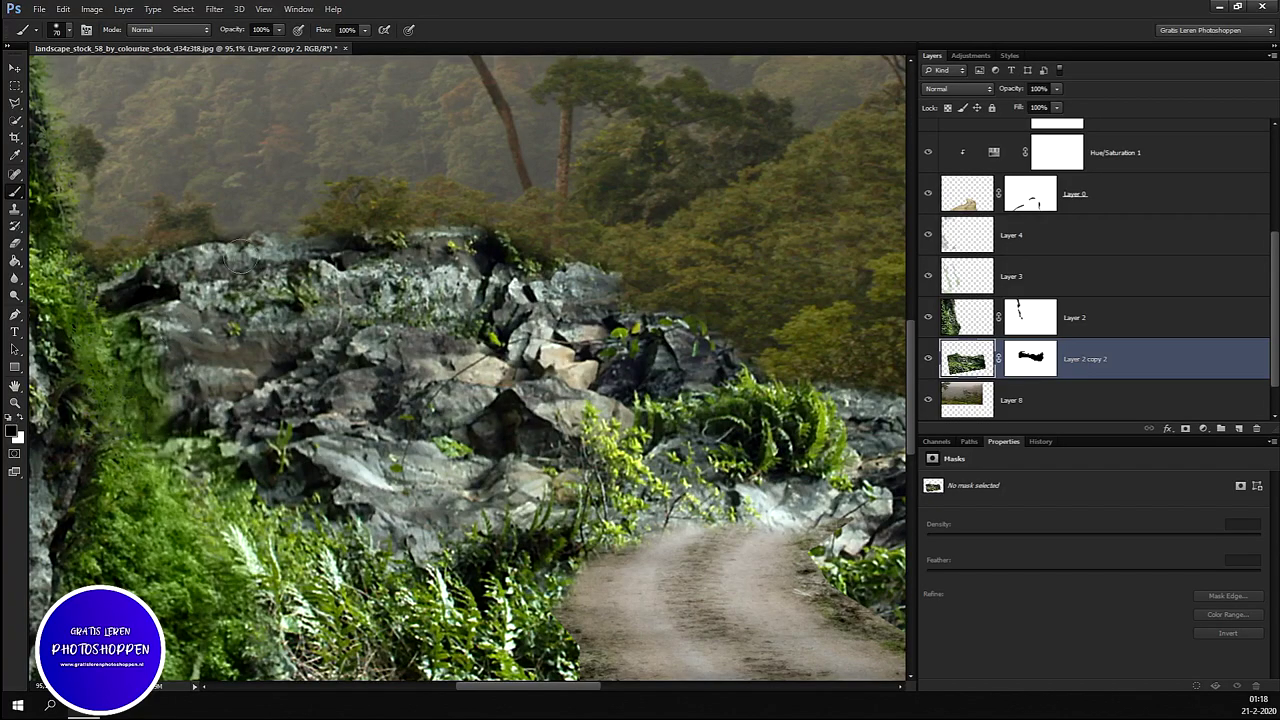
key("ctrl+backslash")
left_click_drag(138, 243, 533, 242)
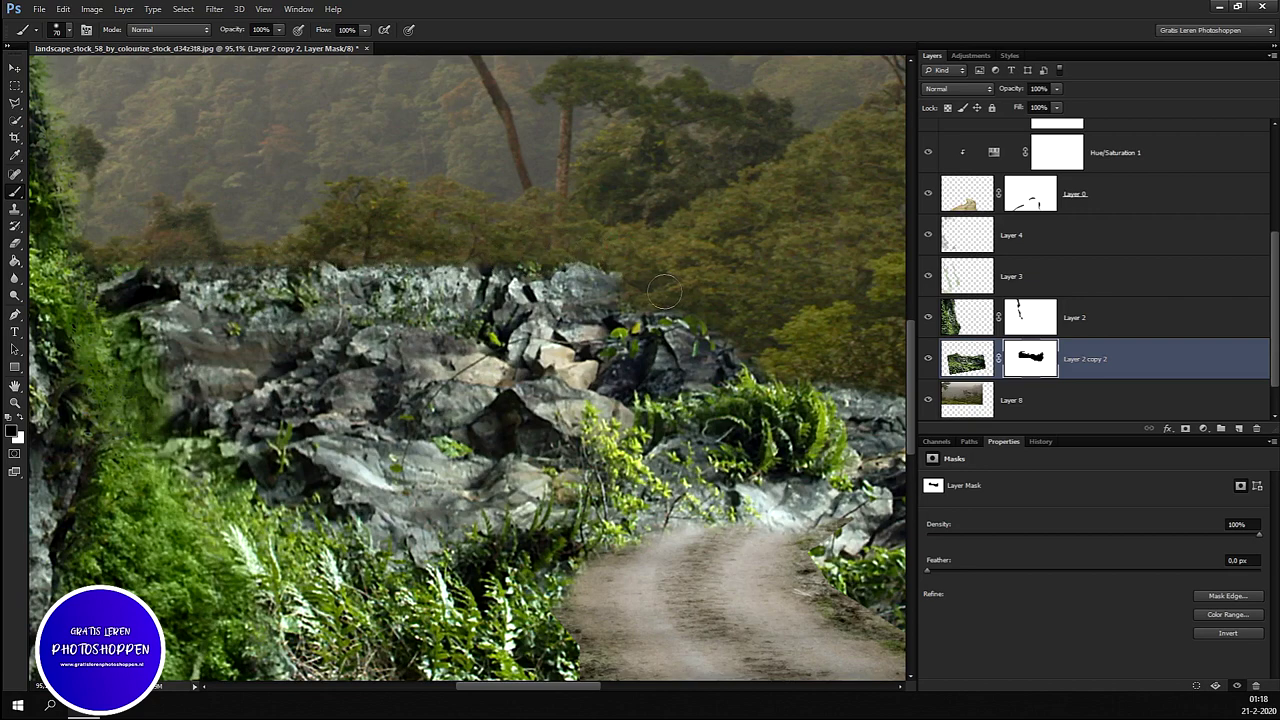
Step: Mask out the right-hand rock tops and the light rocks where the road bends
scroll(665, 295, "down", 3)
scroll(665, 385, "down", 2)
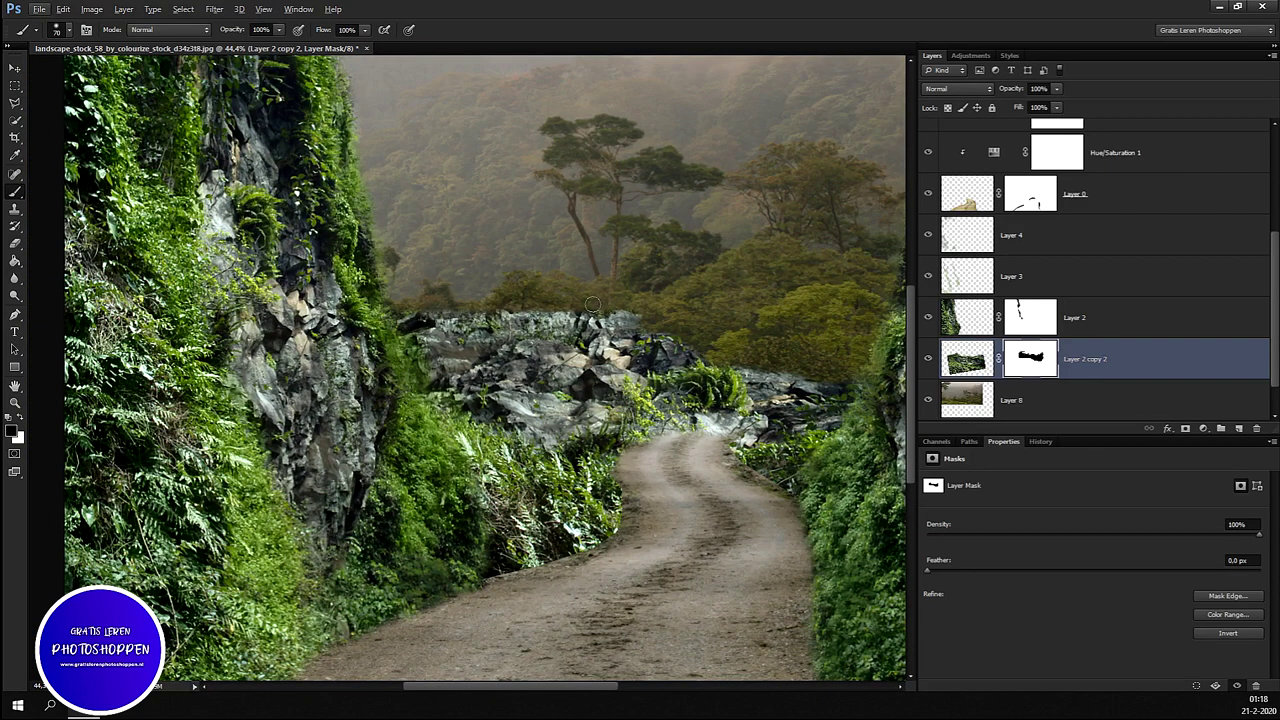
left_click_drag(583, 302, 584, 345)
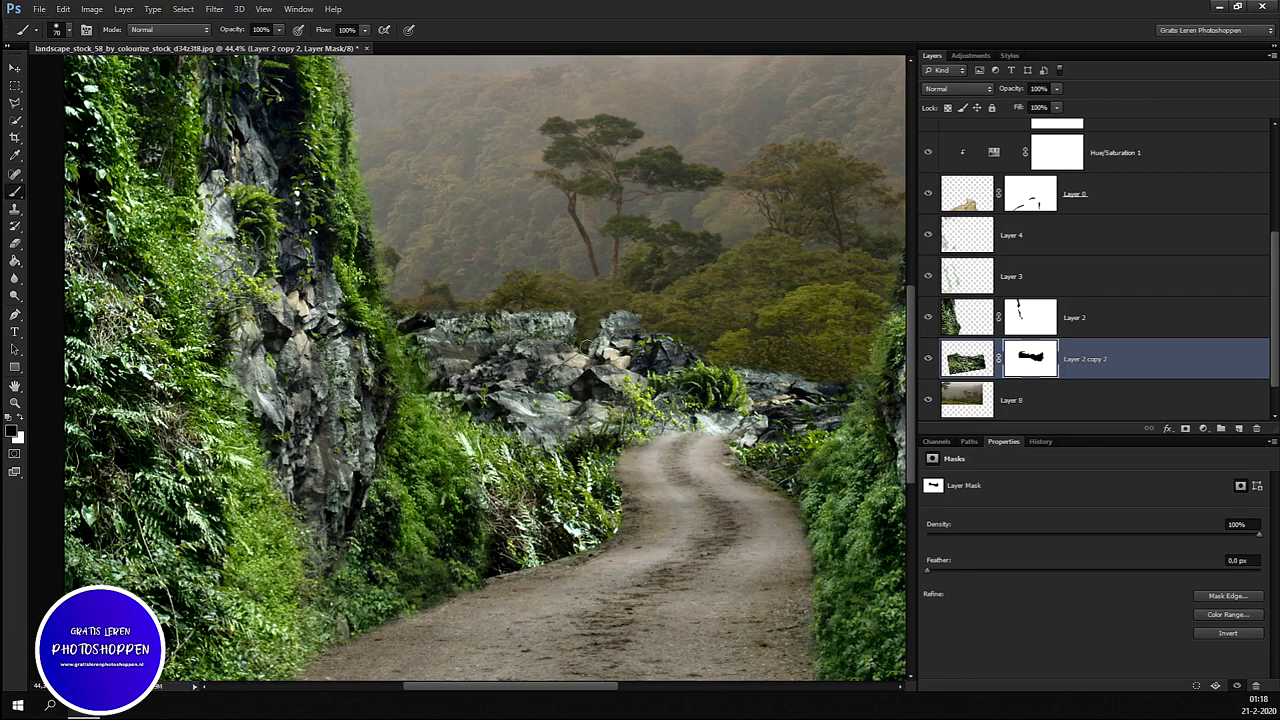
mouse_move(596, 358)
left_mouse_down()
mouse_move(602, 326)
mouse_move(708, 366)
mouse_move(659, 376)
mouse_move(775, 372)
mouse_move(859, 396)
mouse_move(780, 414)
left_mouse_up()
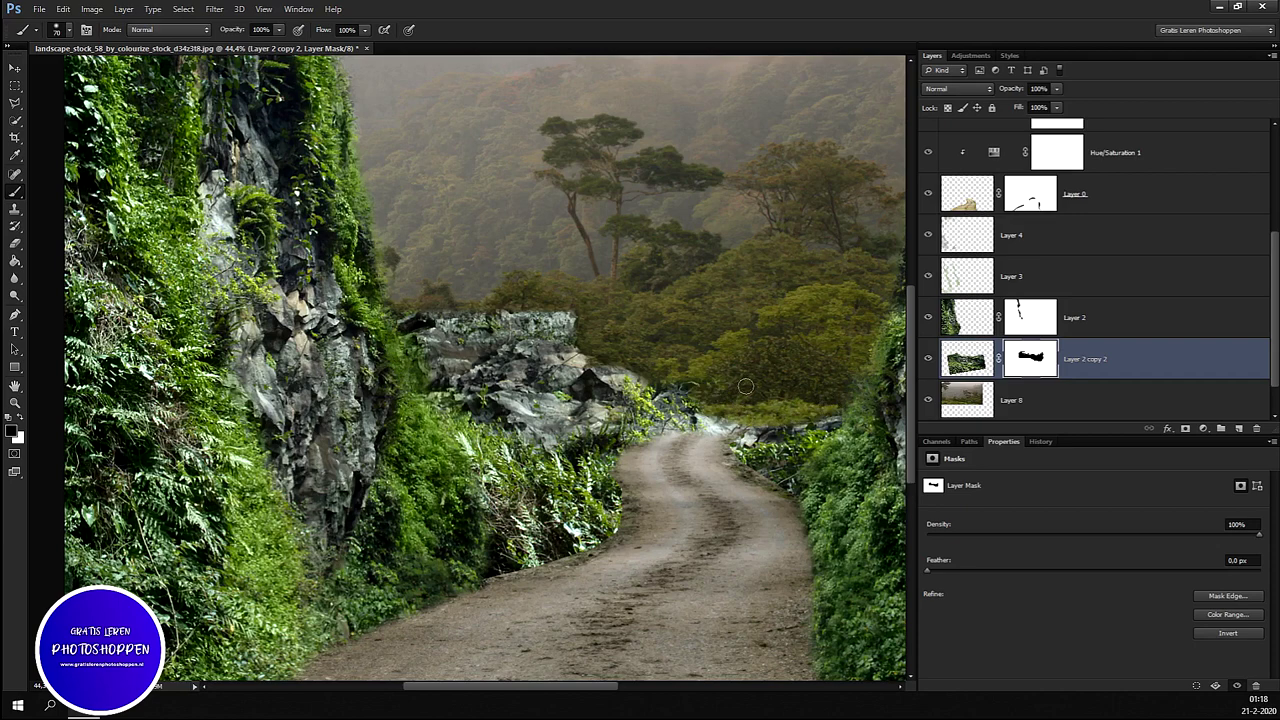
left_click_drag(688, 408, 743, 418)
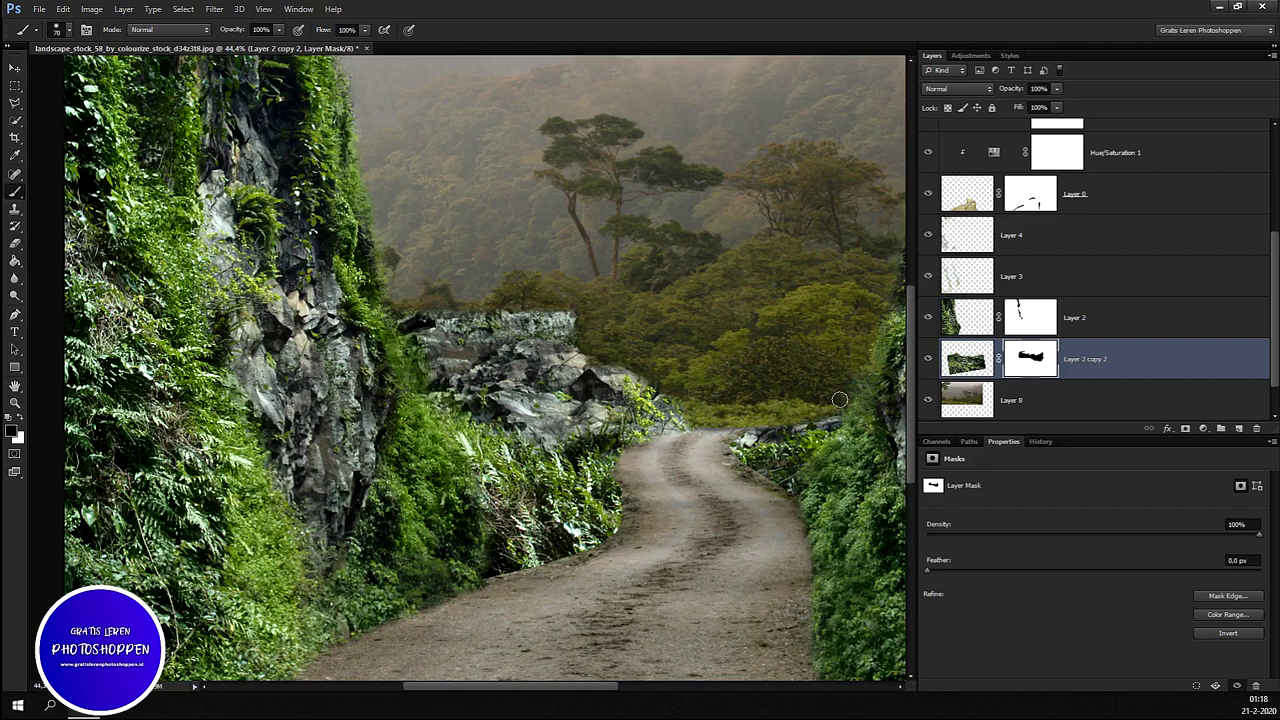
mouse_move(802, 428)
left_mouse_down()
mouse_move(738, 436)
mouse_move(749, 449)
left_mouse_up()
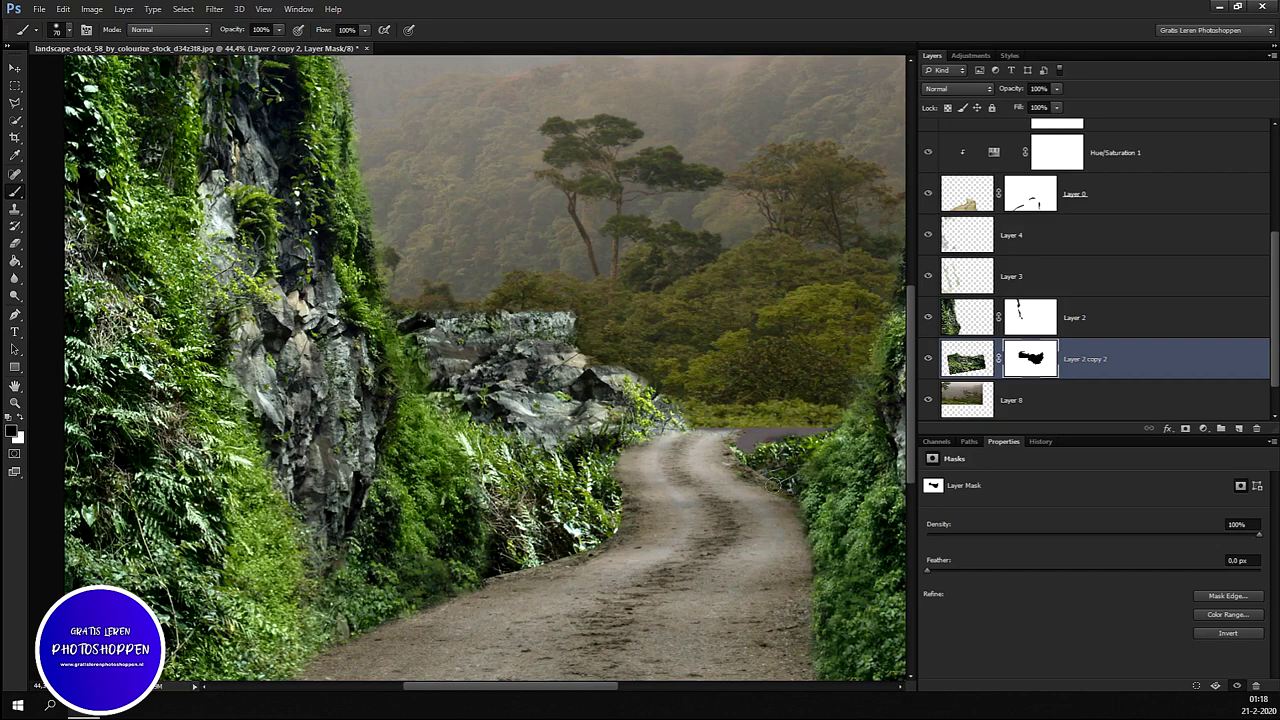
scroll(776, 473, "up", 3)
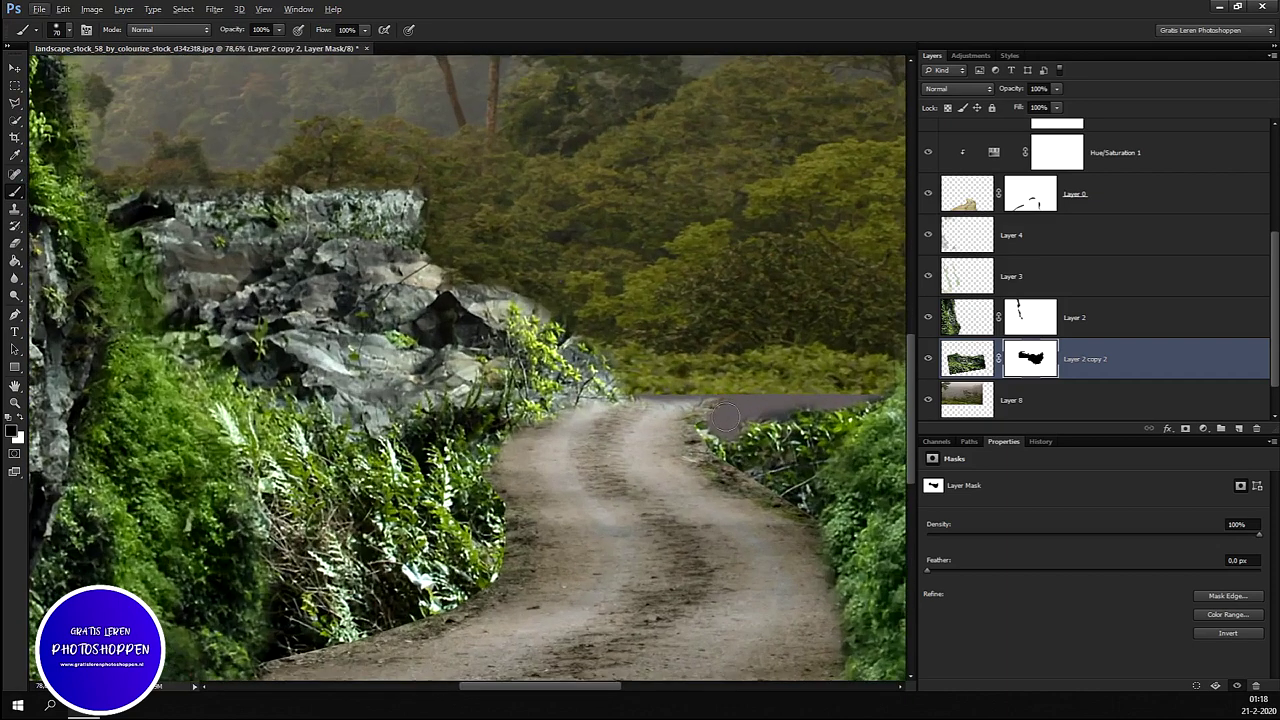
scroll(722, 404, "up", 1)
scroll(666, 422, "up", 1)
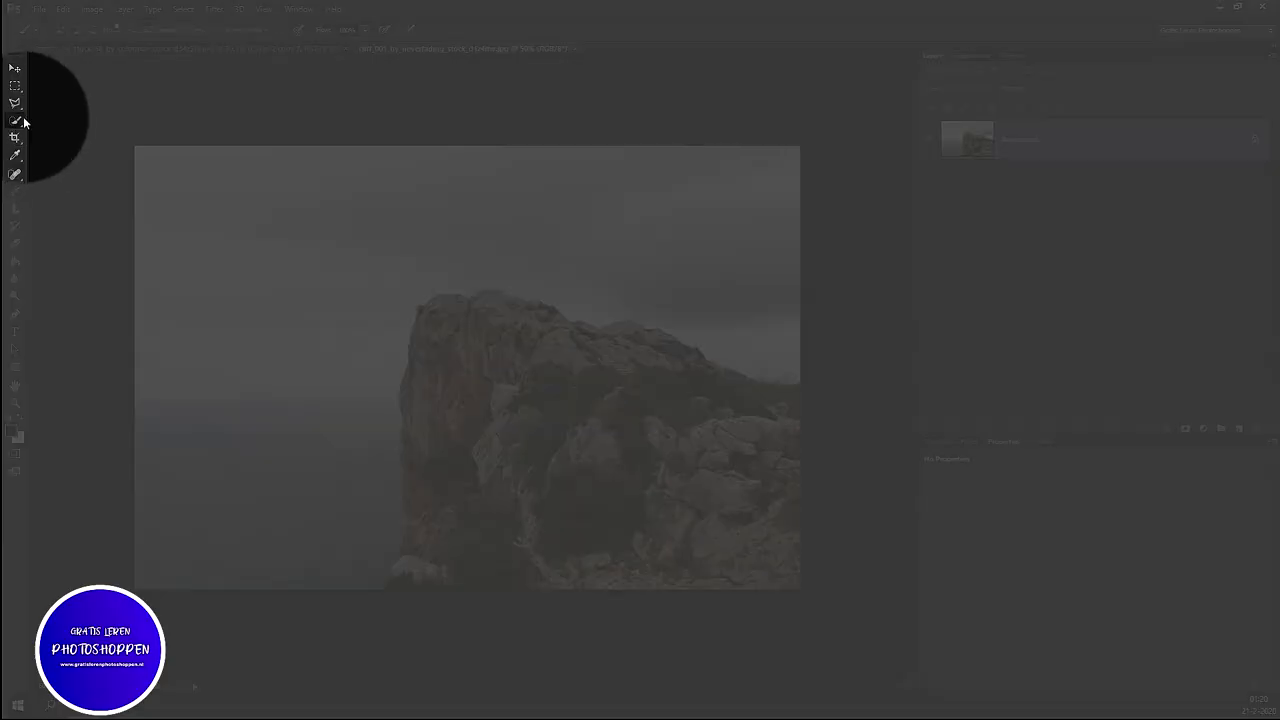
Step: Select the rocky cliff with Quick Selection, cut it, and close the cliff photo unsaved
right_click(24, 122)
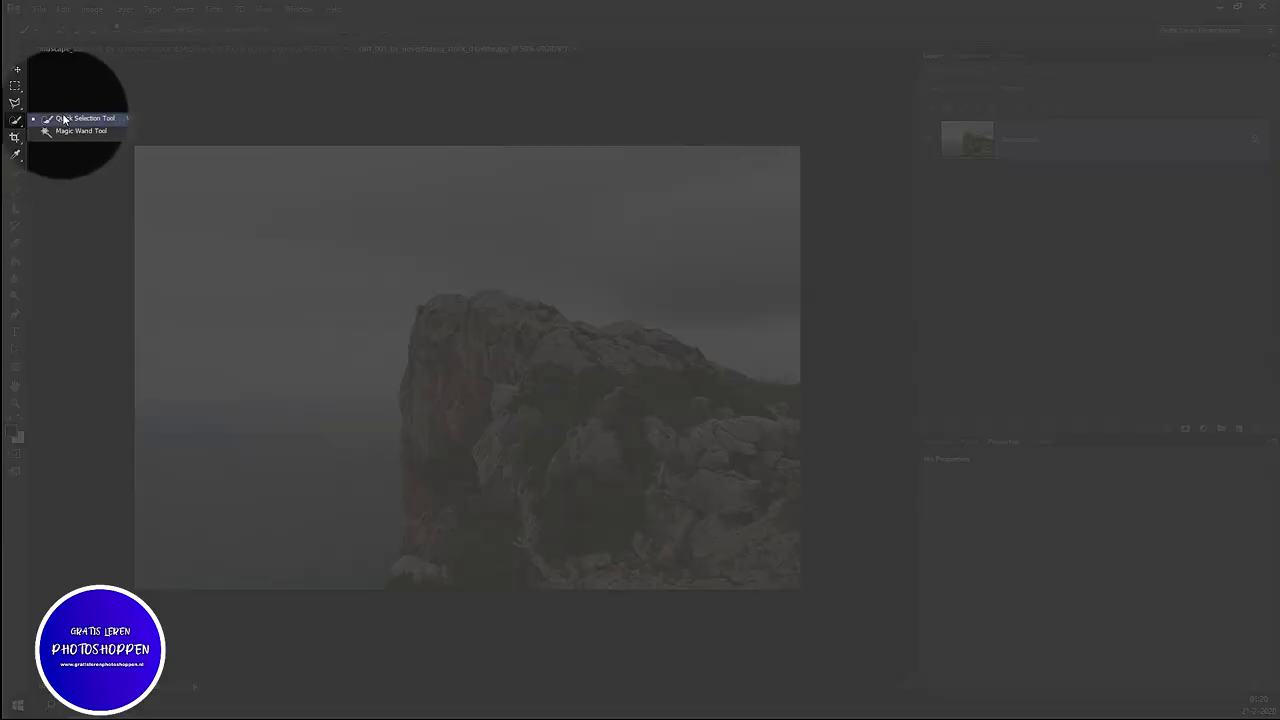
left_click(75, 117)
mouse_move(468, 310)
left_mouse_down()
mouse_move(420, 597)
mouse_move(408, 548)
mouse_move(499, 325)
mouse_move(664, 347)
mouse_move(738, 396)
left_mouse_up()
left_click_drag(804, 458, 739, 361)
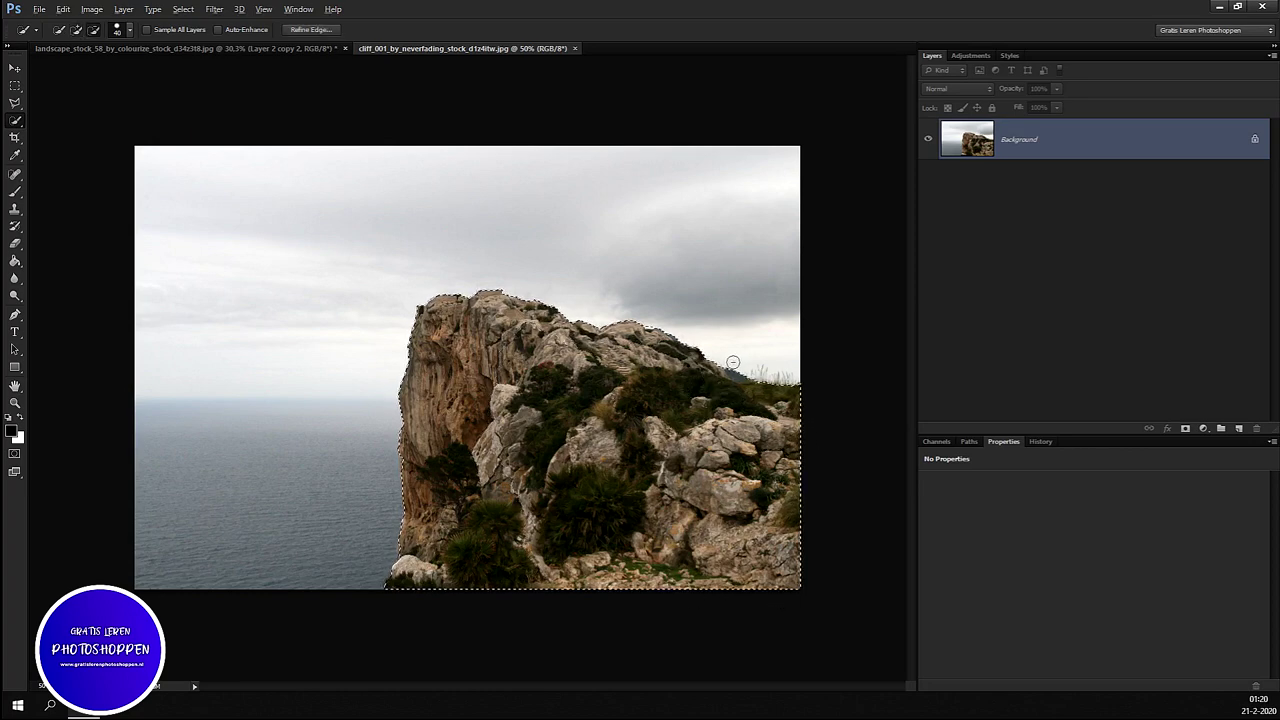
left_click_drag(766, 363, 857, 394)
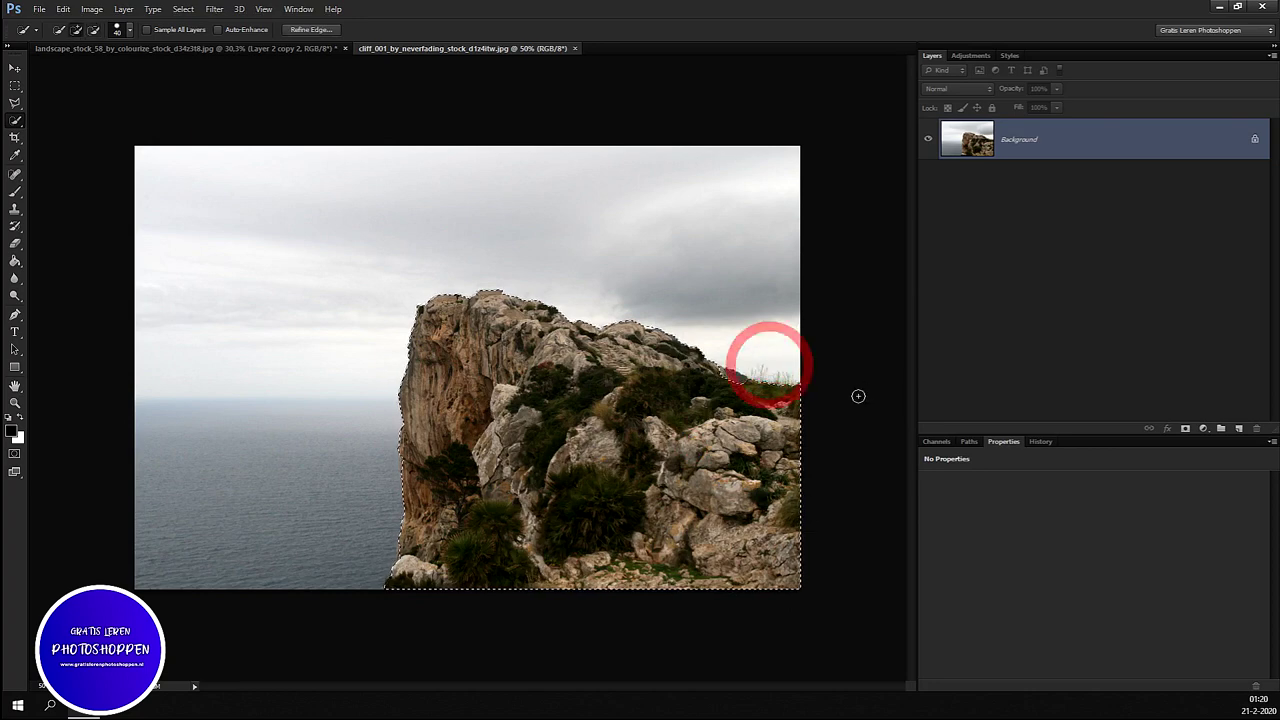
left_click(720, 397)
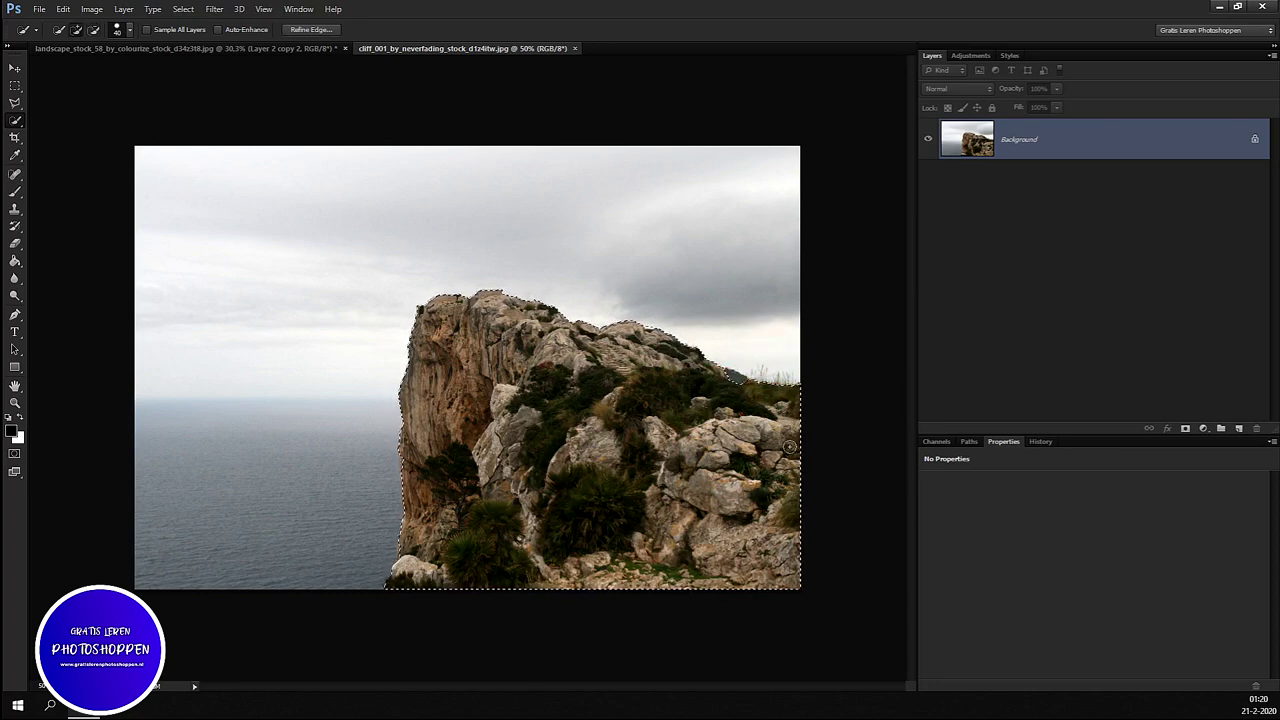
key("BackSpace")
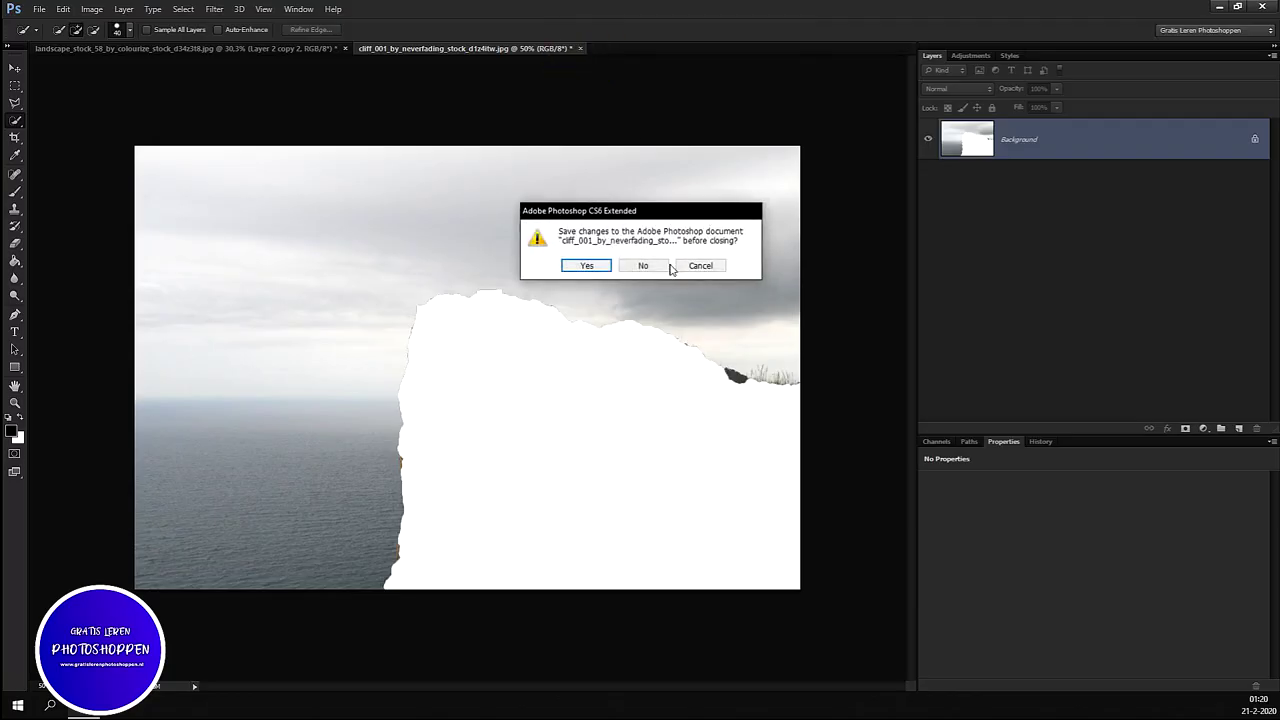
left_click(660, 265)
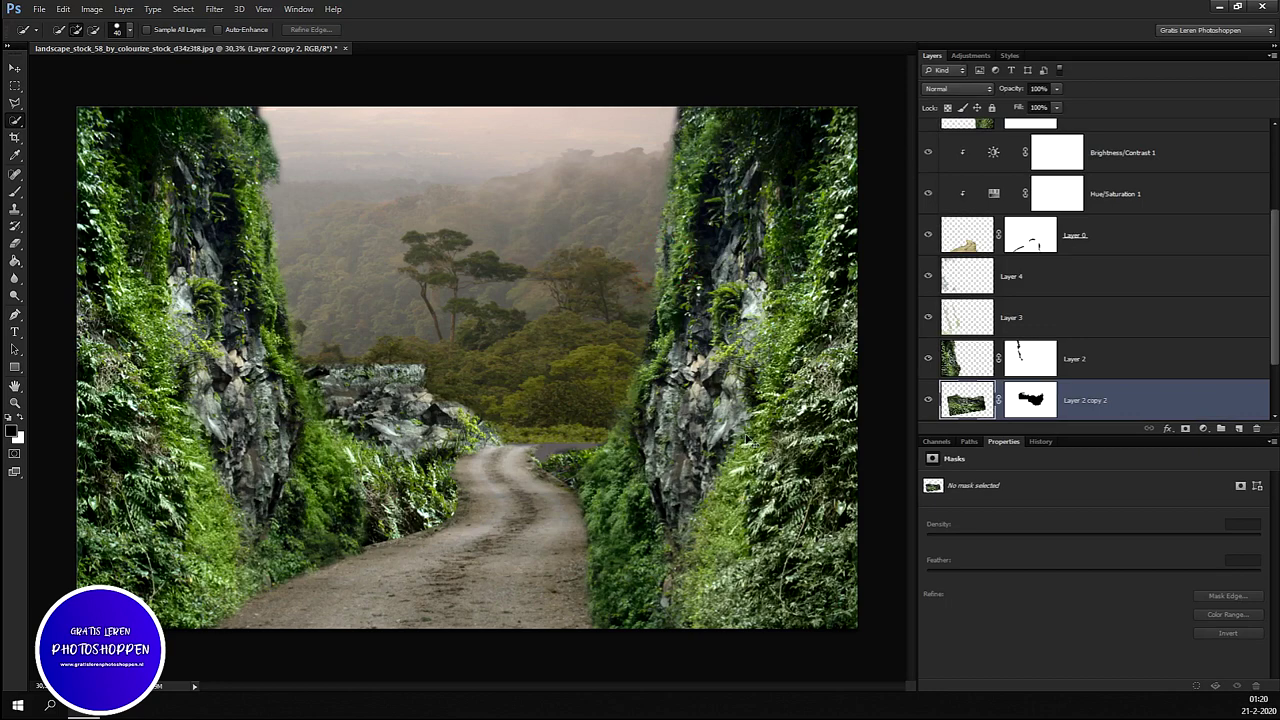
Step: Paste the cliff rock as Layer 9 and place it by the road below the right cliff
key("ctrl+v")
left_click(15, 68)
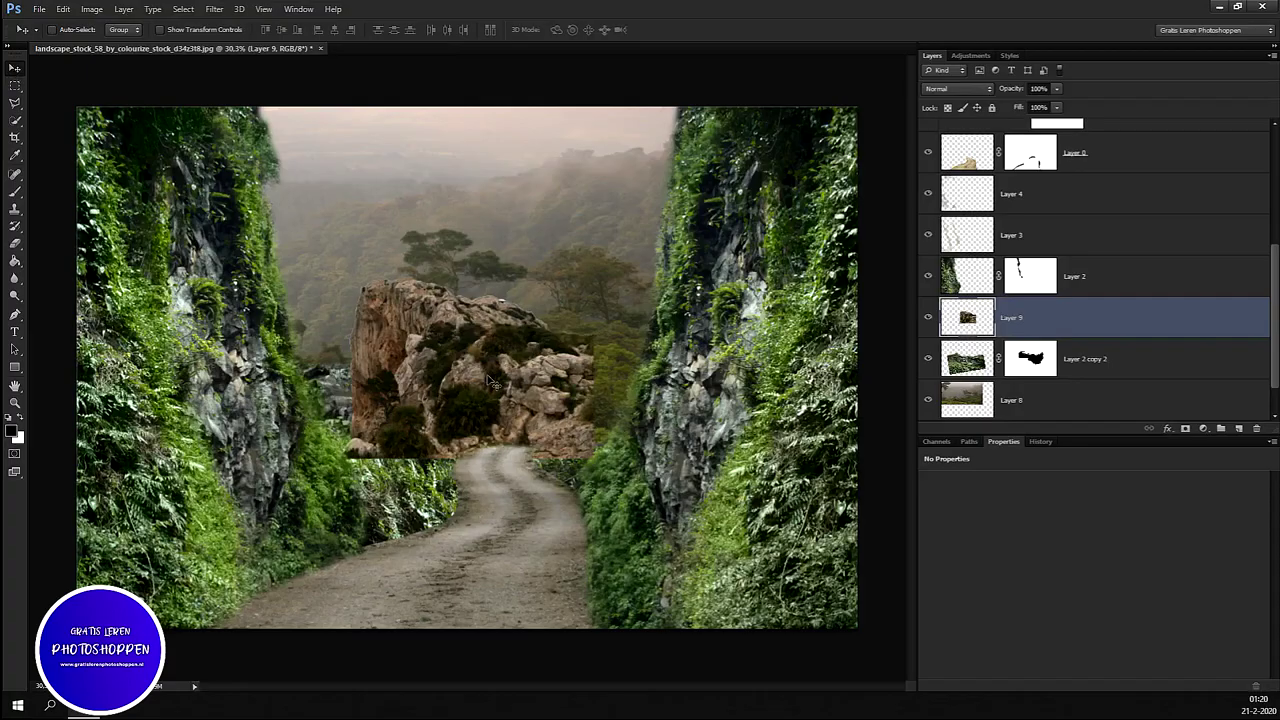
mouse_move(490, 380)
left_mouse_down()
mouse_move(634, 522)
mouse_move(607, 508)
left_mouse_up()
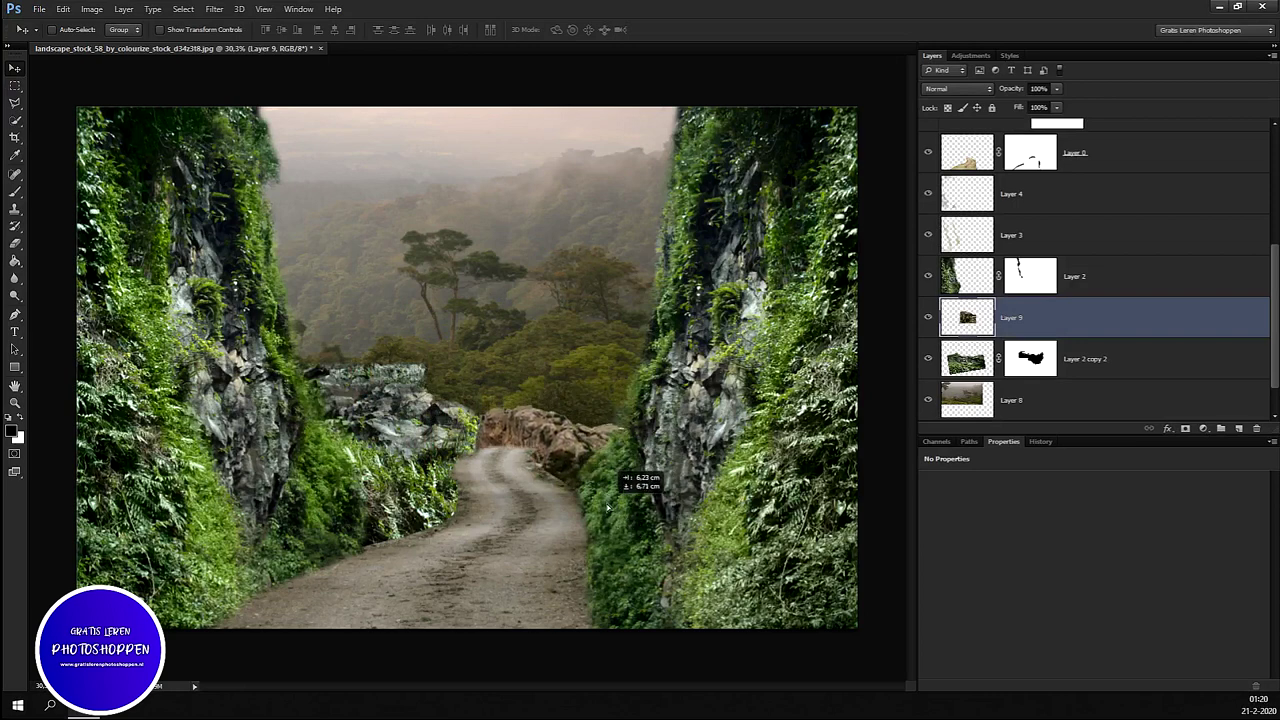
left_click_drag(607, 508, 643, 540)
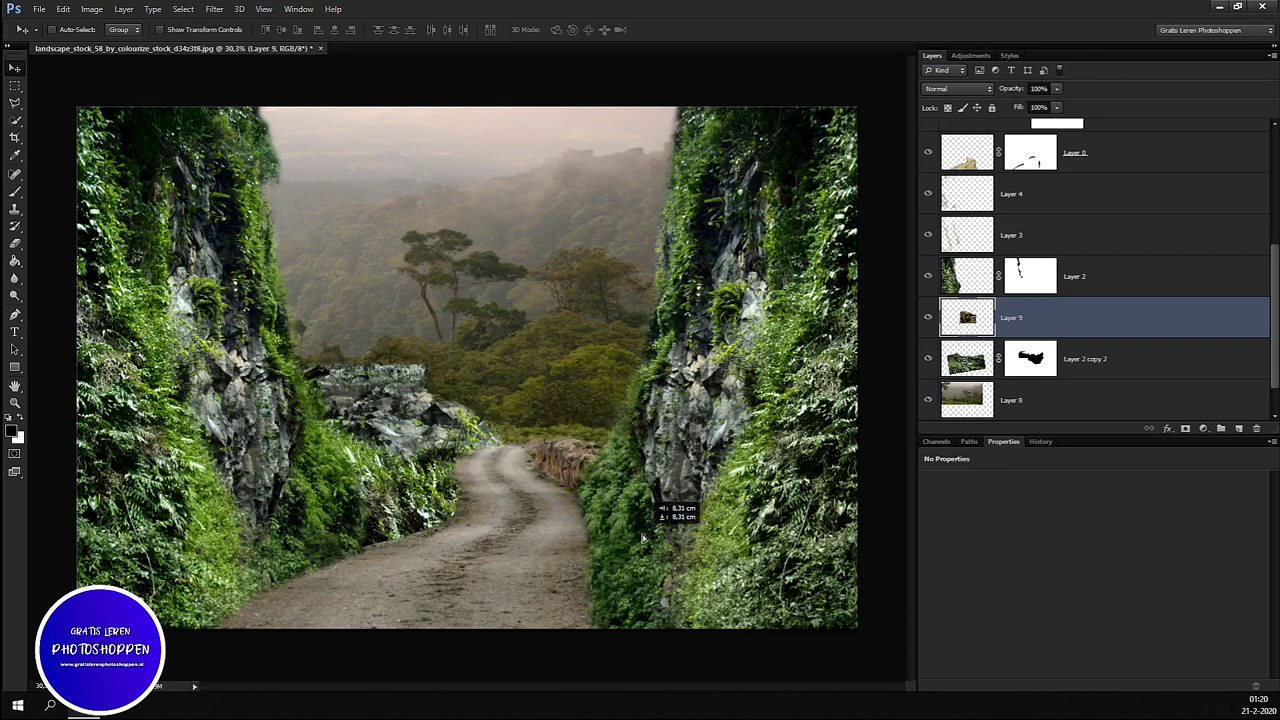
left_click_drag(643, 540, 640, 531)
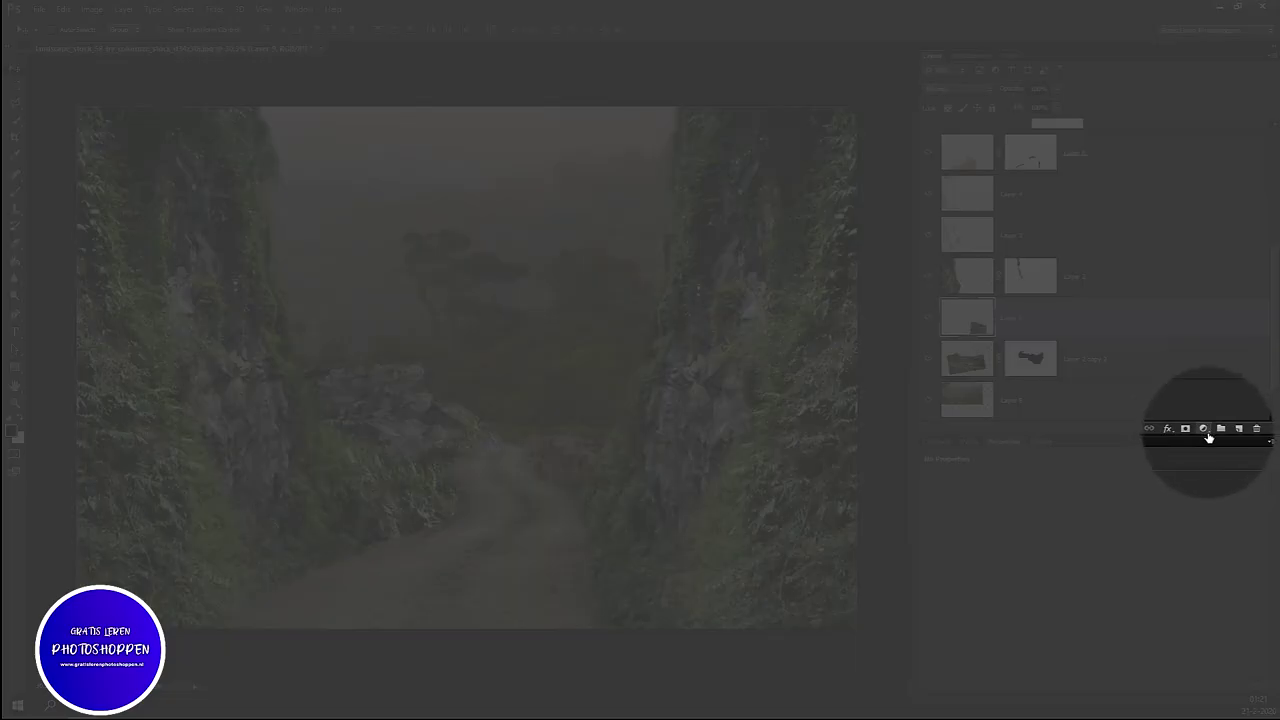
Step: Add a Brightness/Contrast adjustment clipped to Layer 9 with Brightness -22 and Contrast 41
left_click(1204, 429)
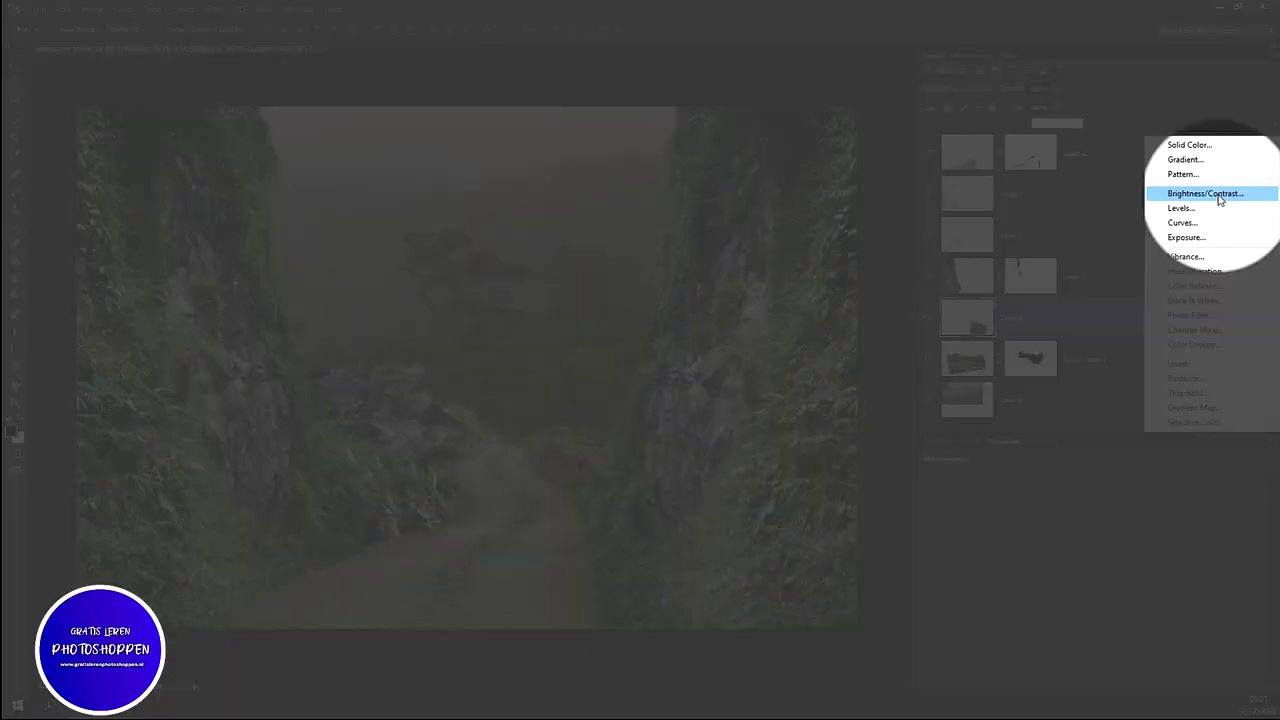
left_click(1212, 193)
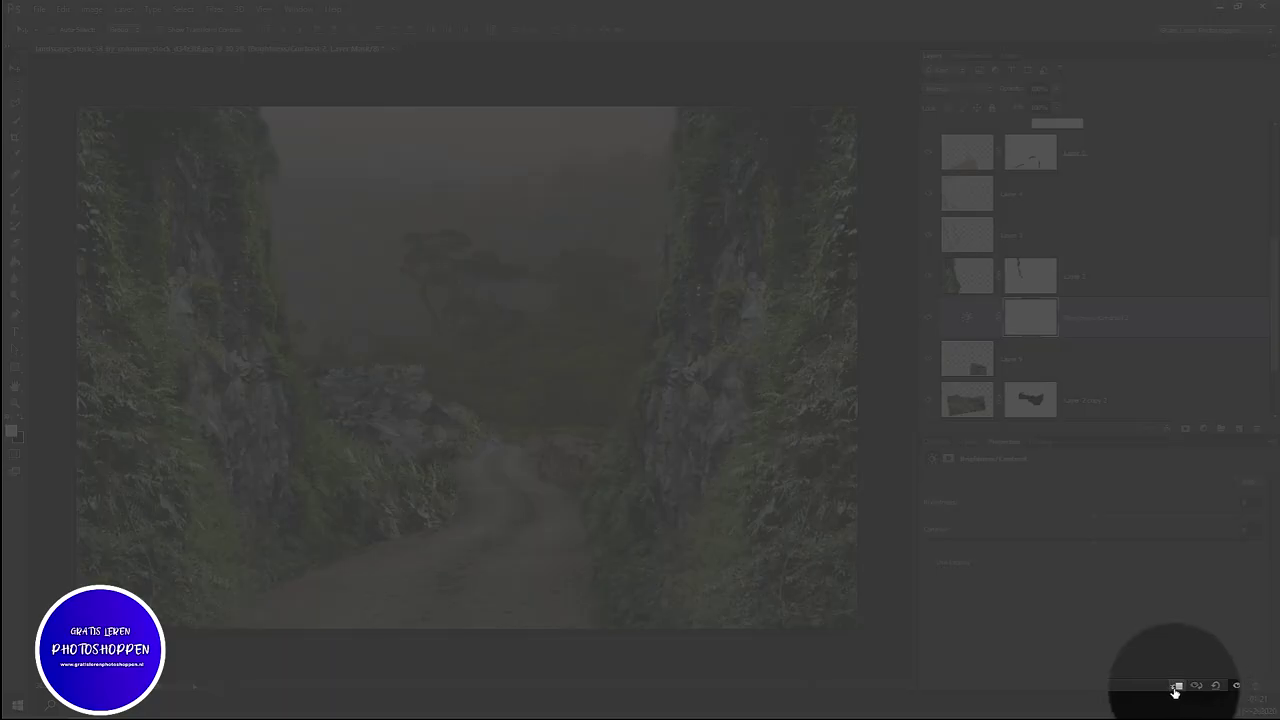
left_click(1175, 686)
left_click_drag(1093, 518, 1069, 521)
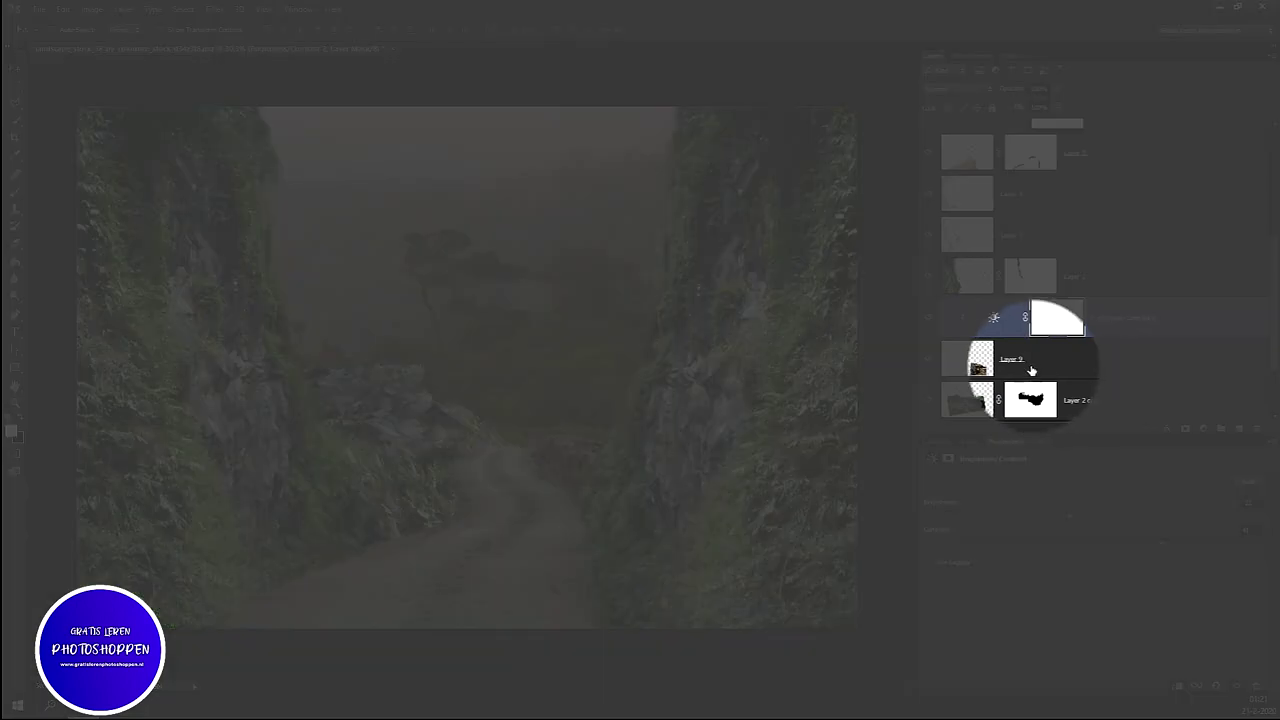
scroll(962, 349, "down", 1)
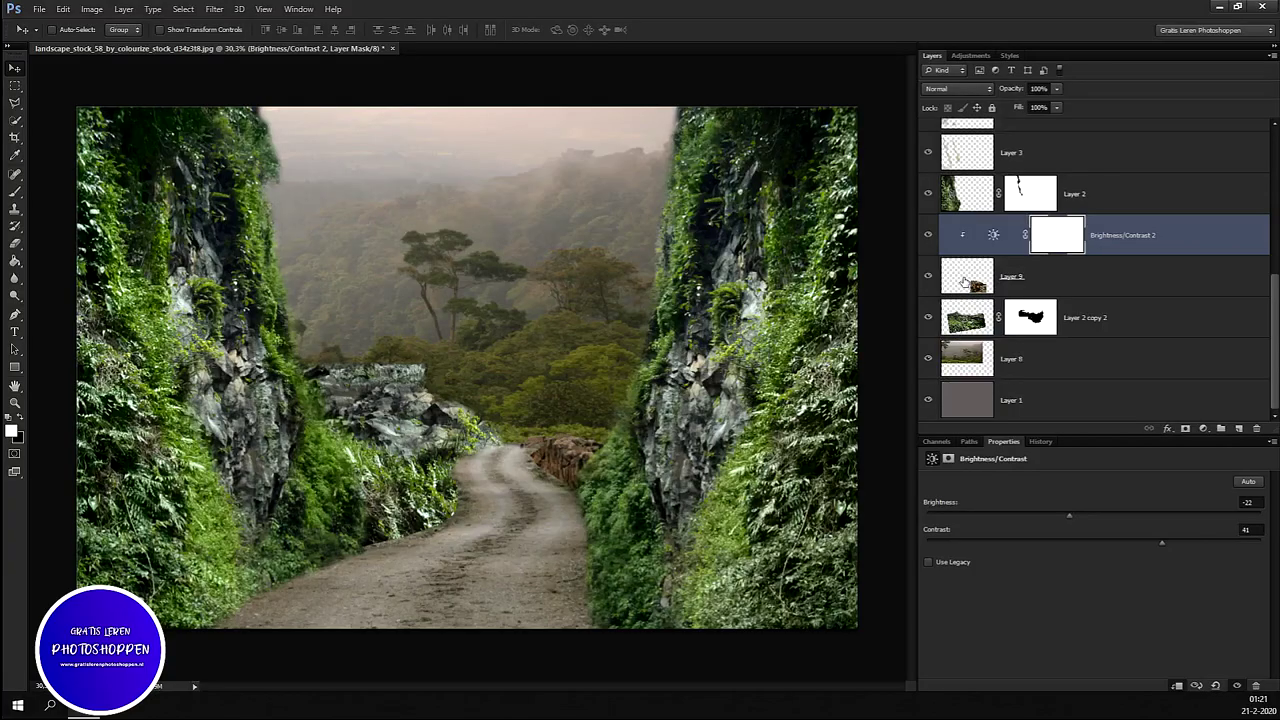
left_click(1012, 277)
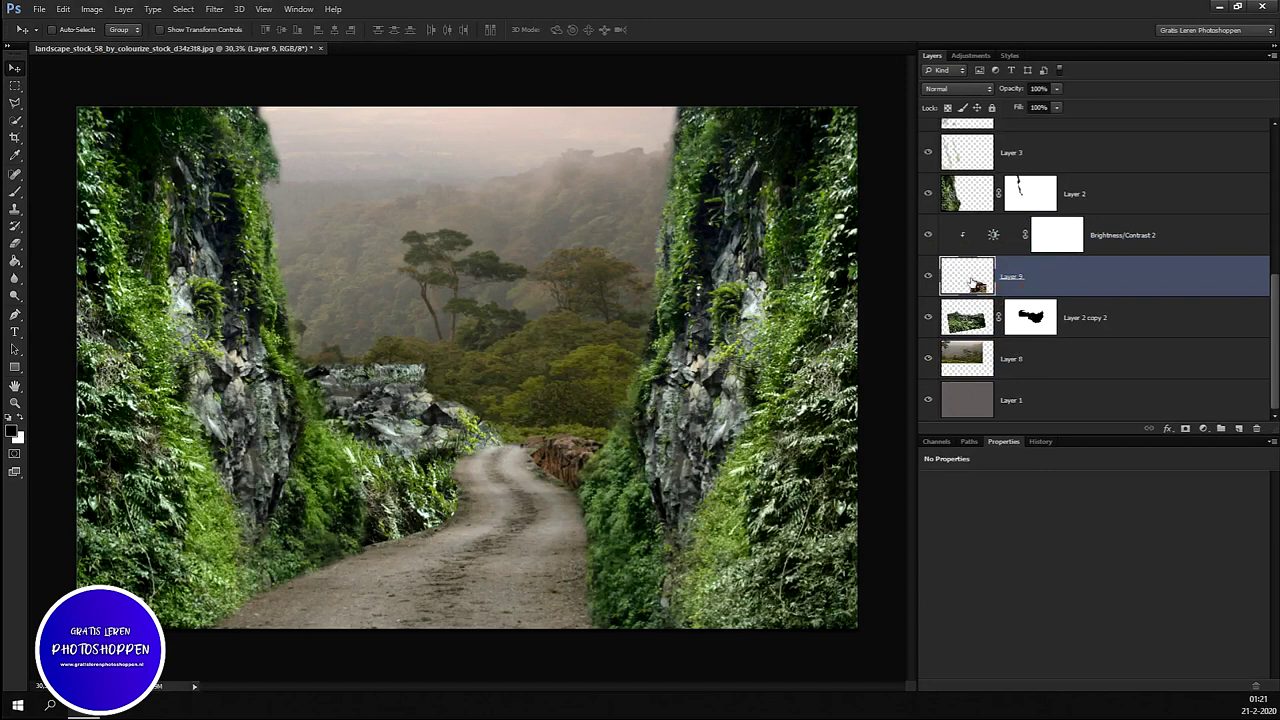
left_click_drag(1071, 288, 1114, 327)
scroll(1010, 347, "up", 3)
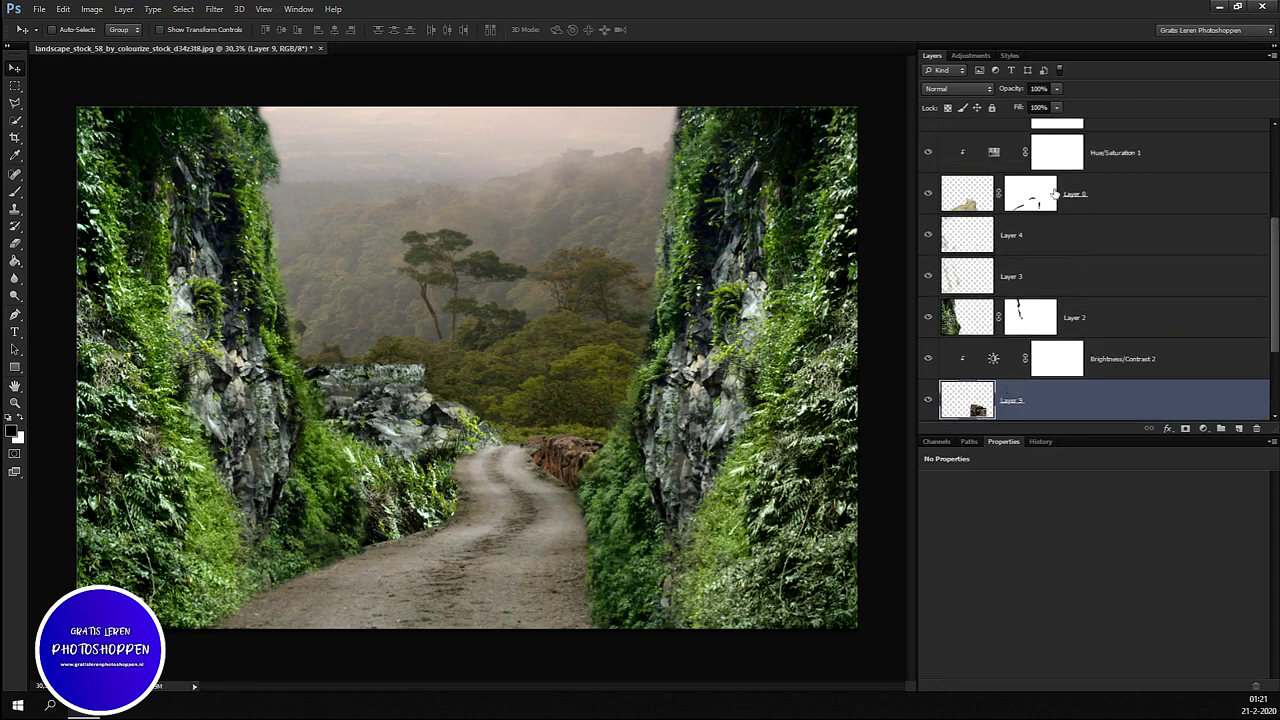
Step: Prepare Layer 0's mask with a smaller black brush at 48% opacity
left_click(1035, 194)
scroll(680, 520, "up", 3)
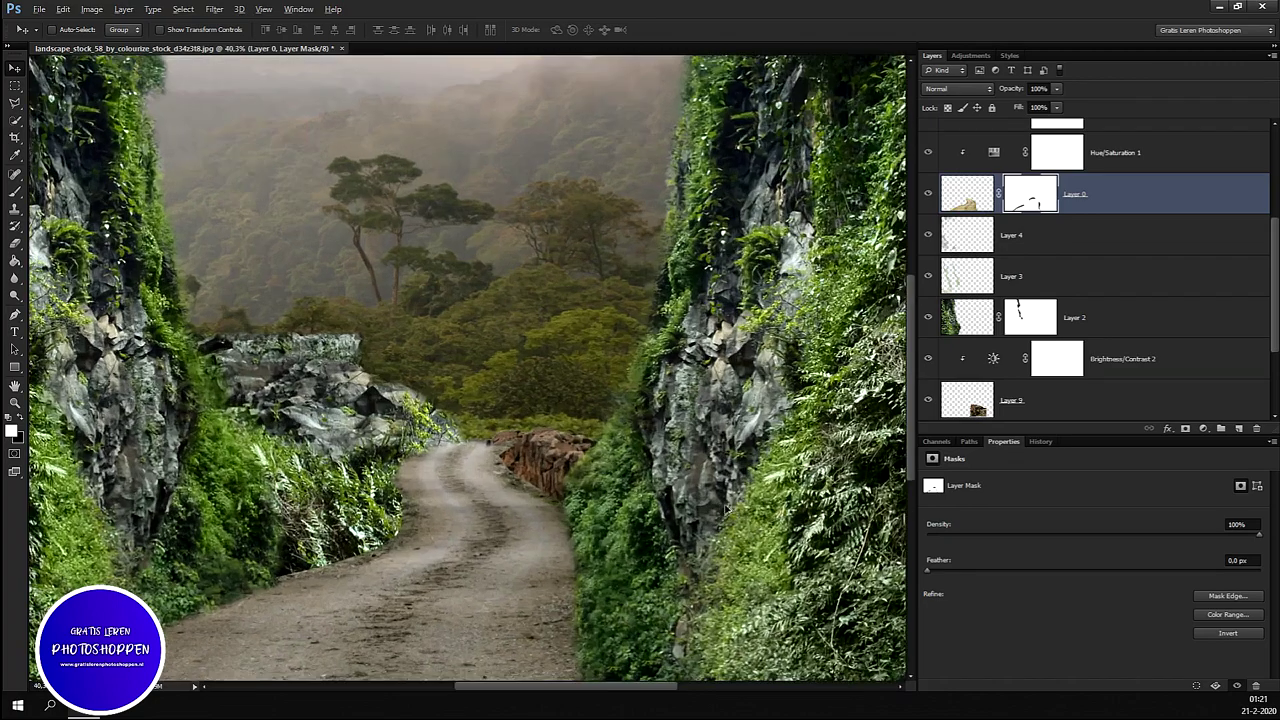
scroll(600, 505, "up", 3)
scroll(500, 490, "up", 3)
scroll(430, 482, "up", 3)
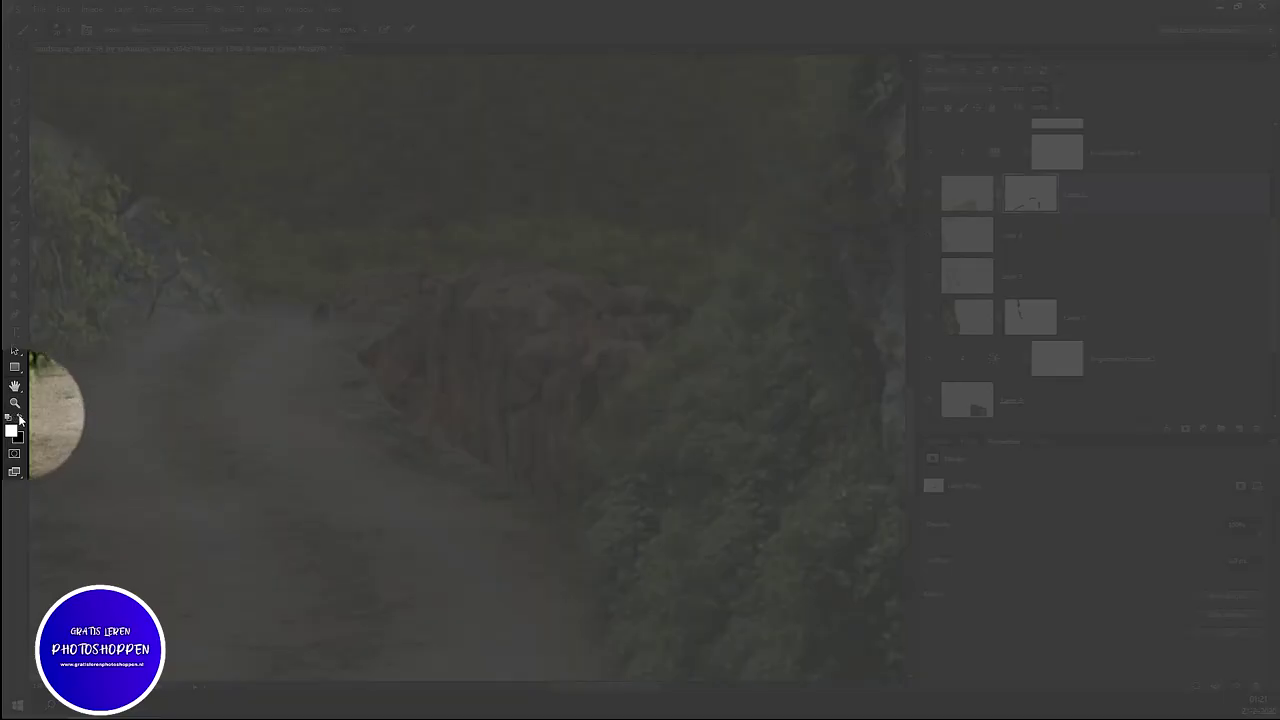
left_click(13, 417)
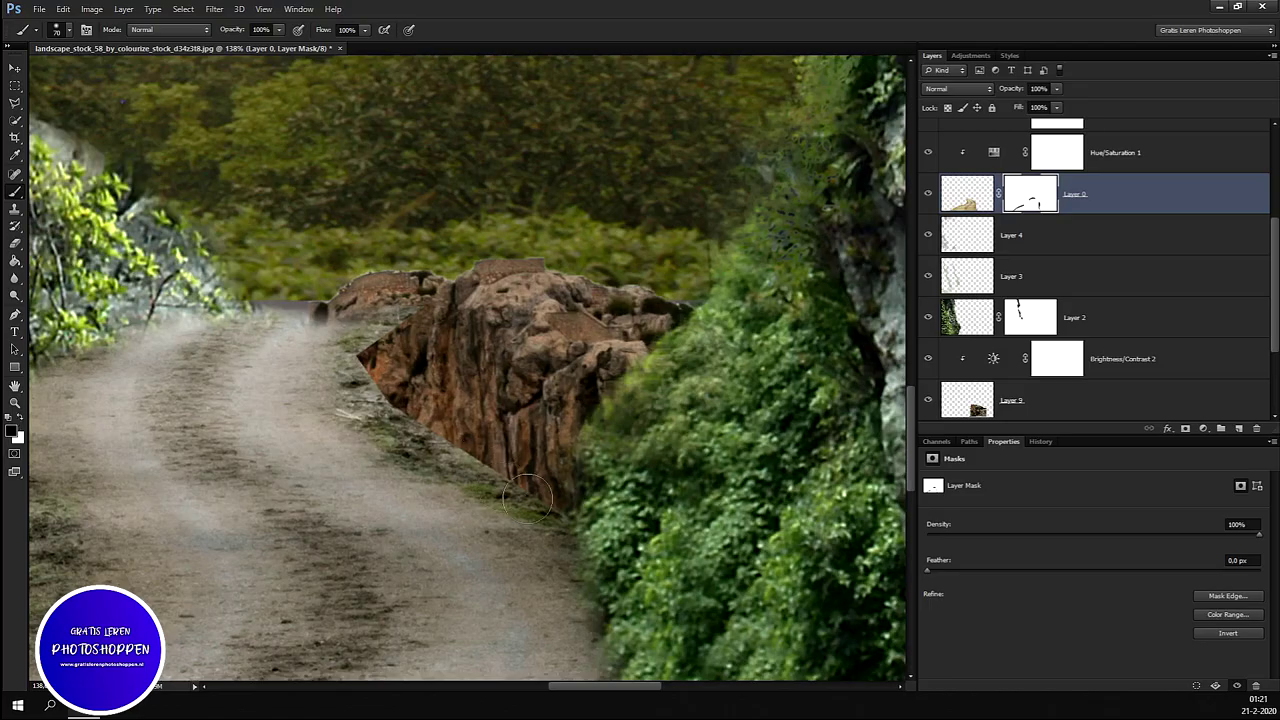
key("bracketleft")
key("bracketleft")
left_click(279, 29)
left_click_drag(288, 47, 245, 47)
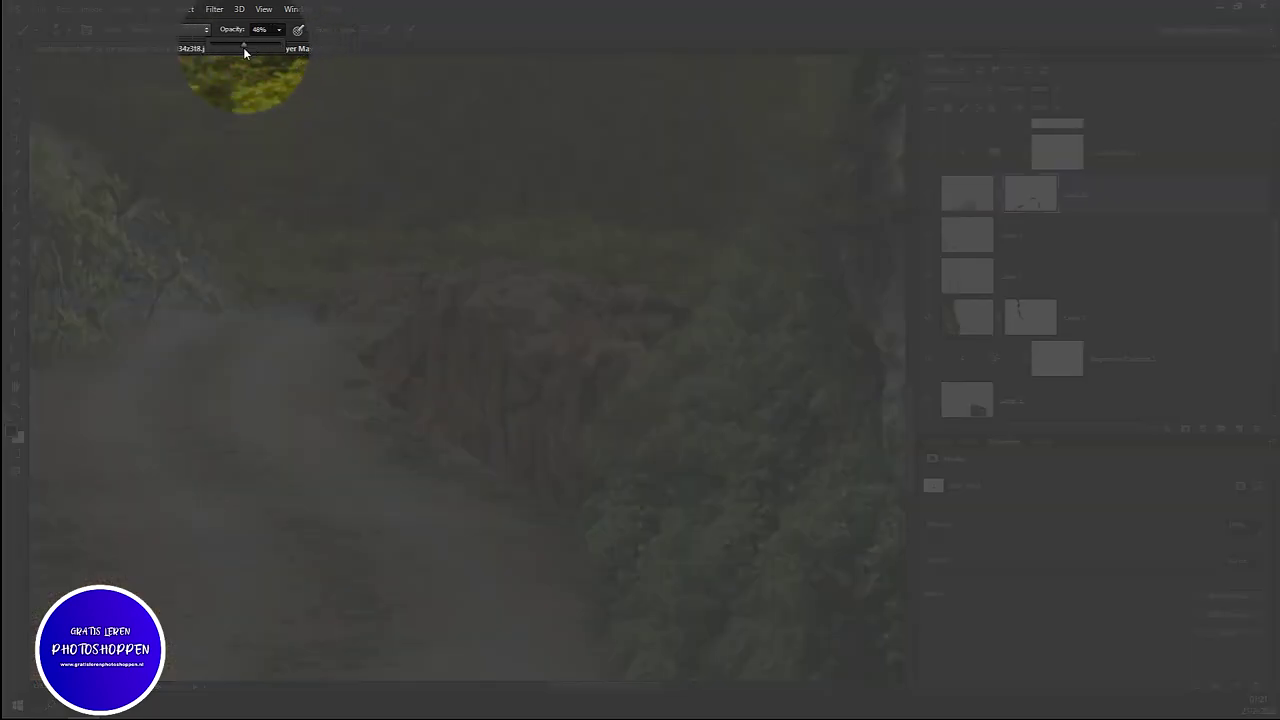
left_click(518, 494)
Step: Blend the rock's lower and left edges into the road by painting black
mouse_move(524, 483)
left_mouse_down()
mouse_move(471, 449)
mouse_move(487, 454)
left_mouse_up()
left_click_drag(591, 508, 578, 503)
mouse_move(440, 425)
left_mouse_down()
mouse_move(372, 350)
mouse_move(427, 329)
left_mouse_up()
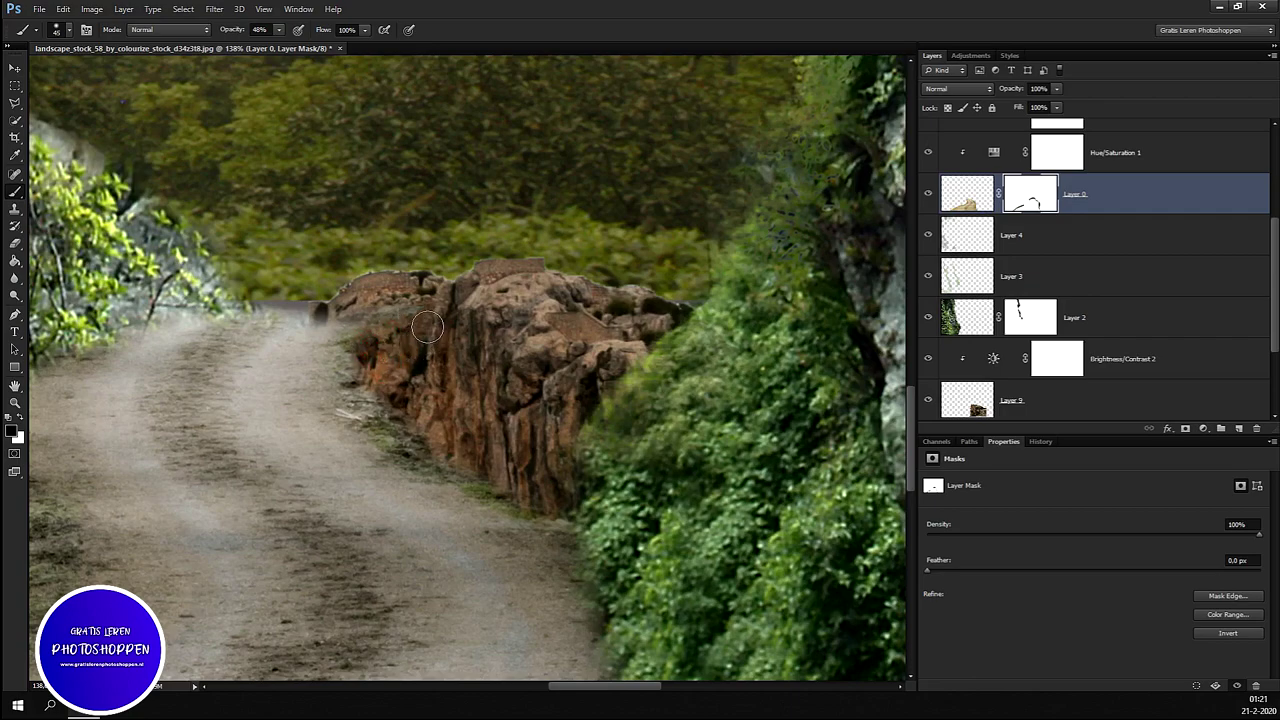
scroll(427, 329, "down", 3)
scroll(560, 450, "up", 2)
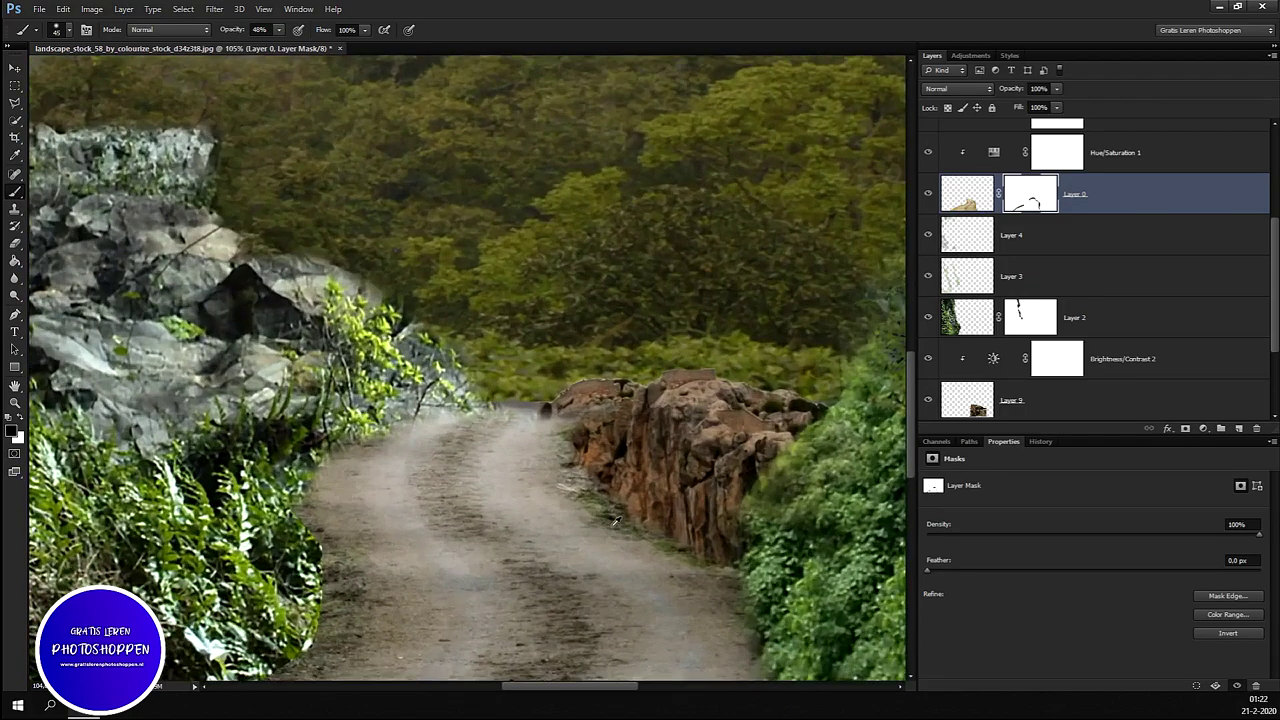
scroll(615, 520, "up", 3)
left_click_drag(635, 495, 670, 519)
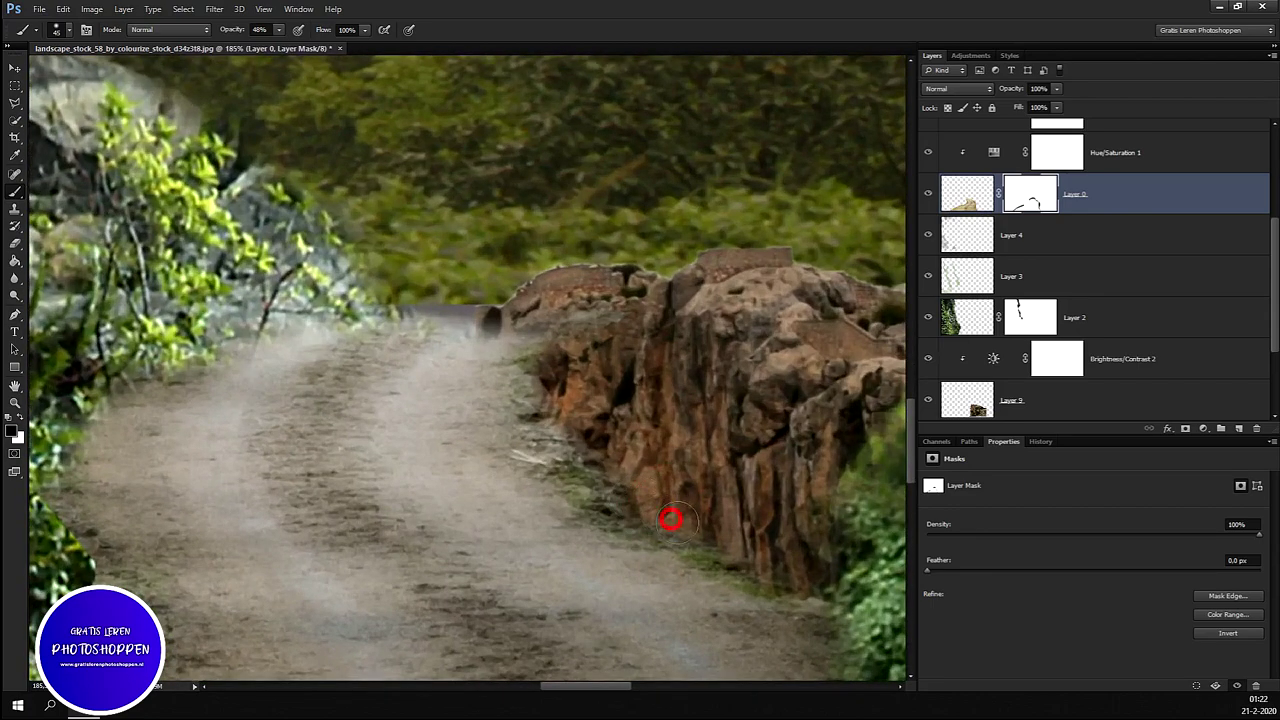
left_click_drag(800, 571, 775, 585)
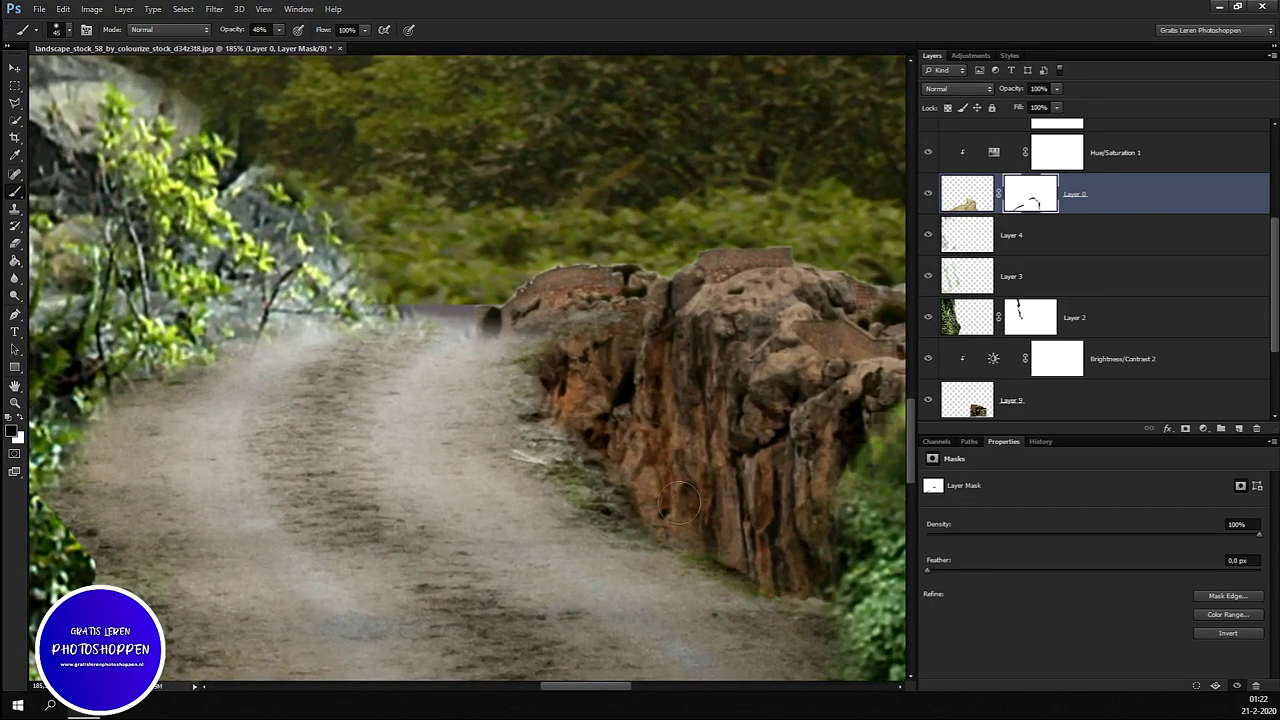
left_click_drag(607, 455, 565, 410)
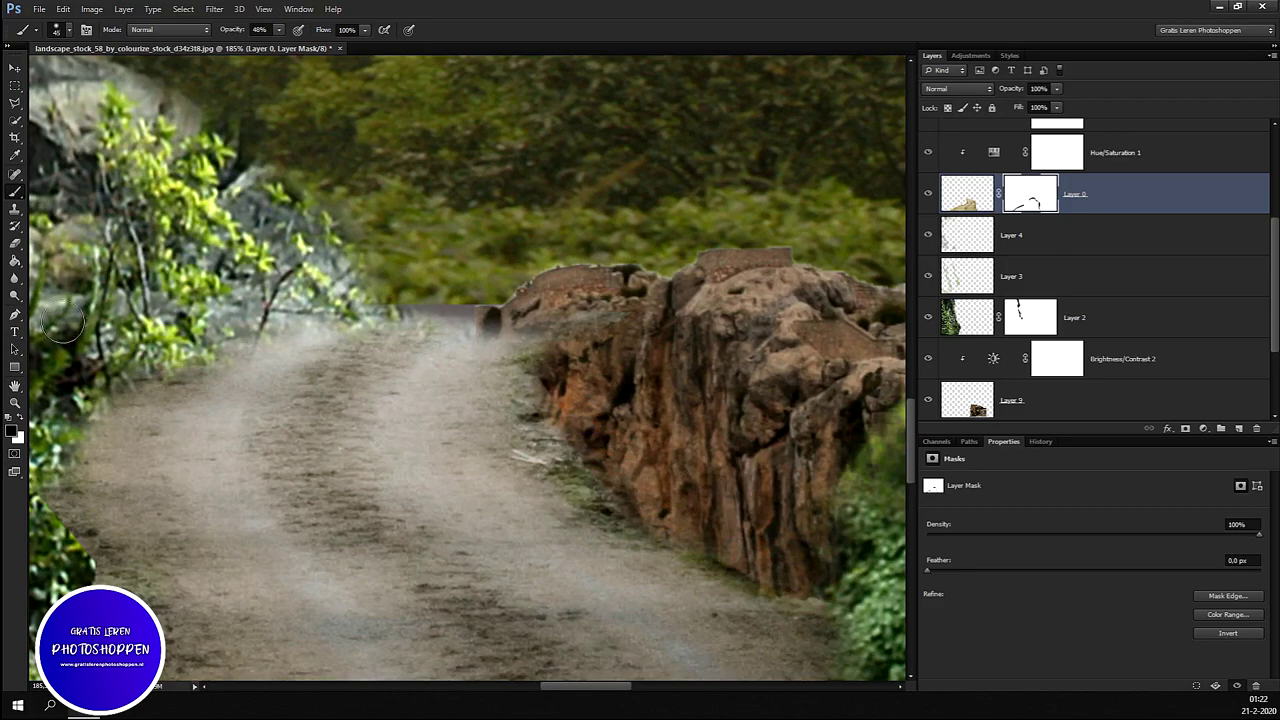
Step: Paint white to restore the rock base, then touch up along its top edge
left_click(22, 417)
mouse_move(740, 573)
left_mouse_down()
mouse_move(715, 566)
mouse_move(742, 577)
left_mouse_up()
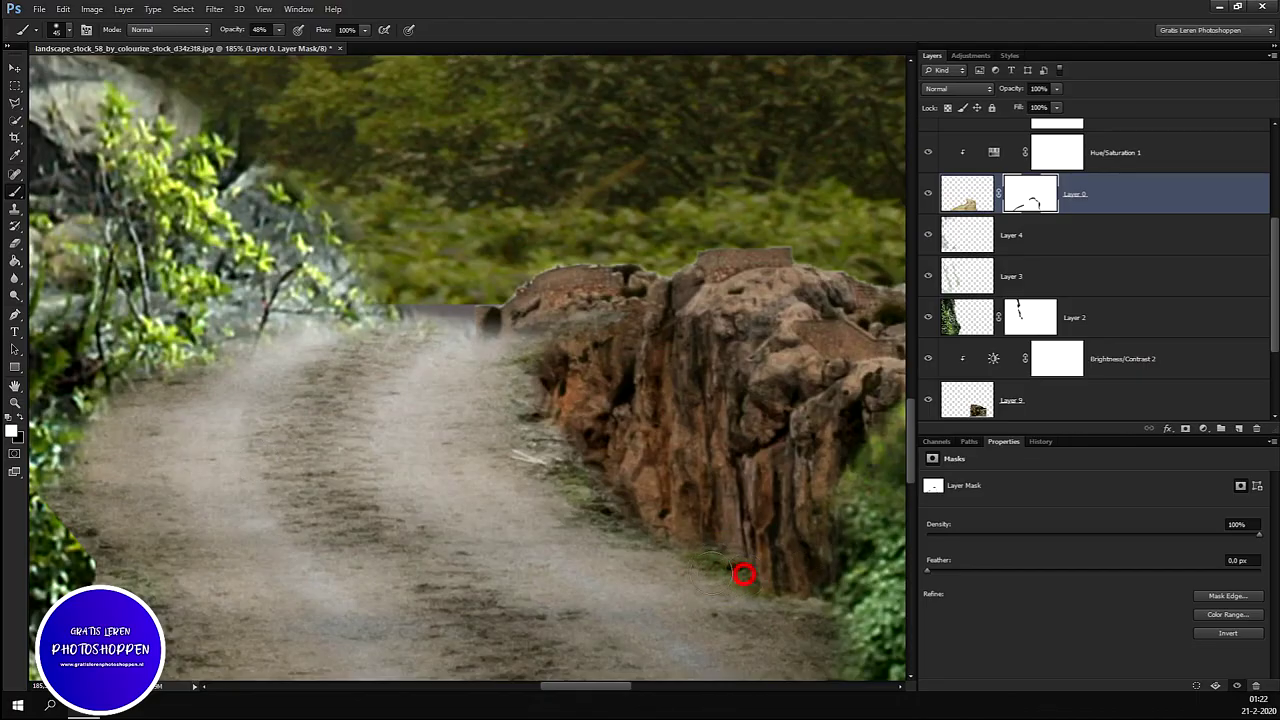
left_click_drag(790, 595, 830, 610)
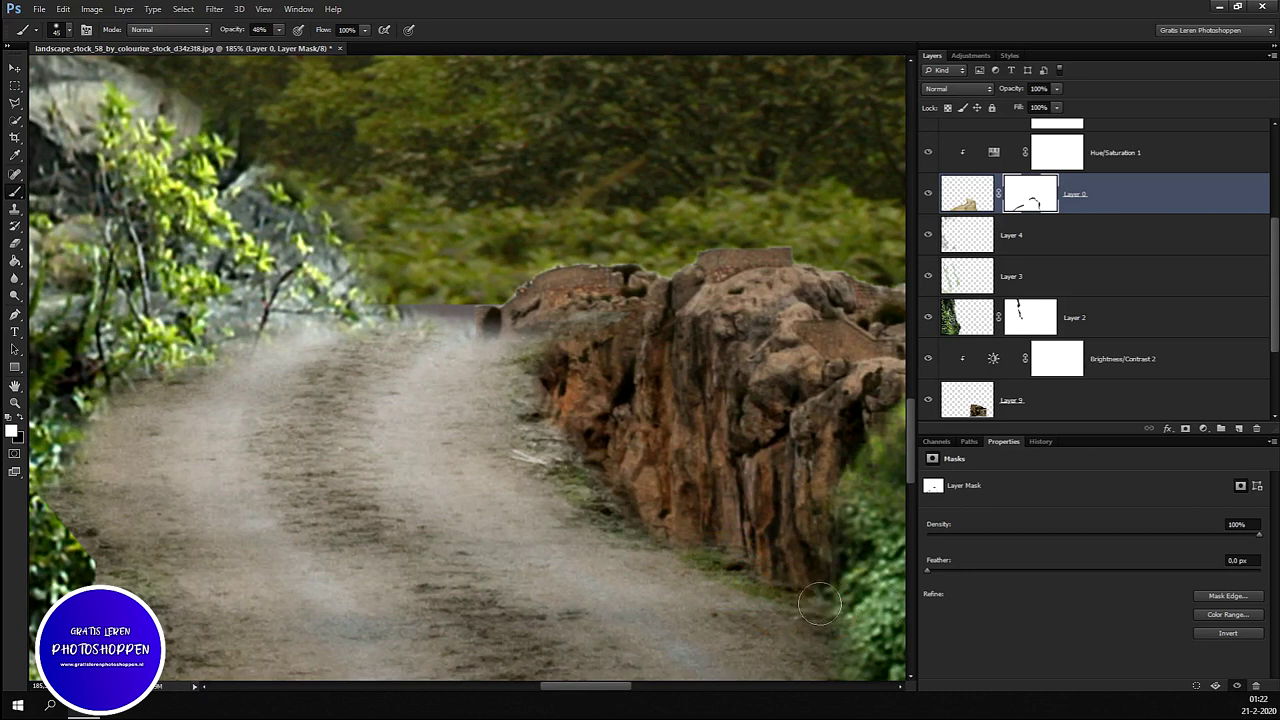
scroll(520, 366, "up", 1)
scroll(520, 366, "up", 1)
left_click_drag(520, 366, 480, 380)
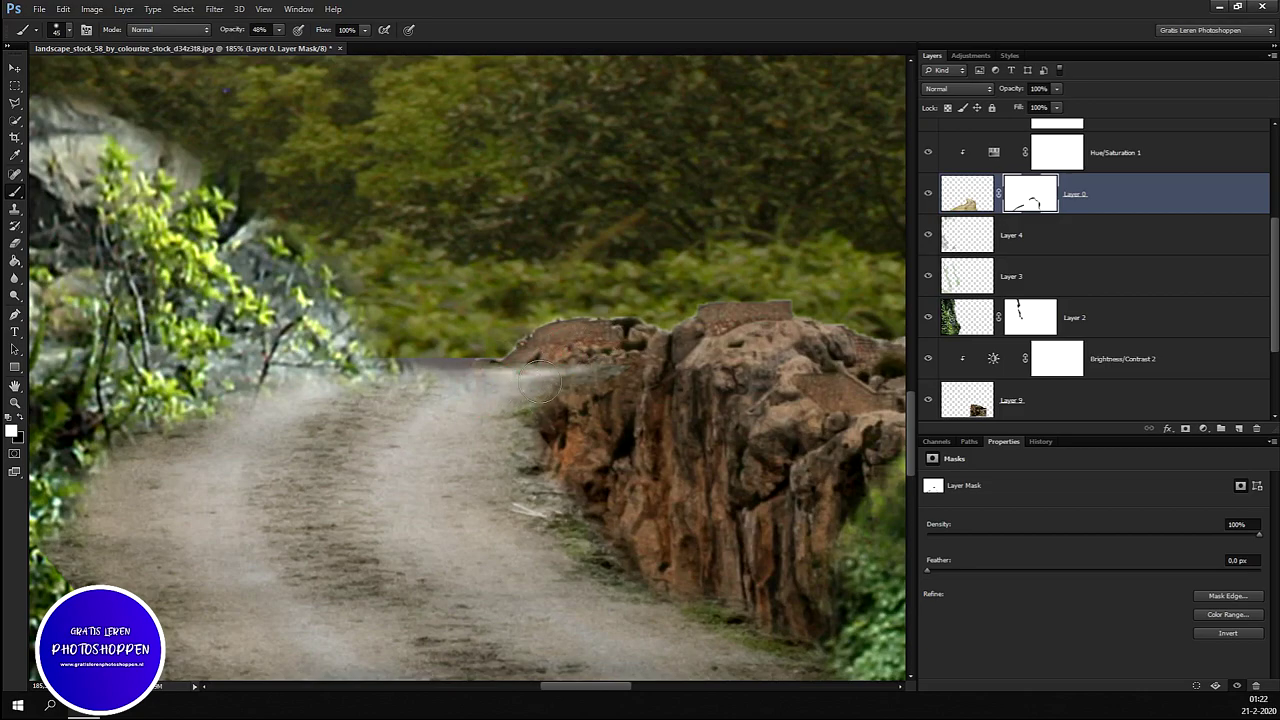
scroll(1100, 300, "down", 3)
left_click(966, 277)
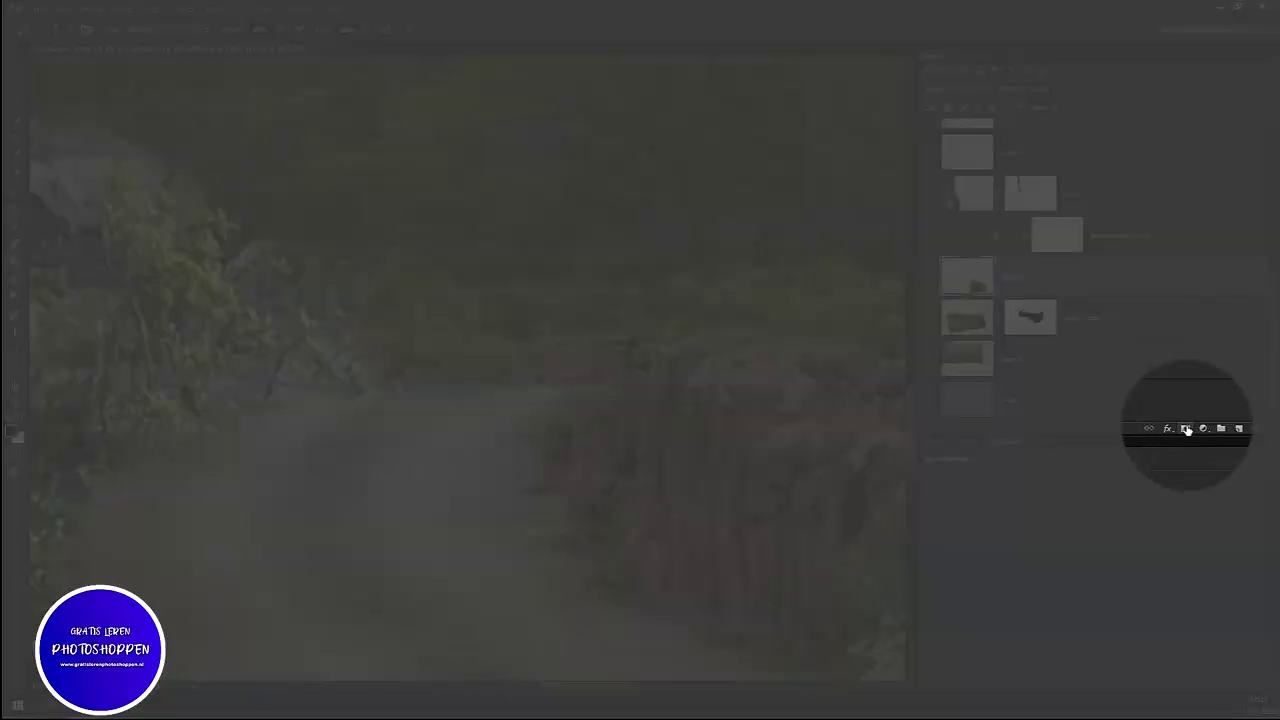
Step: Add a mask to Layer 9 and paint out the stone wall remnants atop the rocks
left_click(1187, 430)
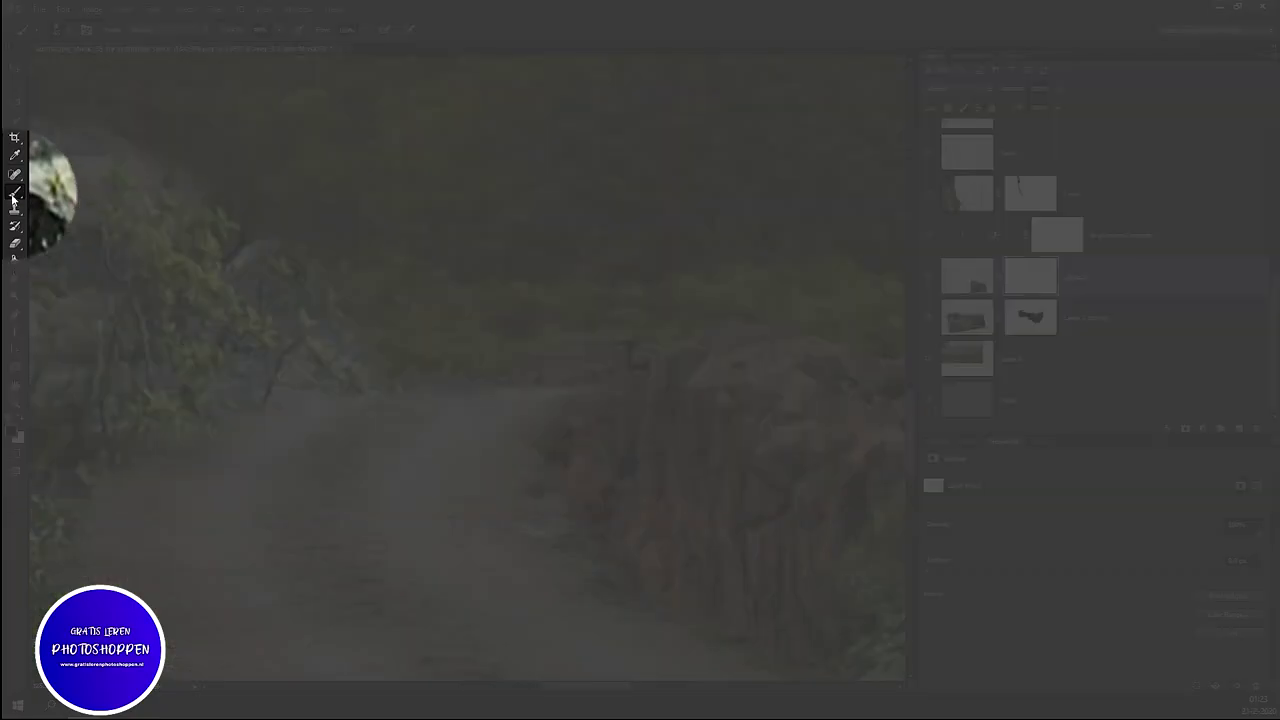
right_click(14, 195)
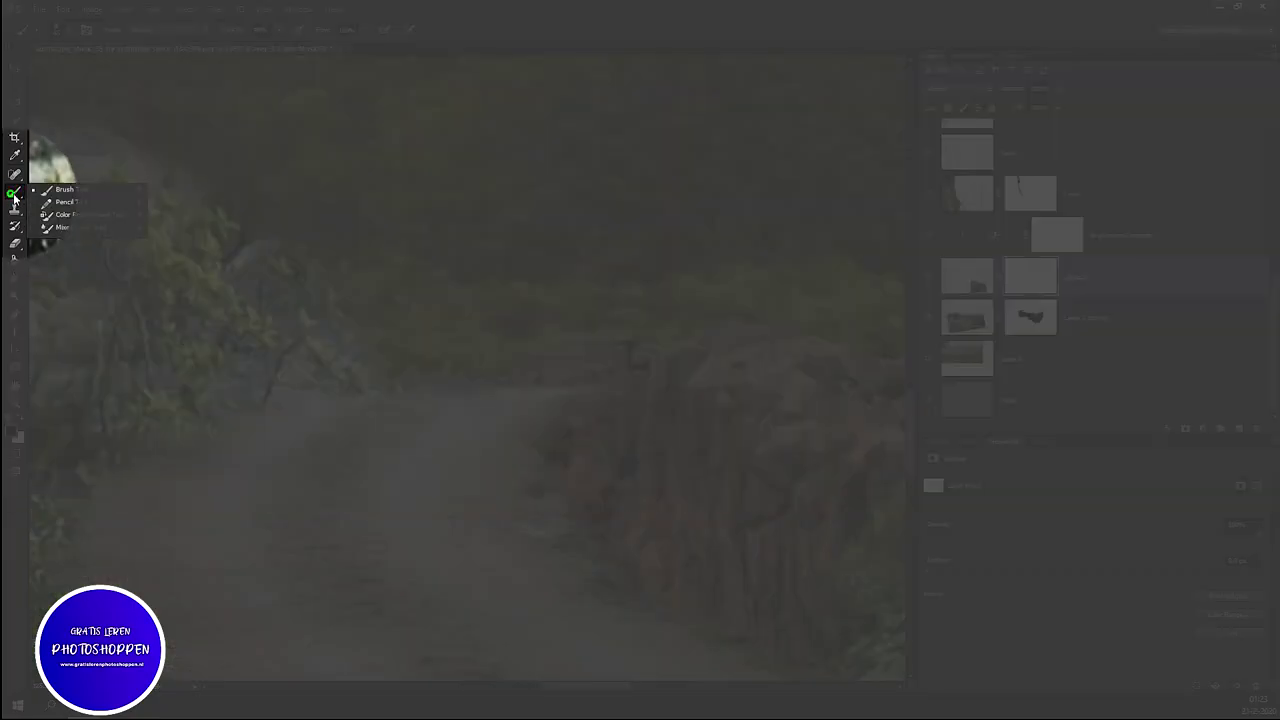
left_click(62, 189)
left_click_drag(620, 345, 474, 372)
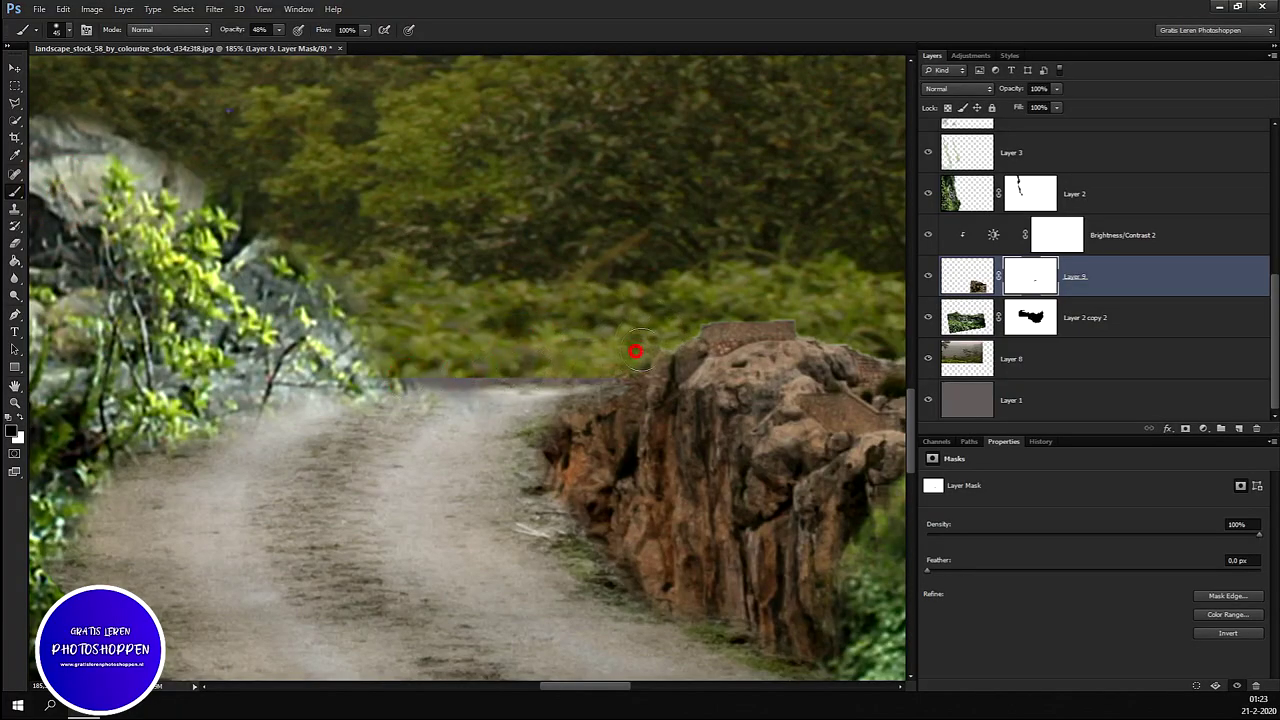
left_click_drag(620, 355, 728, 321)
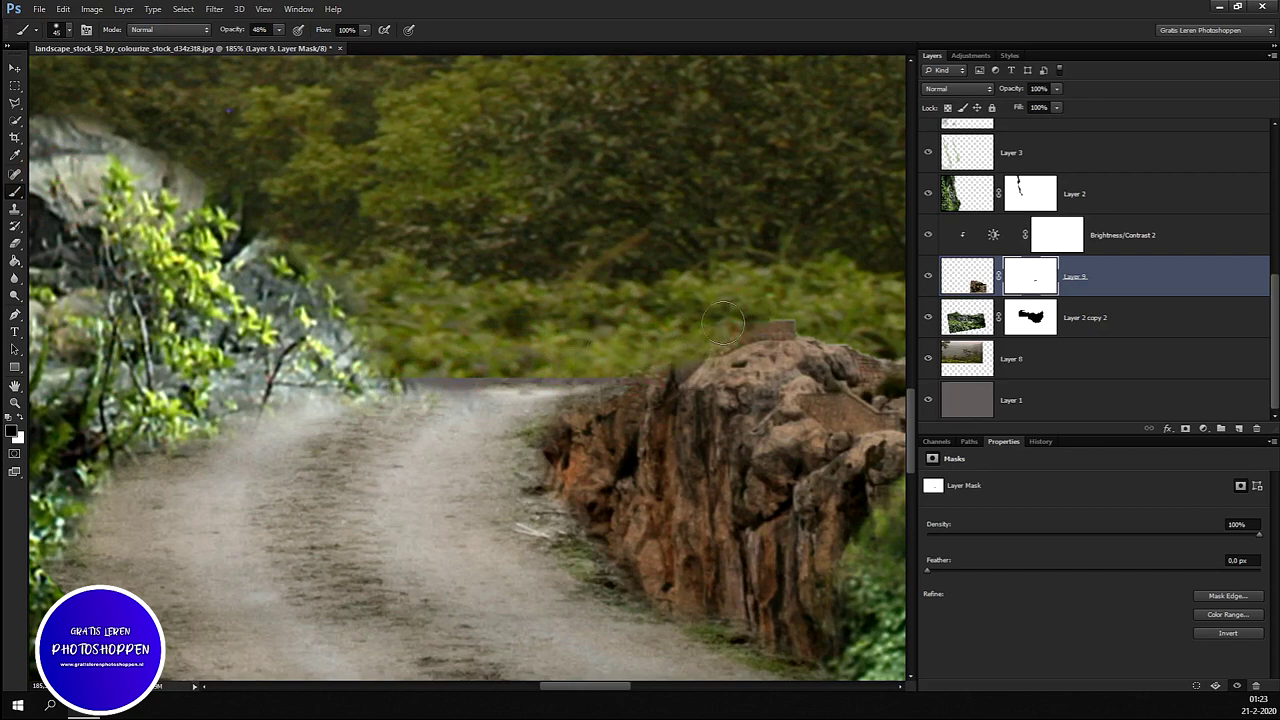
left_click_drag(697, 327, 784, 314)
left_click(691, 332)
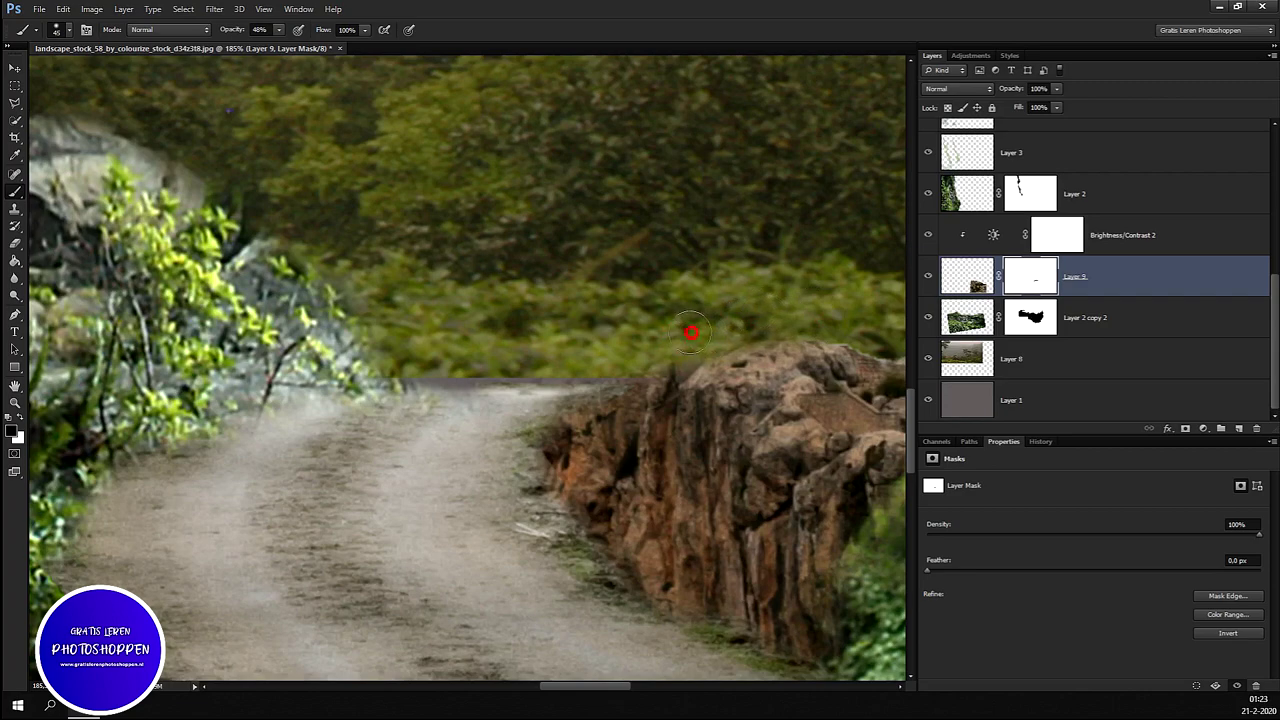
scroll(667, 318, "up", 1)
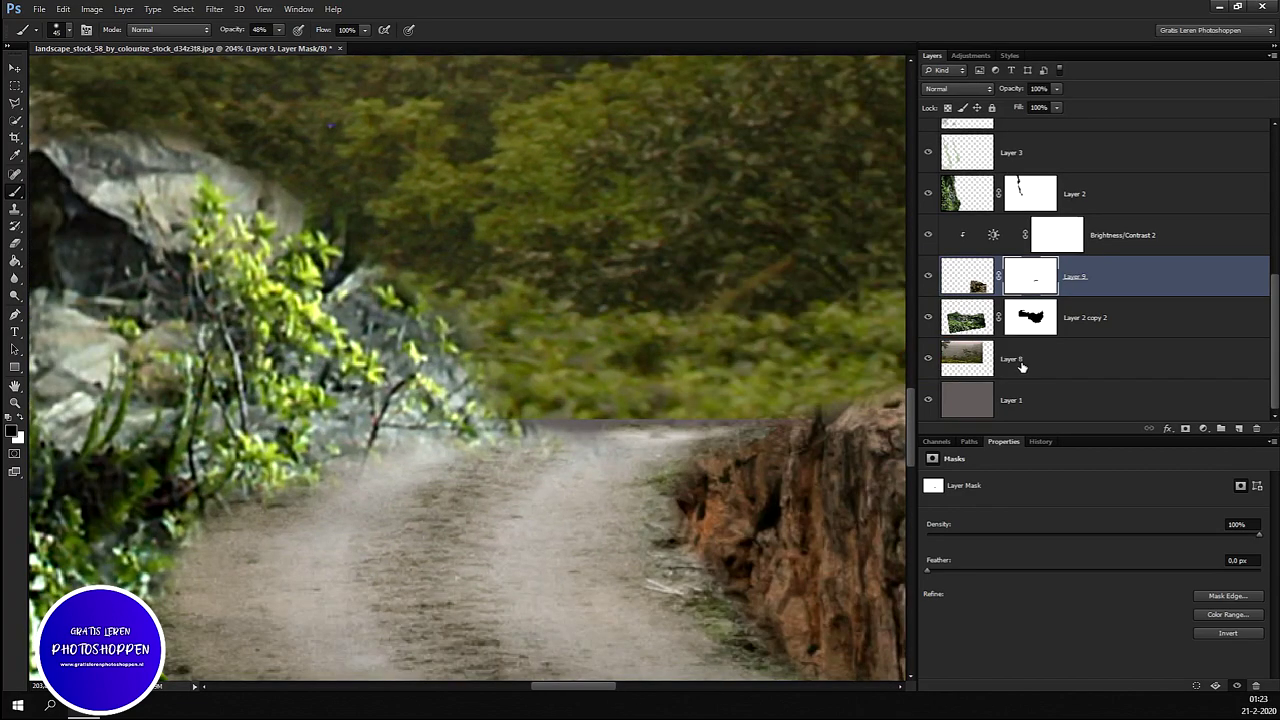
left_click(1014, 358)
Step: Clone foliage on Layer 8 over the grey band at the road's far end
scroll(700, 385, "up", 3)
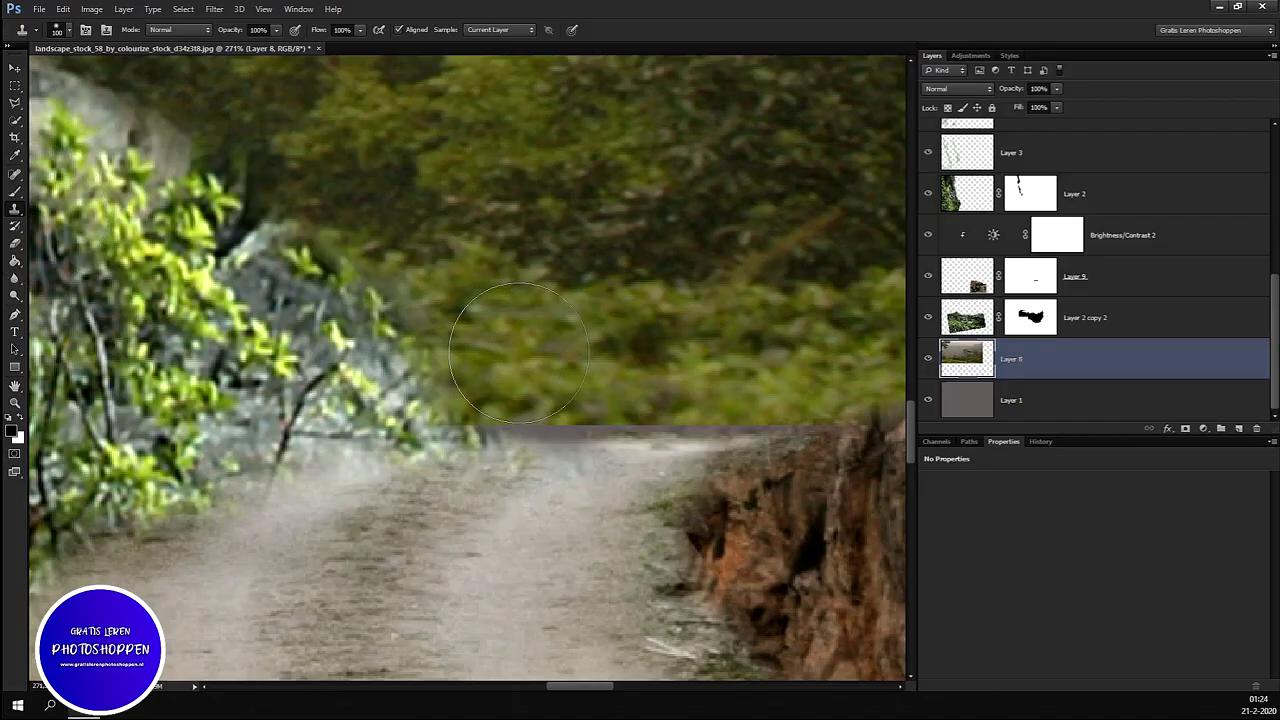
left_click(507, 381, "alt")
scroll(462, 404, "up", 3)
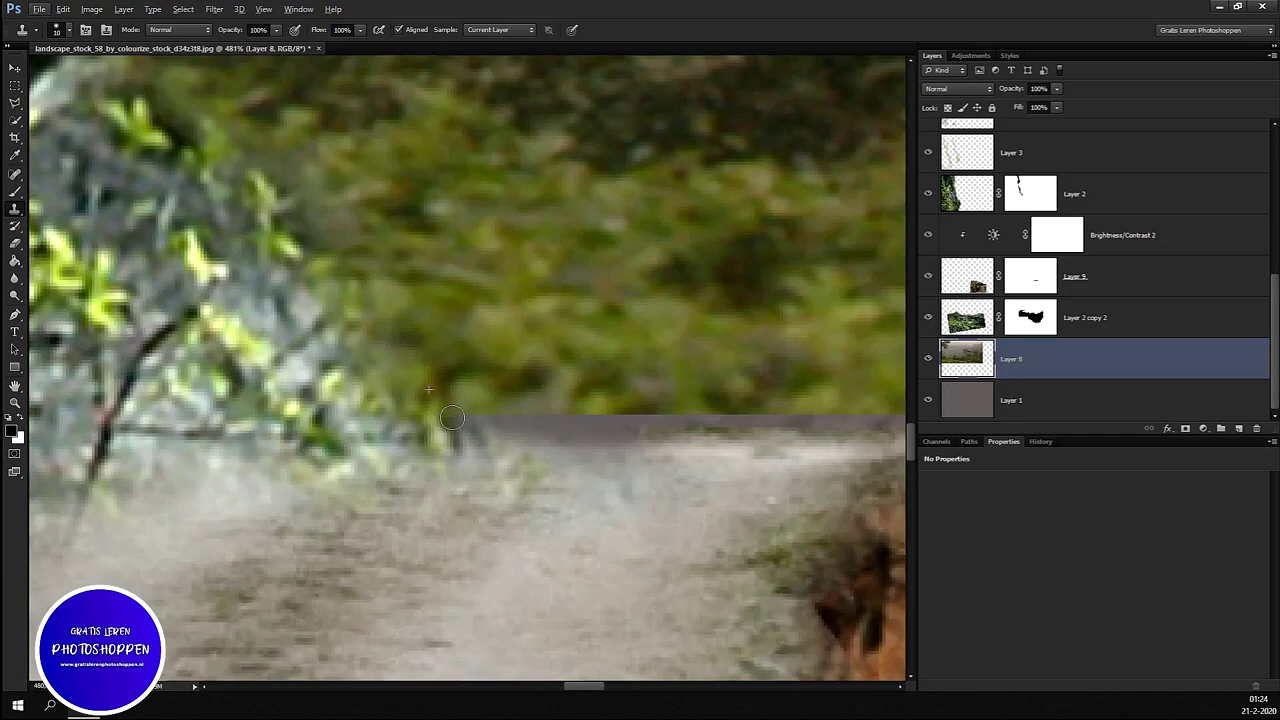
left_click_drag(550, 421, 803, 405)
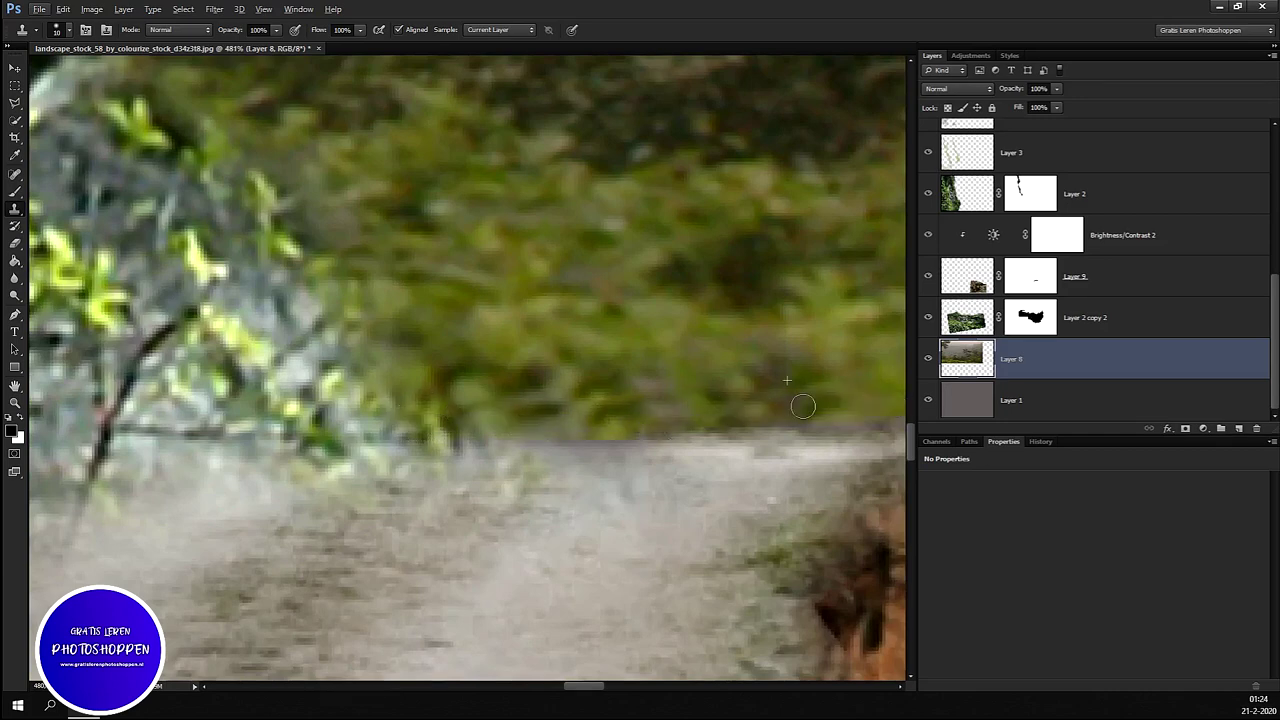
scroll(470, 412, "down", 3)
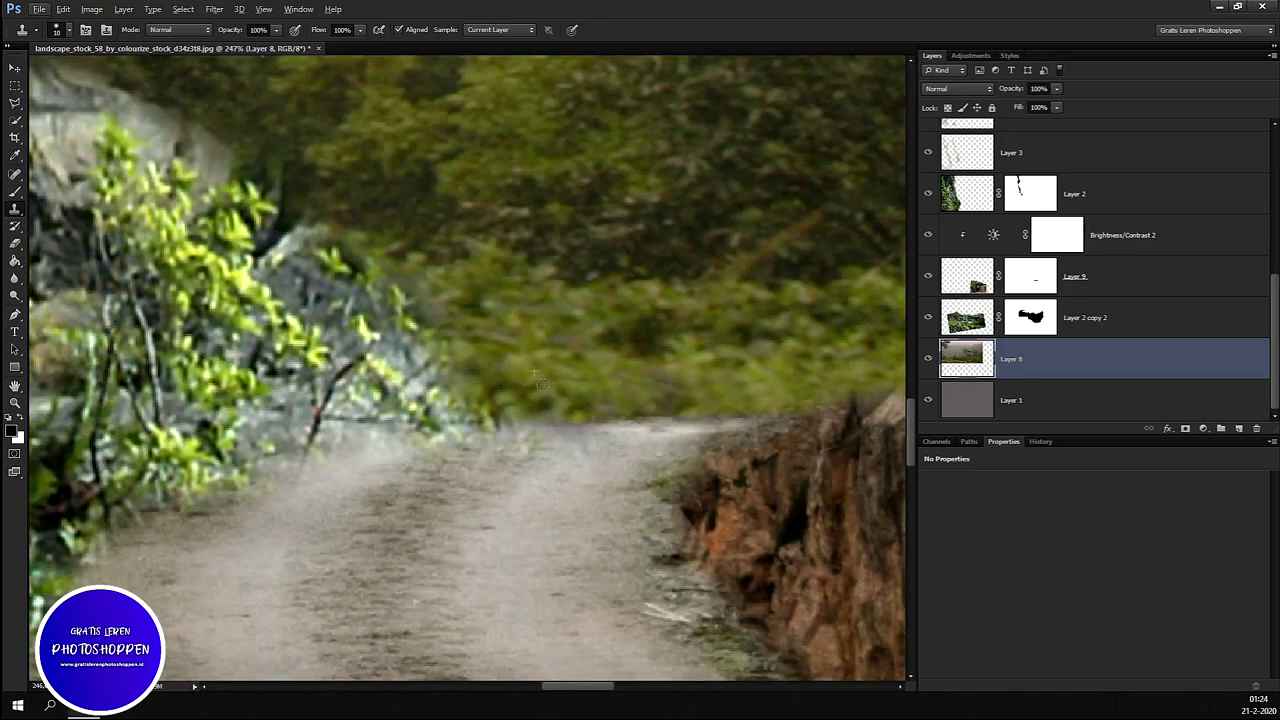
scroll(630, 384, "down", 2)
scroll(690, 420, "down", 2)
scroll(690, 420, "down", 1)
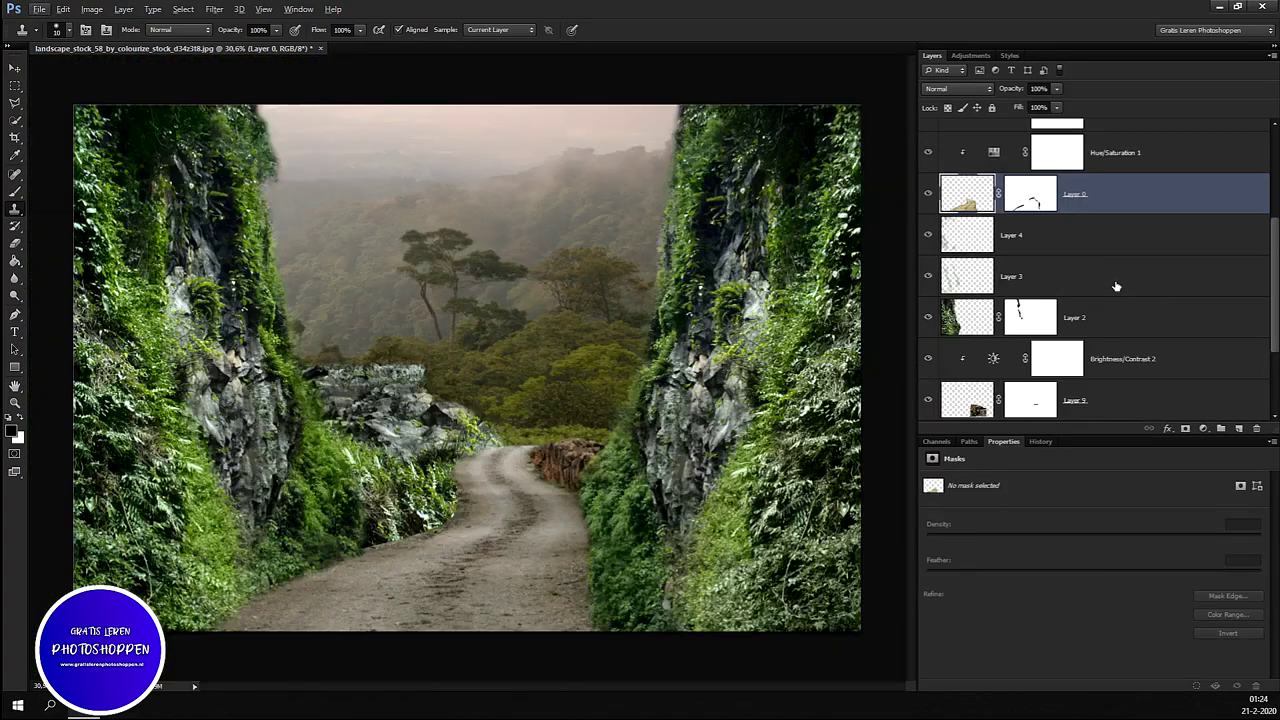
scroll(1116, 287, "down", 3)
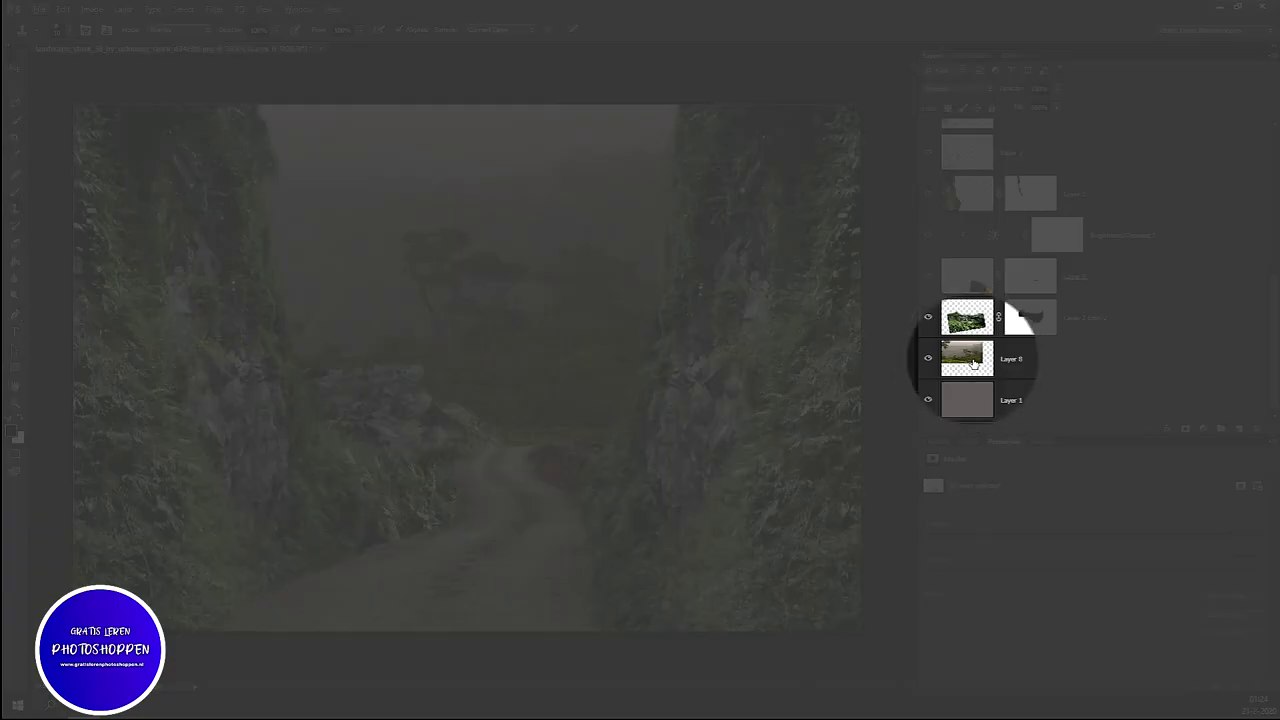
Step: Free-transform Layer 8's forest backdrop to about 90% height and 86% width, then commit it
left_click(975, 363)
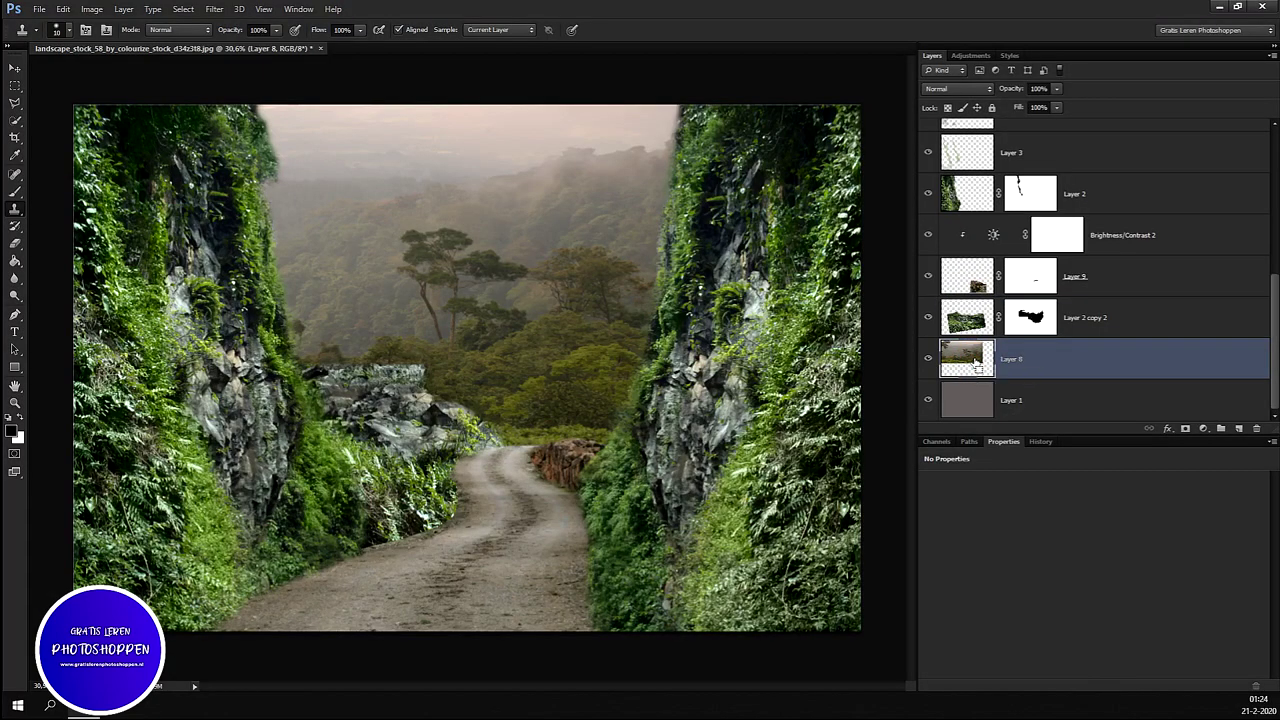
key("ctrl+t")
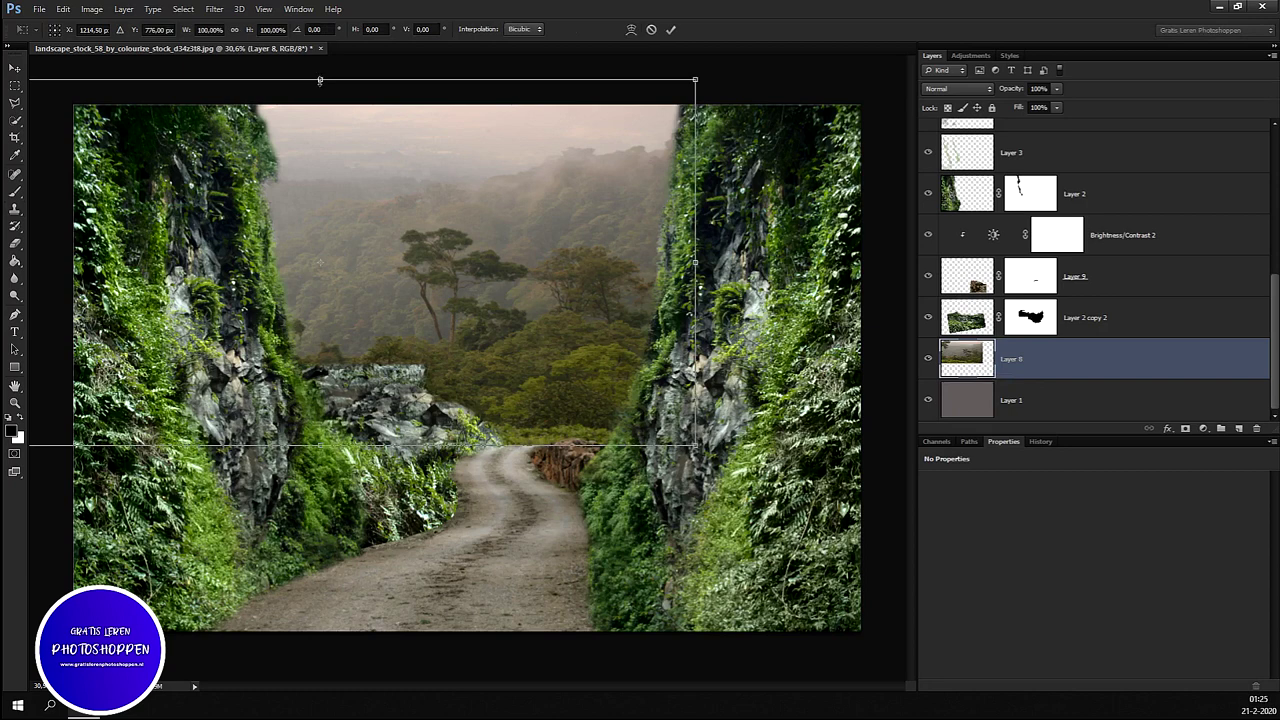
left_click_drag(320, 80, 321, 105)
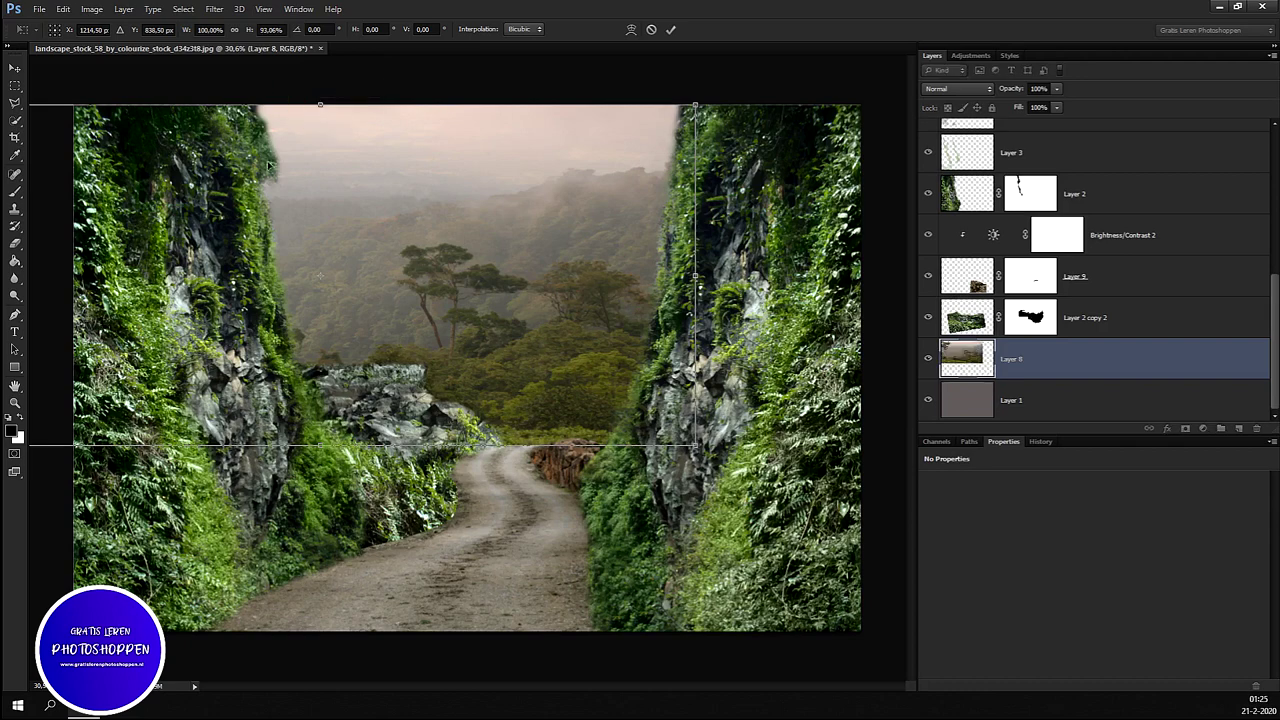
scroll(178, 272, "down", 2)
left_click_drag(78, 299, 158, 288)
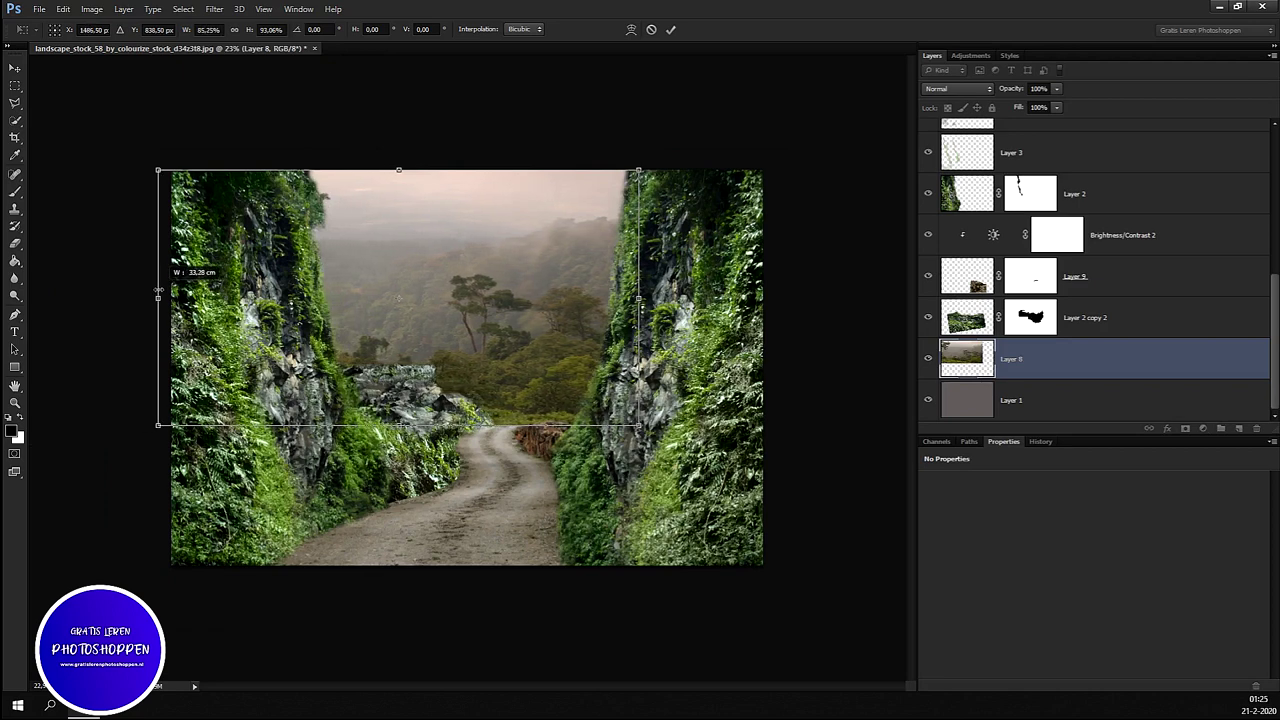
left_click_drag(158, 290, 141, 283)
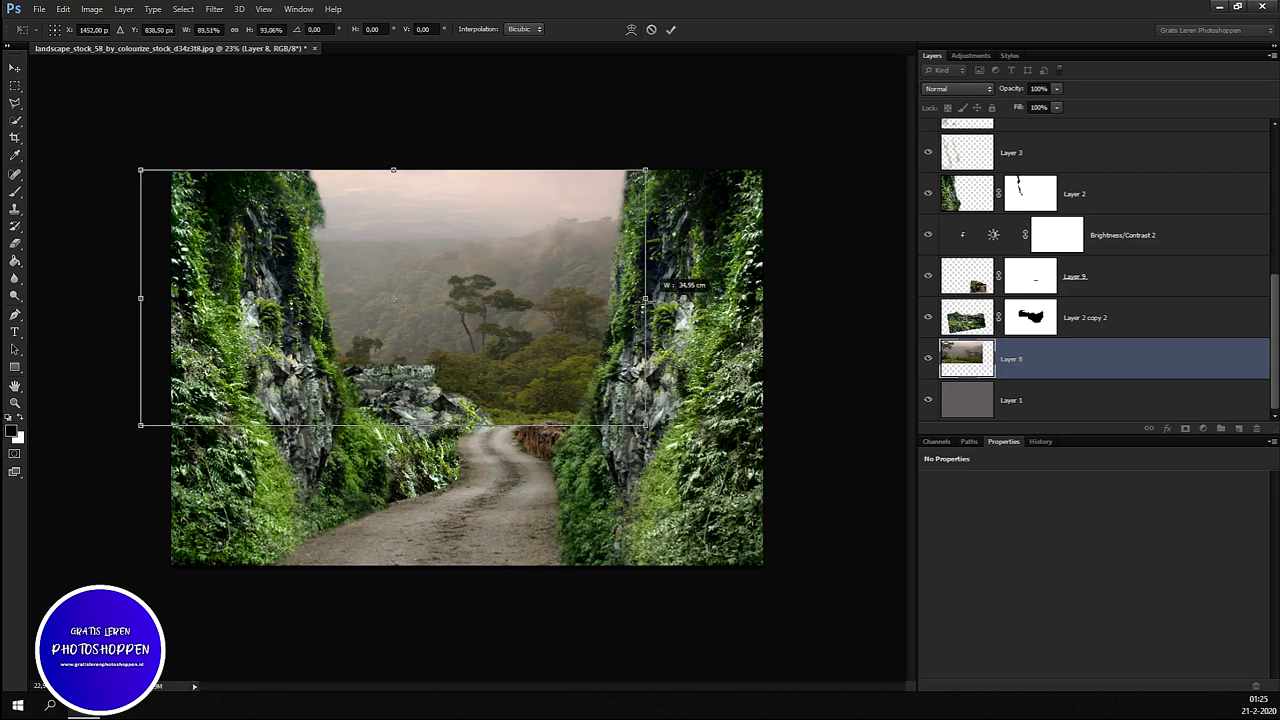
left_click(641, 300)
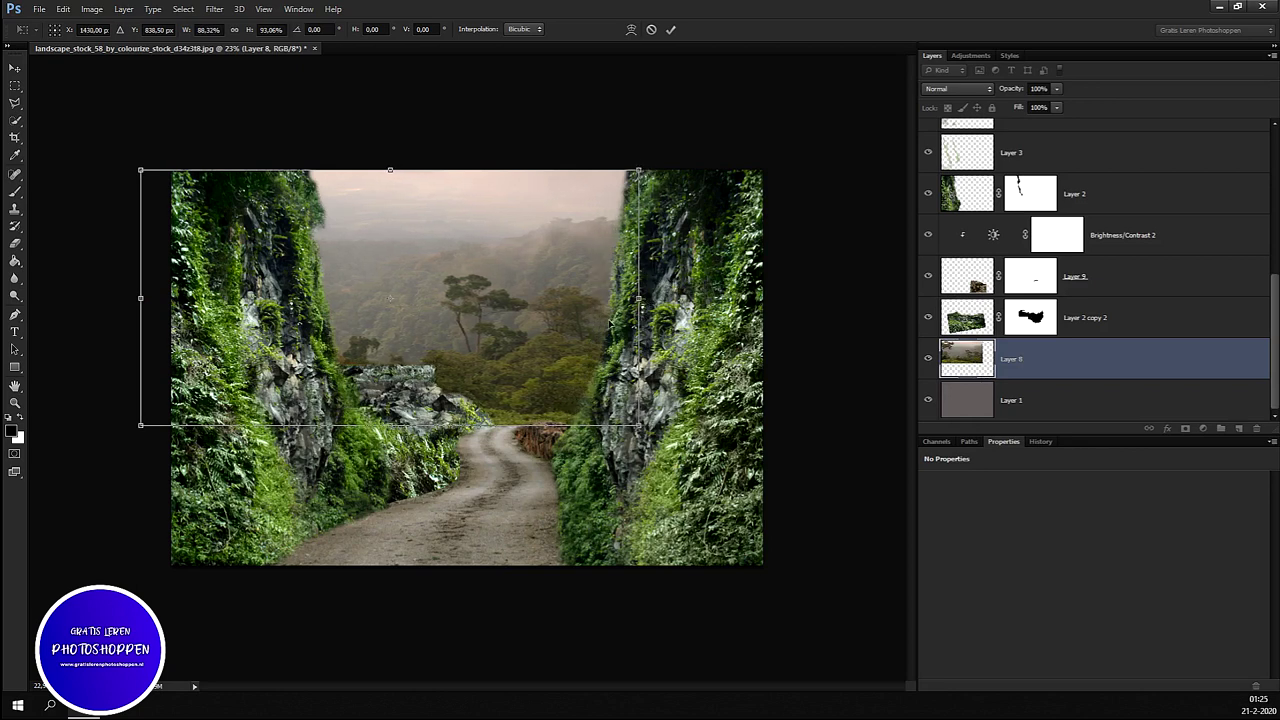
key("Return")
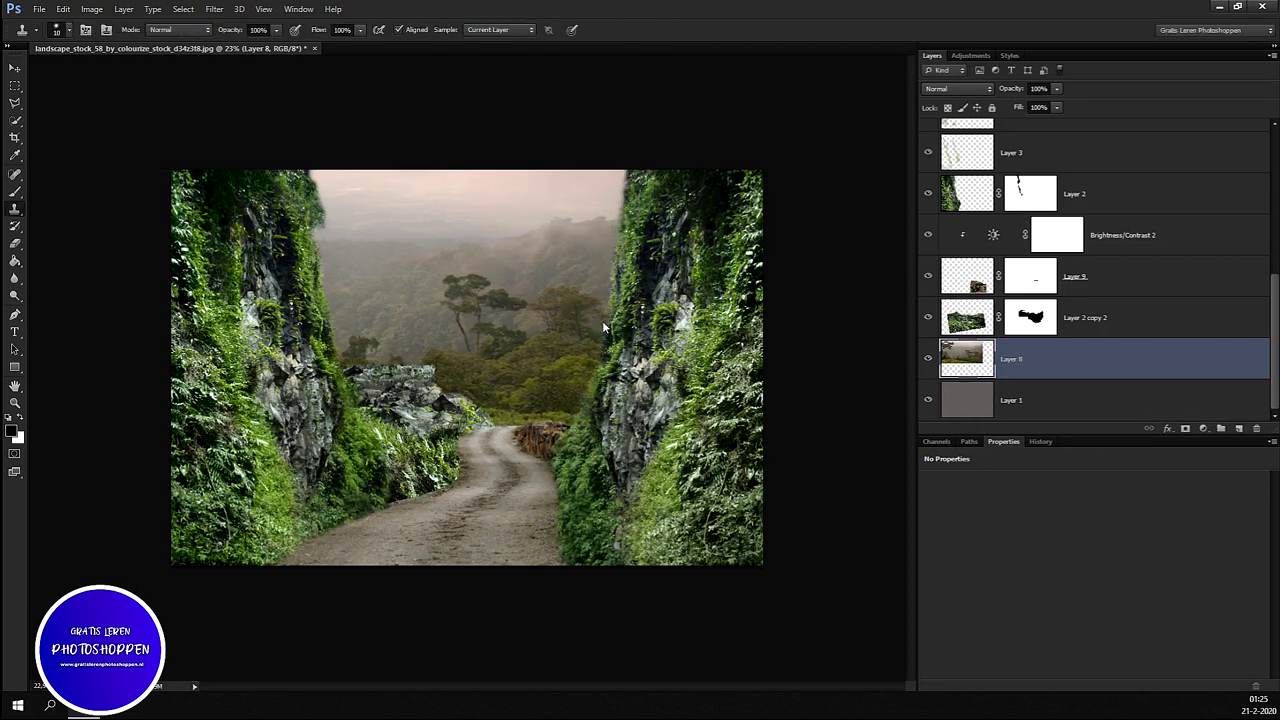
key("ctrl+plus")
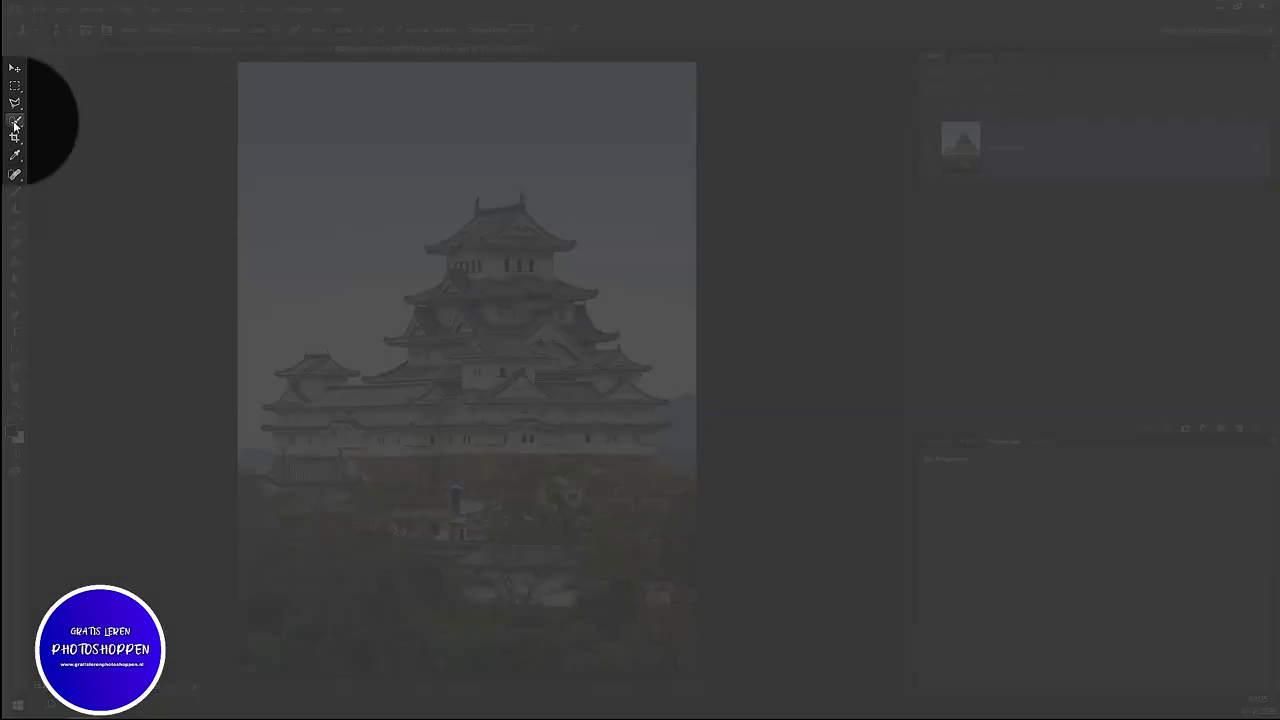
Step: Select the castle photo's sky with the Quick Selection Tool, including the right-hand mountain patch
right_click(15, 120)
left_click(48, 119)
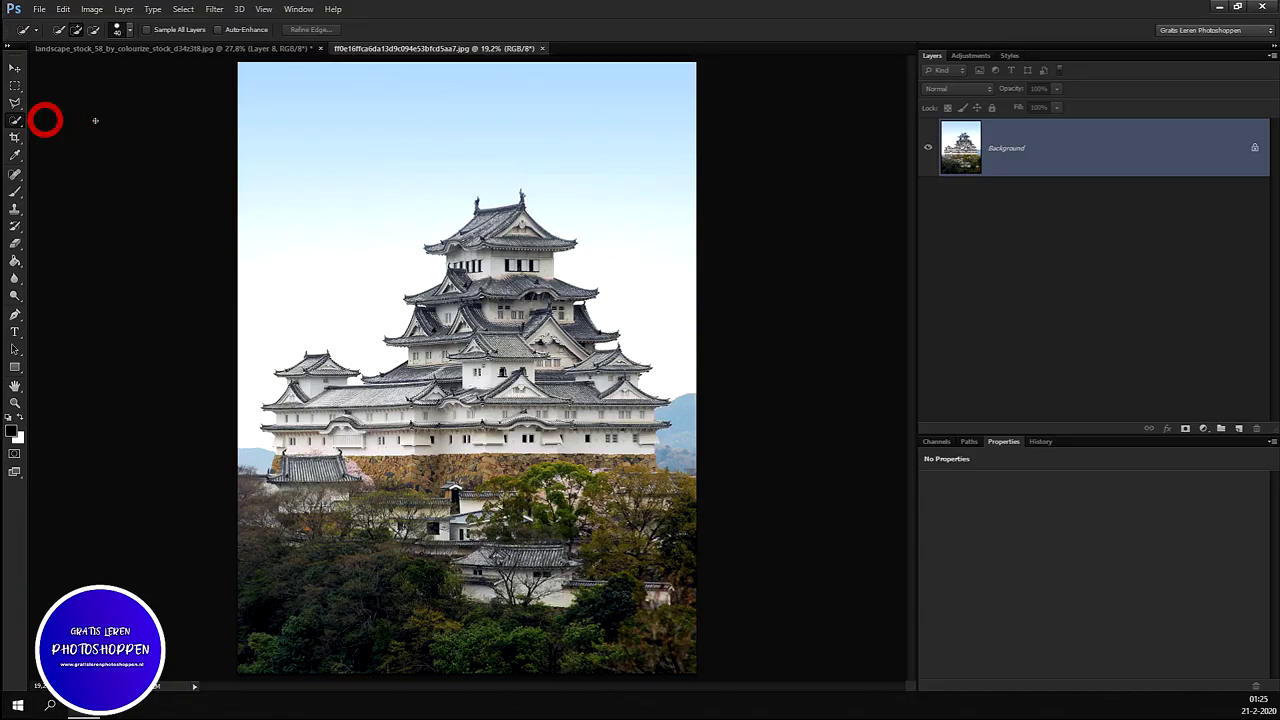
left_click_drag(242, 349, 355, 304)
left_click_drag(628, 130, 659, 230)
left_click(686, 432)
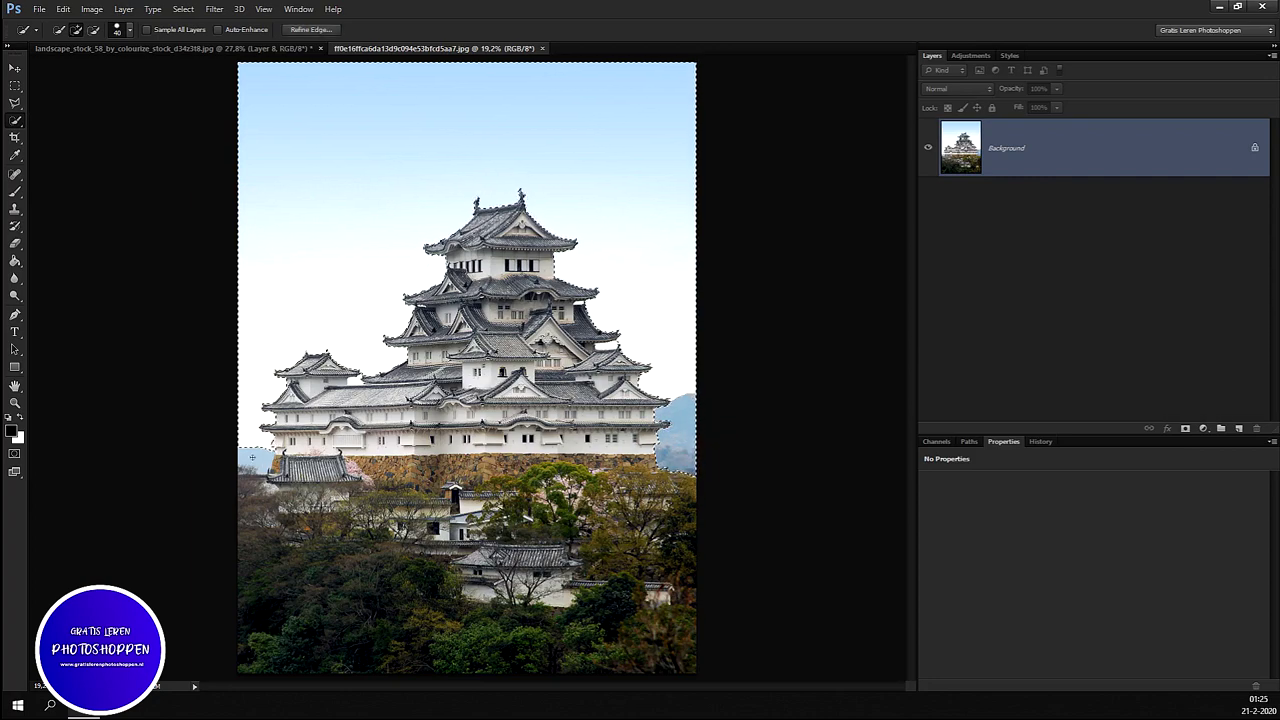
scroll(252, 457, "up", 2)
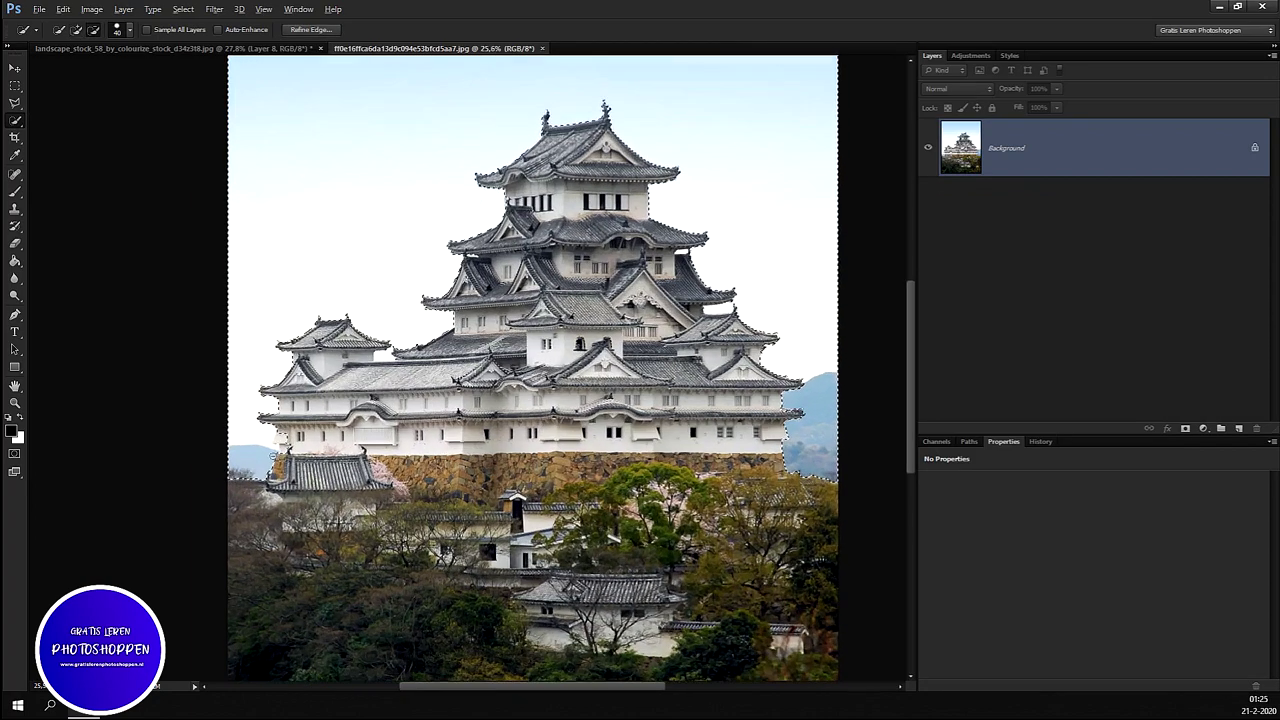
scroll(290, 446, "up", 1)
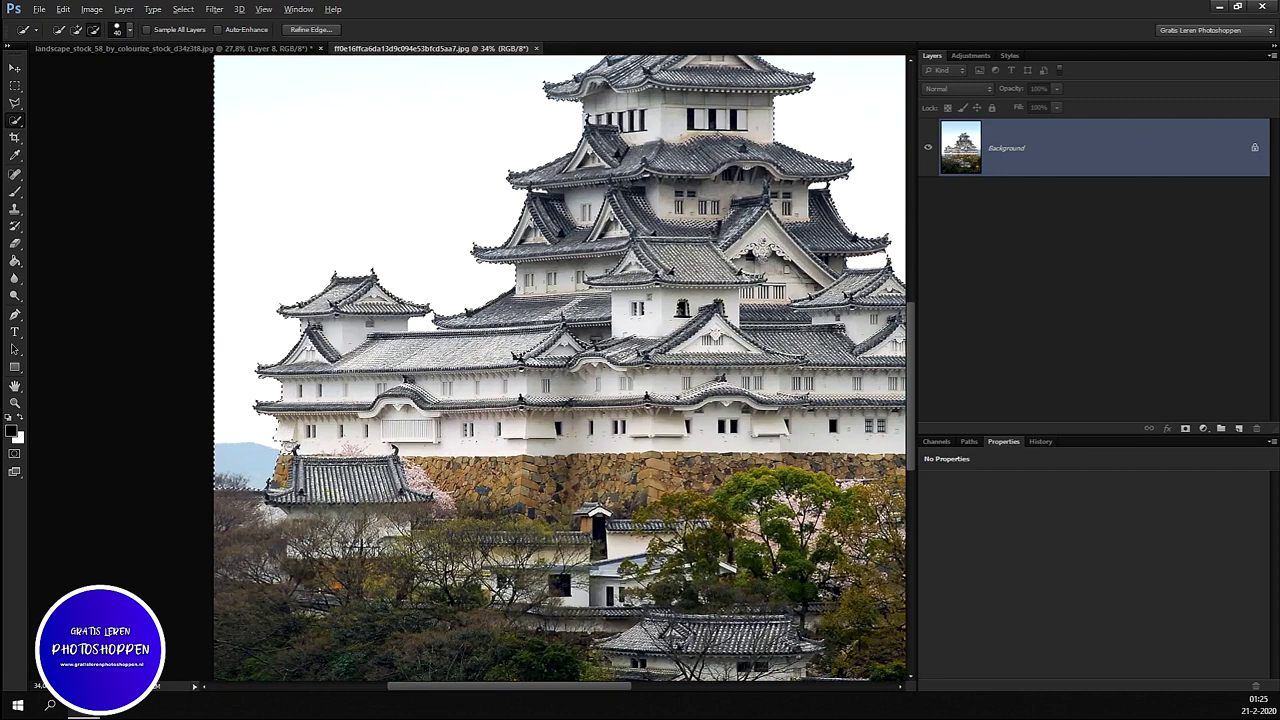
left_click(298, 442)
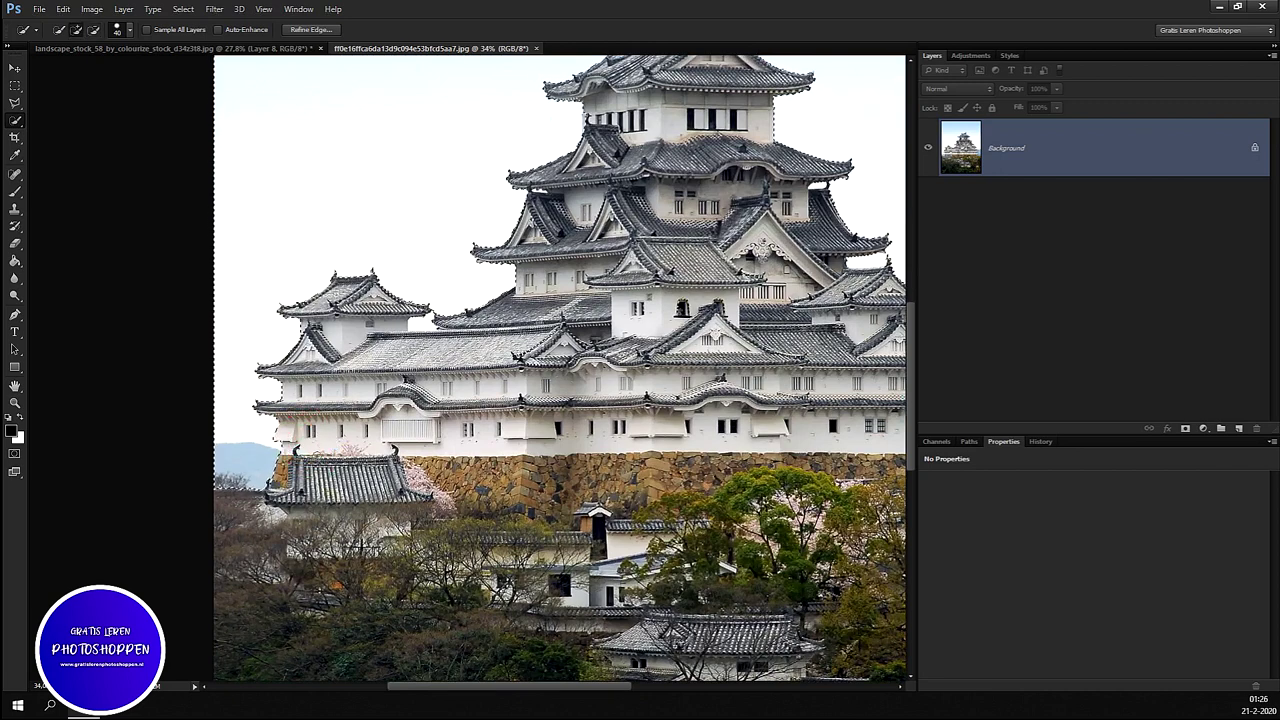
scroll(436, 430, "down", 1)
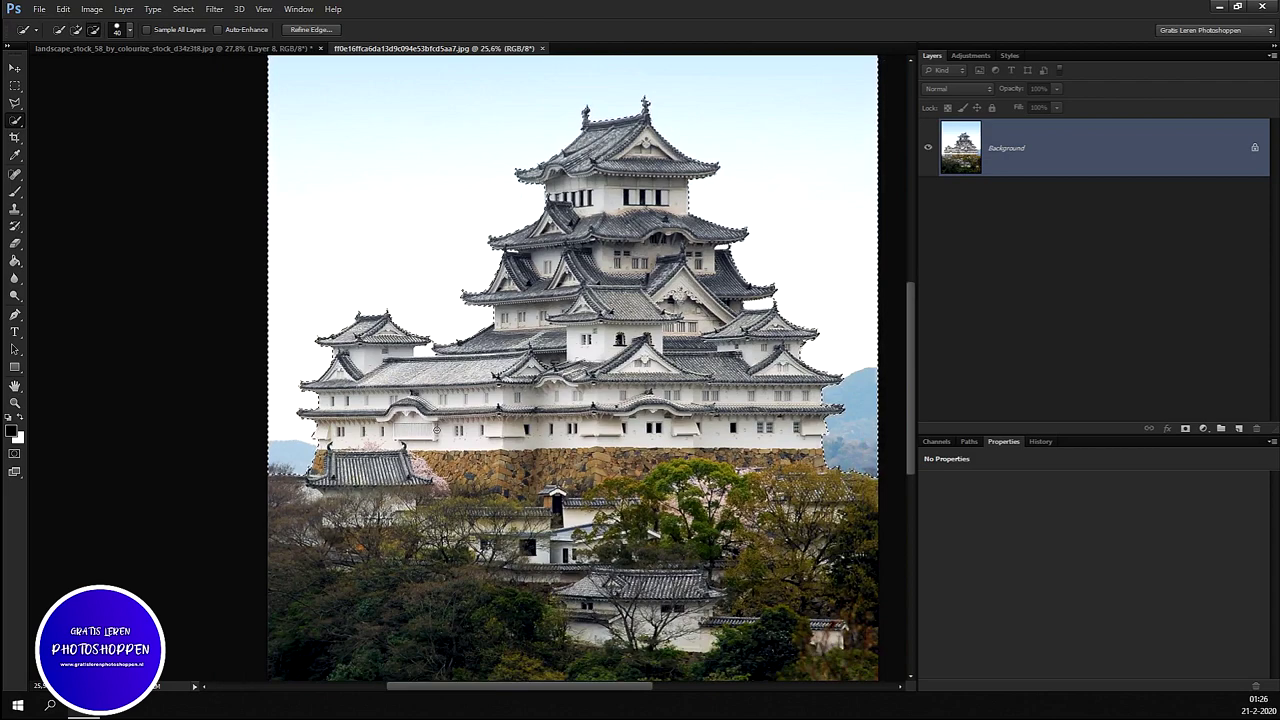
scroll(436, 430, "down", 1)
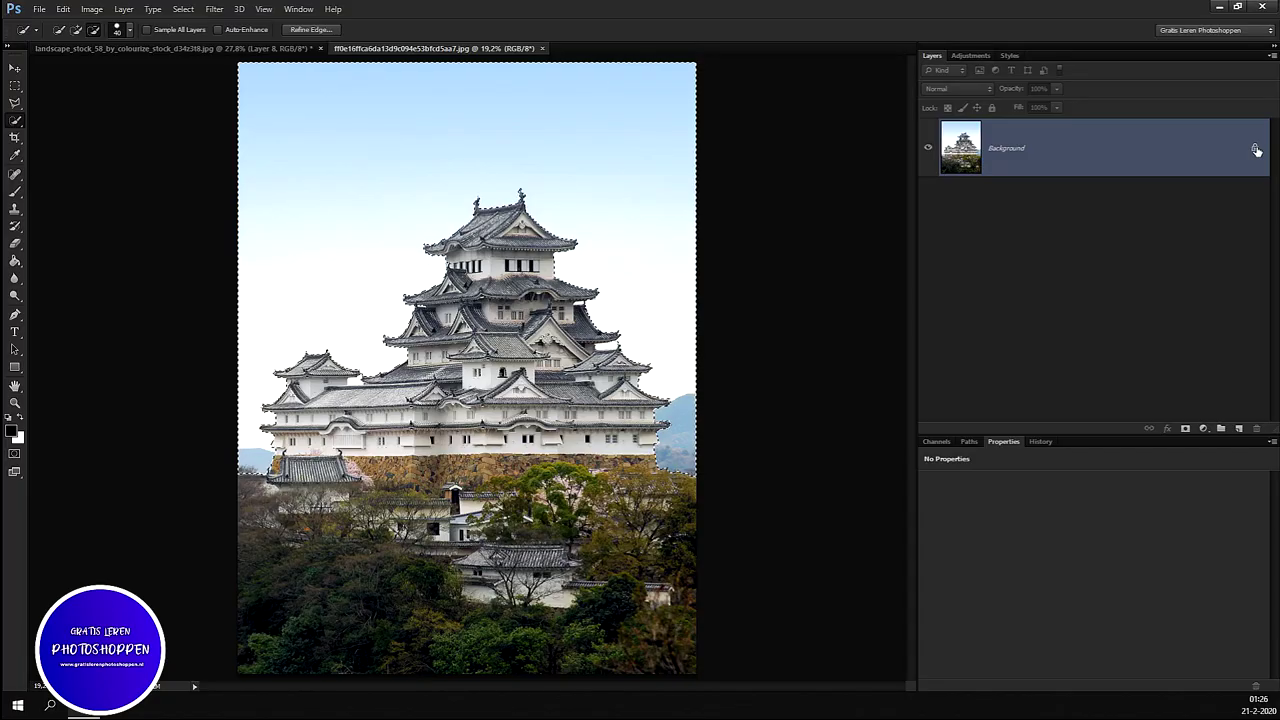
Step: Convert the Background into Layer 0 and delete the selected sky
double_click(1256, 150)
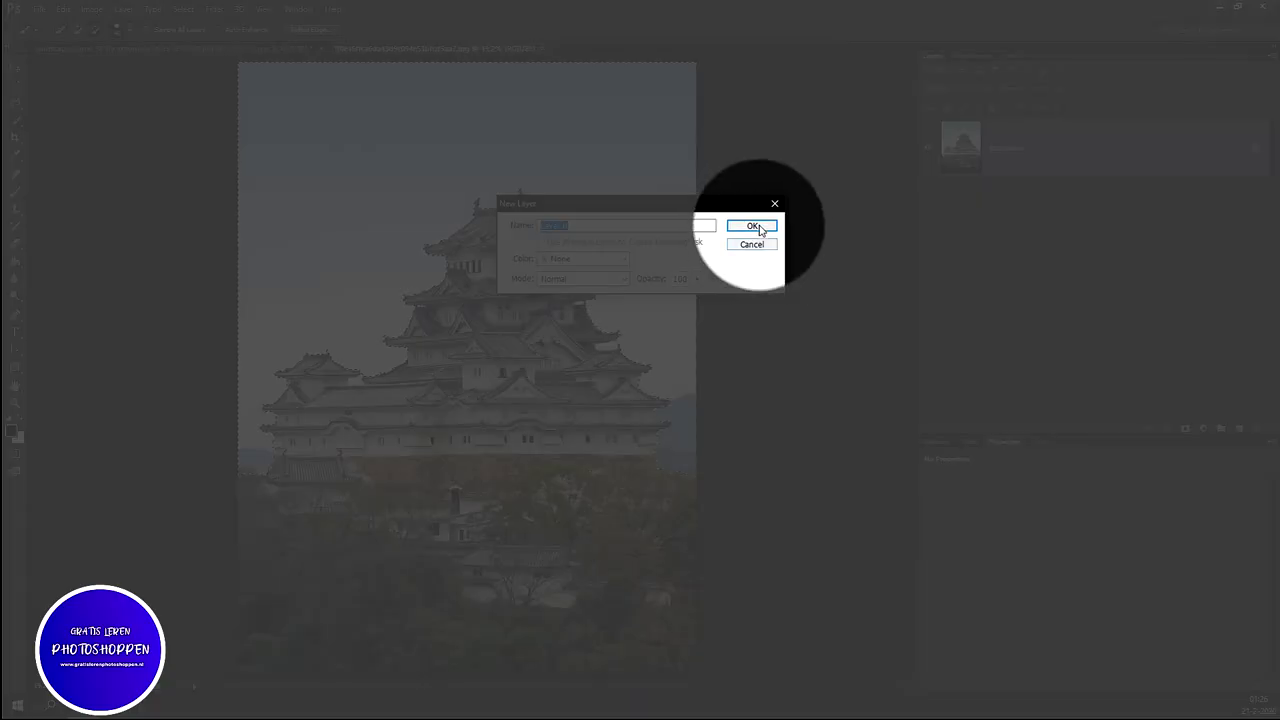
left_click(759, 227)
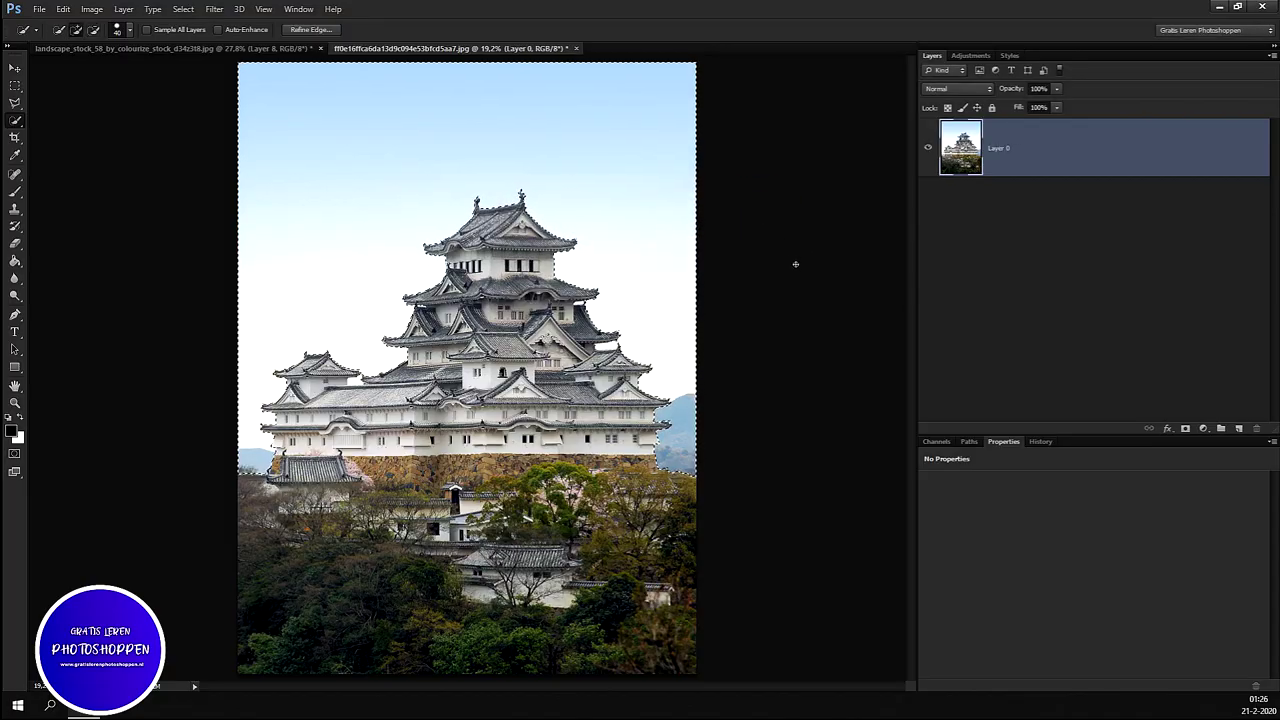
key("Delete")
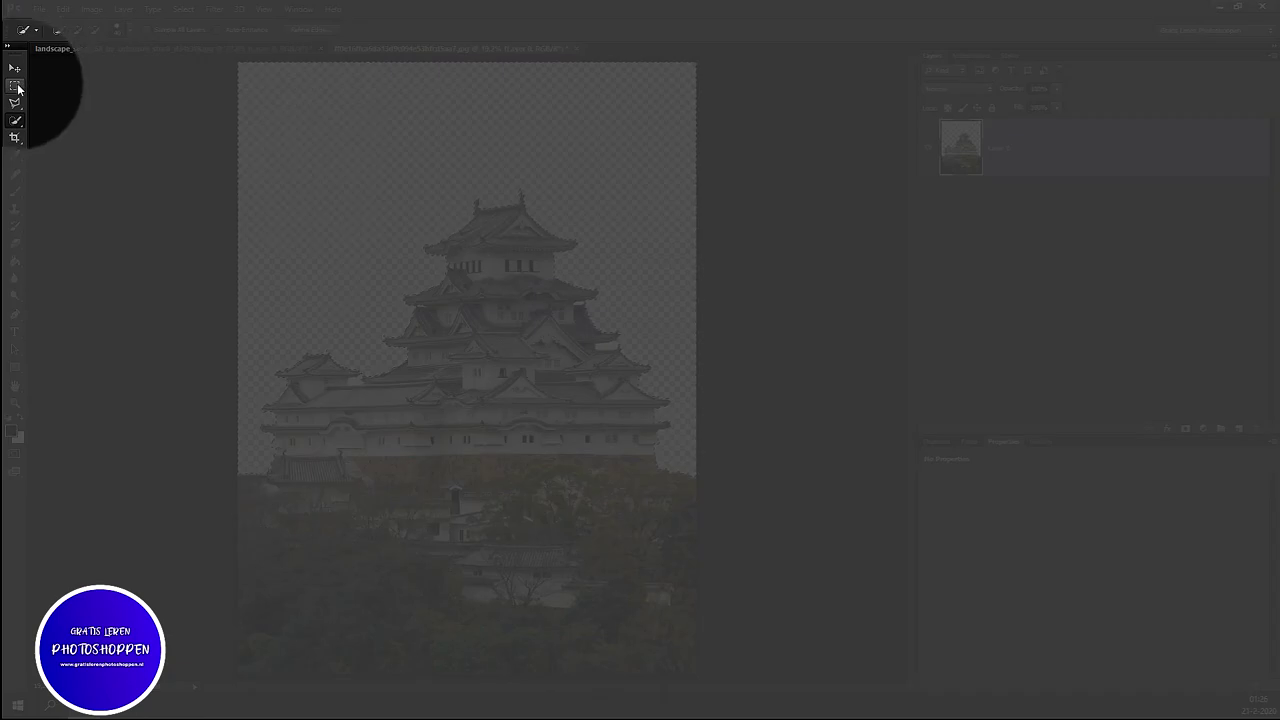
left_click(18, 87)
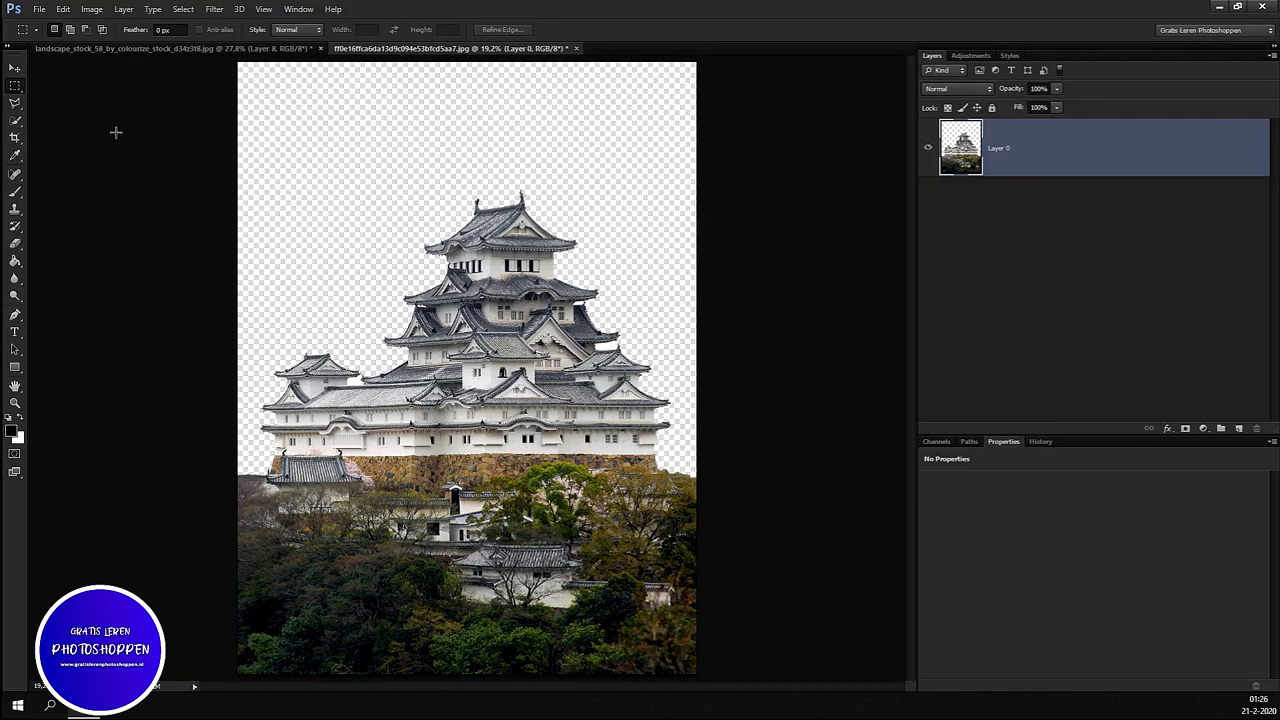
Step: Marquee-select the castle down to its stone base and copy it
scroll(136, 172, "down", 2)
left_click_drag(242, 121, 695, 461)
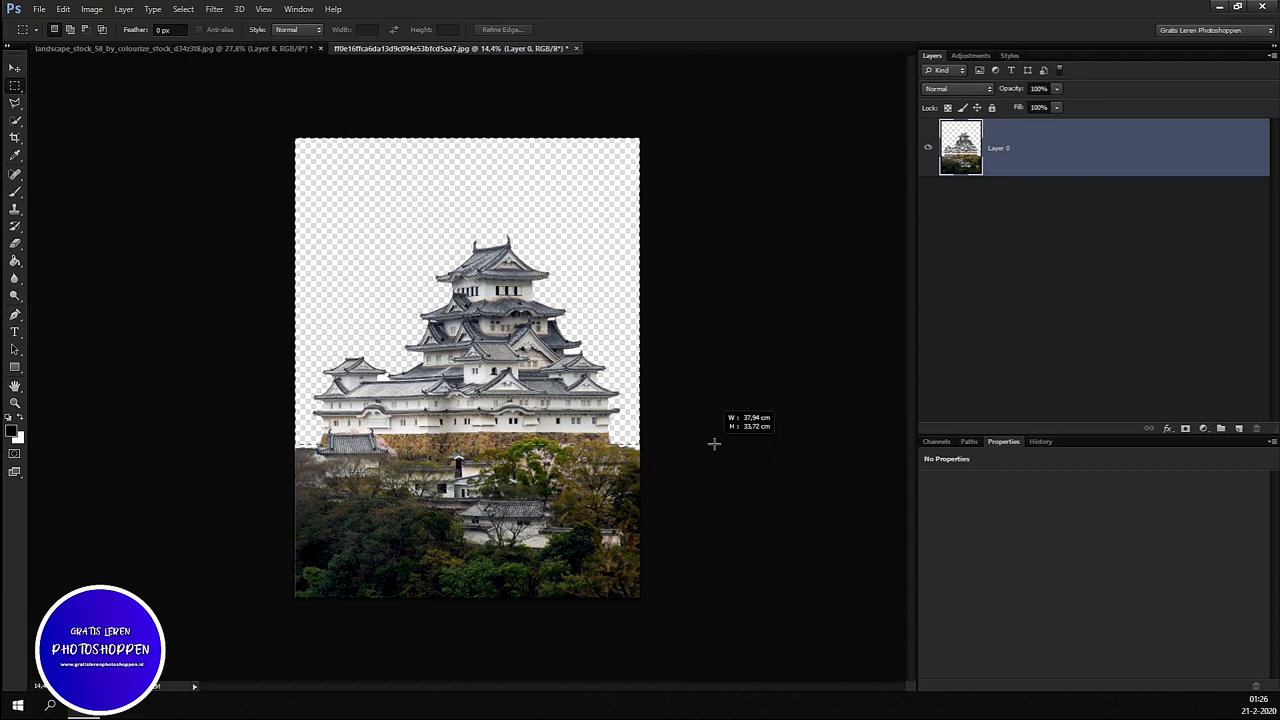
mouse_move(695, 461)
left_mouse_down()
mouse_move(713, 443)
mouse_move(773, 453)
left_mouse_up()
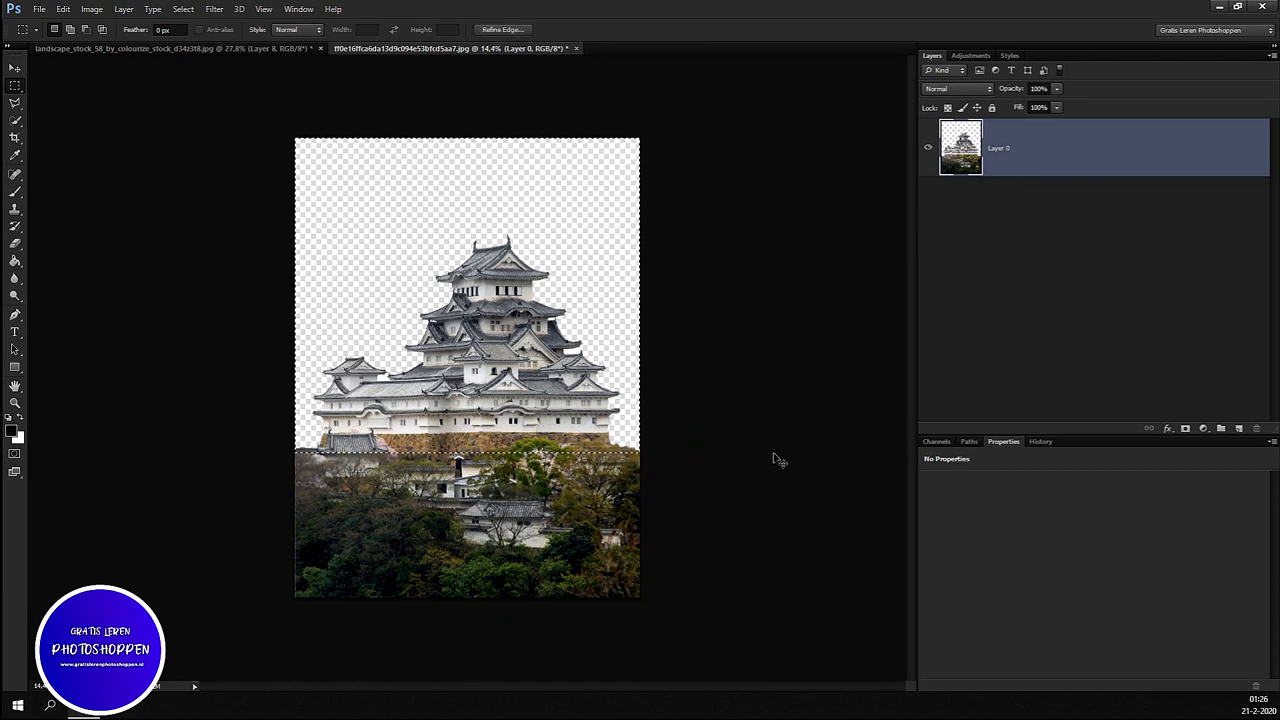
key("Delete")
key("ctrl+d")
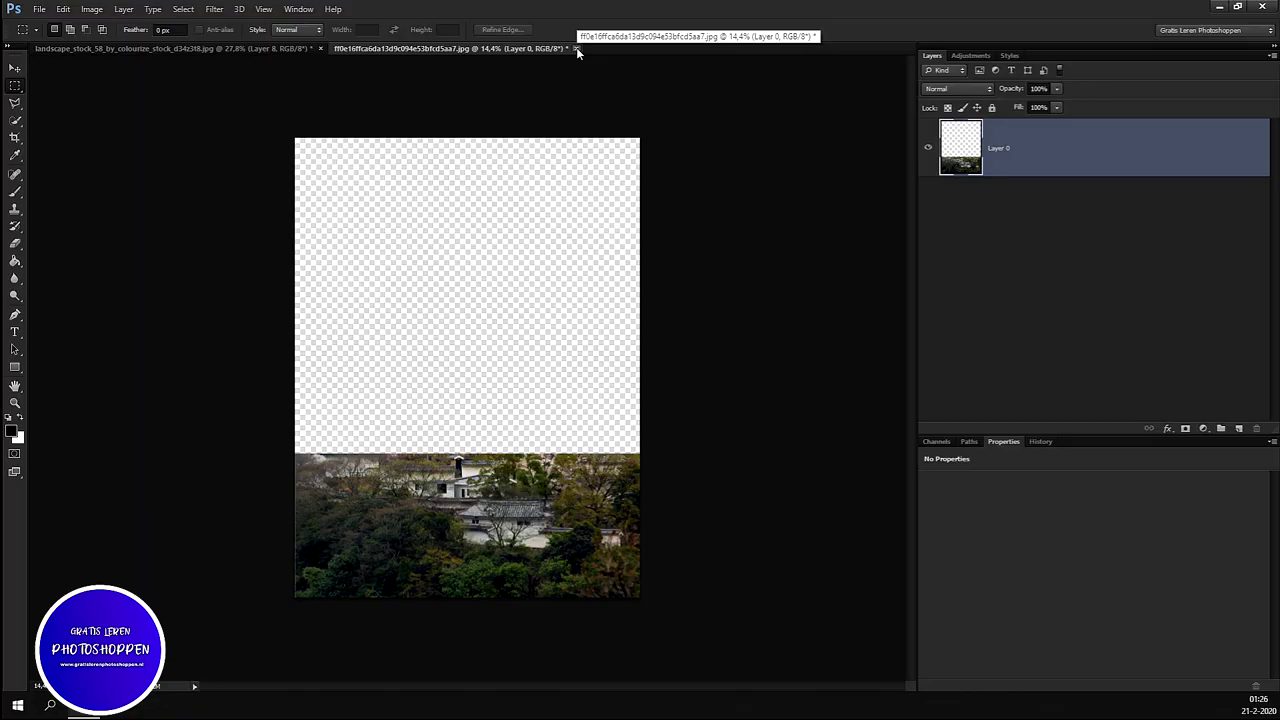
Step: Close the castle photo without saving and paste the castle into the landscape as Layer 10
left_click(576, 48)
left_click(645, 266)
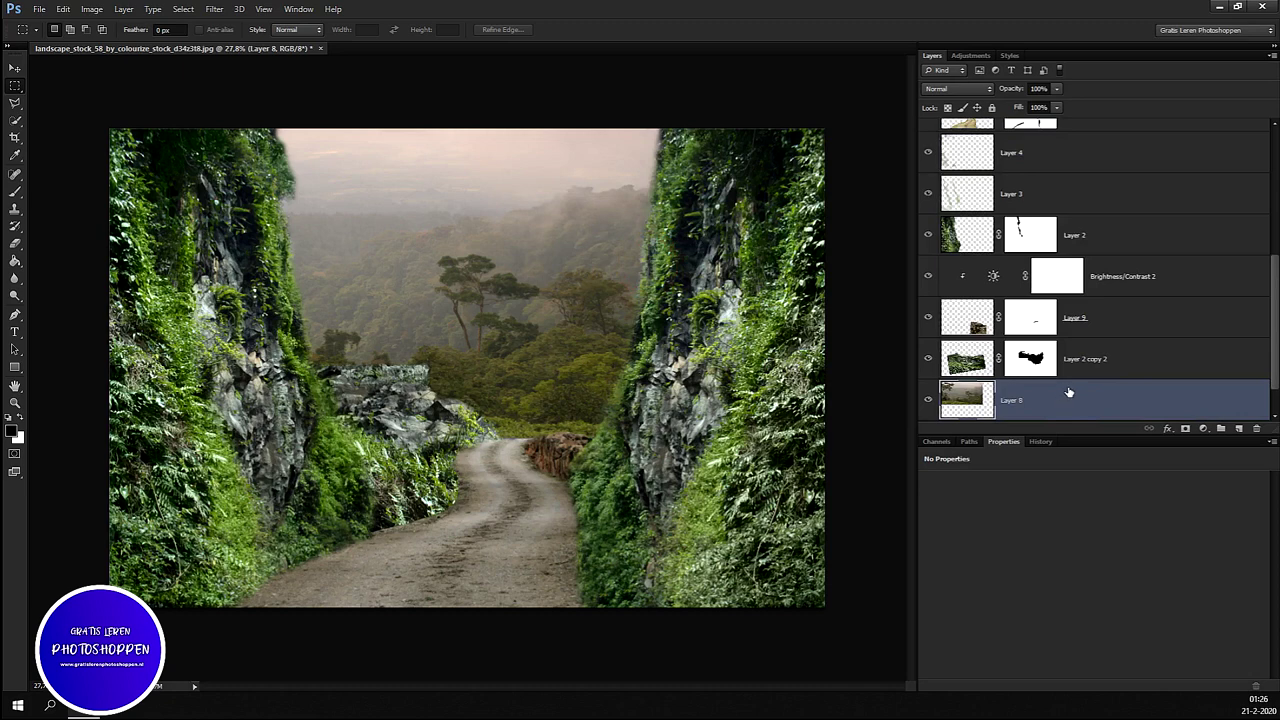
scroll(1071, 392, "down", 1)
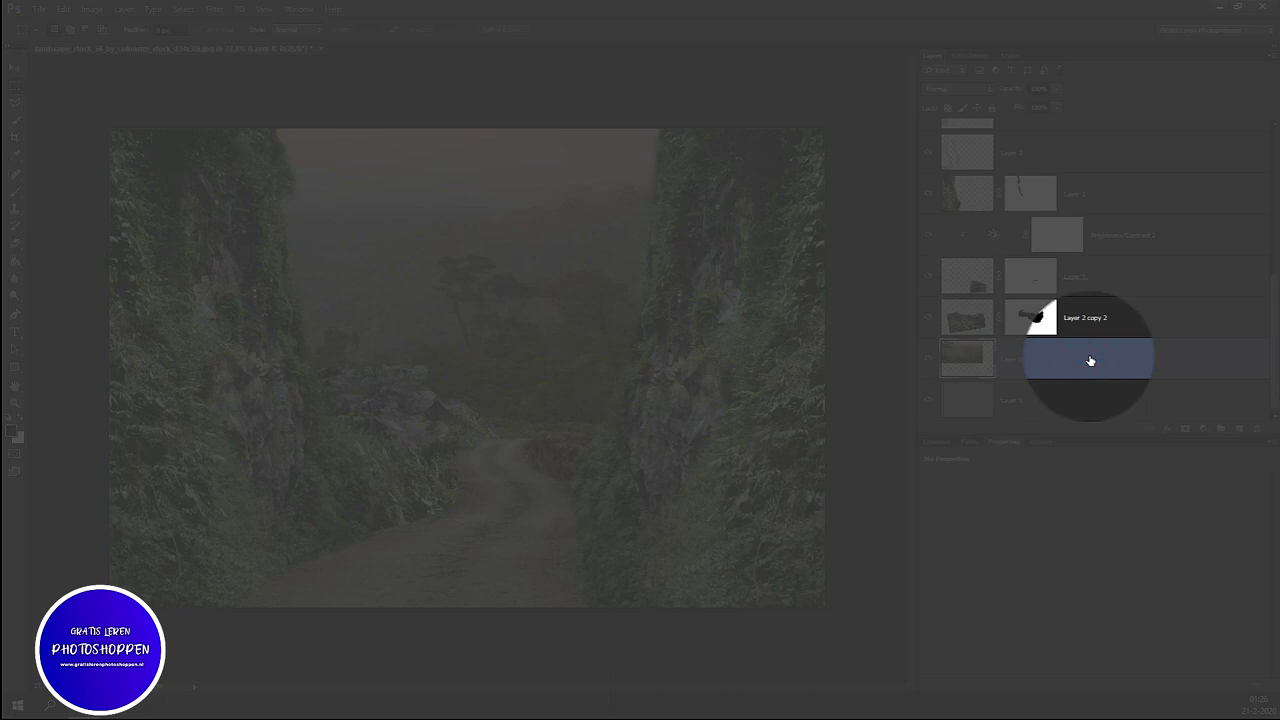
key("ctrl+v")
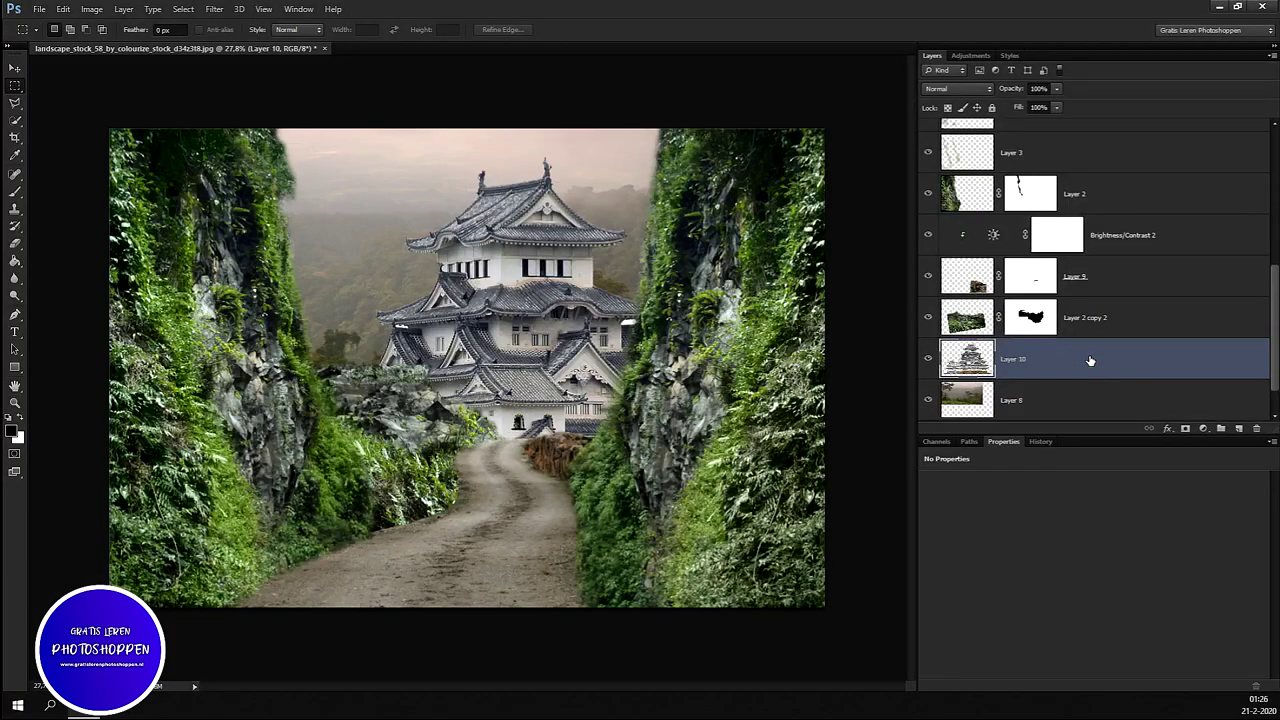
key("ctrl+t")
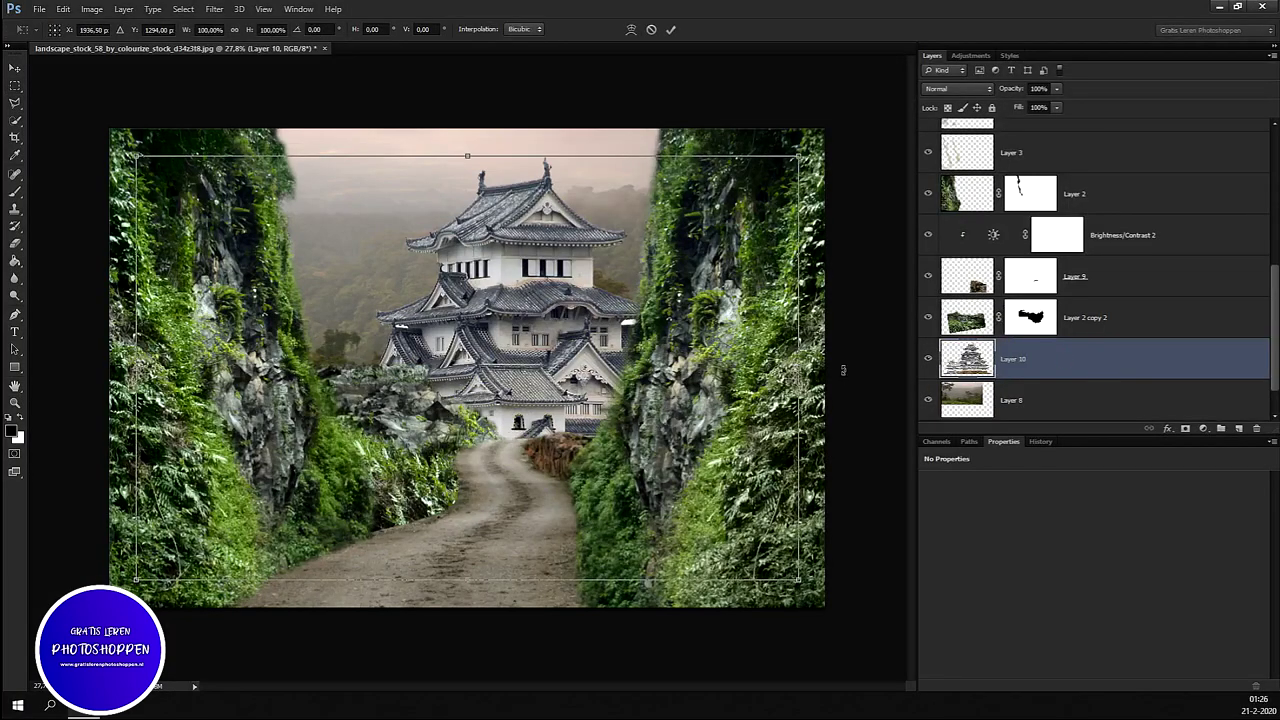
Step: Scale the castle to about 60% and move it up beside the left cliff
mouse_move(797, 157)
left_mouse_down()
mouse_move(586, 308)
mouse_move(547, 318)
left_mouse_up()
left_click_drag(500, 410, 492, 262)
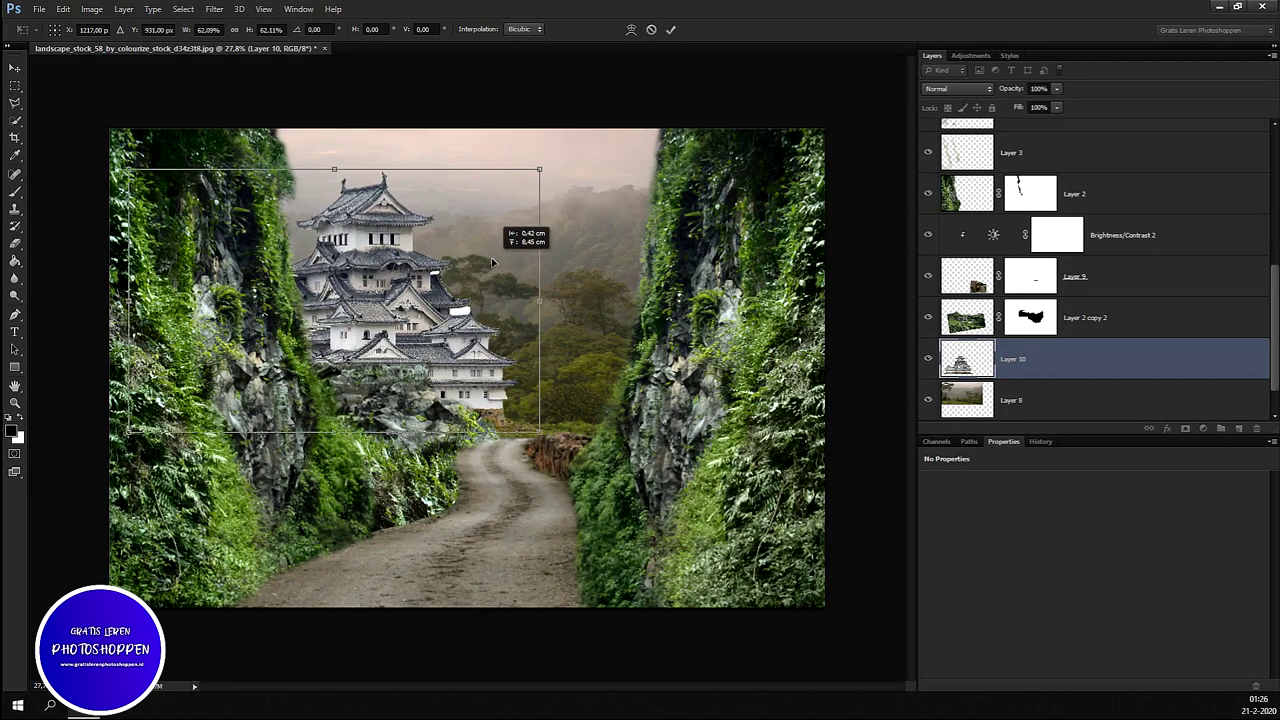
left_click_drag(492, 262, 492, 272)
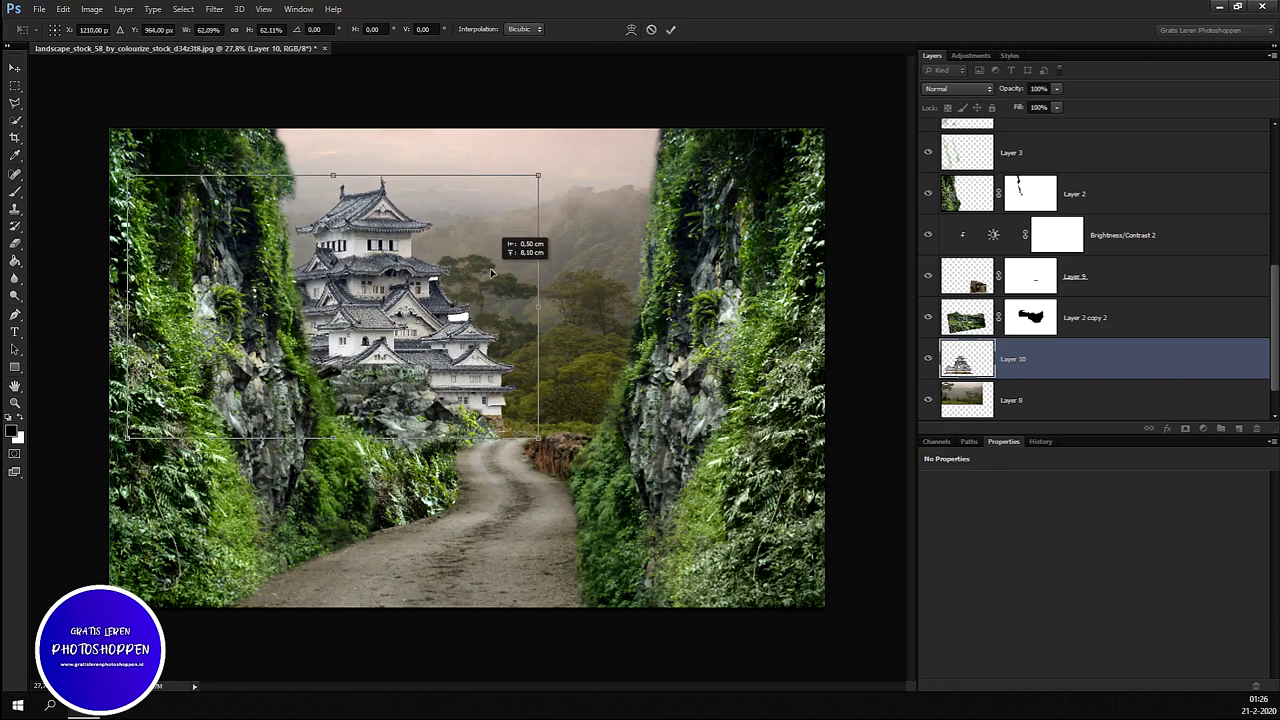
left_click(490, 270)
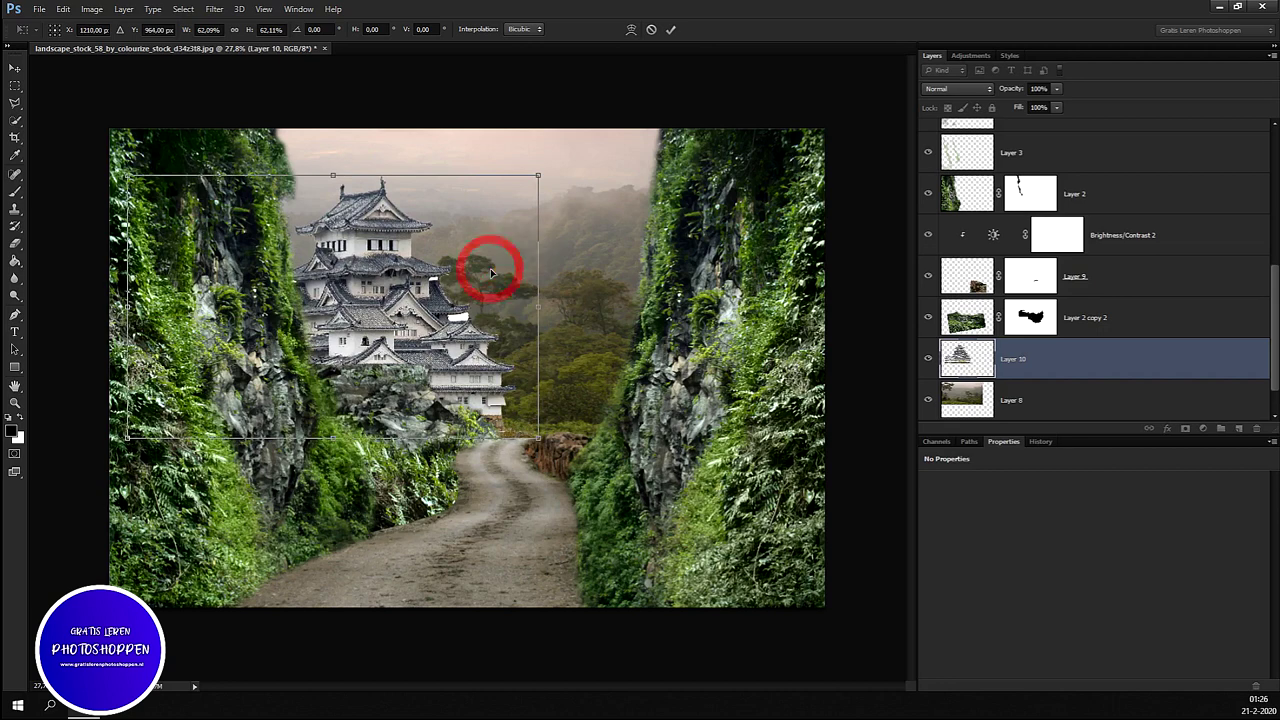
left_click_drag(538, 175, 528, 182)
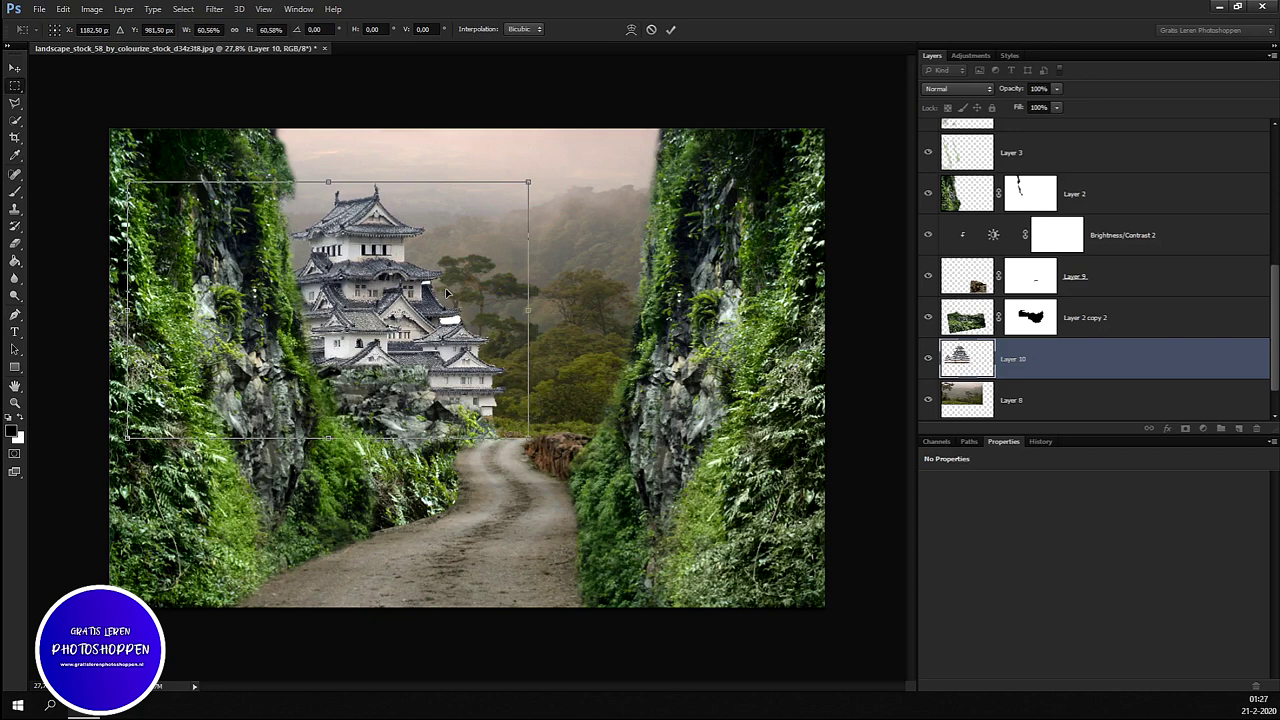
key("Return")
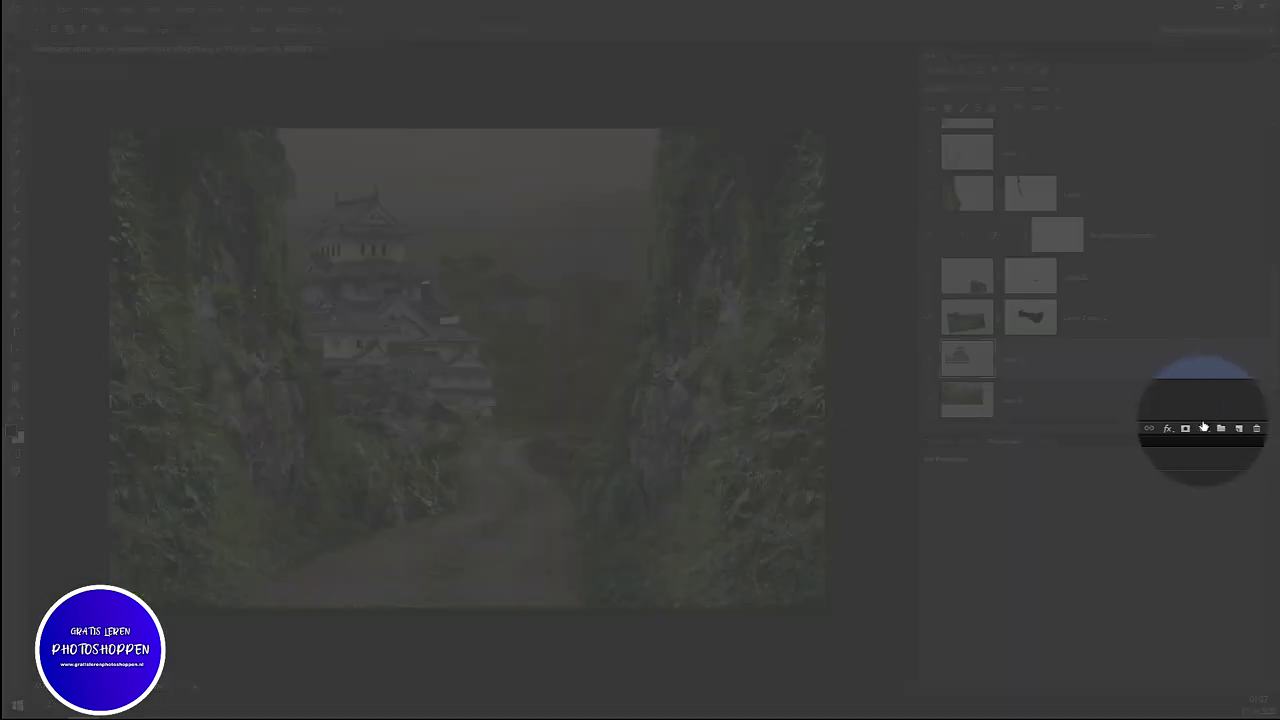
Step: Add a Brightness/Contrast adjustment clipped to Layer 10 with brightness -18 and contrast 43
left_click(1203, 428)
left_click(1215, 198)
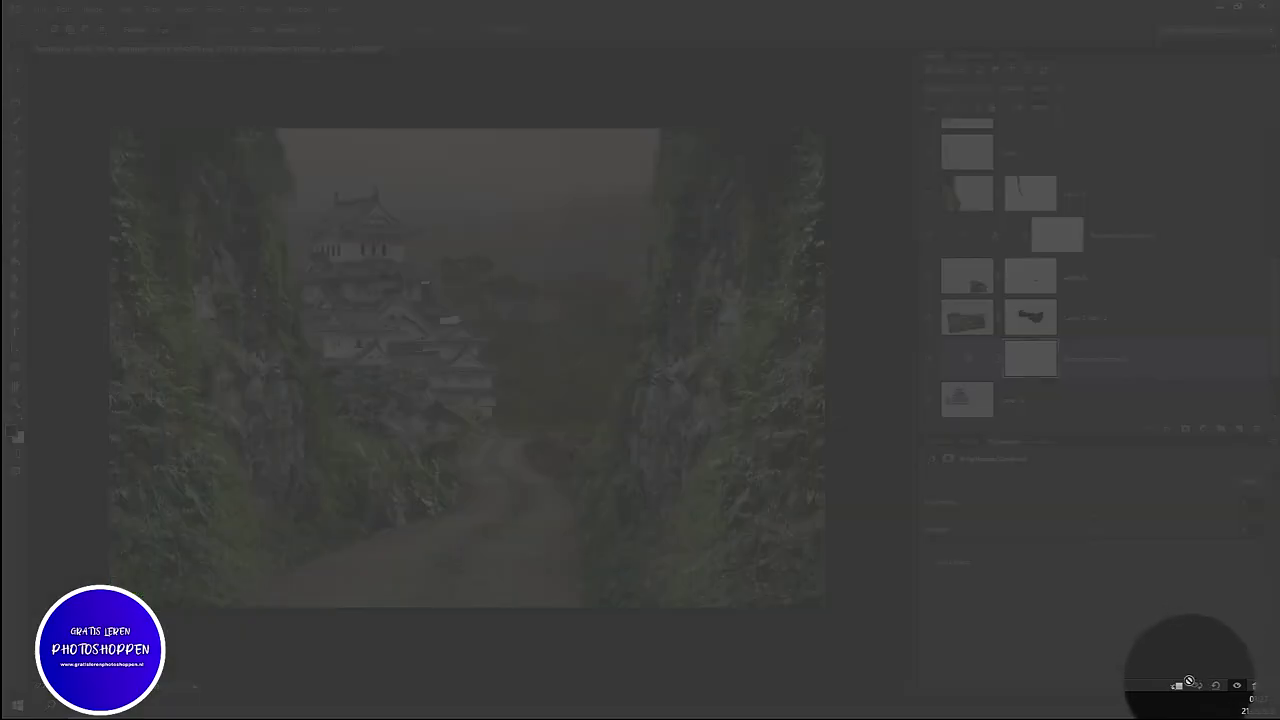
left_click(1176, 688)
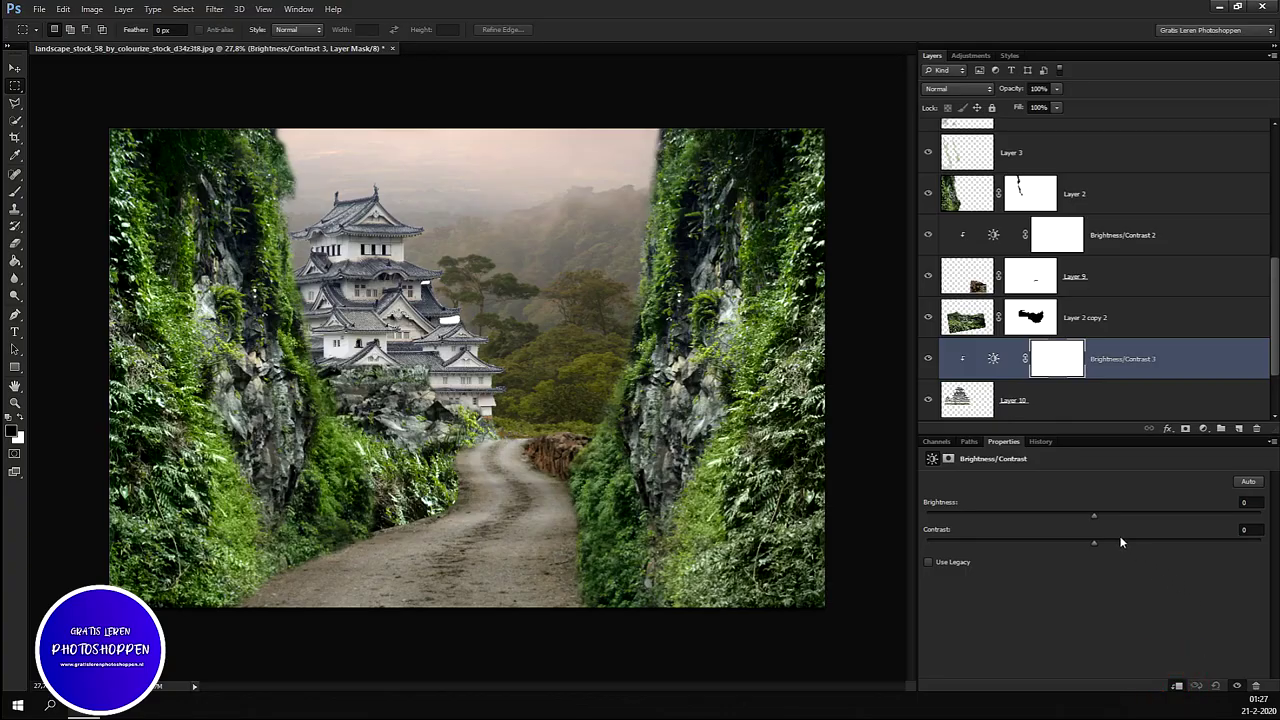
mouse_move(1093, 516)
left_mouse_down()
mouse_move(1039, 537)
mouse_move(1067, 540)
left_mouse_up()
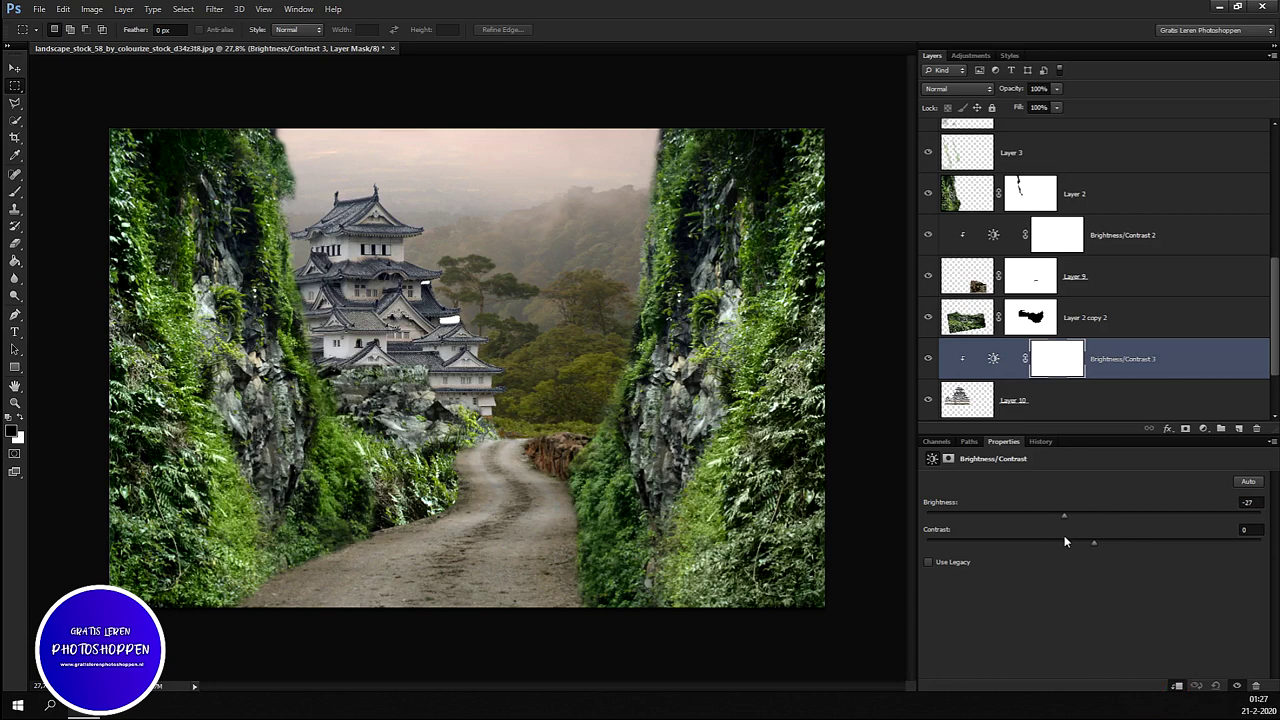
left_click_drag(1069, 535, 1170, 560)
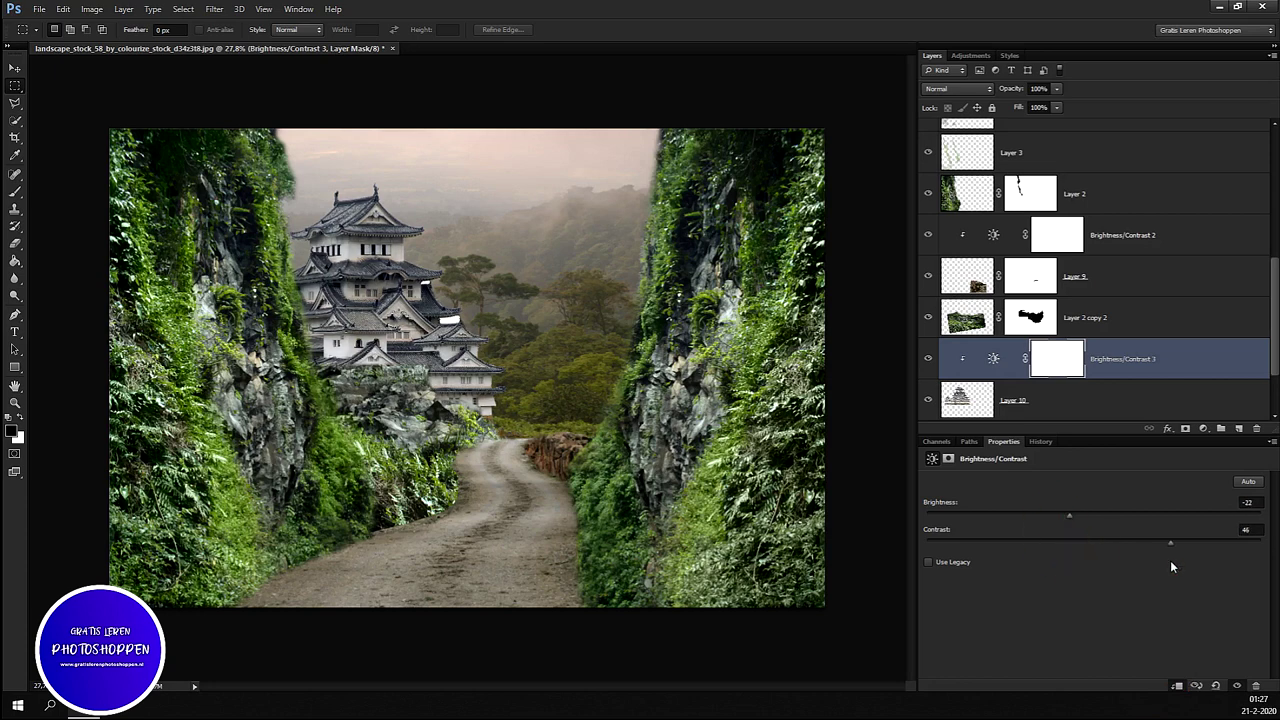
left_click_drag(1071, 517, 1093, 517)
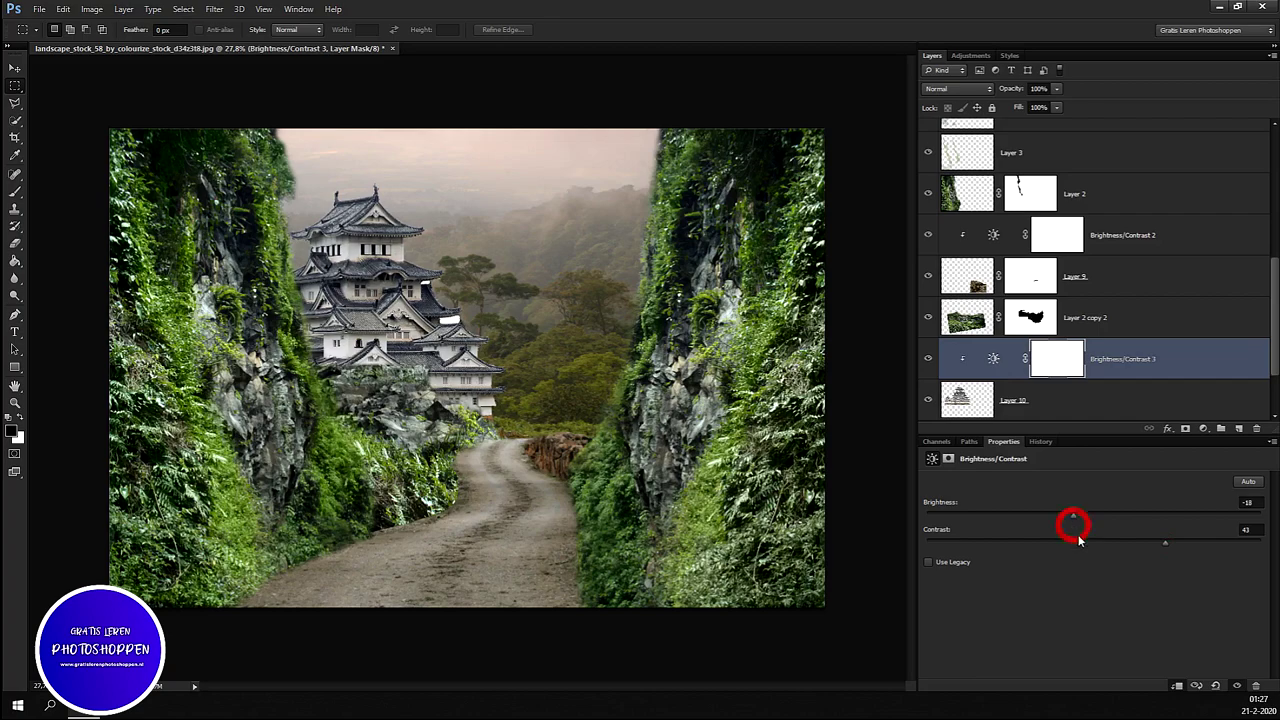
scroll(440, 419, "up", 3)
Step: Target Layer 2 copy 2's mask and switch to the Brush tool
scroll(377, 400, "up", 2)
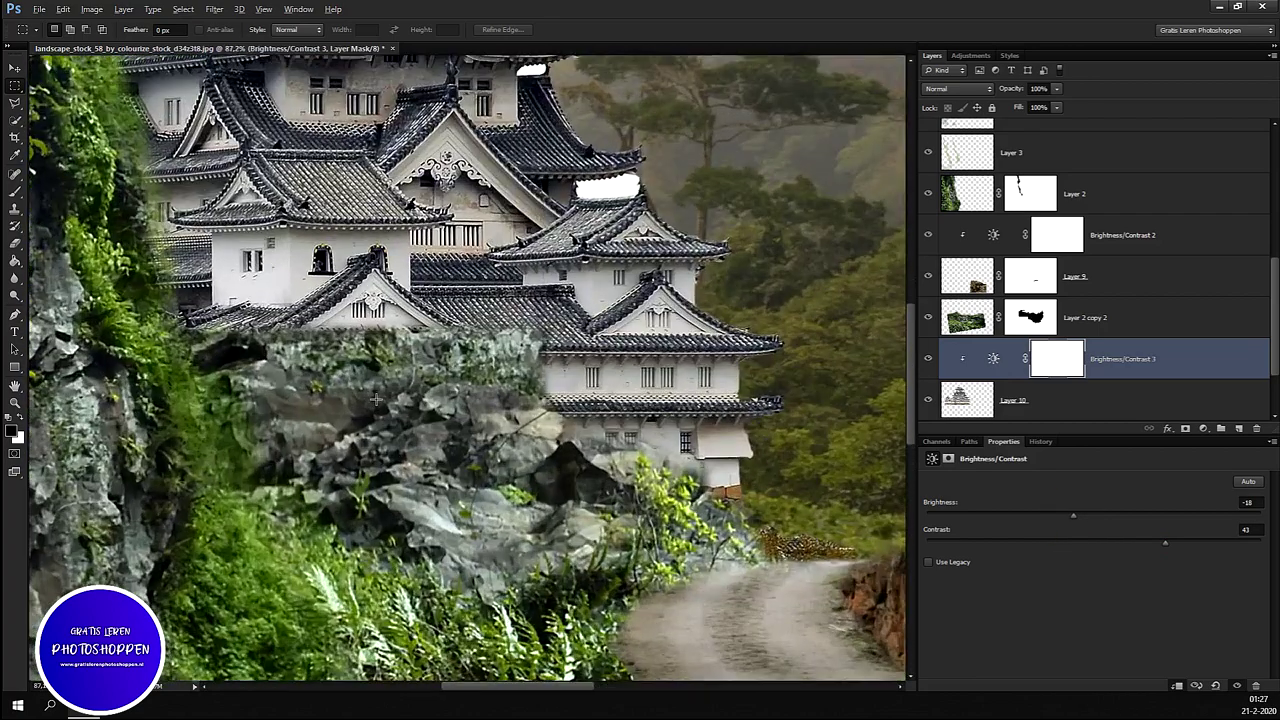
scroll(377, 400, "up", 2)
scroll(377, 400, "up", 1)
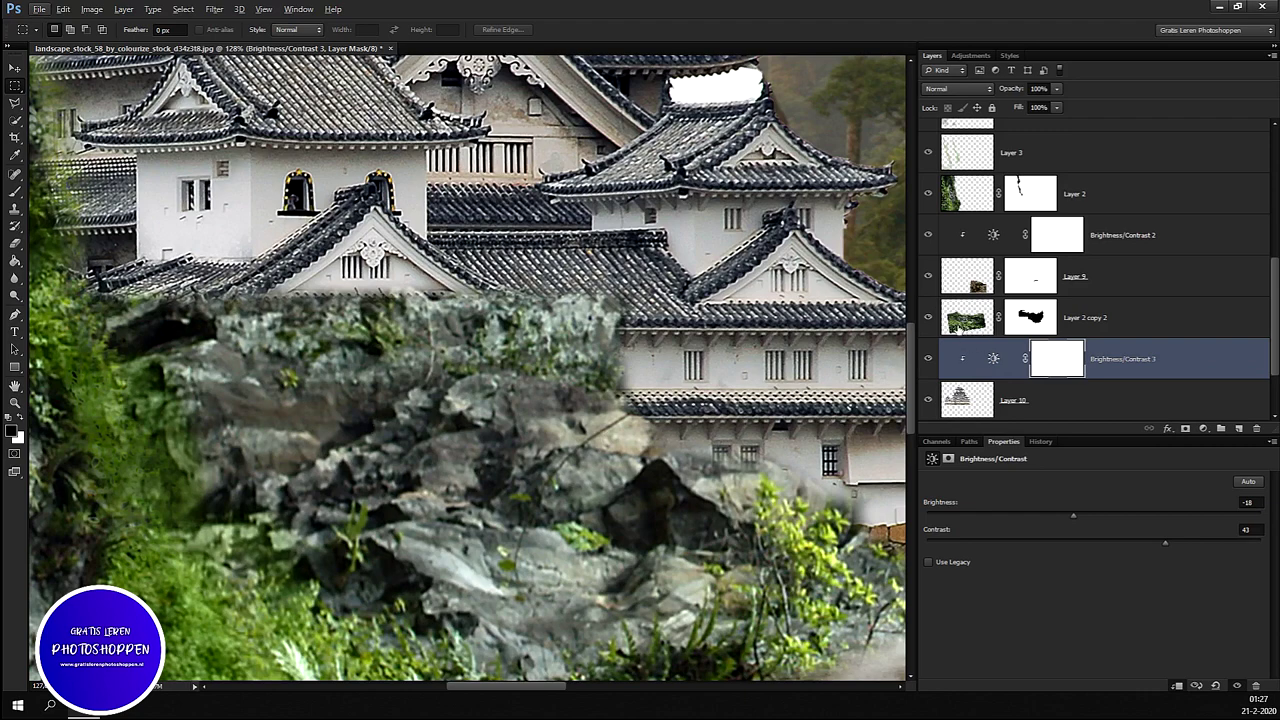
left_click(929, 317)
left_click(929, 317)
left_click(967, 318)
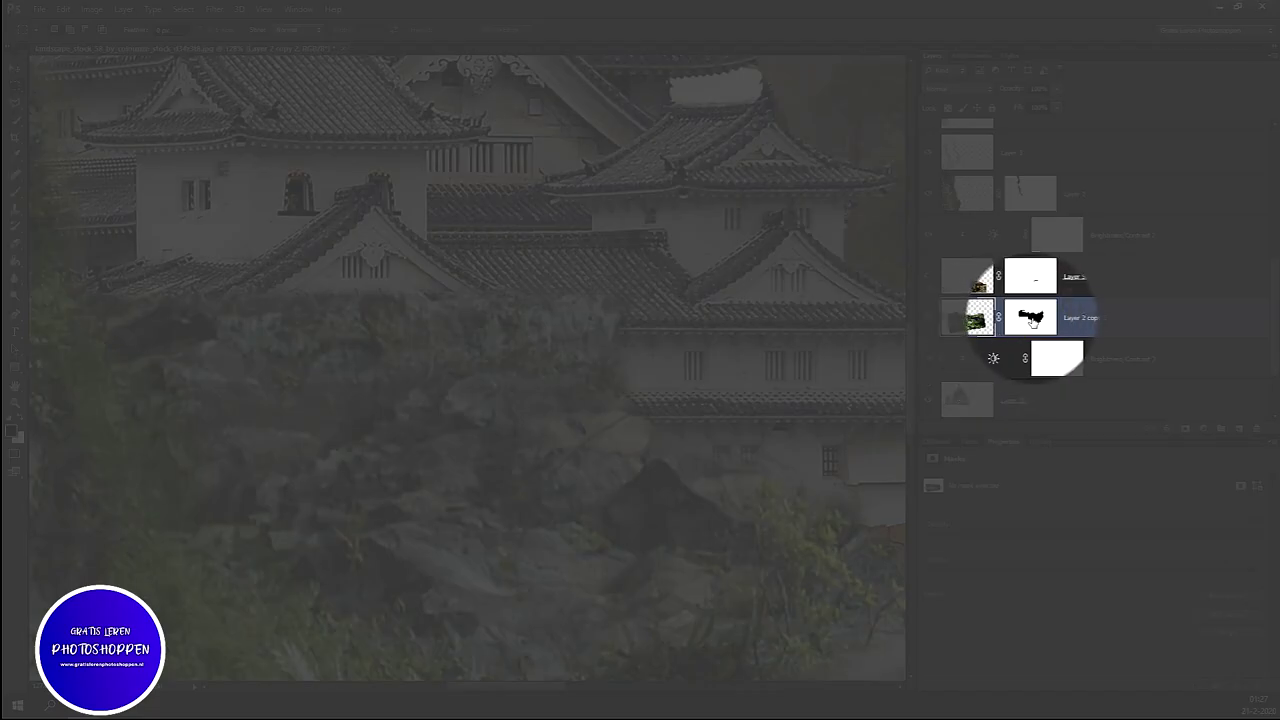
left_click(1031, 318)
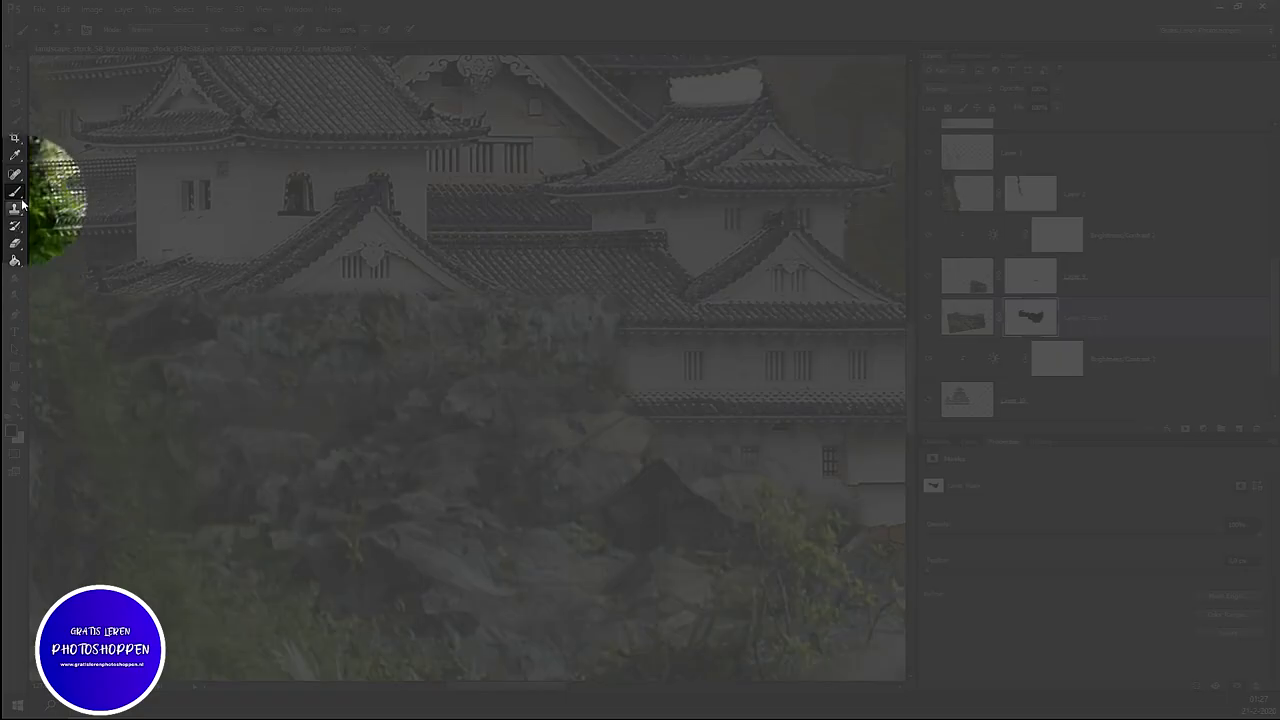
right_click(15, 192)
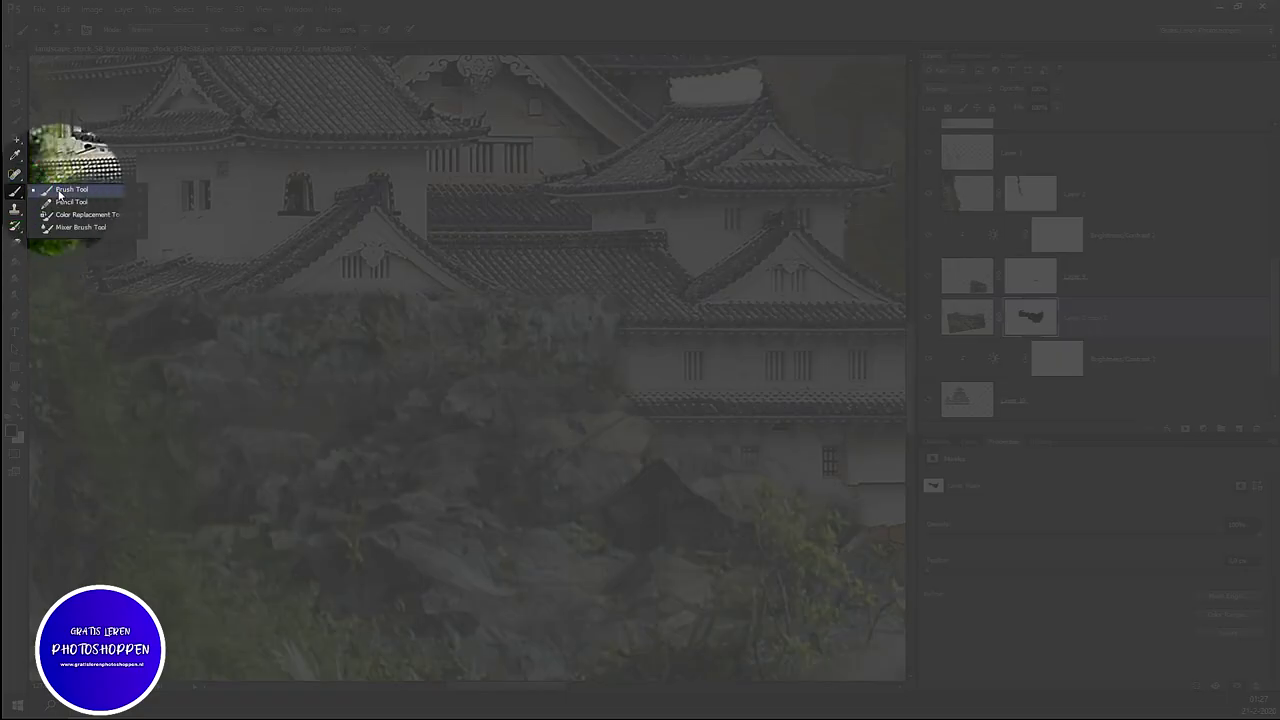
left_click(60, 194)
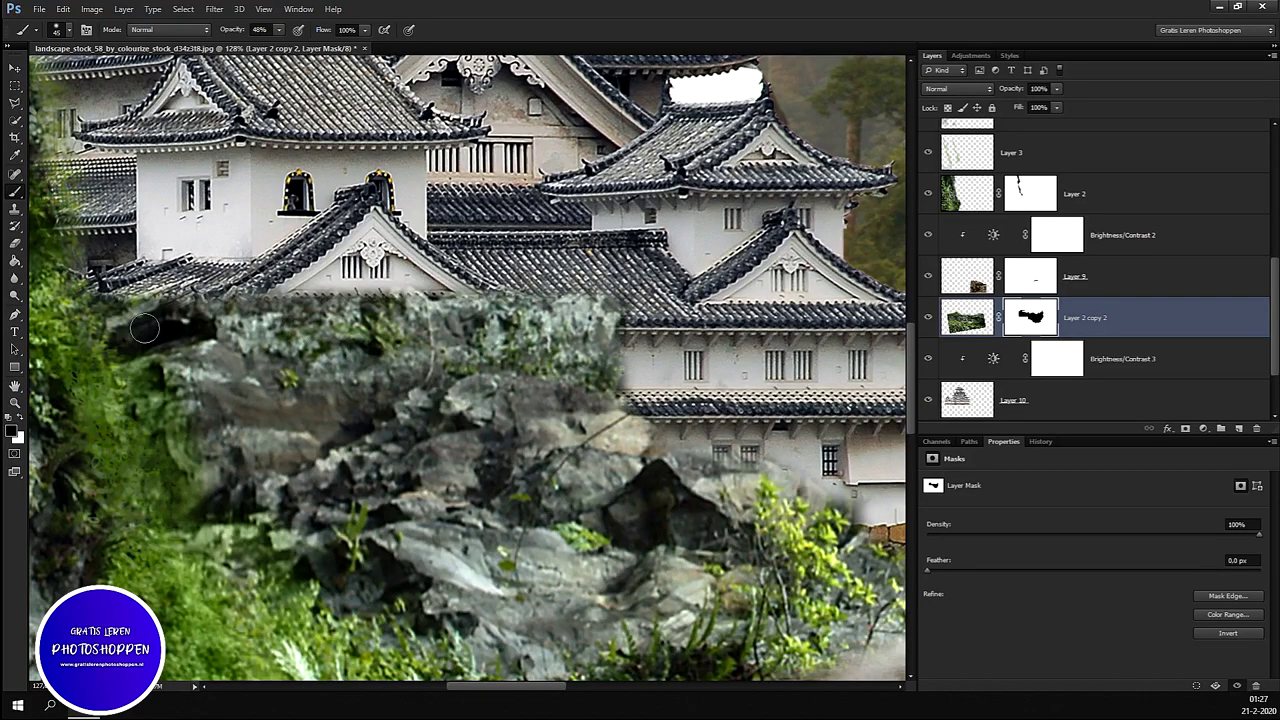
Step: Paint away the rock edge over the castle roof and wall at 100% brush opacity
mouse_move(145, 322)
left_mouse_down()
mouse_move(135, 335)
mouse_move(205, 307)
mouse_move(300, 342)
mouse_move(240, 306)
mouse_move(370, 318)
left_mouse_up()
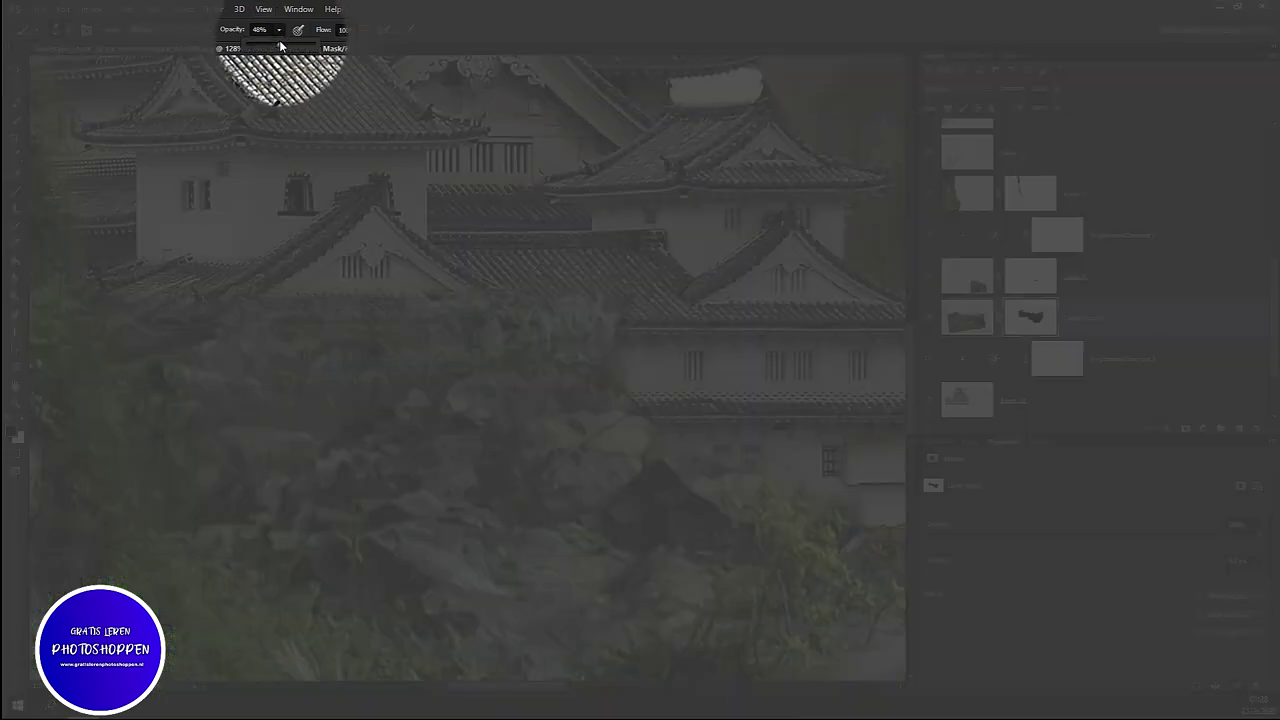
left_click_drag(278, 29, 350, 40)
mouse_move(136, 337)
left_mouse_down()
mouse_move(190, 345)
mouse_move(160, 335)
mouse_move(110, 350)
mouse_move(146, 323)
mouse_move(190, 345)
mouse_move(250, 340)
mouse_move(278, 360)
mouse_move(342, 330)
mouse_move(400, 333)
mouse_move(339, 356)
mouse_move(540, 340)
mouse_move(470, 365)
mouse_move(627, 376)
mouse_move(550, 320)
mouse_move(417, 285)
left_mouse_up()
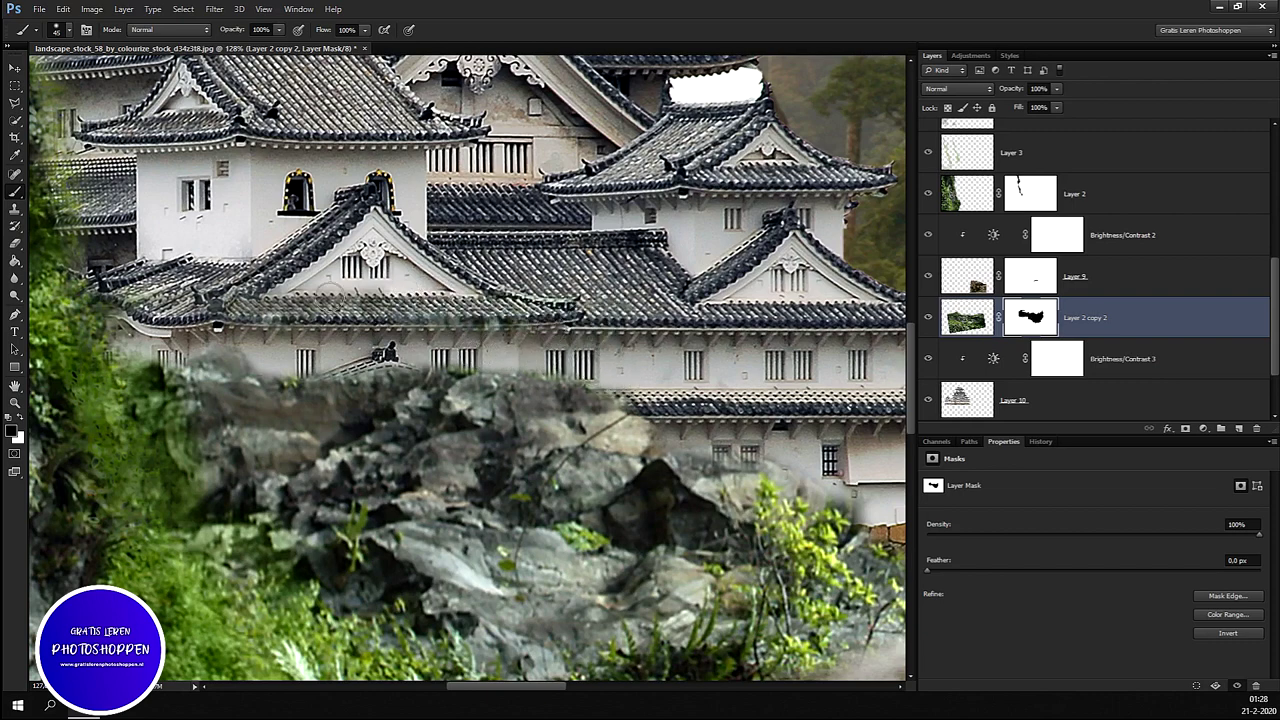
left_click_drag(250, 365, 185, 355)
left_click_drag(280, 322, 124, 305)
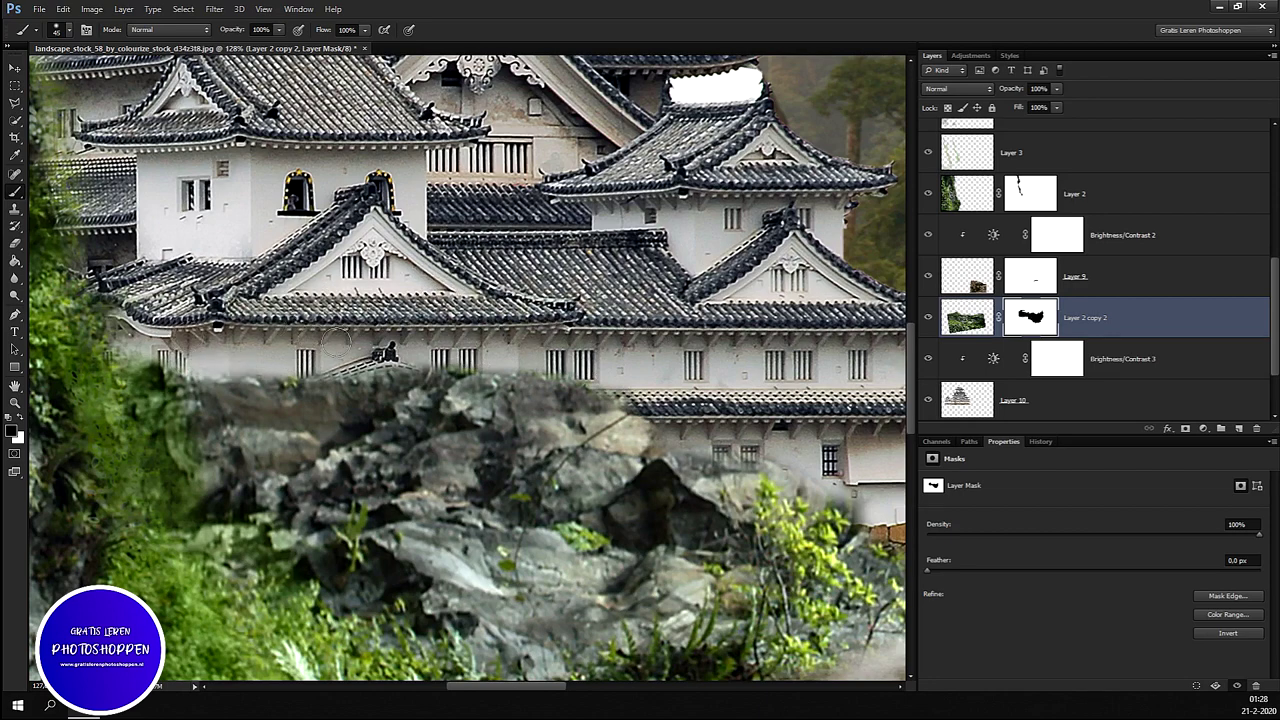
left_click_drag(335, 368, 470, 370)
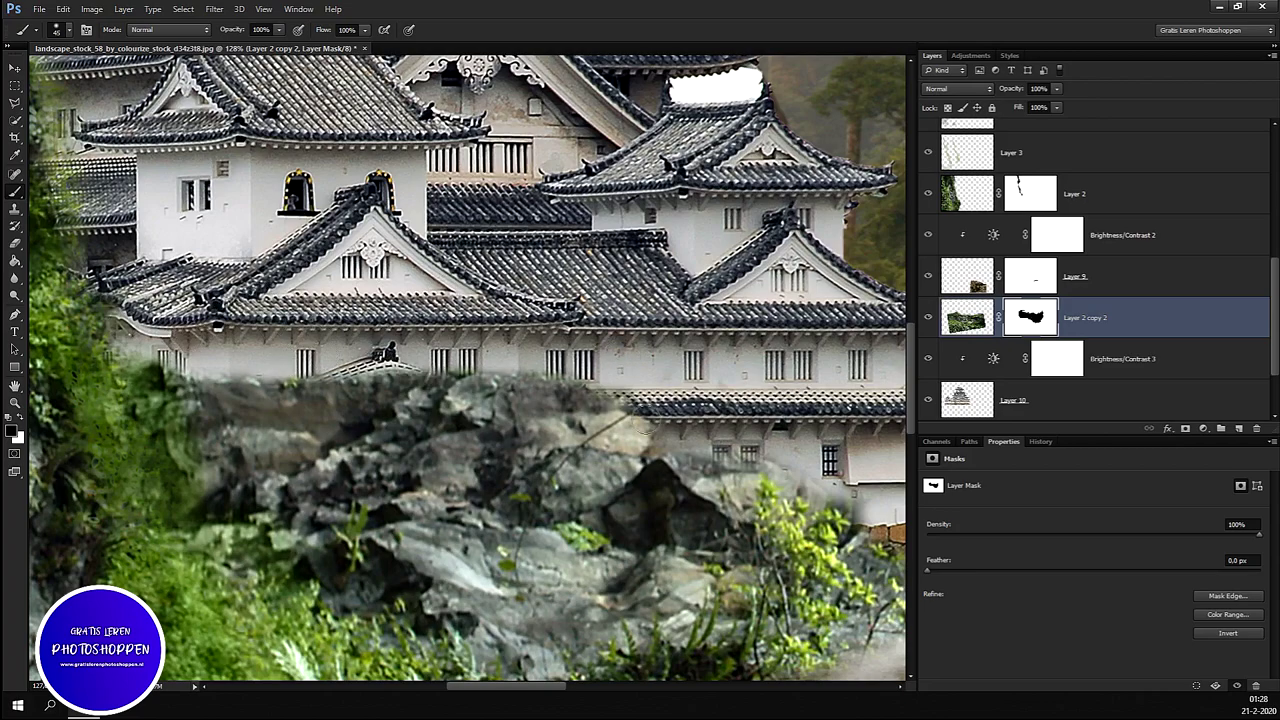
scroll(790, 418, "down", 2)
scroll(790, 418, "down", 2)
scroll(788, 424, "down", 1)
scroll(786, 430, "up", 3)
scroll(768, 418, "down", 3)
scroll(770, 521, "down", 2)
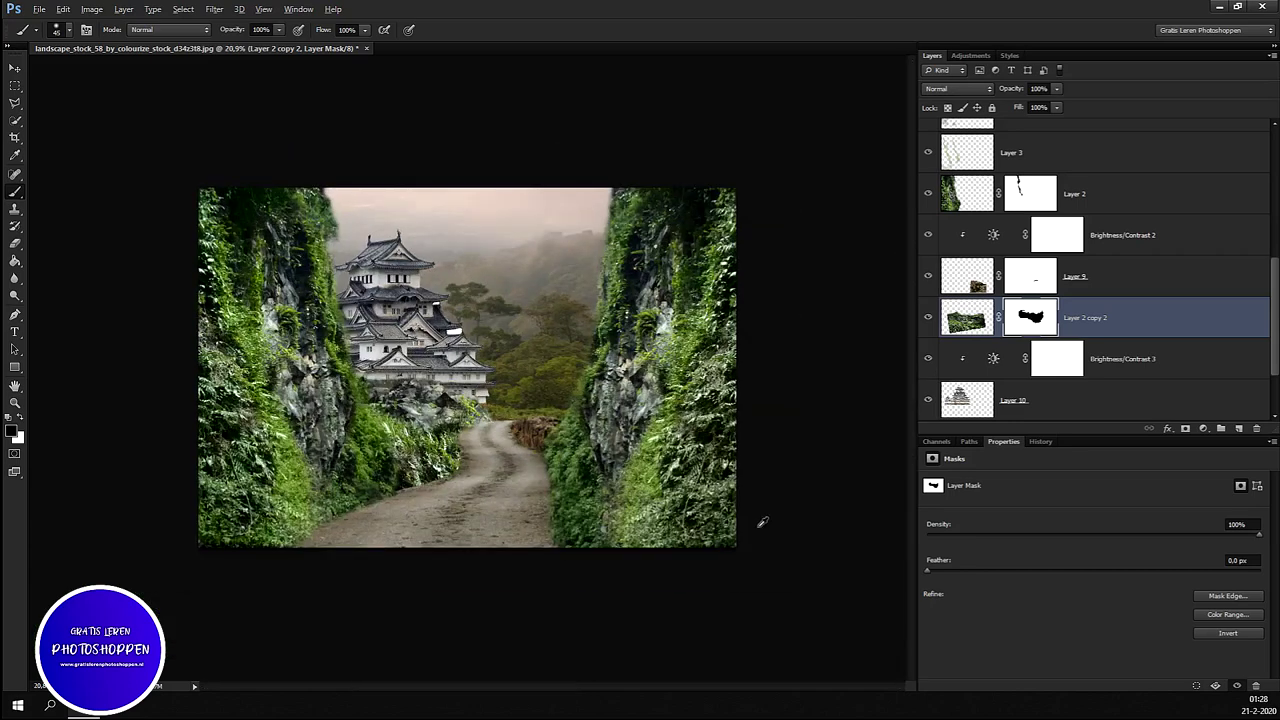
scroll(565, 545, "up", 1)
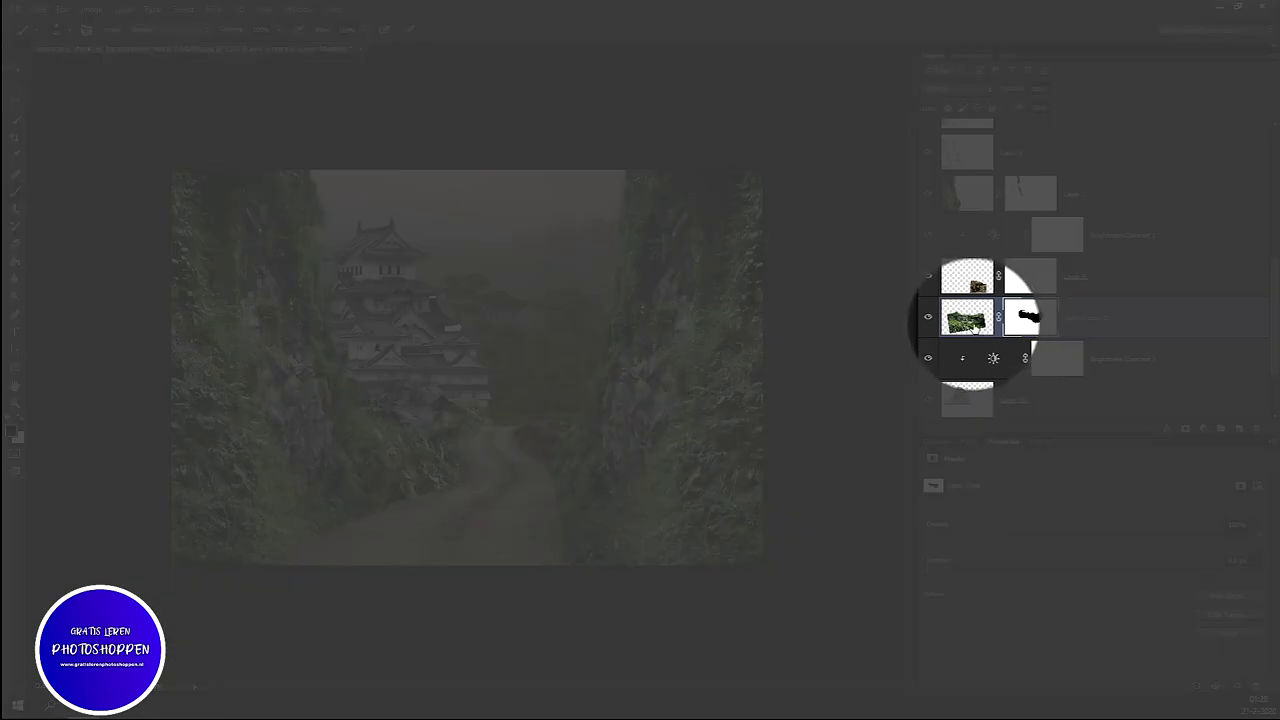
Step: Add a clipped Brightness/Contrast adjustment to the rock layer with brightness -38 and contrast 11
left_click(967, 319)
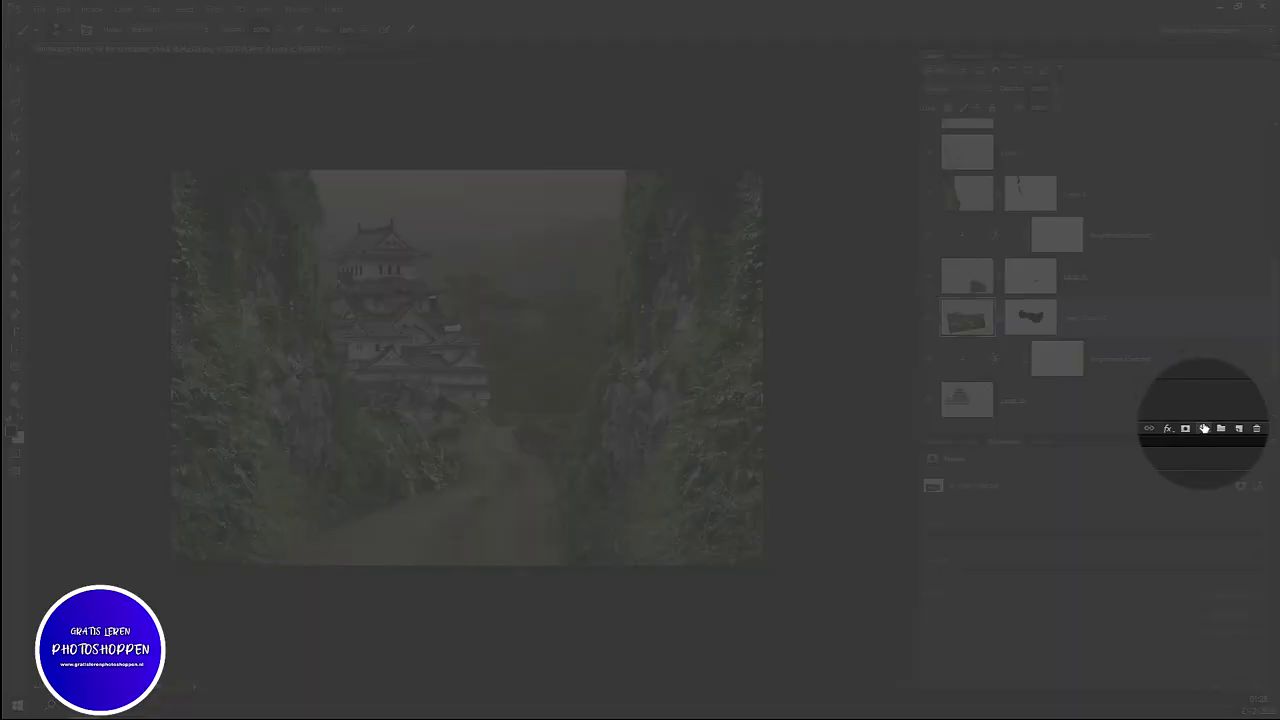
left_click(1203, 428)
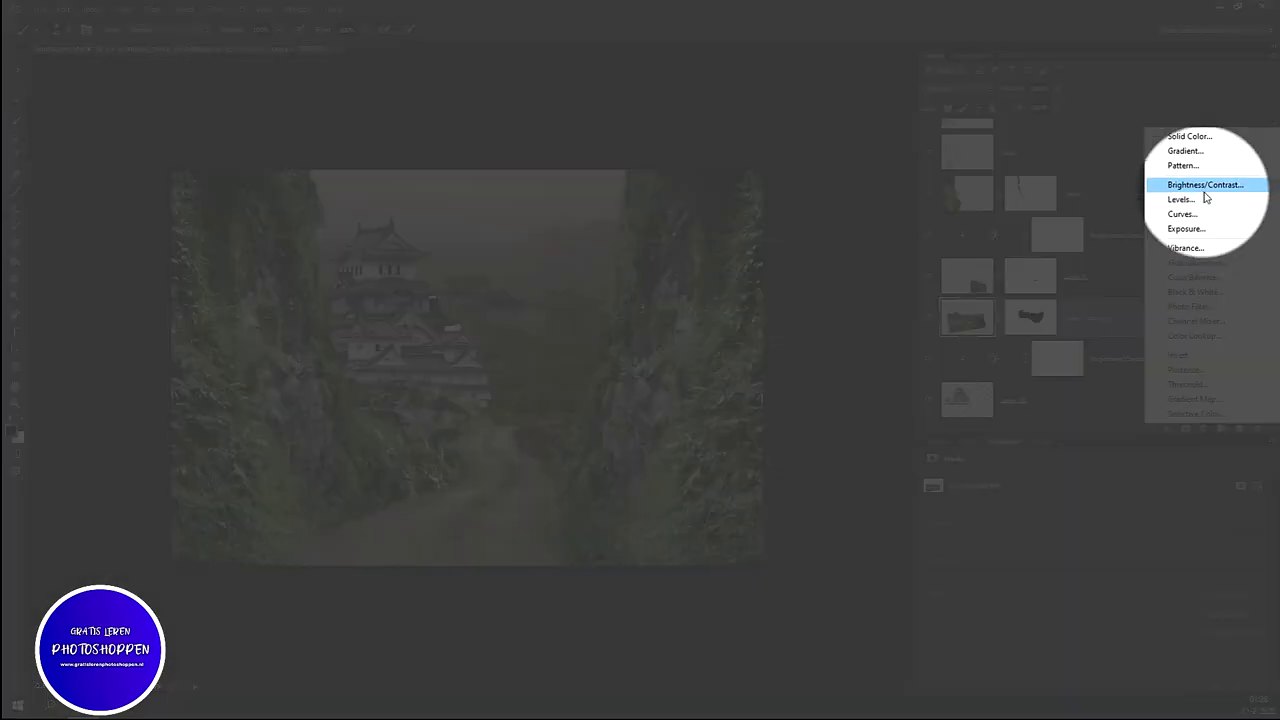
left_click(1205, 185)
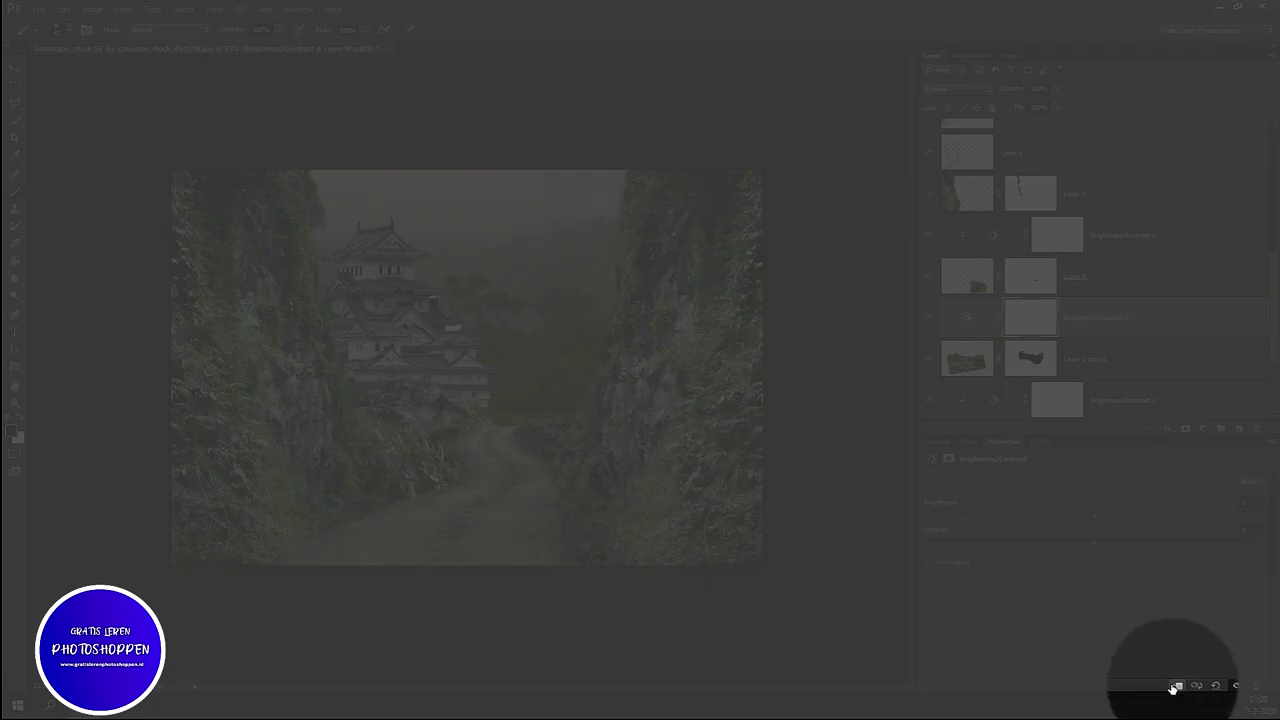
left_click(1173, 687)
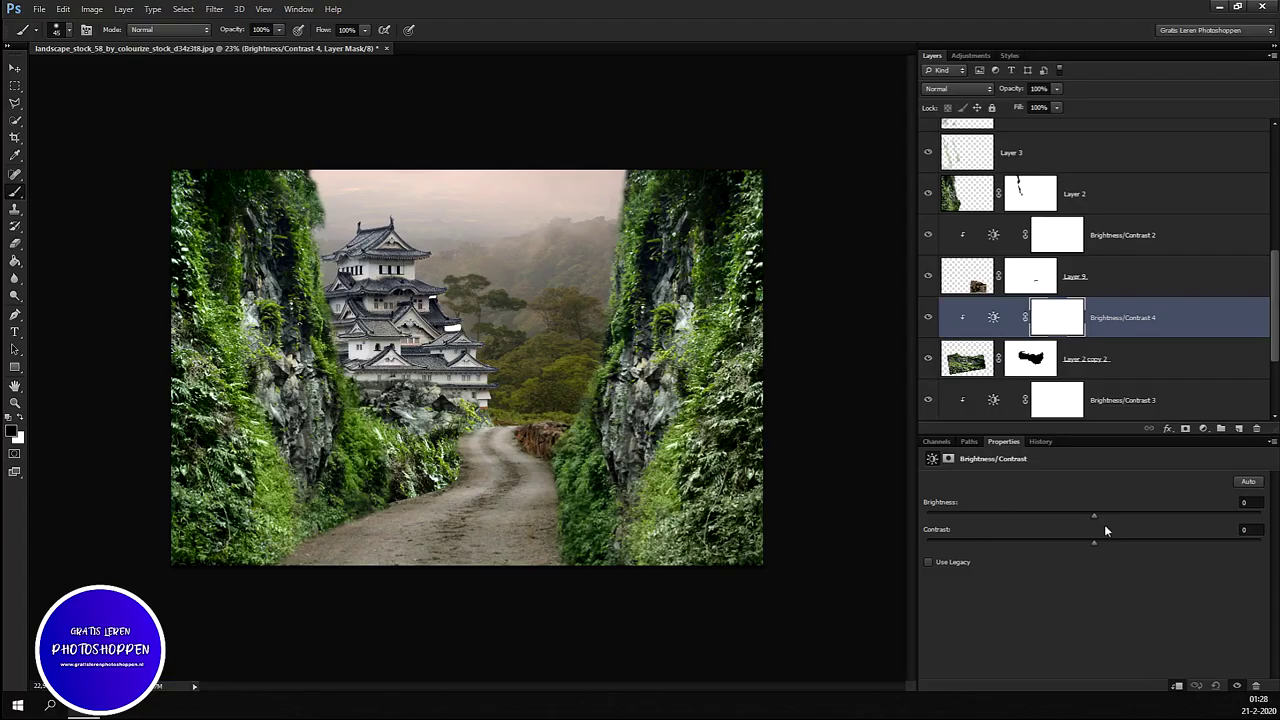
mouse_move(1093, 515)
left_mouse_down()
mouse_move(1043, 516)
mouse_move(1053, 536)
left_mouse_up()
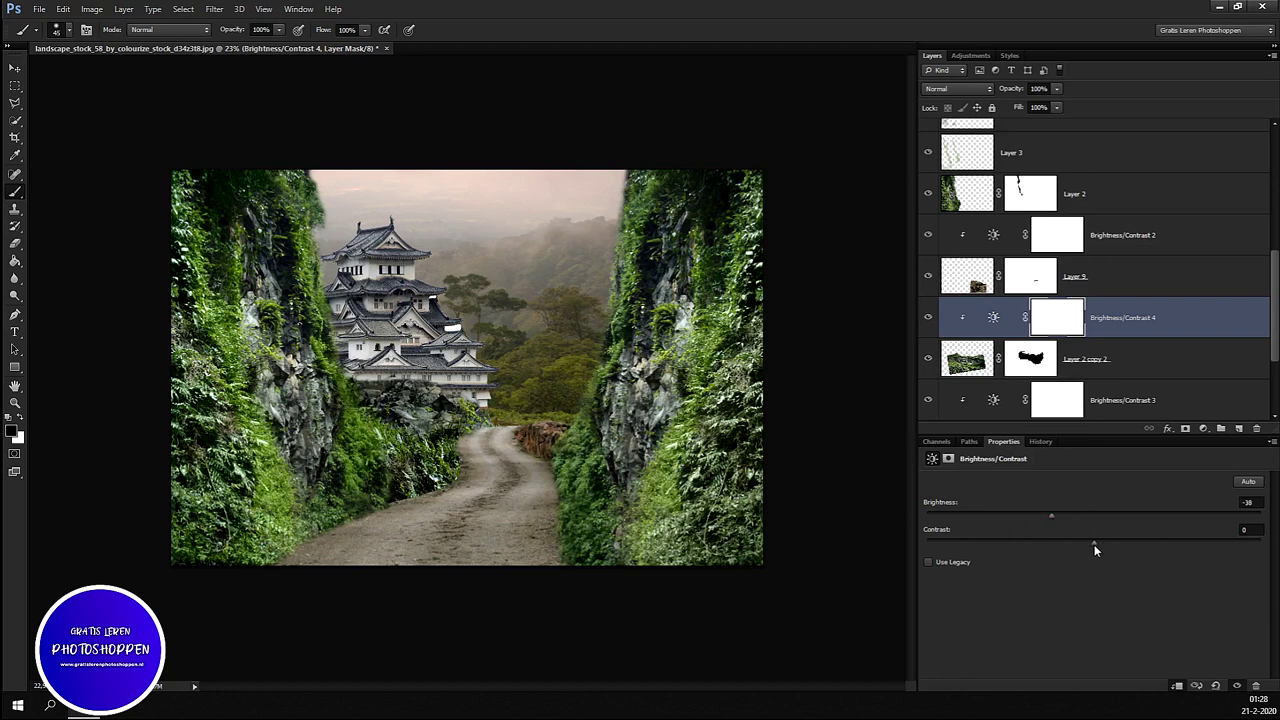
left_click_drag(1094, 542, 1112, 542)
Step: Reselect Layer 2 copy 2's layer mask for further painting
scroll(420, 420, "up", 3)
scroll(380, 415, "up", 3)
scroll(340, 410, "up", 2)
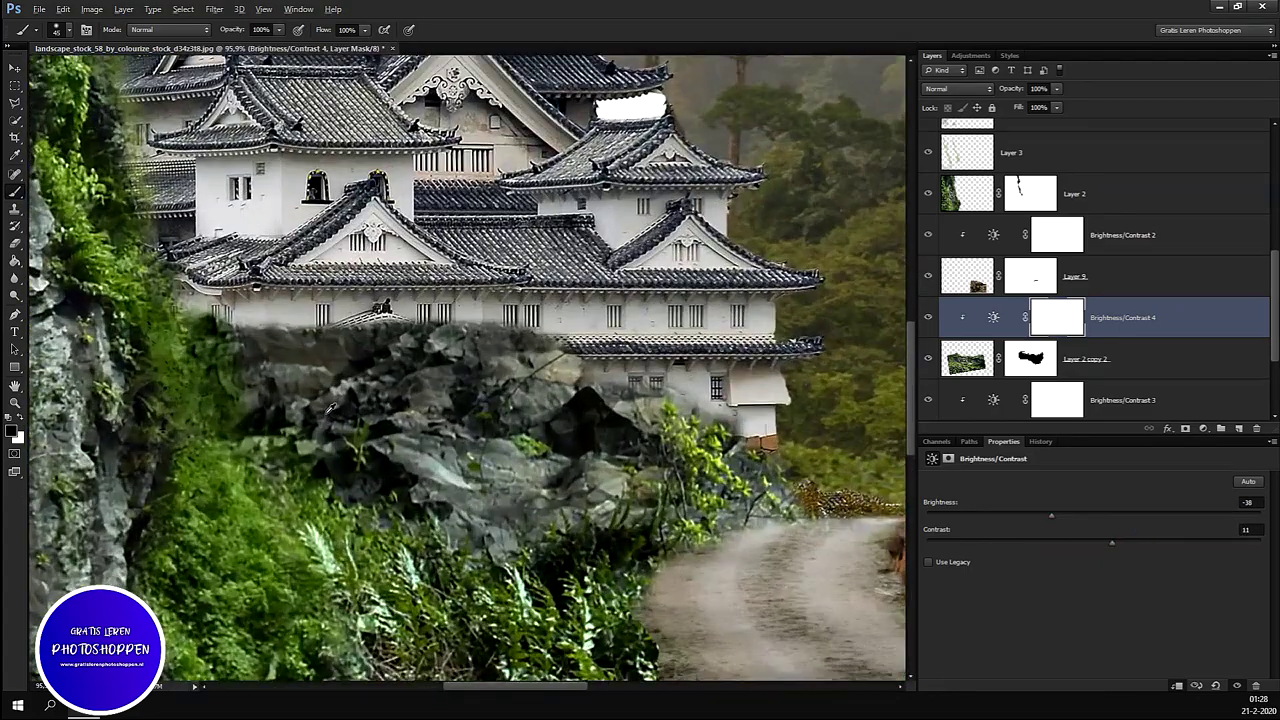
scroll(330, 408, "down", 3)
scroll(420, 380, "up", 2)
scroll(480, 360, "up", 2)
scroll(535, 341, "up", 2)
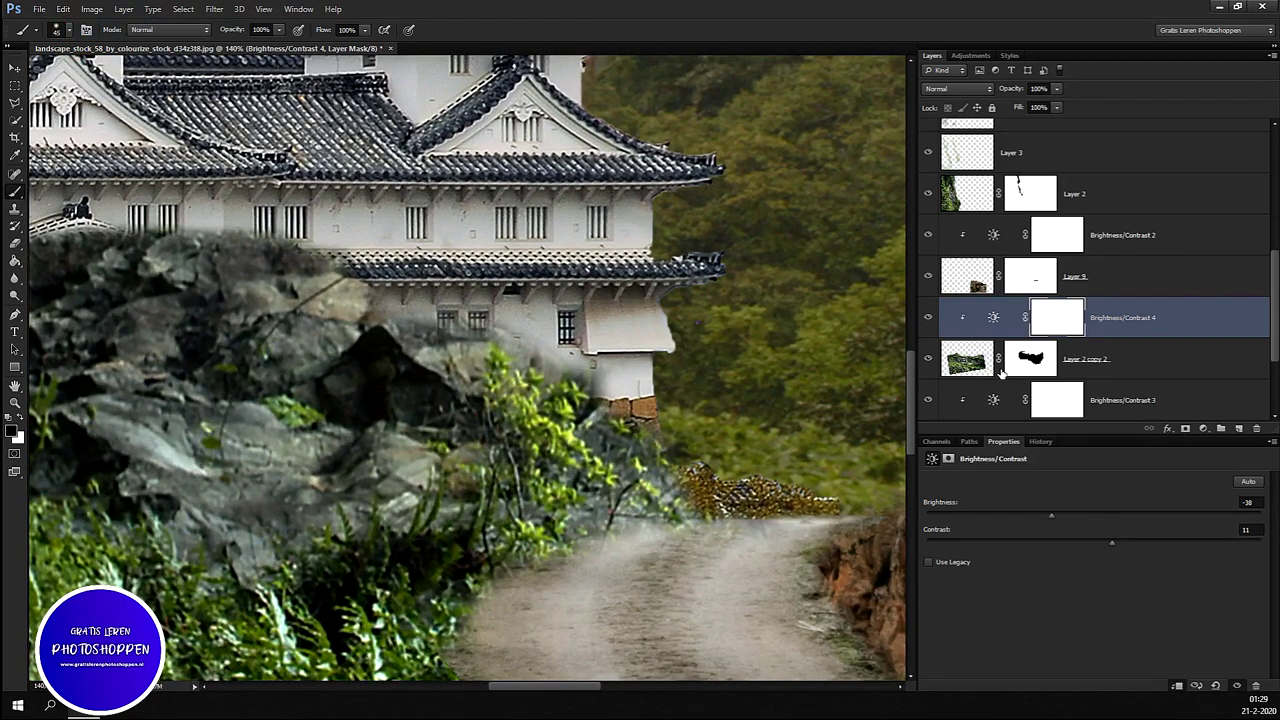
scroll(1020, 344, "down", 2)
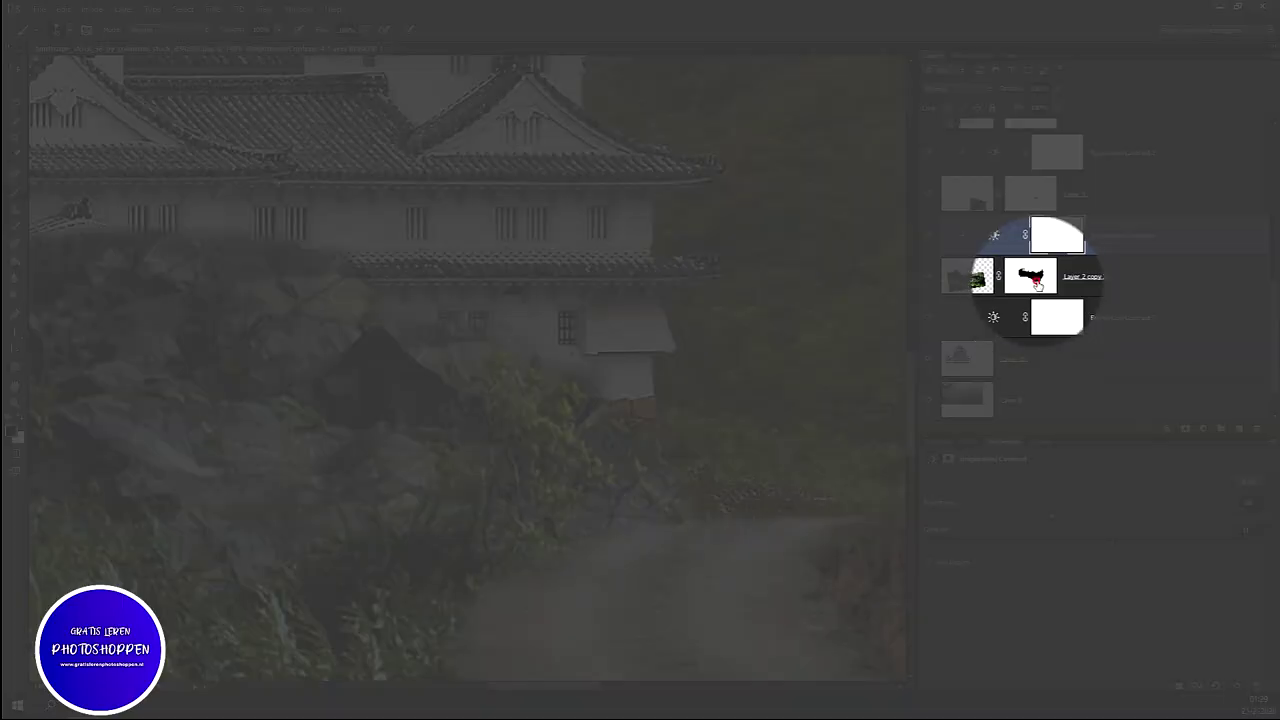
left_click(1031, 277)
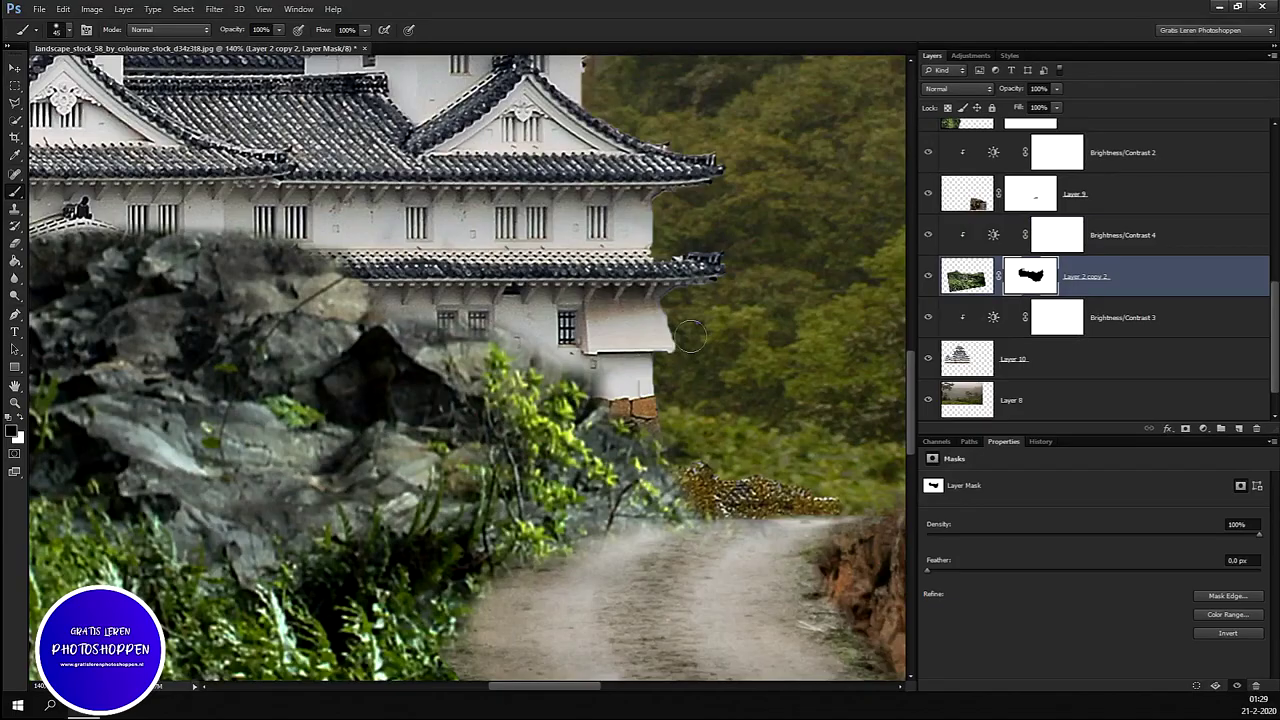
Step: Softly mask the rock overlay around the castle's lower wall with a lower-opacity brush
mouse_move(511, 331)
left_mouse_down()
mouse_move(526, 338)
mouse_move(419, 304)
mouse_move(460, 345)
mouse_move(478, 333)
mouse_move(555, 345)
mouse_move(585, 372)
mouse_move(627, 363)
left_mouse_up()
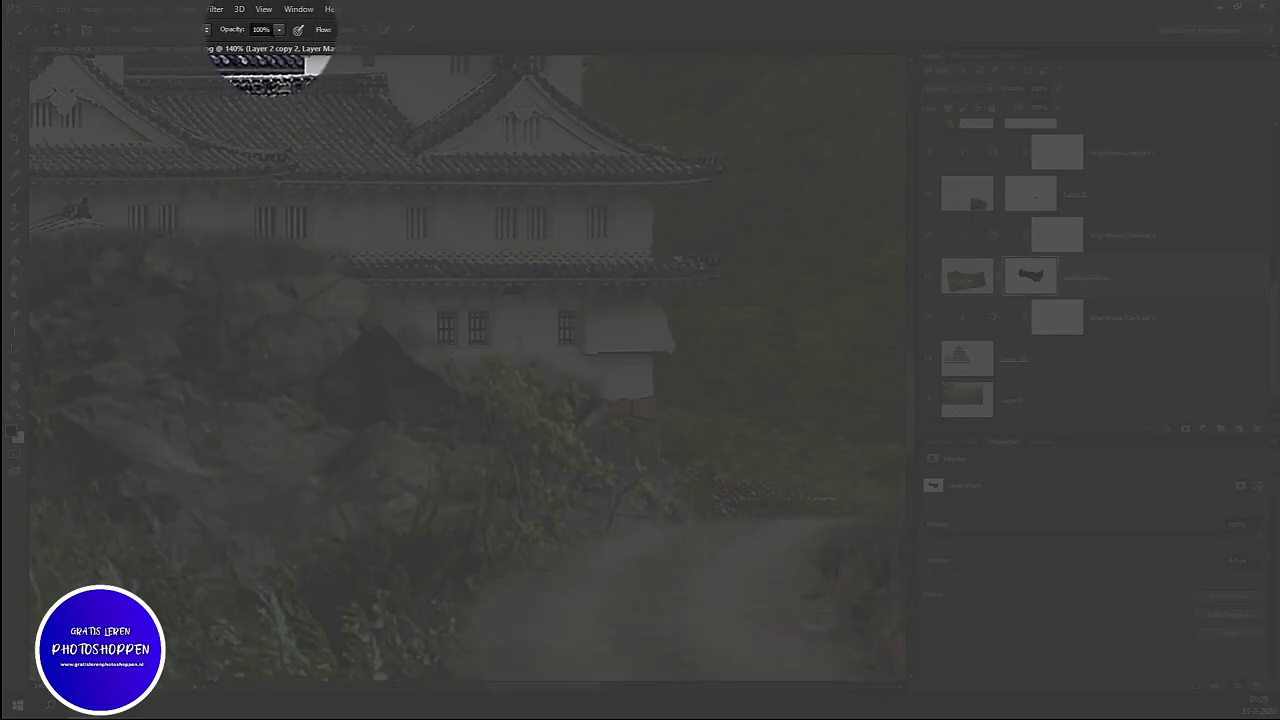
left_click_drag(279, 29, 231, 50)
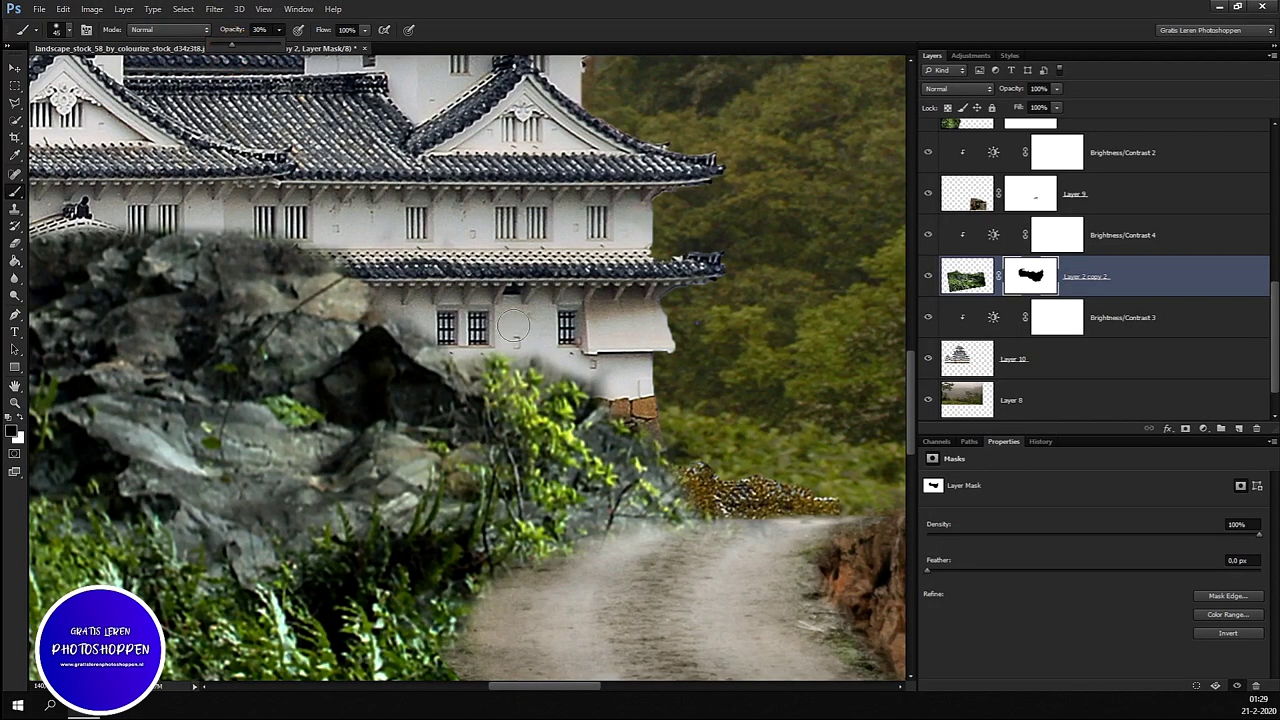
mouse_move(571, 377)
left_mouse_down()
mouse_move(609, 388)
mouse_move(569, 359)
left_mouse_up()
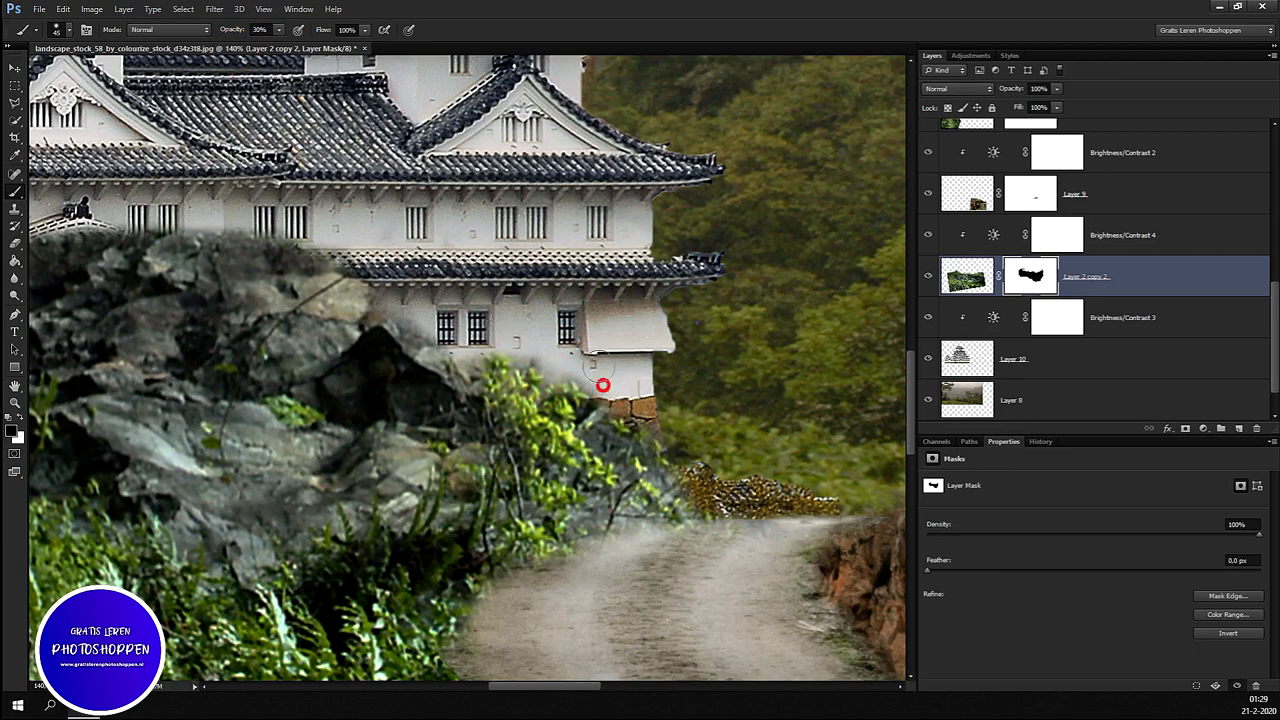
mouse_move(514, 354)
left_mouse_down()
mouse_move(480, 350)
mouse_move(452, 312)
left_mouse_up()
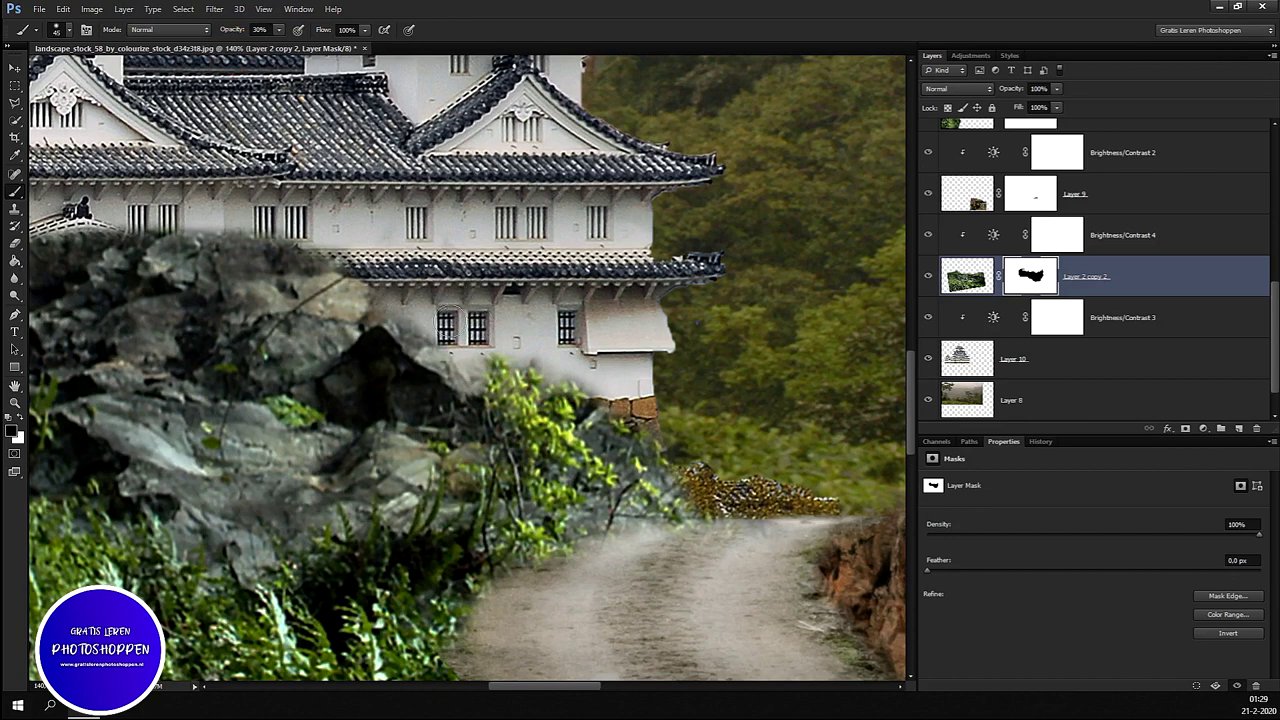
mouse_move(615, 438)
left_mouse_down()
mouse_move(672, 448)
mouse_move(668, 478)
left_mouse_up()
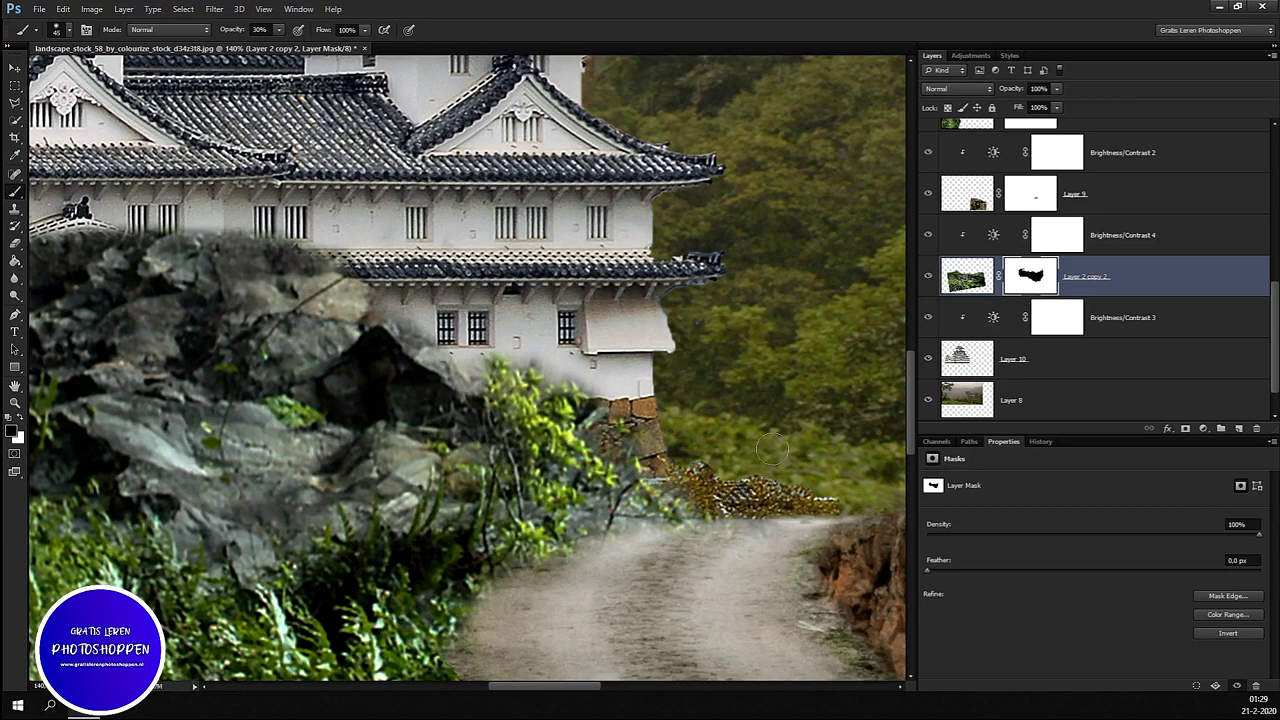
mouse_move(632, 526)
left_mouse_down()
mouse_move(605, 538)
mouse_move(634, 524)
mouse_move(596, 562)
left_mouse_up()
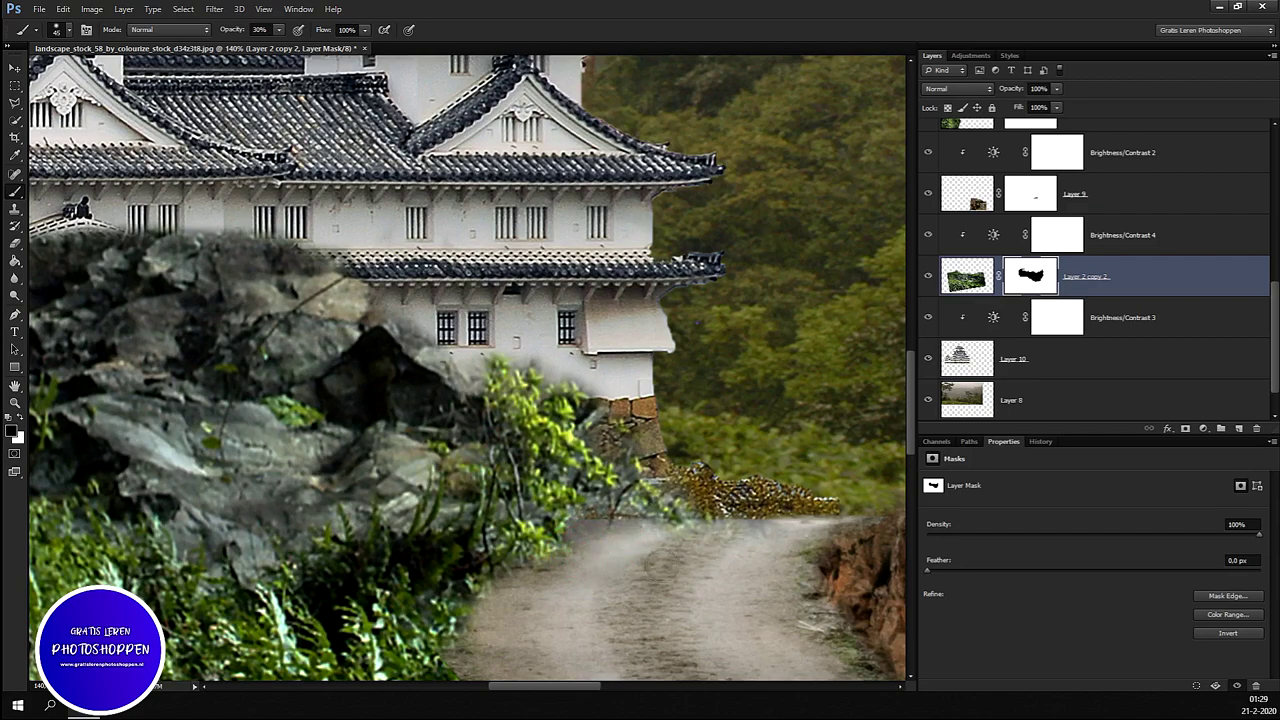
Step: Paint stone rubble back in at the castle base, then hide the rock layer to check
scroll(700, 555, "down", 5)
scroll(727, 562, "down", 1)
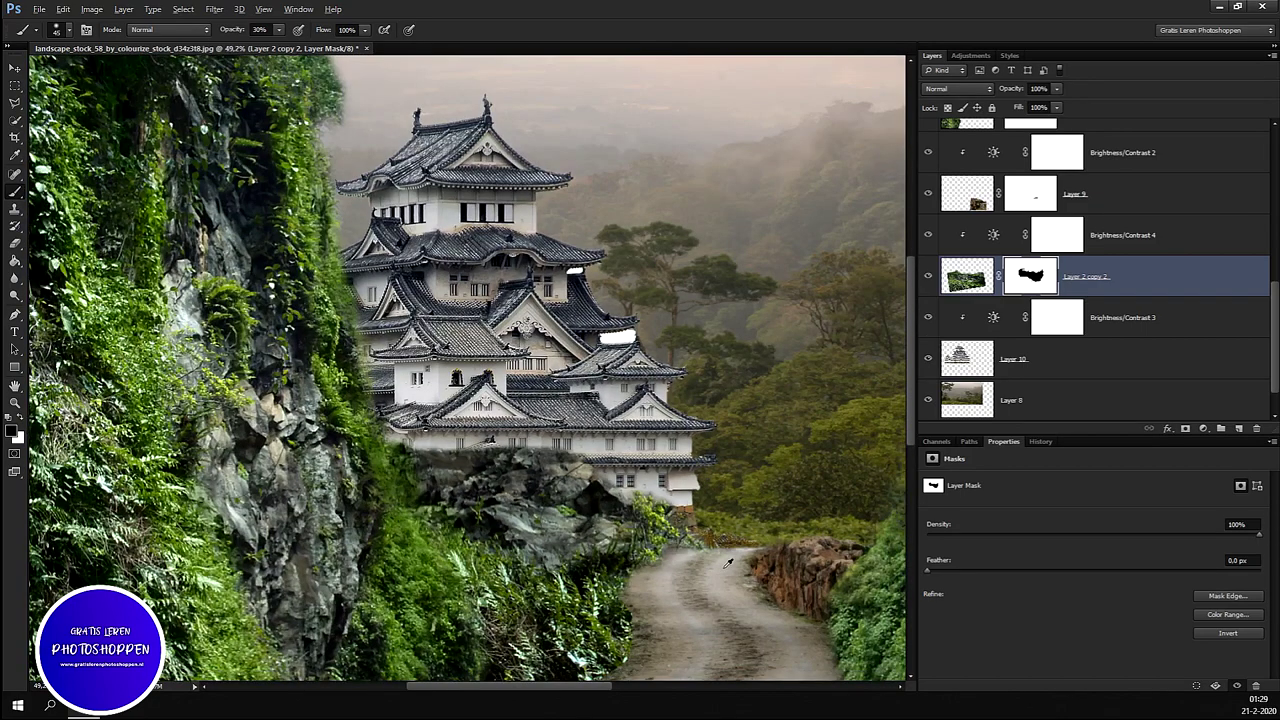
scroll(727, 562, "up", 1)
scroll(720, 555, "up", 4)
scroll(712, 547, "up", 3)
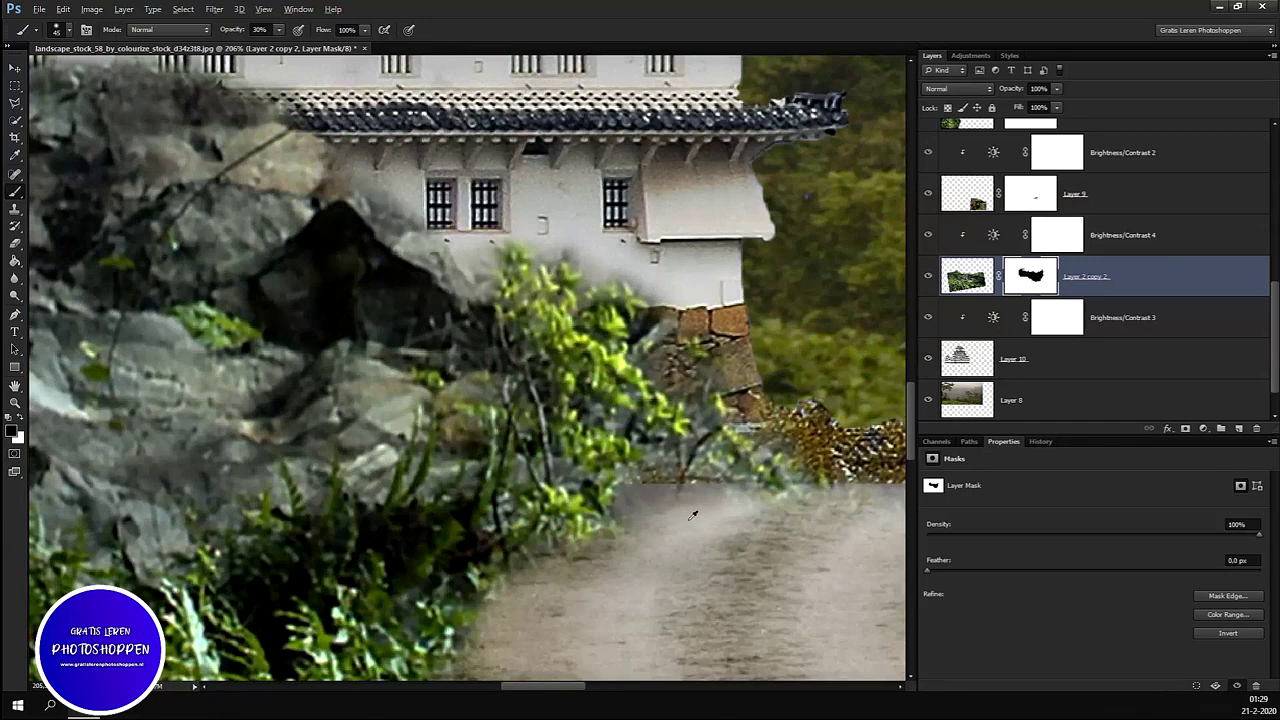
left_click_drag(691, 486, 733, 397)
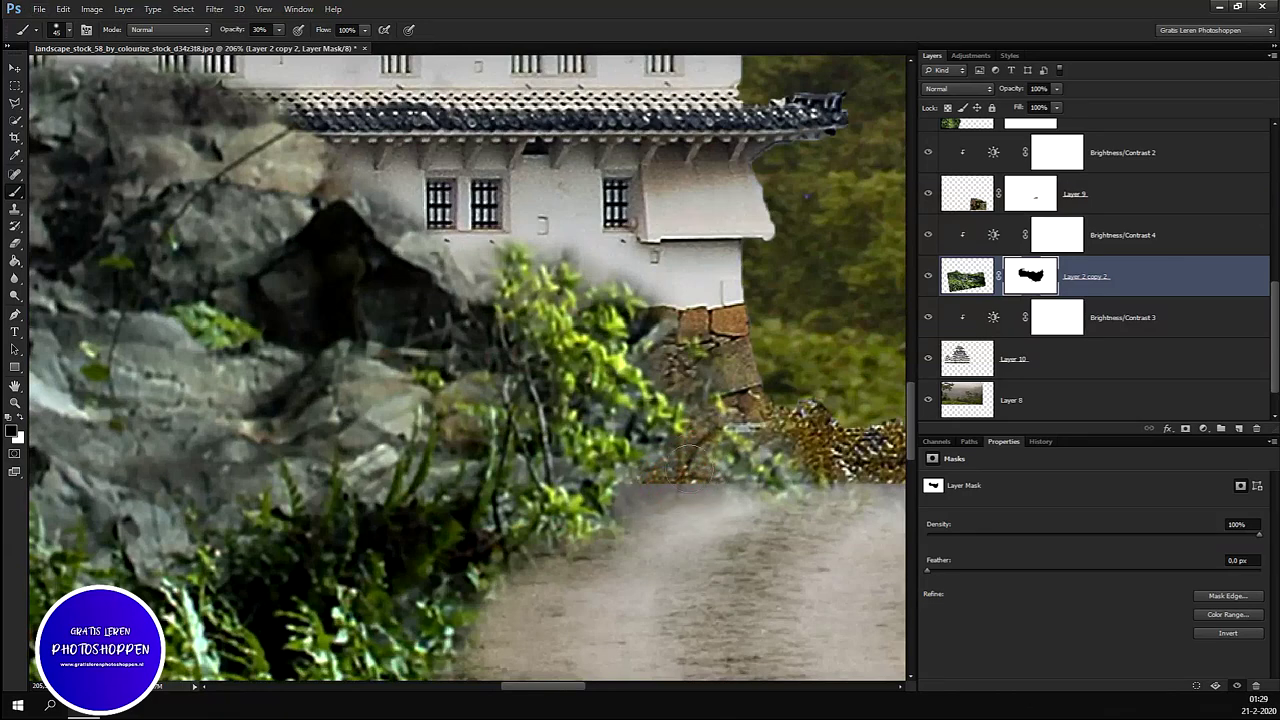
mouse_move(700, 451)
left_mouse_down()
mouse_move(780, 448)
mouse_move(701, 361)
left_mouse_up()
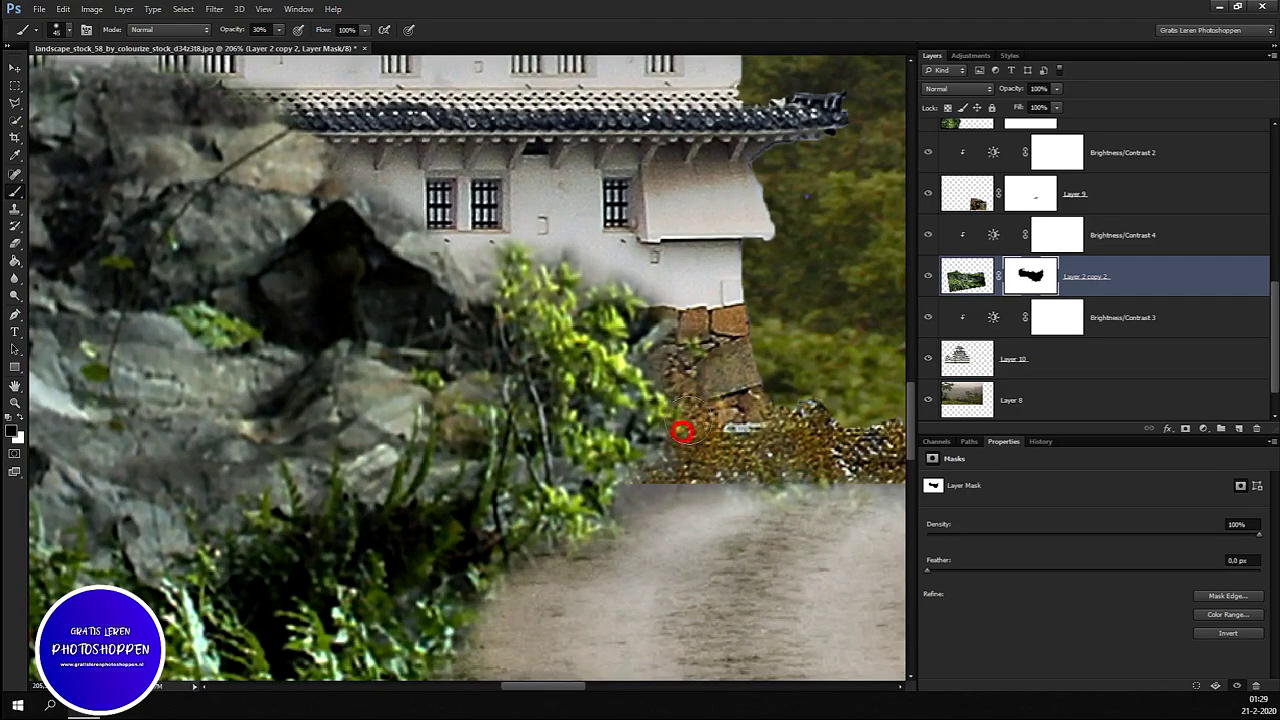
left_click_drag(700, 360, 680, 443)
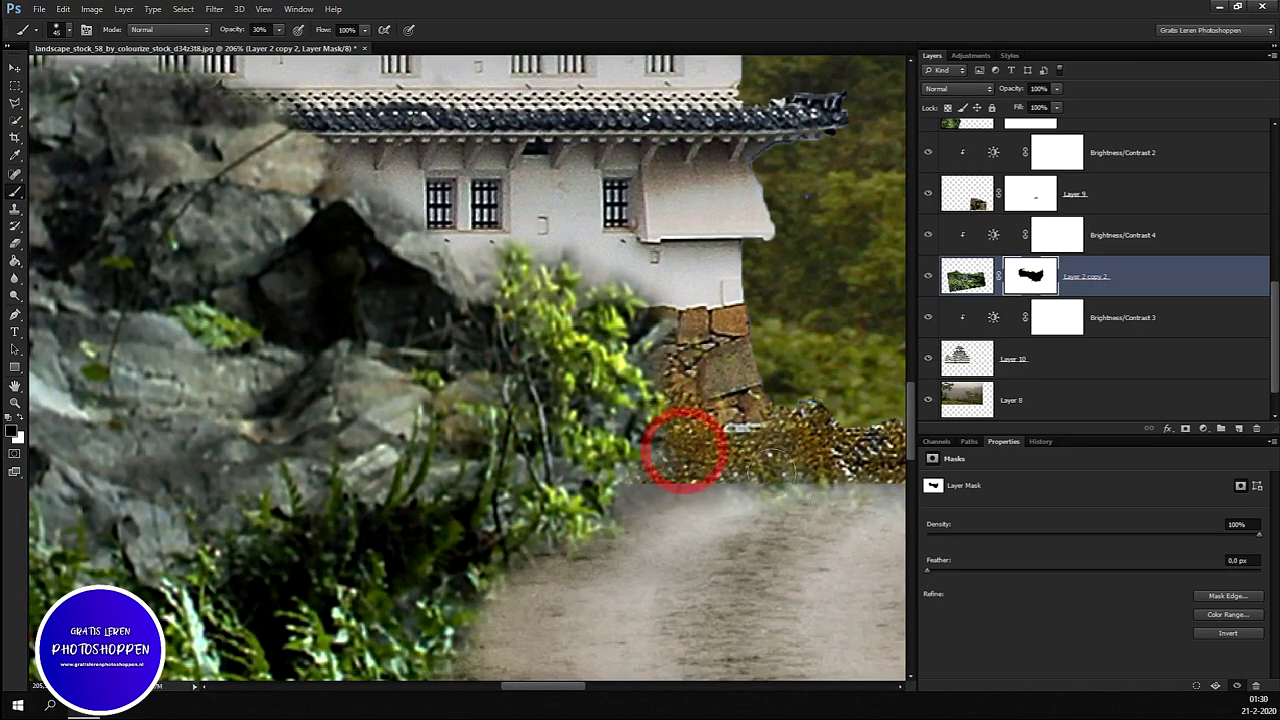
scroll(785, 512, "down", 5)
scroll(785, 512, "down", 2)
scroll(785, 512, "up", 2)
scroll(790, 512, "up", 2)
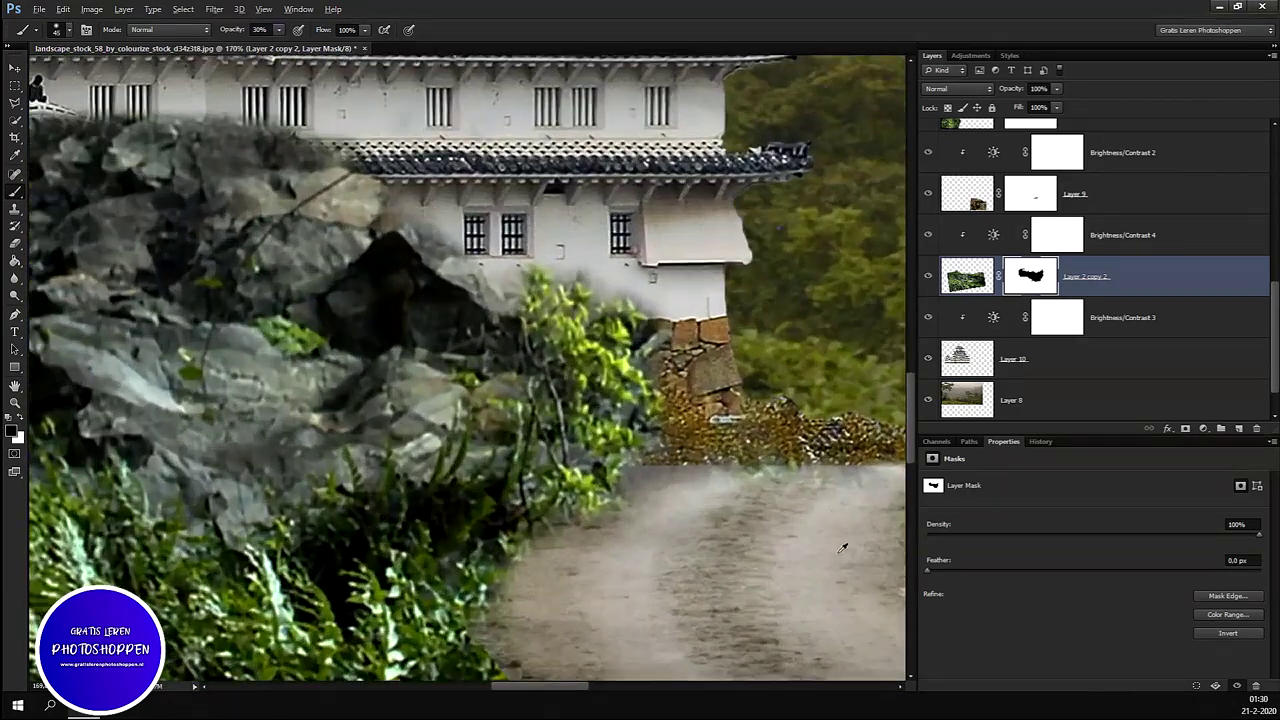
scroll(800, 512, "up", 2)
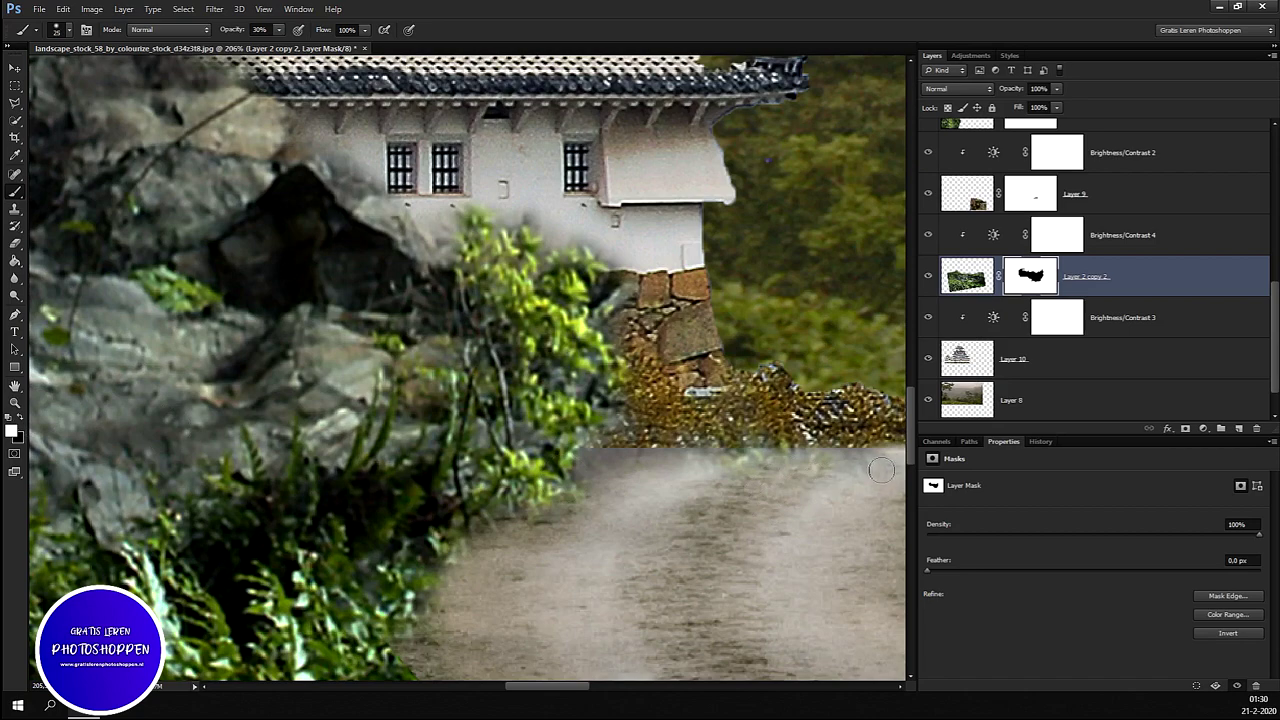
scroll(881, 470, "down", 2)
scroll(960, 290, "down", 1)
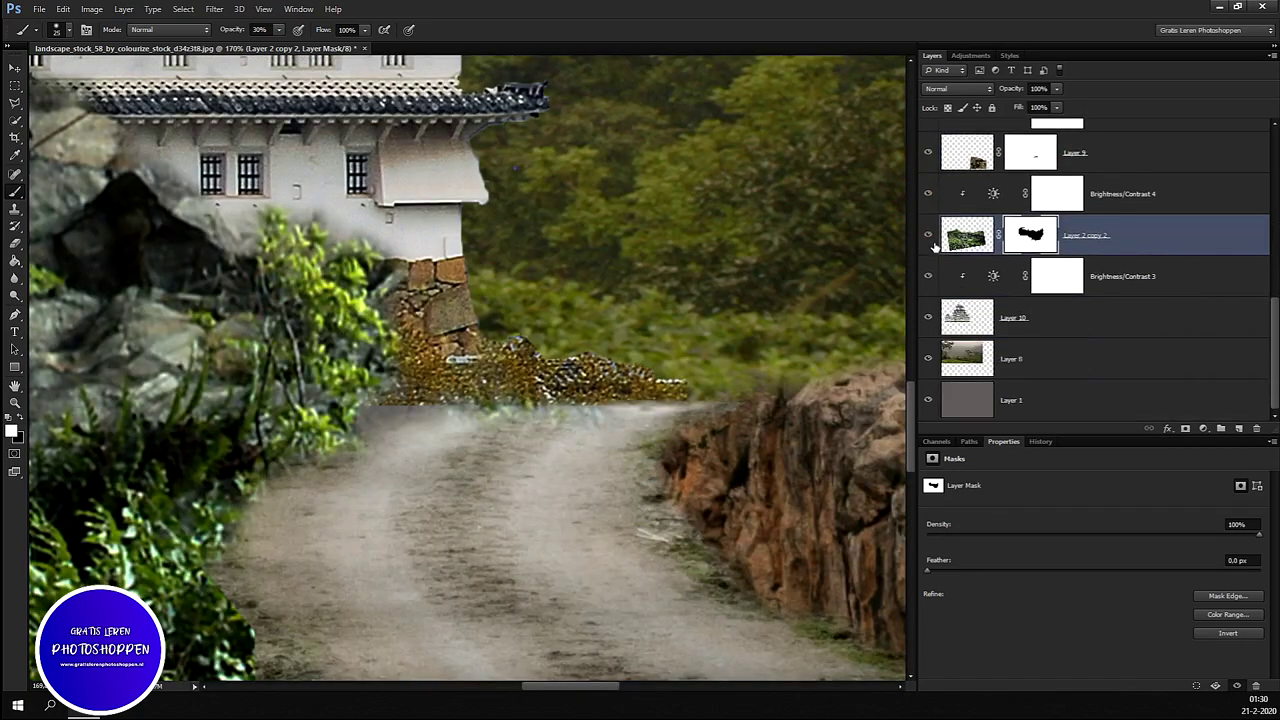
left_click(929, 238)
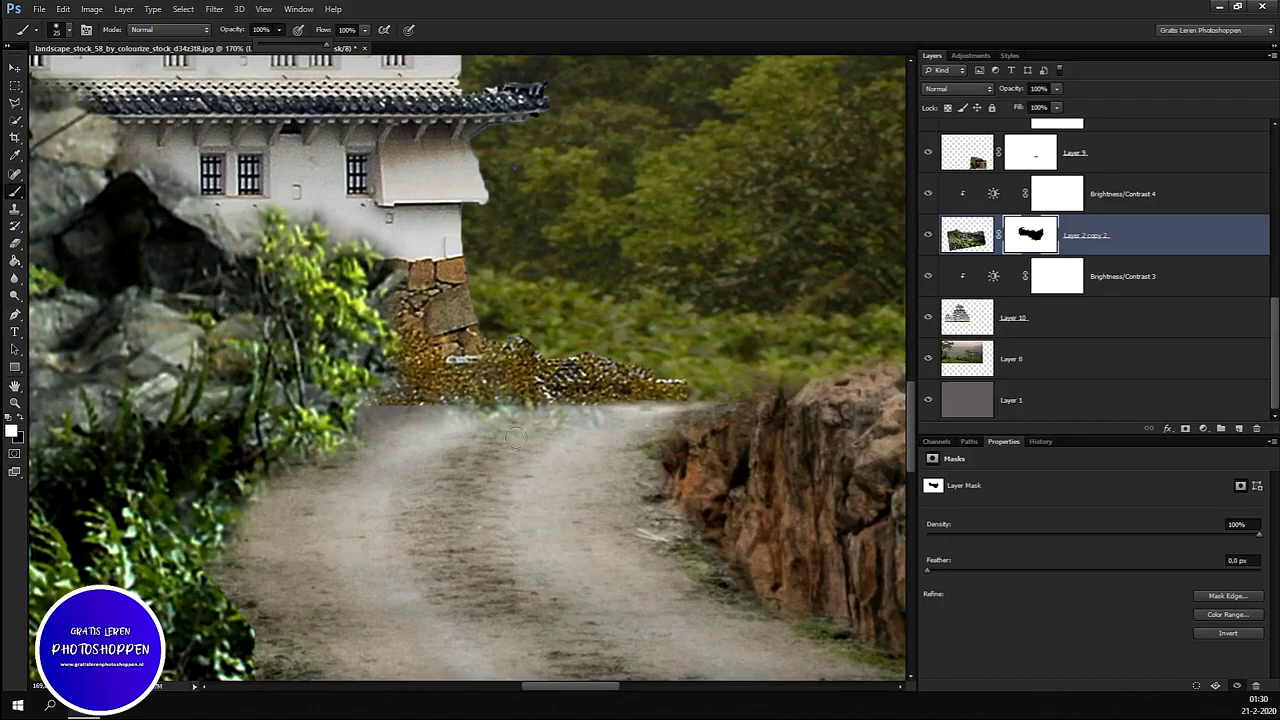
Step: Switch to black and mask the rock pile along the road's top edge
key("x")
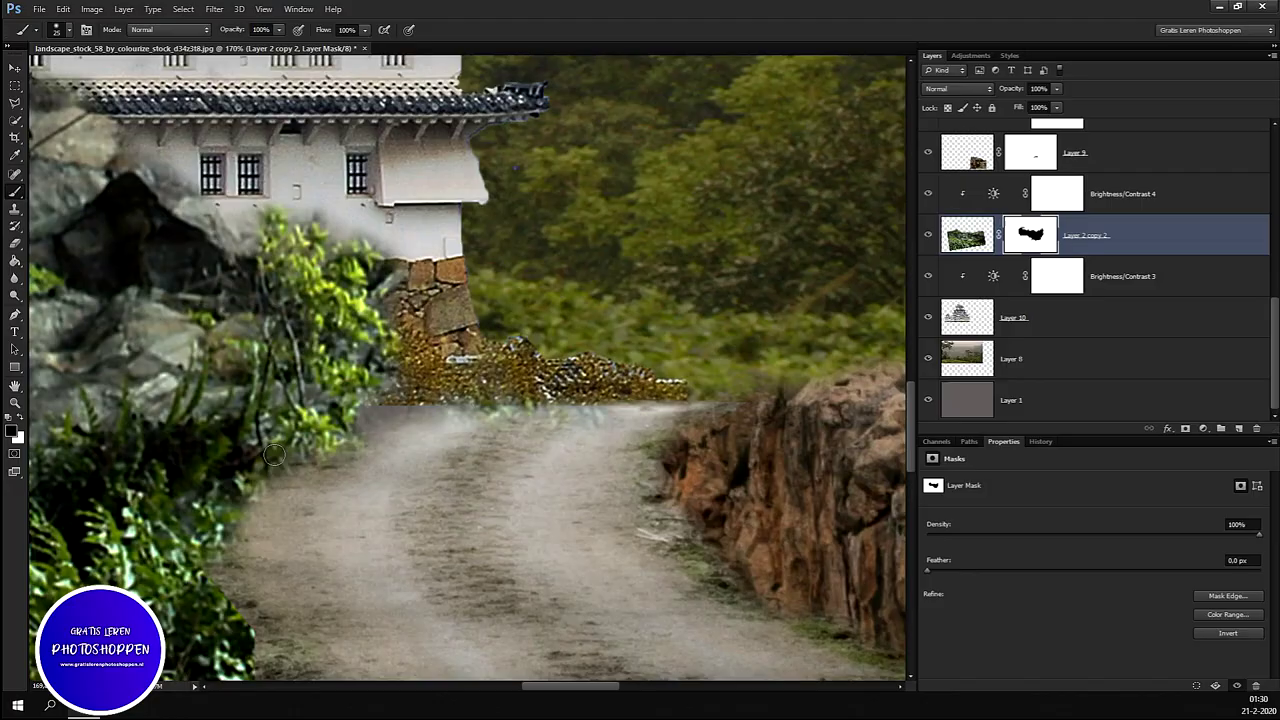
left_click_drag(604, 424, 506, 424)
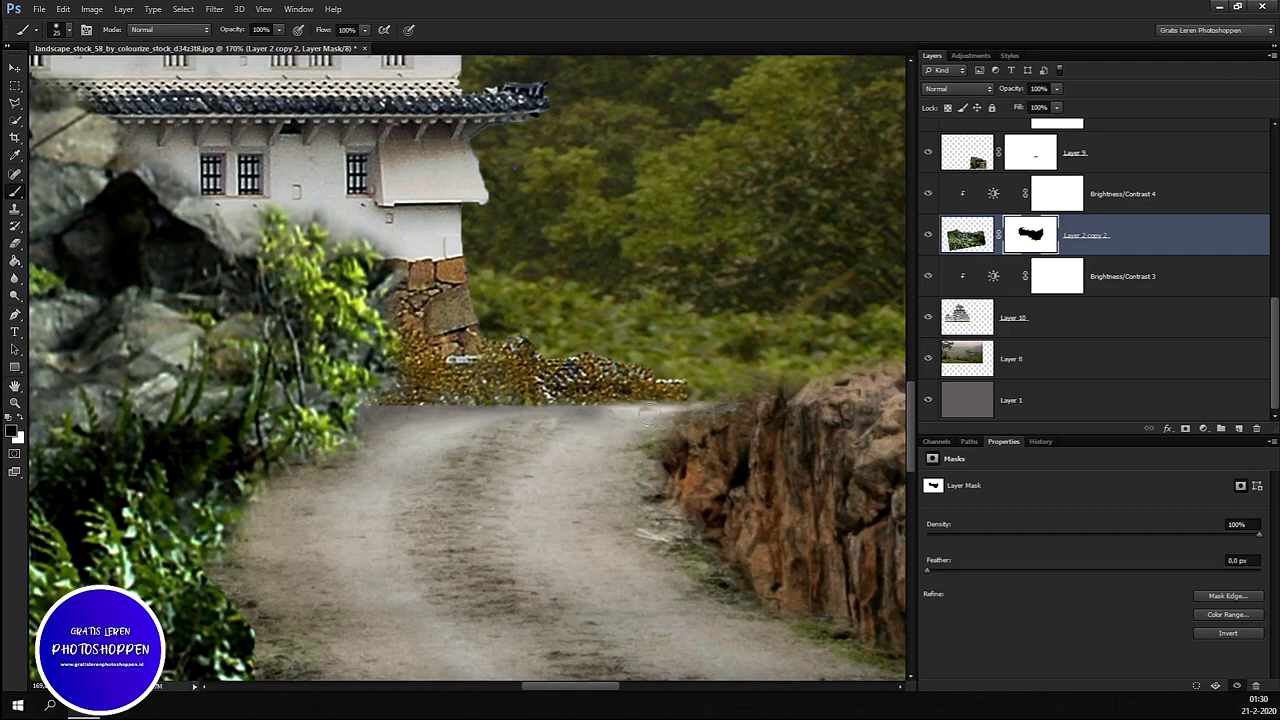
left_click(391, 417)
scroll(509, 479, "up", 2, "alt")
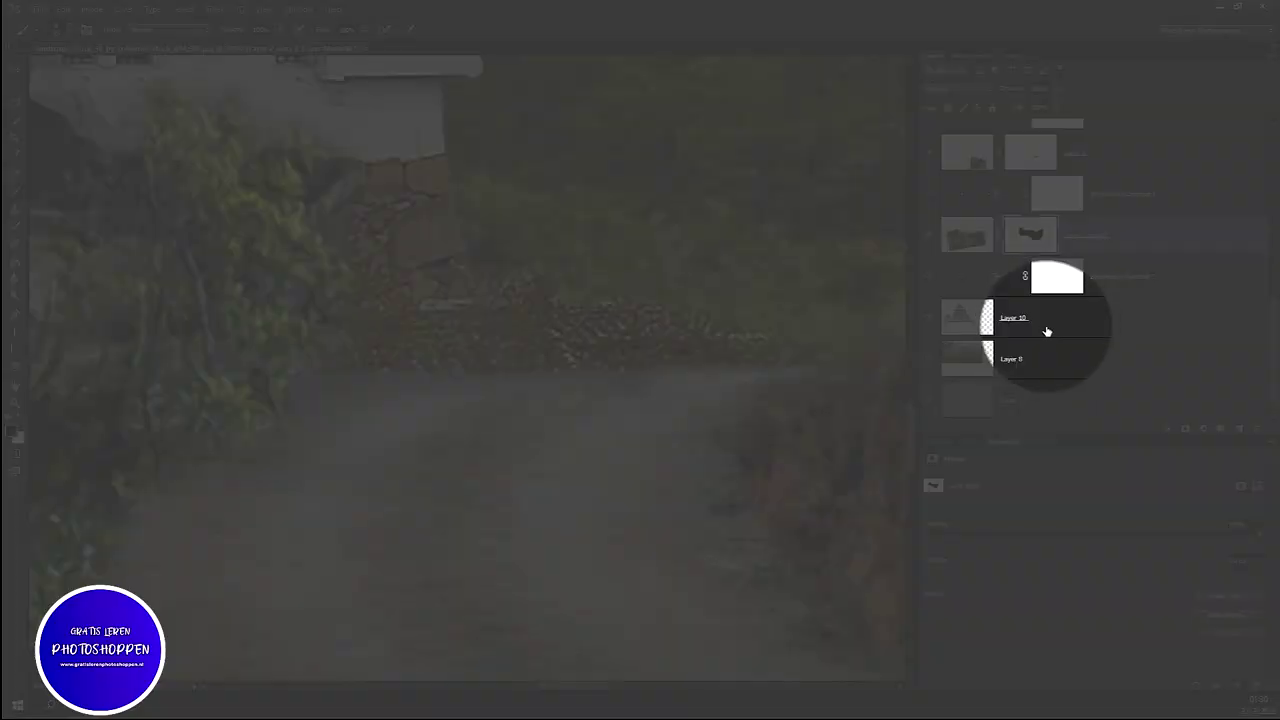
Step: Add a layer mask to Layer 10 and paint out the gravel along the road edge
left_click(1048, 328)
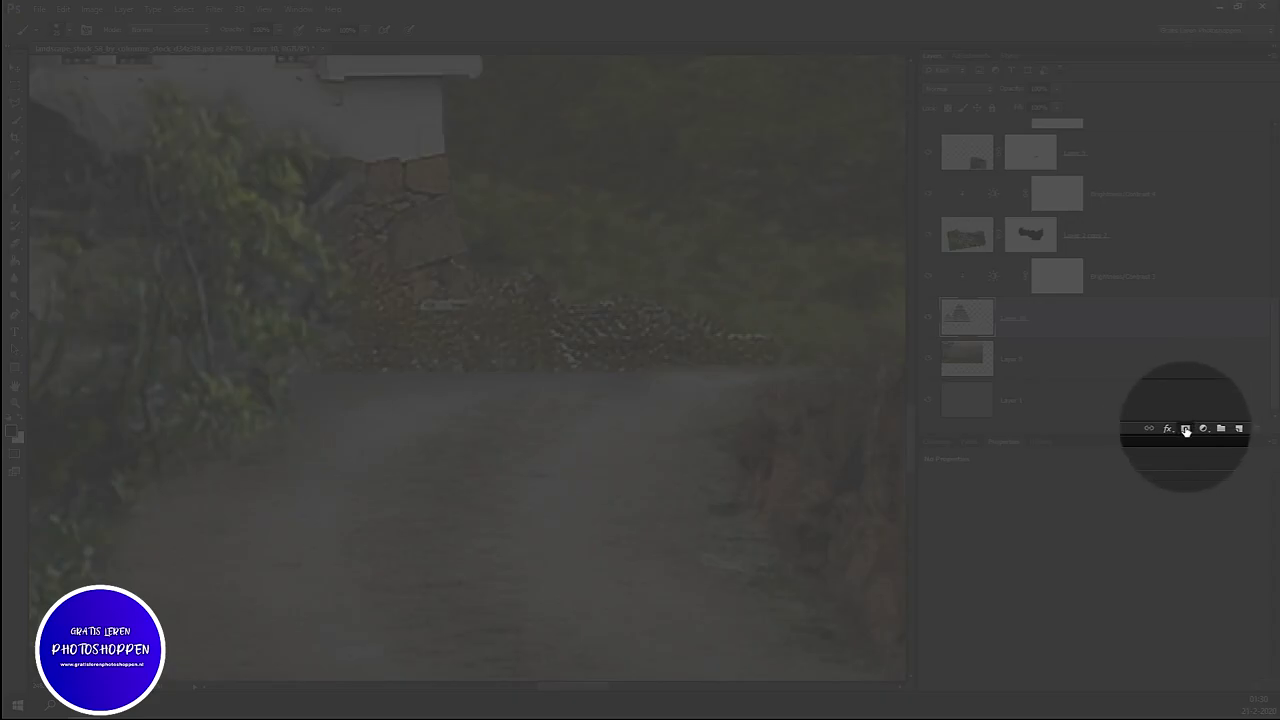
left_click(1185, 428)
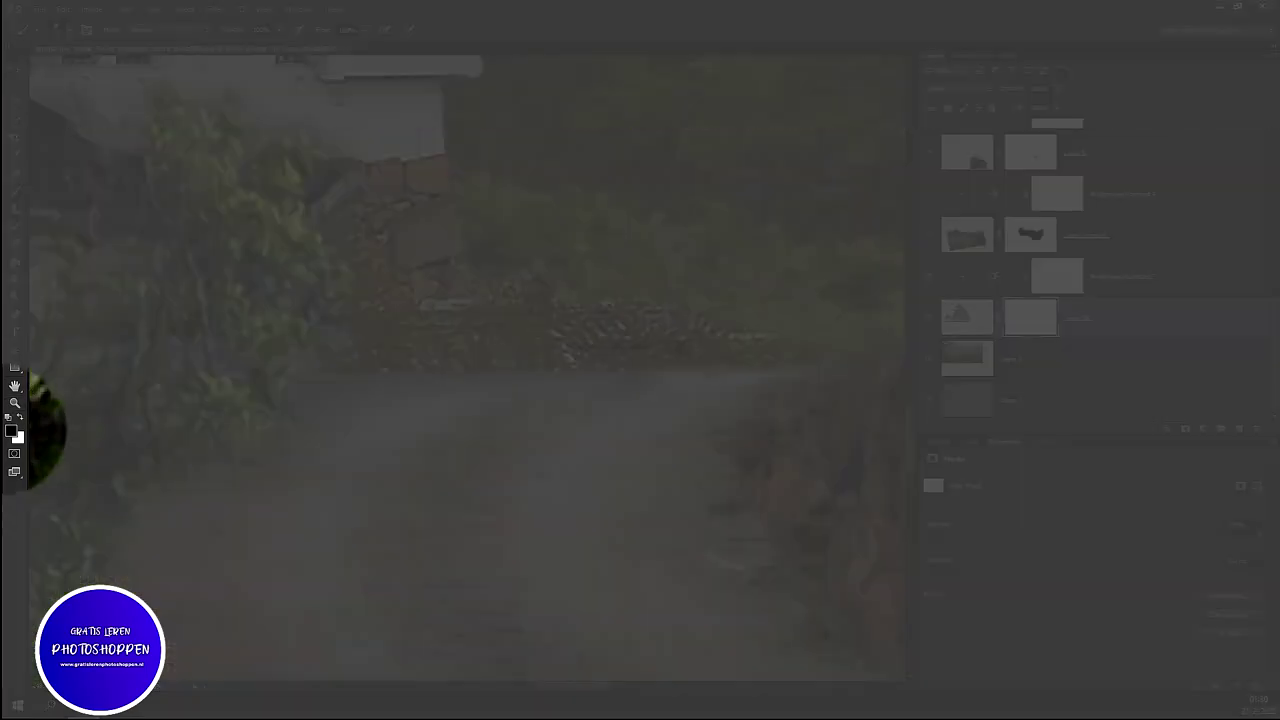
left_click(10, 192)
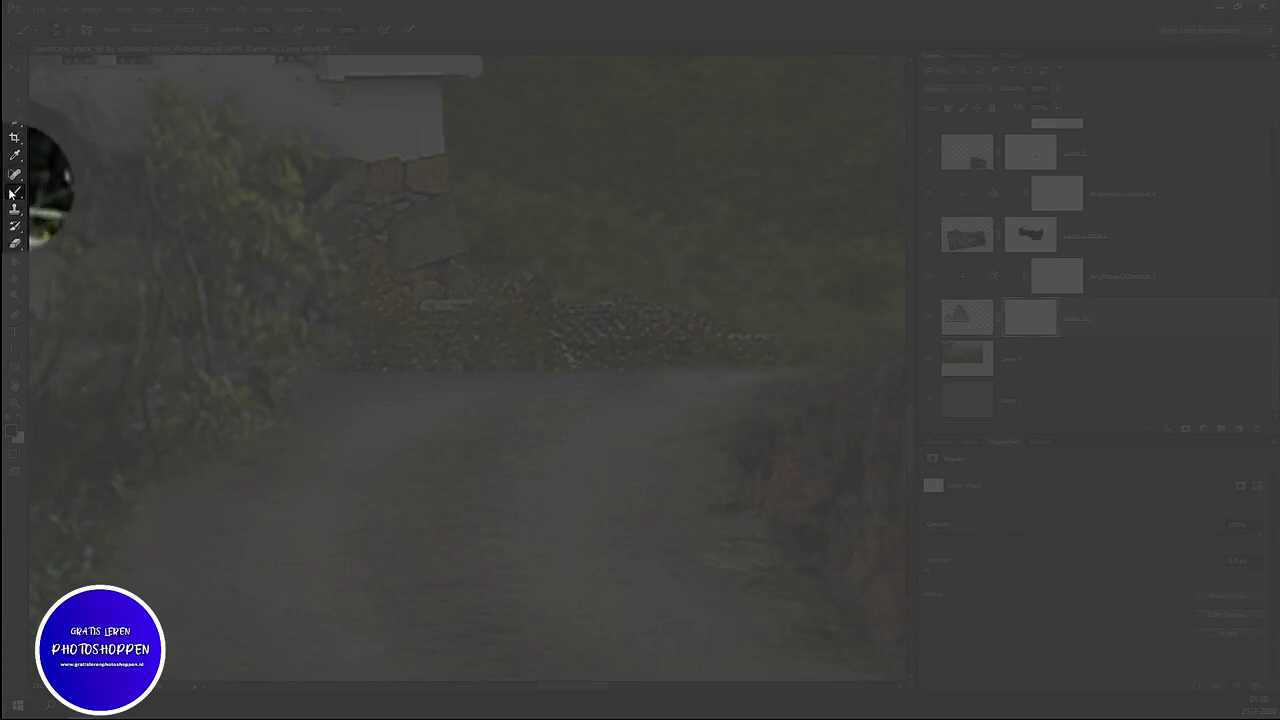
left_click_drag(309, 362, 686, 366)
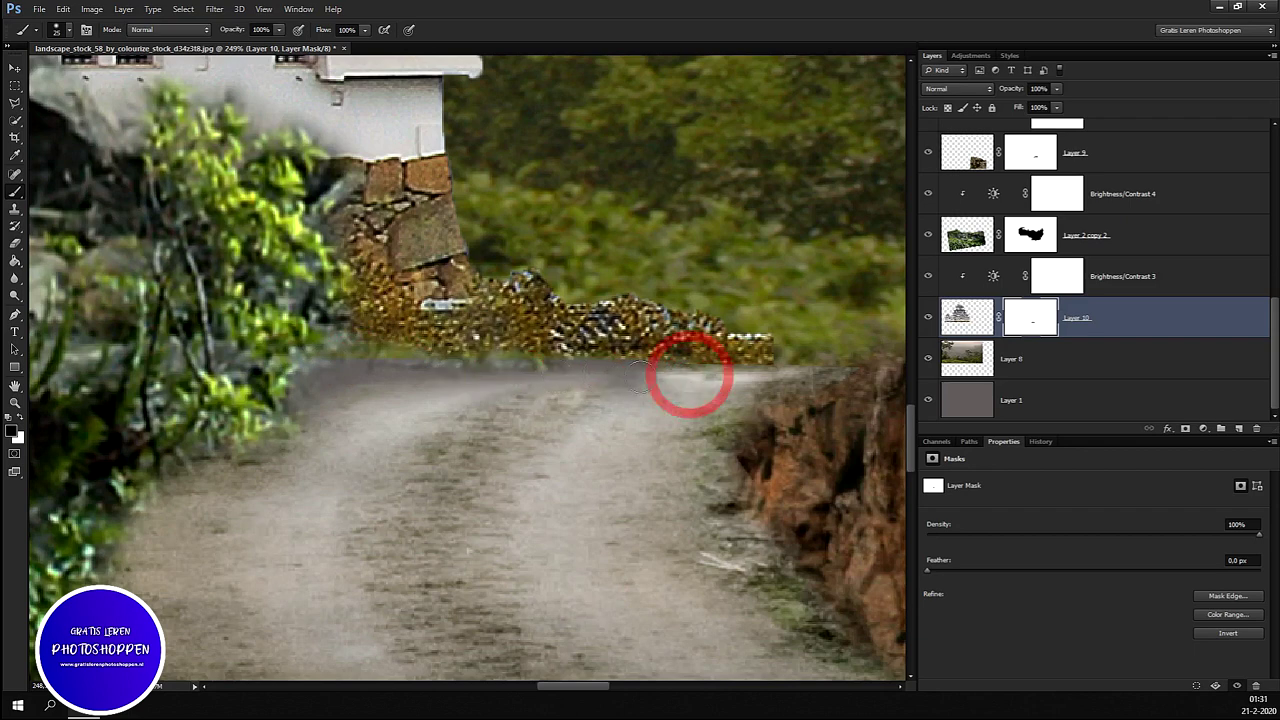
left_click_drag(604, 367, 400, 368)
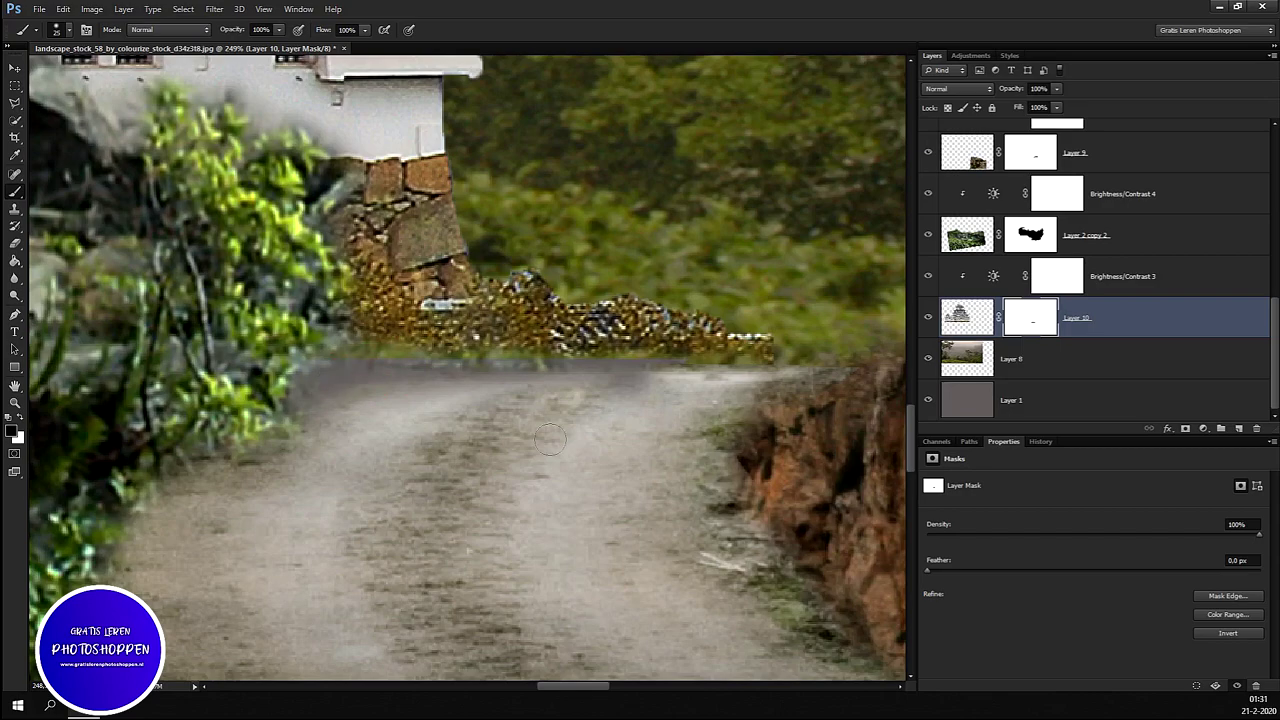
Step: Toggle Layer 2 copy 2's visibility to compare the masked road edge
scroll(590, 466, "down", 3)
scroll(580, 452, "down", 3)
scroll(581, 461, "down", 2)
scroll(581, 461, "down", 2)
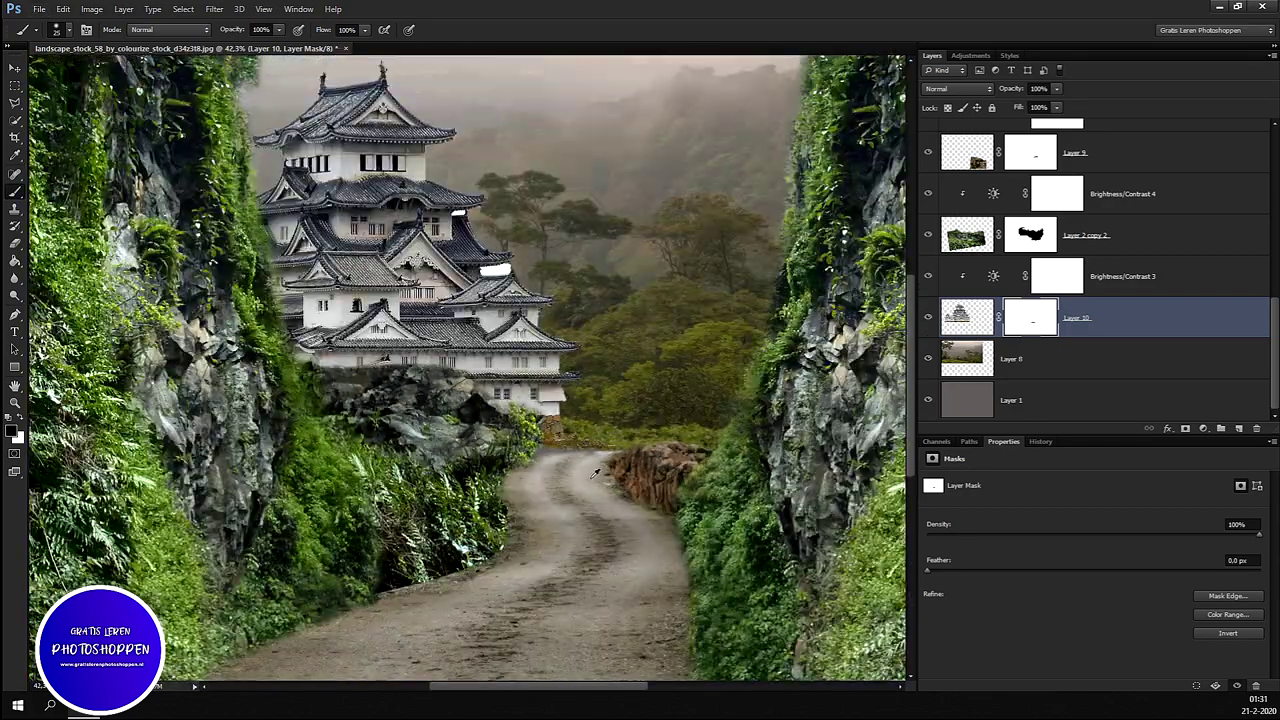
scroll(581, 461, "down", 2)
scroll(581, 461, "up", 5)
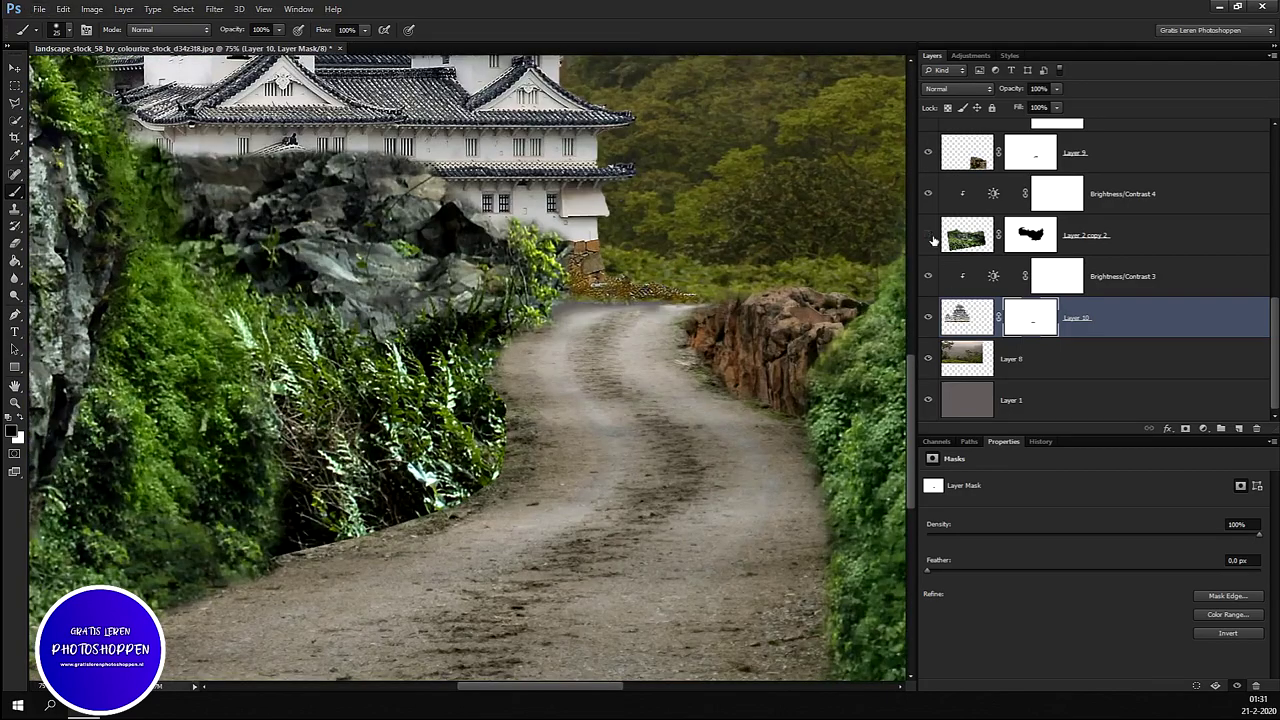
left_click(928, 236)
left_click(928, 236)
scroll(987, 288, "up", 2)
scroll(990, 270, "up", 2)
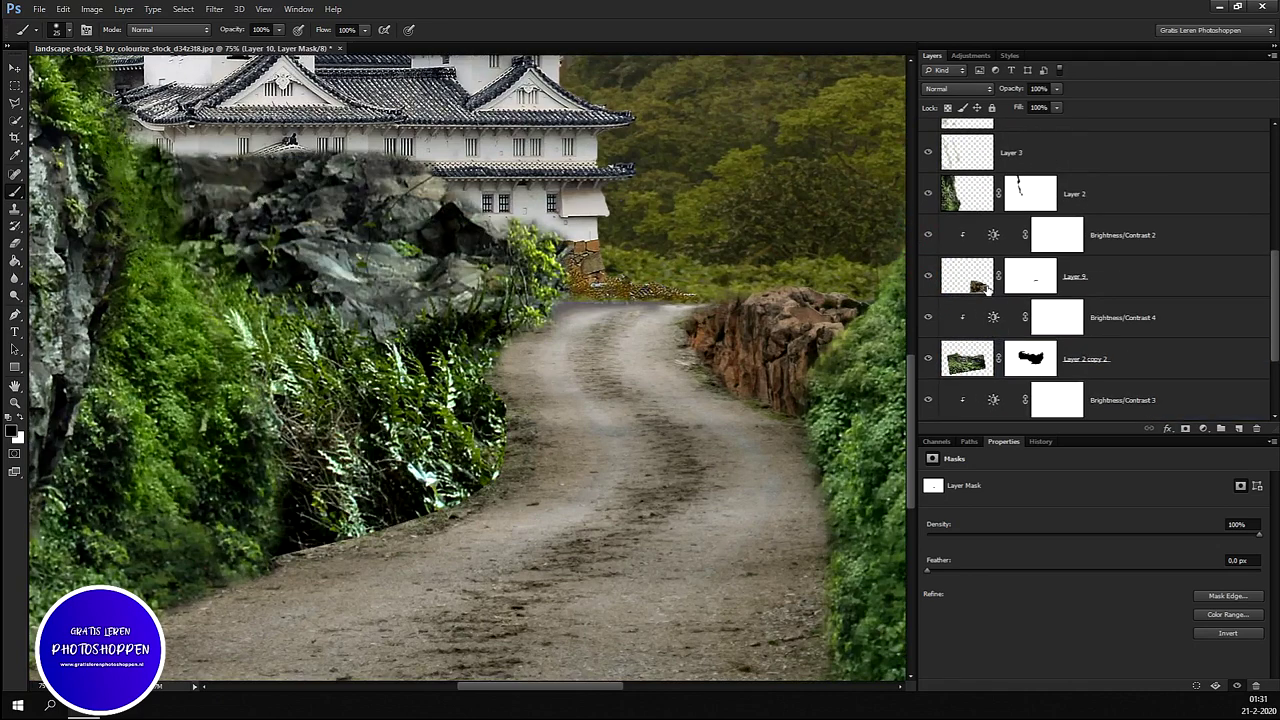
scroll(993, 250, "up", 2)
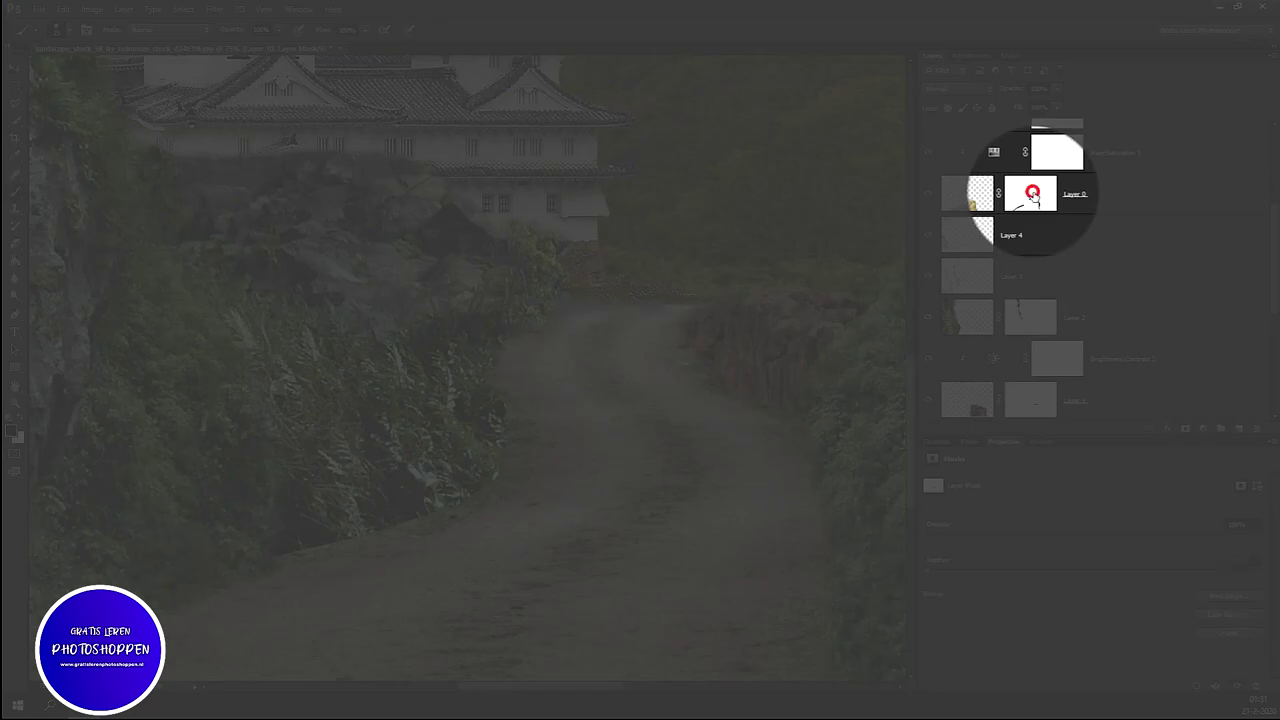
Step: On Layer 0's mask, blend the ferns down along the road's left edge
left_click(1031, 195)
scroll(340, 570, "up", 5)
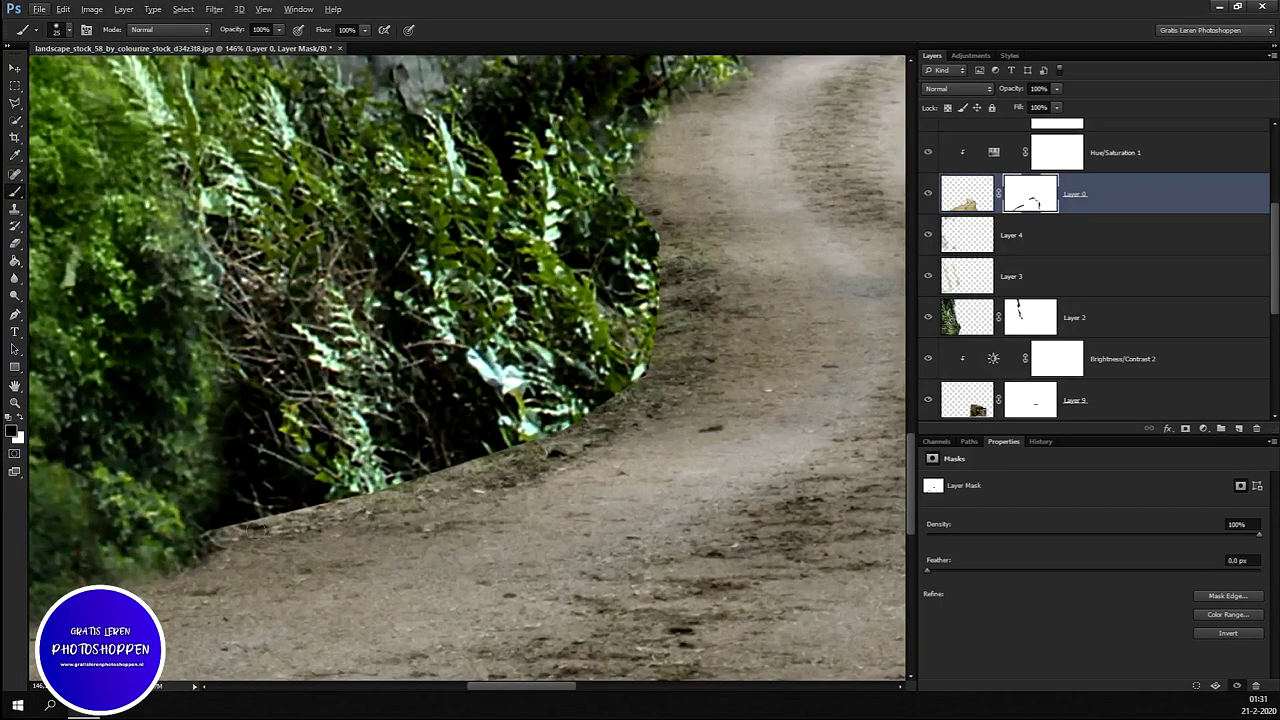
mouse_move(292, 505)
left_mouse_down()
mouse_move(285, 516)
mouse_move(581, 405)
mouse_move(664, 273)
left_mouse_up()
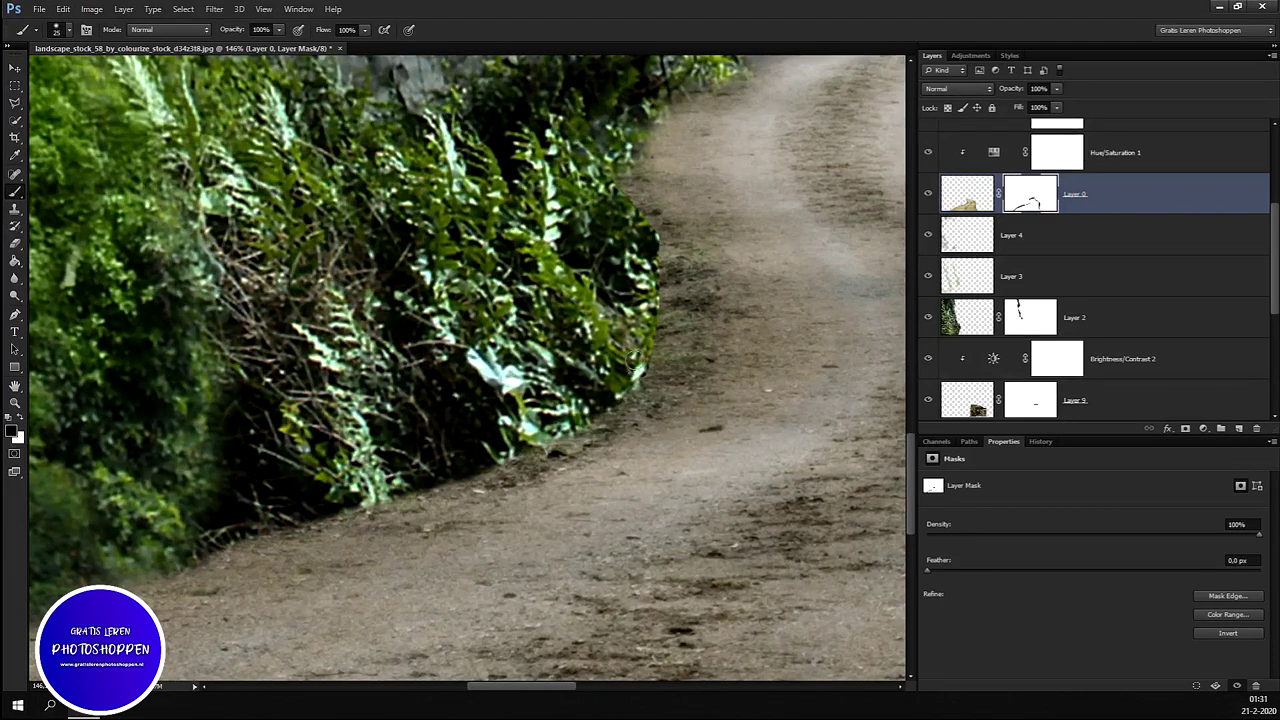
left_click_drag(660, 285, 628, 383)
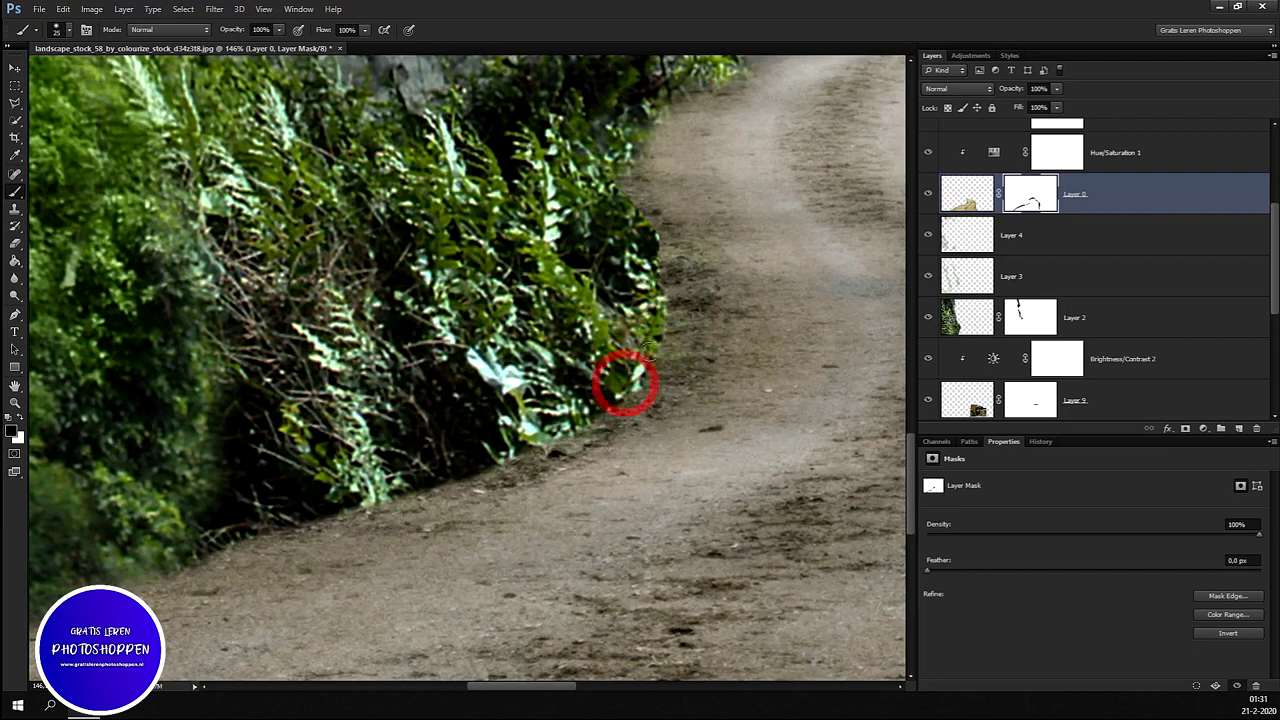
left_click(447, 483)
left_click_drag(447, 483, 369, 510)
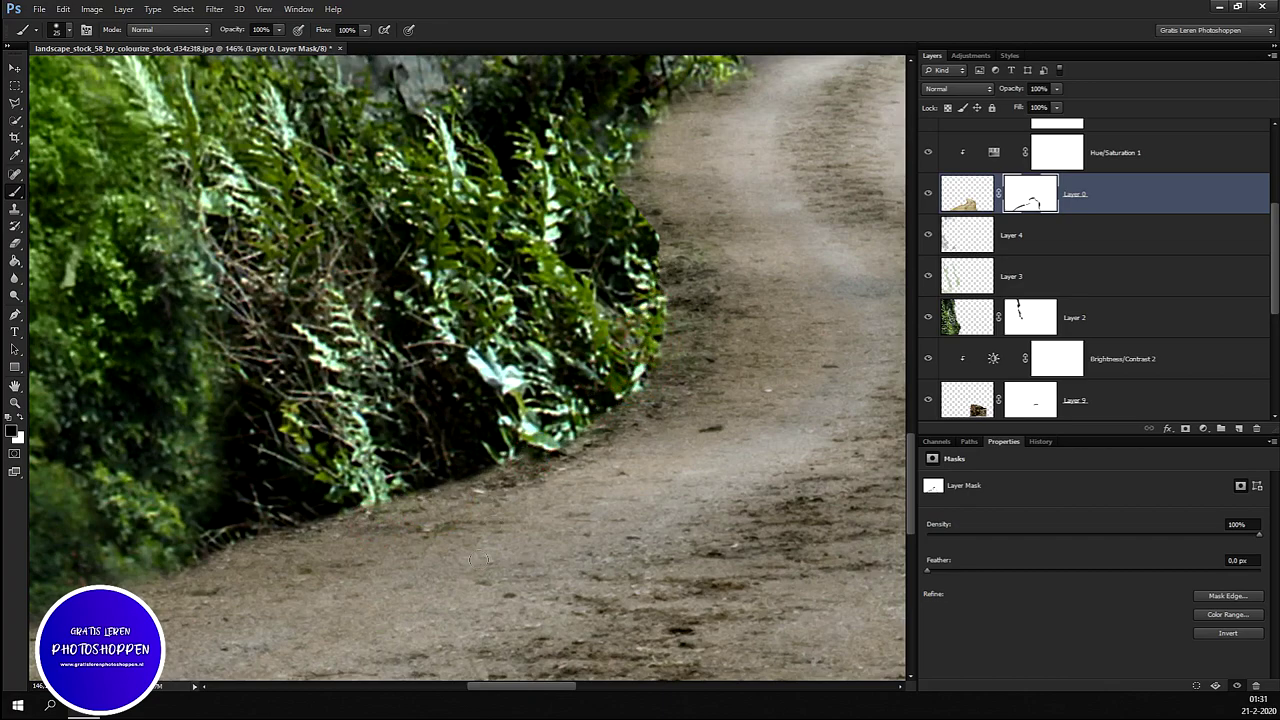
scroll(500, 550, "down", 2)
Step: Soften the bushes' base along the road at 27% brush opacity, then fit the composite on screen
key("alt")
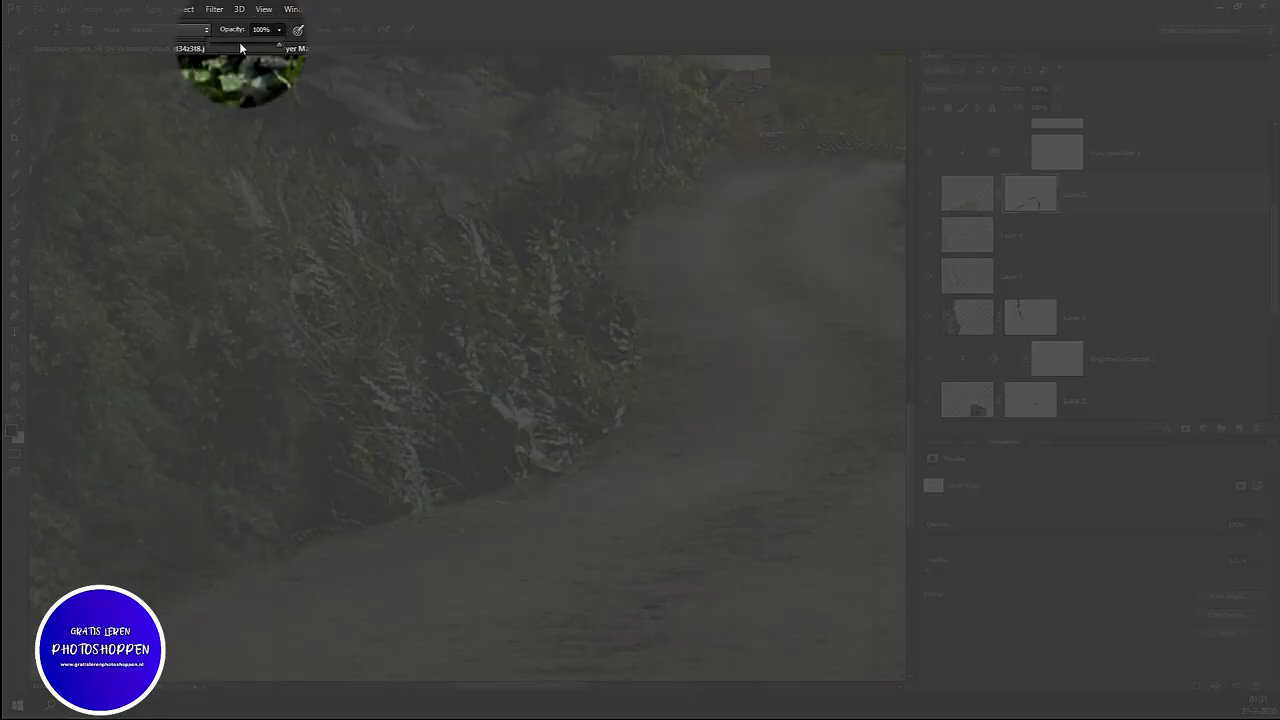
left_click_drag(239, 47, 229, 47)
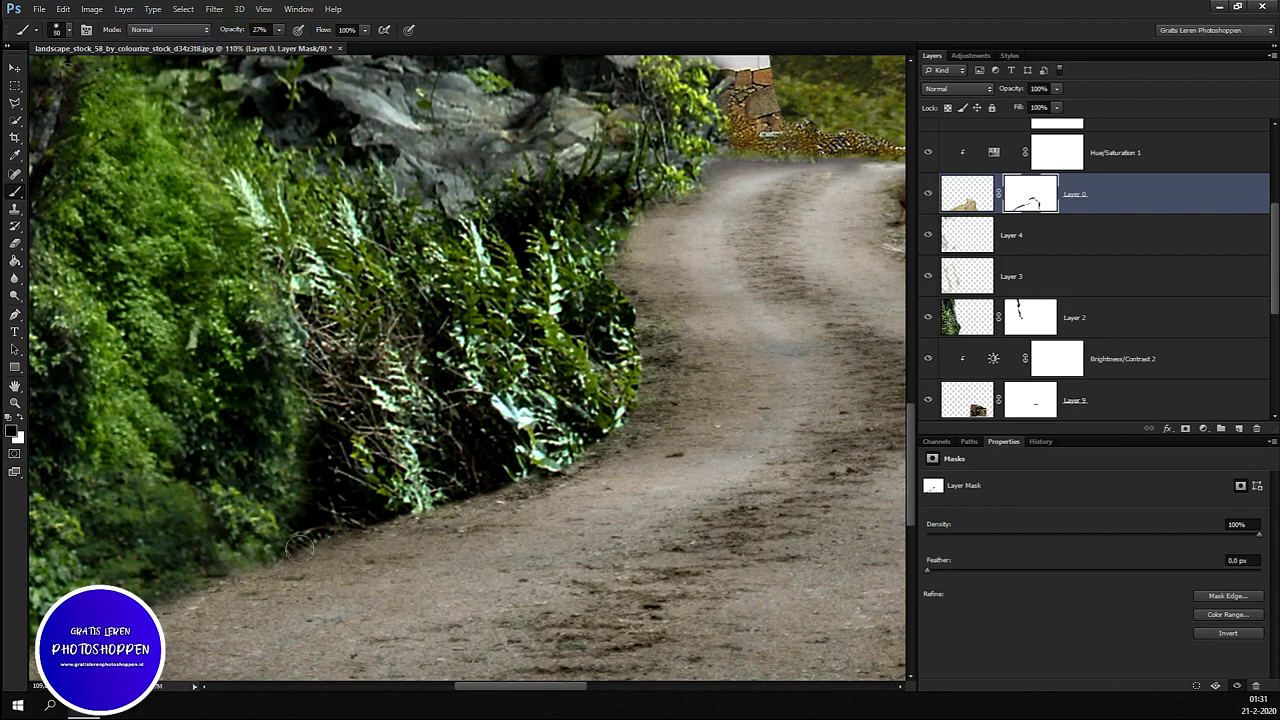
mouse_move(263, 556)
left_mouse_down()
mouse_move(585, 432)
mouse_move(625, 354)
left_mouse_up()
mouse_move(620, 420)
left_mouse_down()
mouse_move(487, 487)
mouse_move(157, 586)
left_mouse_up()
scroll(656, 553, "down", 3)
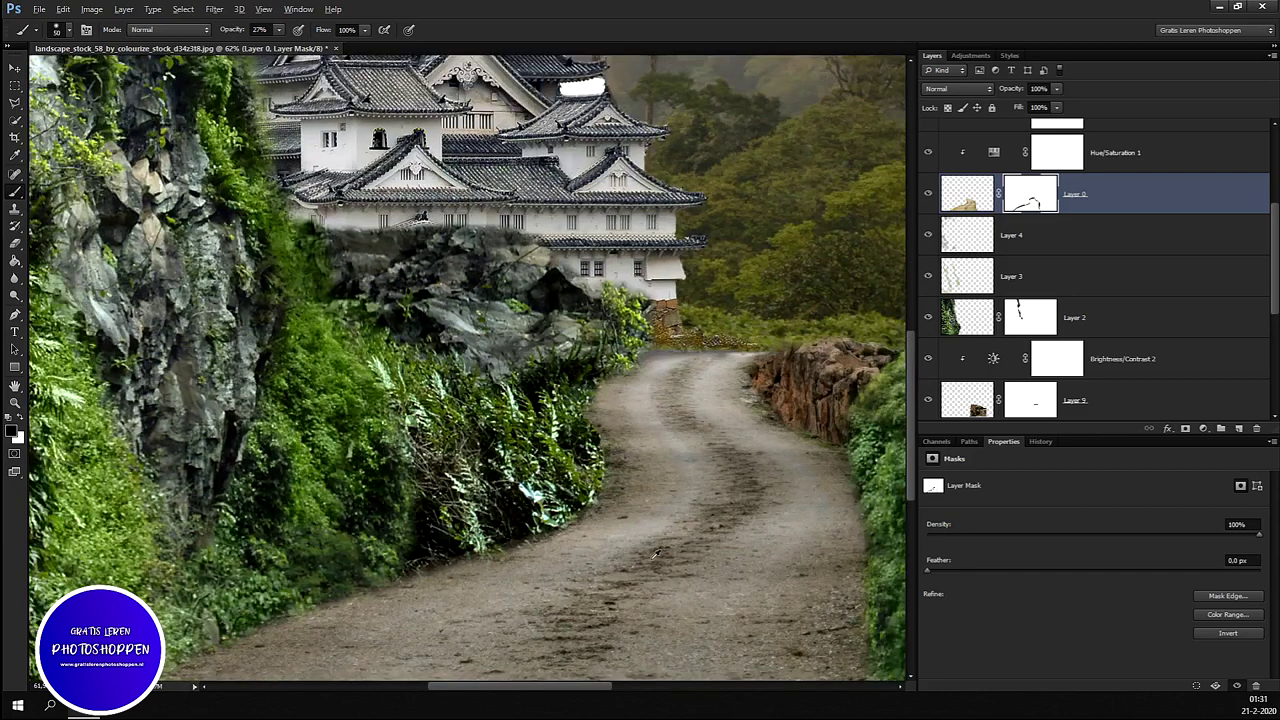
scroll(781, 583, "down", 2)
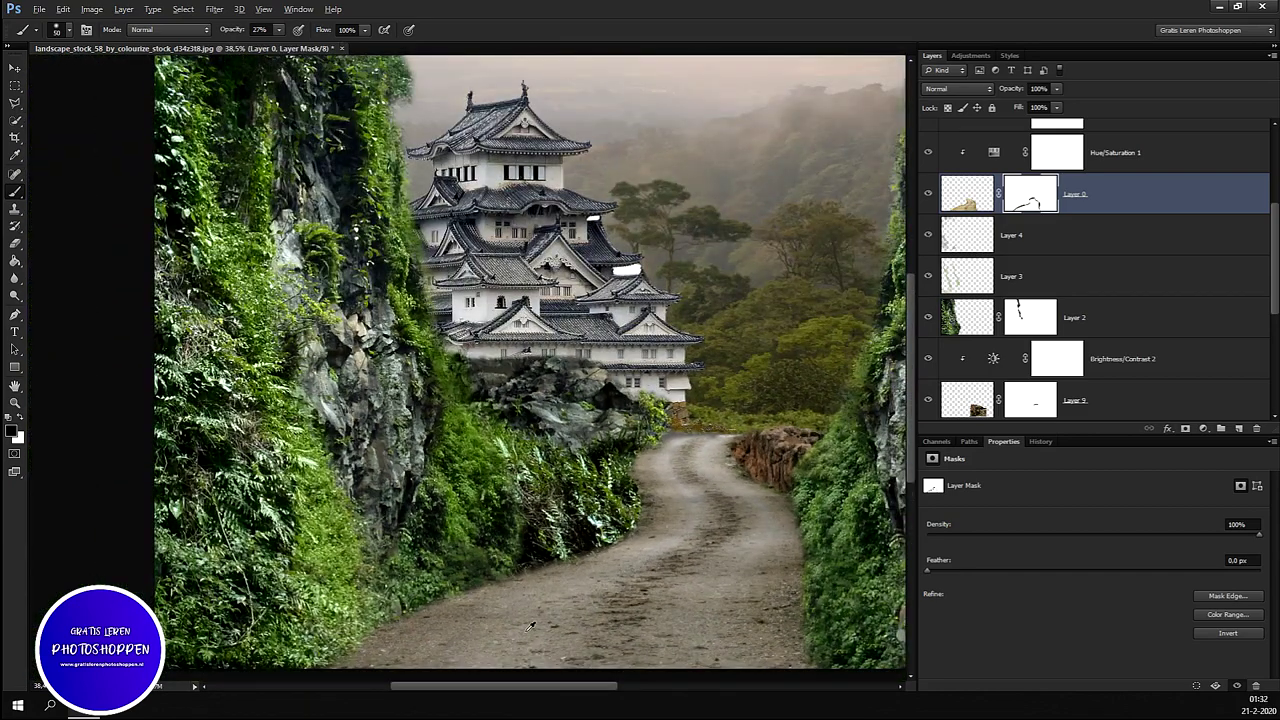
scroll(530, 626, "down", 2)
key("ctrl+0")
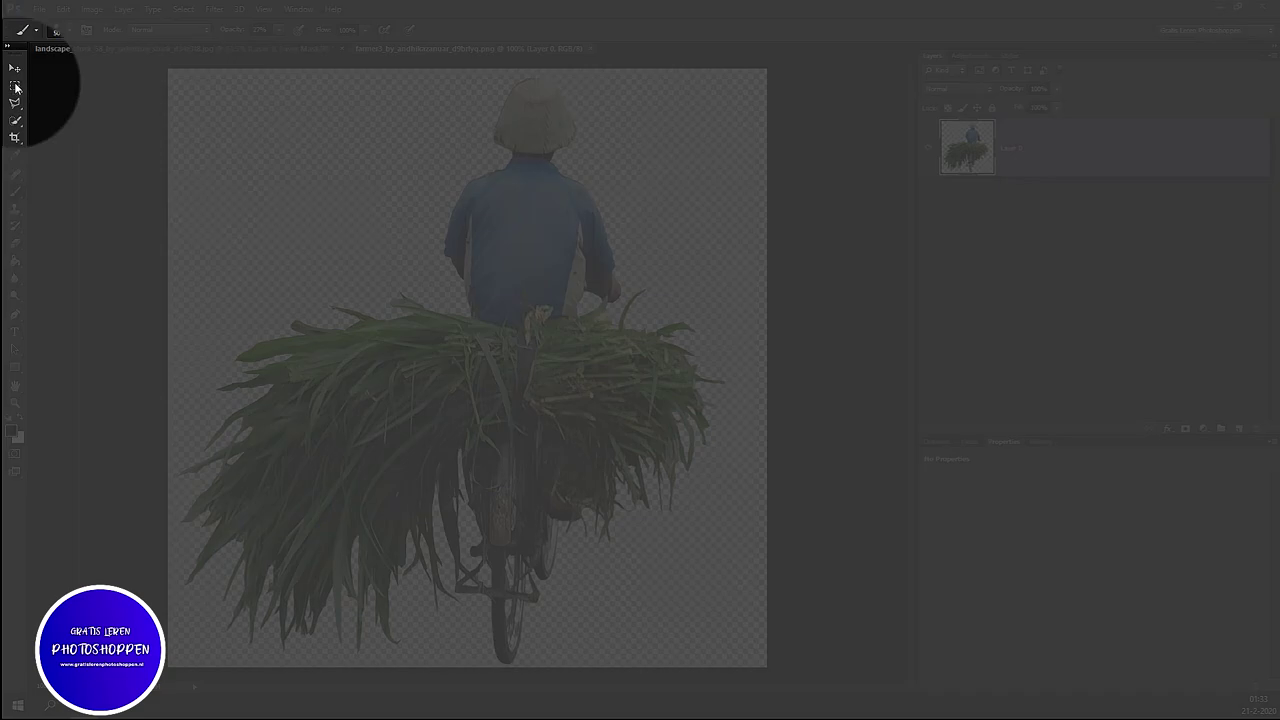
Step: Cut the whole cyclist canvas from the farmer document and close it without saving
left_click(15, 85)
left_click_drag(148, 63, 790, 685)
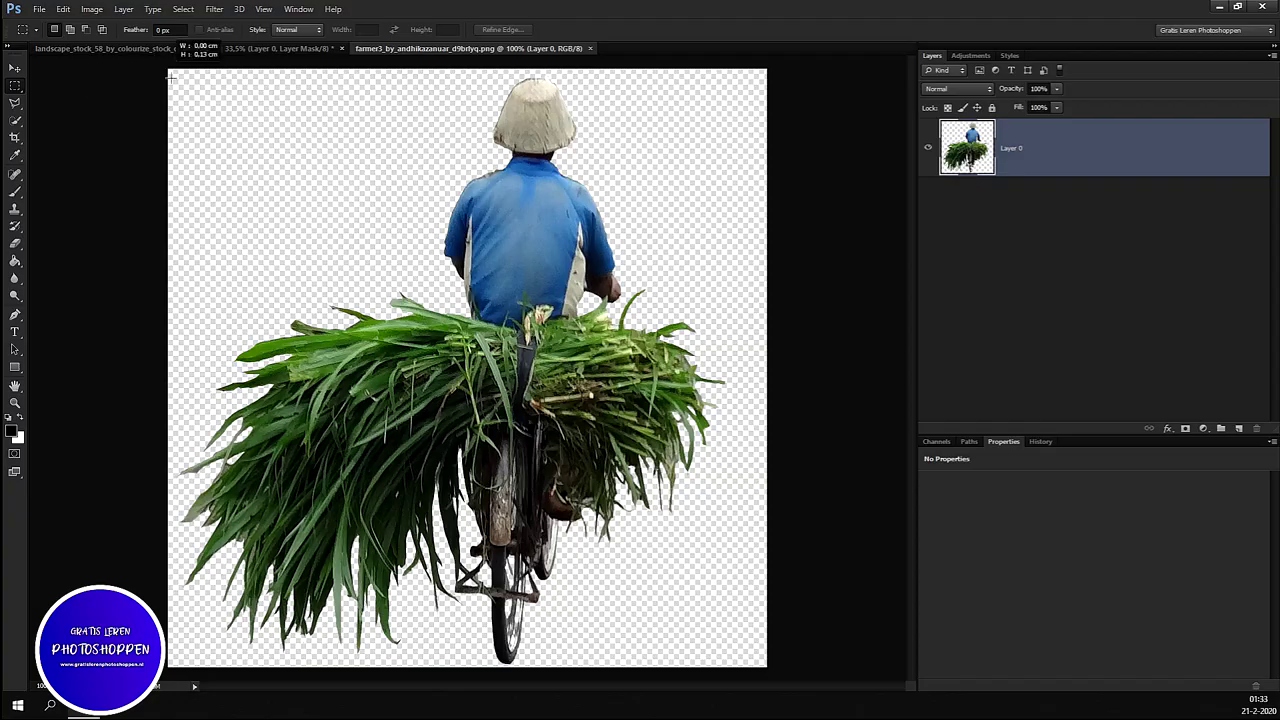
key("Delete")
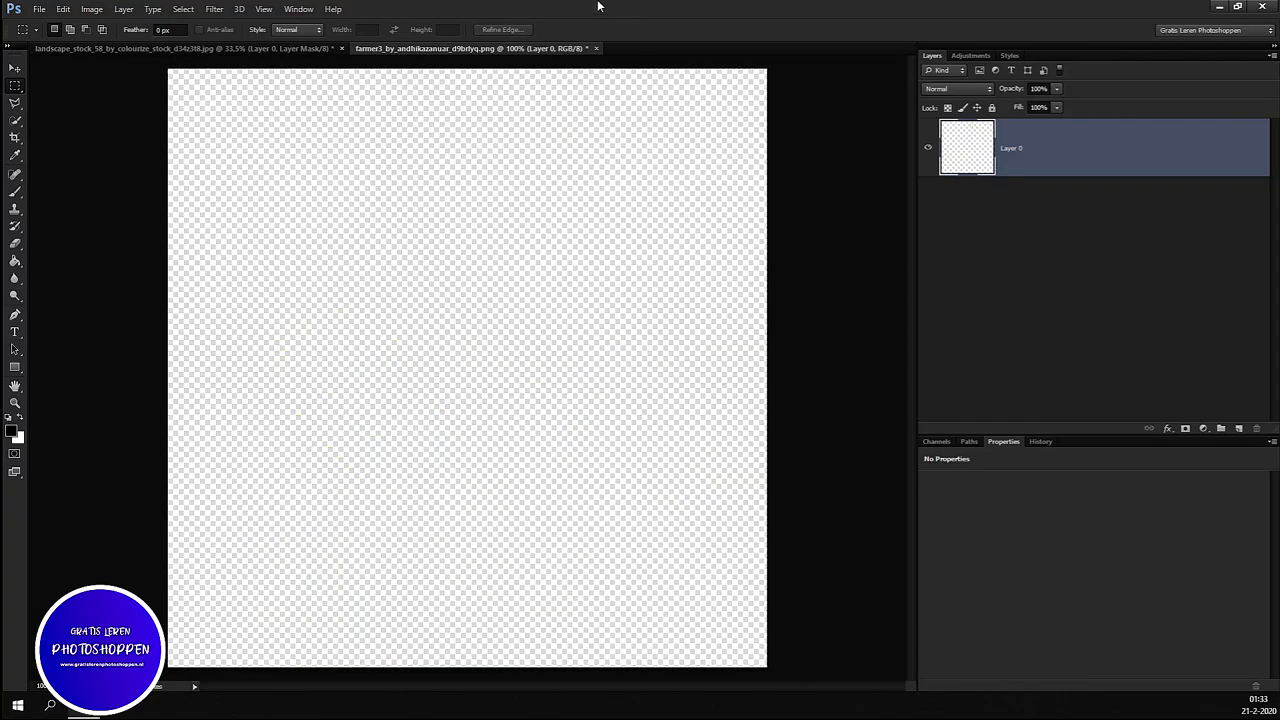
left_click(596, 48)
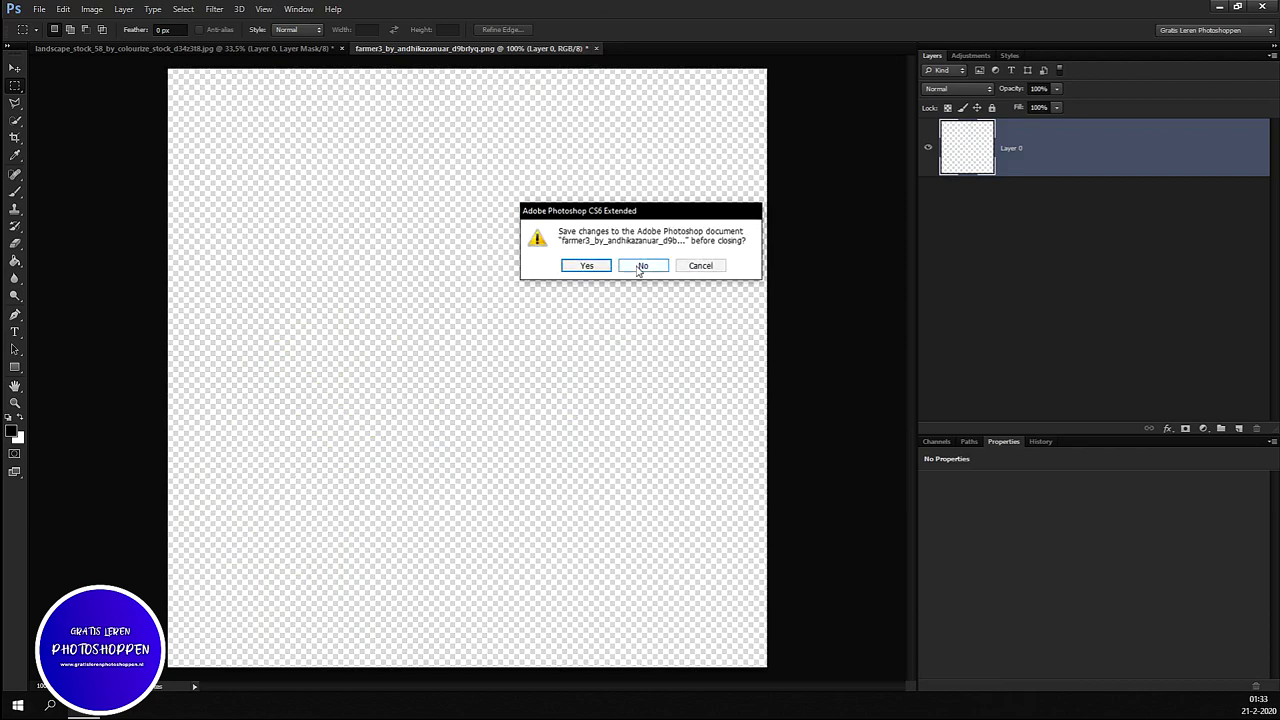
left_click(636, 265)
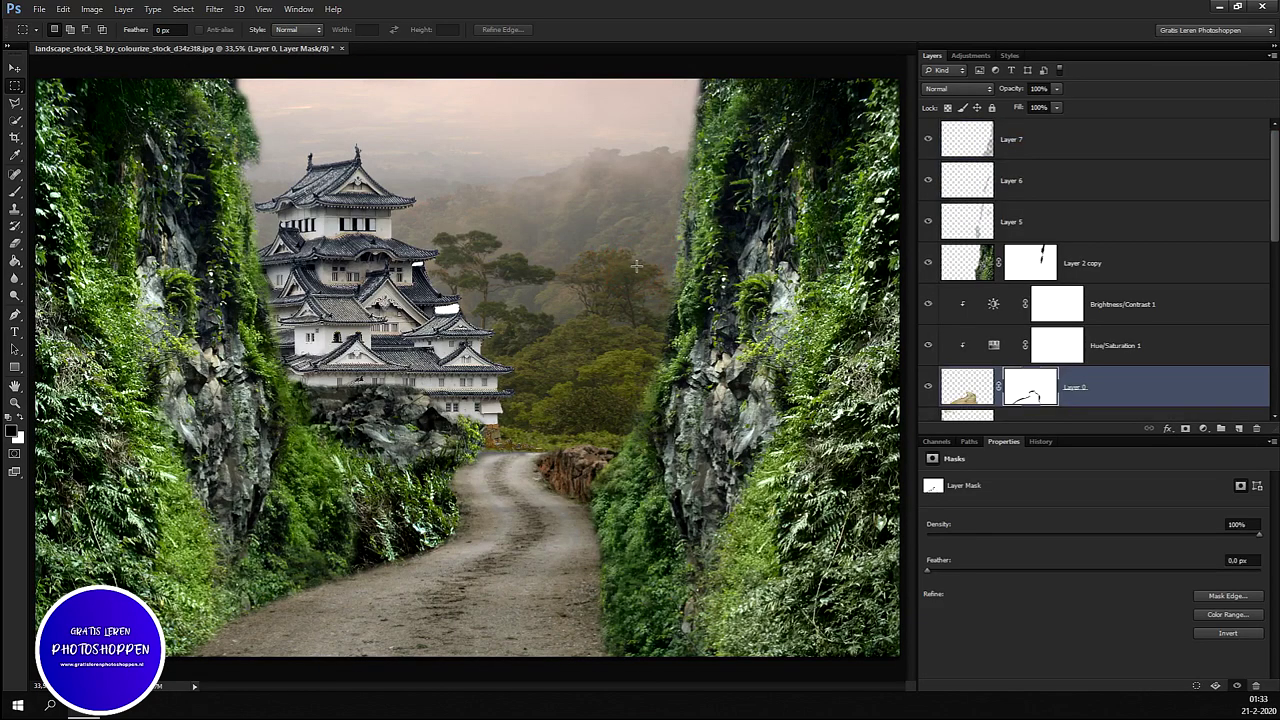
Step: Paste the cyclist above Layer 7 and drag it down onto the dirt road
left_click(1143, 152)
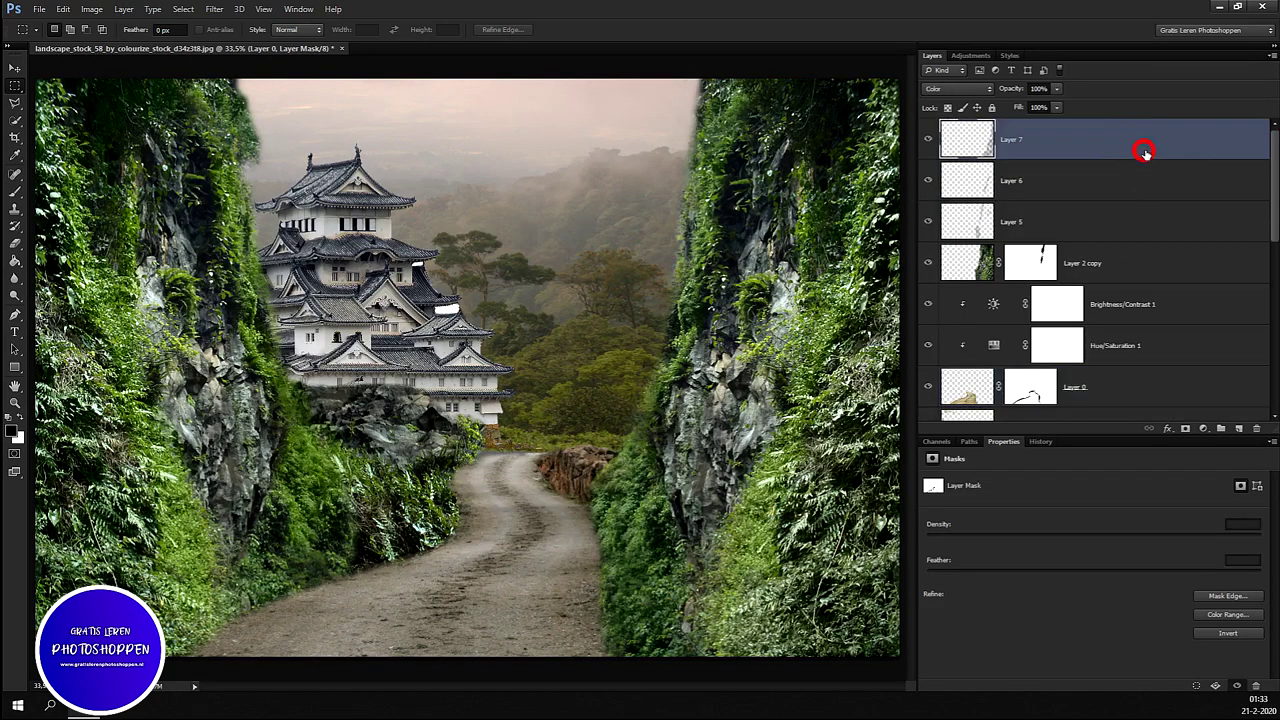
key("ctrl+v")
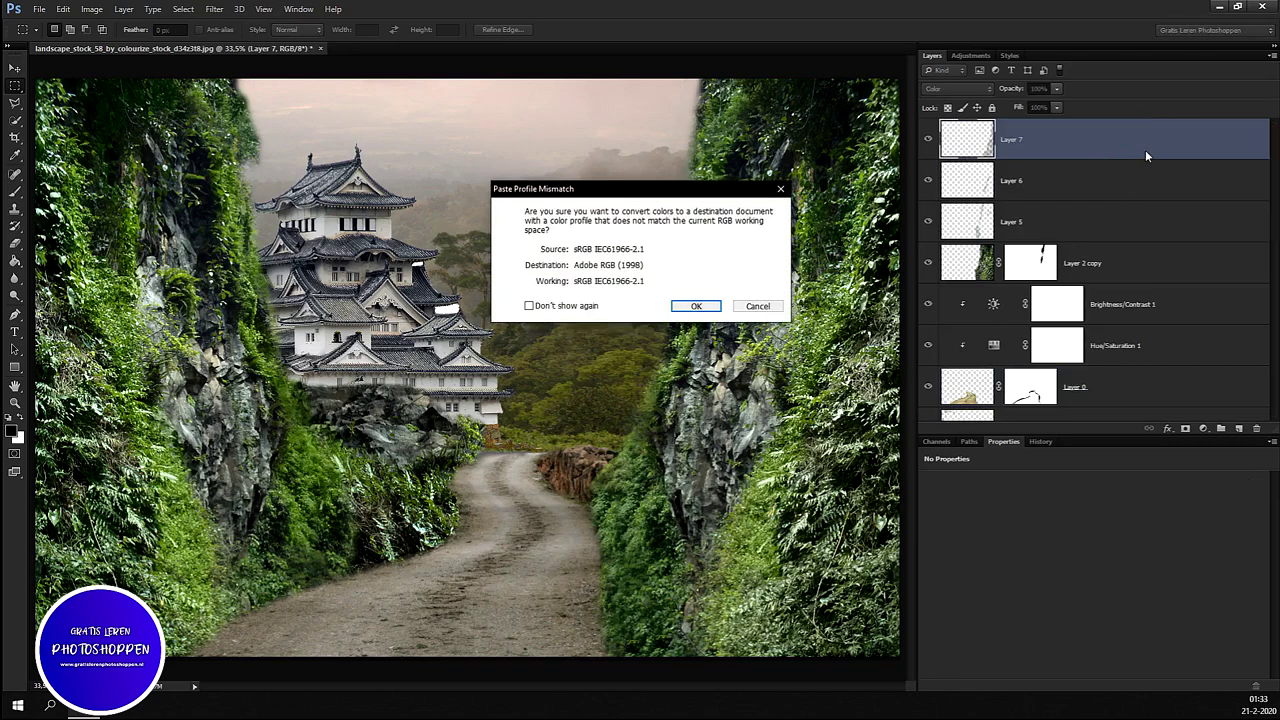
left_click(530, 306)
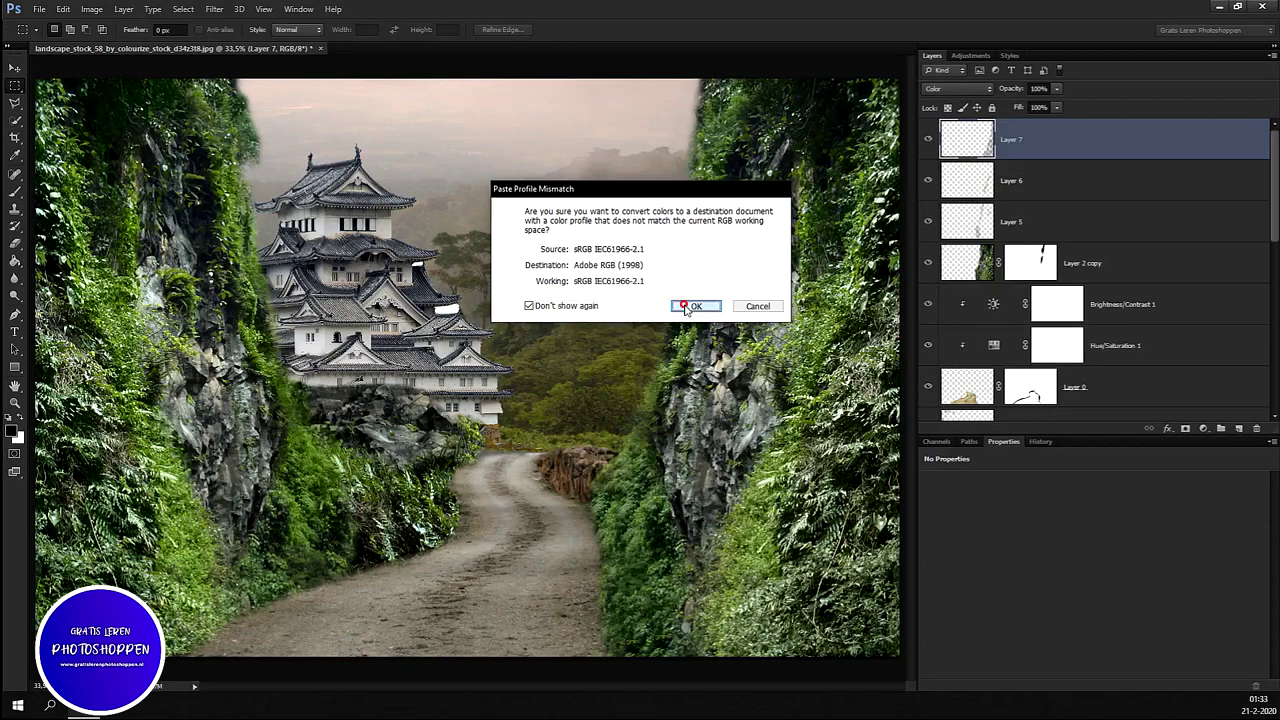
left_click(688, 308)
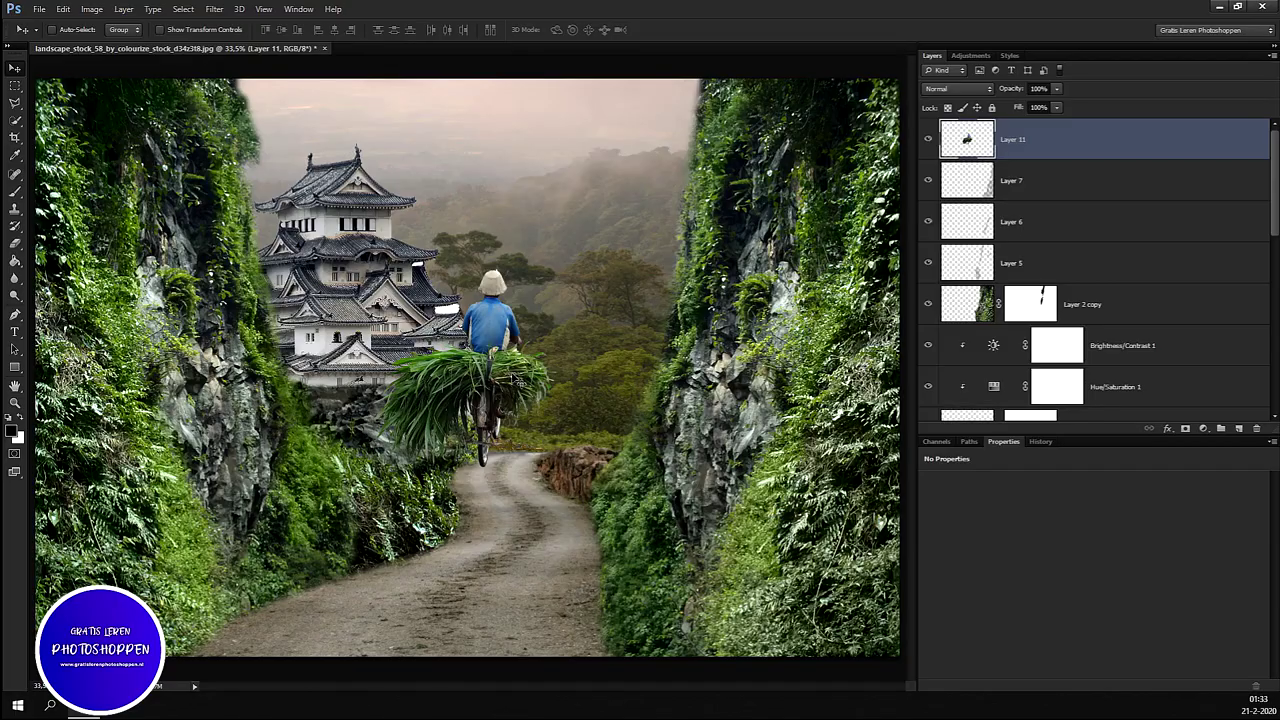
mouse_move(514, 378)
left_mouse_down()
mouse_move(452, 513)
mouse_move(469, 511)
left_mouse_up()
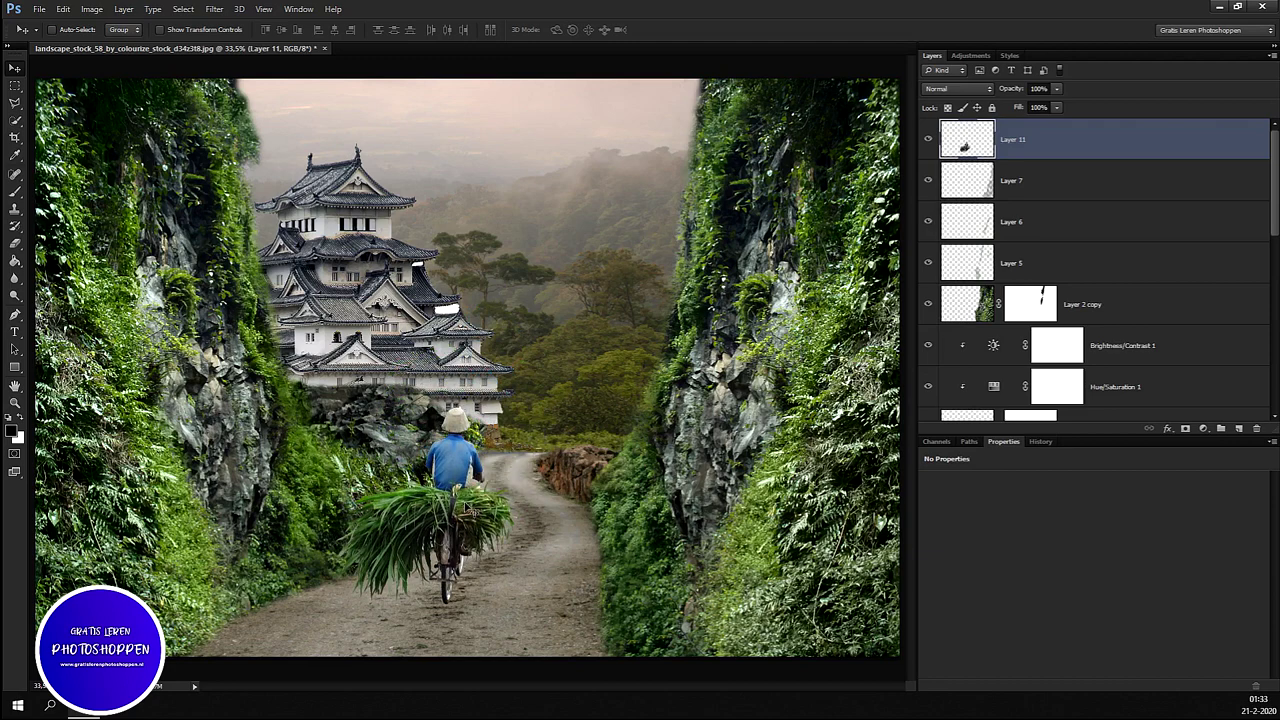
Step: Scale the cyclist to about 95% and position it riding up the road below the castle
key("ctrl+t")
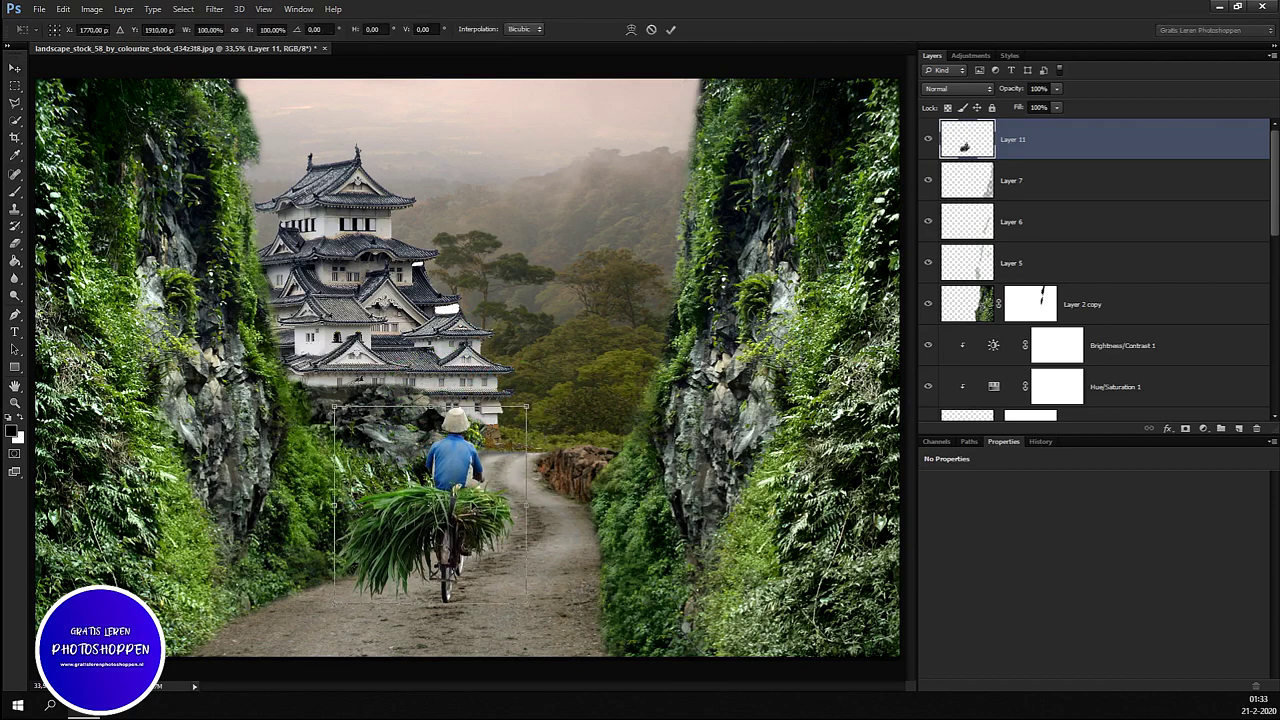
left_click_drag(331, 404, 367, 439)
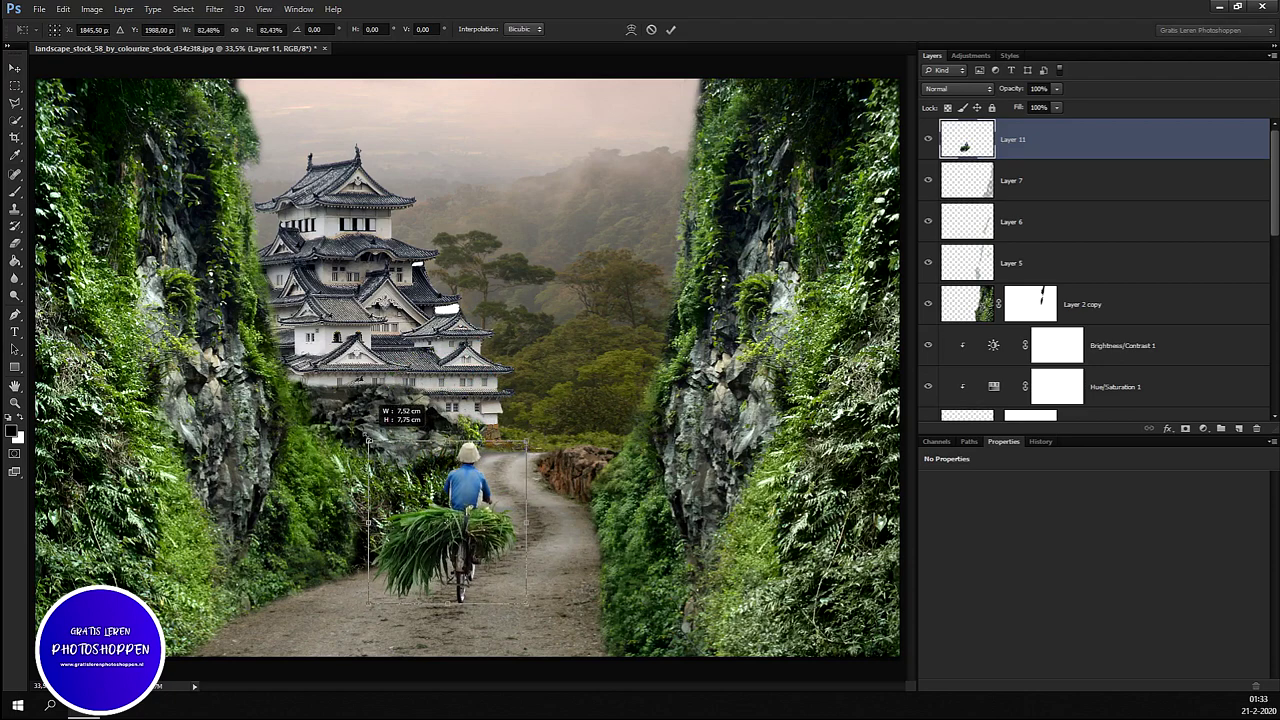
key("Return")
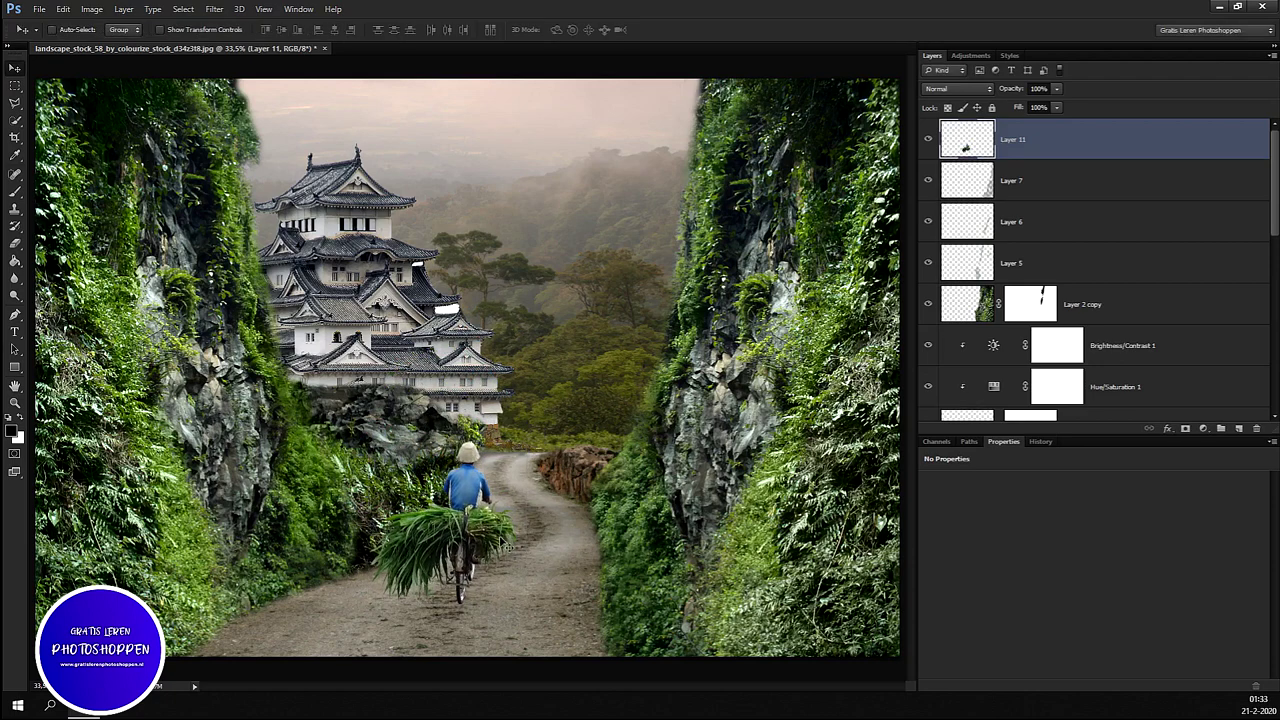
mouse_move(482, 522)
left_mouse_down()
mouse_move(497, 497)
mouse_move(479, 512)
left_mouse_up()
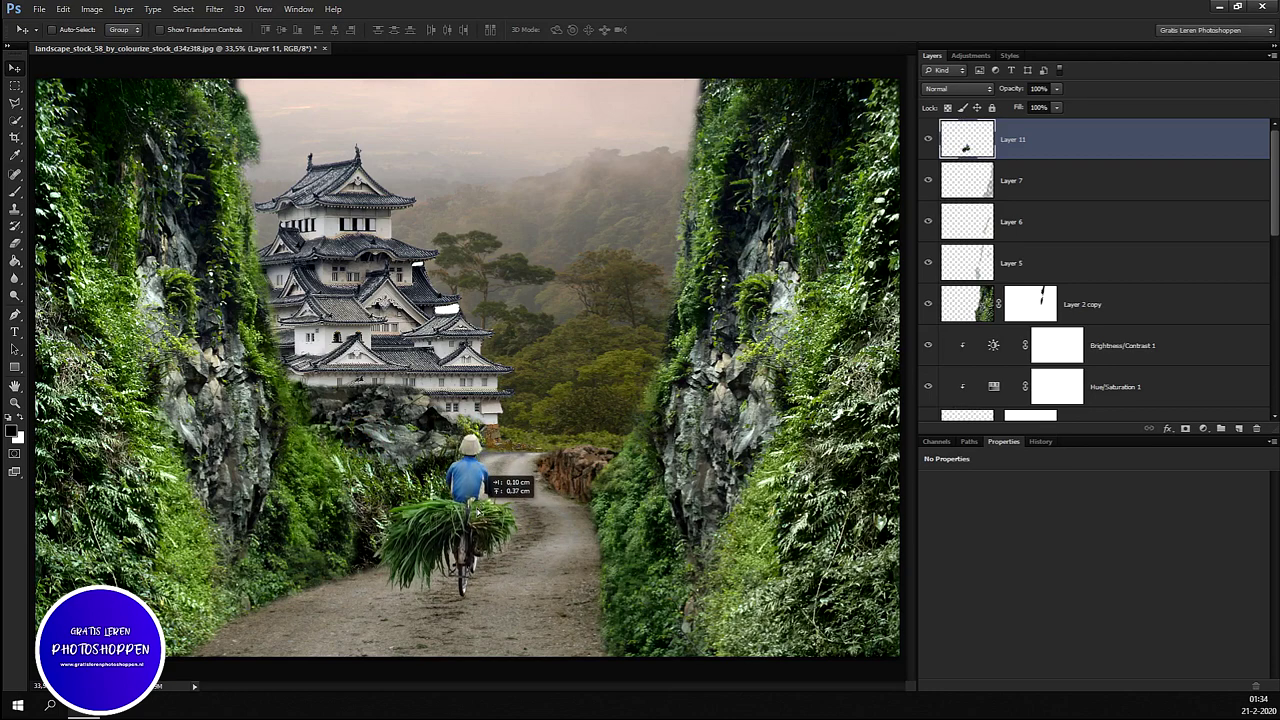
left_click_drag(479, 510, 474, 511)
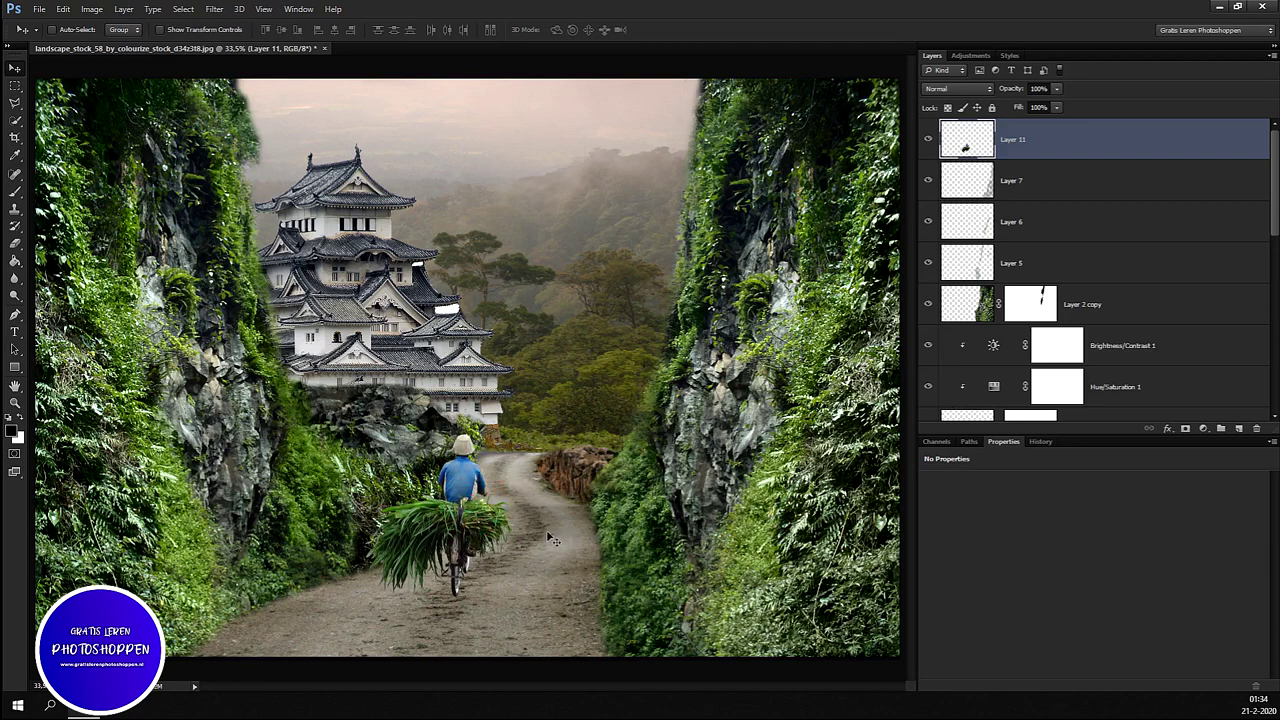
left_click_drag(468, 492, 475, 478)
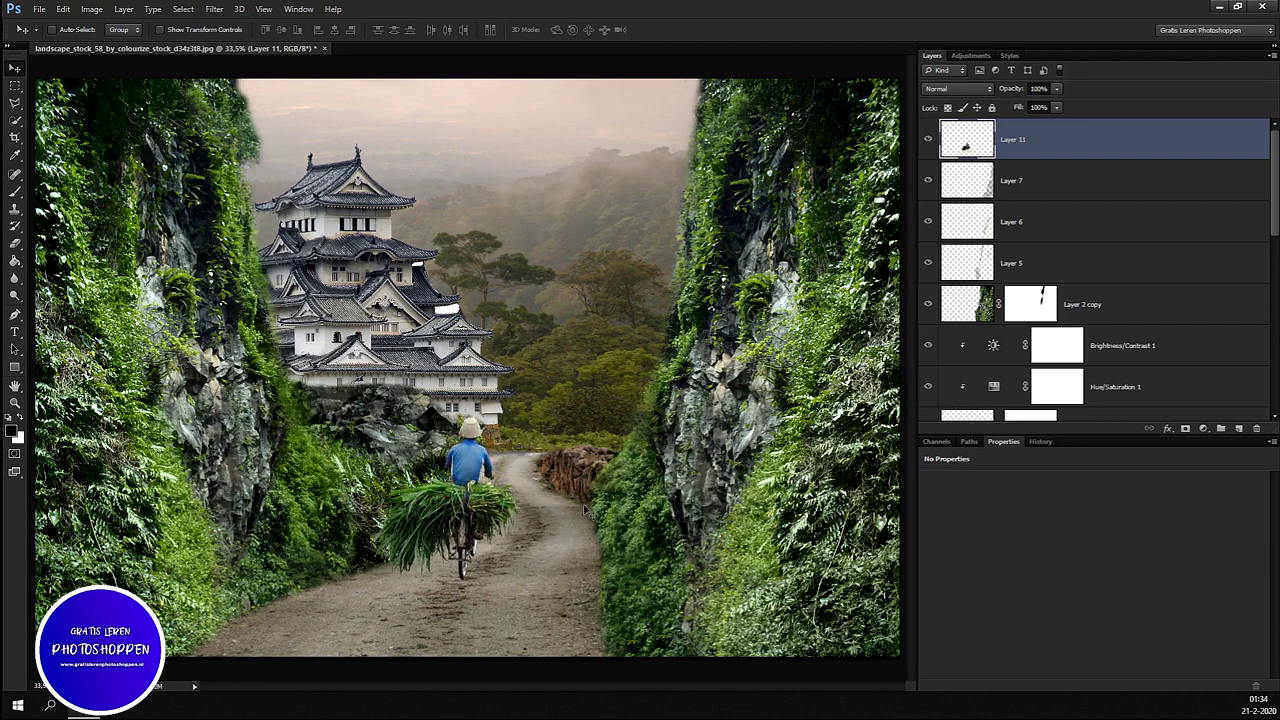
key("ctrl+t")
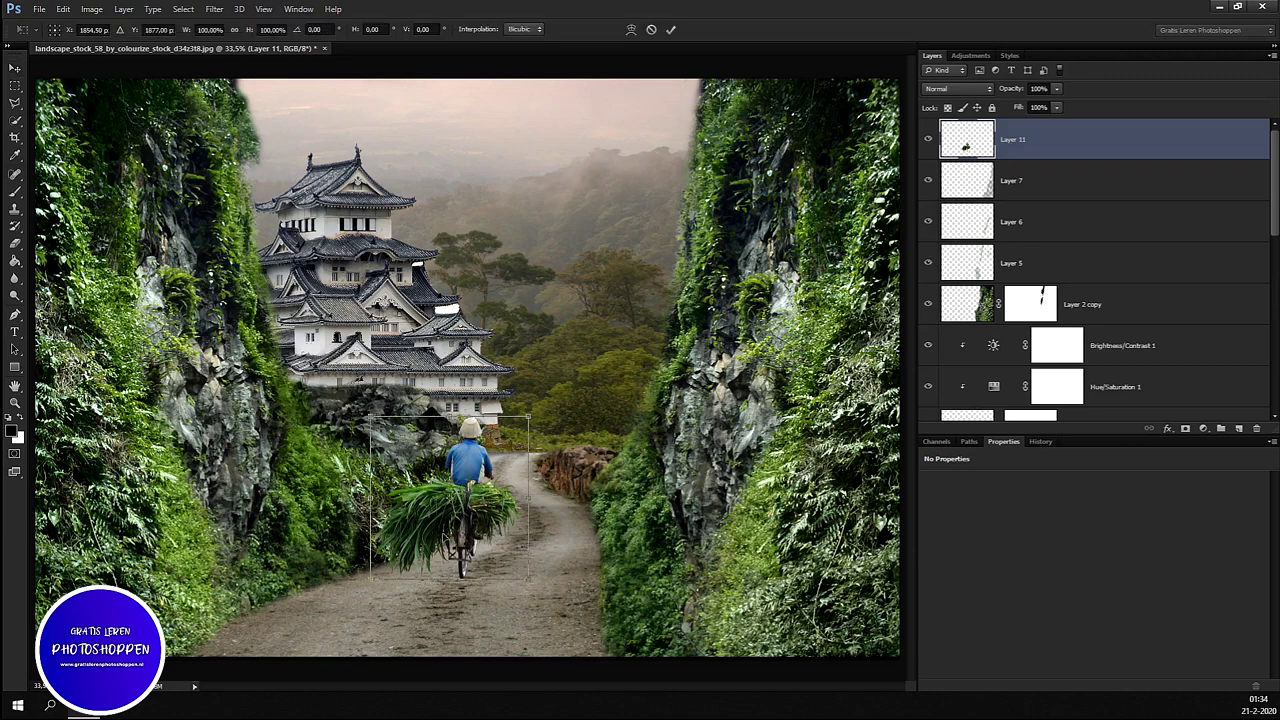
left_click_drag(366, 416, 377, 423)
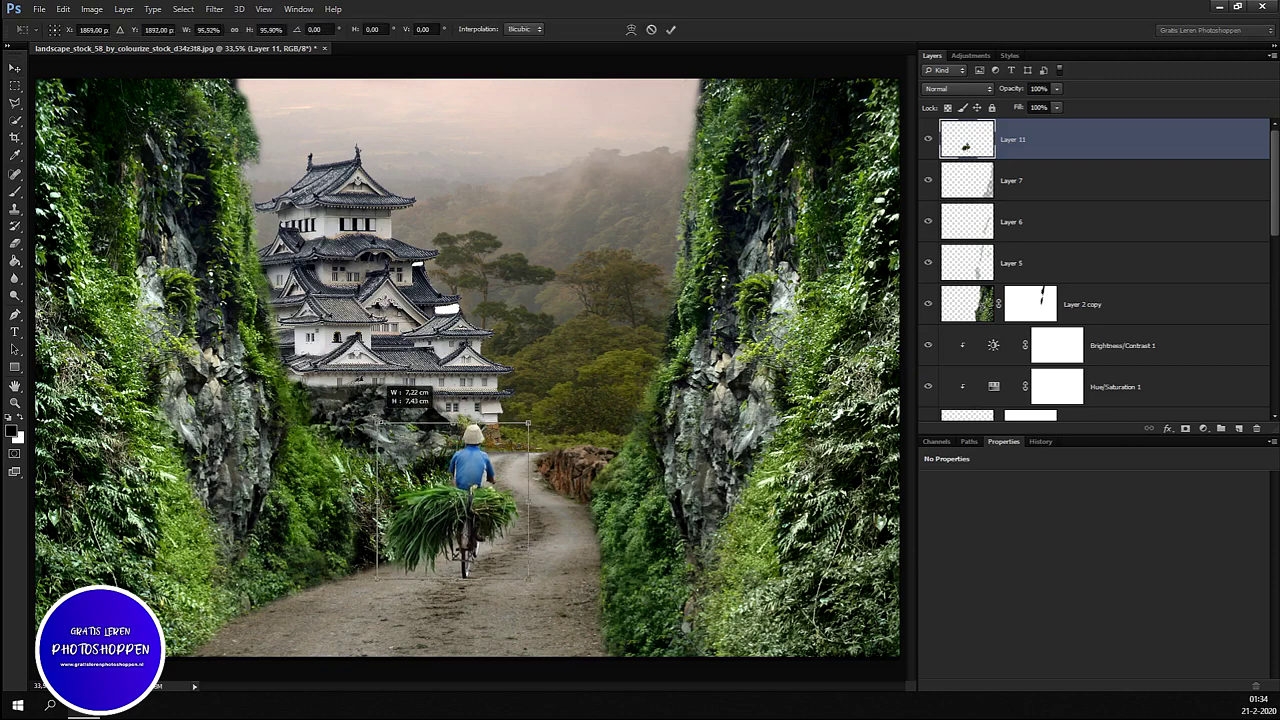
left_click_drag(470, 494, 487, 487)
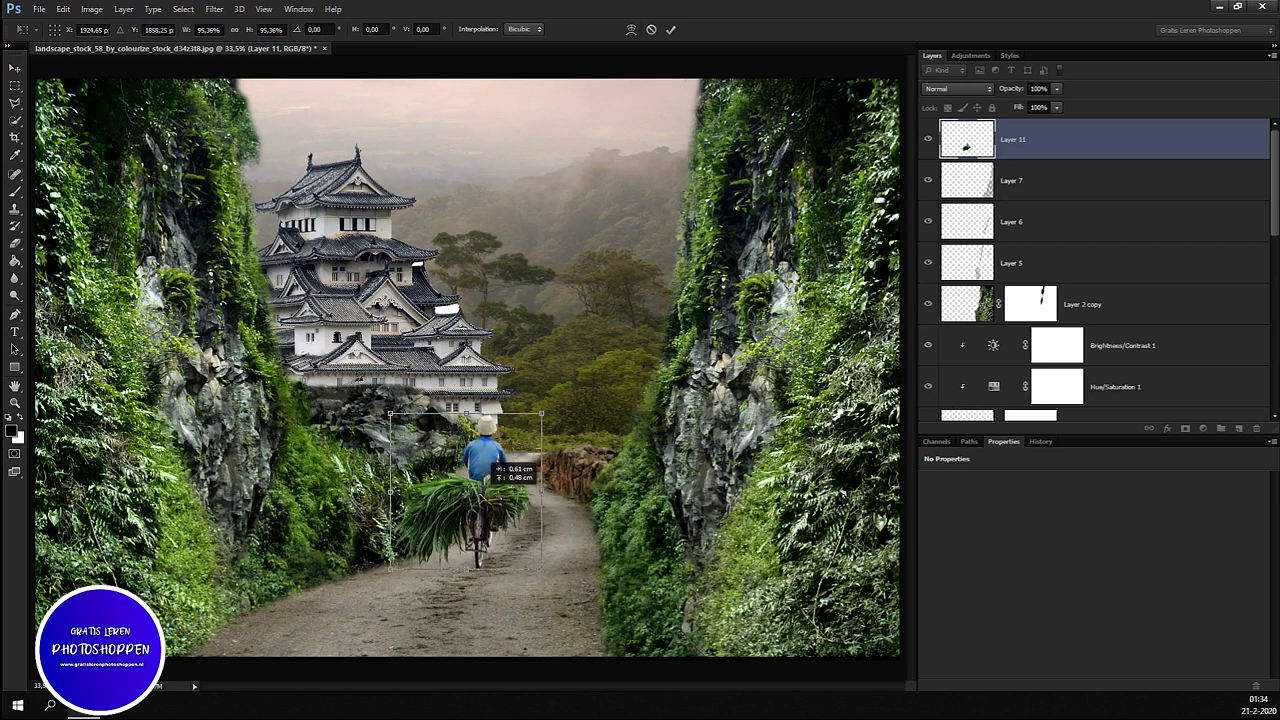
left_click_drag(541, 415, 537, 420)
key("Return")
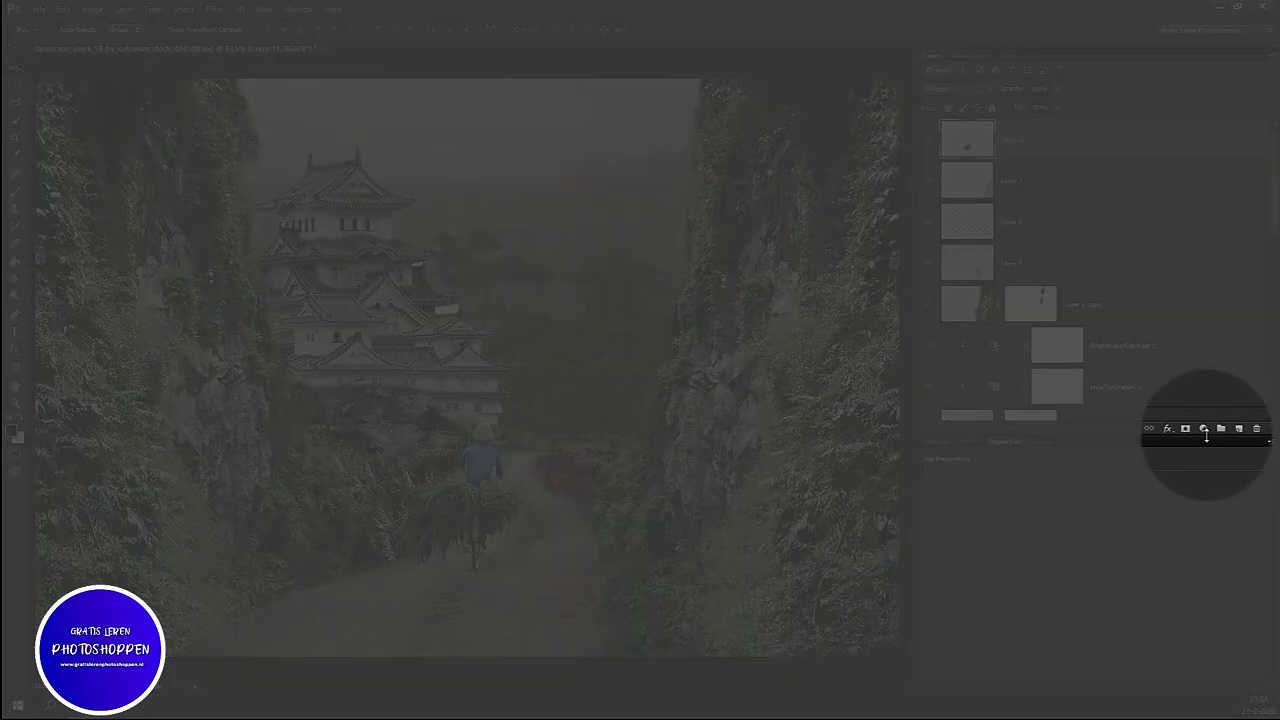
Step: Darken the cyclist with a clipped Brightness/Contrast adjustment (Brightness -40, Contrast 27)
left_click(1203, 428)
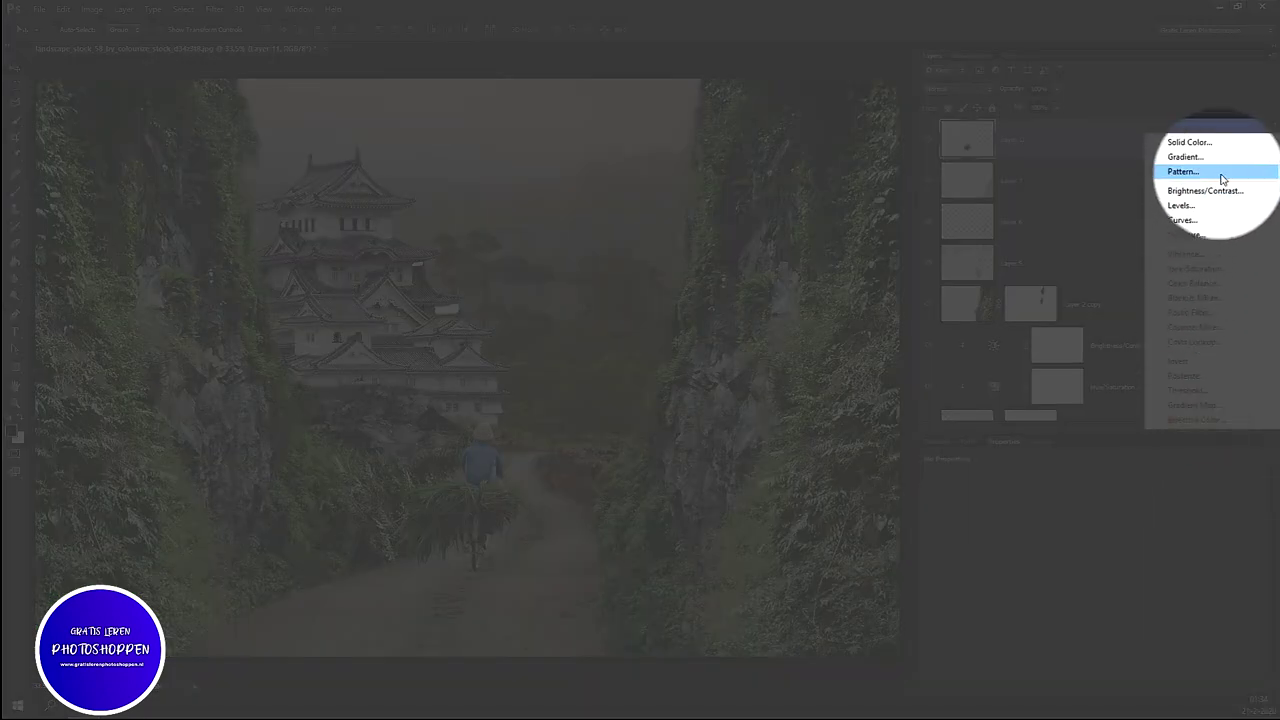
left_click(1222, 191)
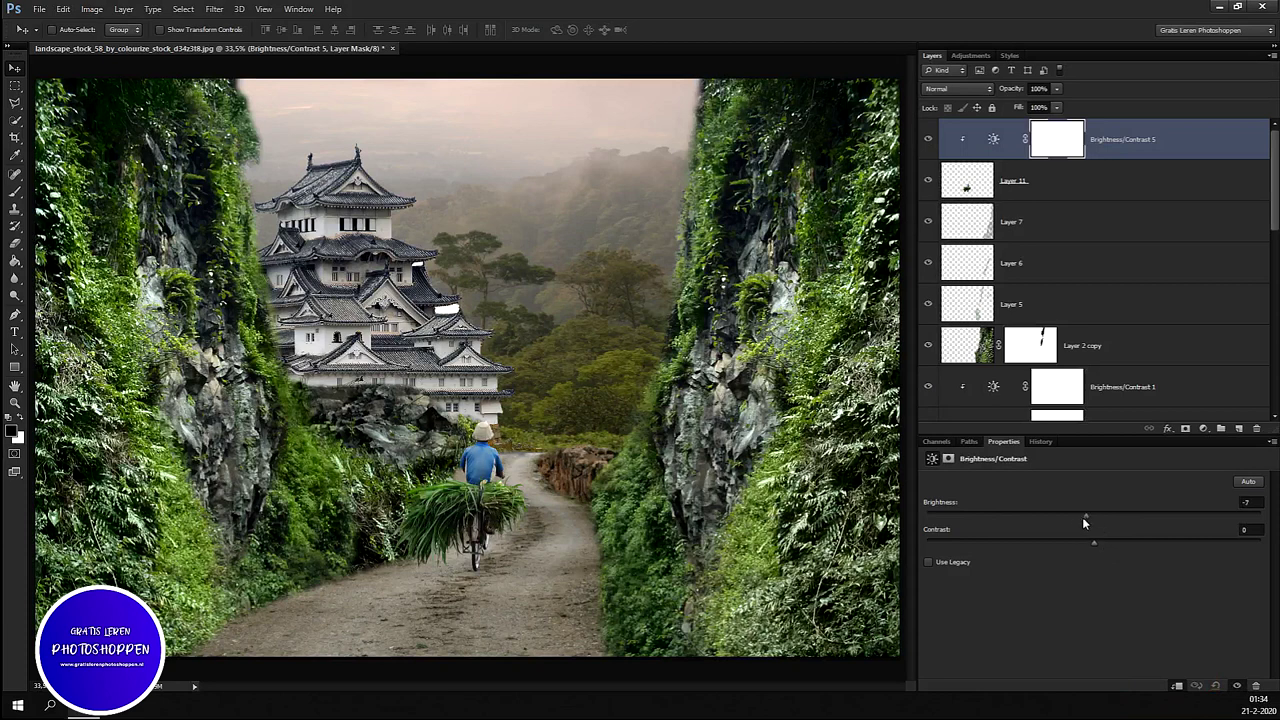
left_click_drag(1082, 517, 1049, 542)
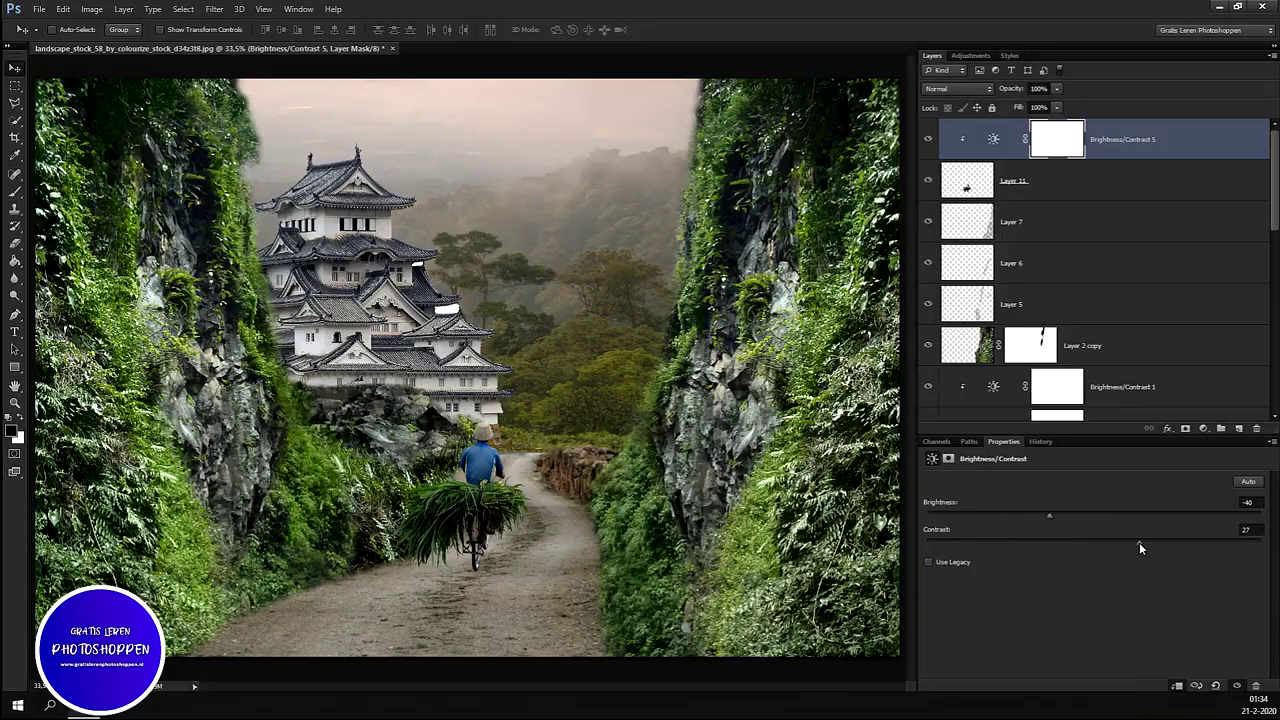
Step: Add a new empty Layer 12 above Layer 7 for the bicycle's shadow
left_click(1060, 185)
left_click(1061, 228)
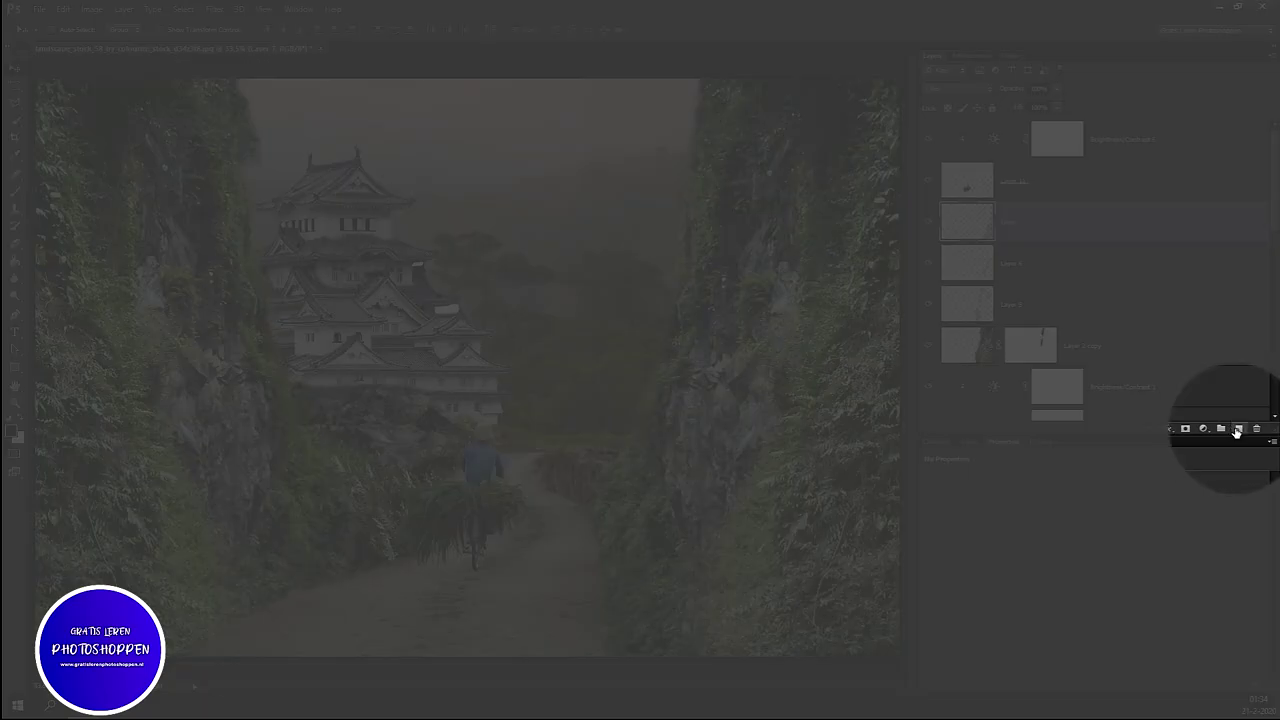
left_click(1236, 428)
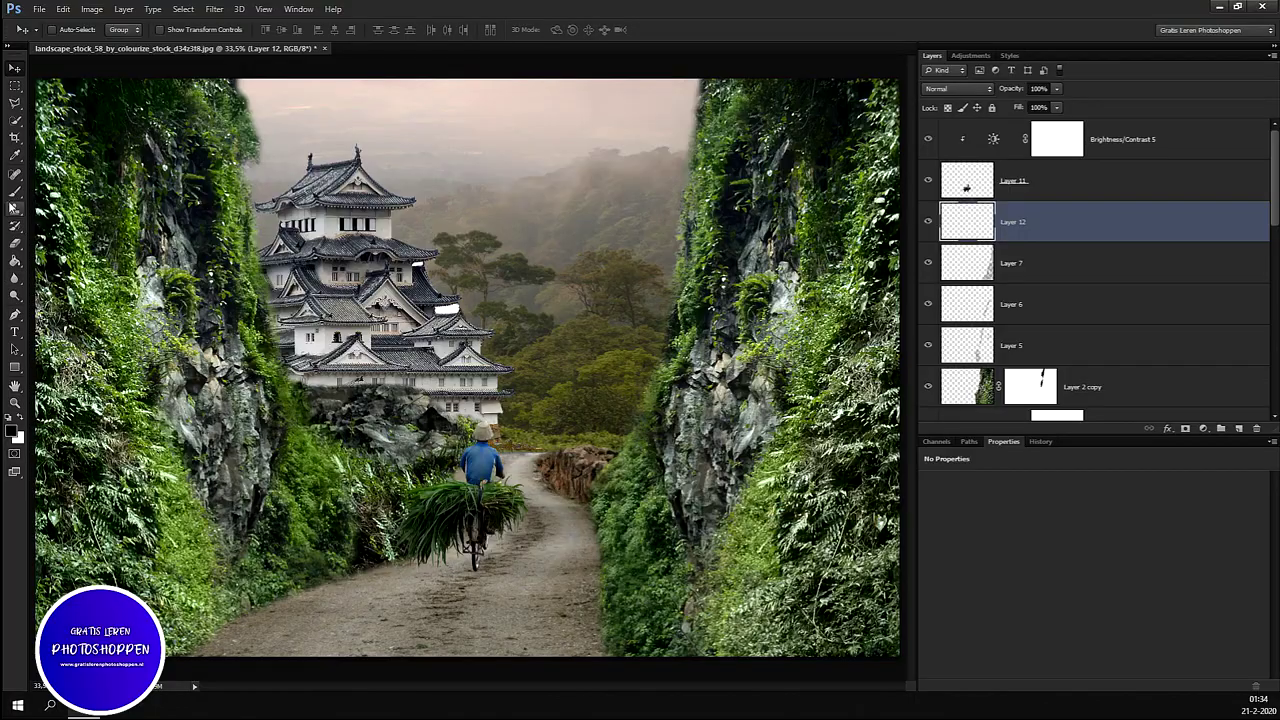
left_click(14, 192)
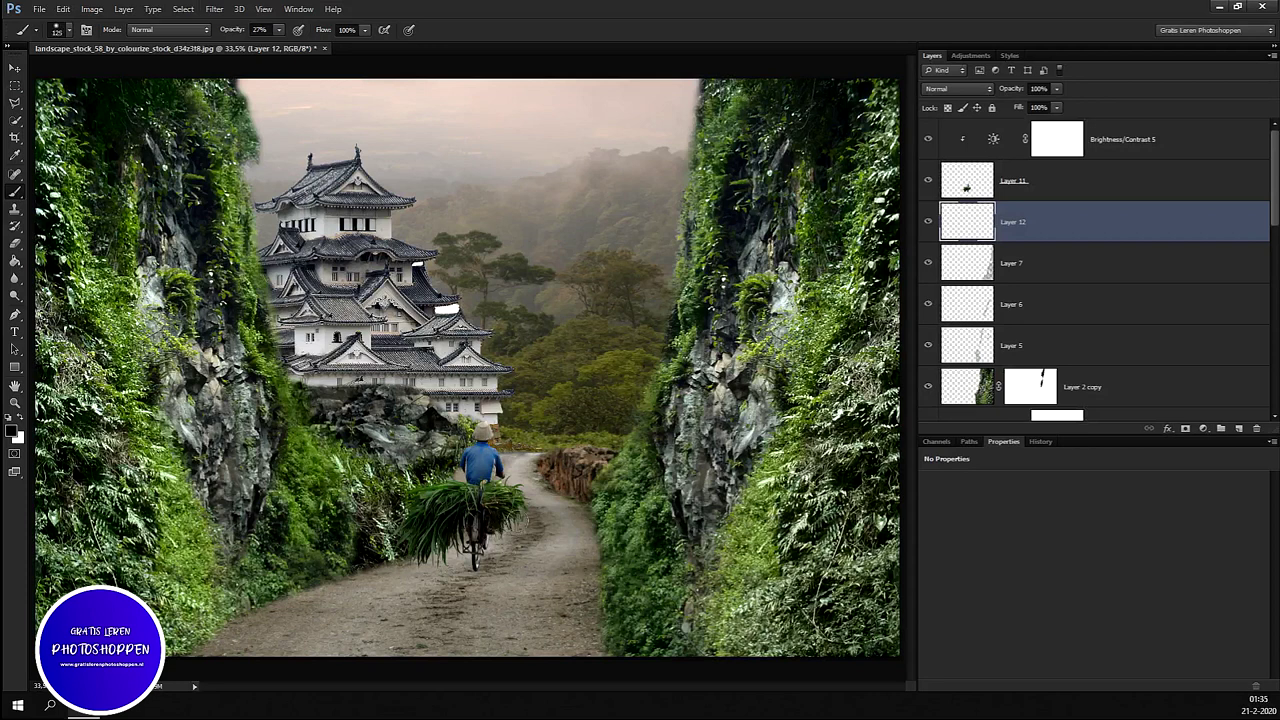
Step: Paint a soft dark shadow under the bicycle on Layer 12 at 100% opacity
mouse_move(490, 548)
left_mouse_down()
mouse_move(478, 567)
mouse_move(456, 550)
mouse_move(466, 545)
mouse_move(414, 562)
mouse_move(455, 546)
mouse_move(512, 588)
left_mouse_up()
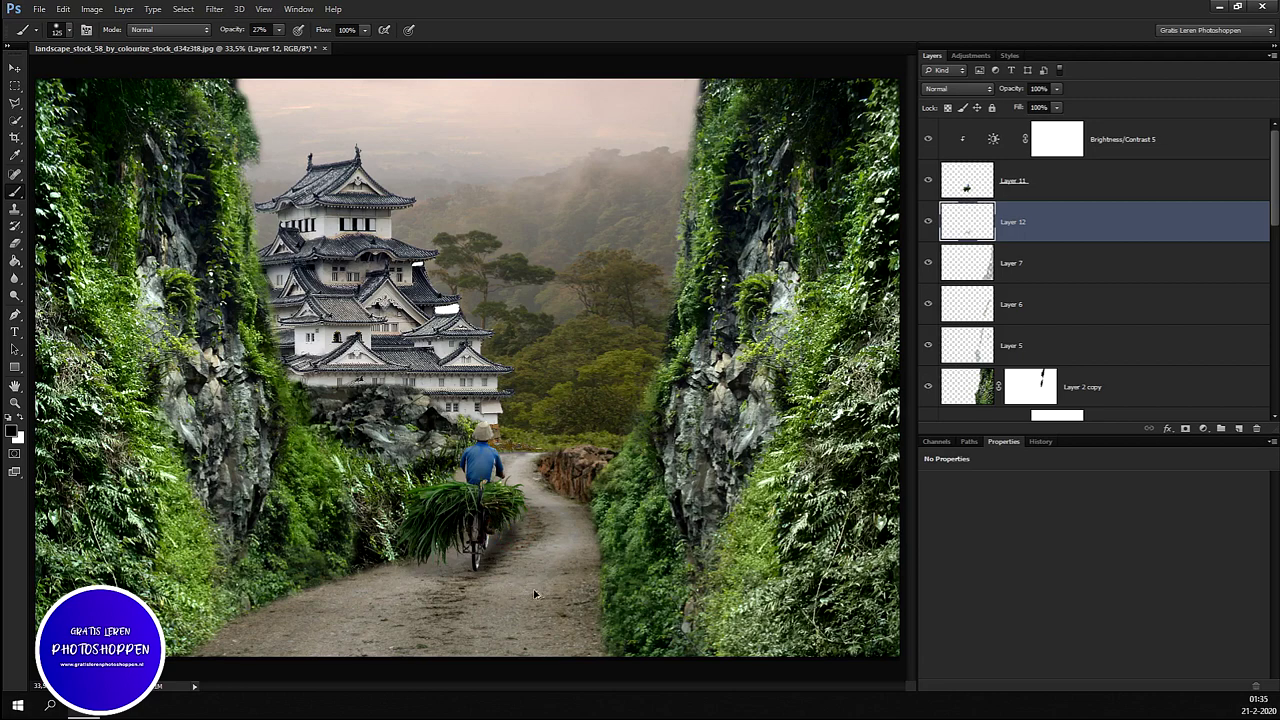
key("ctrl+z")
key("ctrl+alt+z")
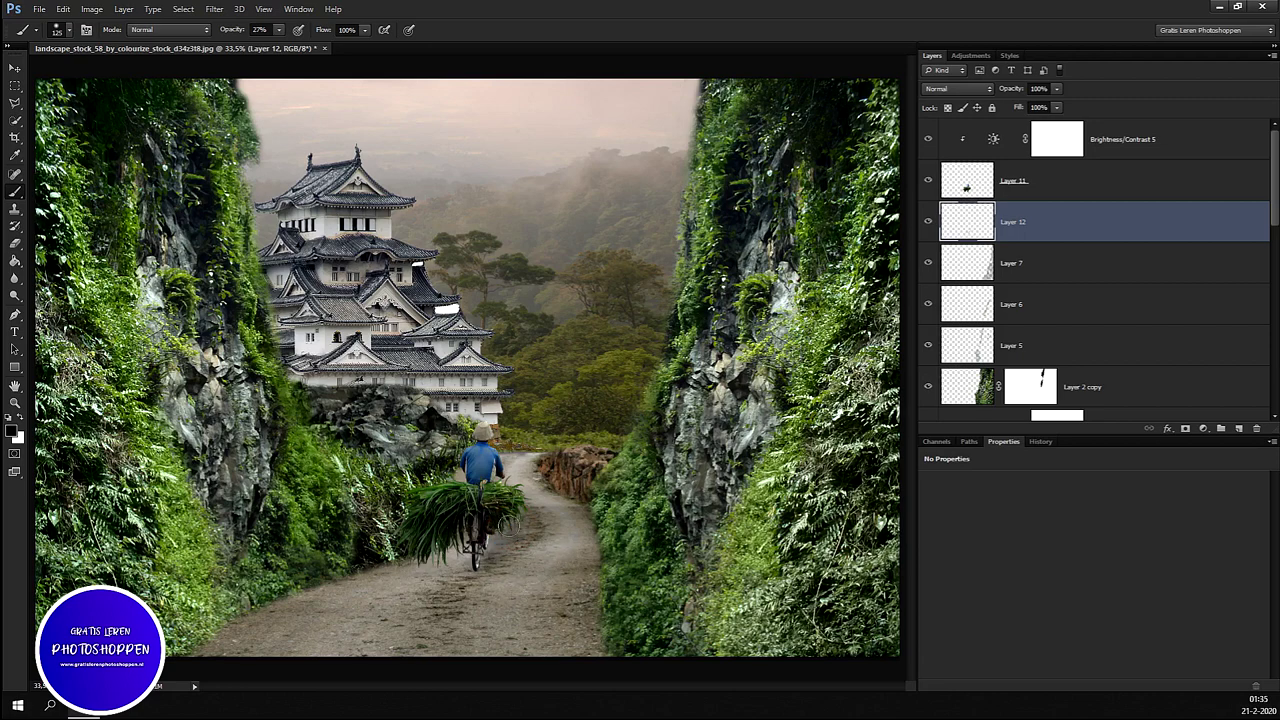
mouse_move(504, 530)
left_mouse_down()
mouse_move(422, 560)
mouse_move(447, 564)
left_mouse_up()
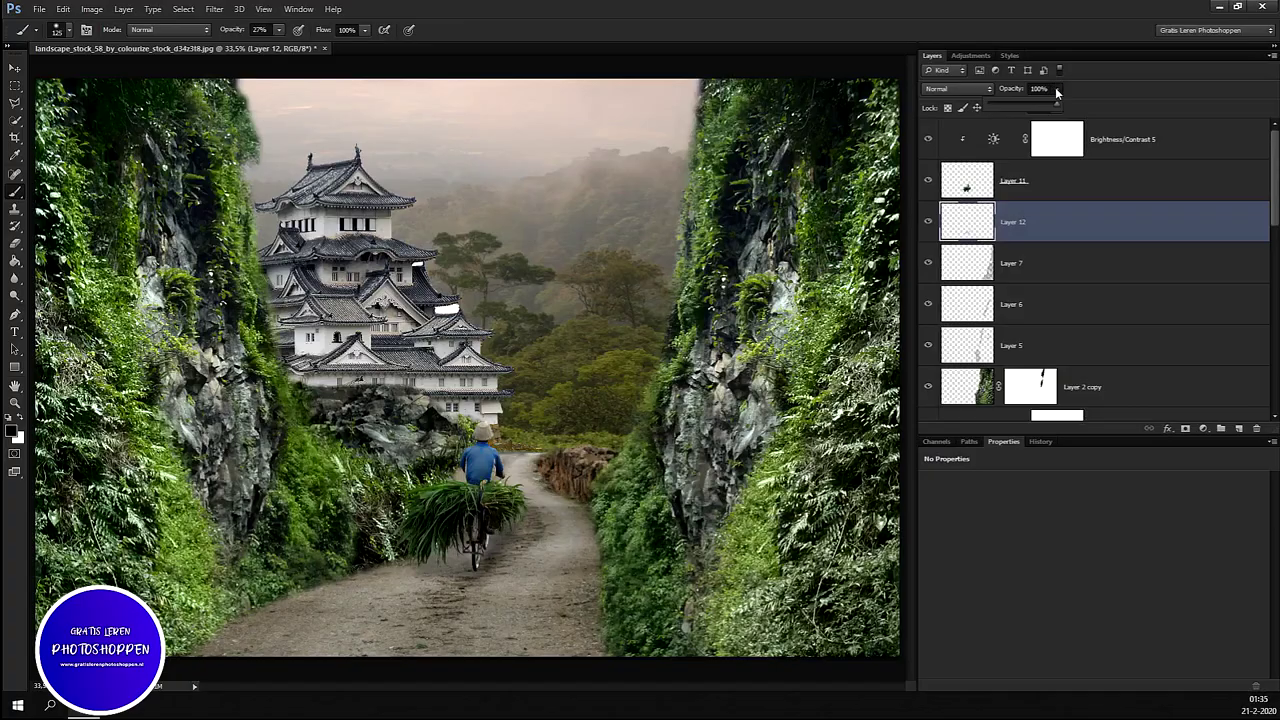
left_click_drag(1055, 88, 1038, 127)
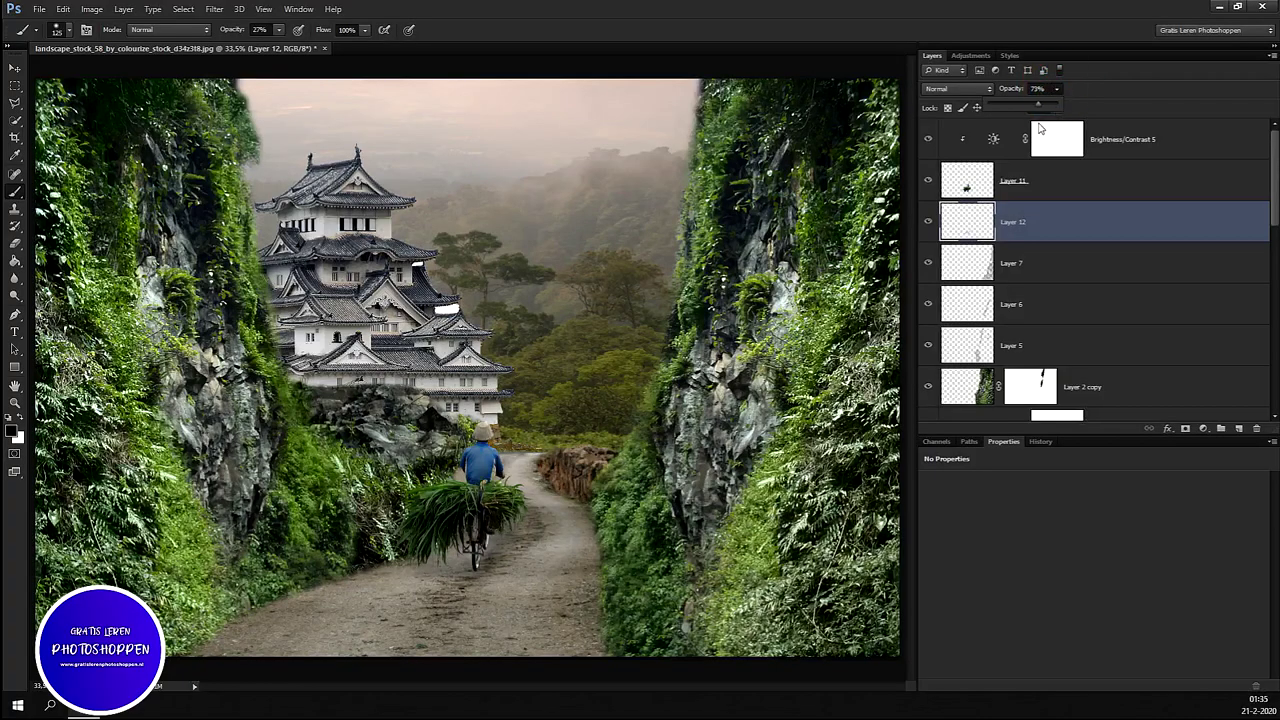
left_click_drag(1047, 124, 1082, 104)
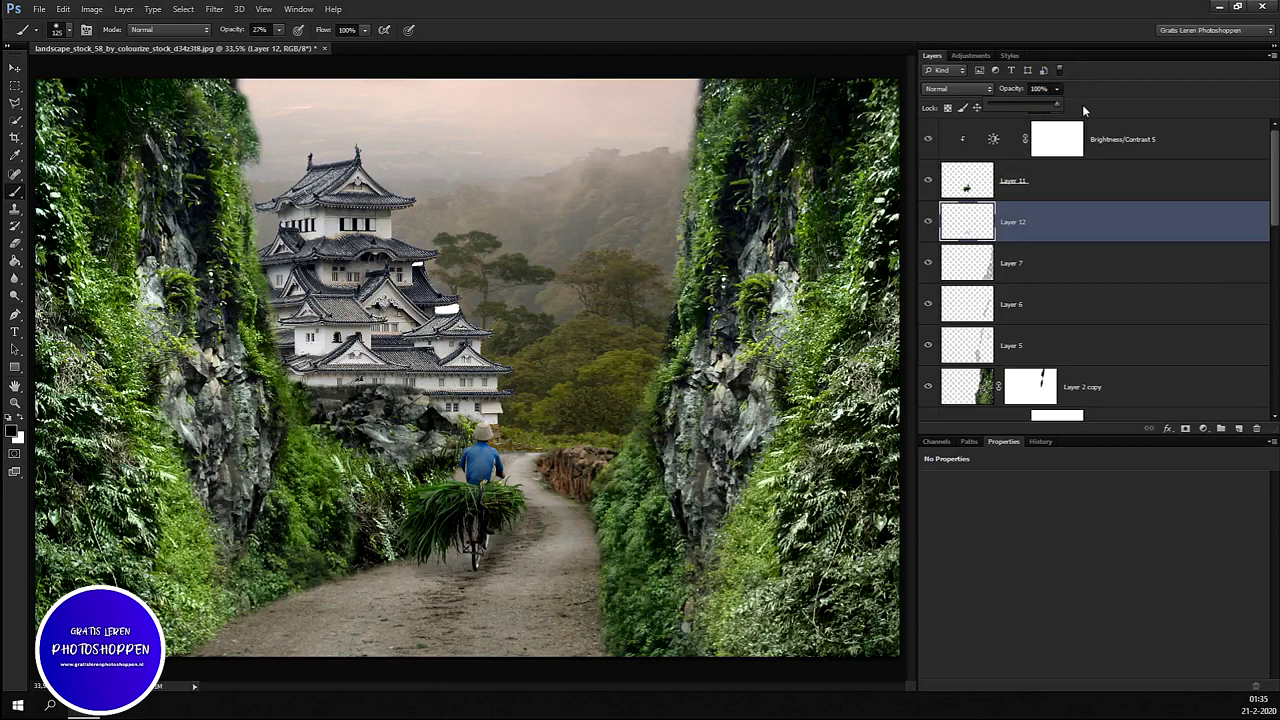
scroll(461, 371, "down", 2)
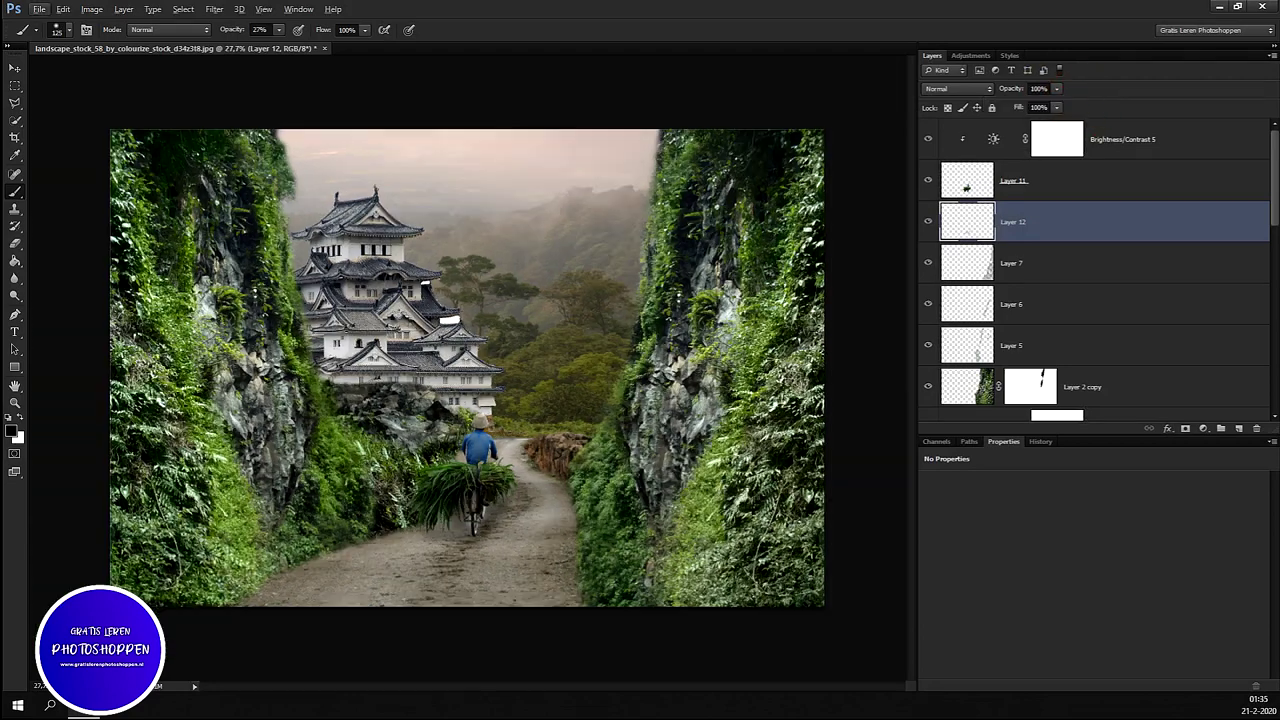
Step: Burn the castle's lower-left side darker on Layer 10's image
scroll(1054, 337, "down", 2)
scroll(1056, 337, "down", 2)
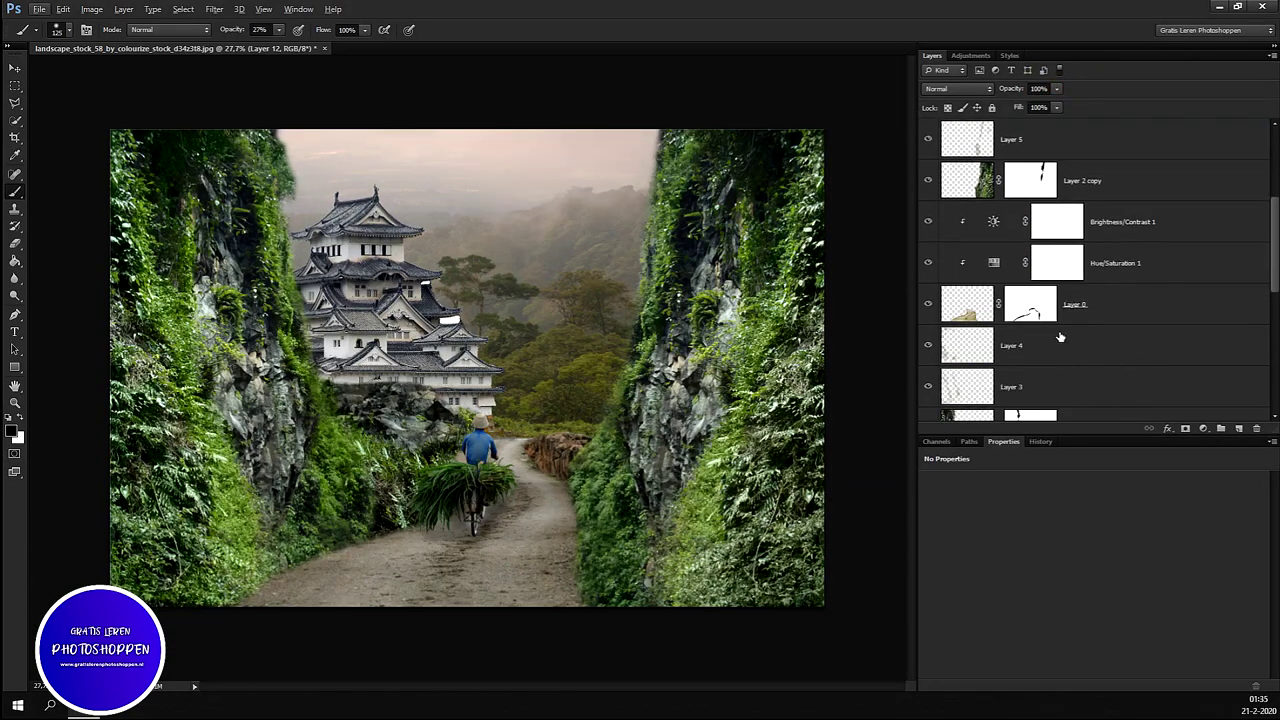
scroll(1058, 338, "down", 2)
scroll(1061, 339, "down", 1)
scroll(1061, 338, "down", 2)
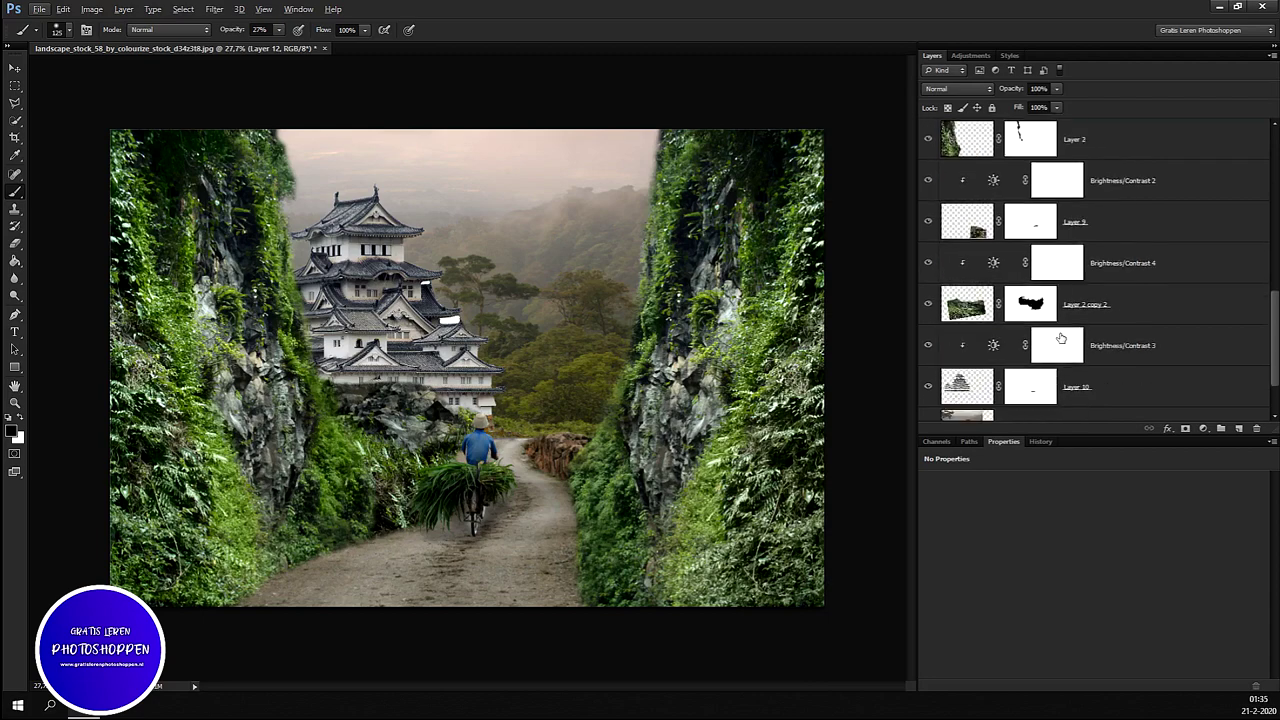
scroll(1061, 338, "down", 2)
left_click(978, 325)
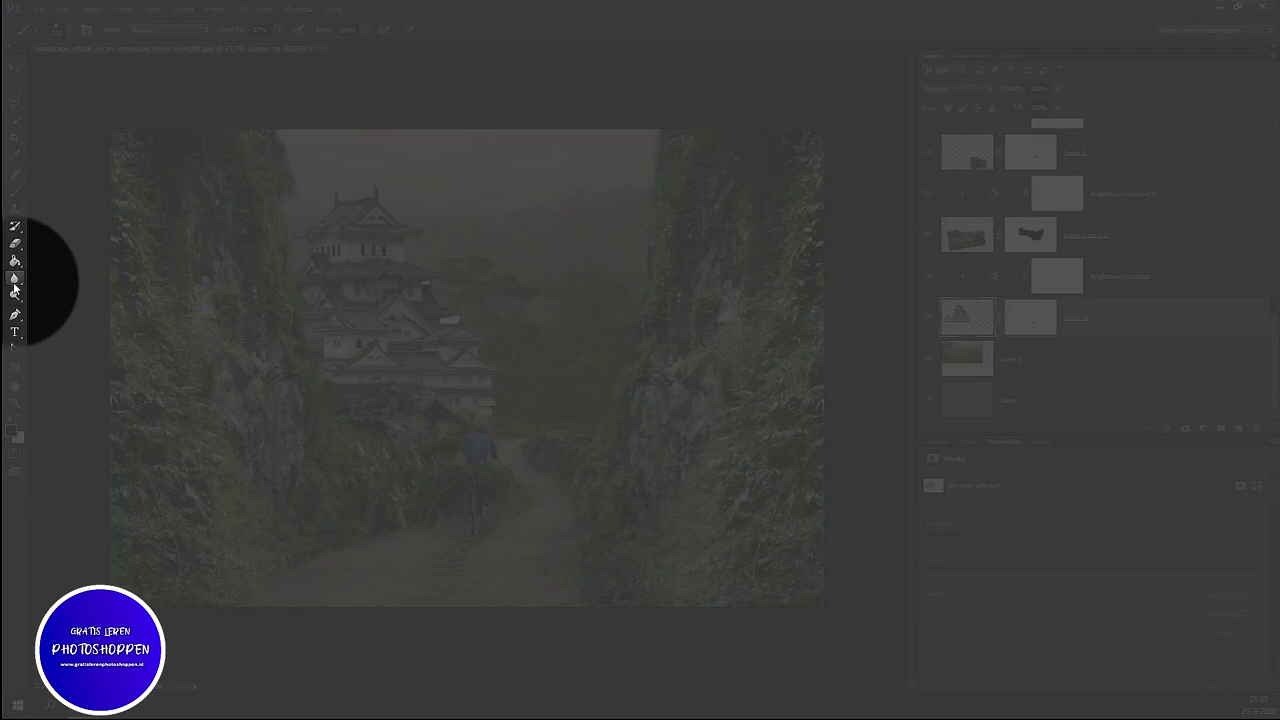
right_click(16, 277)
right_click(15, 294)
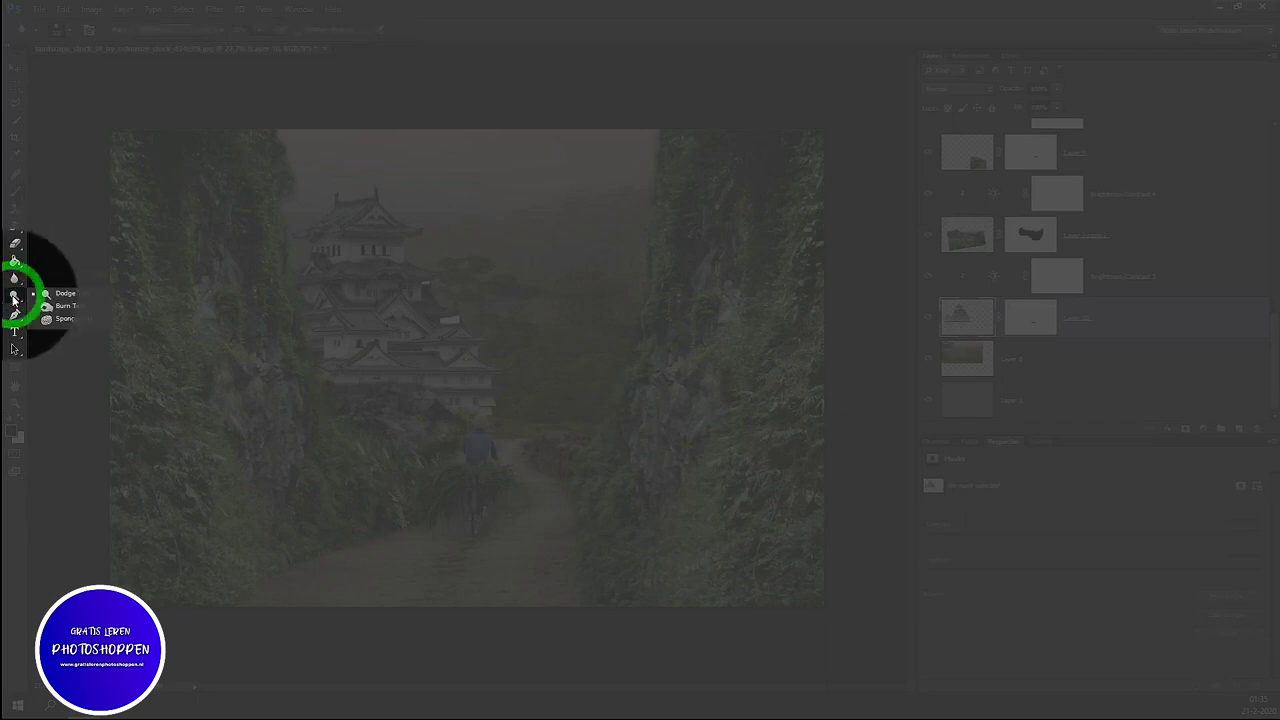
left_click(78, 311)
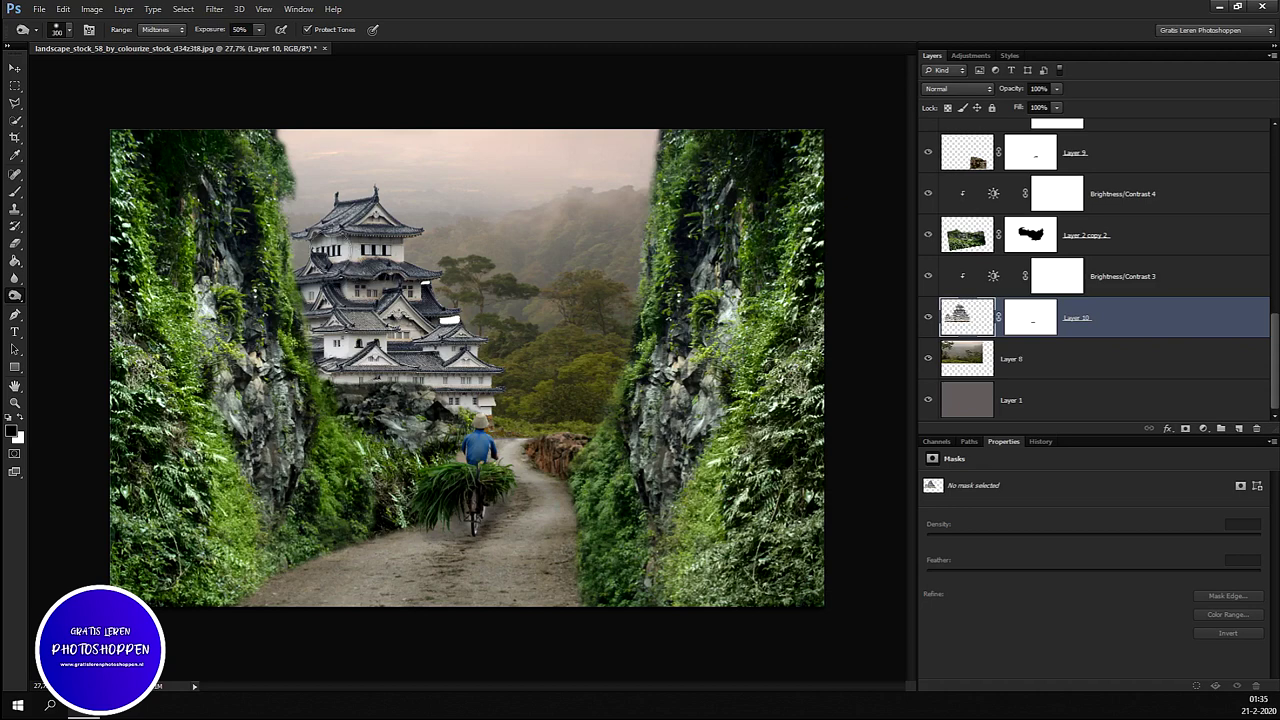
left_click_drag(340, 340, 331, 300)
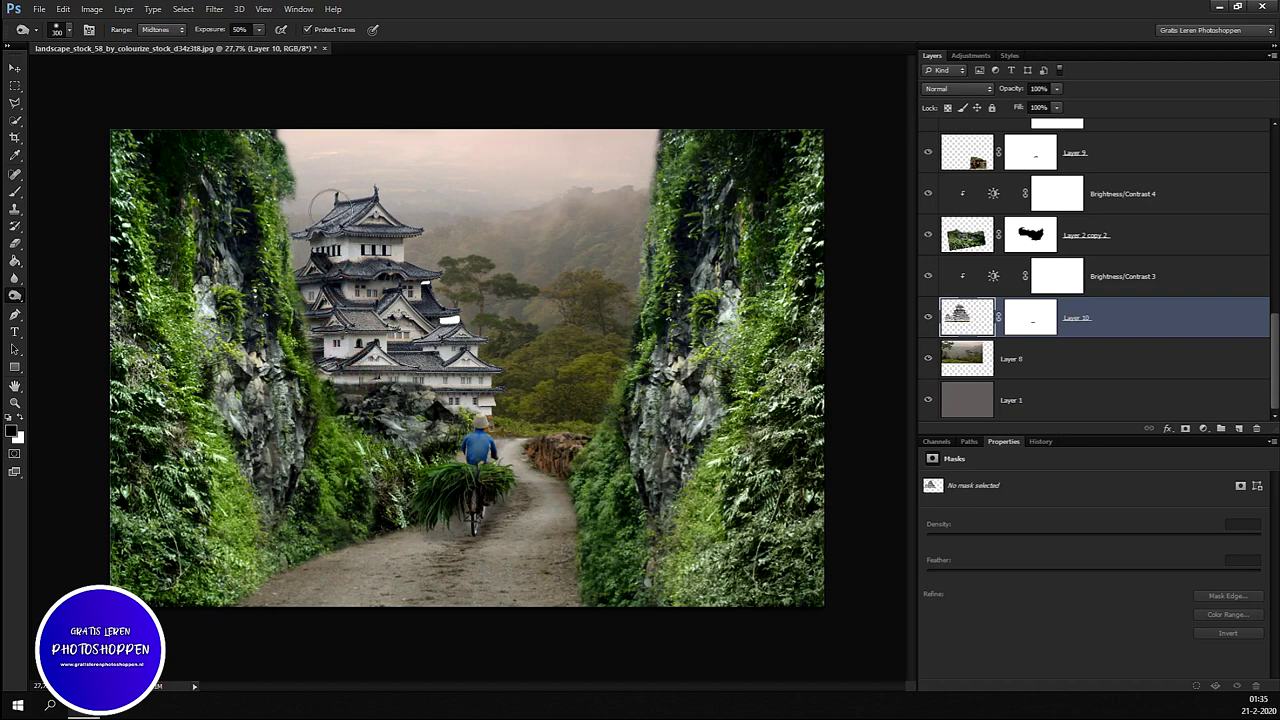
left_click(324, 236)
left_click_drag(336, 255, 343, 391)
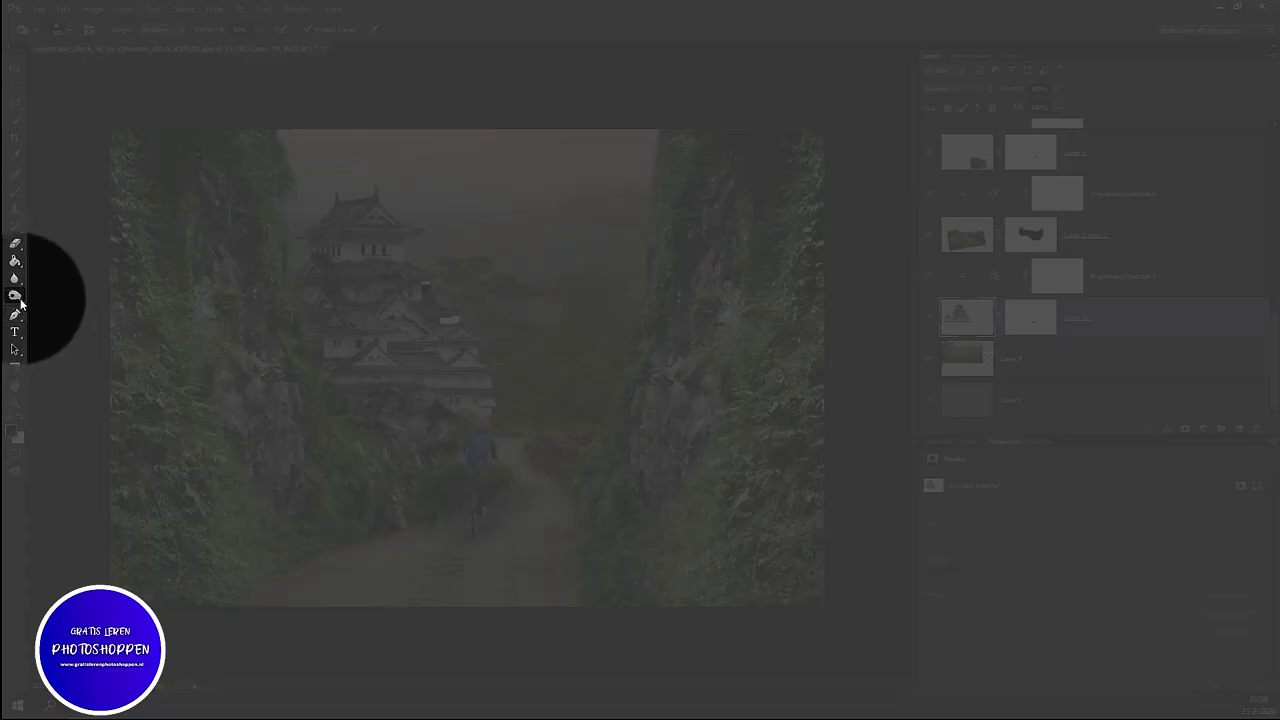
Step: Dodge the castle's upper storey and lower right part to brighten them
right_click(15, 296)
left_click(66, 296)
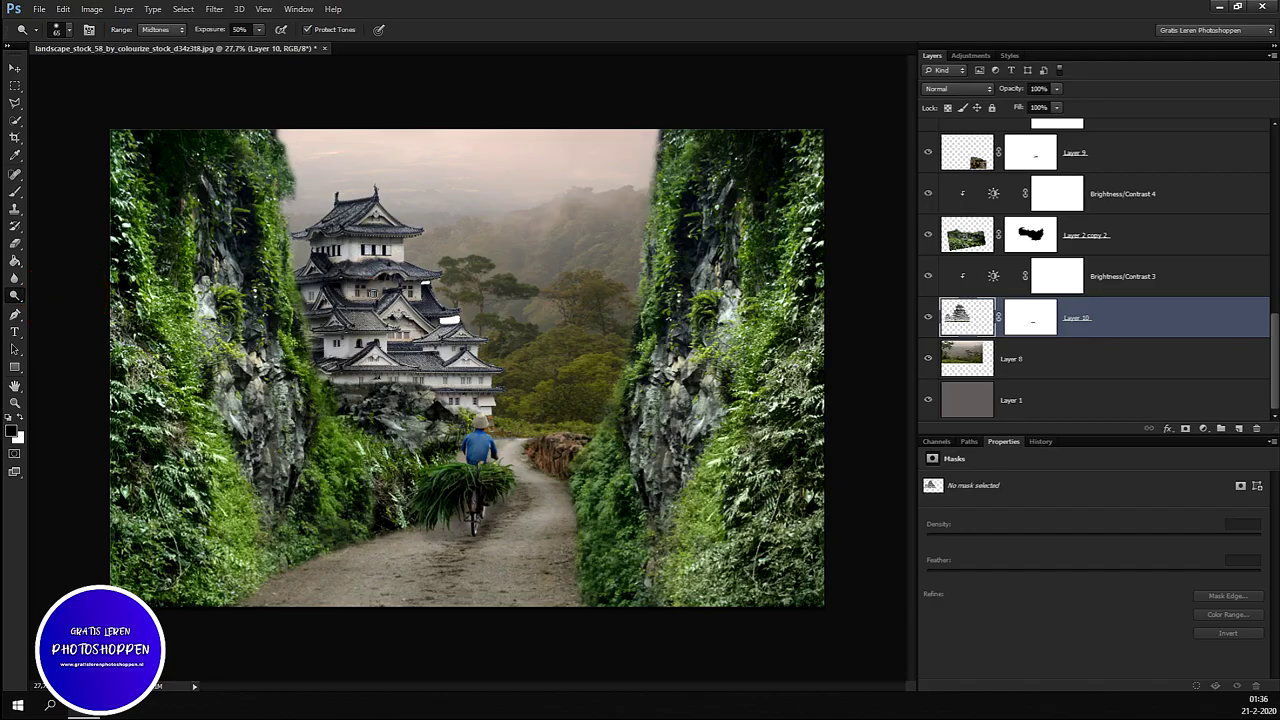
left_click_drag(372, 300, 366, 326)
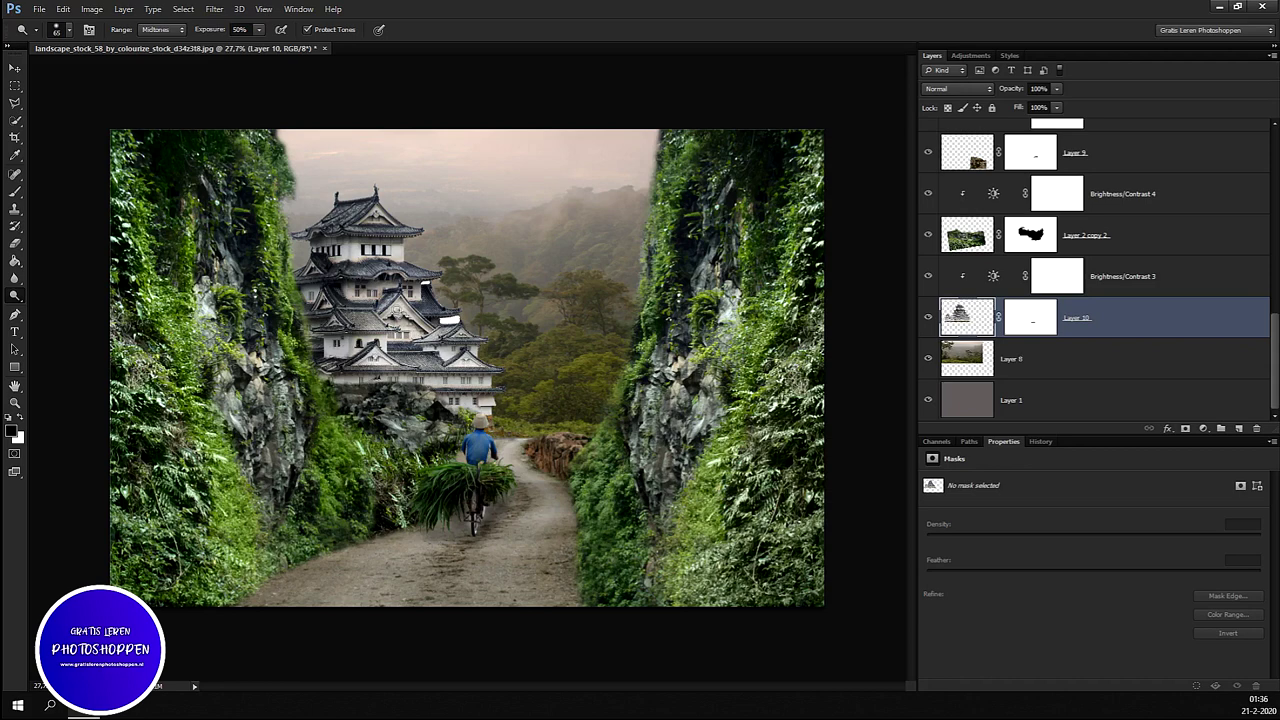
left_click_drag(350, 225, 405, 255)
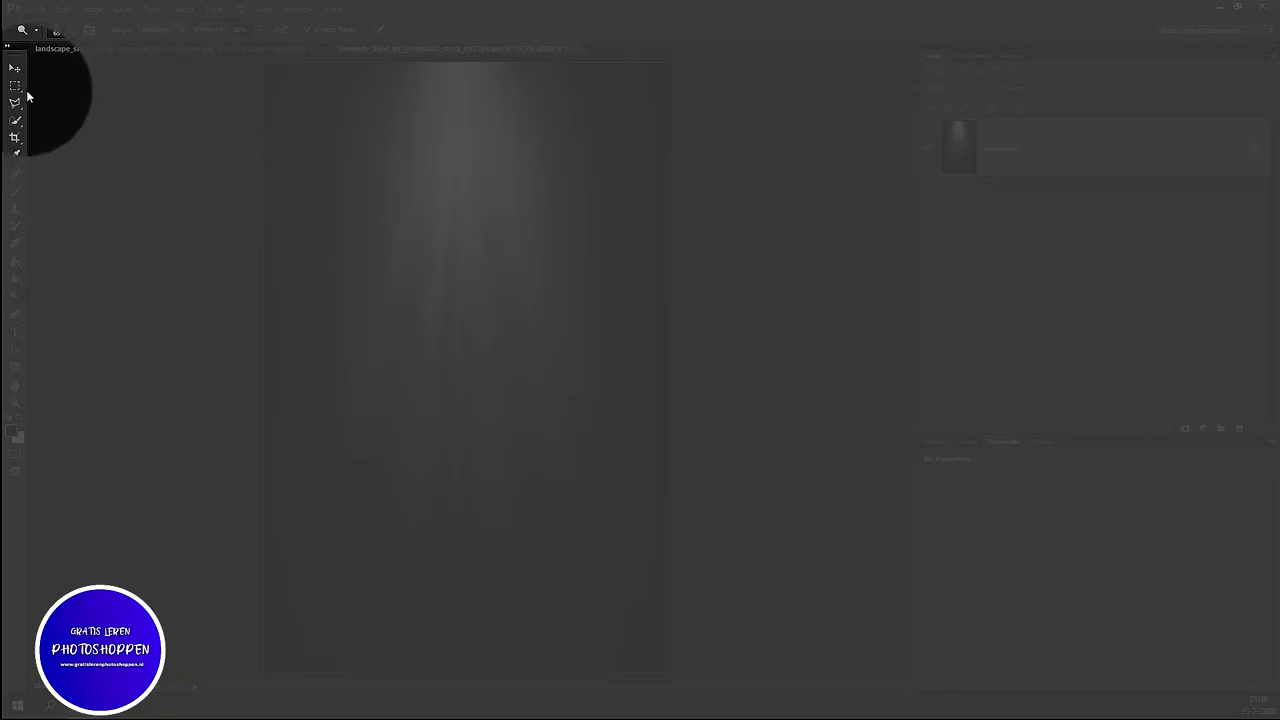
Step: Cut the whole light rays image and close its document without saving
left_click(15, 85)
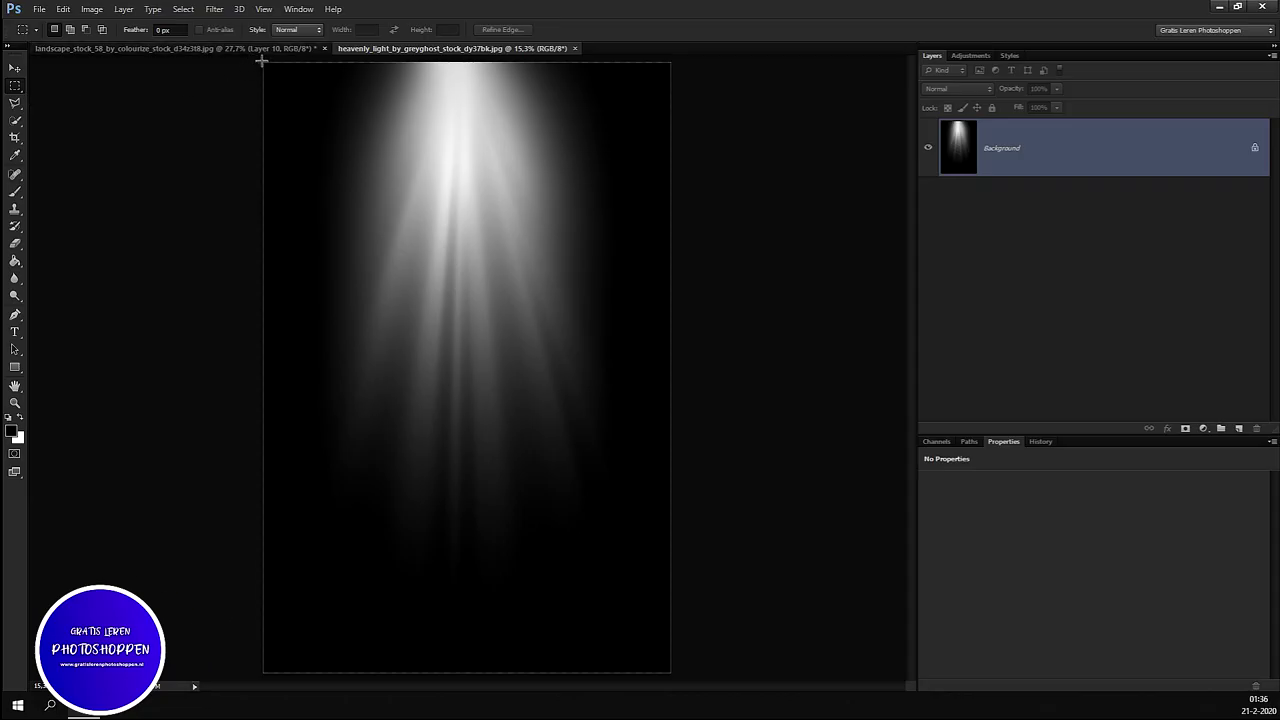
left_click_drag(267, 72, 672, 674)
key("ctrl+BackSpace")
left_click(581, 49)
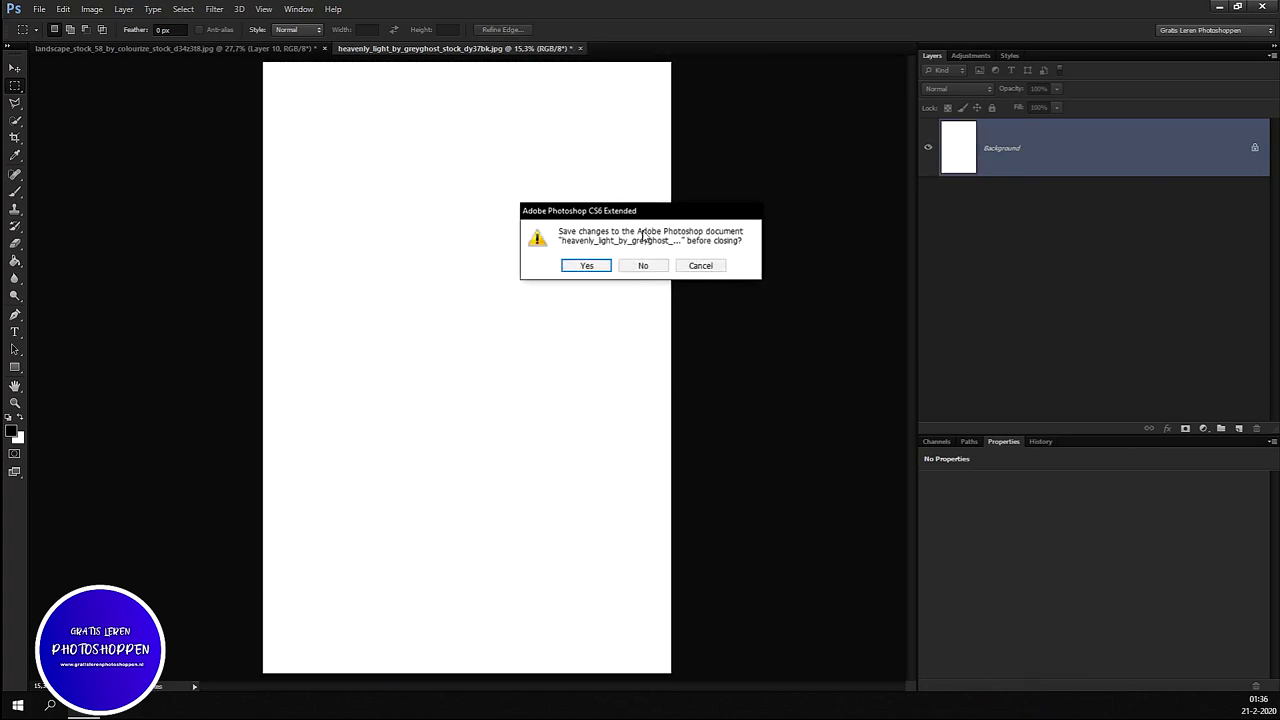
left_click(643, 263)
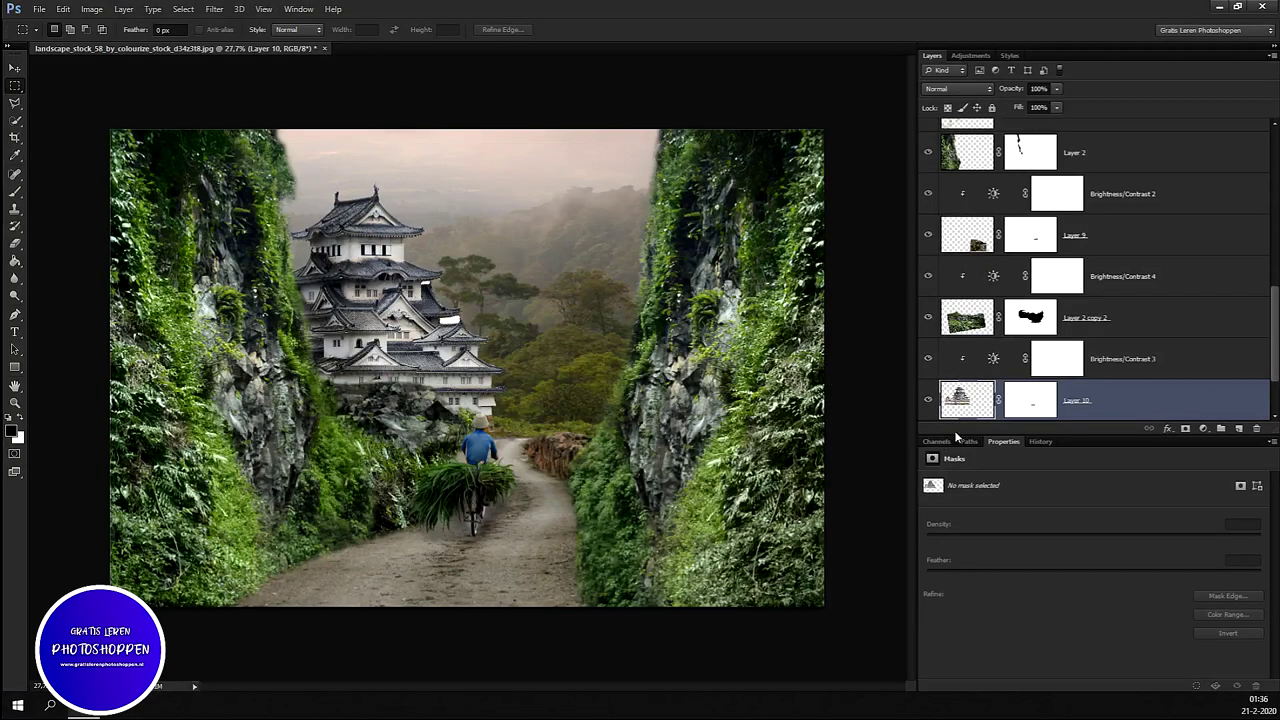
Step: Paste the light rays as Layer 13 above Brightness/Contrast 1
scroll(1043, 373, "up", 2)
scroll(1047, 351, "down", 1)
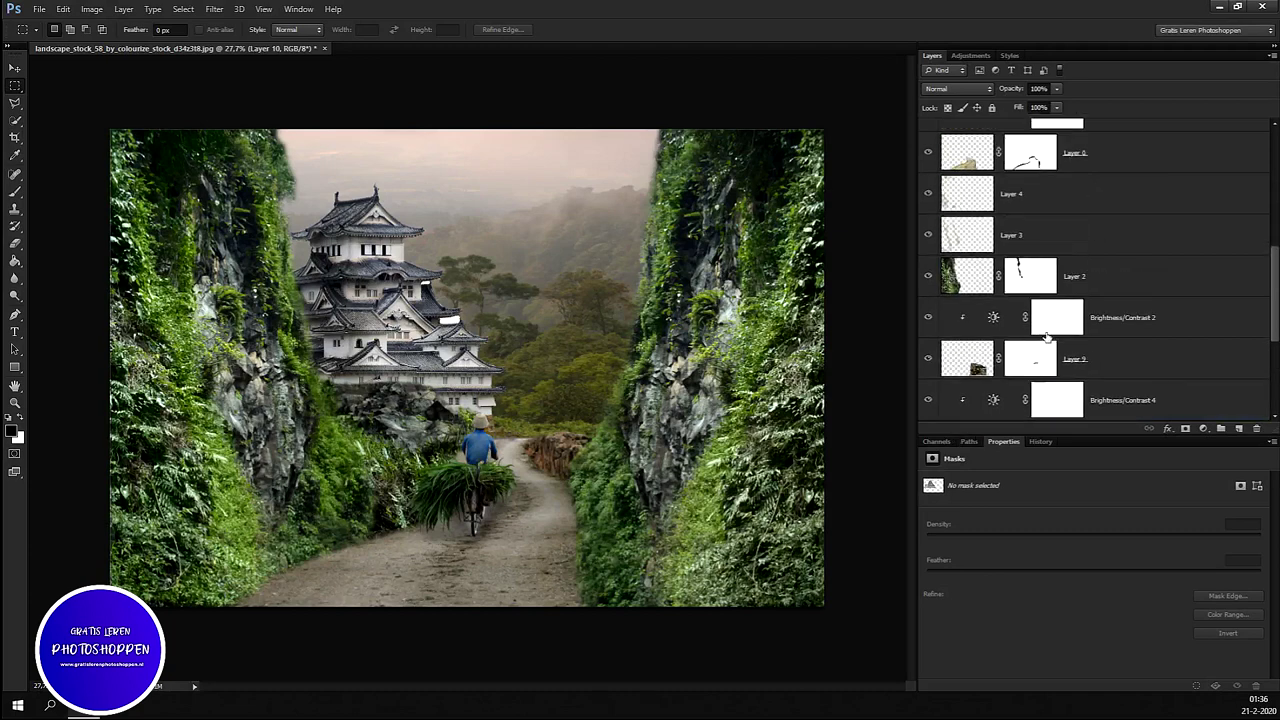
scroll(1048, 348, "down", 2)
scroll(1051, 344, "down", 1)
scroll(1051, 350, "up", 1)
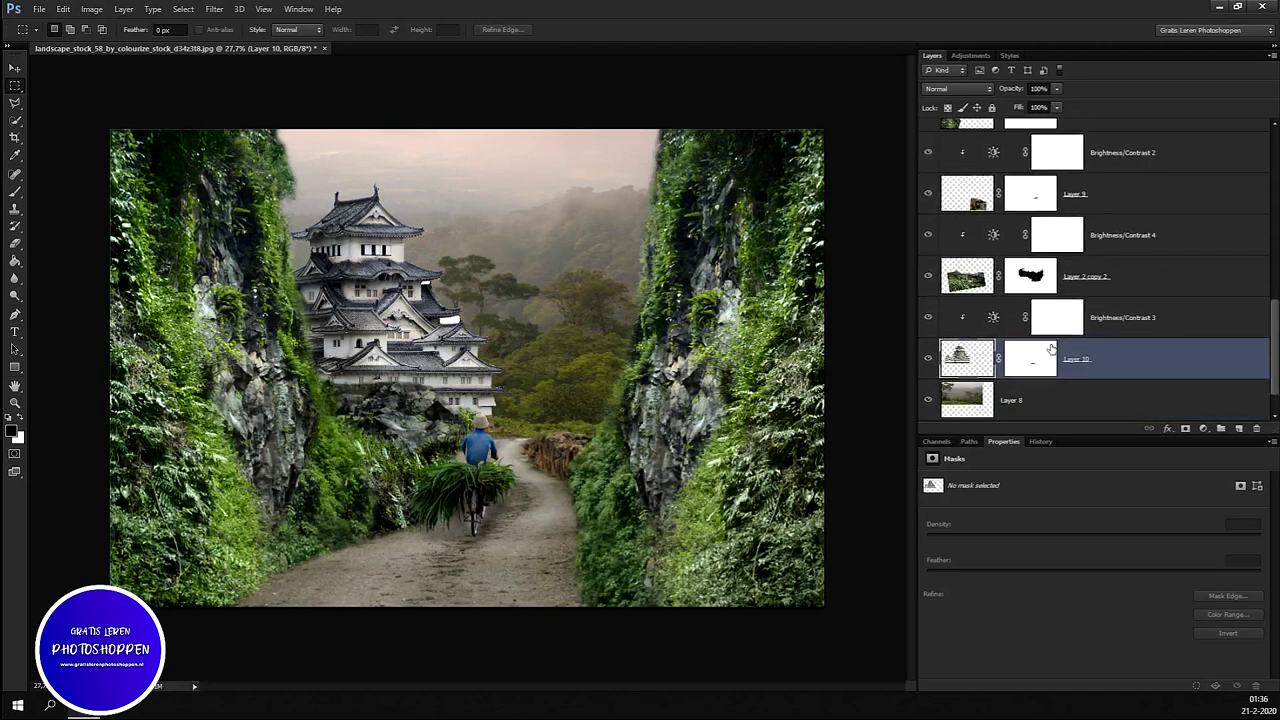
scroll(1052, 348, "up", 1)
scroll(1053, 347, "up", 1)
scroll(1055, 345, "up", 1)
scroll(1055, 345, "up", 2)
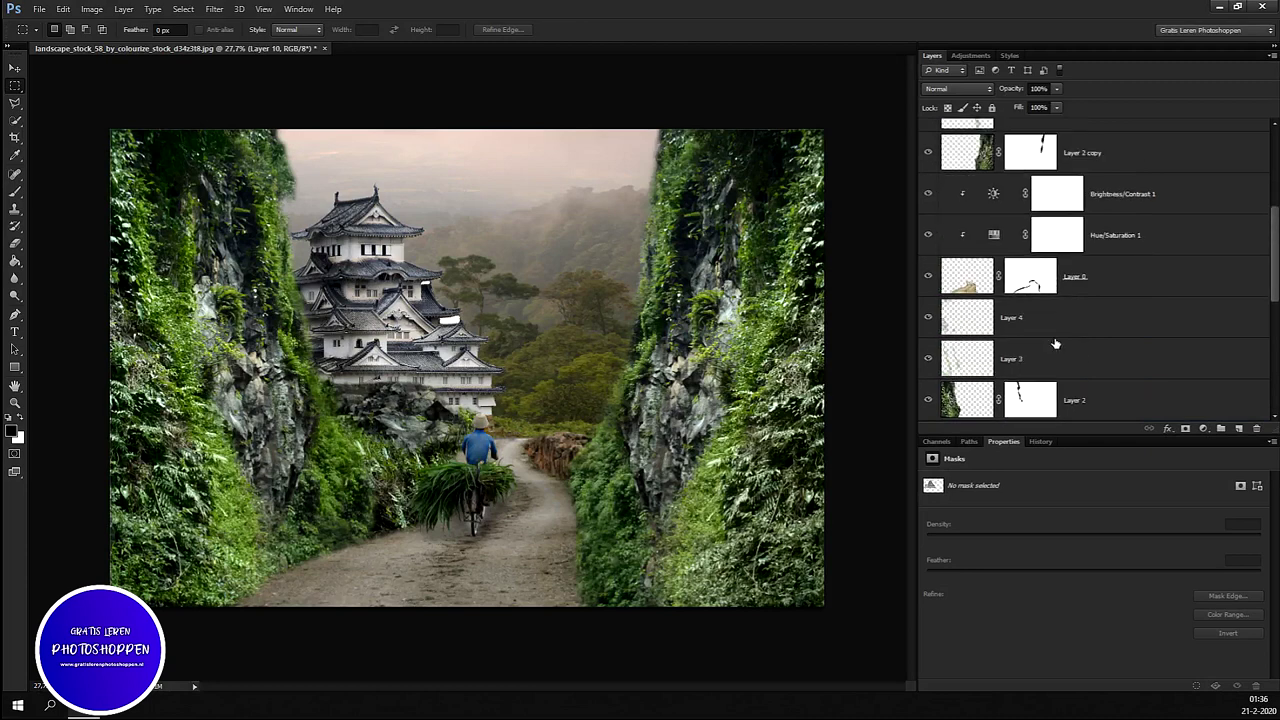
scroll(1055, 345, "up", 2)
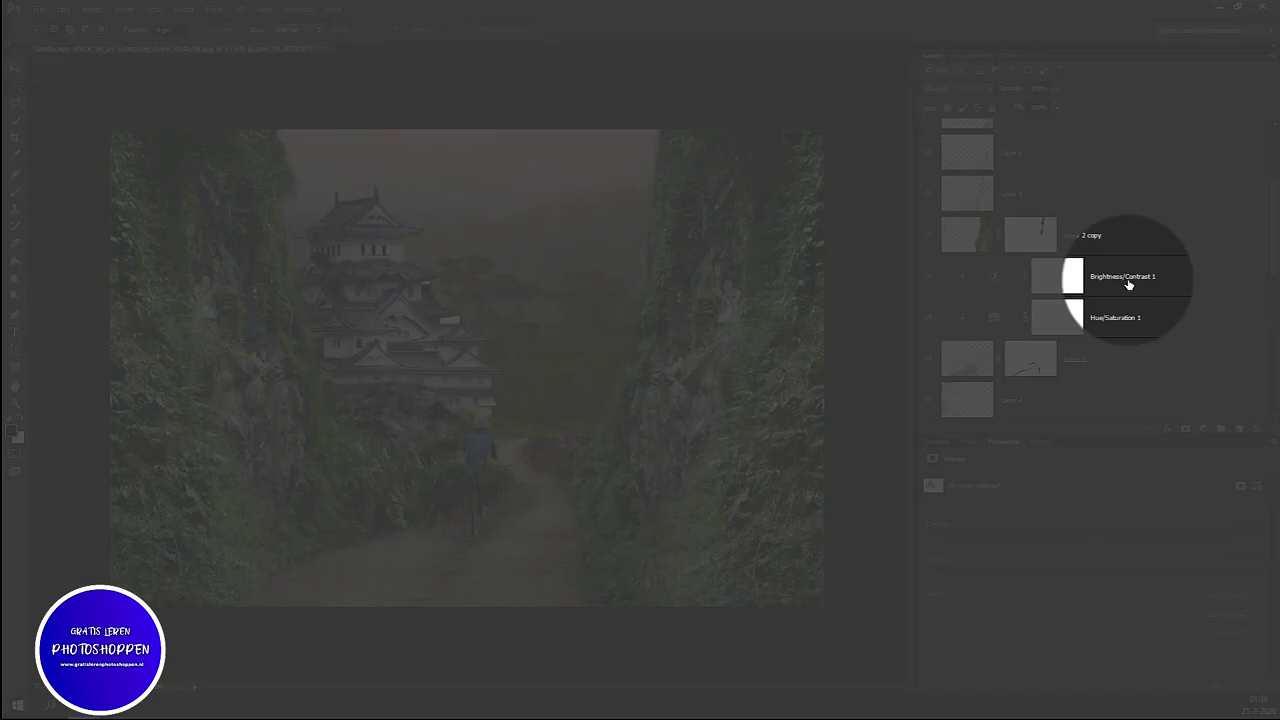
left_click(1127, 285)
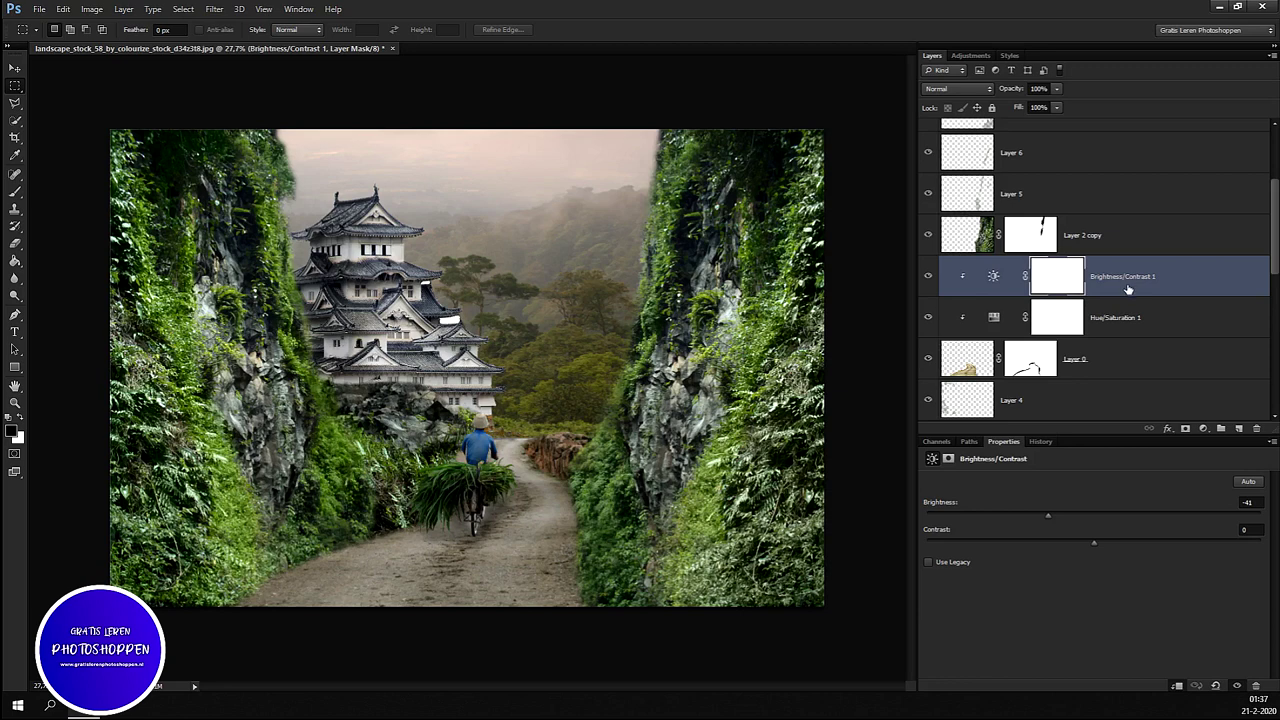
key("ctrl+v")
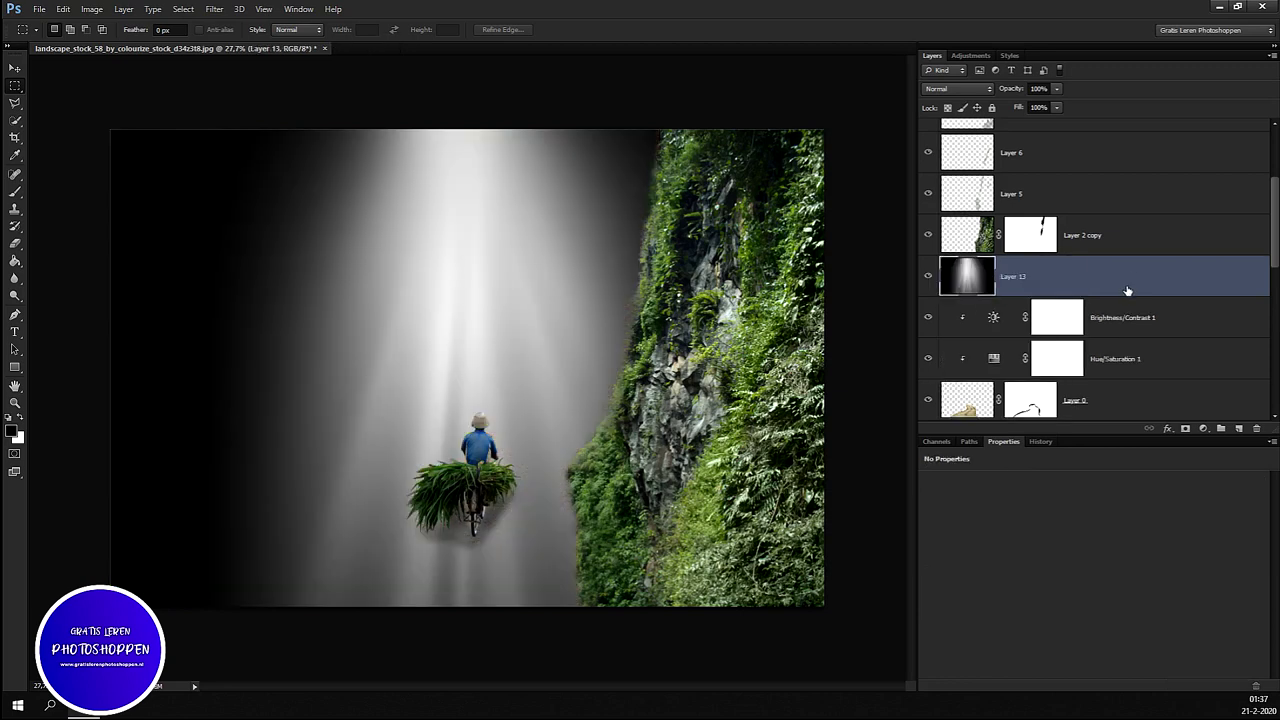
Step: Scale down the light rays and rotate them about 90° sideways
key("ctrl+t")
left_click_drag(108, 130, 379, 534)
left_click_drag(640, 594, 594, 174)
mouse_move(803, 463)
left_mouse_down()
mouse_move(500, 190)
mouse_move(650, 225)
left_mouse_up()
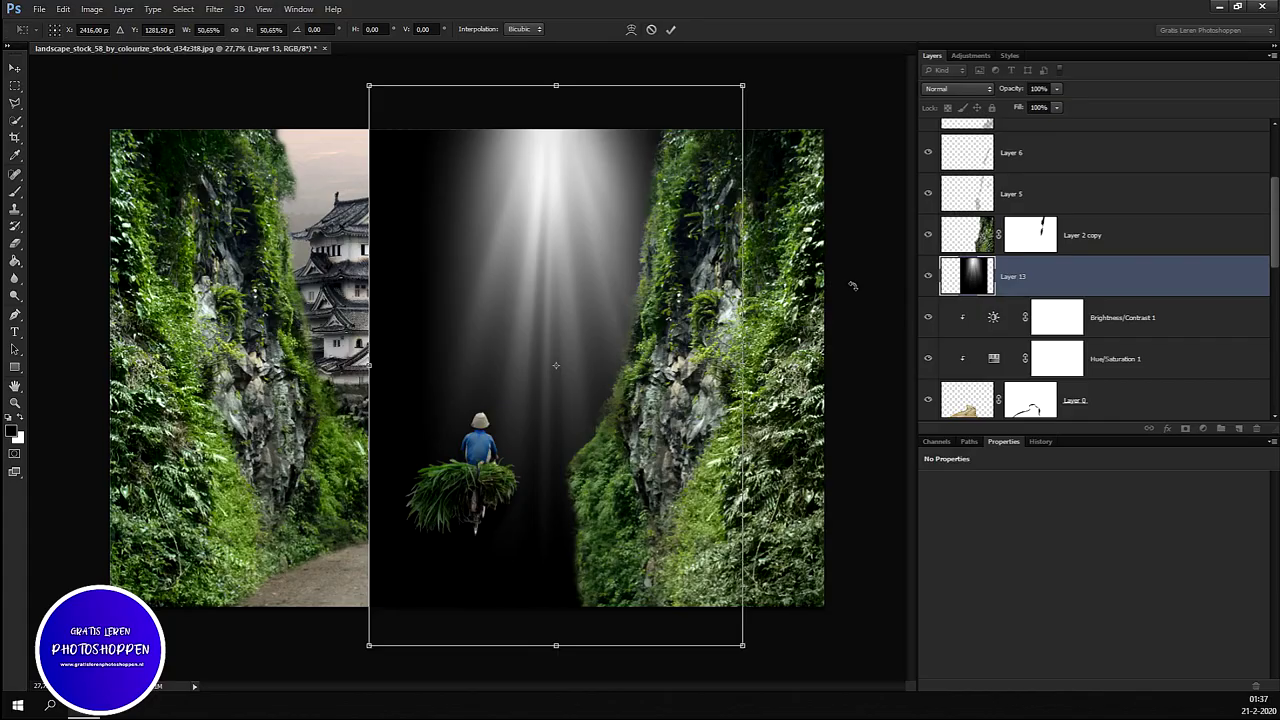
left_click_drag(852, 286, 587, 571)
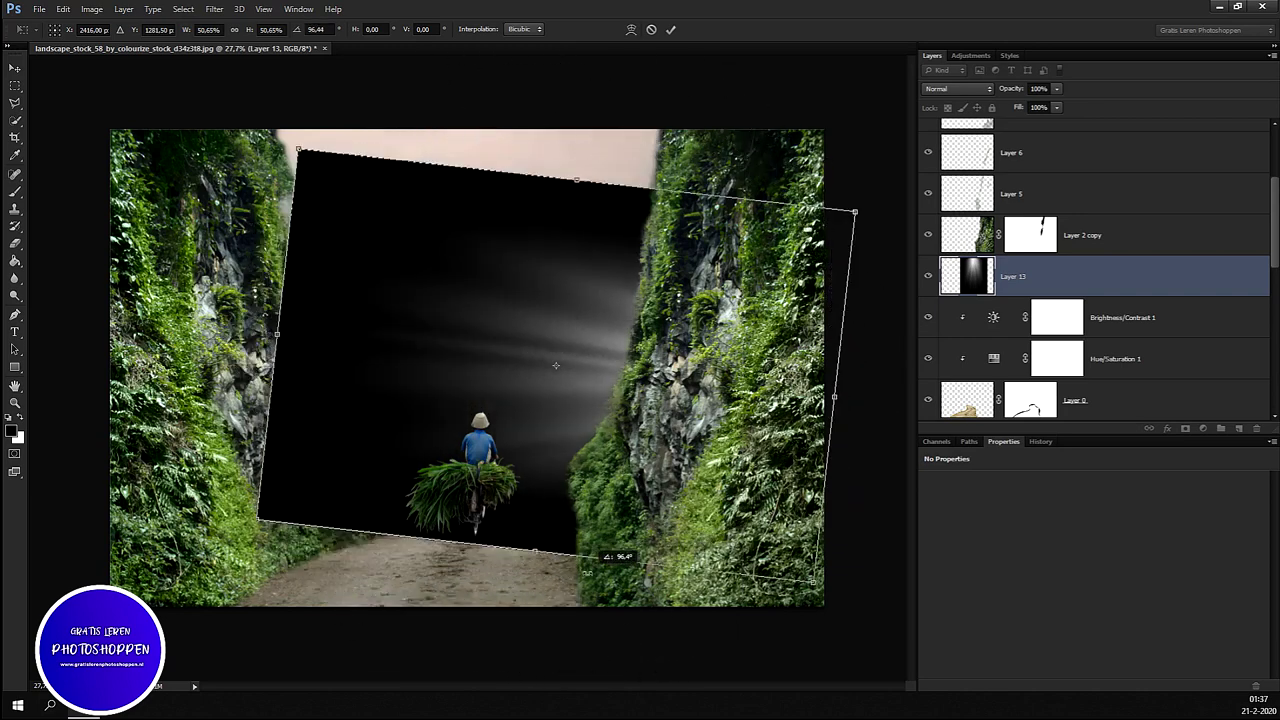
mouse_move(587, 571)
left_mouse_down()
mouse_move(614, 563)
mouse_move(611, 339)
left_mouse_up()
left_click_drag(867, 357, 866, 363)
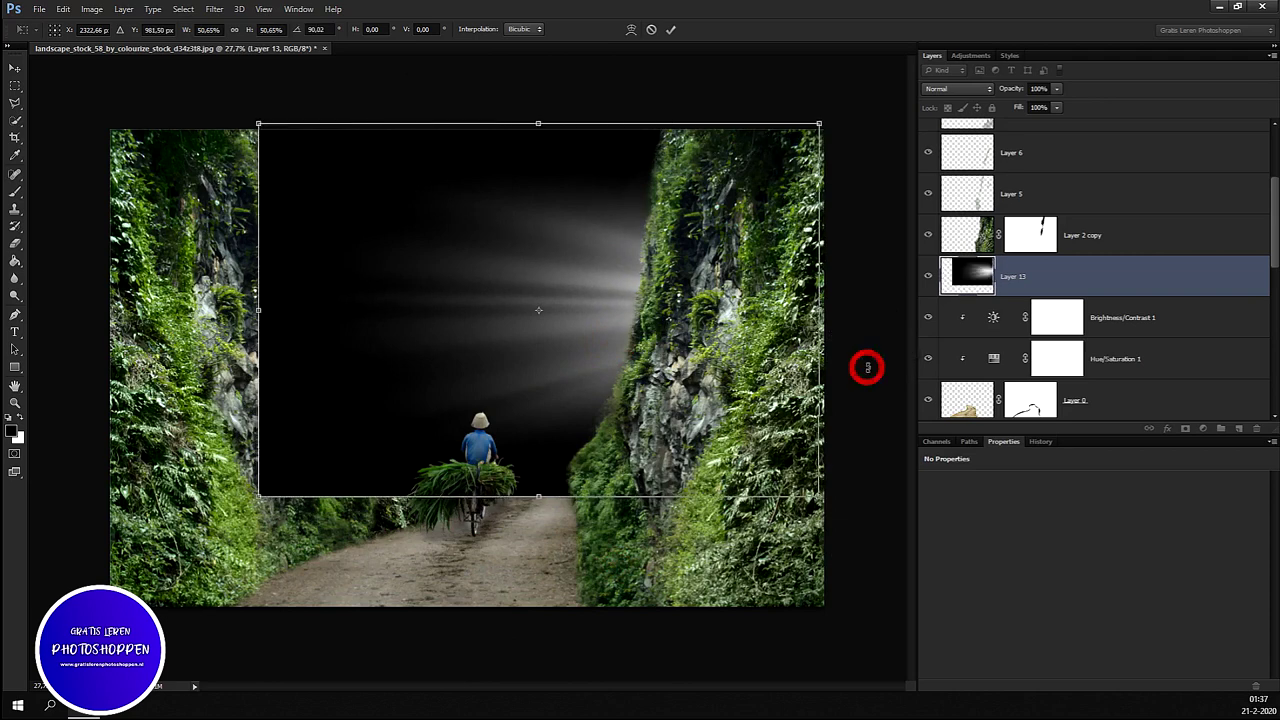
key("Return")
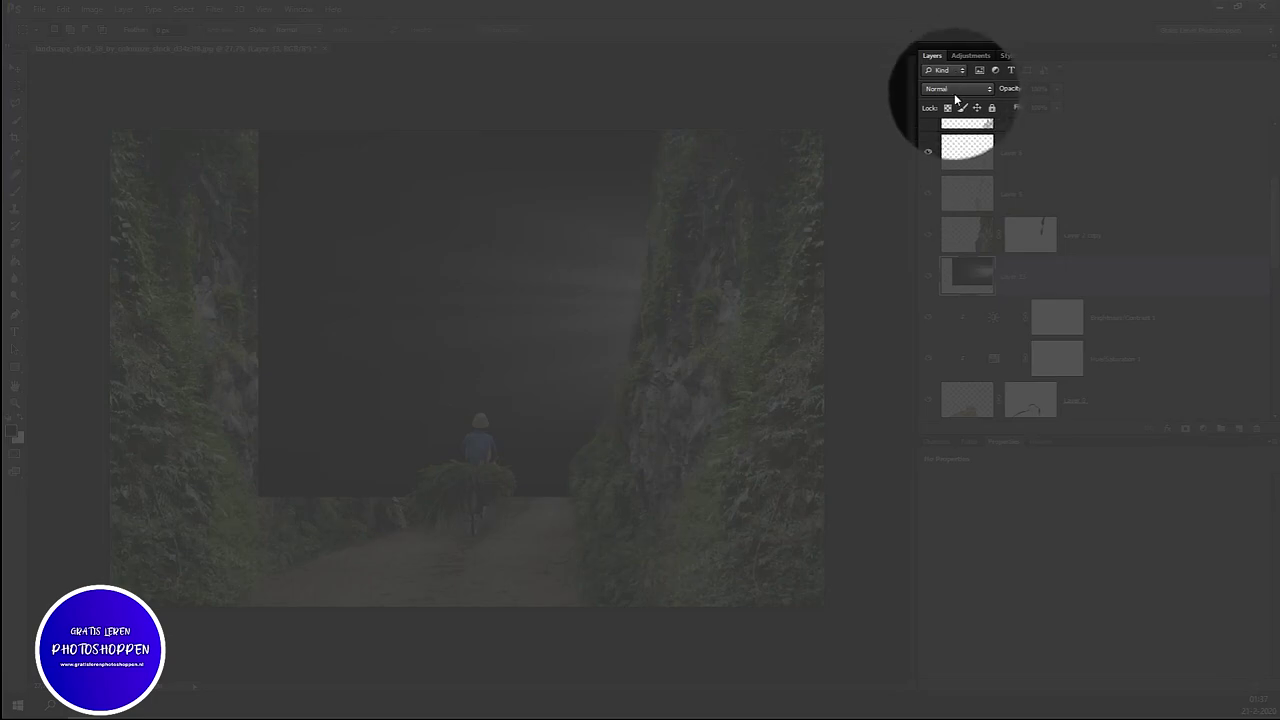
Step: Set Layer 13 to Screen blend mode and move the glow behind the castle
left_click(955, 92)
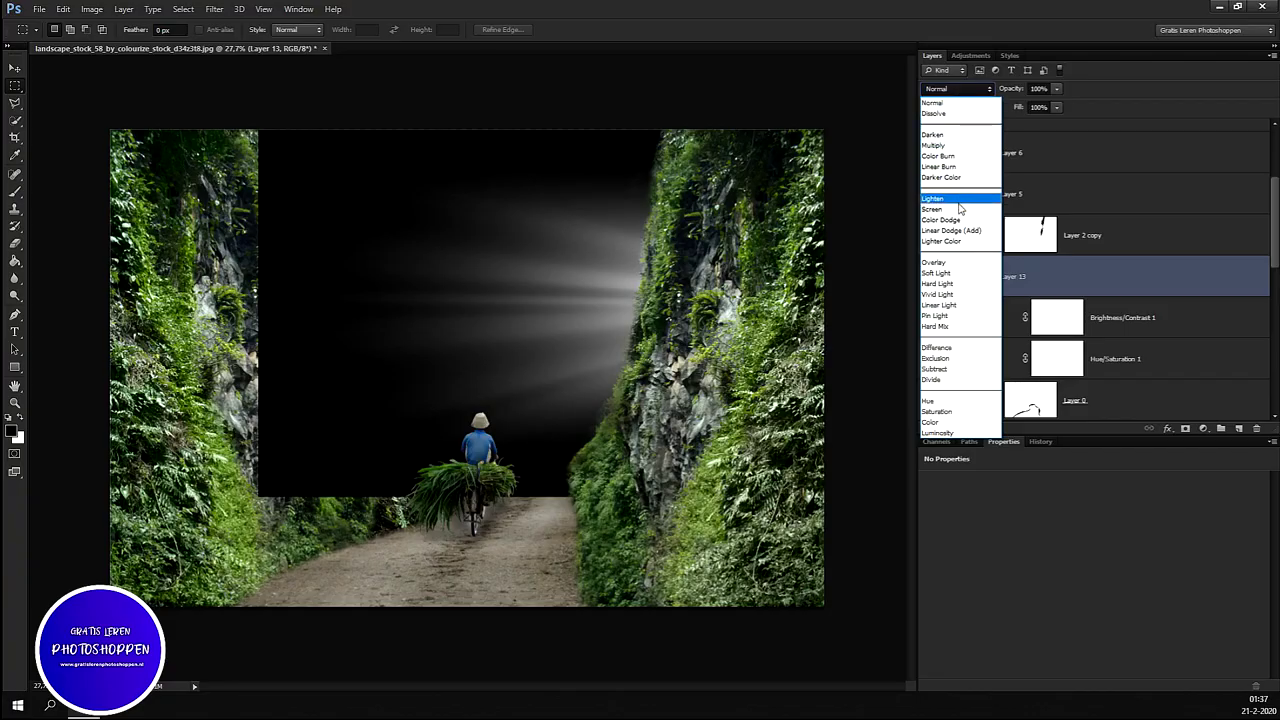
left_click(957, 204)
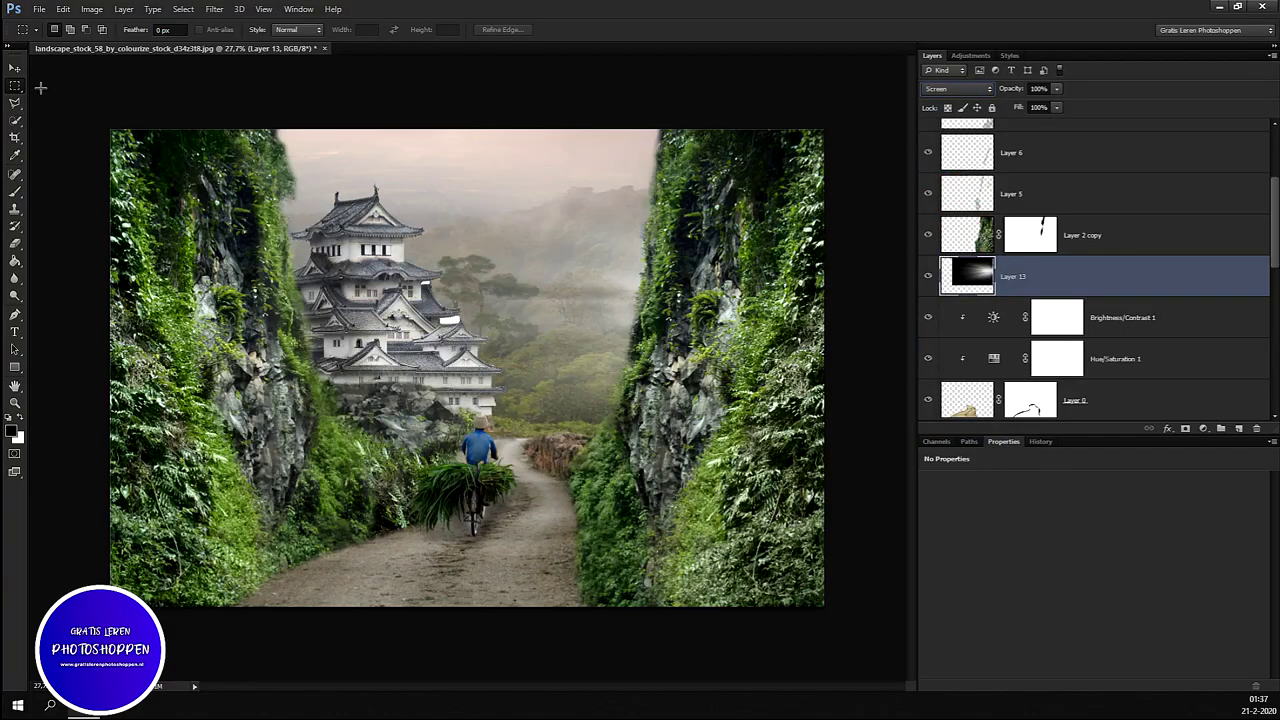
left_click(15, 67)
mouse_move(555, 323)
left_mouse_down()
mouse_move(439, 318)
mouse_move(412, 292)
left_mouse_up()
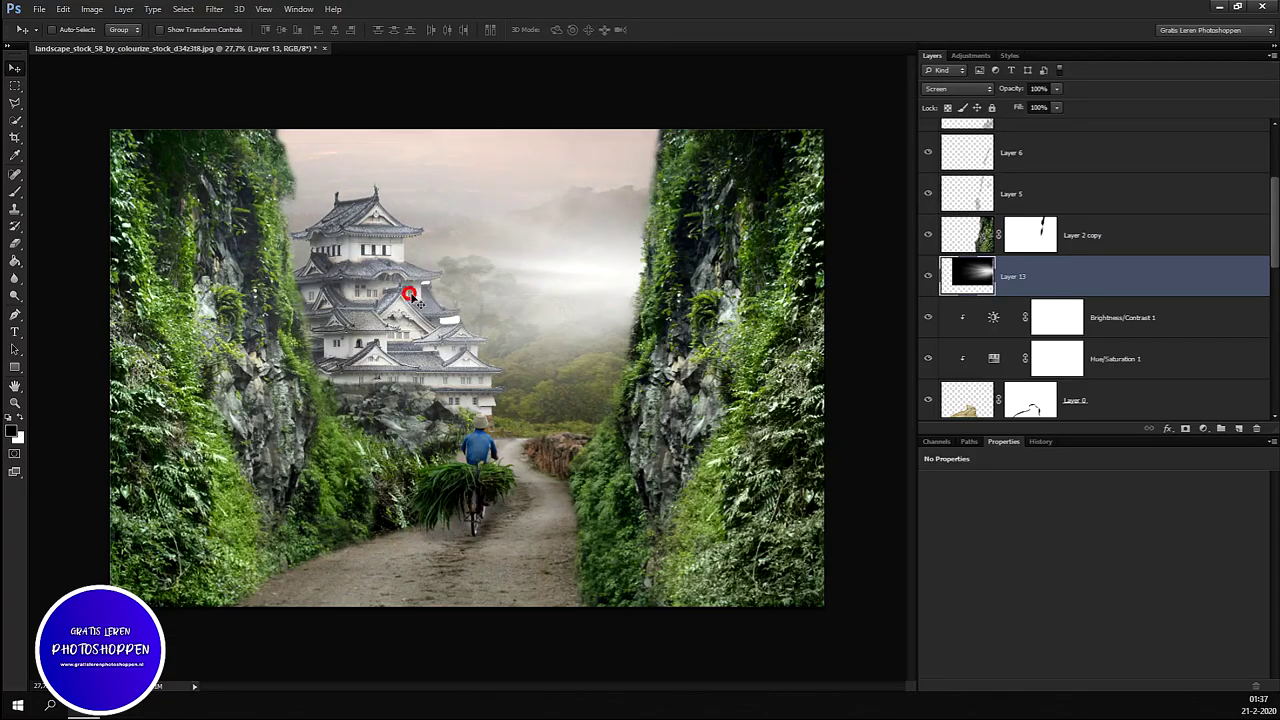
left_click_drag(533, 321, 511, 320)
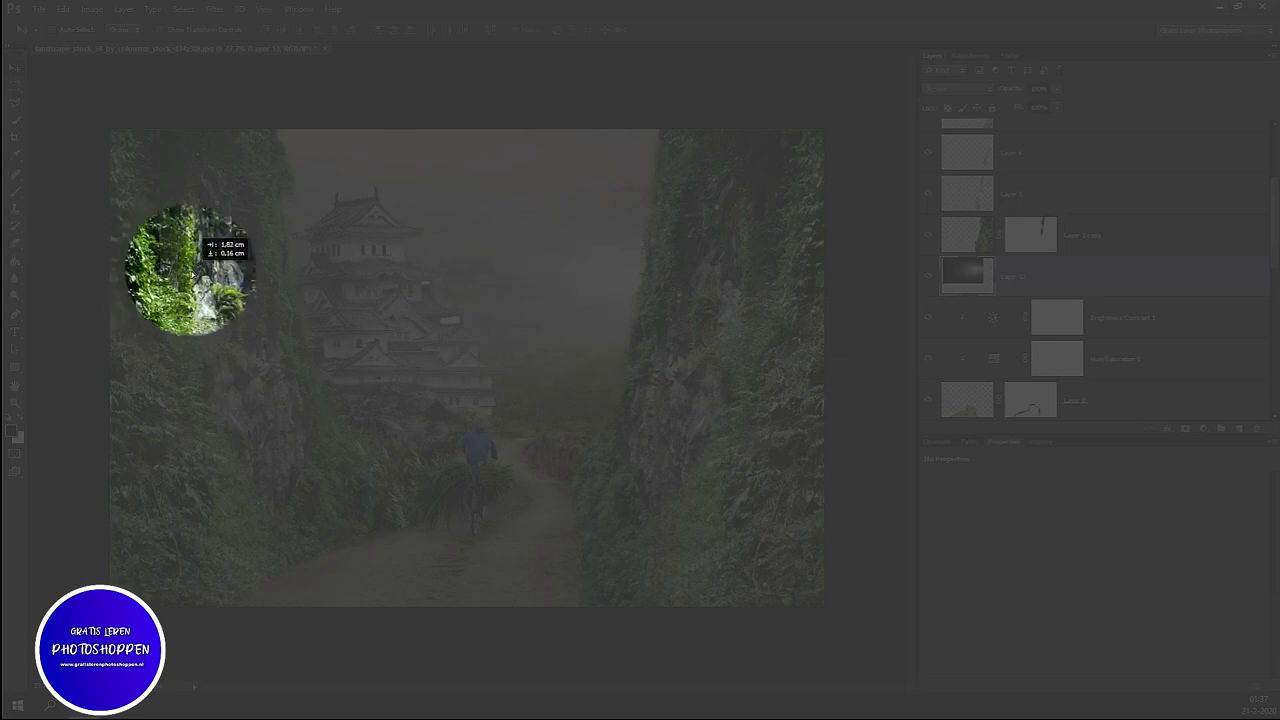
left_click_drag(195, 182, 158, 184)
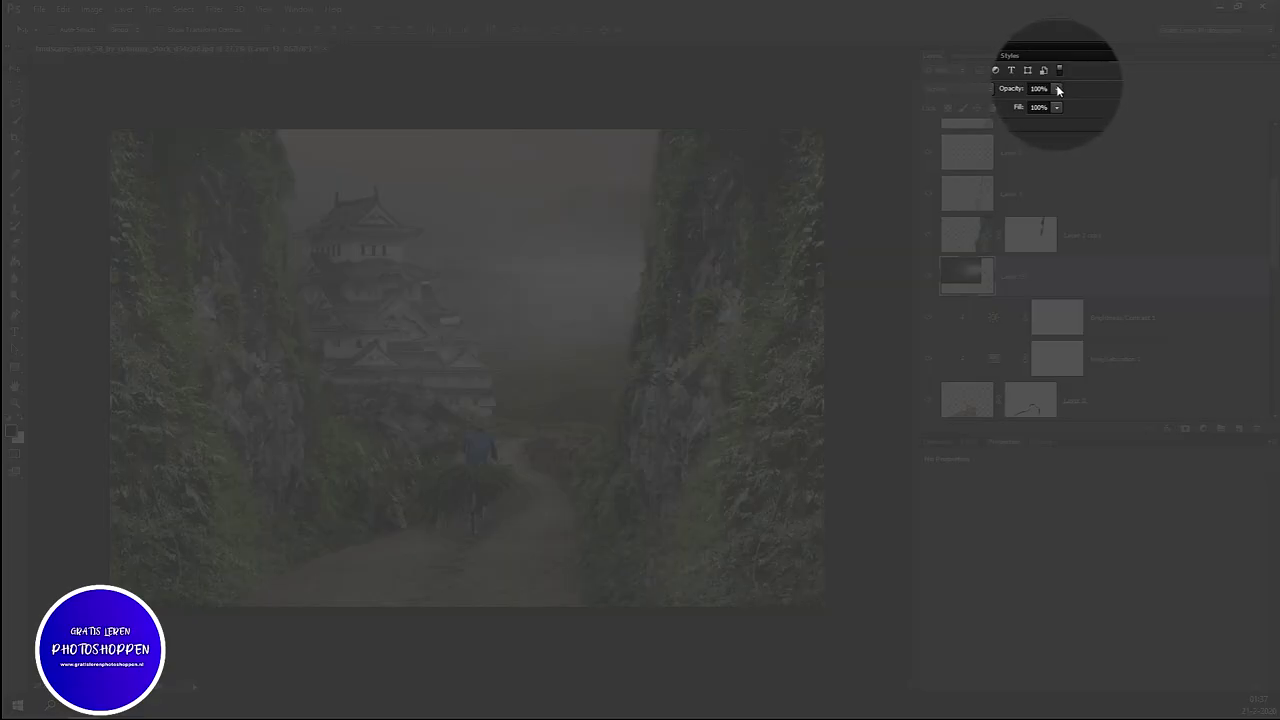
Step: Lower Layer 13's opacity to 71% and toggle its visibility to compare
left_click(1057, 89)
left_click_drag(1046, 112, 1031, 122)
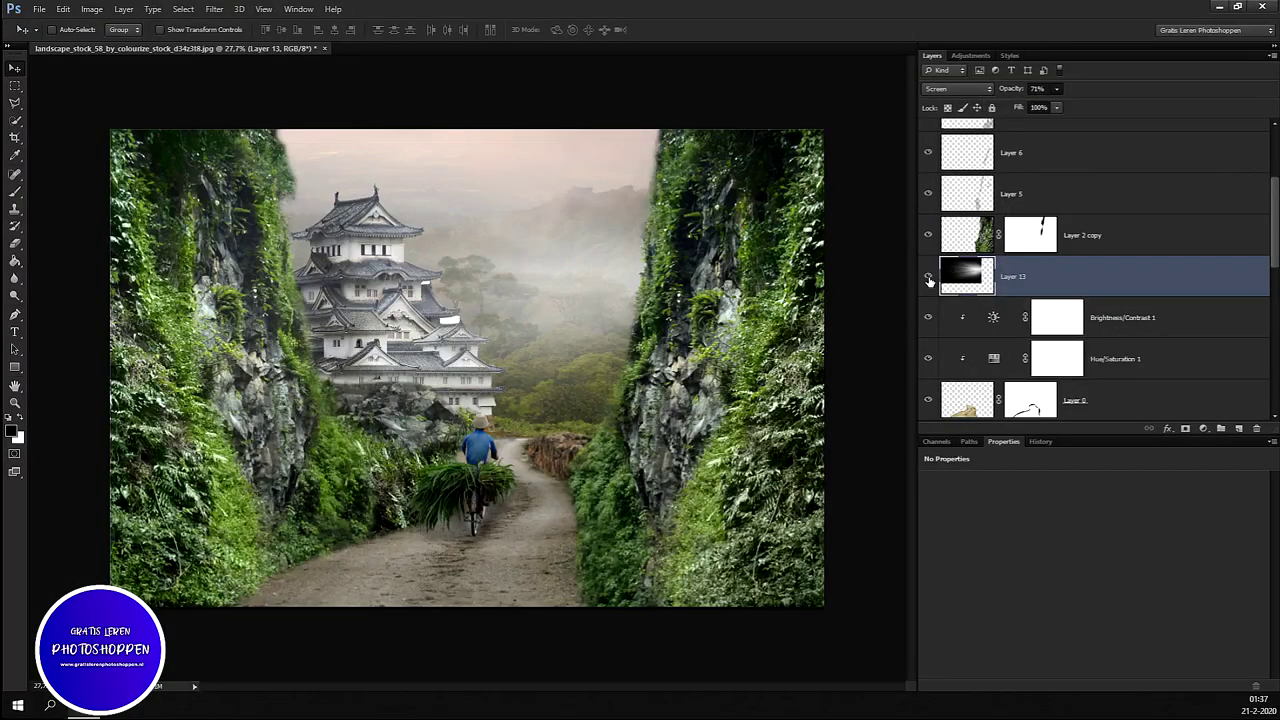
left_click(929, 283)
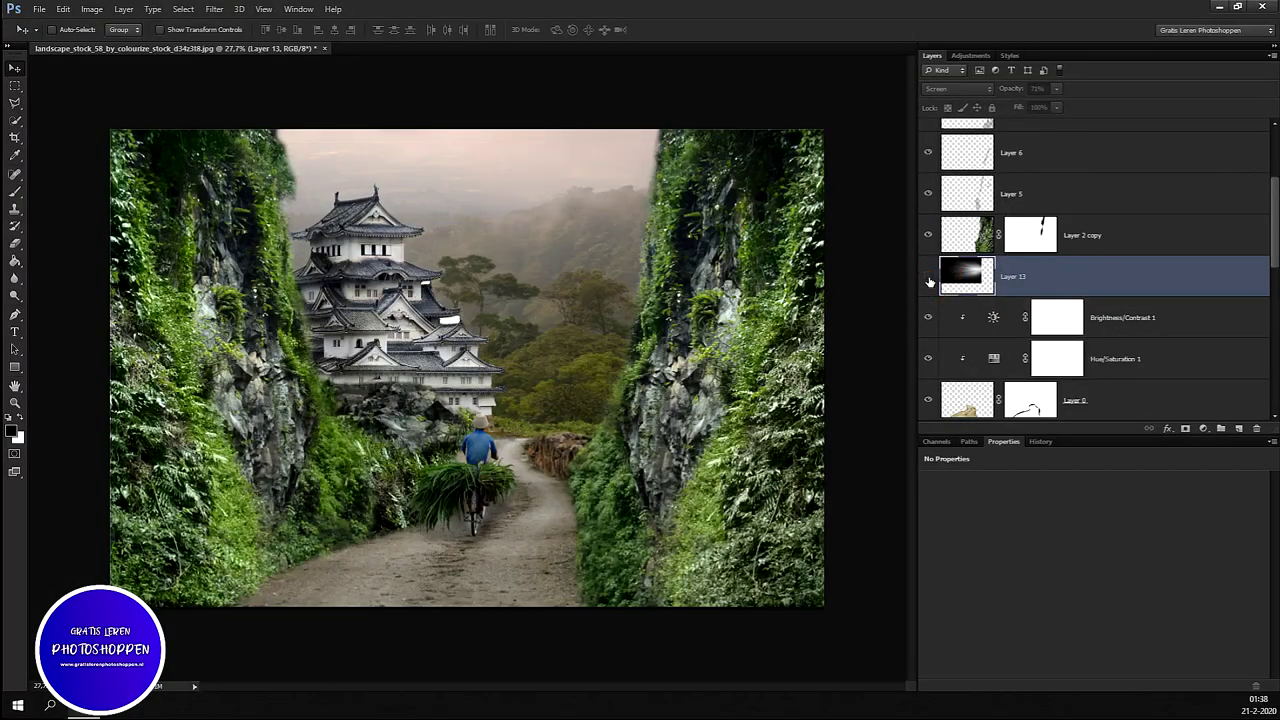
left_click(929, 281)
left_click(929, 282)
left_click(929, 282)
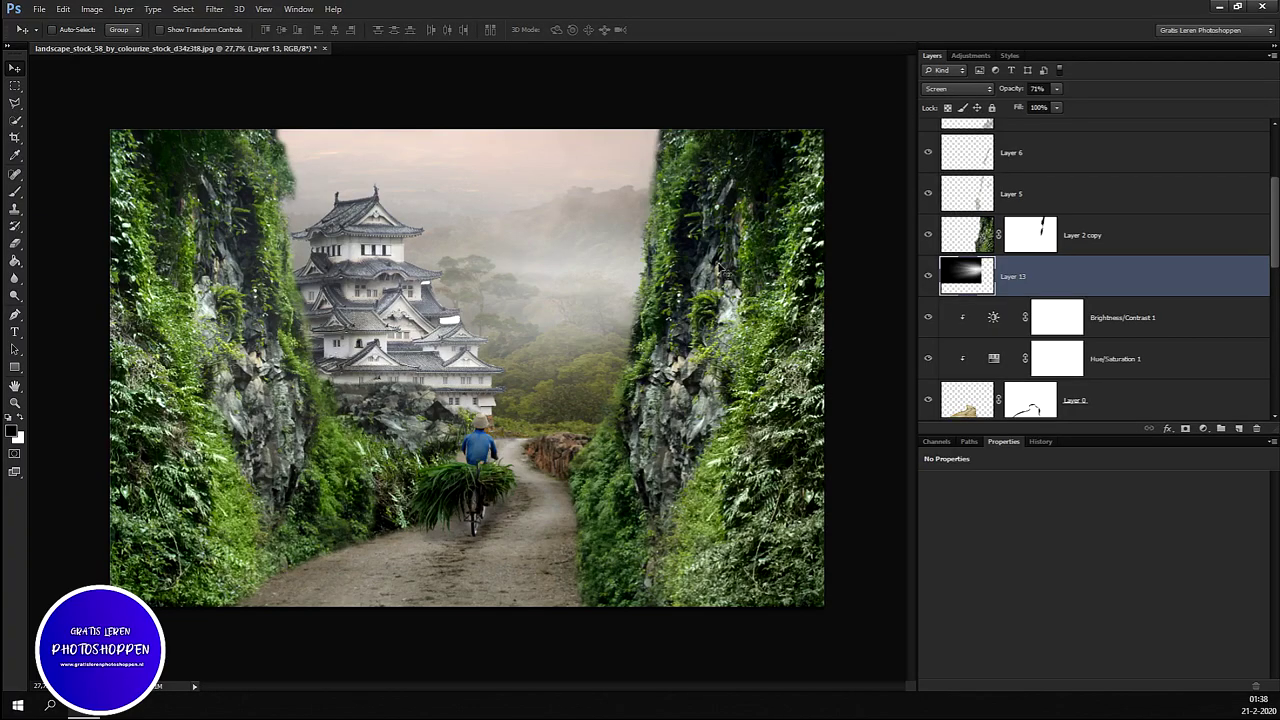
Step: On Layer 10, marquee-select a strip along the castle's left side
scroll(1055, 378, "down", 2)
scroll(1050, 375, "down", 2)
scroll(1042, 371, "up", 2)
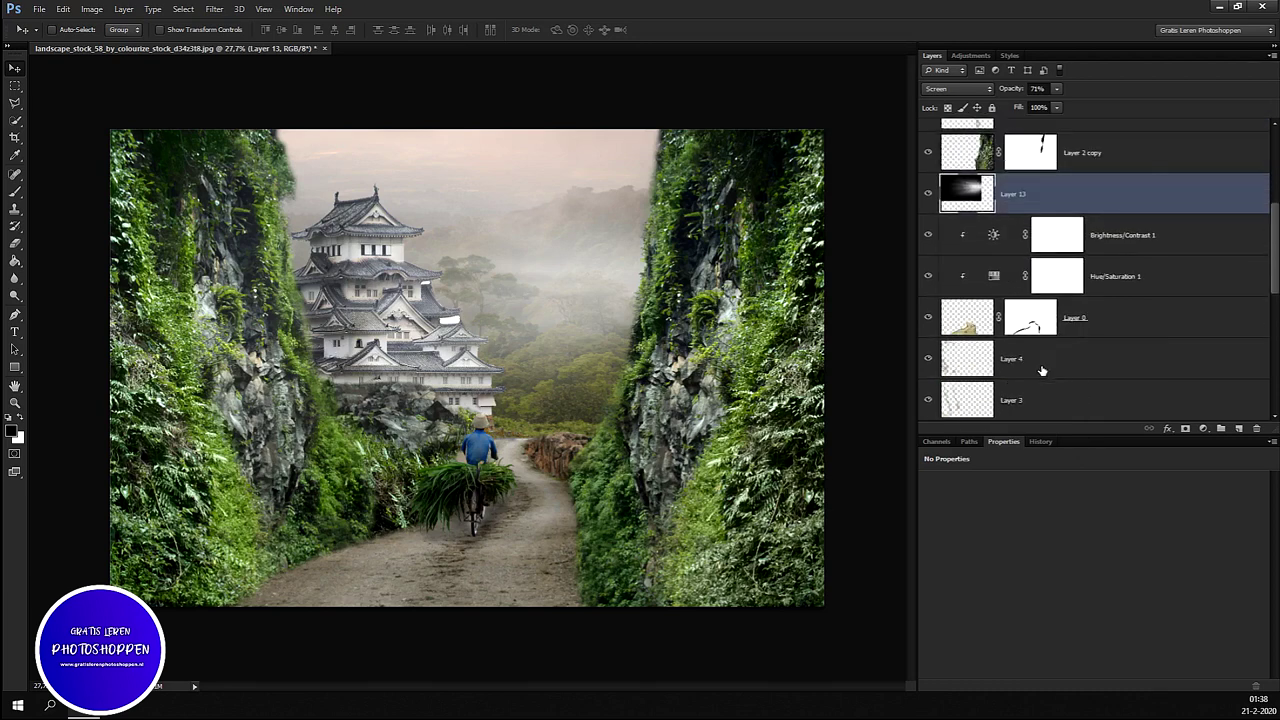
scroll(1042, 371, "up", 1)
scroll(1045, 375, "up", 4)
scroll(1048, 380, "down", 7)
scroll(1052, 385, "down", 1)
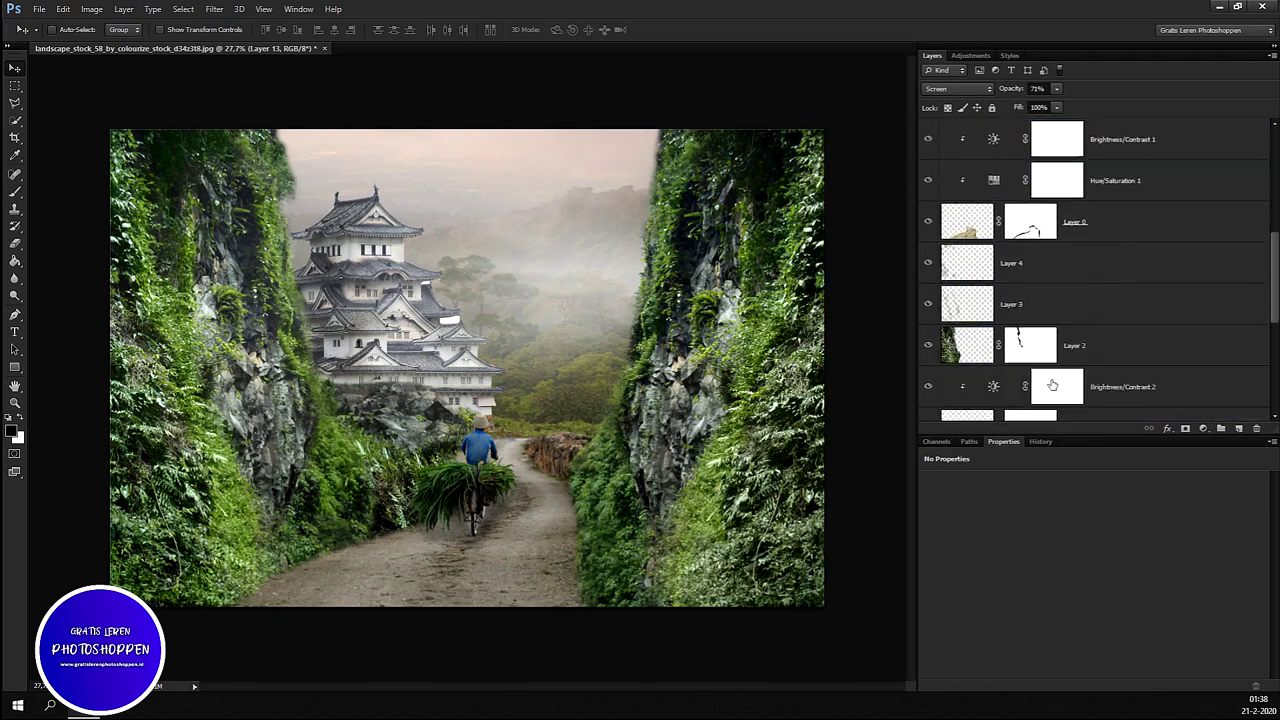
scroll(1052, 385, "down", 2)
scroll(1050, 383, "down", 1)
scroll(1048, 380, "down", 1)
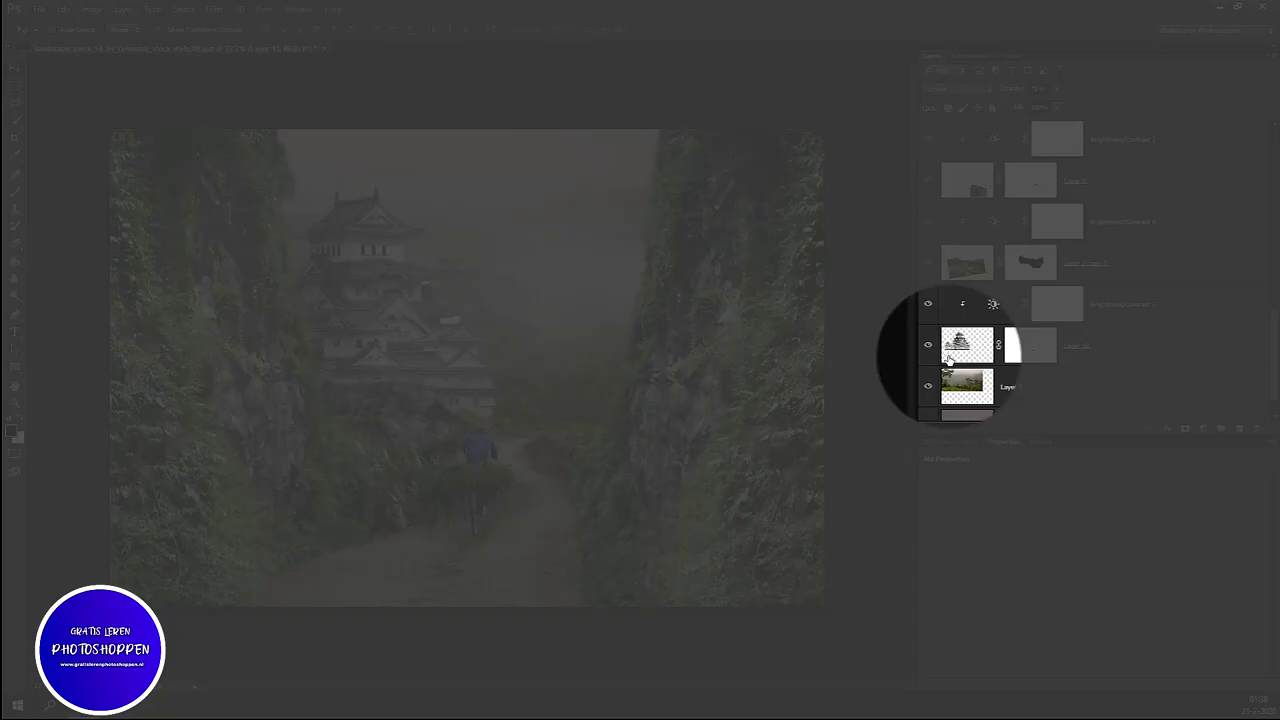
left_click(950, 357)
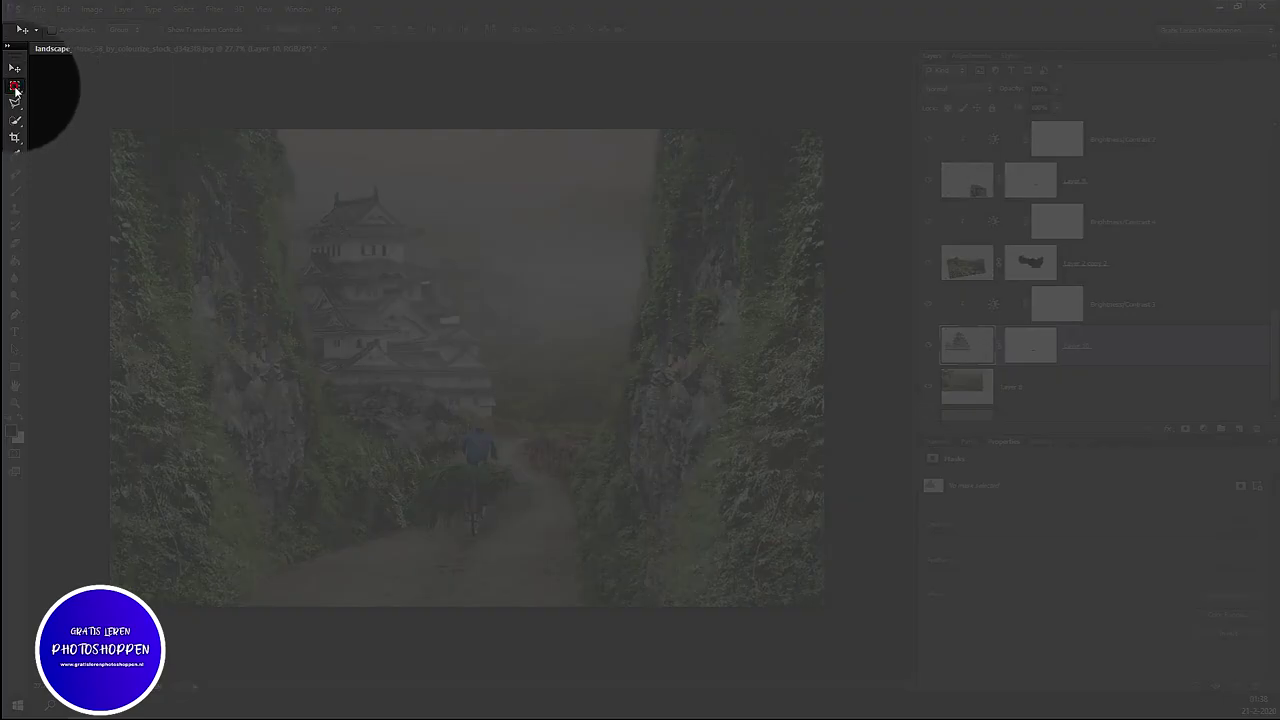
left_click(15, 86)
left_click_drag(289, 160, 346, 423)
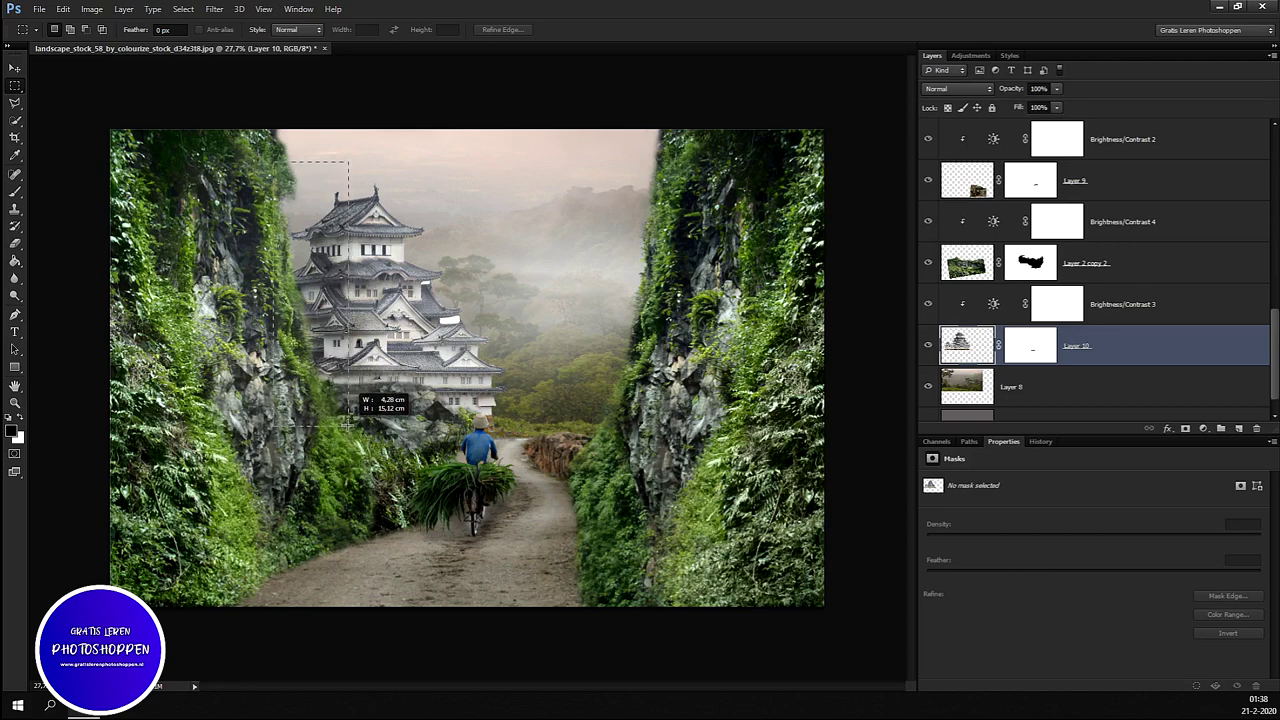
left_click_drag(346, 423, 348, 425)
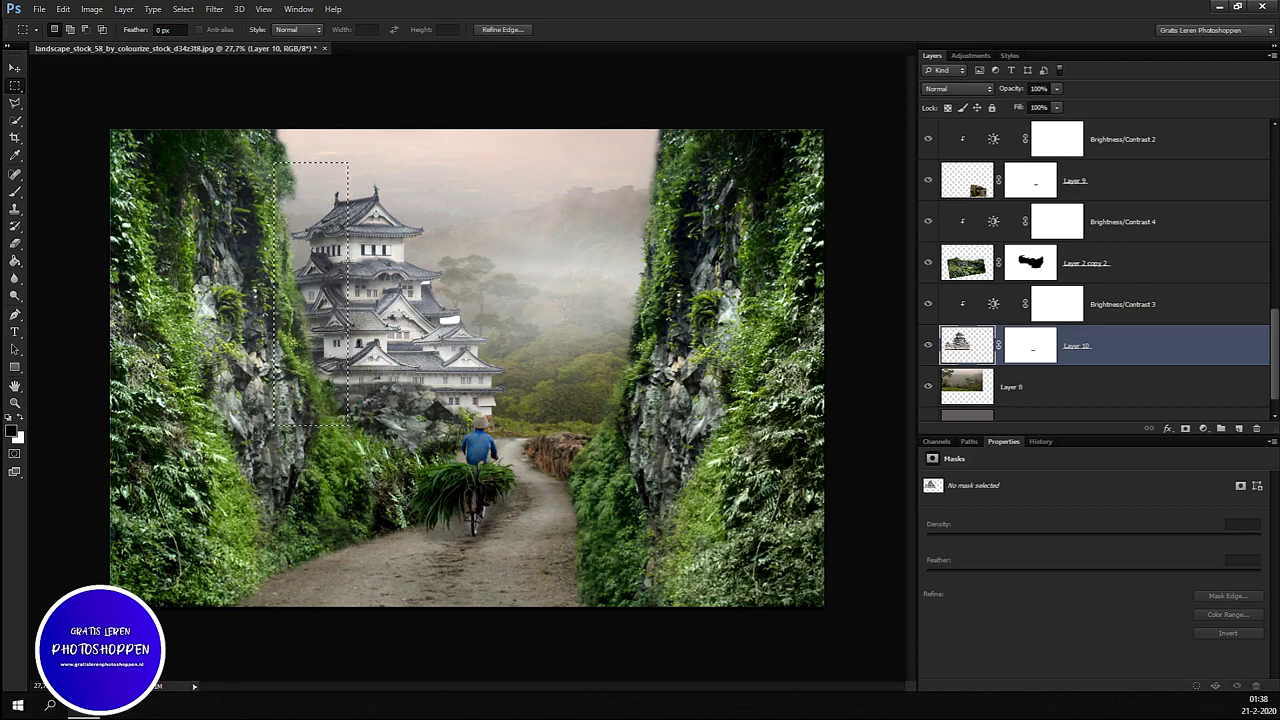
scroll(391, 301, "up", 3)
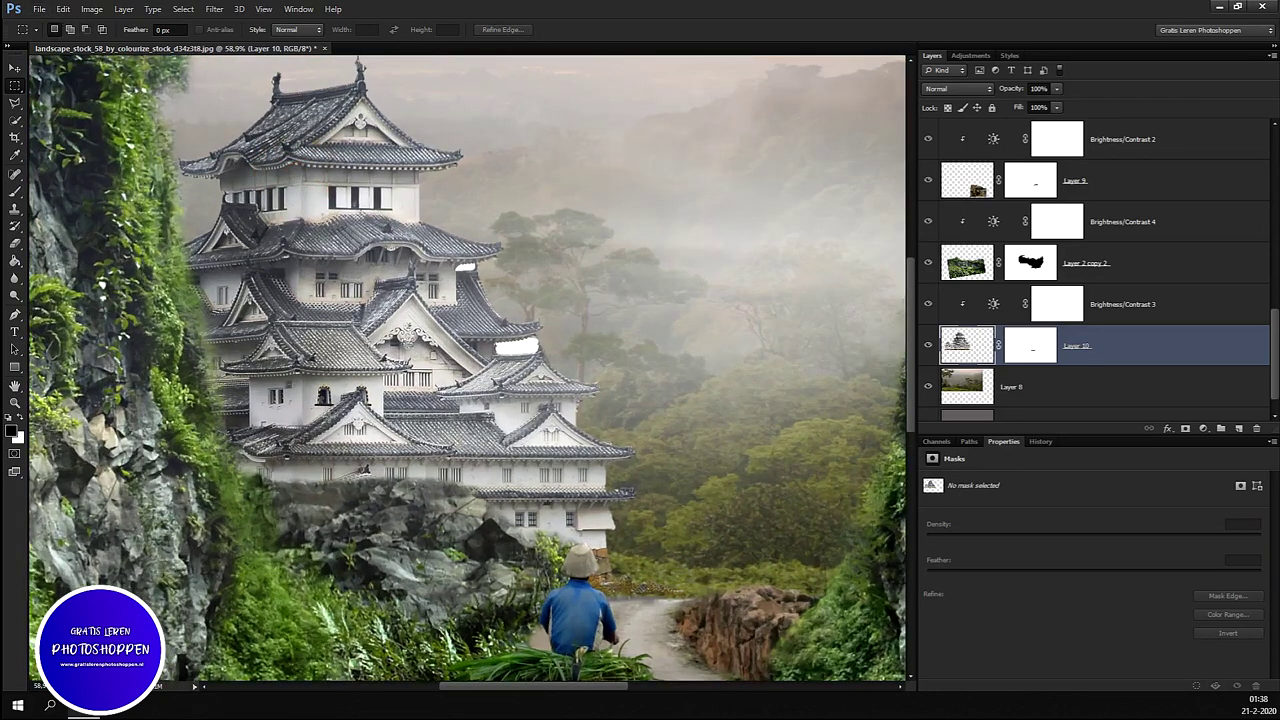
scroll(365, 389, "down", 2)
left_click_drag(256, 170, 327, 478)
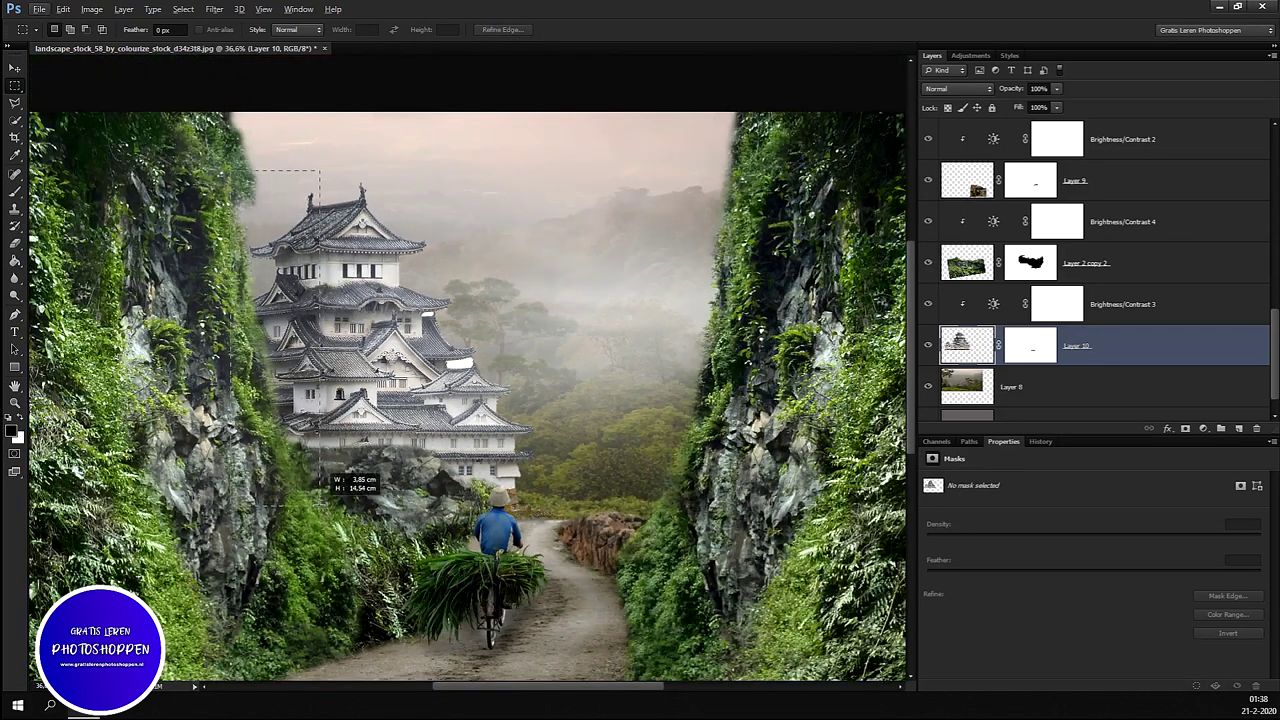
left_click_drag(327, 478, 327, 510)
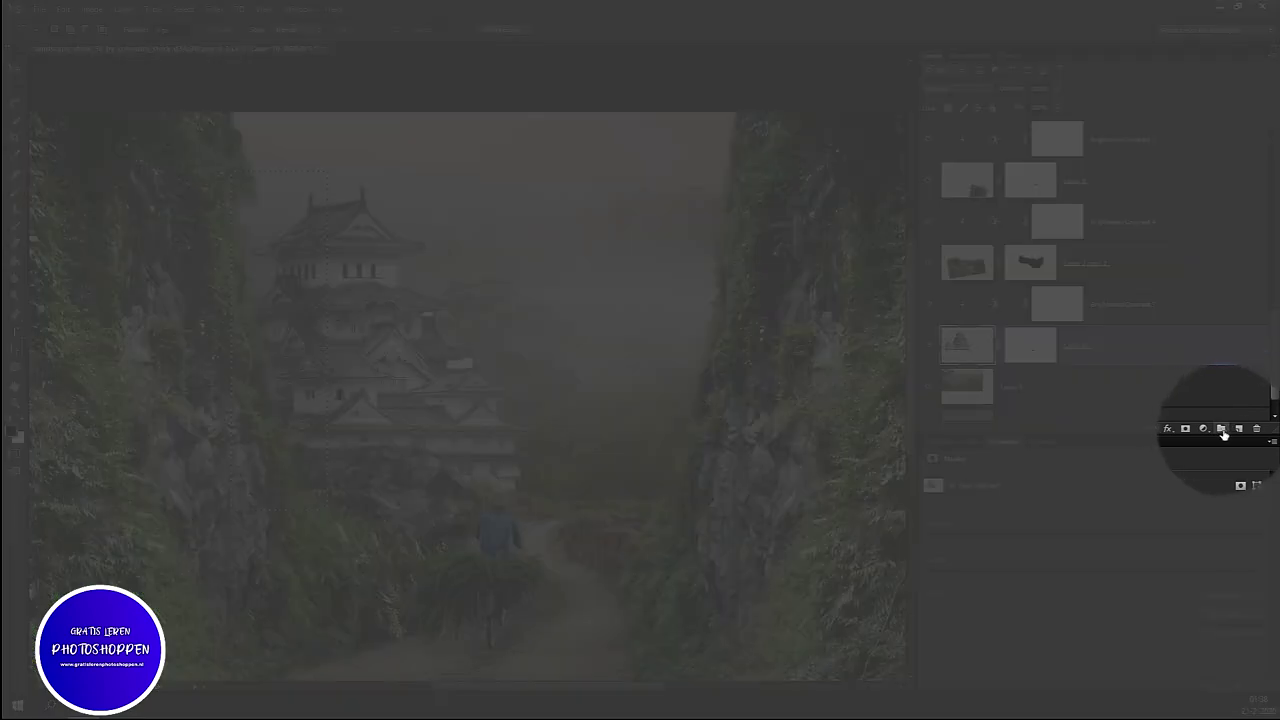
Step: Add a masked Brightness/Contrast adjustment with Brightness -34 to darken that strip
left_click(1203, 429)
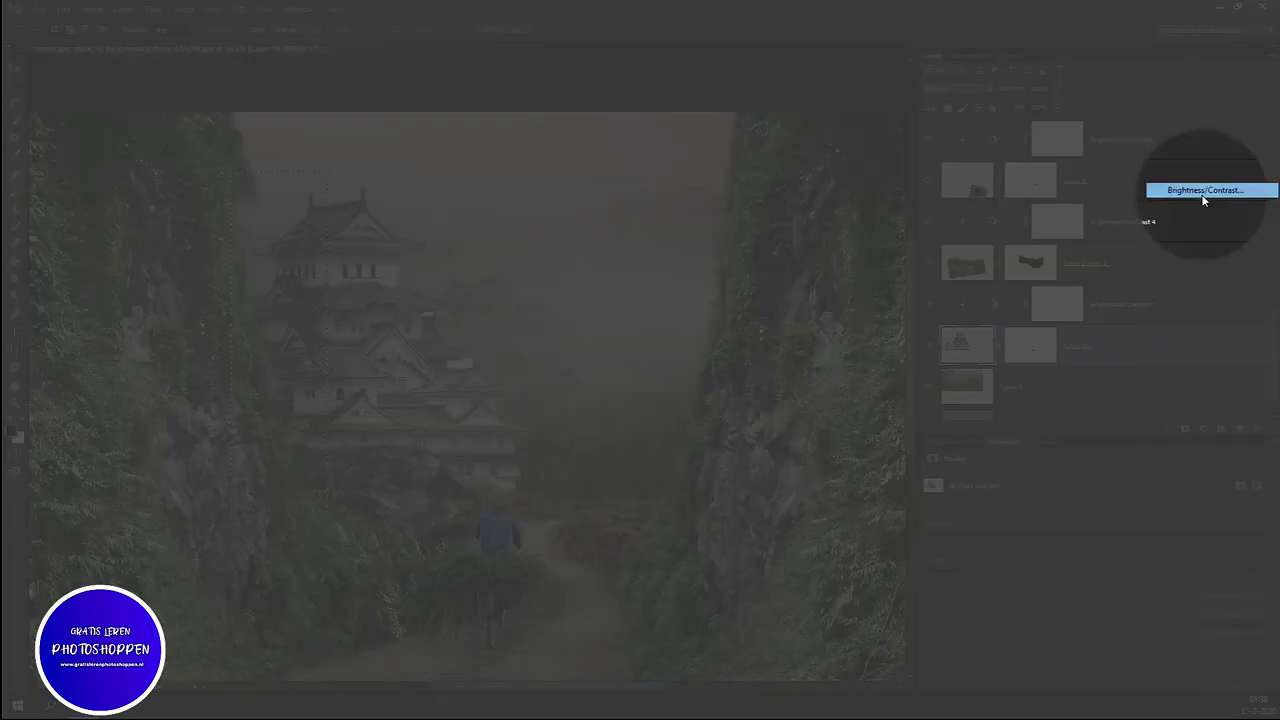
left_click(1203, 190)
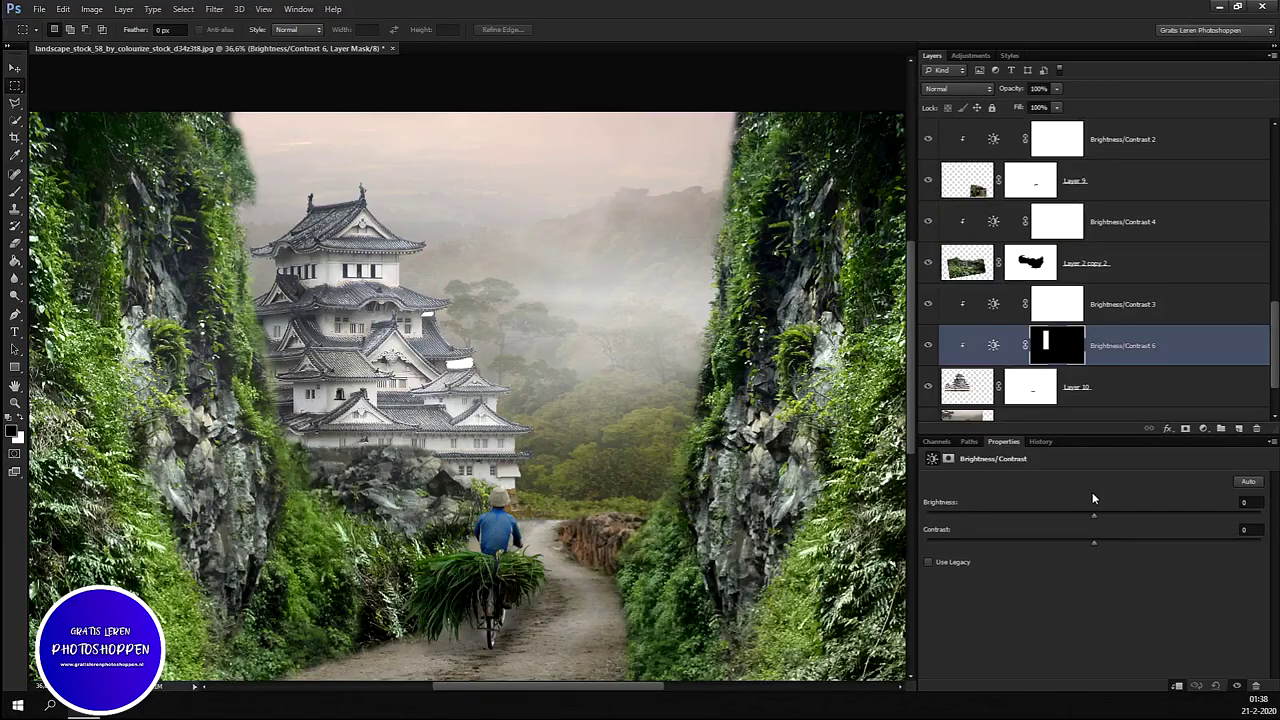
left_click_drag(1098, 517, 1060, 523)
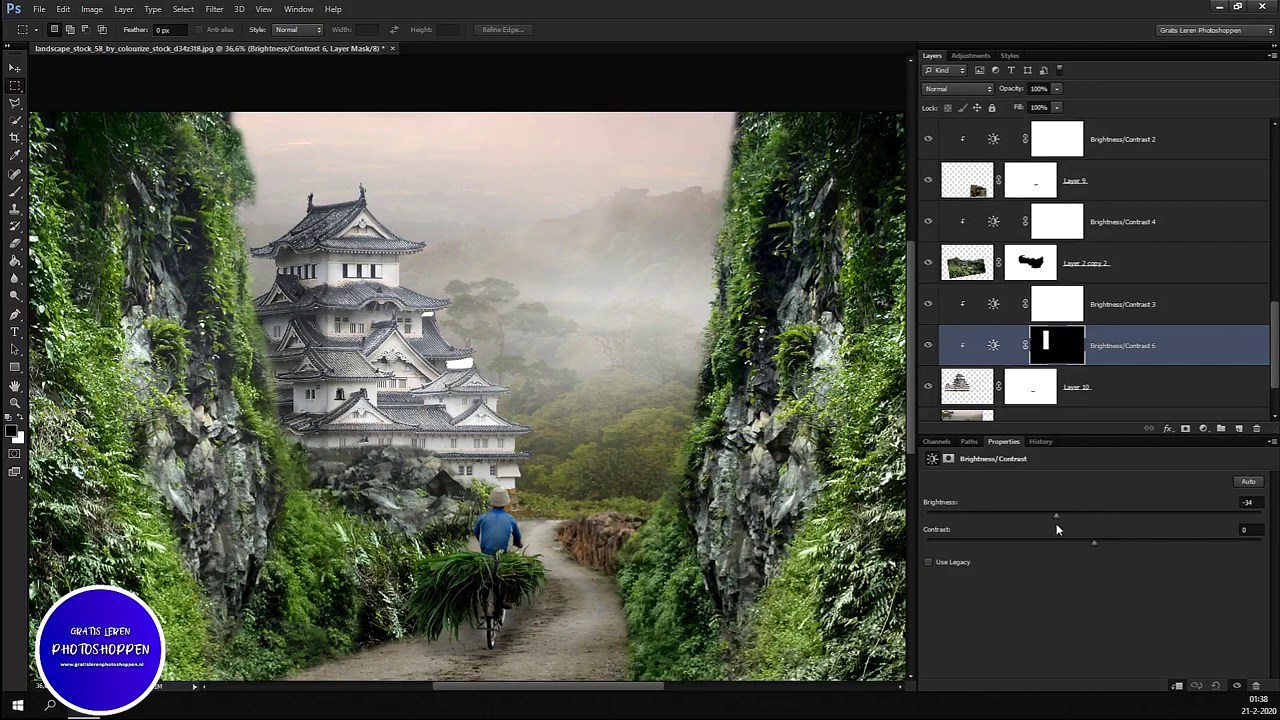
scroll(441, 484, "down", 1)
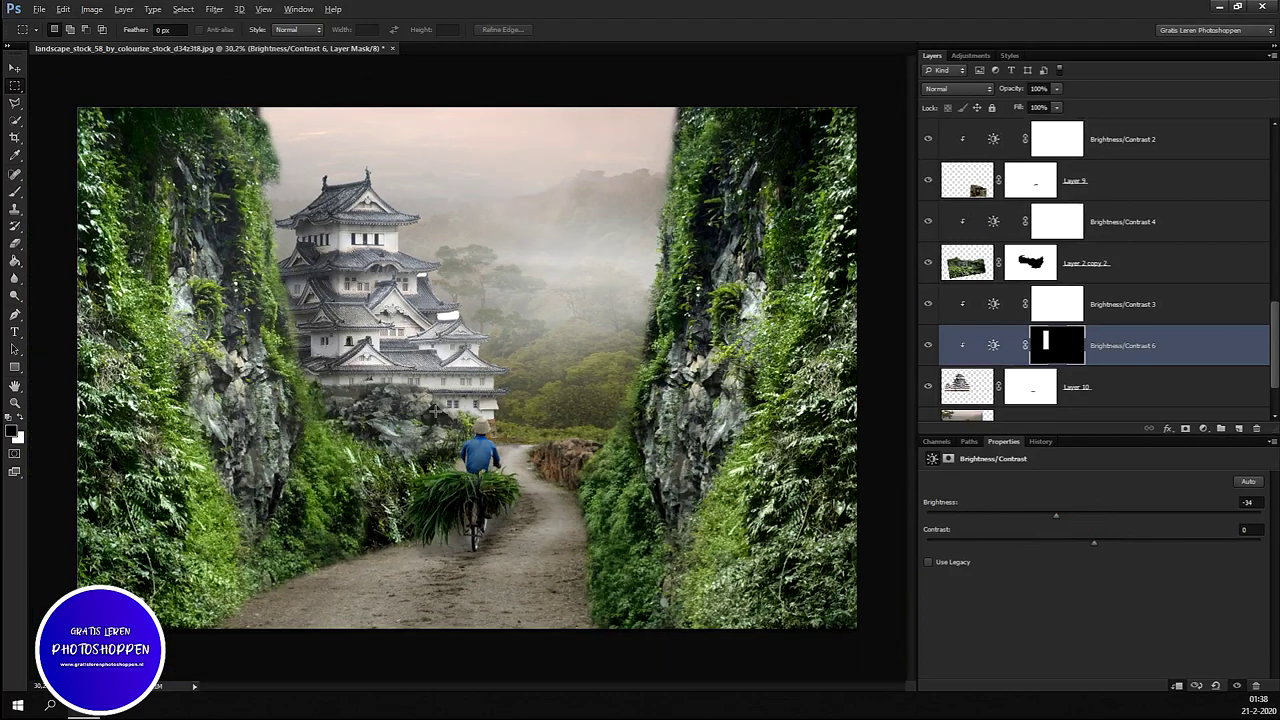
scroll(435, 411, "down", 1)
scroll(1017, 262, "up", 2)
scroll(1017, 262, "up", 2)
scroll(1017, 262, "up", 2)
scroll(1017, 255, "up", 2)
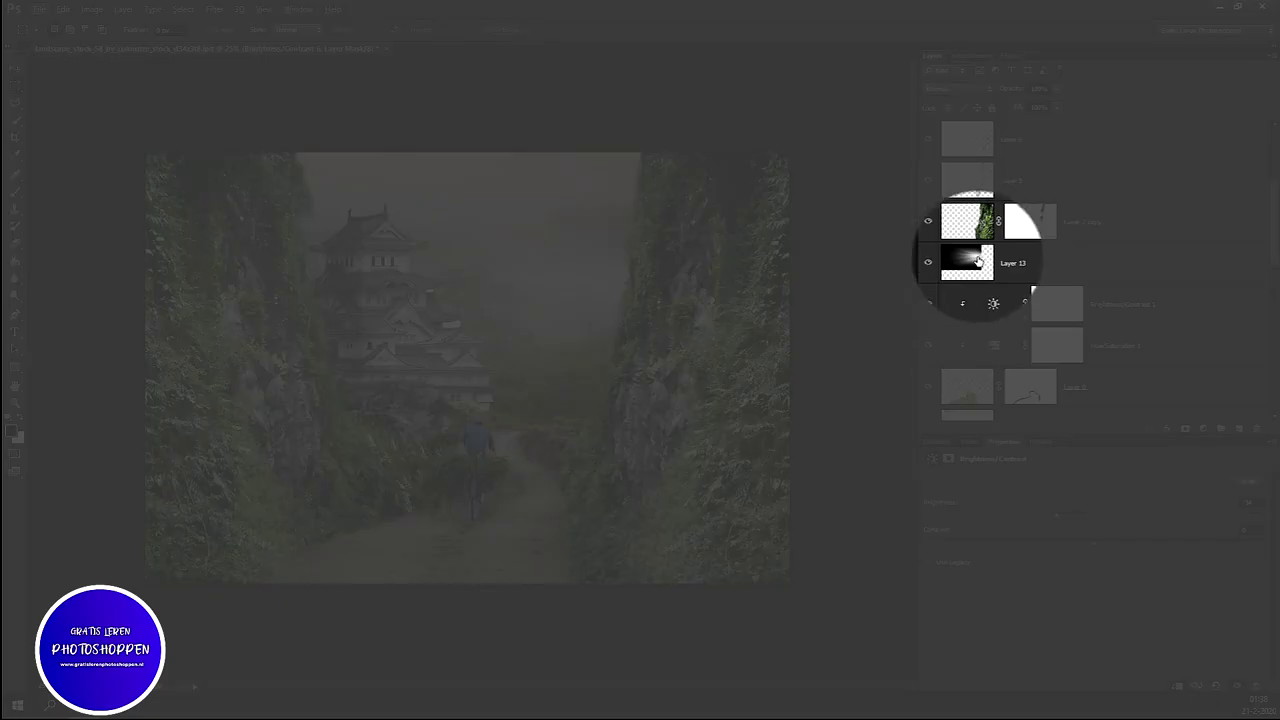
Step: Raise Layer 13's light rays to 82% opacity and fit the composite on screen
left_click(985, 262)
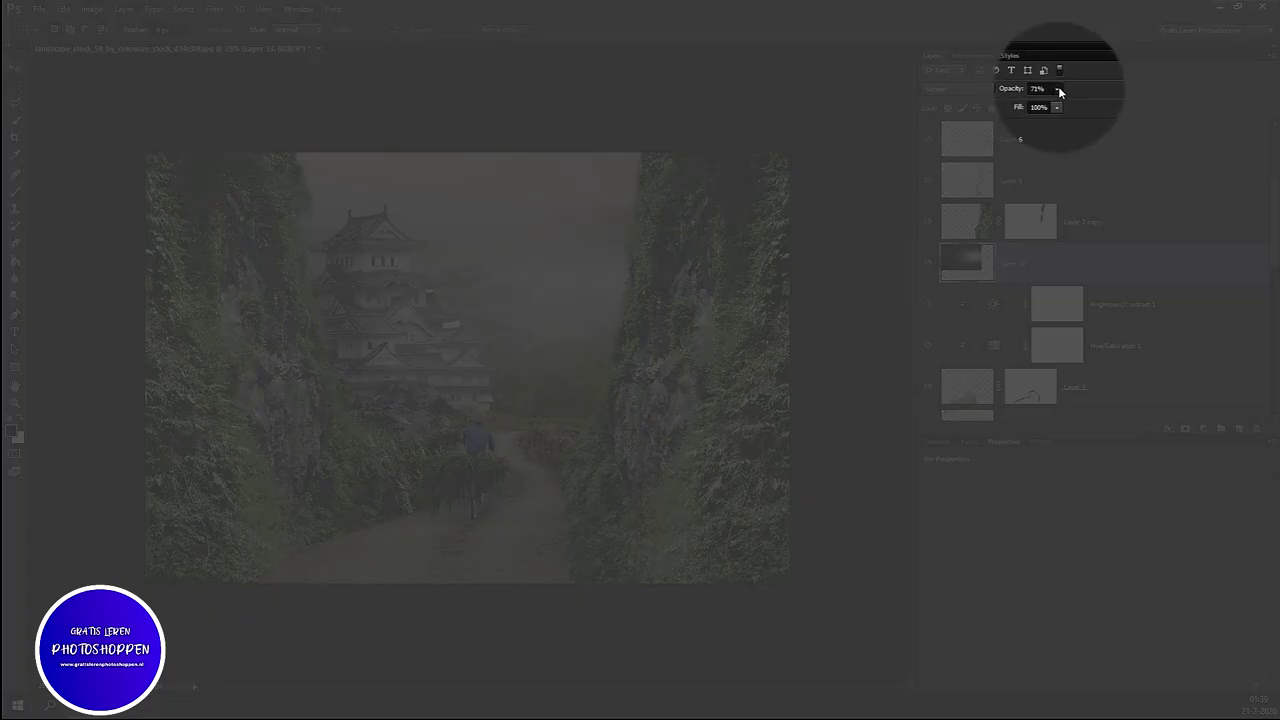
left_click(1057, 88)
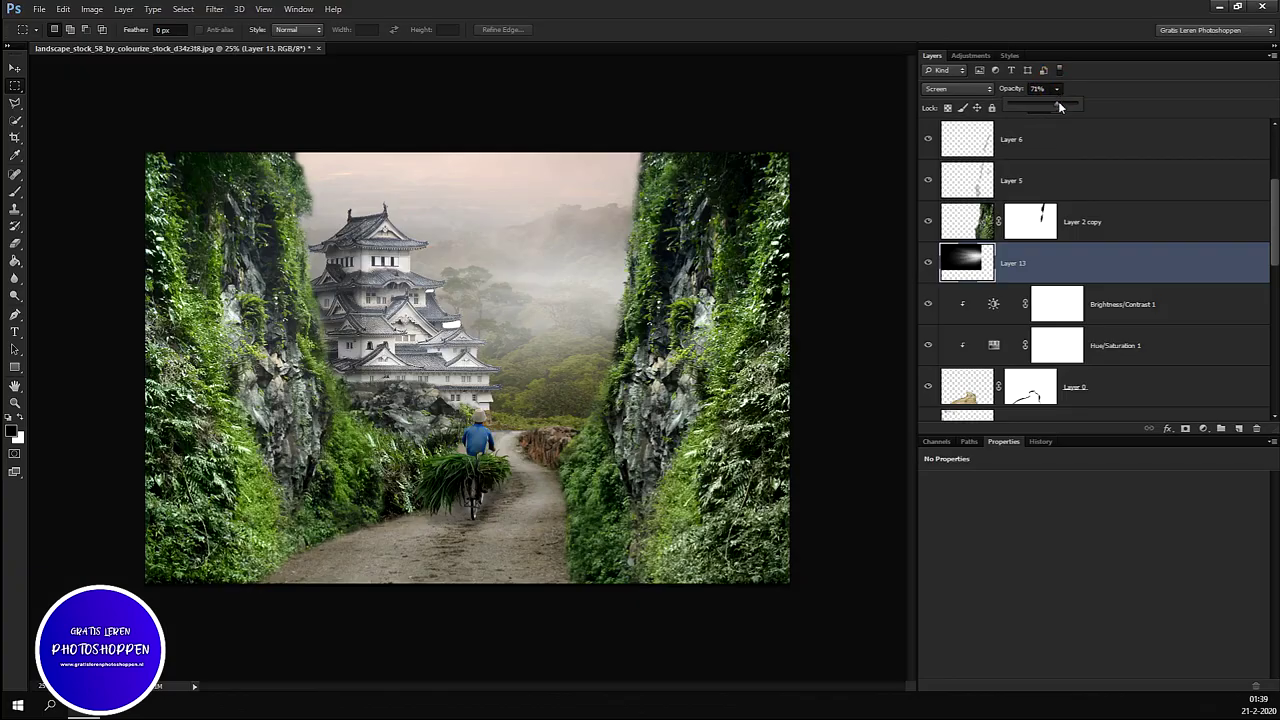
left_click_drag(1068, 107, 1089, 109)
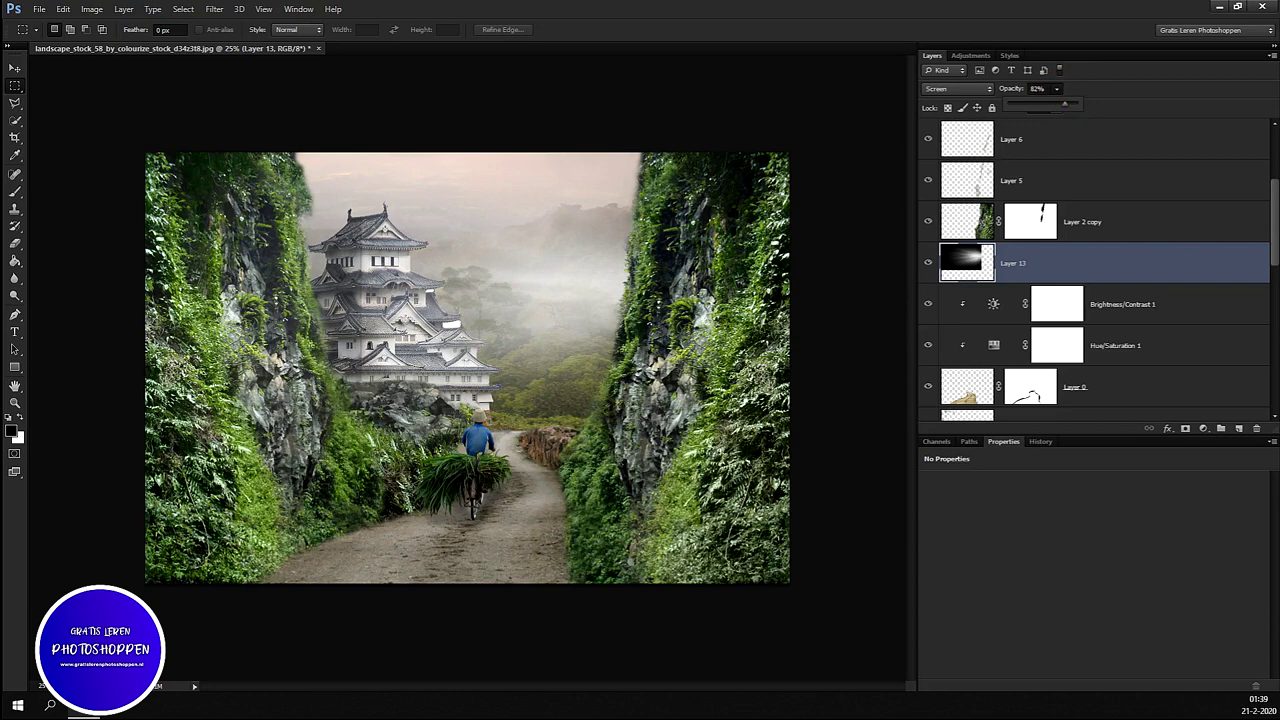
left_click(880, 549)
key("ctrl+0")
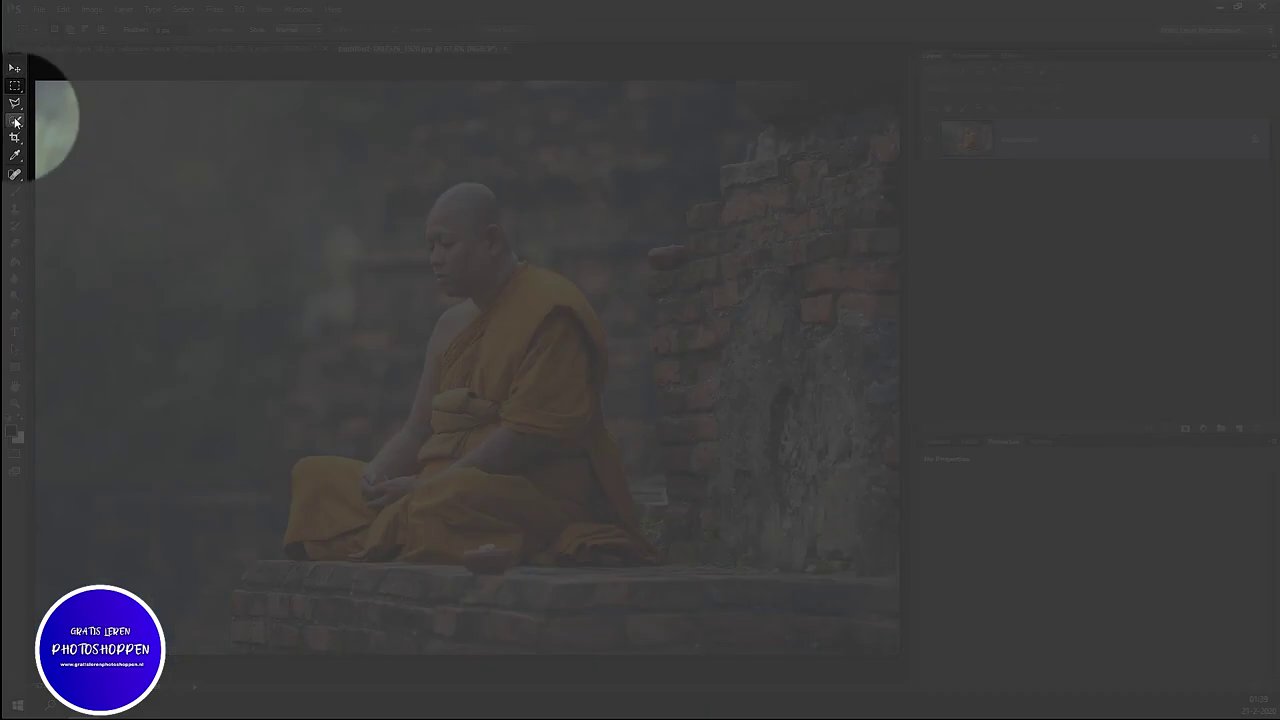
Step: With the Quick Selection Tool, select the monk's bald head, face and ear
right_click(15, 120)
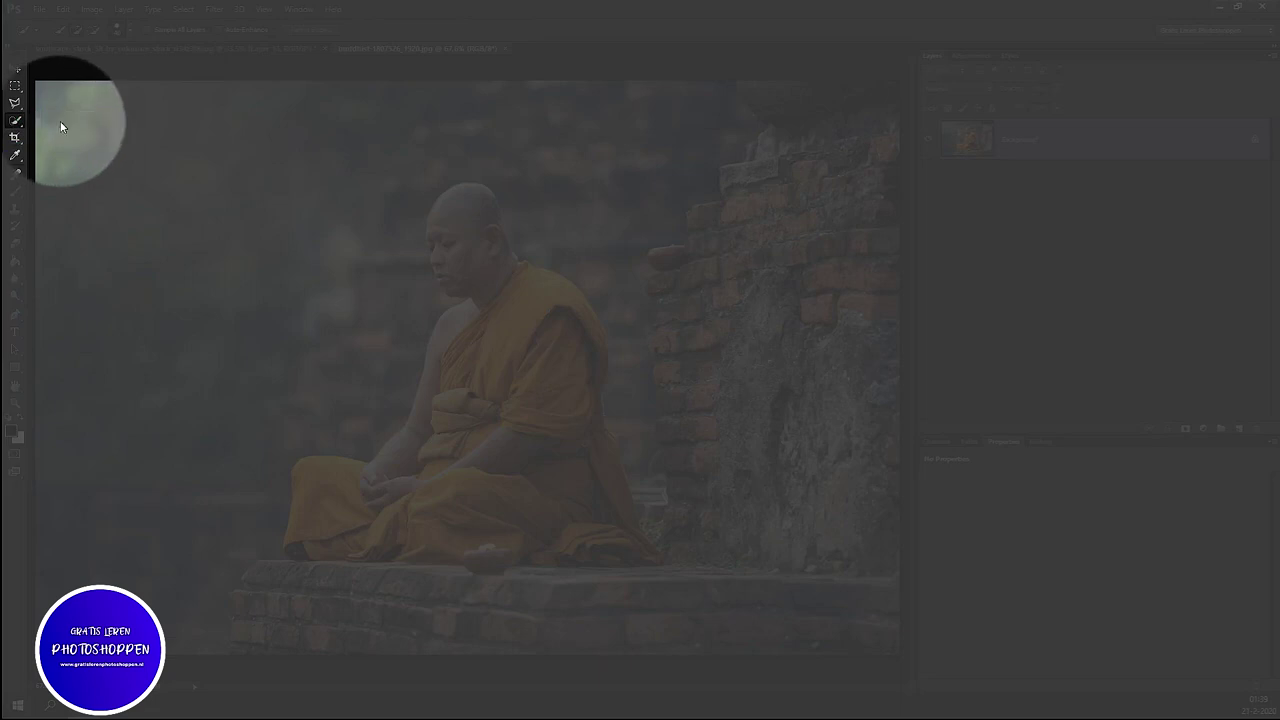
scroll(430, 294, "up", 2)
scroll(455, 280, "up", 3)
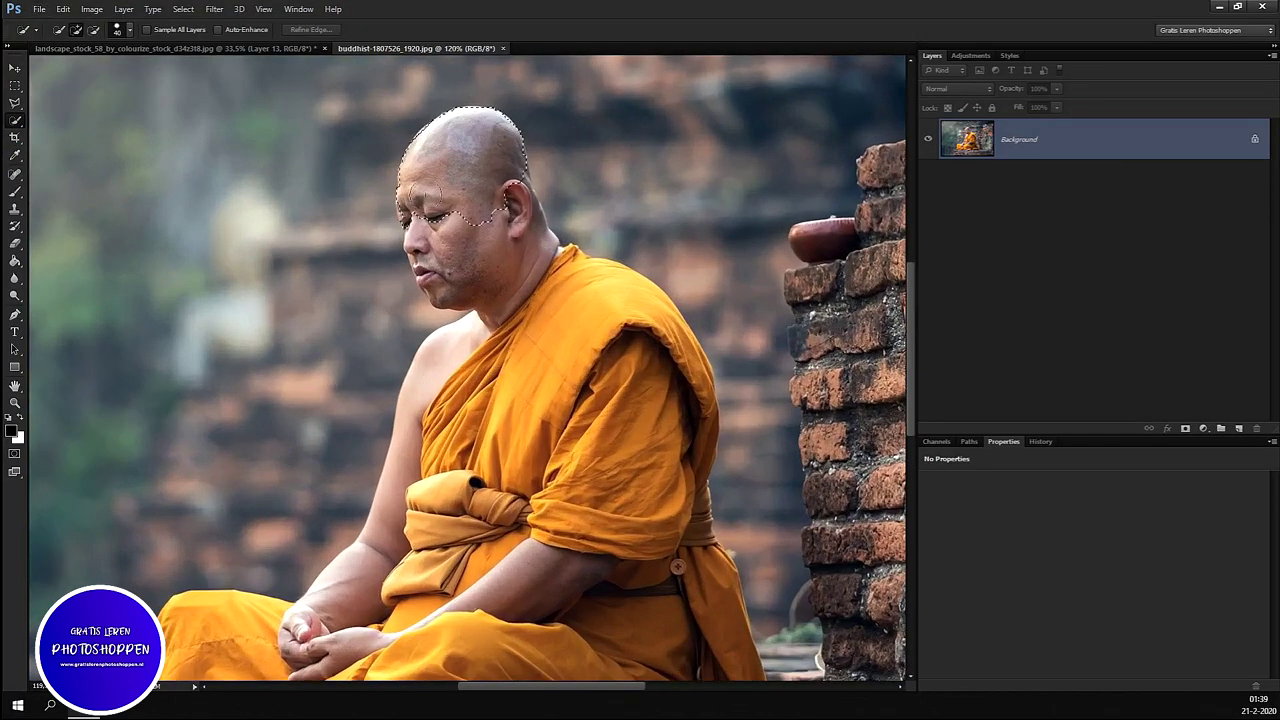
left_click(425, 242)
scroll(425, 242, "up", 3)
scroll(418, 210, "up", 2)
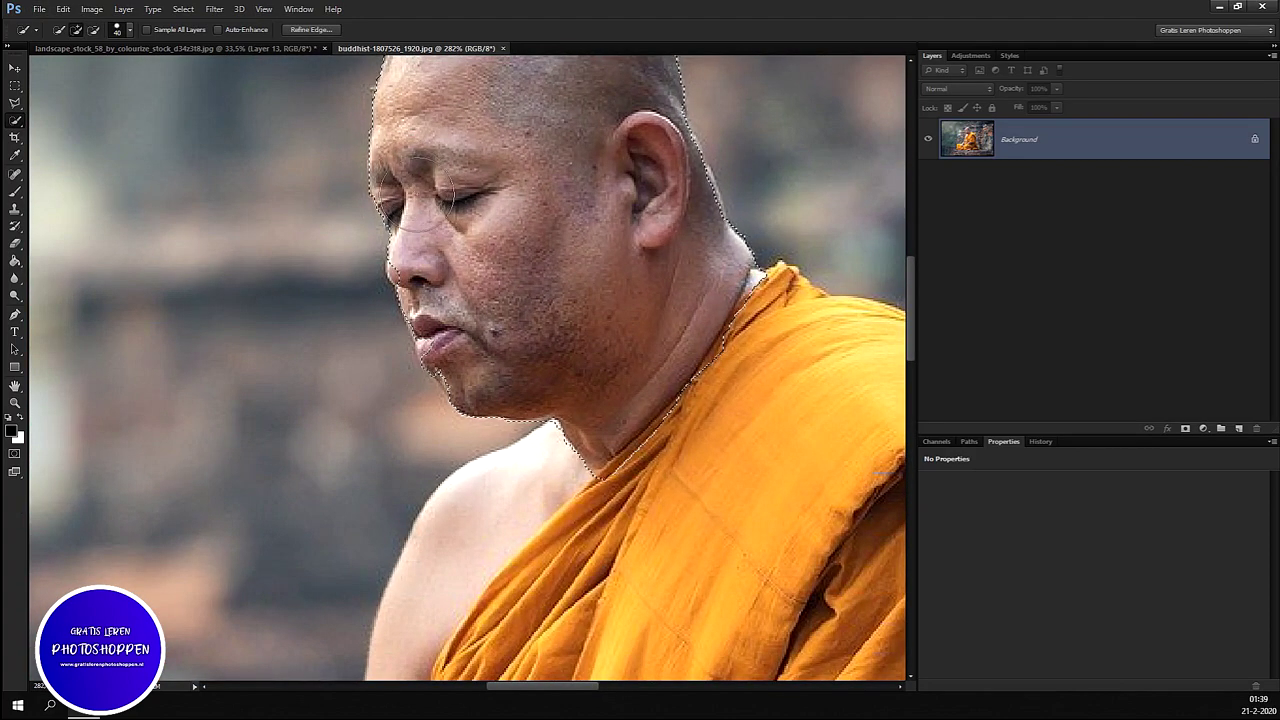
left_click(423, 263)
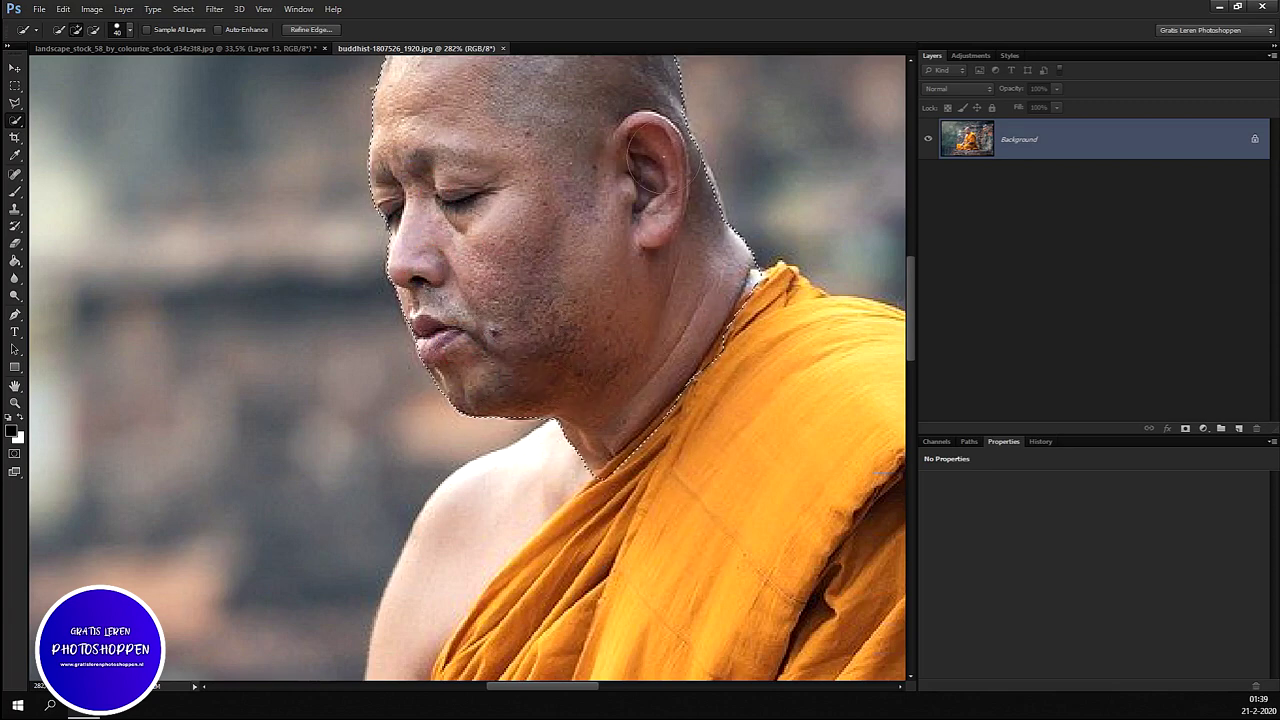
left_click(686, 214)
Step: Extend the selection over the monk's shoulder, orange robe, lap and legs
scroll(628, 205, "up", 2)
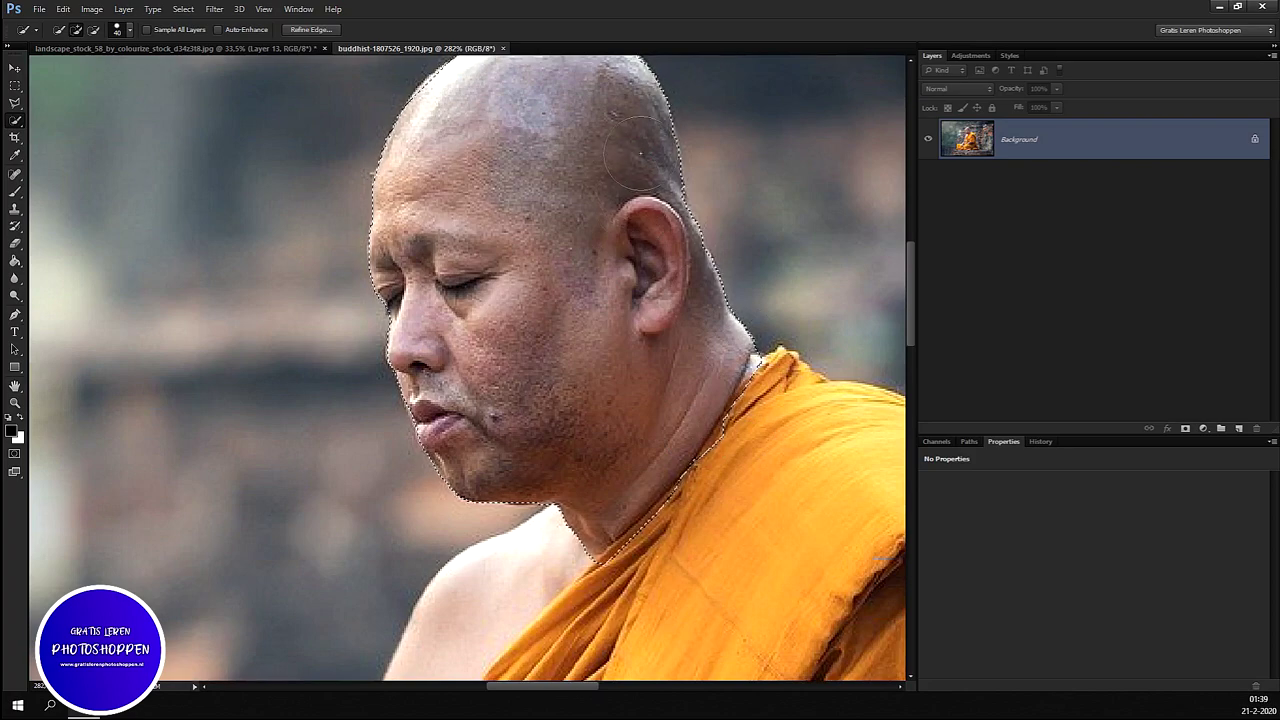
scroll(713, 294, "down", 2)
scroll(795, 355, "down", 1)
scroll(743, 400, "down", 3)
scroll(600, 320, "down", 2)
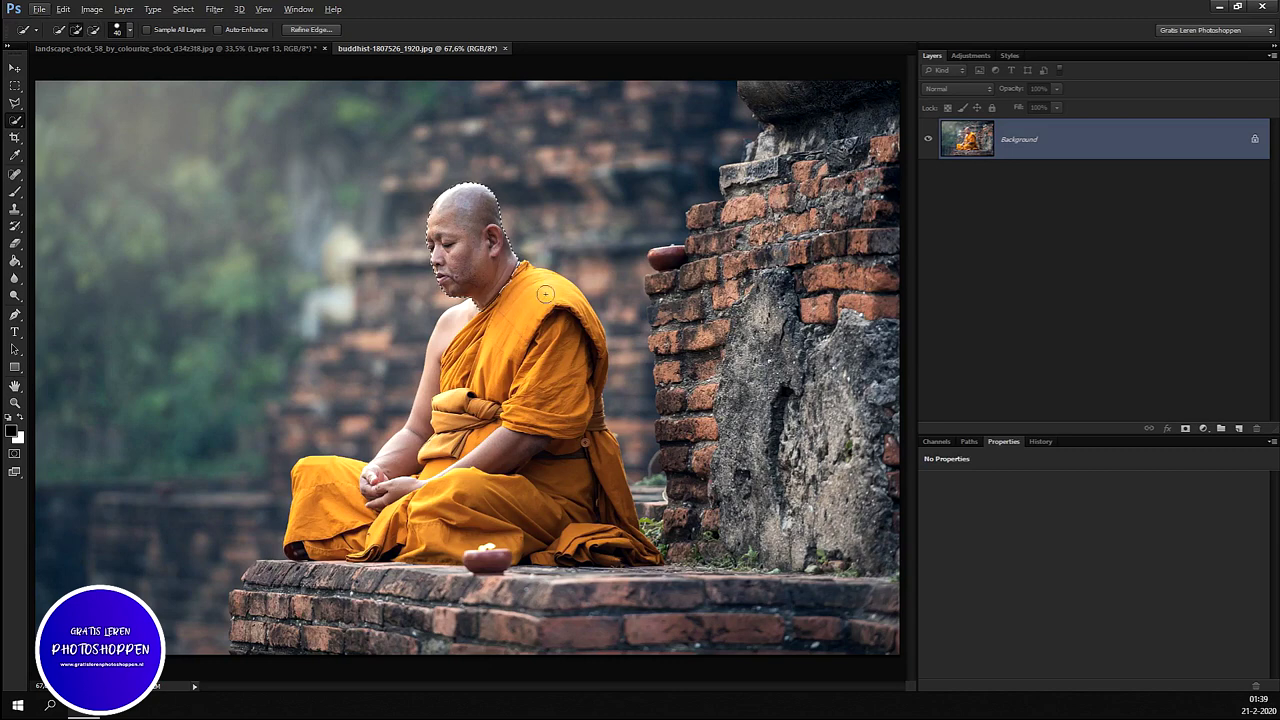
left_click_drag(545, 297, 583, 345)
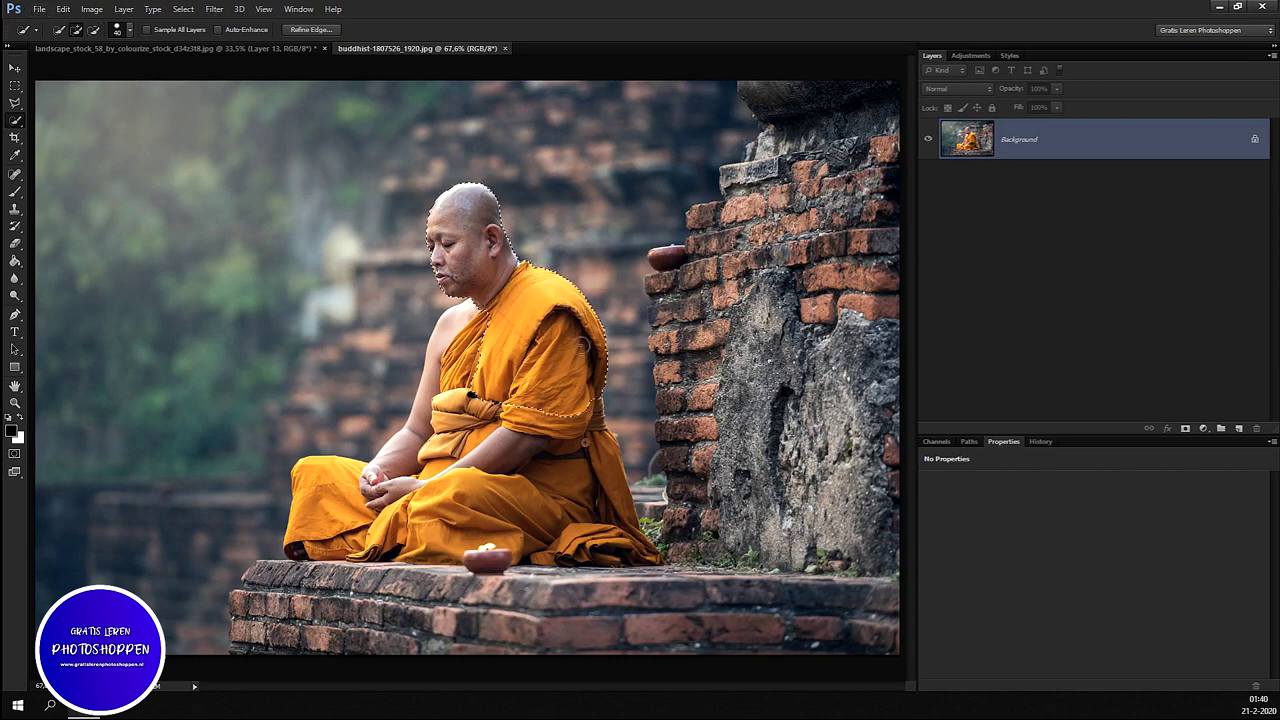
mouse_move(568, 422)
left_mouse_down()
mouse_move(610, 548)
mouse_move(491, 536)
left_mouse_up()
mouse_move(365, 535)
left_mouse_down()
mouse_move(300, 542)
mouse_move(353, 493)
mouse_move(393, 482)
left_mouse_up()
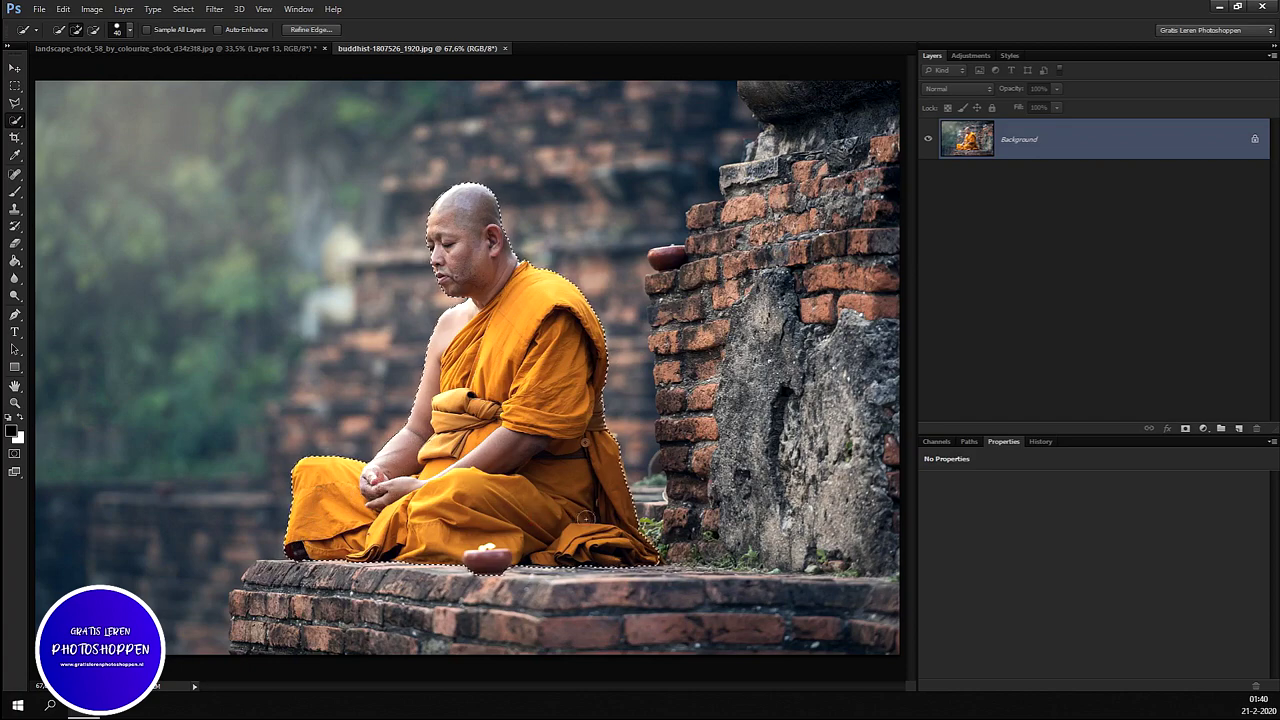
scroll(510, 510, "up", 1)
scroll(590, 487, "up", 2)
scroll(590, 487, "up", 1)
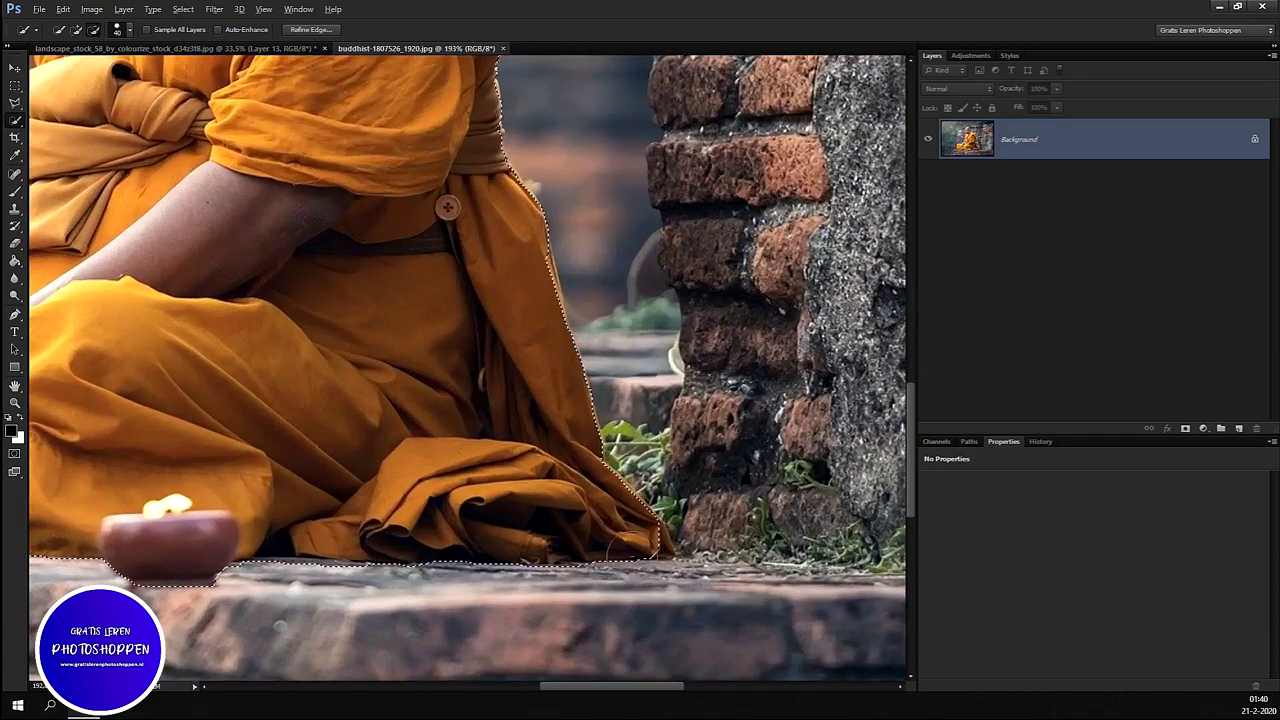
scroll(590, 487, "up", 1)
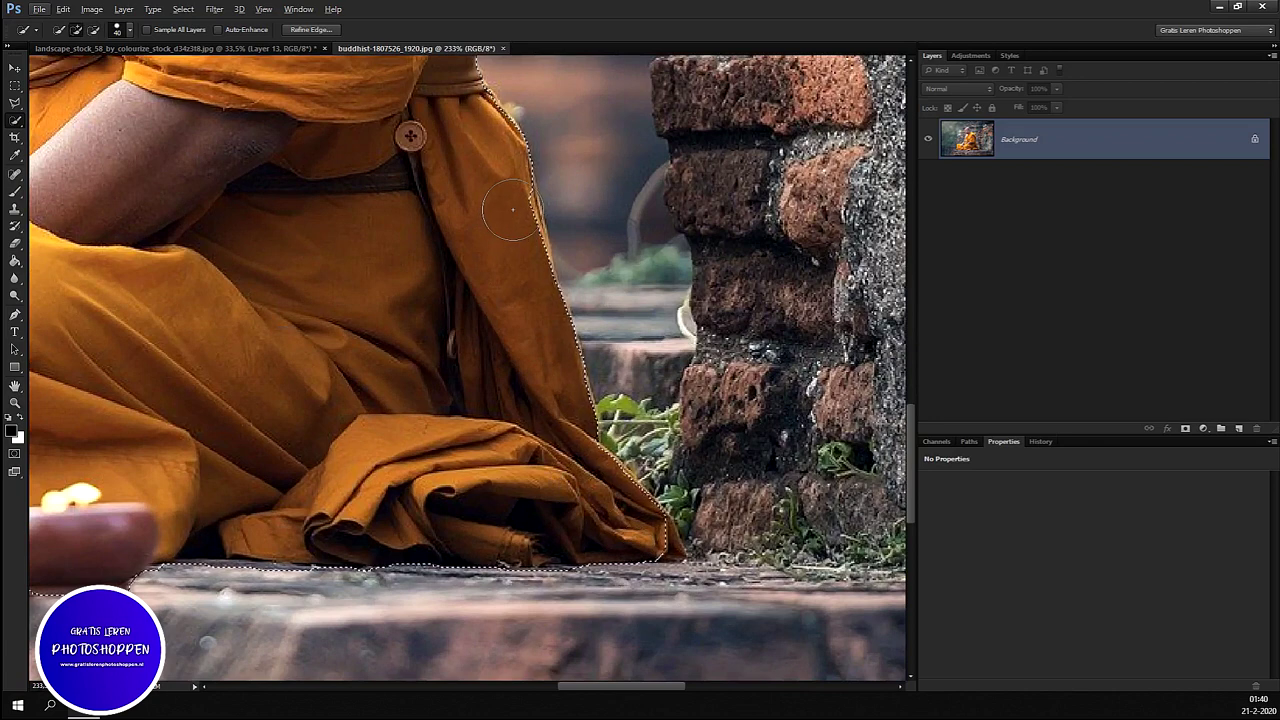
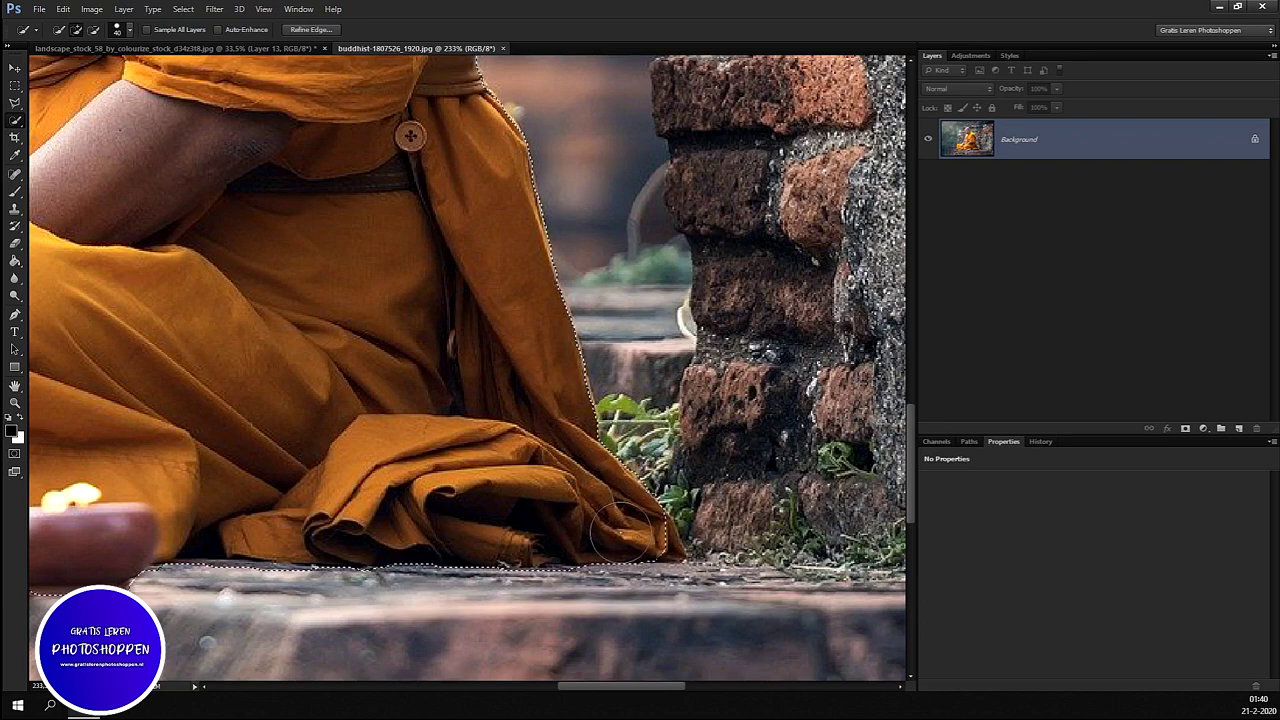
Step: Trim the monk selection with a smaller subtracting brush, then clear the selected monk to white
key("bracketleft")
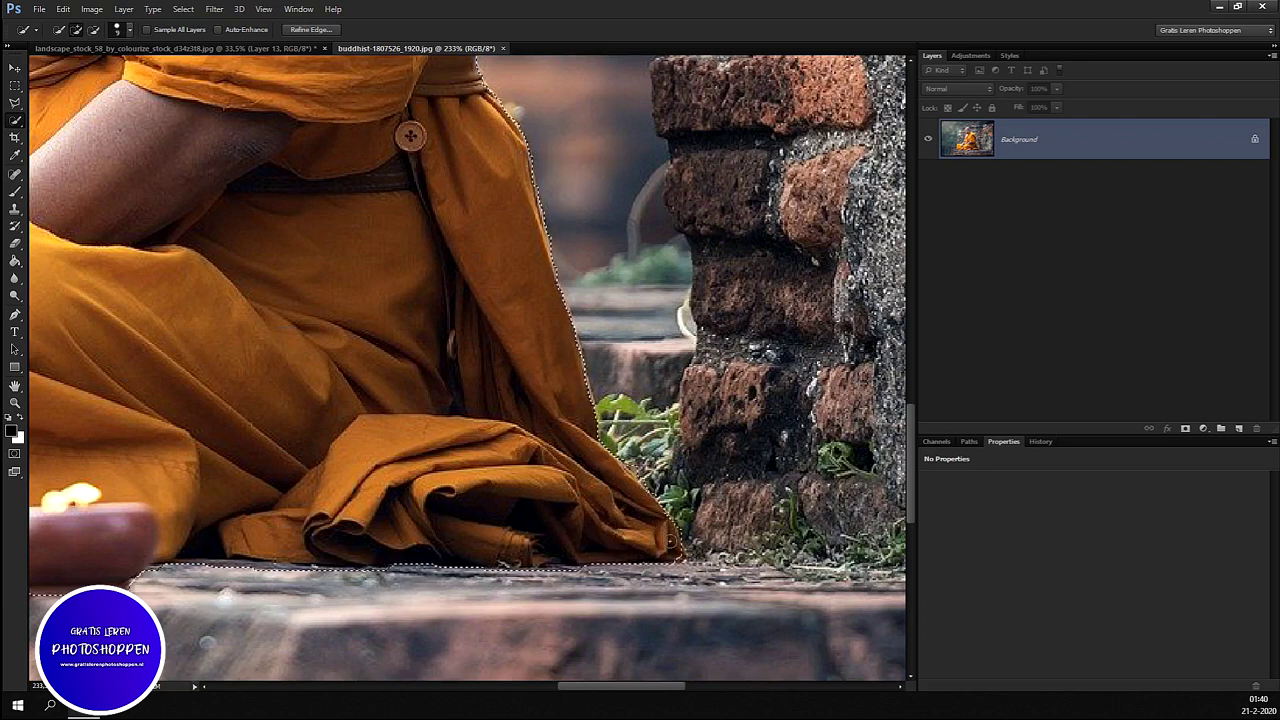
key("alt")
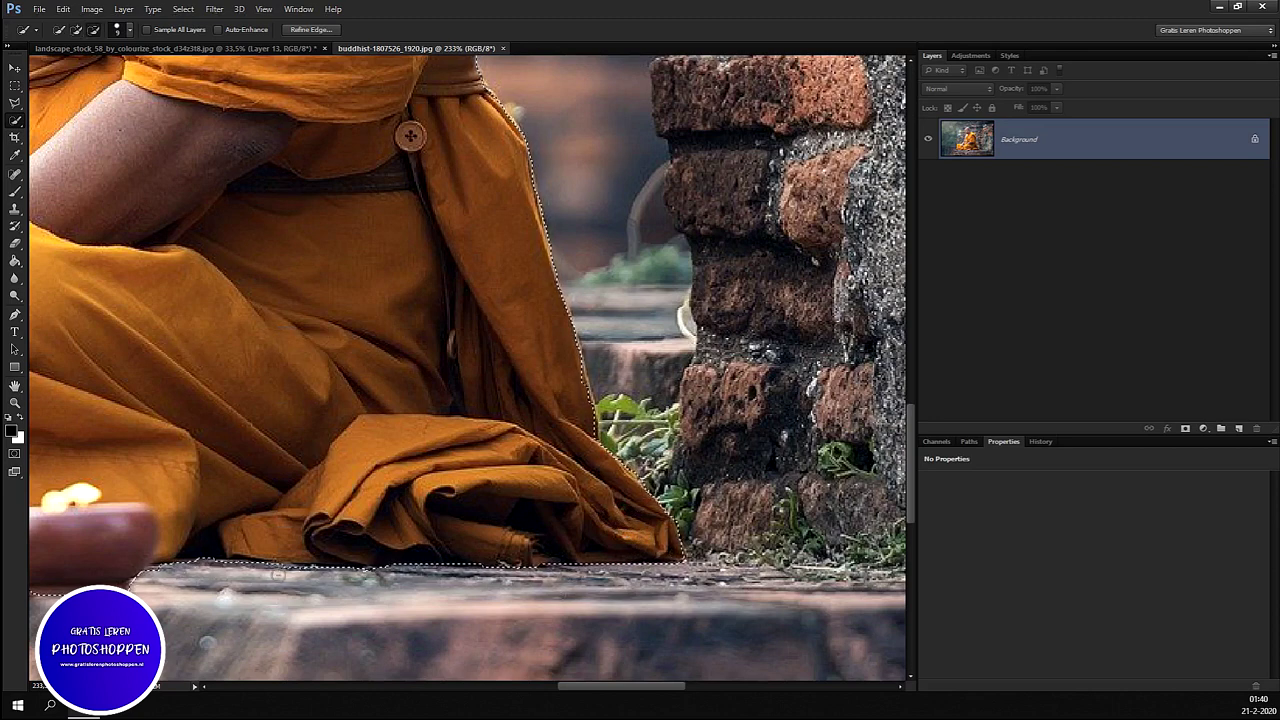
scroll(300, 575, "down", 2)
scroll(300, 575, "down", 2)
scroll(447, 369, "up", 3)
scroll(447, 369, "up", 2)
scroll(447, 369, "down", 3)
scroll(300, 450, "up", 2)
scroll(106, 555, "up", 1)
scroll(485, 520, "down", 1)
scroll(485, 500, "down", 3)
scroll(485, 493, "down", 1)
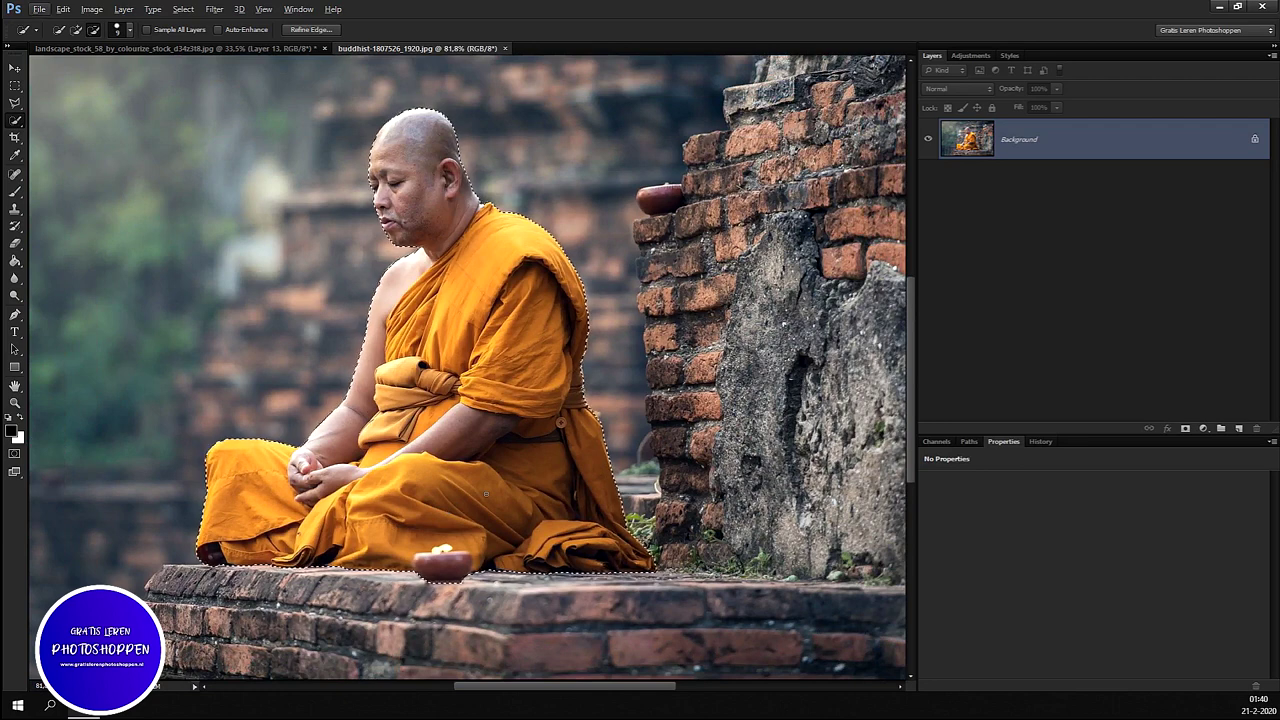
key("BackSpace")
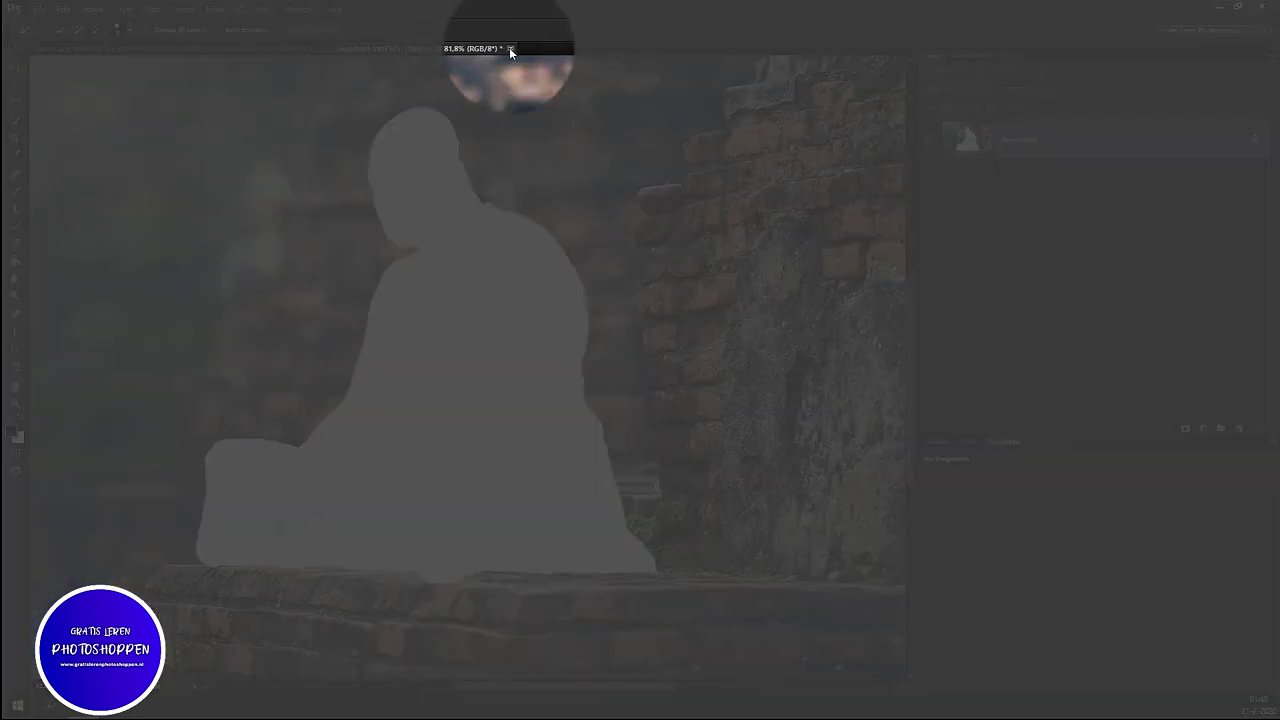
Step: Close the monk photo without saving and paste the monk above Brightness/Contrast 4 as Layer 14
left_click(510, 48)
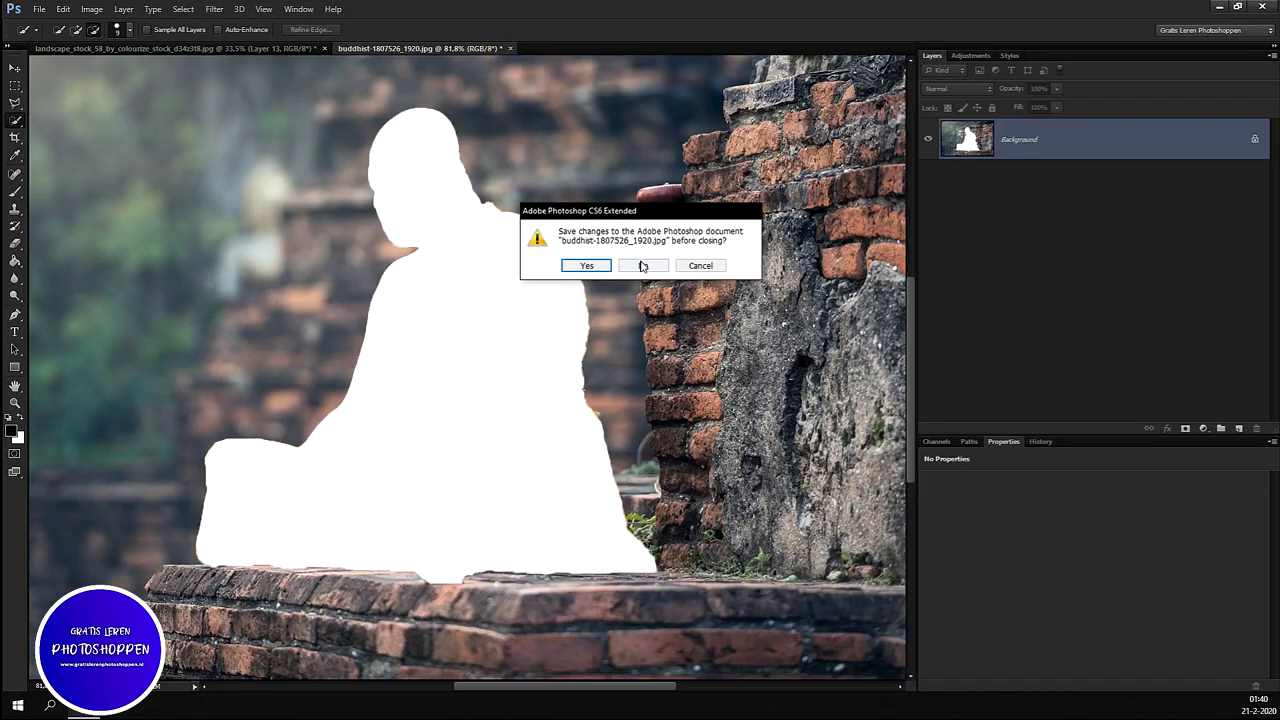
left_click(643, 265)
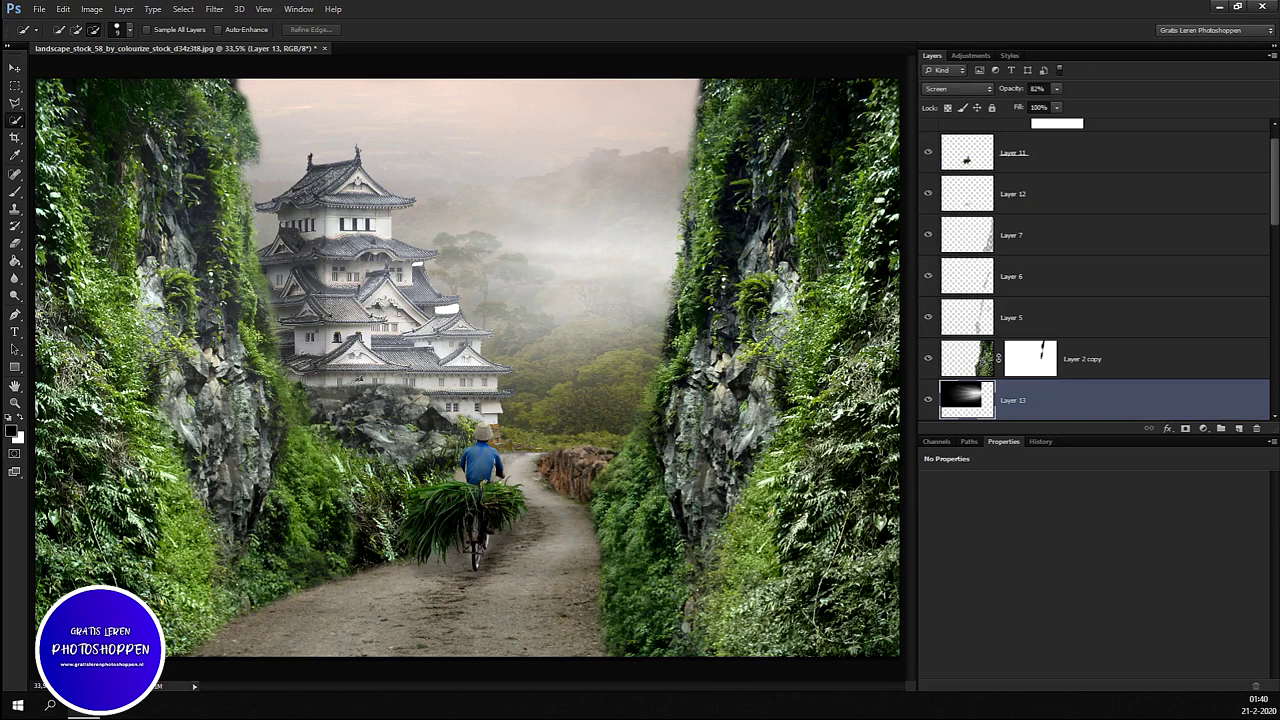
scroll(1041, 326, "down", 1)
scroll(1038, 322, "down", 2)
scroll(1036, 320, "down", 2)
scroll(1036, 320, "down", 3)
scroll(1036, 320, "down", 2)
scroll(1036, 320, "down", 3)
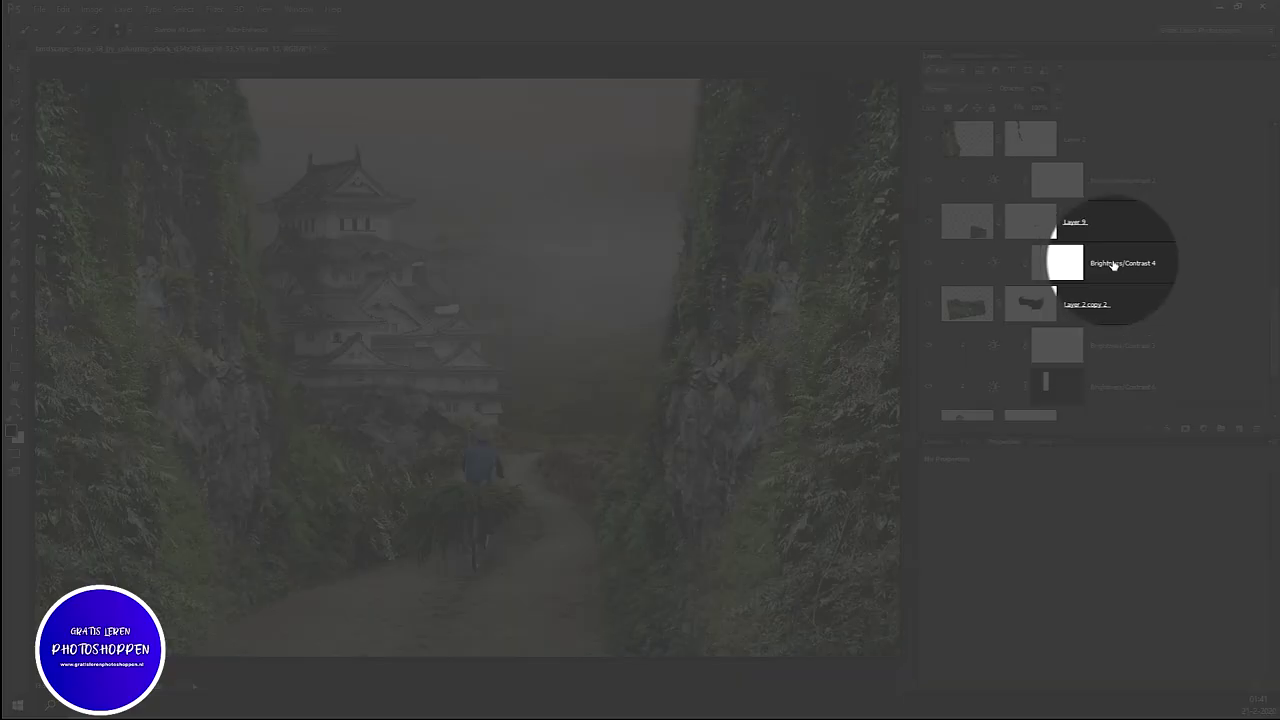
left_click(1113, 264)
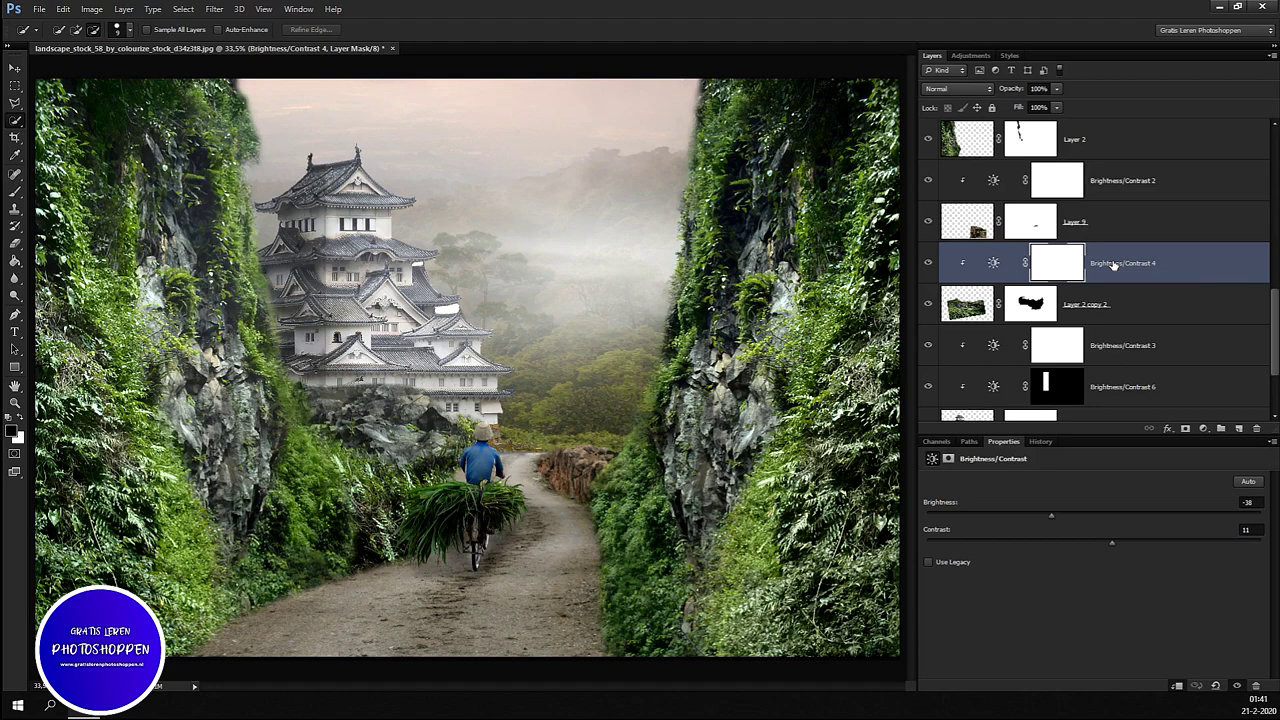
key("ctrl+v")
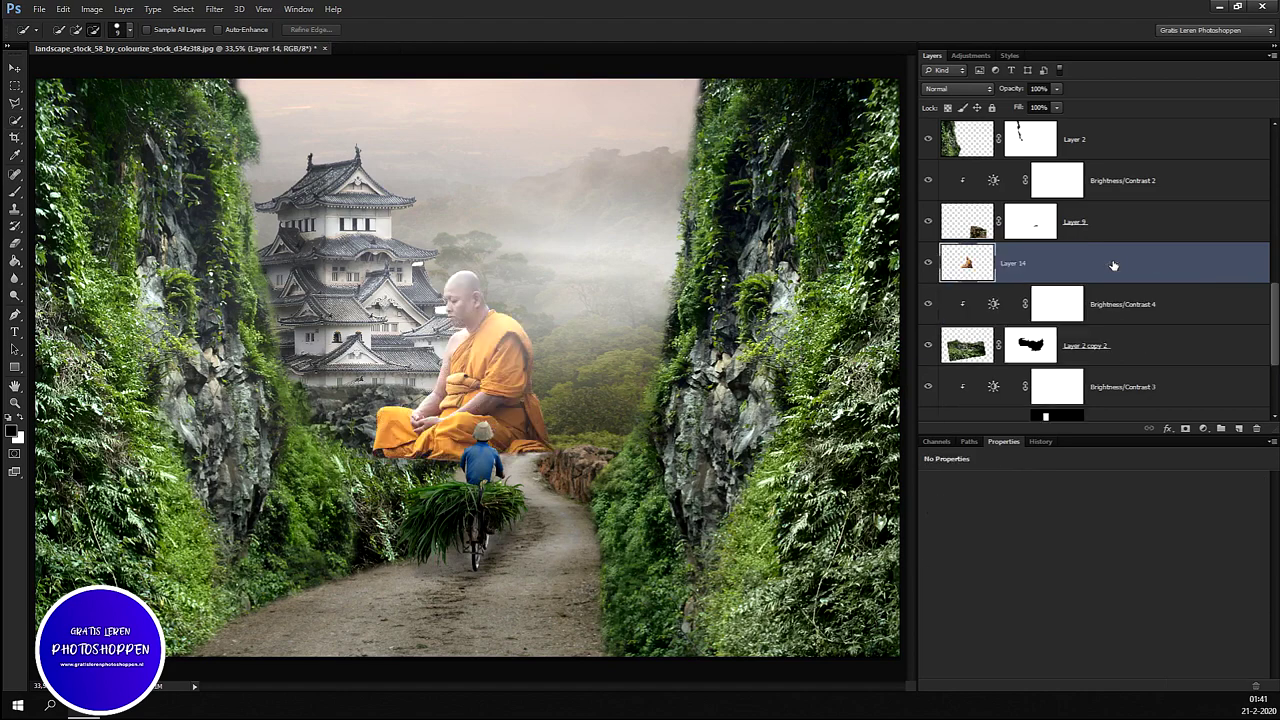
Step: Flip the monk horizontally and shrink him to about 40% near the castle's lower left
key("ctrl+t")
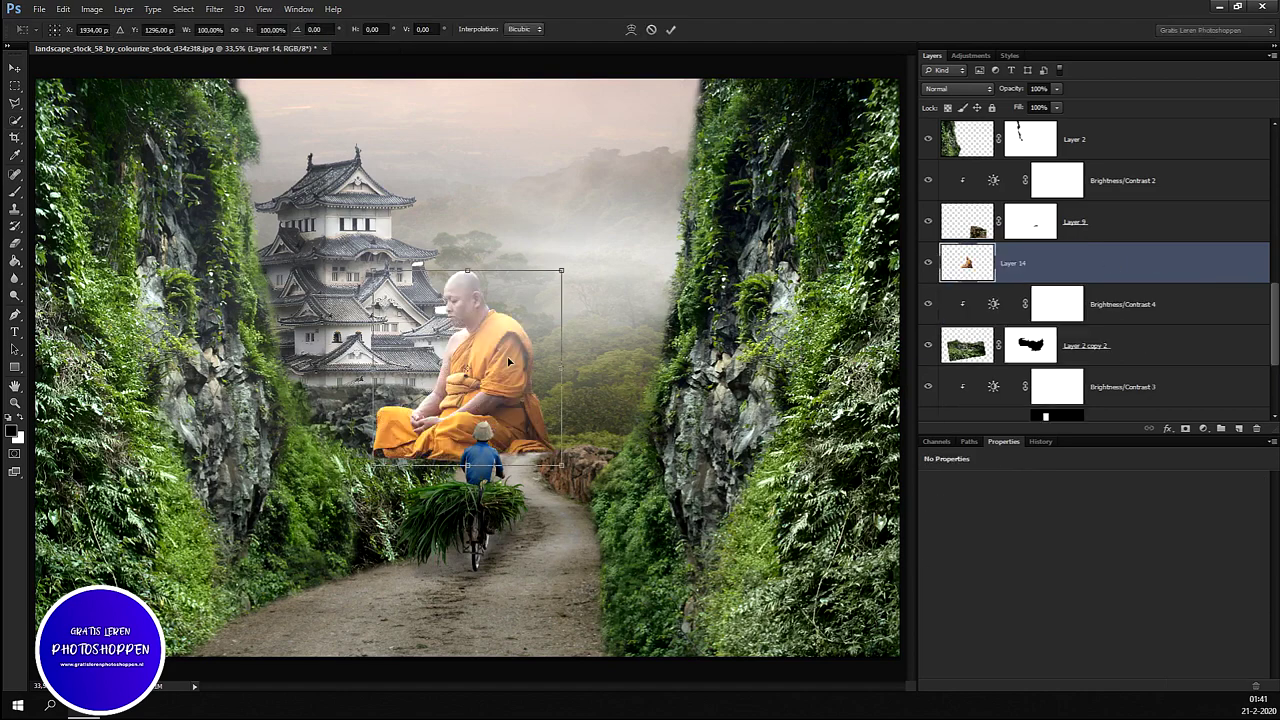
right_click(509, 361)
left_click(530, 556)
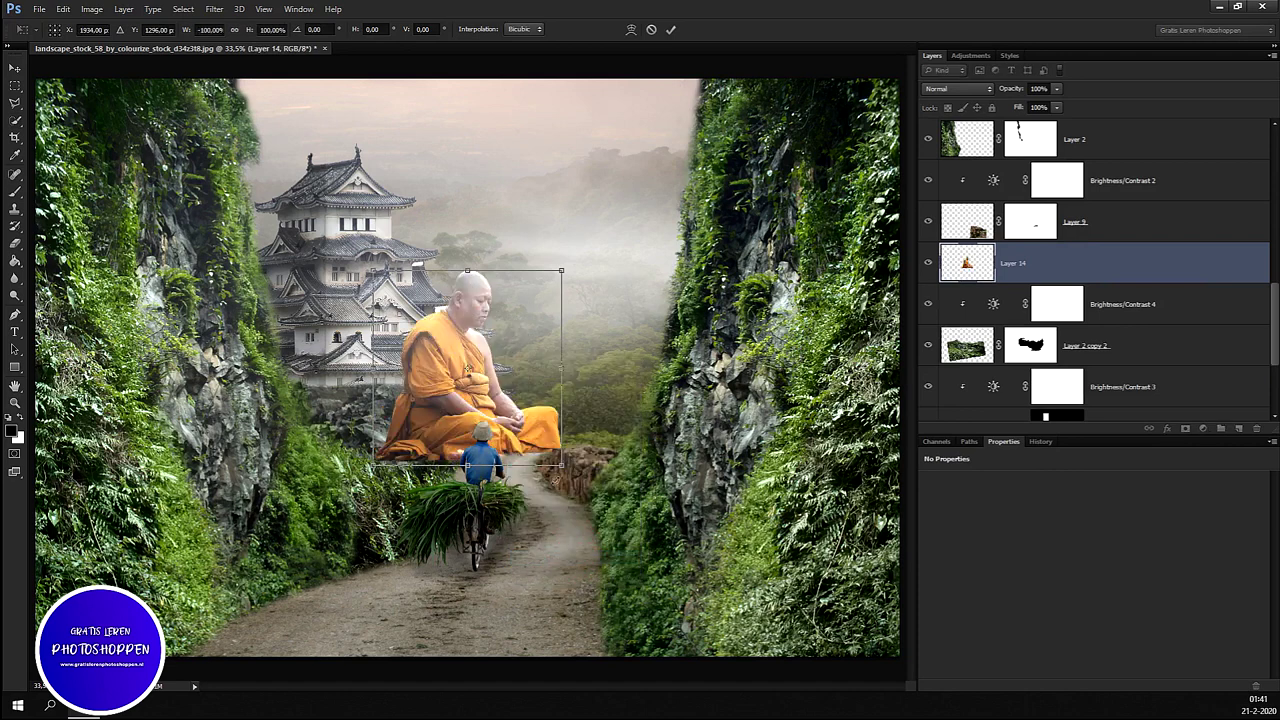
left_click_drag(561, 464, 449, 348)
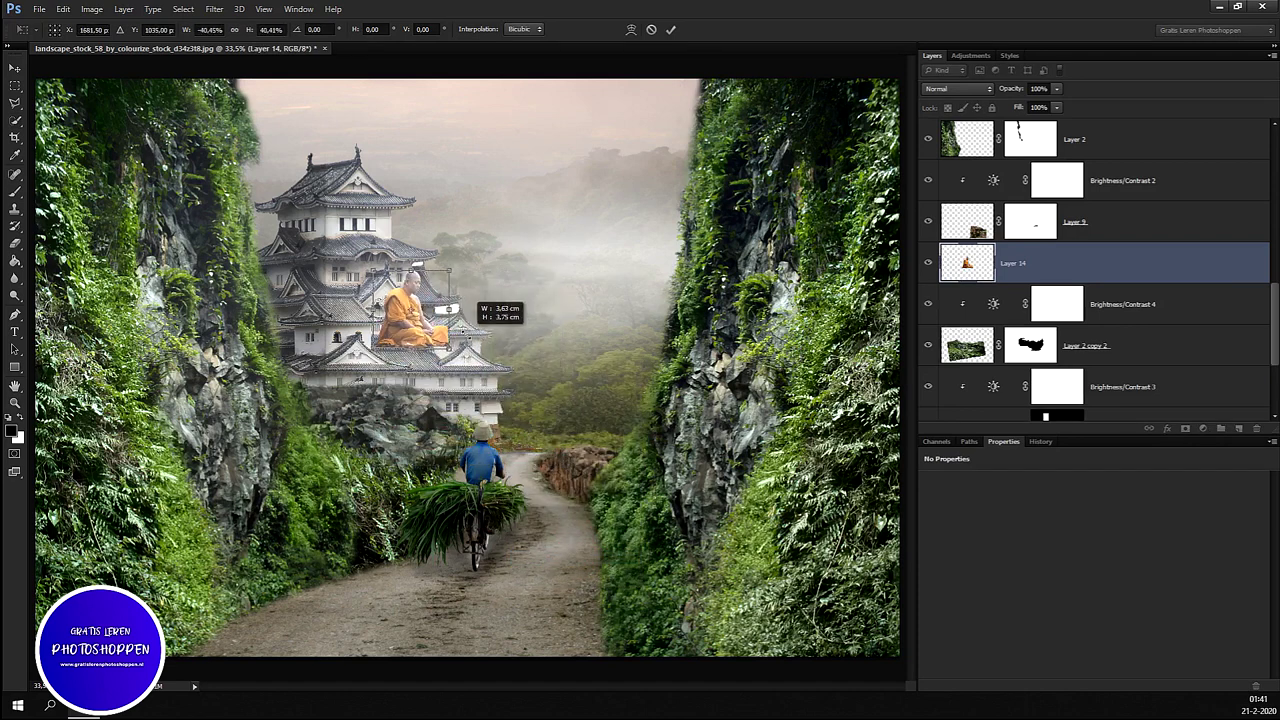
left_click_drag(429, 322, 400, 357)
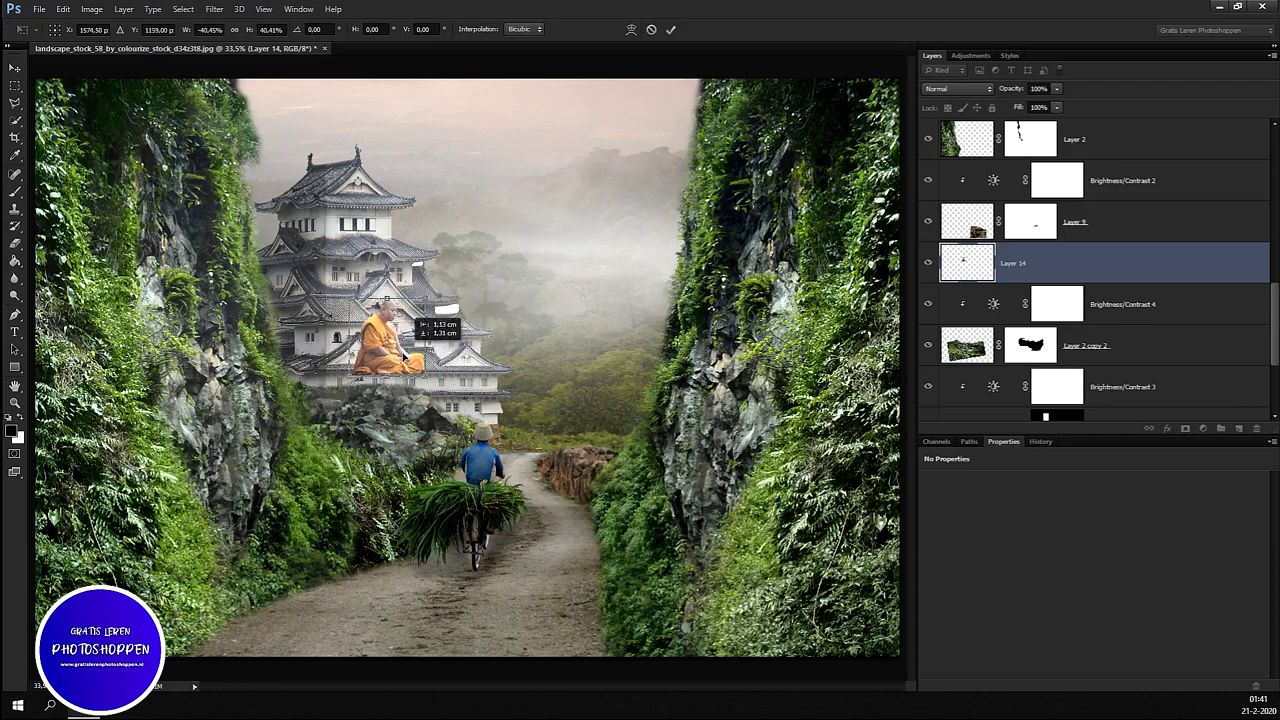
Step: Move the monk onto the rocks, shrink him to about 34%, and apply the transform
scroll(400, 357, "up", 2)
scroll(395, 365, "up", 2)
scroll(386, 381, "up", 4)
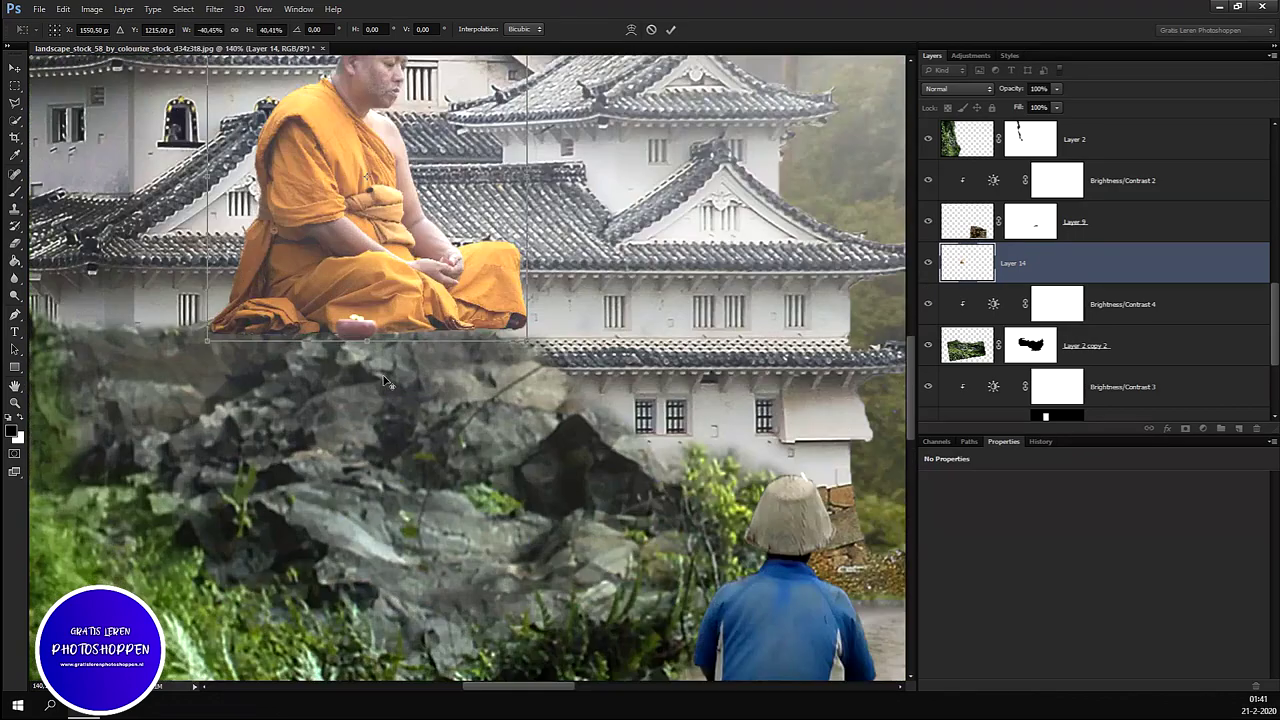
left_click_drag(341, 283, 204, 285)
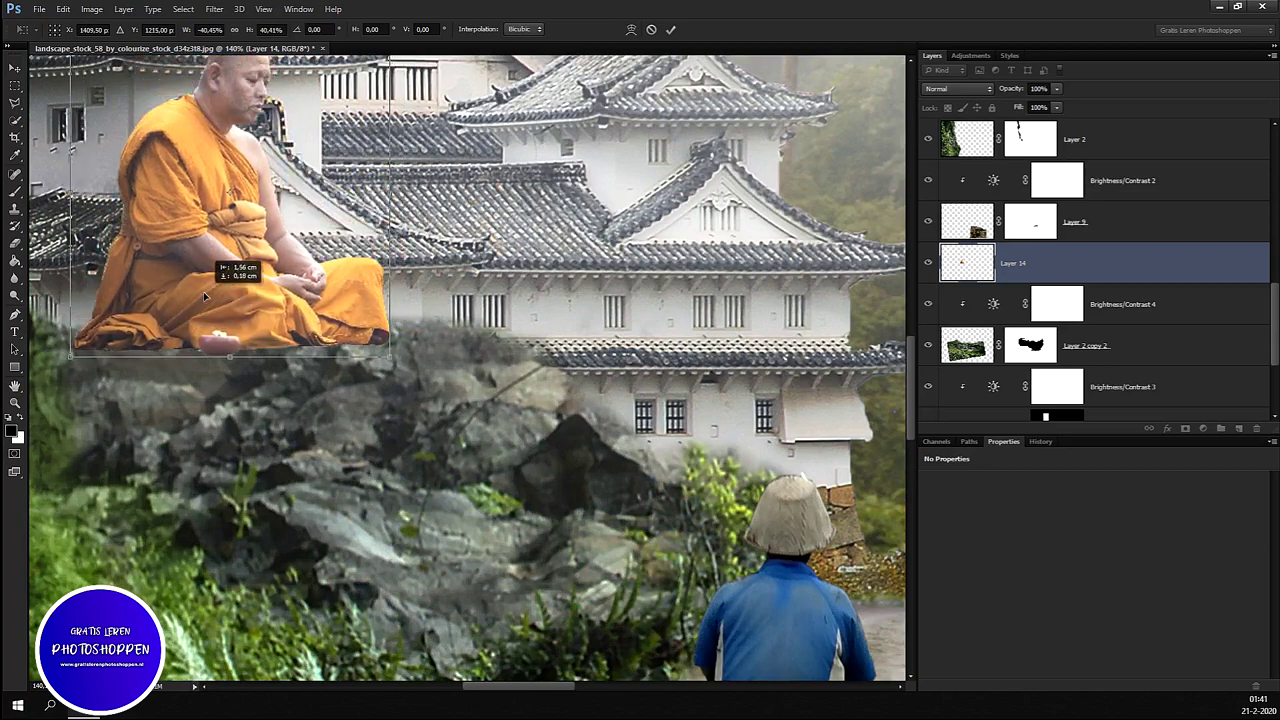
left_click_drag(204, 285, 207, 298)
scroll(323, 417, "down", 3)
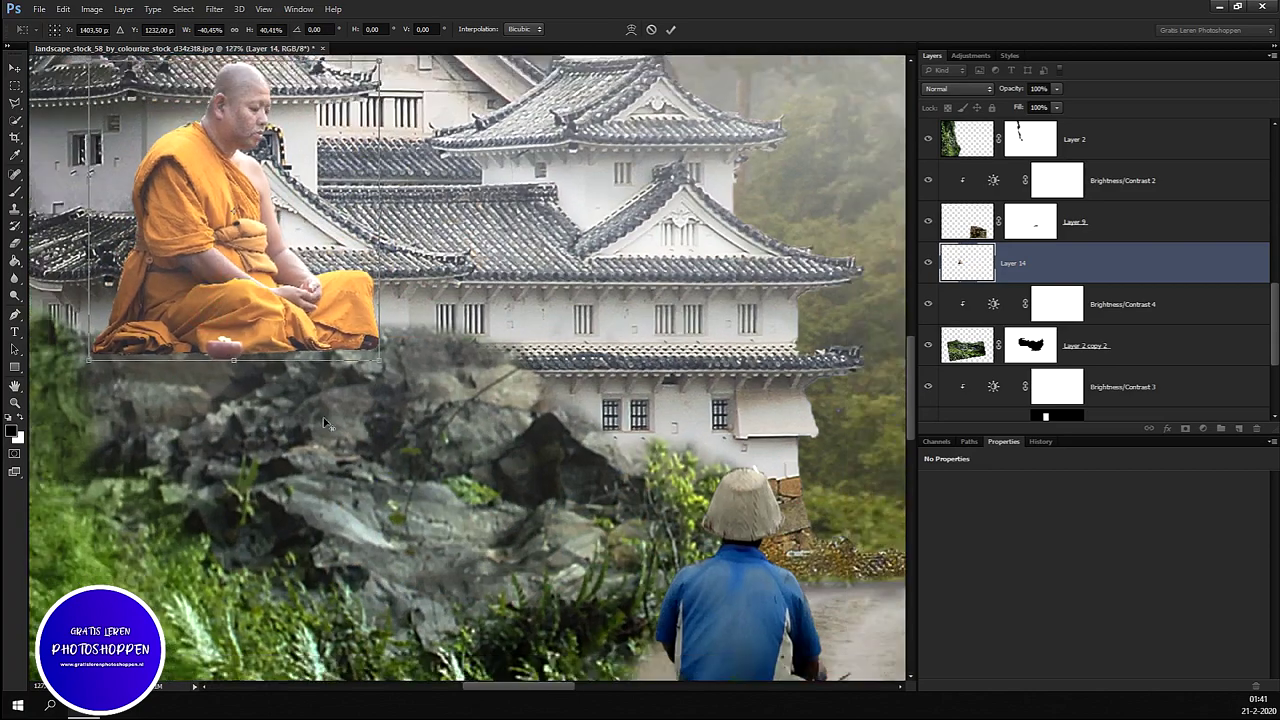
scroll(395, 440, "down", 2)
scroll(420, 428, "down", 1)
scroll(459, 412, "down", 1)
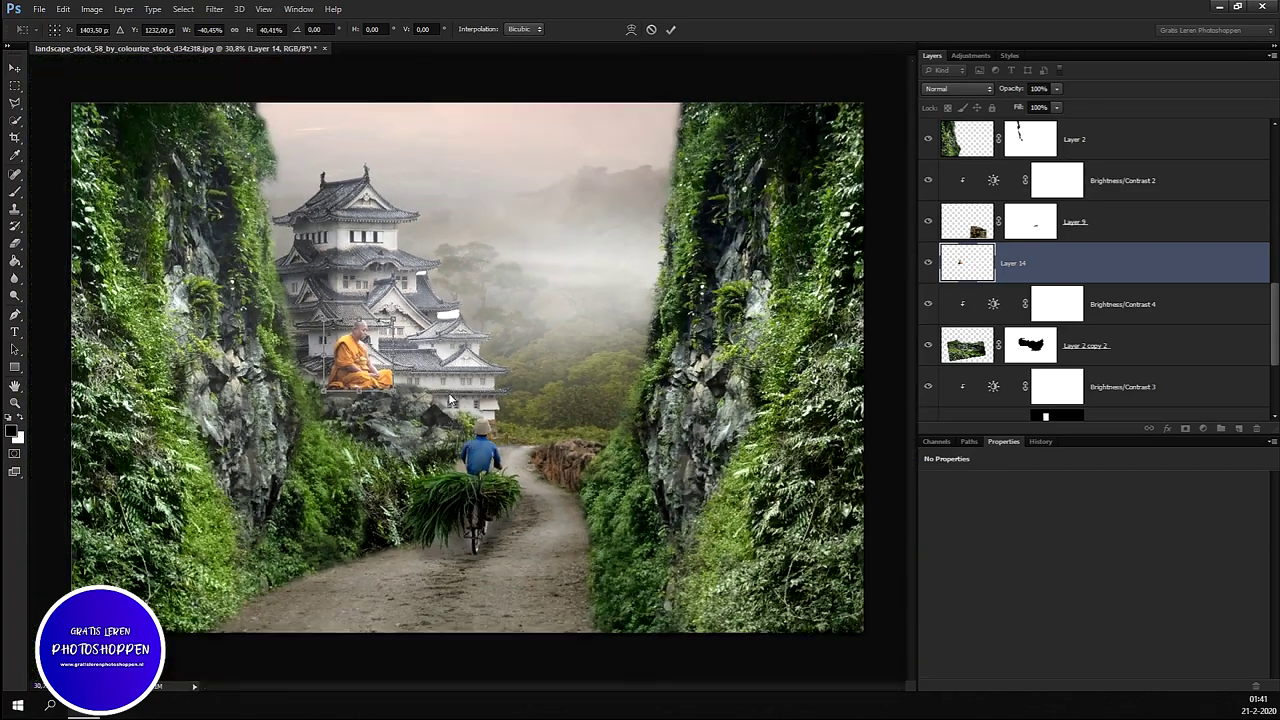
left_click_drag(392, 316, 381, 329)
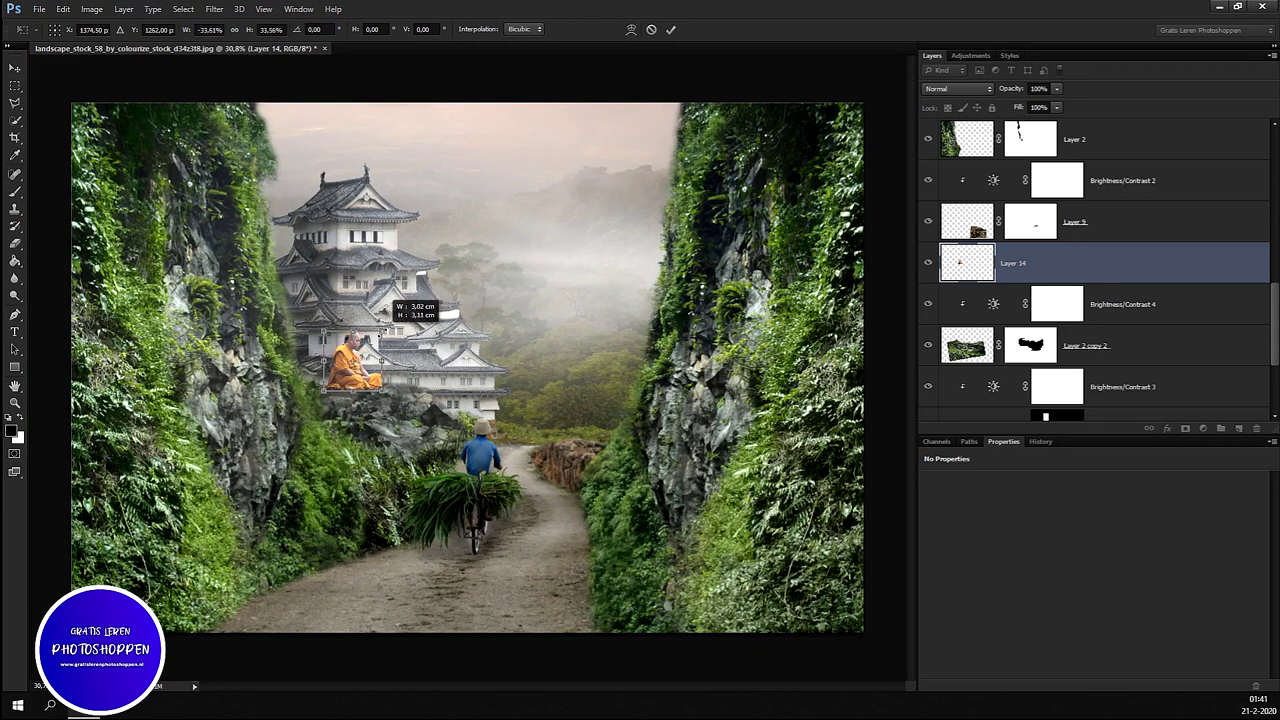
left_click_drag(382, 330, 385, 324)
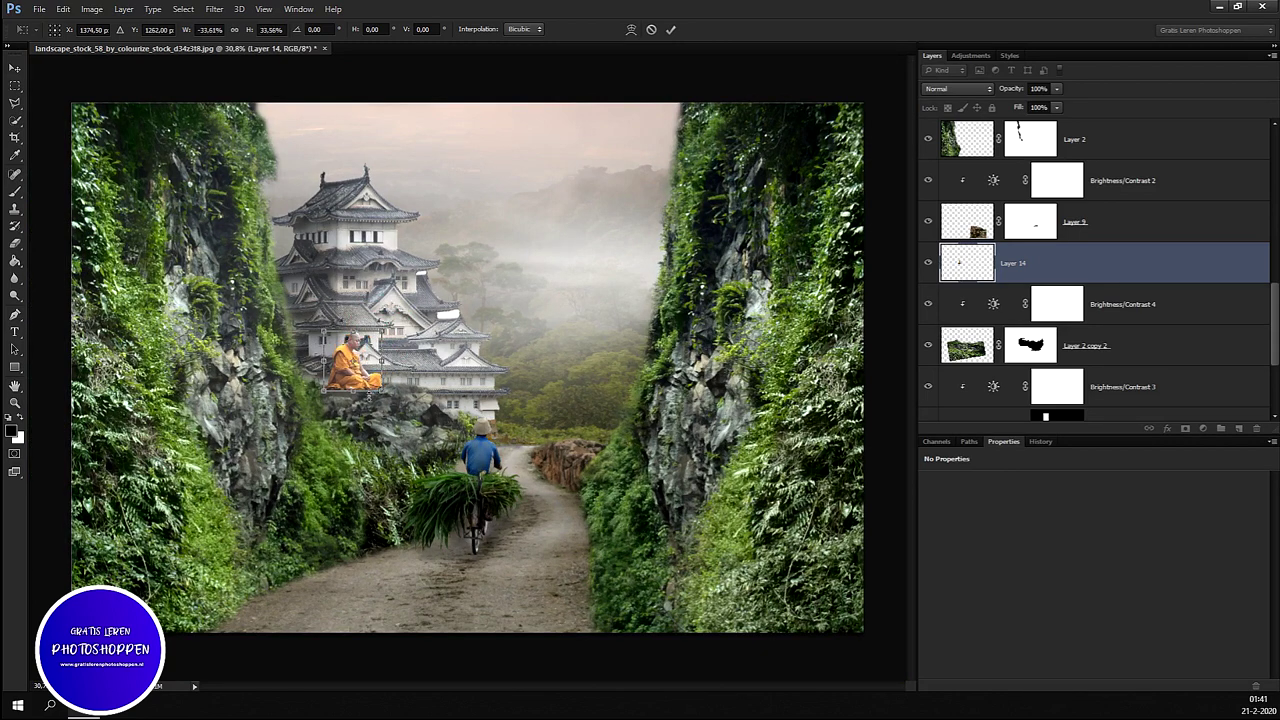
key("Return")
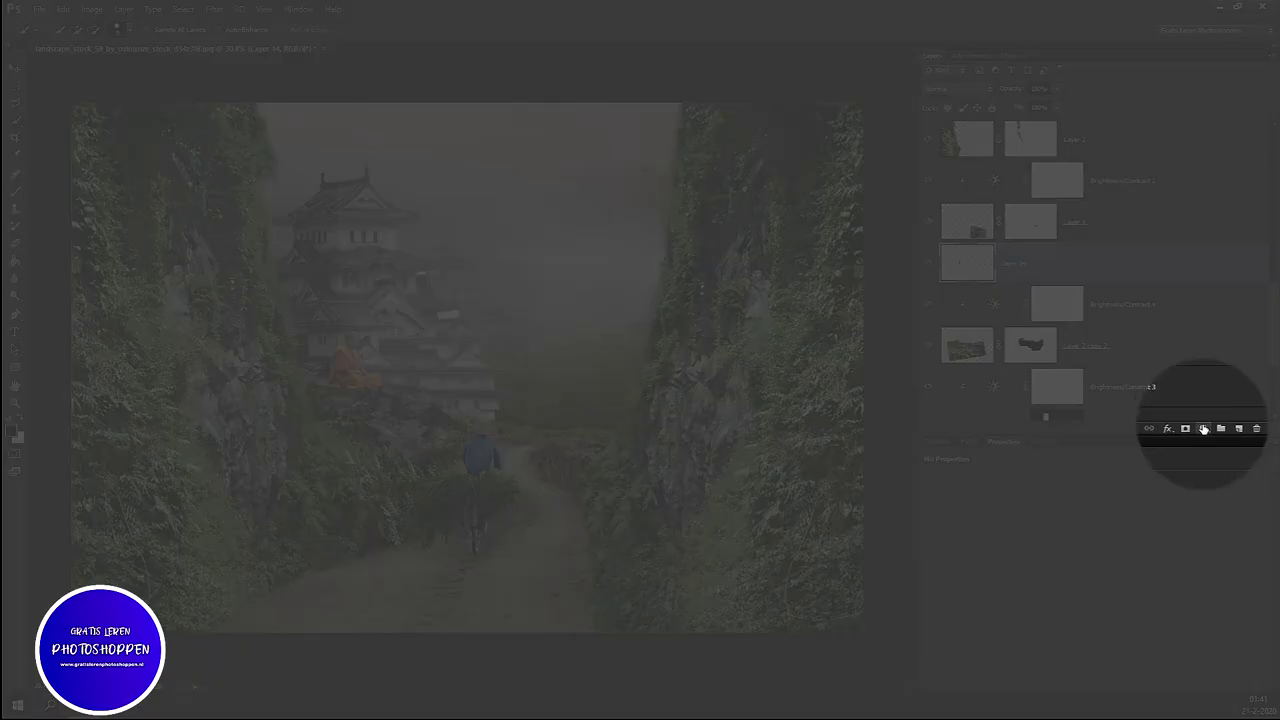
Step: Add a Brightness/Contrast adjustment clipped to the monk layer with brightness -36
left_click(1203, 428)
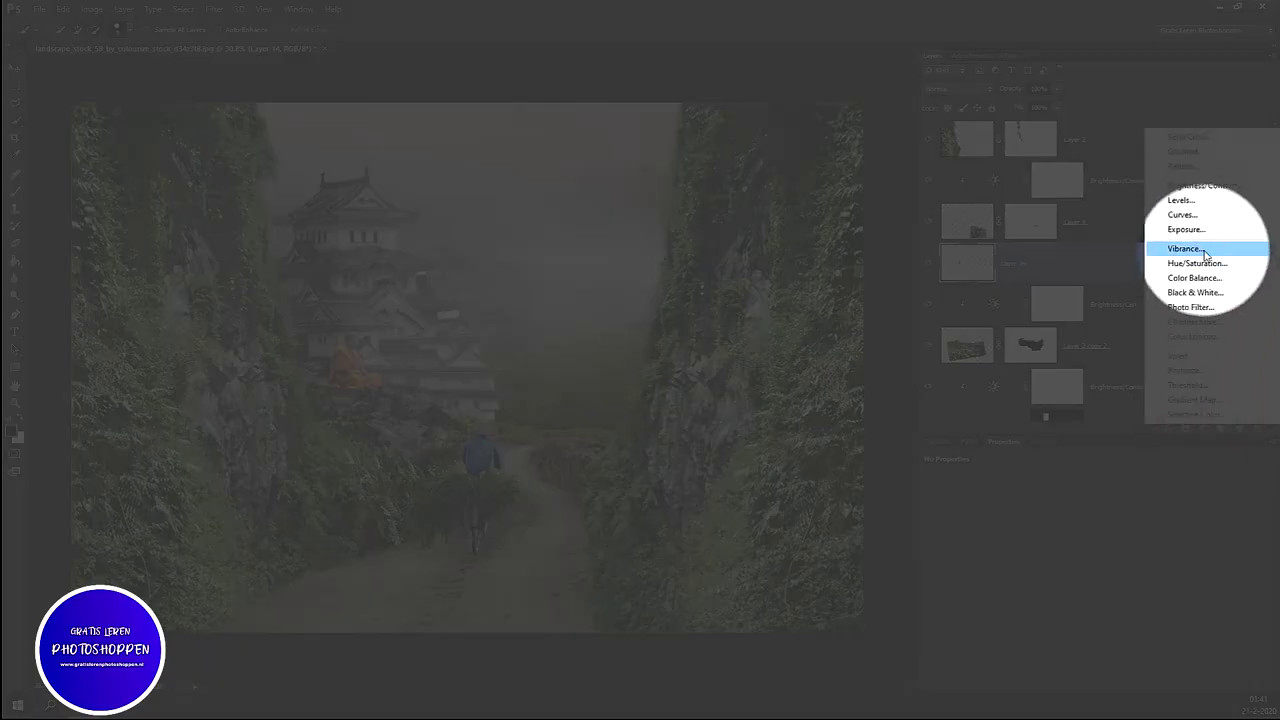
left_click(1217, 188)
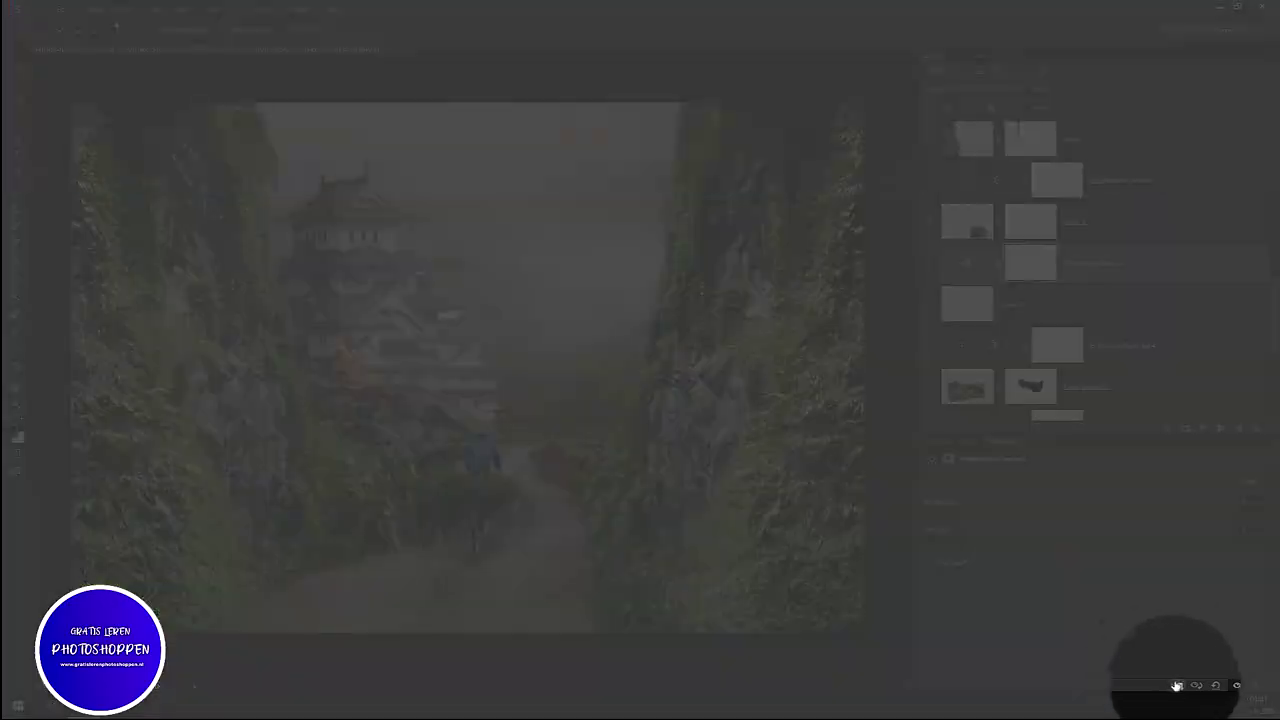
key("ctrl+alt+g")
mouse_move(1065, 519)
left_mouse_down()
mouse_move(1026, 525)
mouse_move(1192, 553)
left_mouse_up()
left_click_drag(1031, 518, 1058, 520)
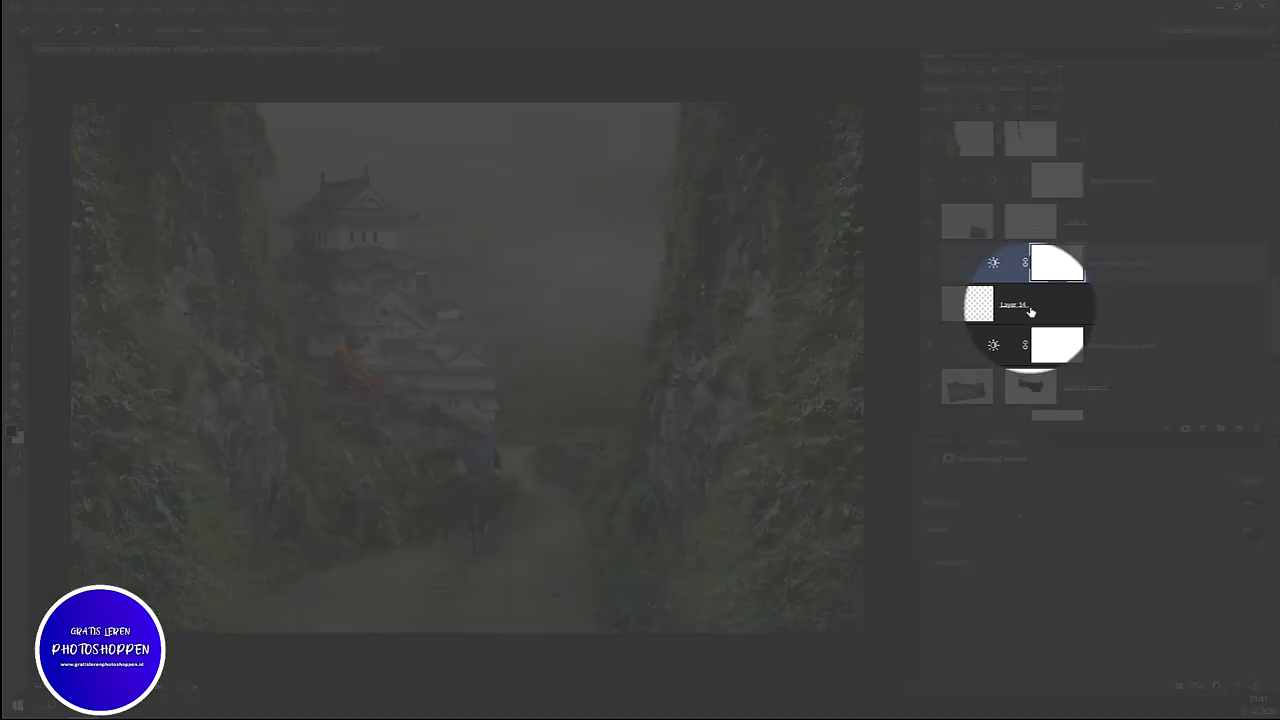
Step: Add a white layer mask to Layer 14 and select the Brush tool
left_click(1030, 312)
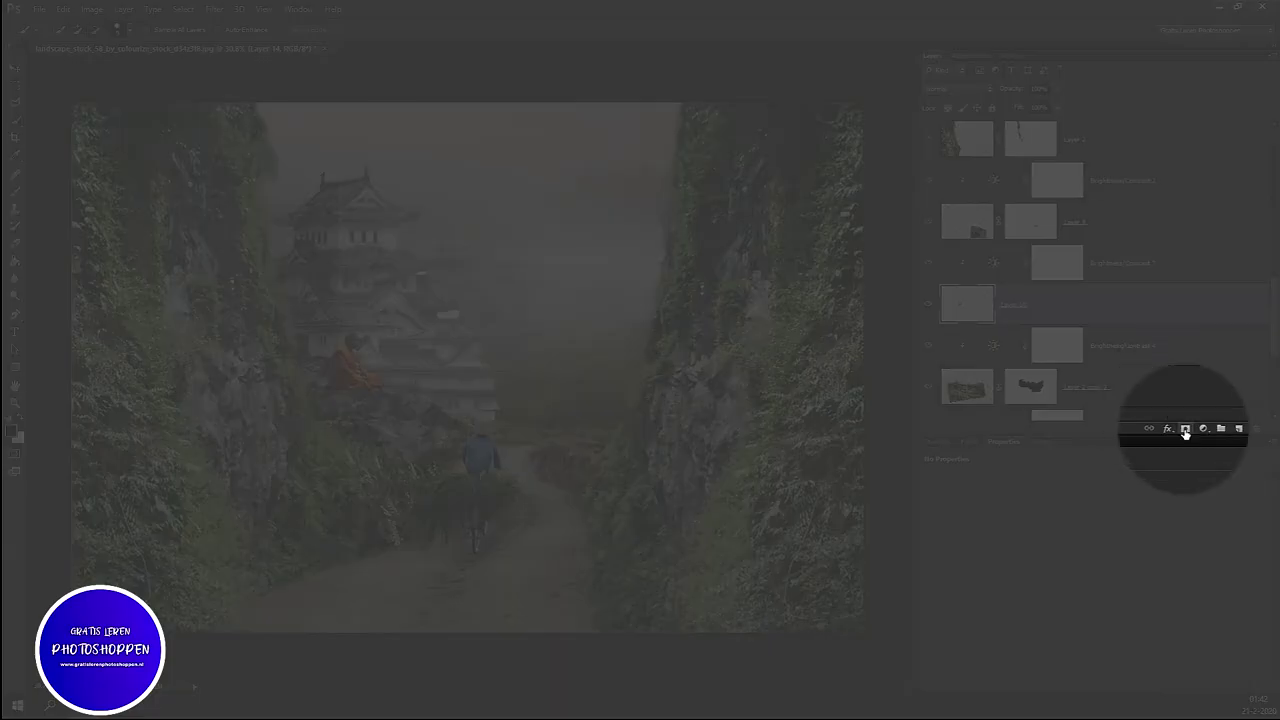
left_click(1185, 430)
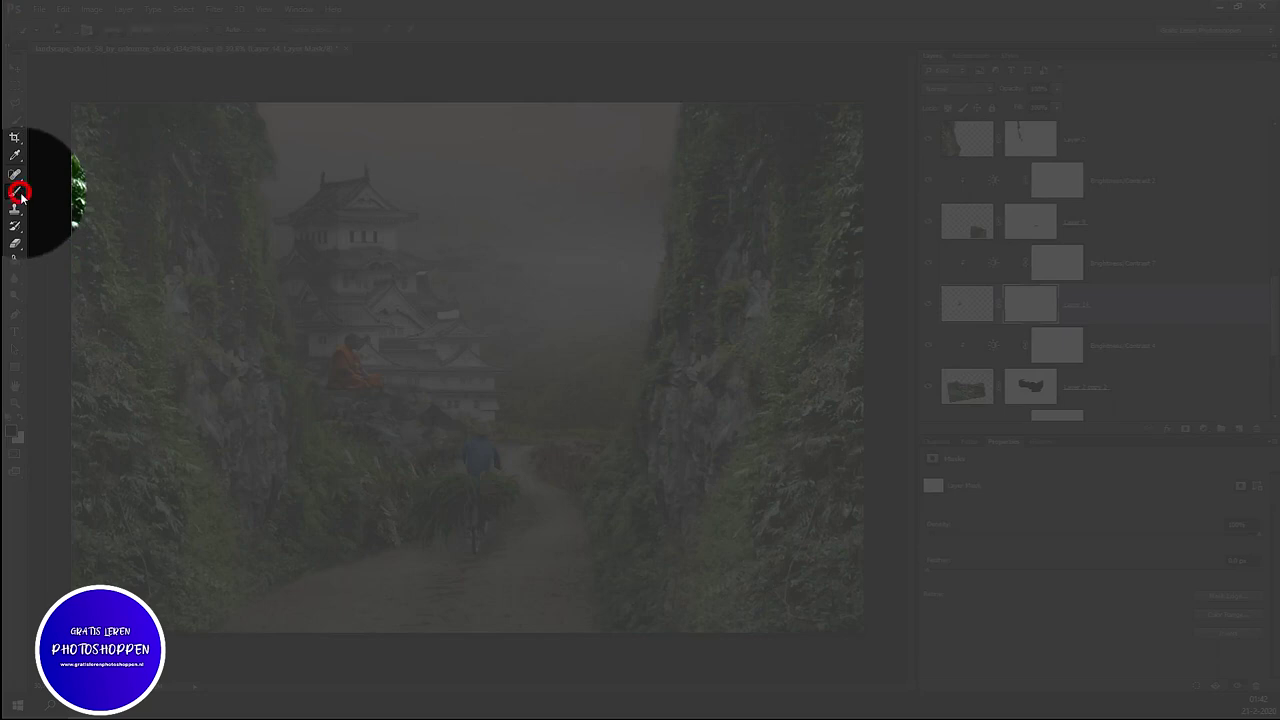
left_click(19, 193)
scroll(389, 393, "up", 2)
scroll(380, 388, "up", 2)
scroll(372, 382, "up", 2)
scroll(365, 376, "up", 2)
scroll(365, 376, "up", 1)
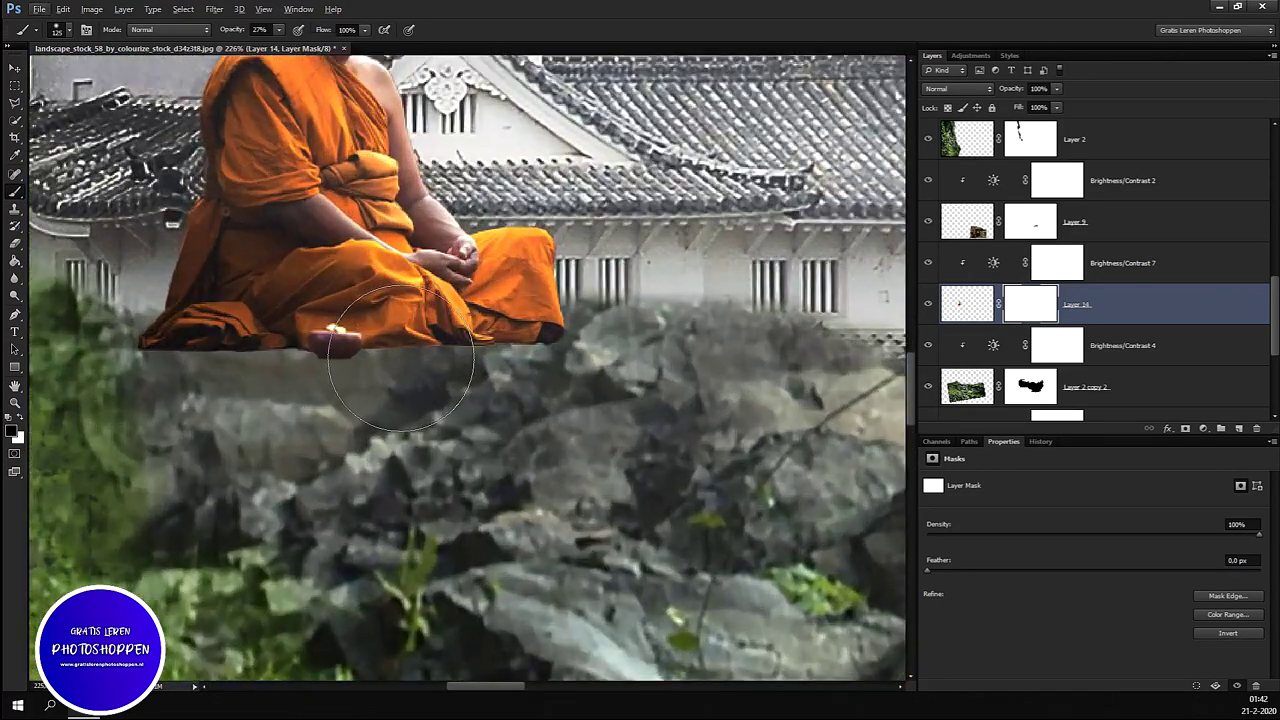
Step: Paint black on the mask with a ~35 px, 100% brush to blend the robe hem into the rock
key("bracketleft")
key("bracketleft")
key("bracketleft")
key("bracketleft")
key("bracketleft")
key("bracketleft")
key("bracketleft")
key("bracketleft")
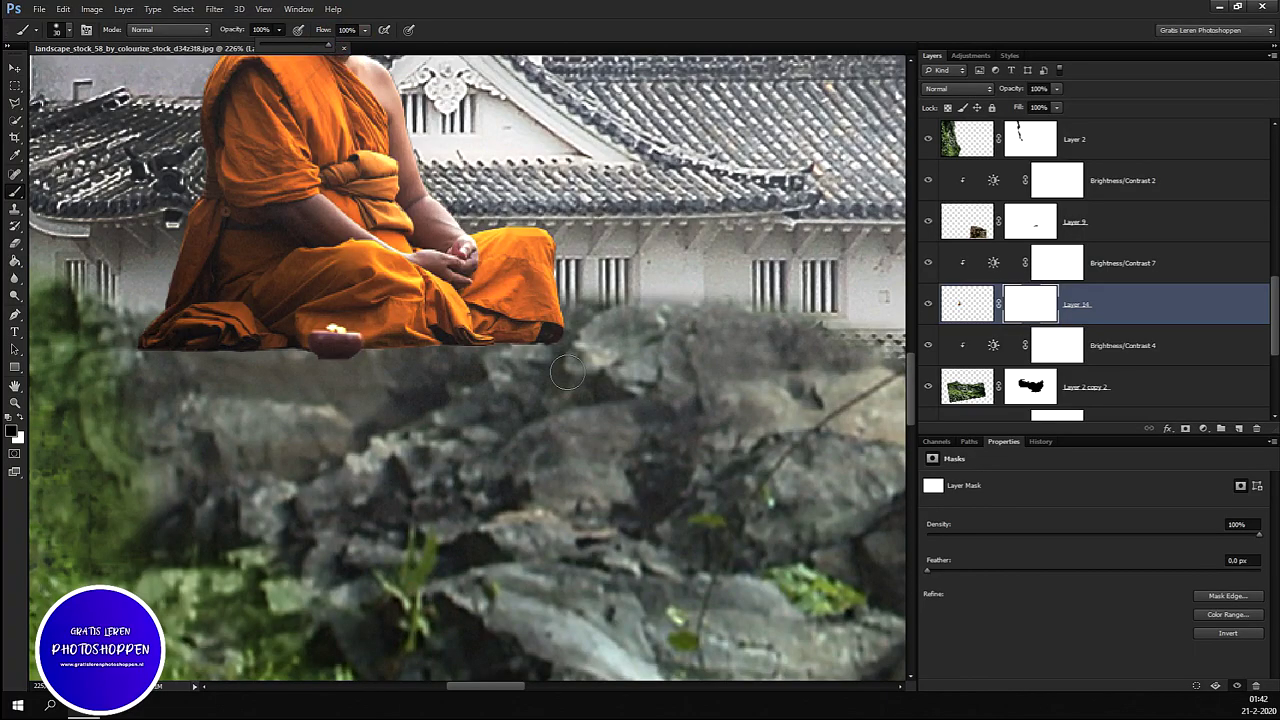
key("0")
mouse_move(560, 357)
left_mouse_down()
mouse_move(381, 354)
mouse_move(345, 338)
mouse_move(135, 345)
mouse_move(461, 345)
mouse_move(555, 335)
mouse_move(560, 318)
mouse_move(535, 337)
left_mouse_up()
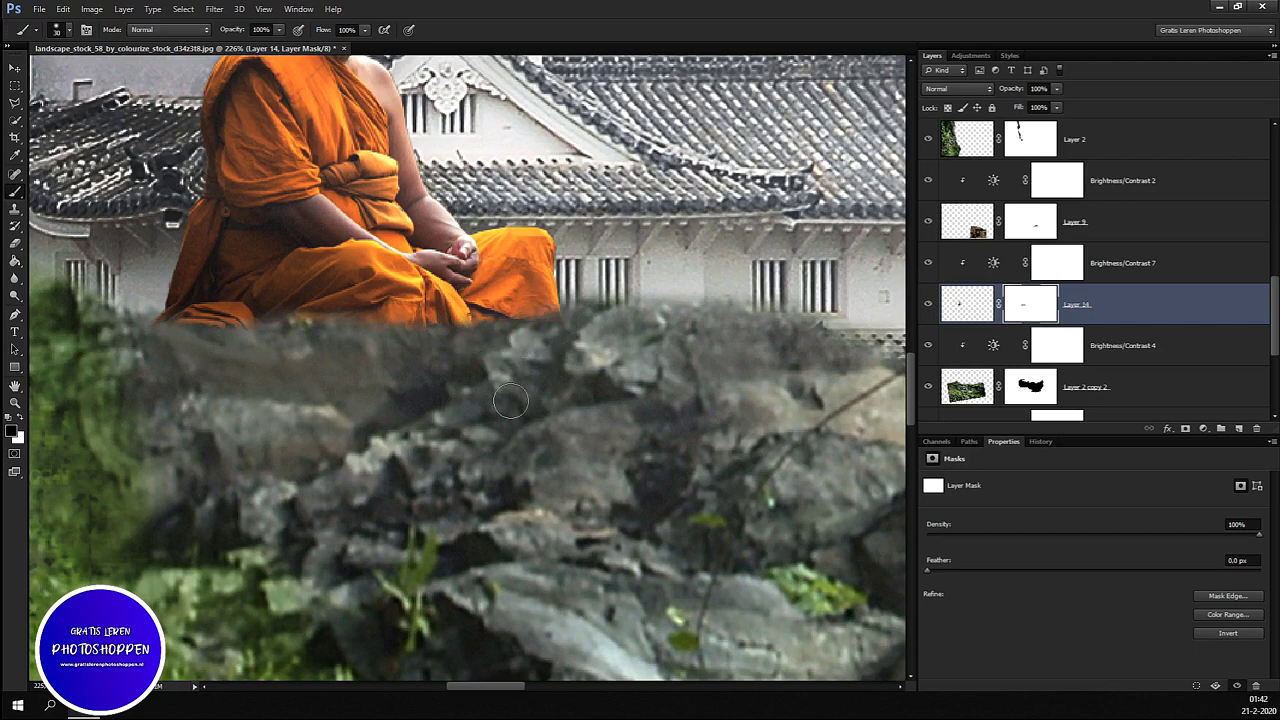
scroll(560, 410, "down", 5)
scroll(360, 401, "up", 5)
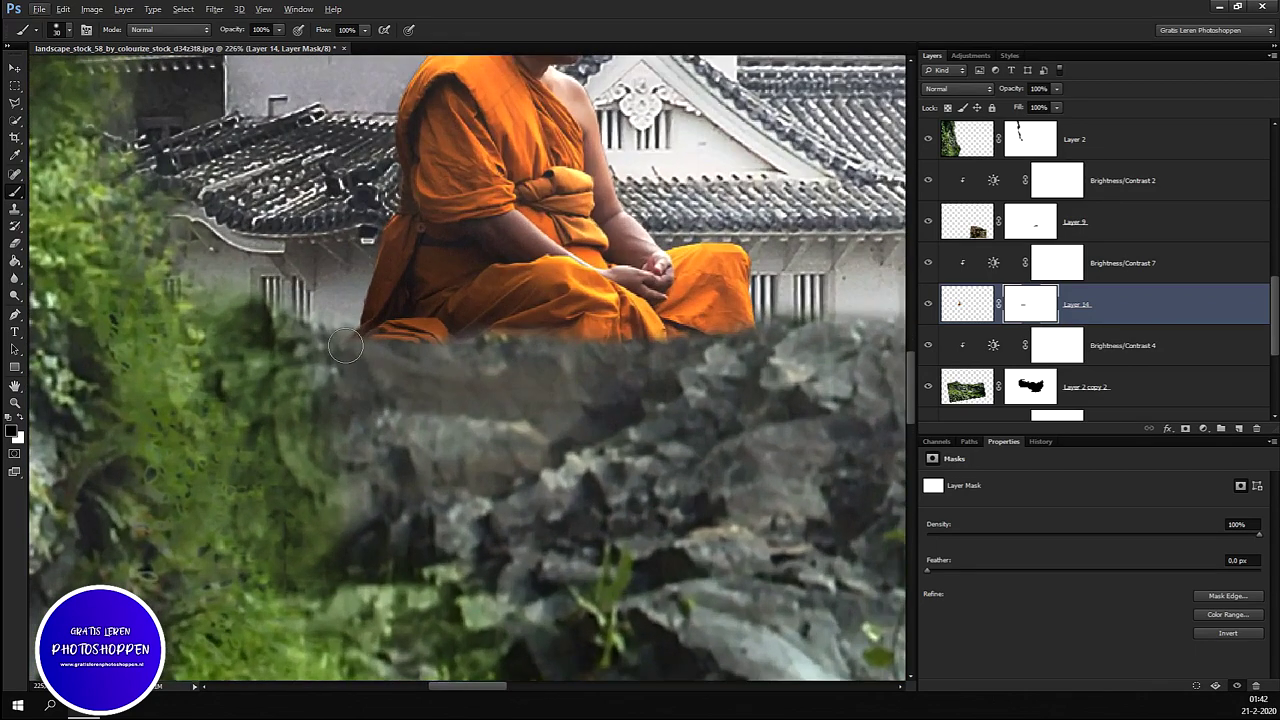
left_click_drag(363, 352, 447, 384)
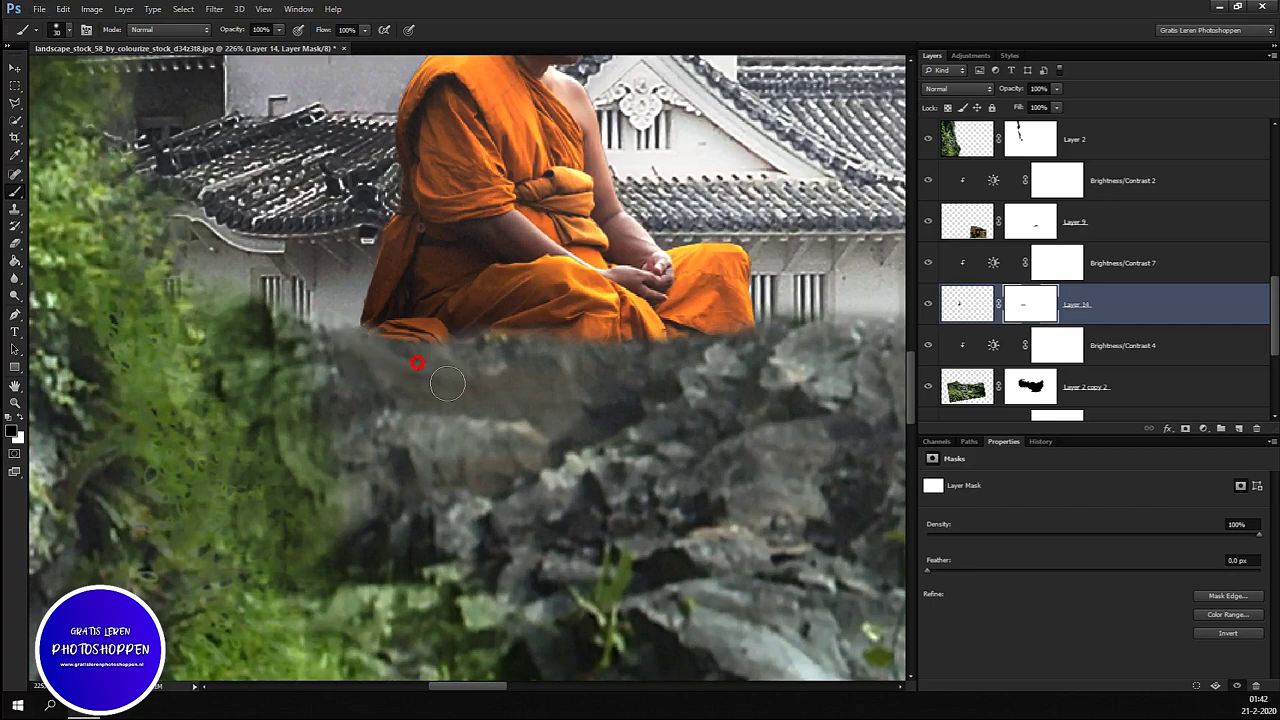
scroll(470, 388, "down", 3)
scroll(485, 392, "down", 2)
scroll(515, 410, "down", 3)
scroll(557, 440, "down", 2)
scroll(557, 440, "down", 2)
scroll(557, 440, "down", 2)
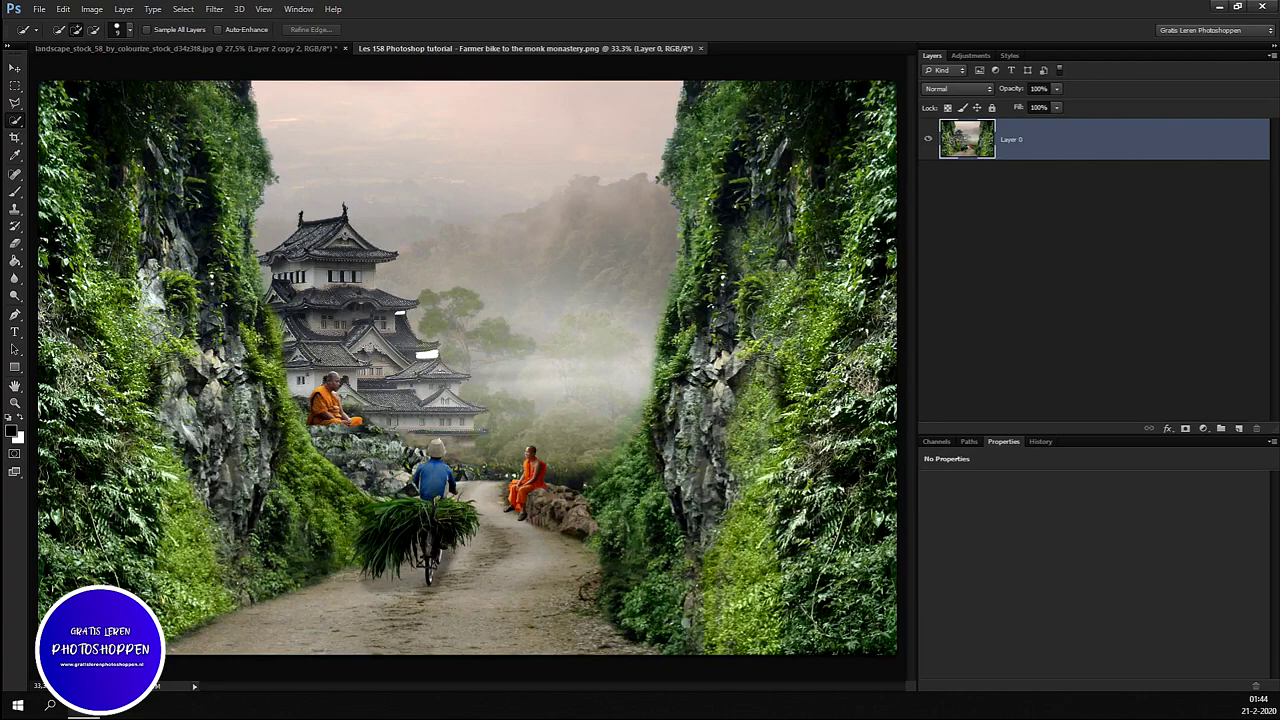
left_click_drag(330, 484, 360, 490)
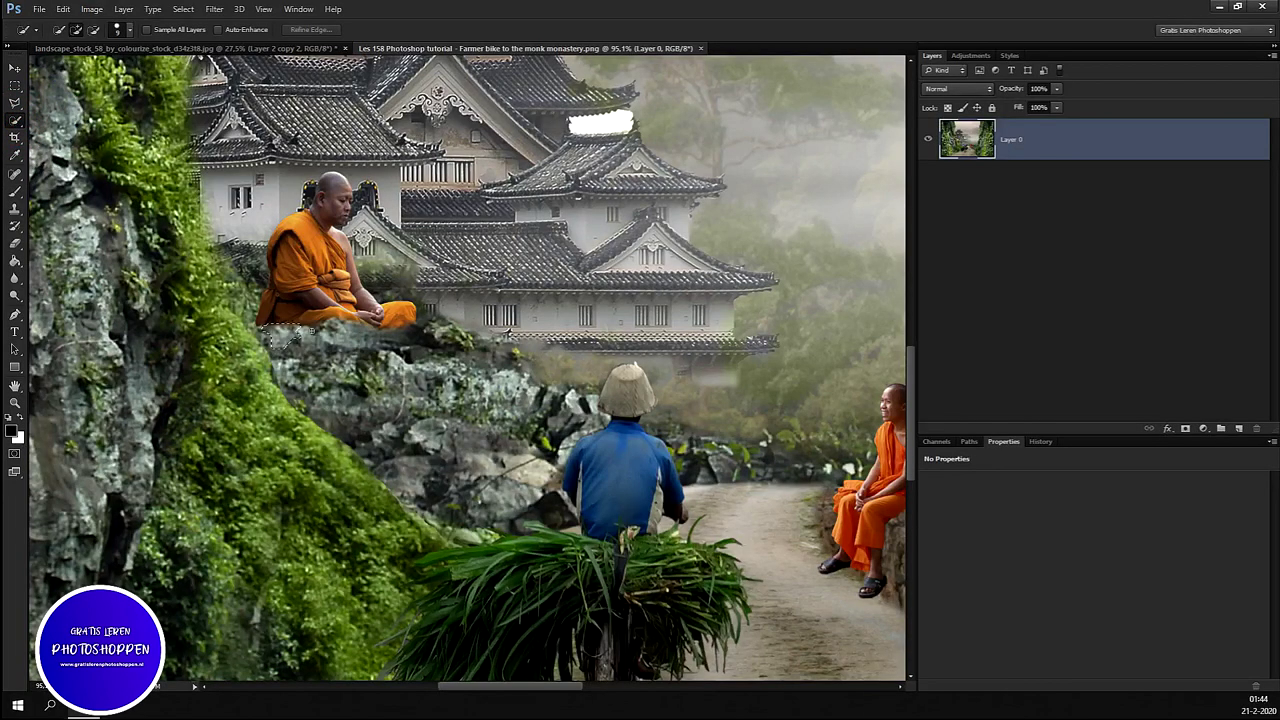
left_click_drag(479, 353, 583, 418)
mouse_move(551, 447)
left_mouse_down()
mouse_move(520, 505)
mouse_move(425, 500)
mouse_move(378, 442)
left_mouse_up()
left_click_drag(405, 310, 390, 318)
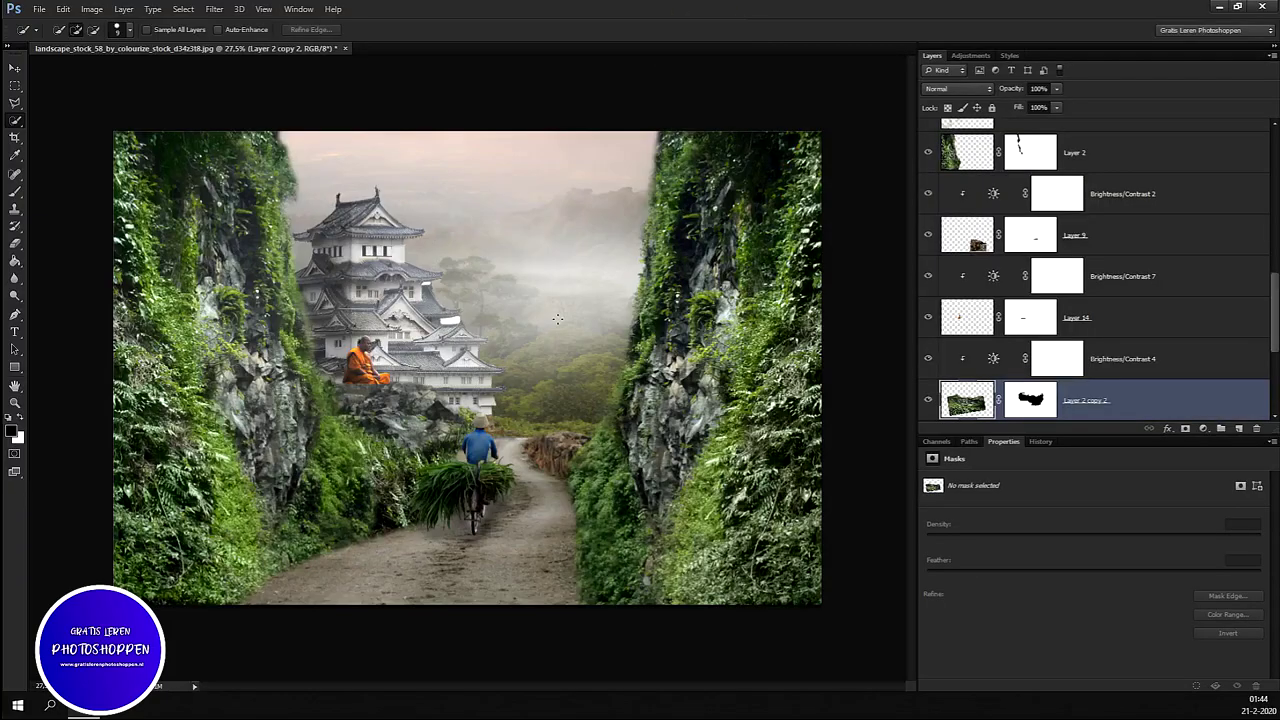
Step: Copy the selected rock to Layer 15, move it above Brightness/Contrast 4, and release its clipping mask
scroll(405, 418, "up", 1)
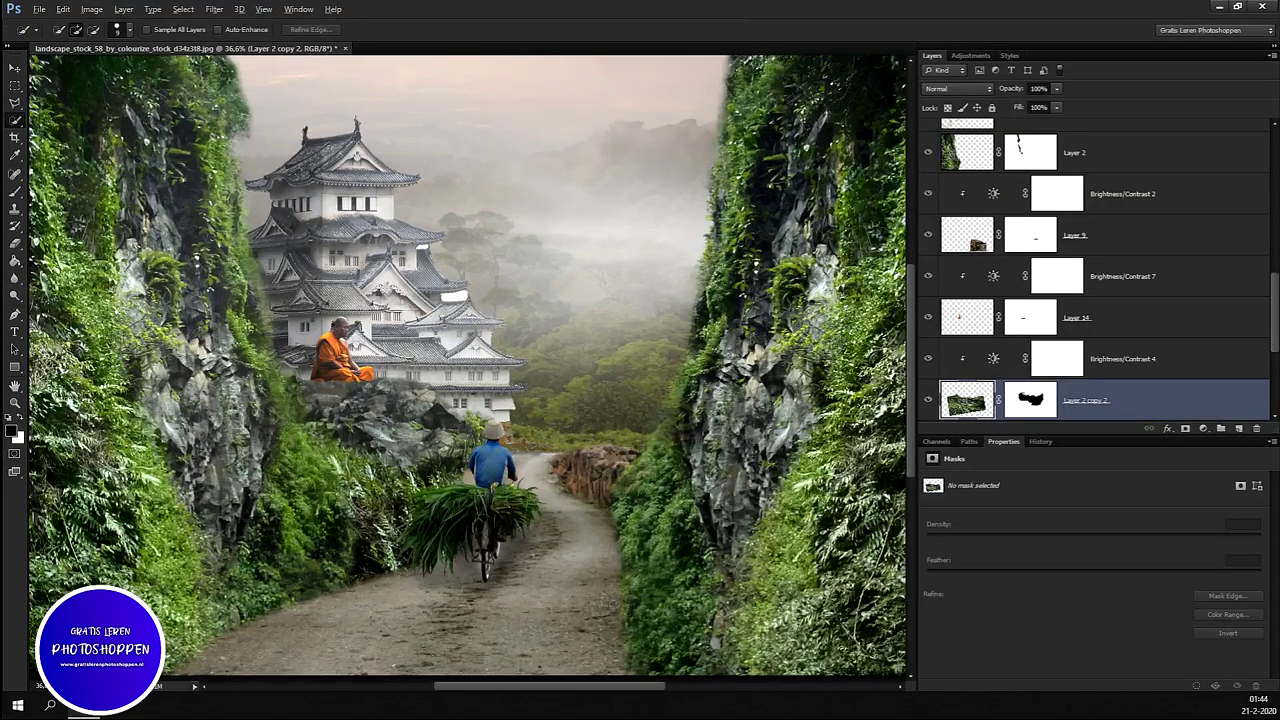
scroll(405, 418, "up", 1)
scroll(405, 418, "up", 1)
scroll(405, 418, "up", 1)
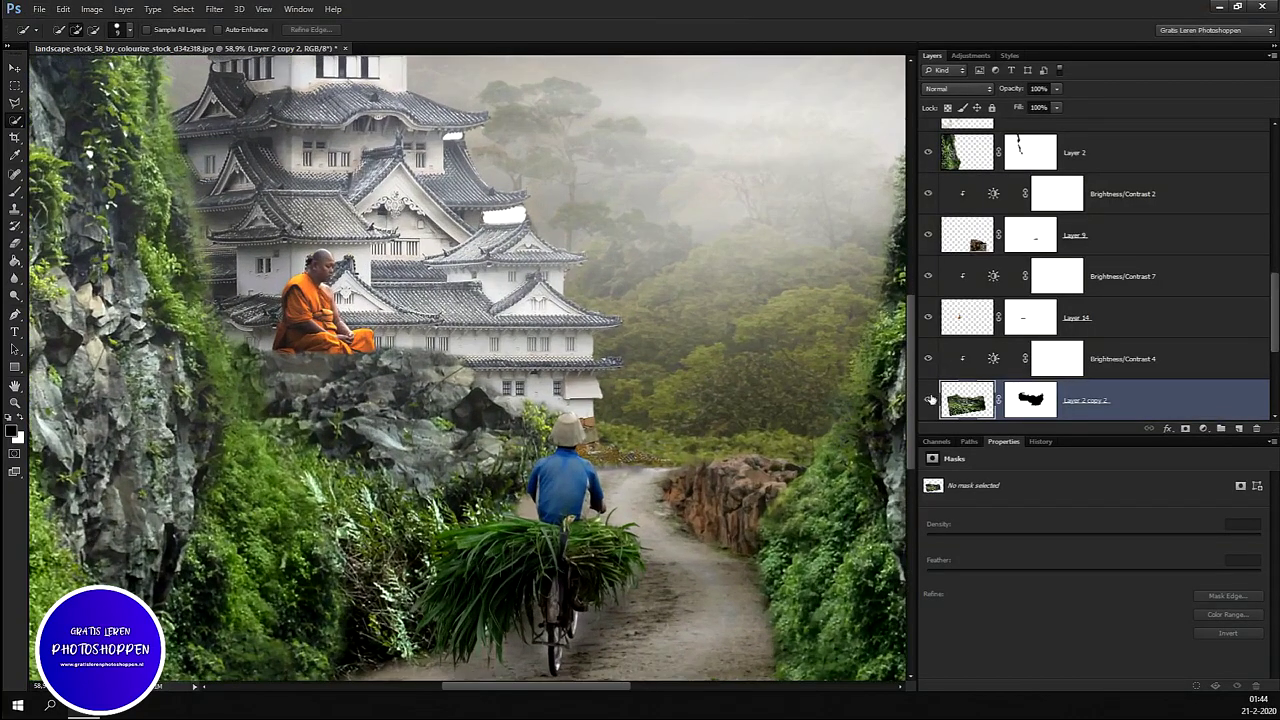
key("ctrl+shift+alt+n")
key("ctrl+alt+g")
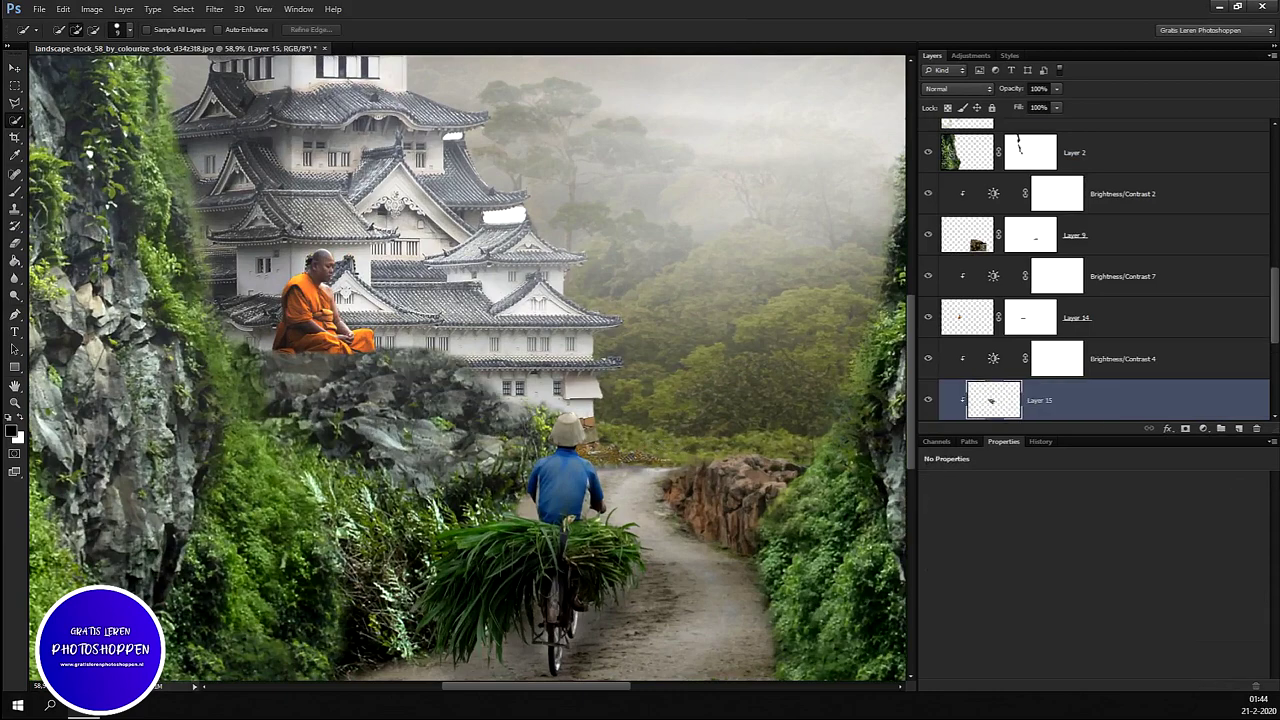
scroll(1076, 400, "down", 3)
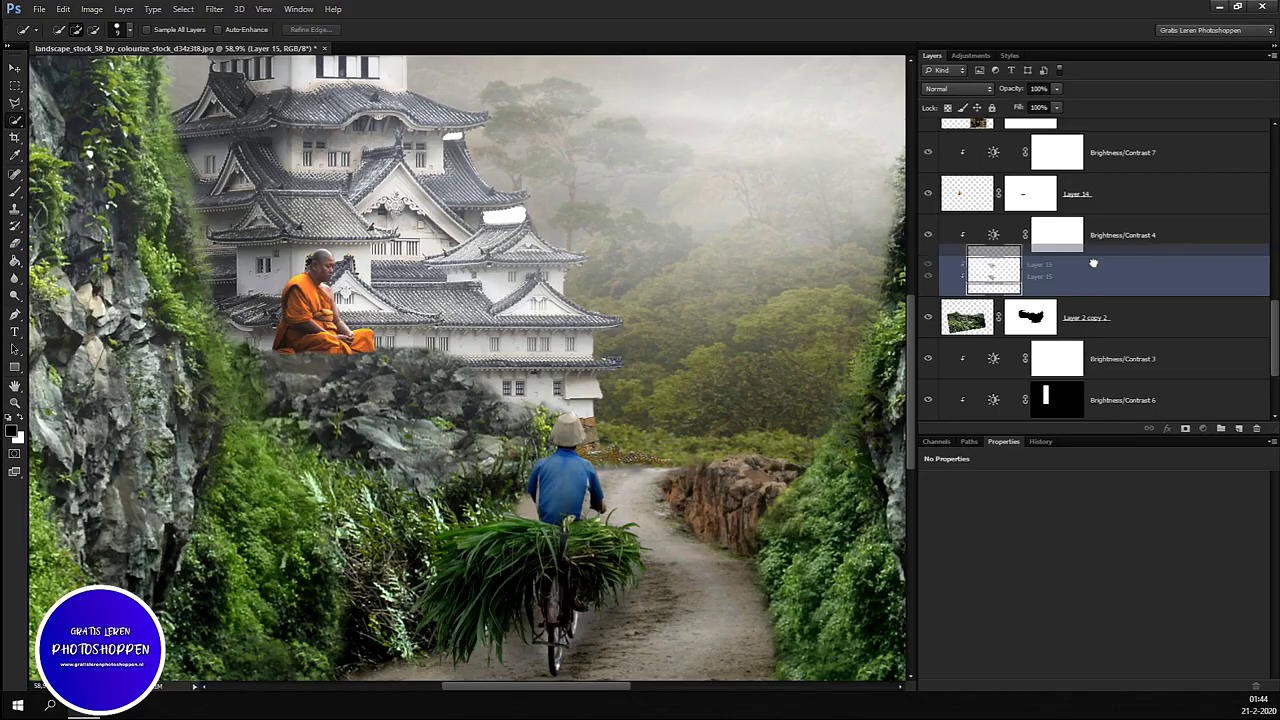
left_click_drag(1092, 282, 1101, 228)
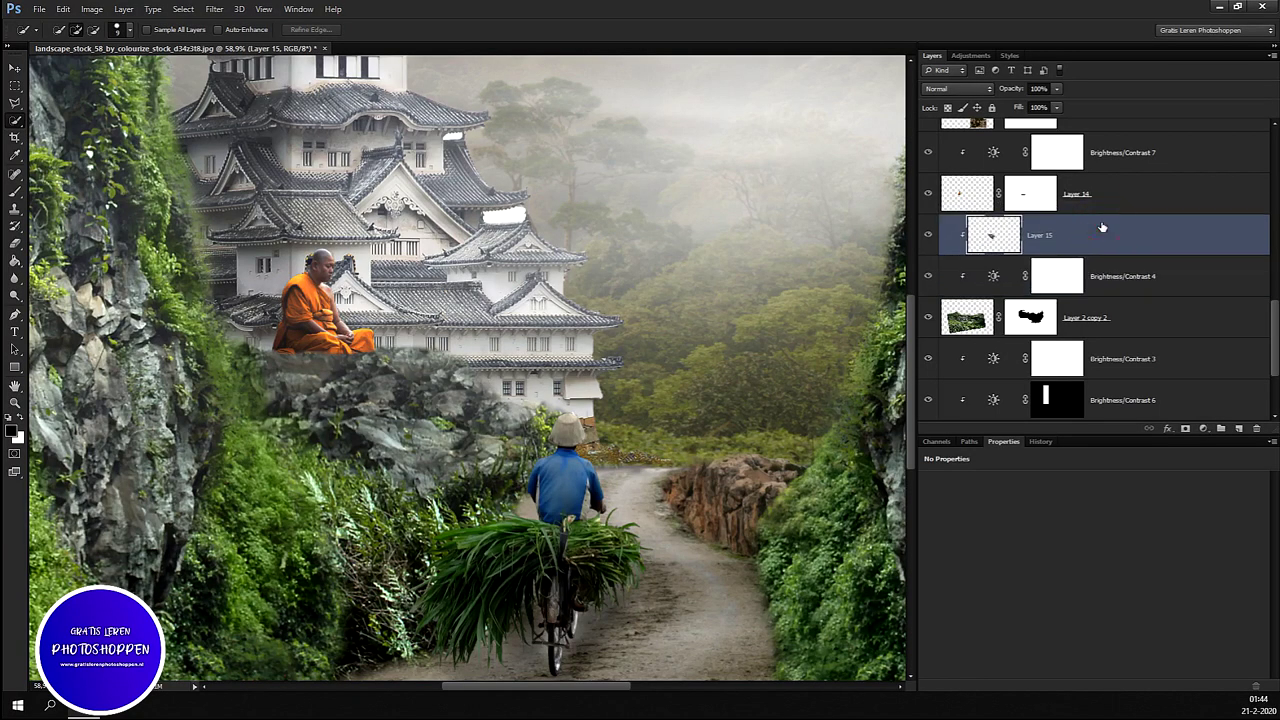
right_click(1098, 238)
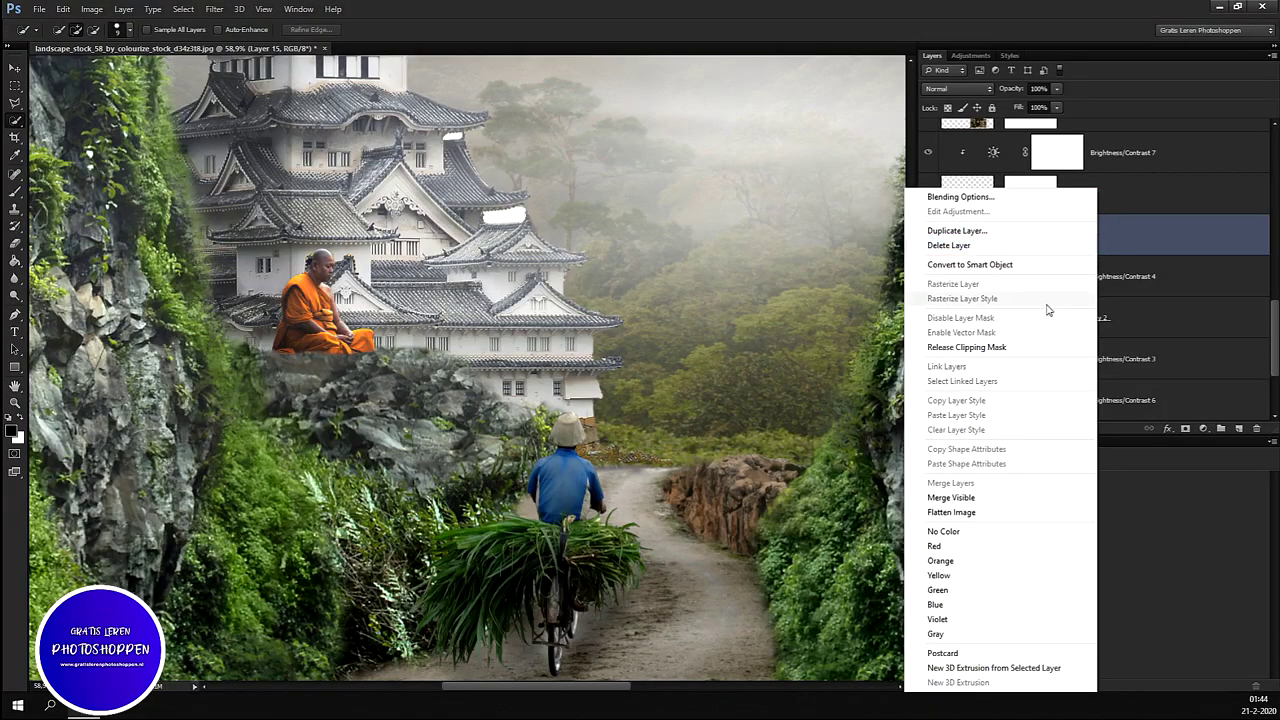
left_click(1025, 348)
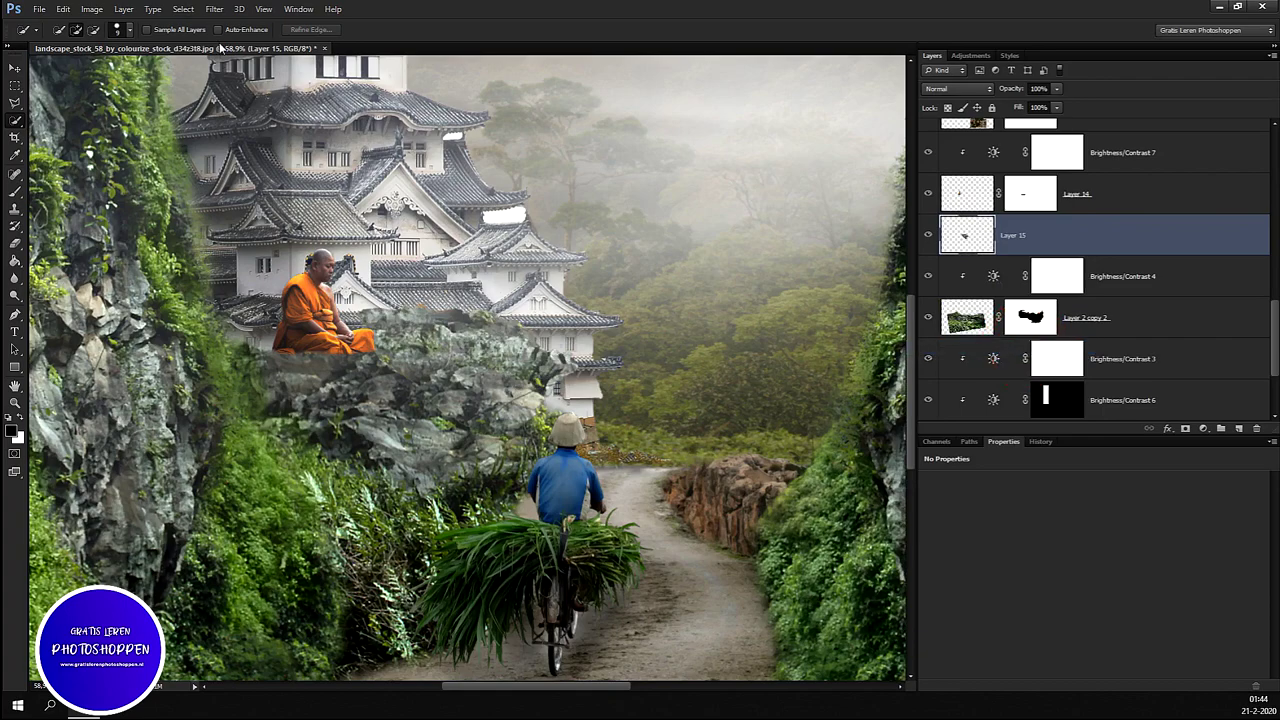
Step: Nudge the copied rock down under the ledge and add a layer mask to Layer 15
left_click(15, 67)
mouse_move(394, 368)
left_mouse_down()
mouse_move(408, 405)
mouse_move(325, 408)
mouse_move(449, 425)
mouse_move(433, 404)
left_mouse_up()
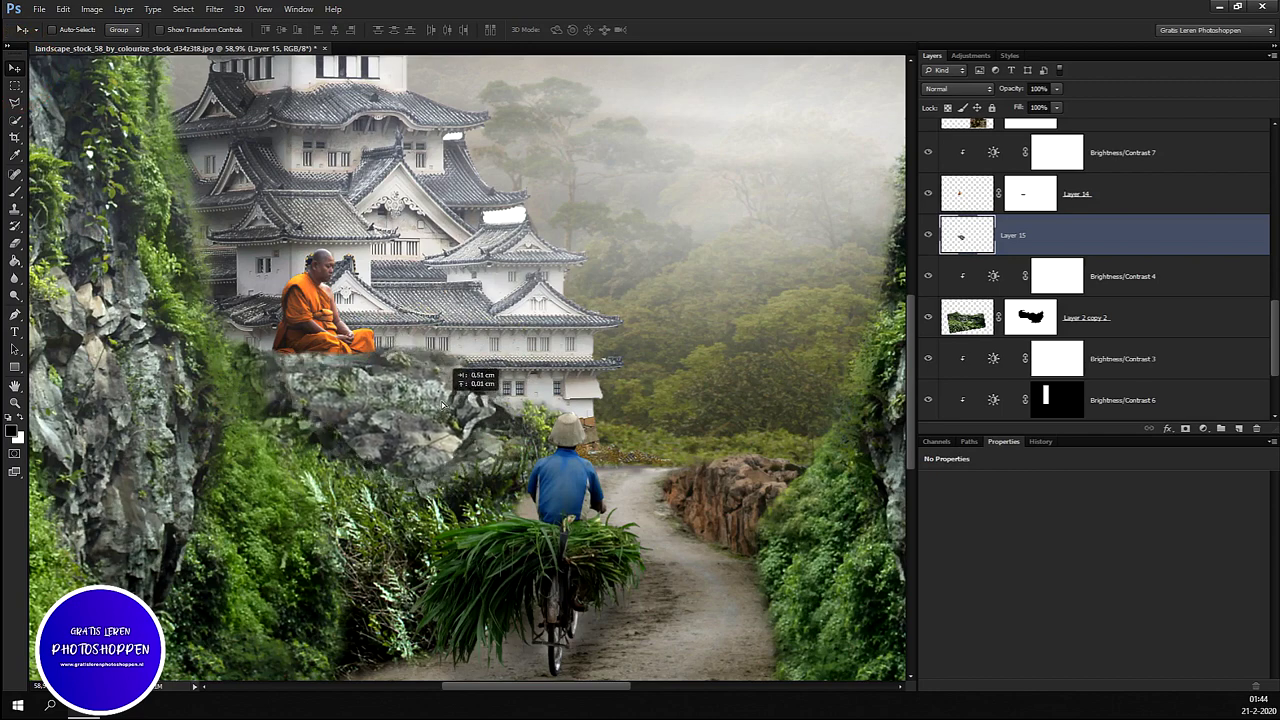
mouse_move(433, 404)
left_mouse_down()
mouse_move(418, 404)
mouse_move(421, 428)
mouse_move(423, 414)
mouse_move(437, 419)
left_mouse_up()
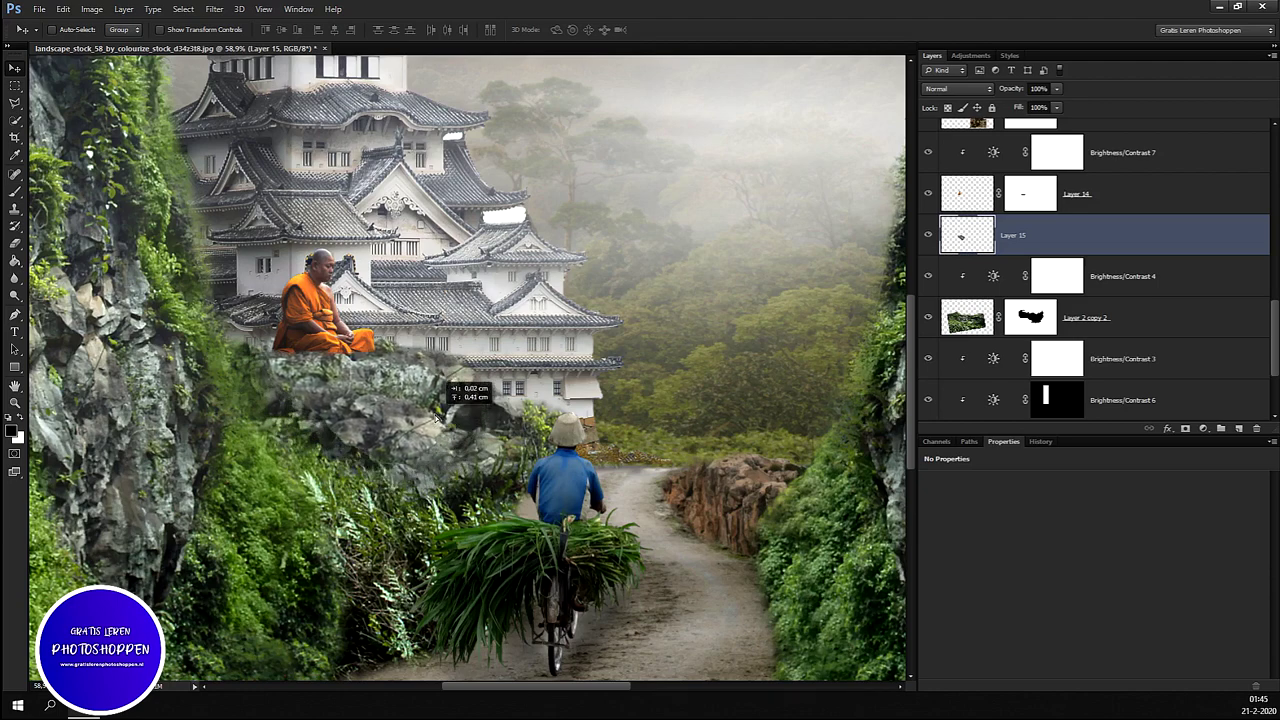
left_click_drag(437, 418, 438, 419)
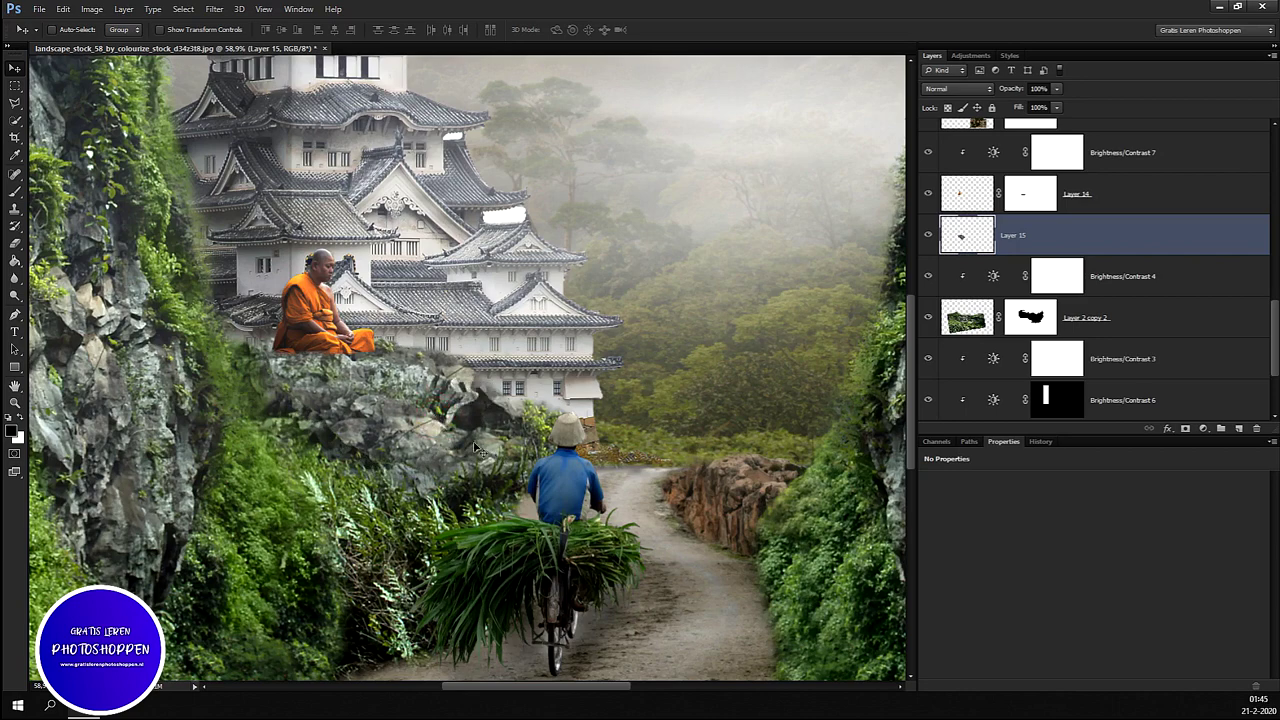
scroll(382, 438, "up", 3)
scroll(370, 415, "up", 2)
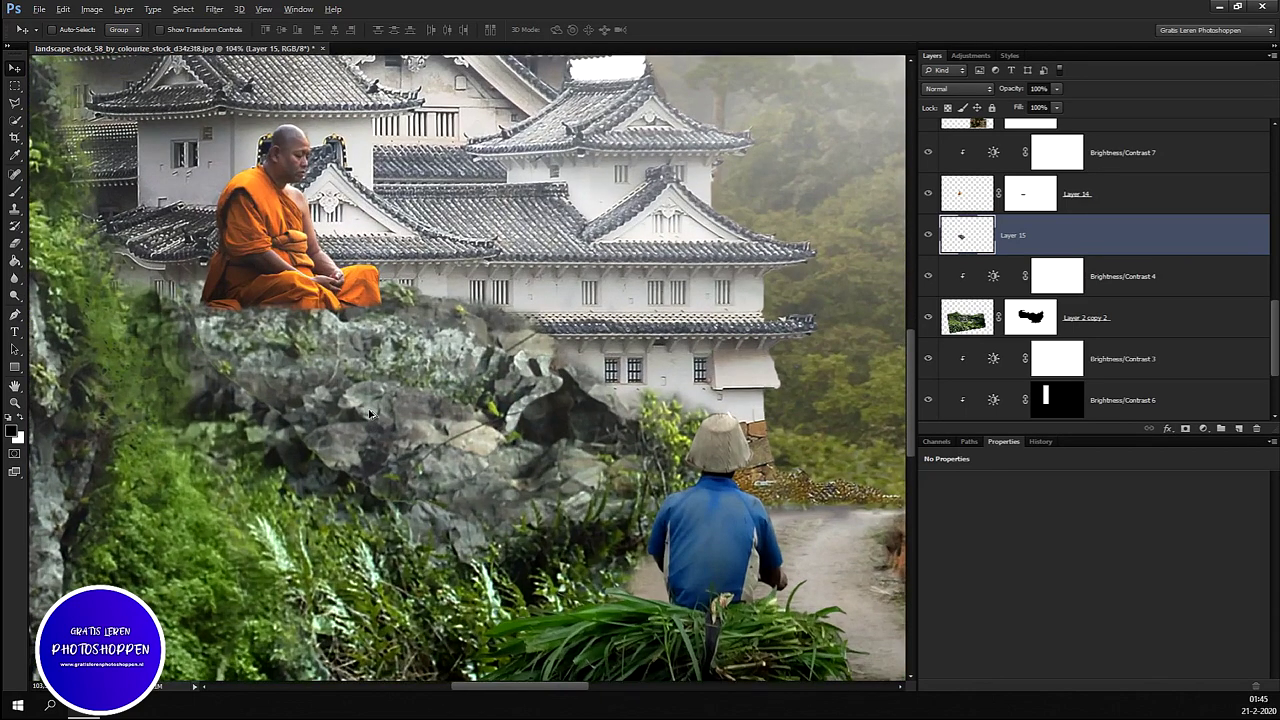
scroll(376, 415, "down", 2)
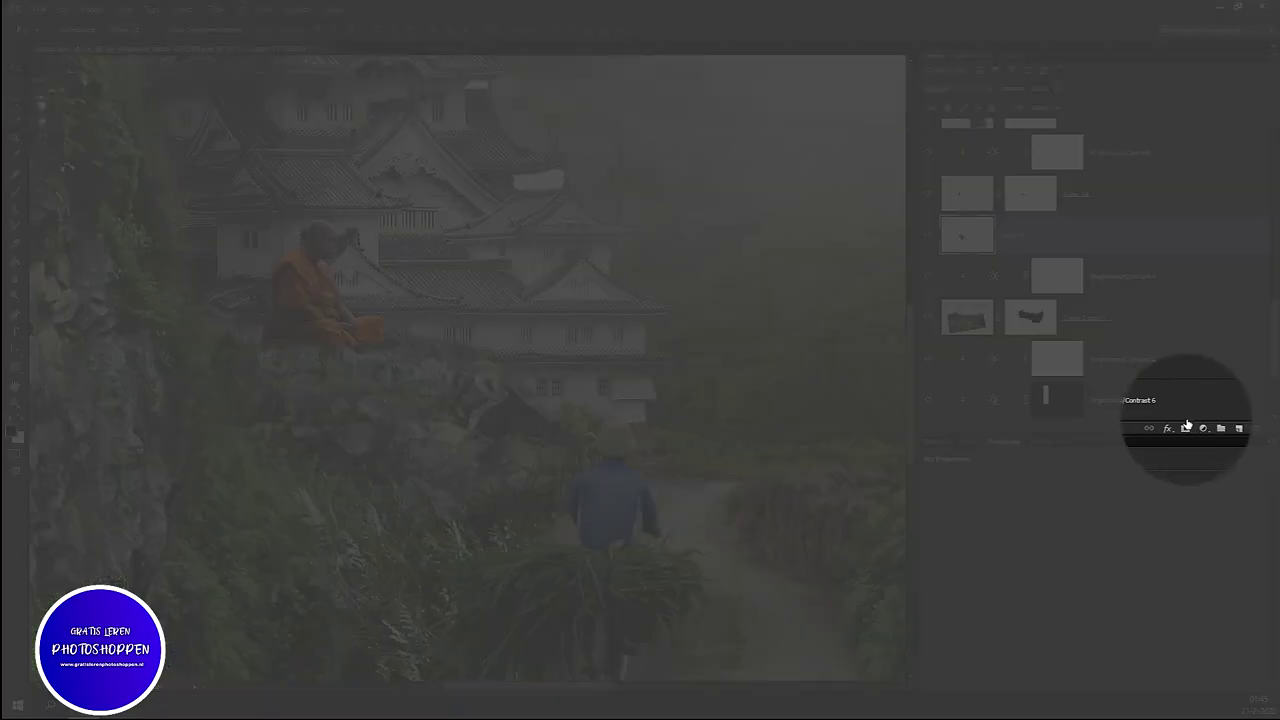
left_click(1185, 428)
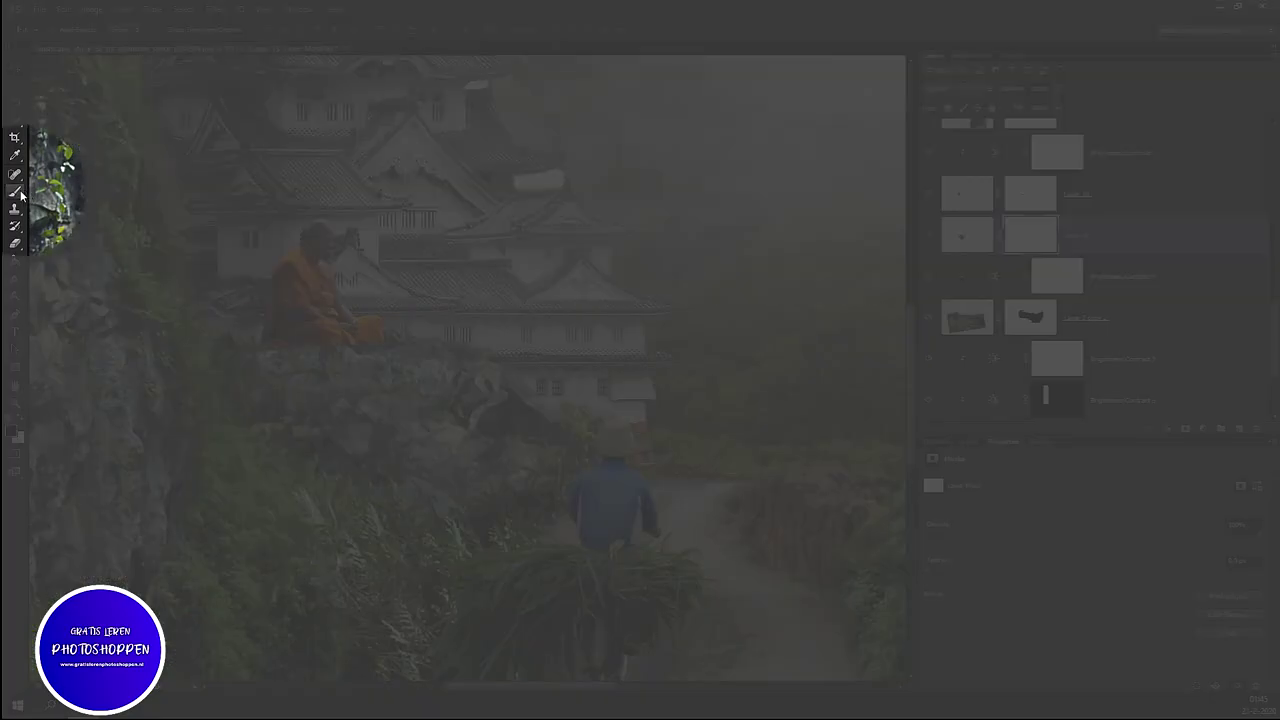
Step: Paint black on Layer 15's mask to blend the copied rock's hard edges into the ledge
left_click(18, 191)
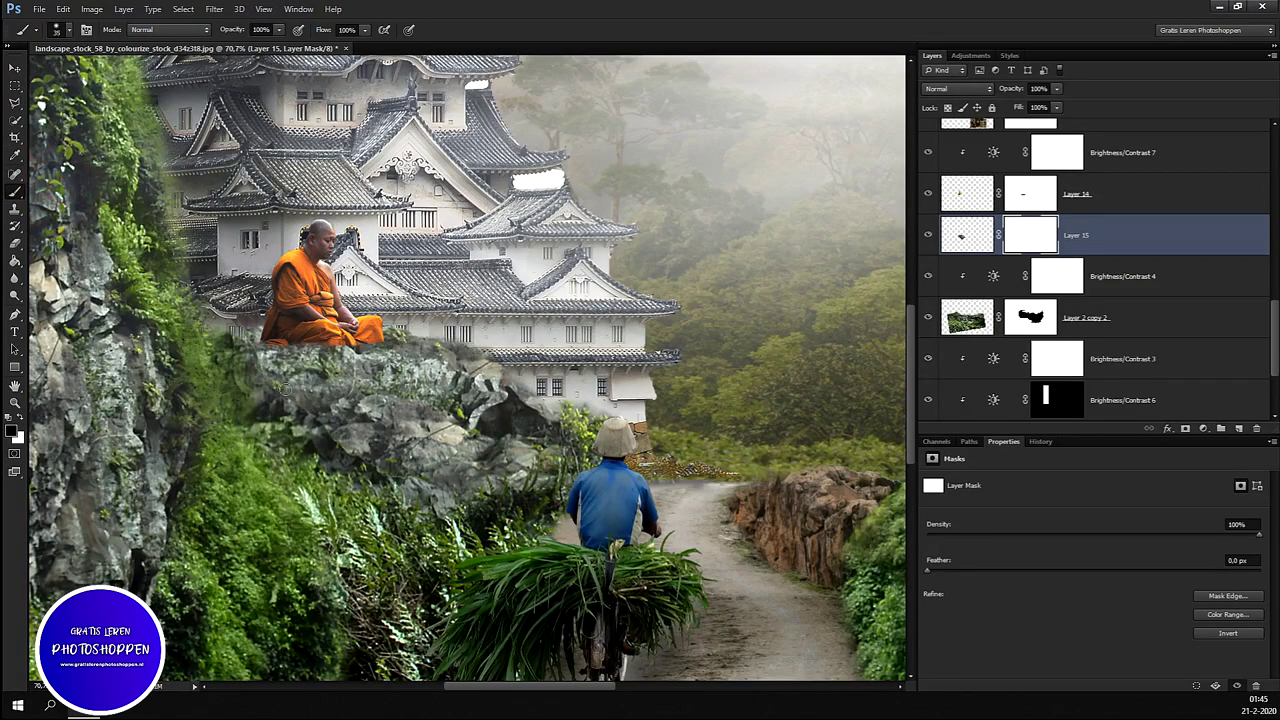
left_click_drag(284, 394, 407, 451)
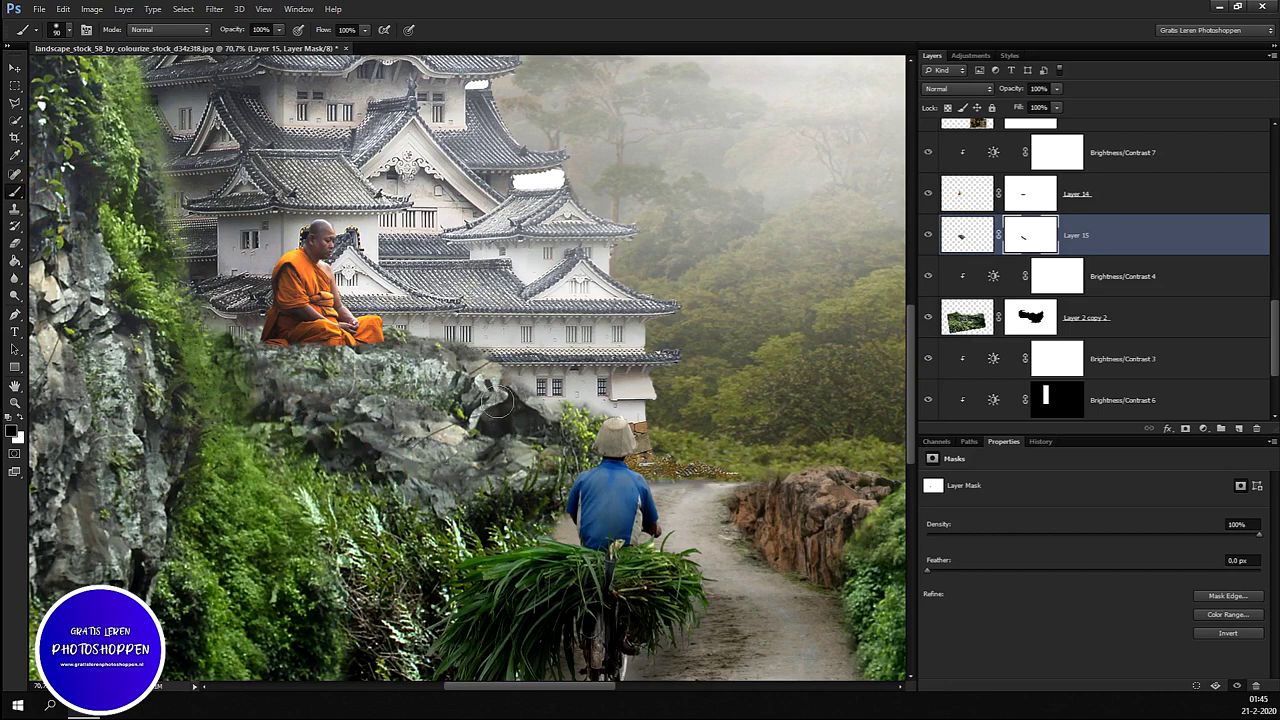
left_click_drag(499, 402, 395, 441)
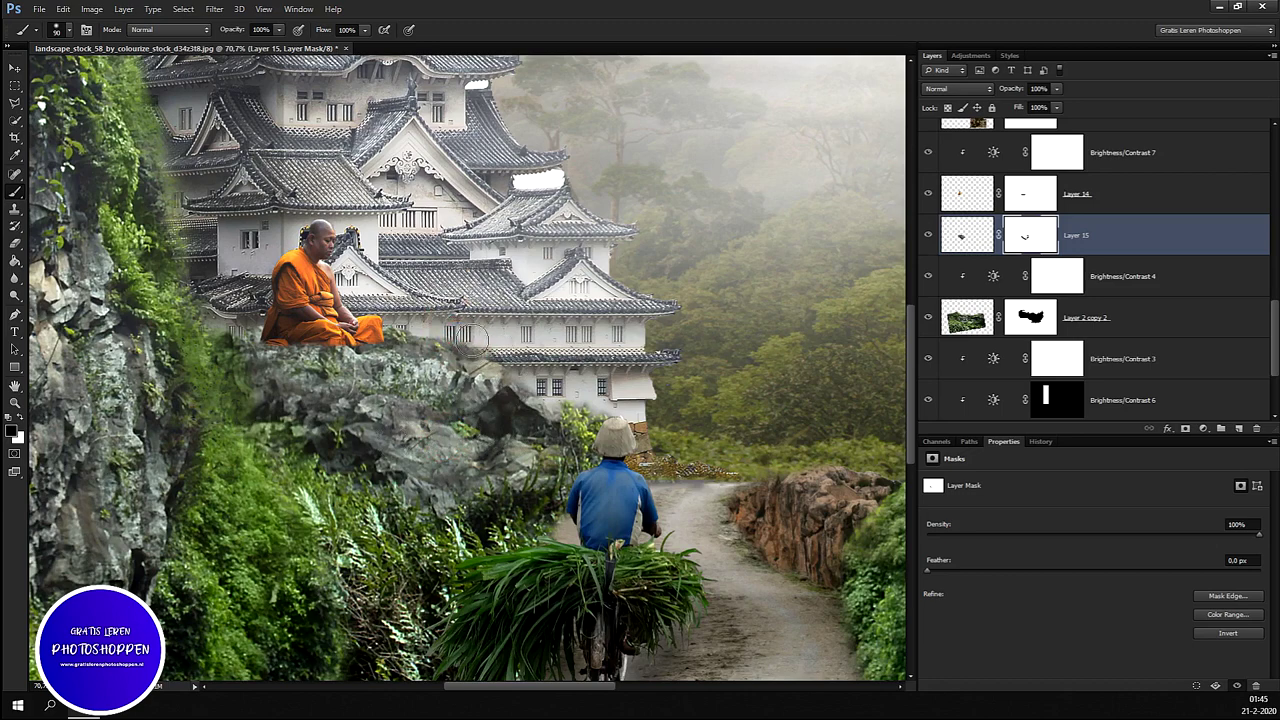
key("ctrl+0")
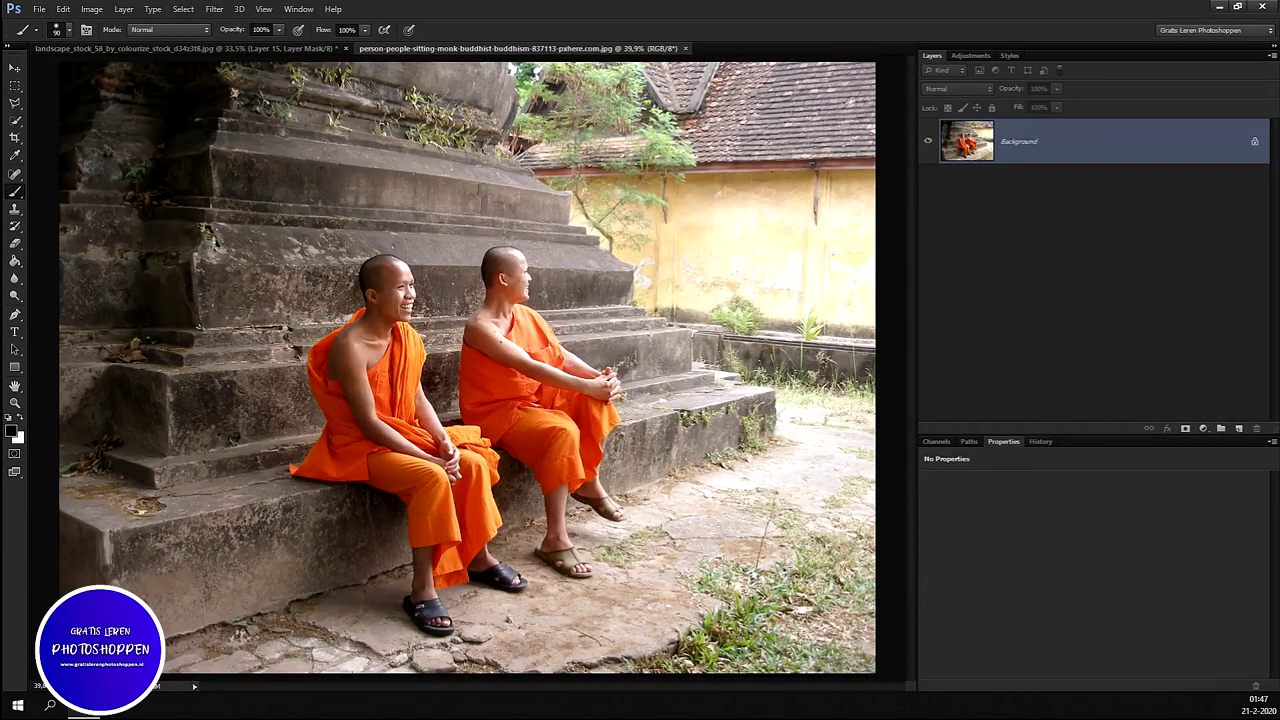
Step: Quick-select the left monk's head, neck, shoulder, arm and upper orange robe
scroll(343, 459, "up", 3)
scroll(423, 271, "up", 2)
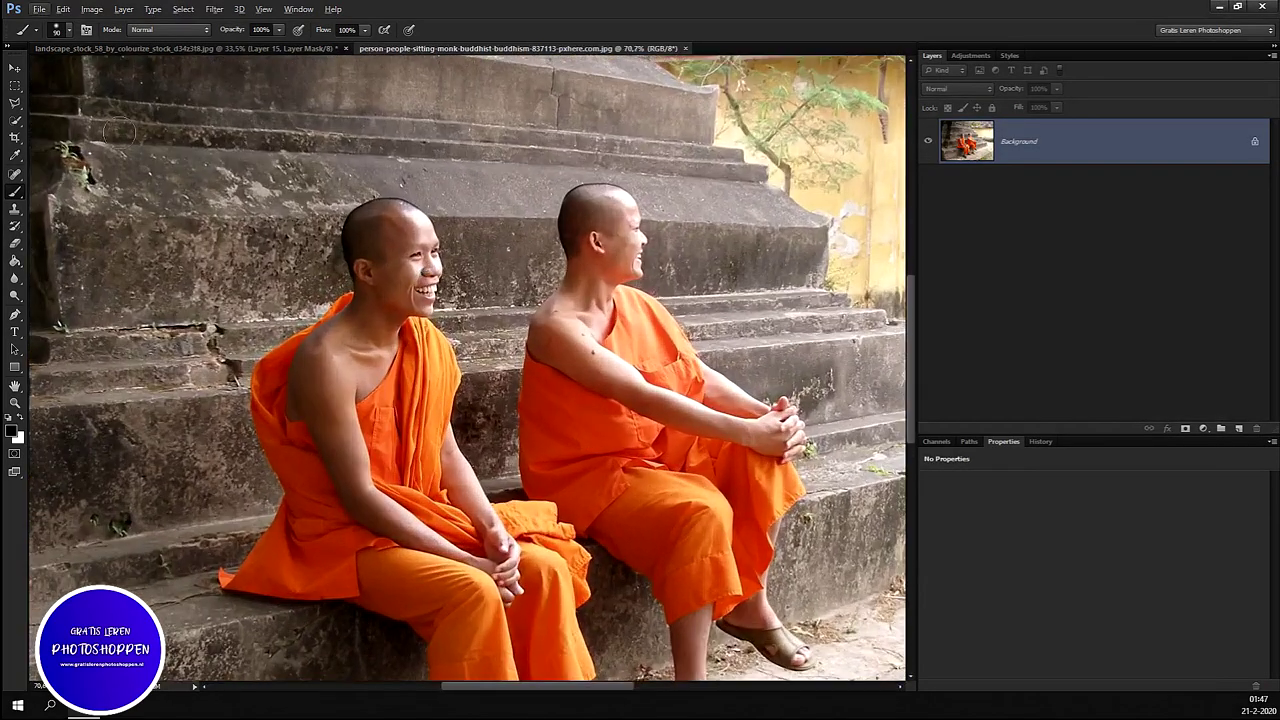
left_click(21, 122)
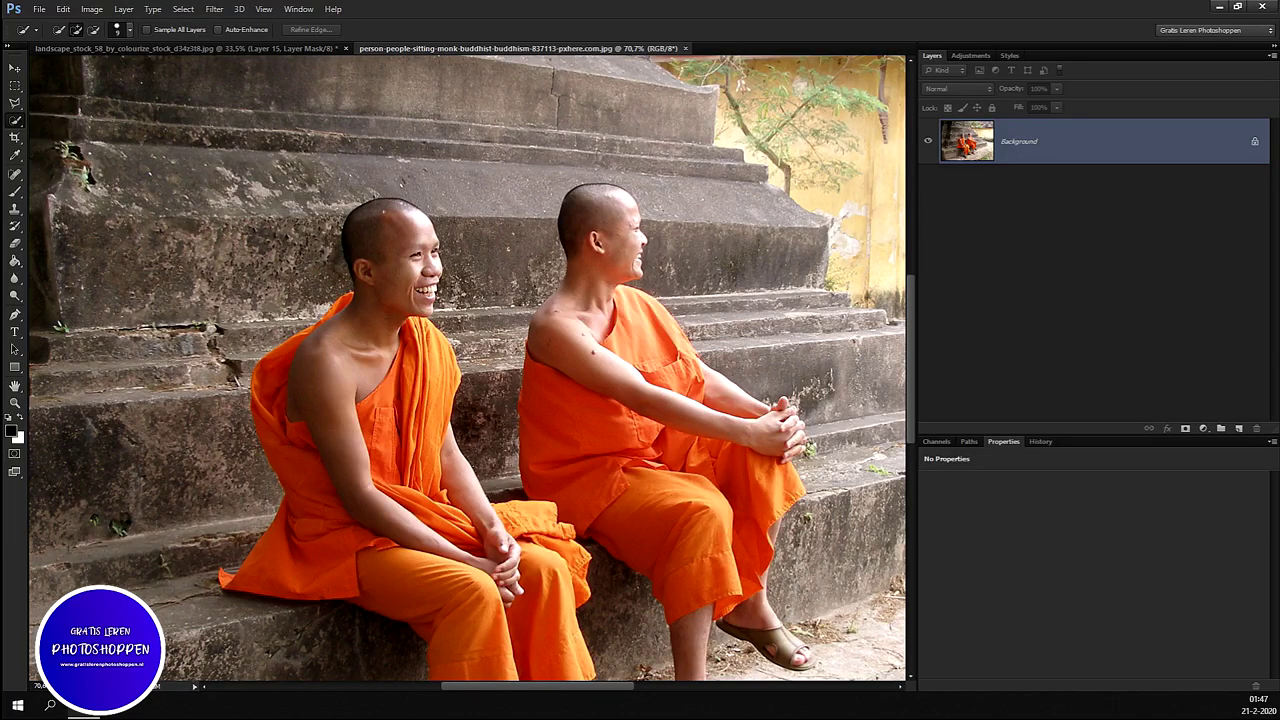
scroll(395, 231, "up", 4)
left_click_drag(342, 207, 320, 282)
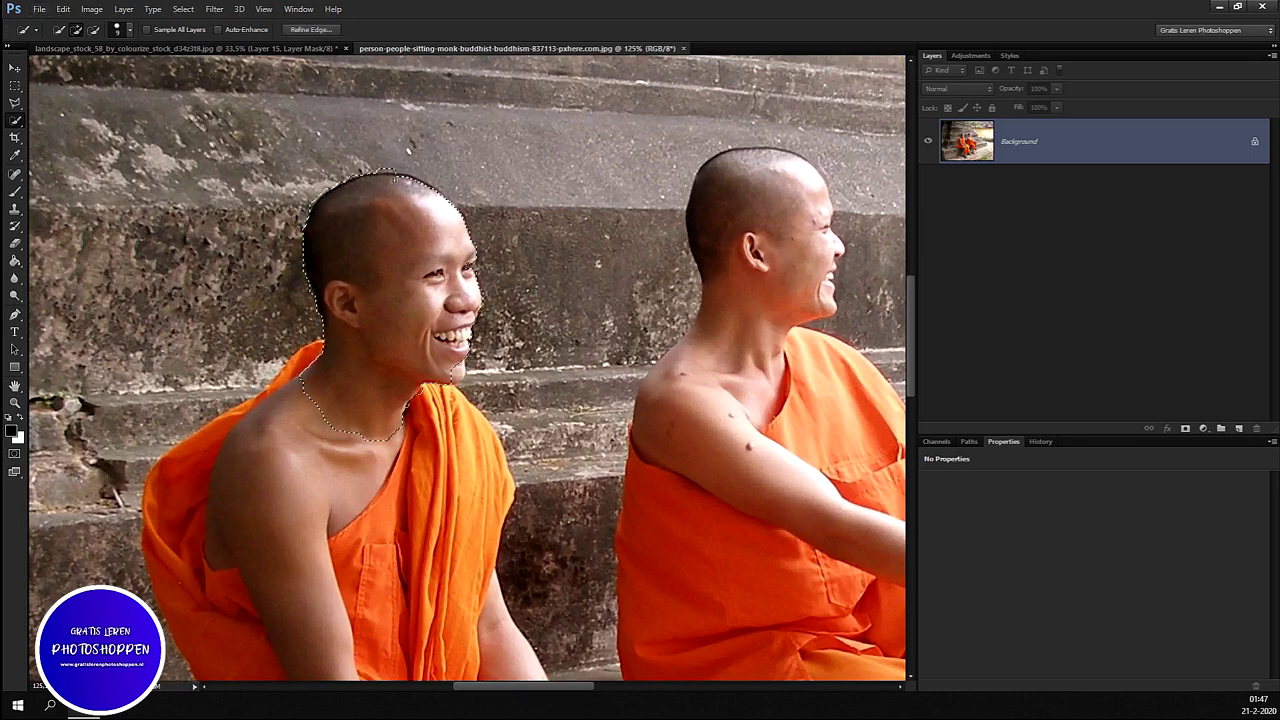
left_click_drag(400, 178, 416, 188)
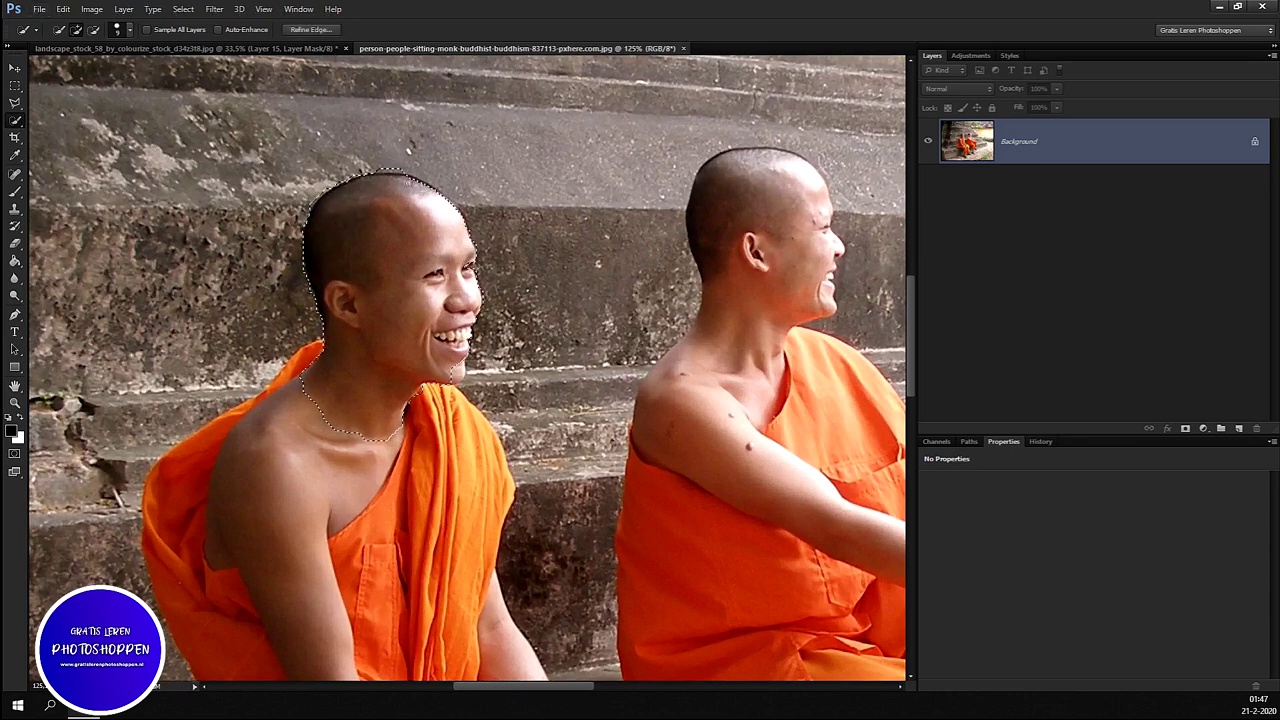
left_click_drag(416, 188, 428, 186)
left_click(434, 194)
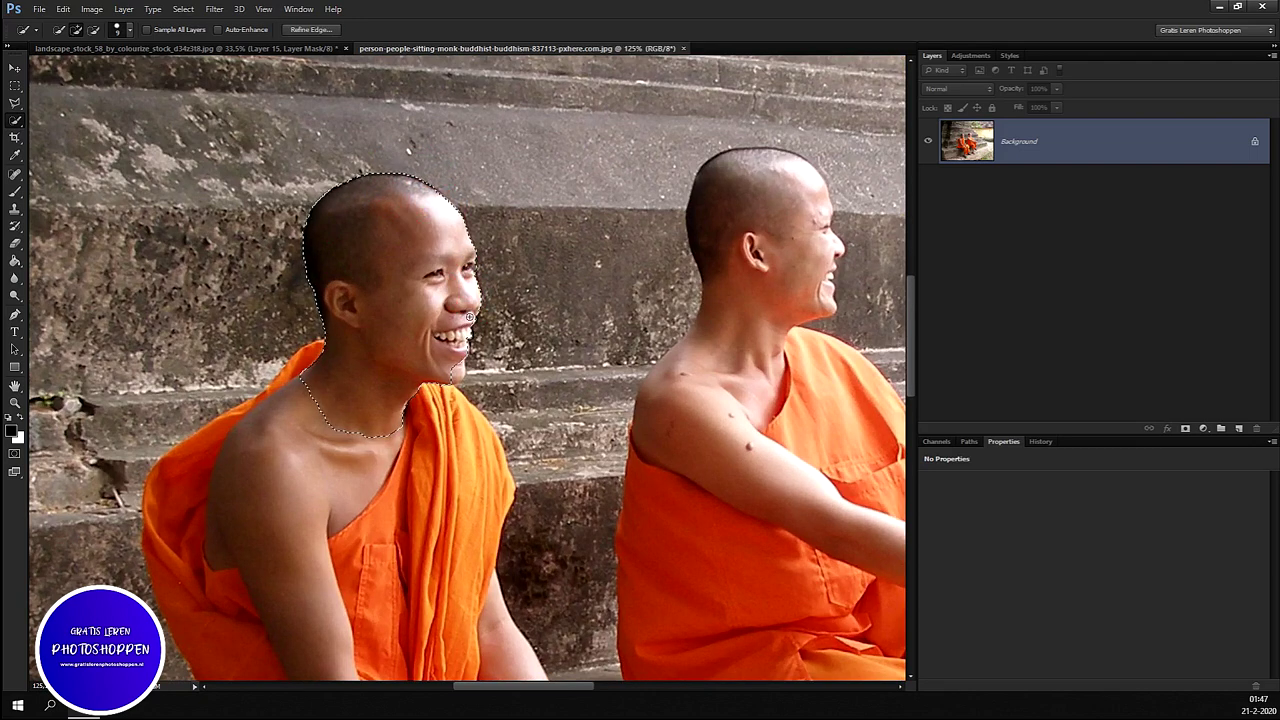
left_click(445, 362)
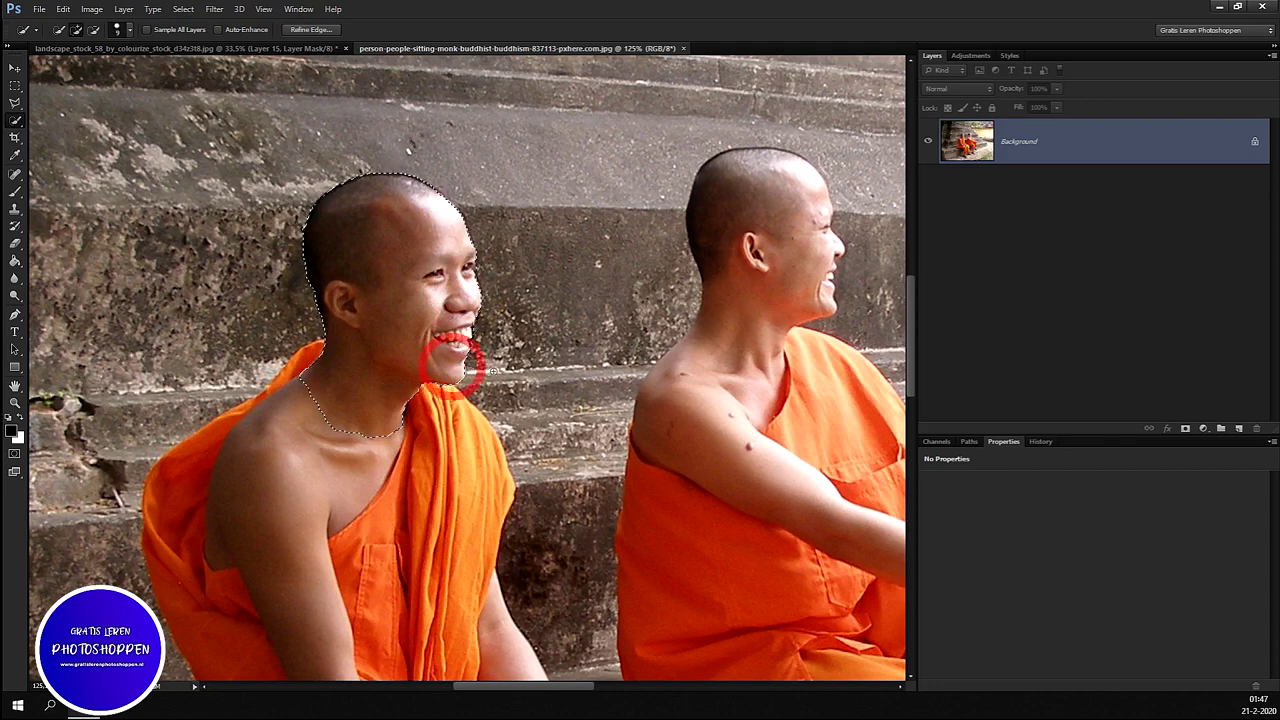
mouse_move(406, 357)
left_mouse_down()
mouse_move(306, 366)
mouse_move(156, 485)
left_mouse_up()
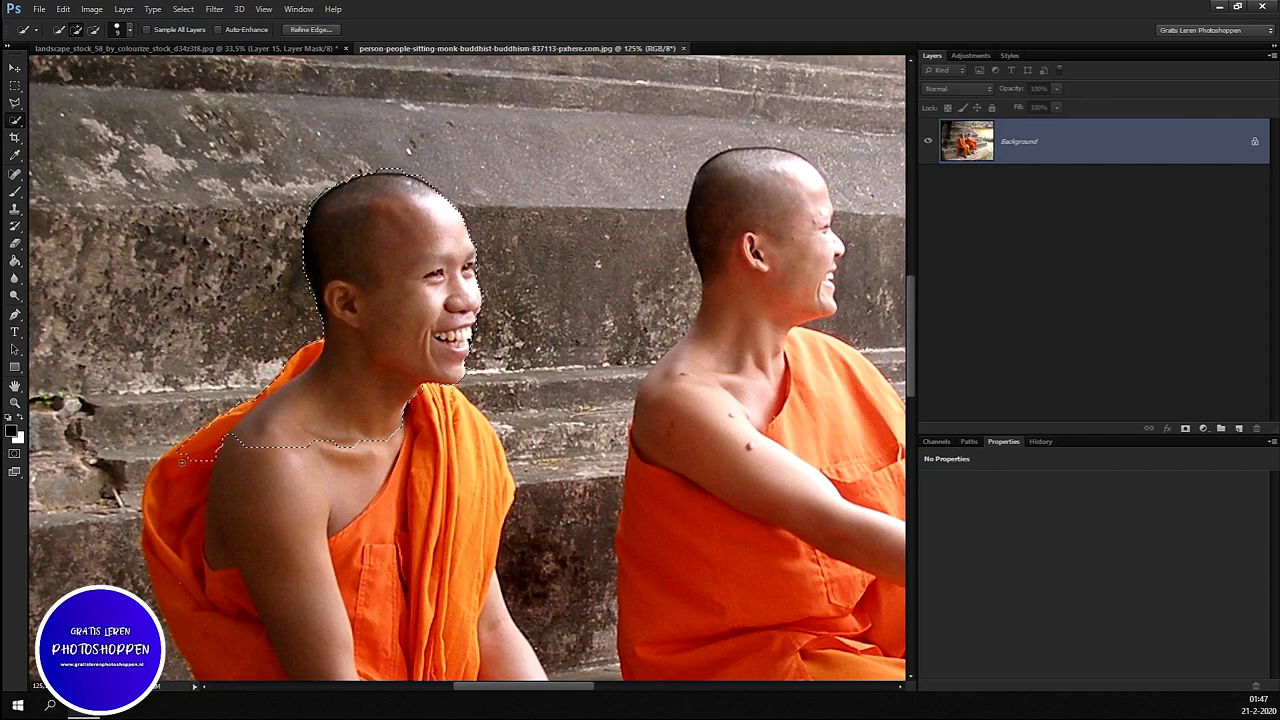
left_click_drag(182, 615, 241, 628)
left_click_drag(396, 494, 466, 457)
Step: Add the robe on his lap, the lower robe, trousers and bare leg to the selection
scroll(500, 560, "down", 5)
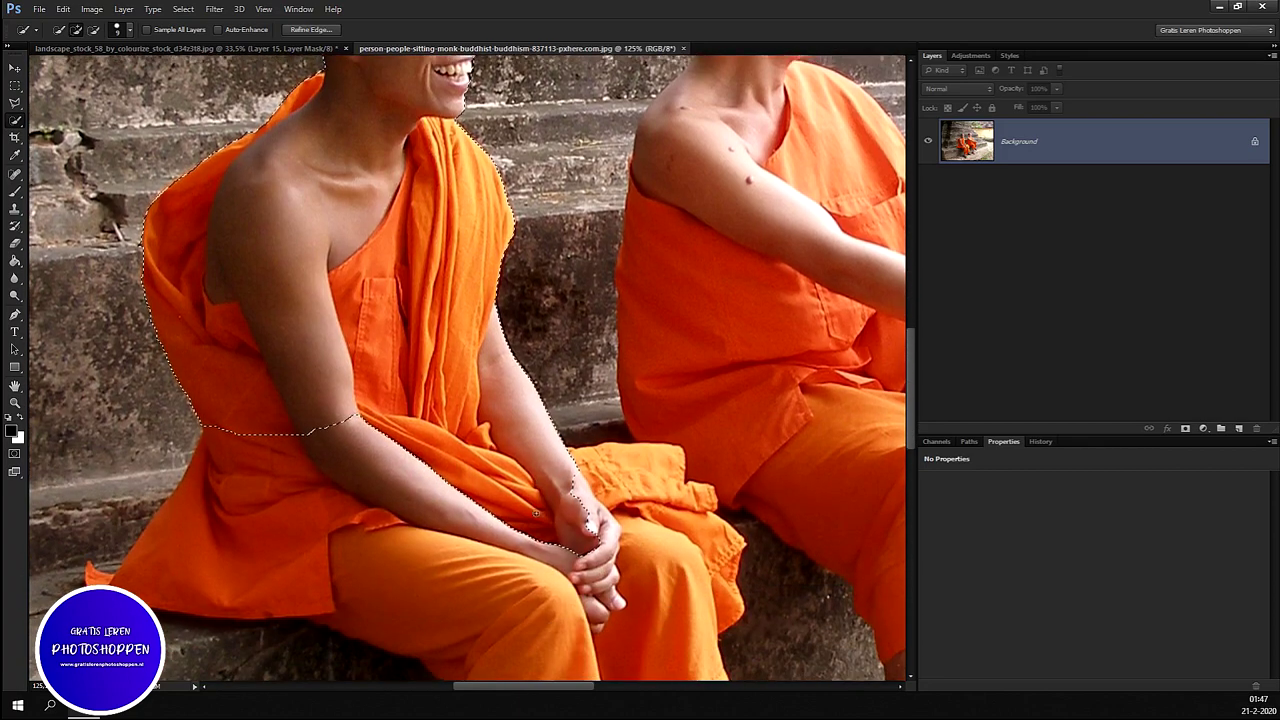
scroll(536, 513, "down", 2)
left_click(641, 381)
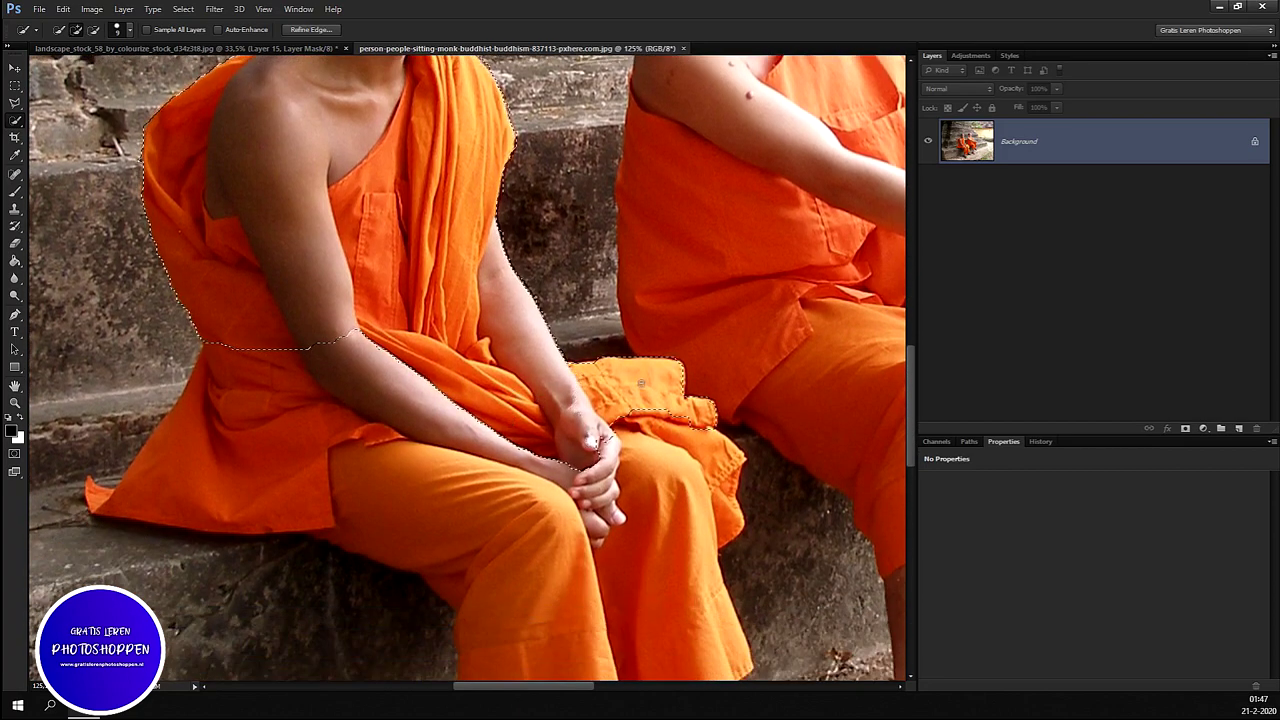
mouse_move(652, 514)
left_mouse_down()
mouse_move(386, 481)
mouse_move(315, 525)
left_mouse_up()
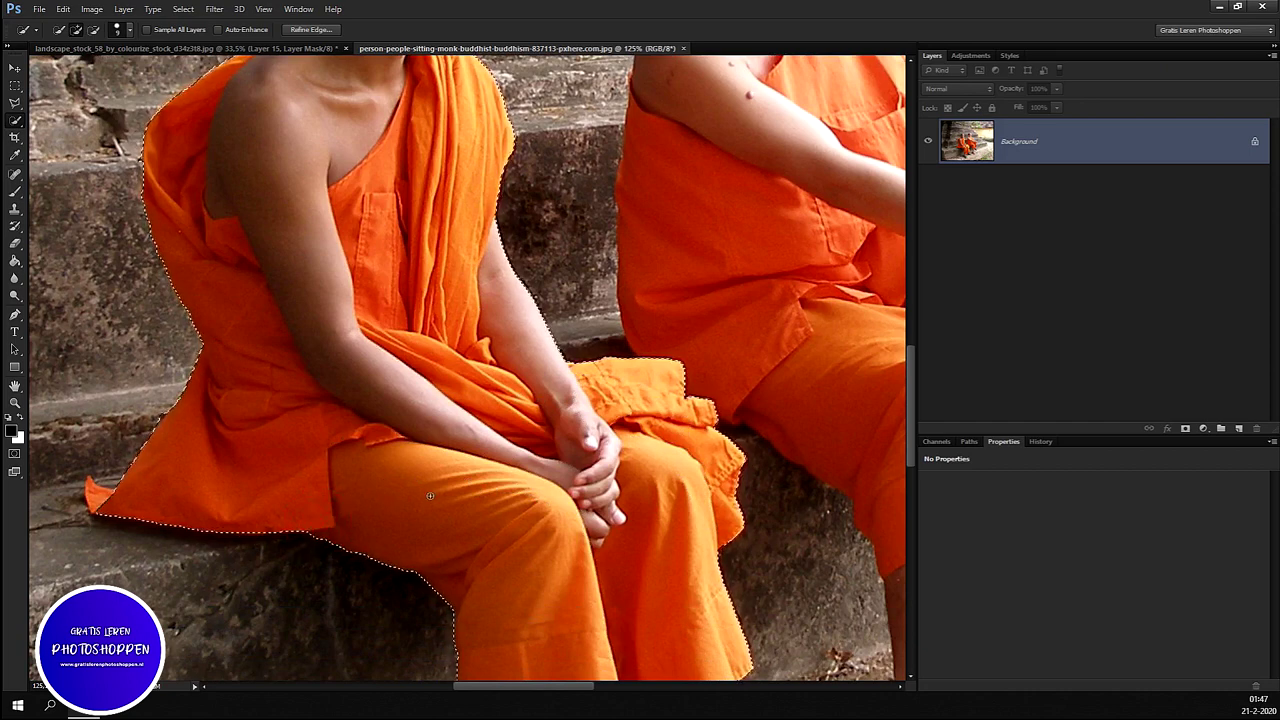
scroll(174, 467, "down", 1)
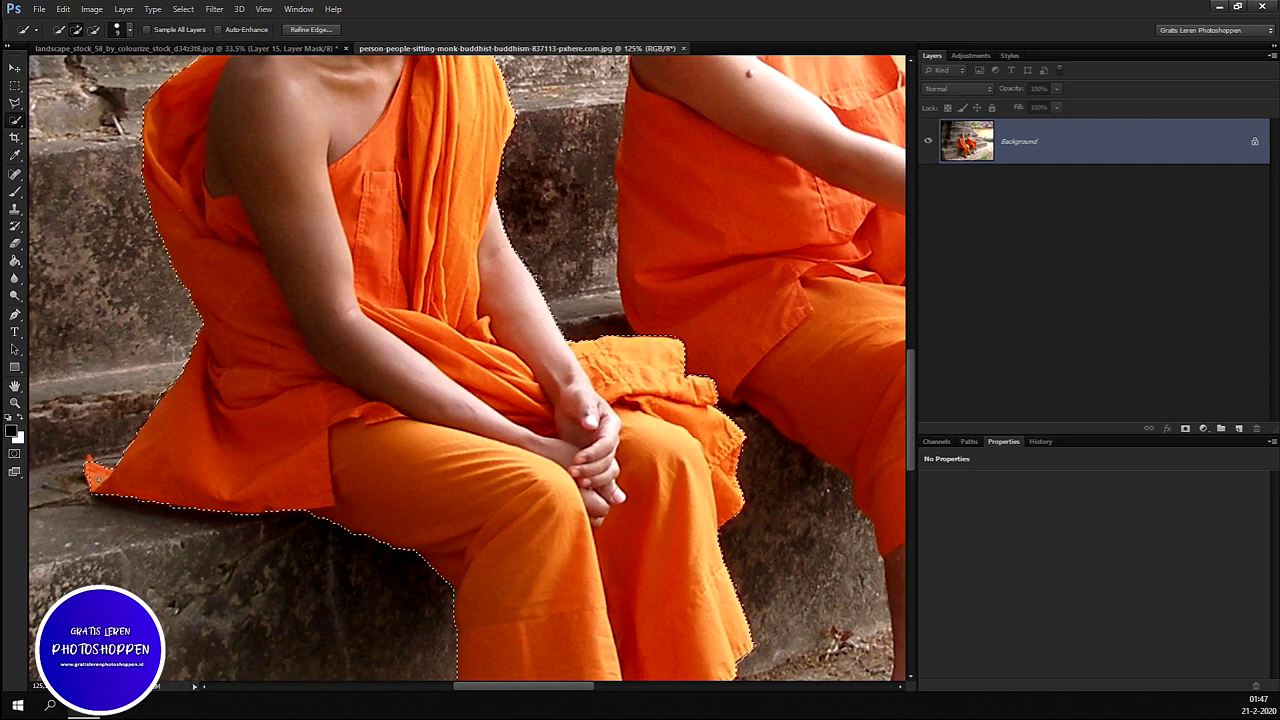
scroll(197, 494, "down", 3)
scroll(606, 453, "down", 5)
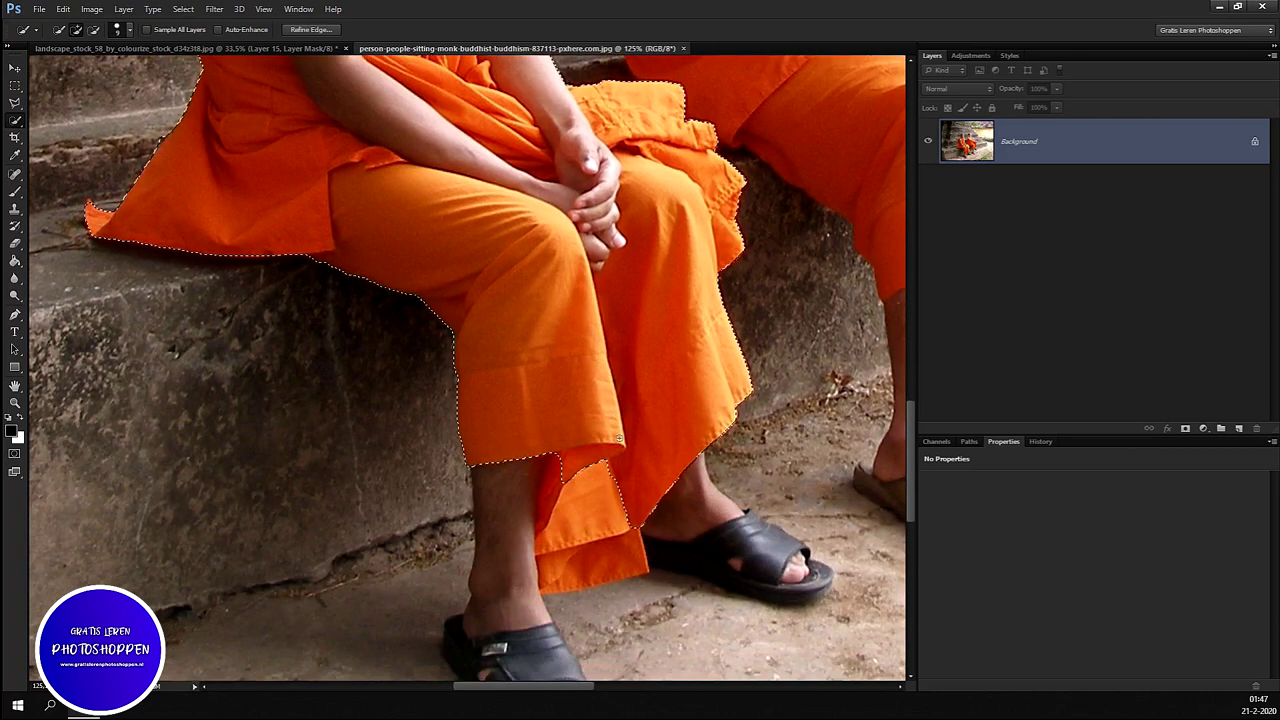
mouse_move(532, 400)
left_mouse_down()
mouse_move(498, 549)
mouse_move(455, 567)
mouse_move(496, 626)
left_mouse_up()
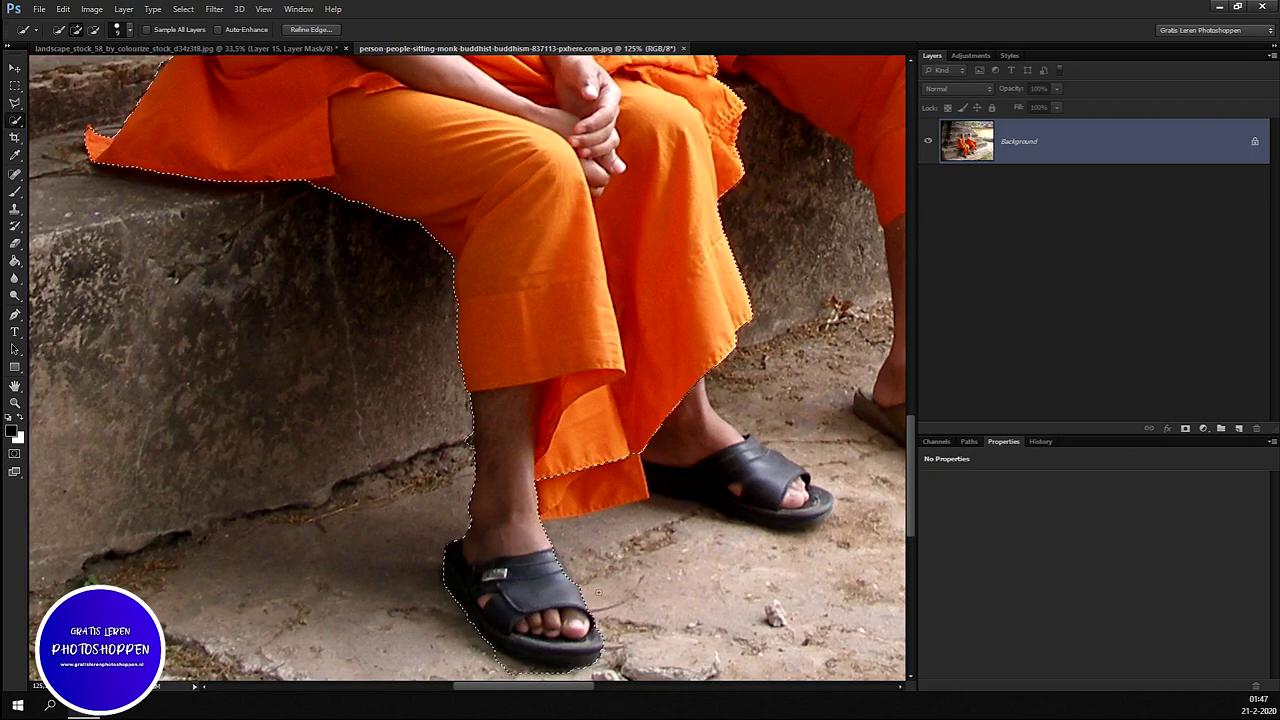
Step: Extend the selection over both sandals and the right foot, tightening the ankle and heel edges
scroll(493, 604, "down", 1)
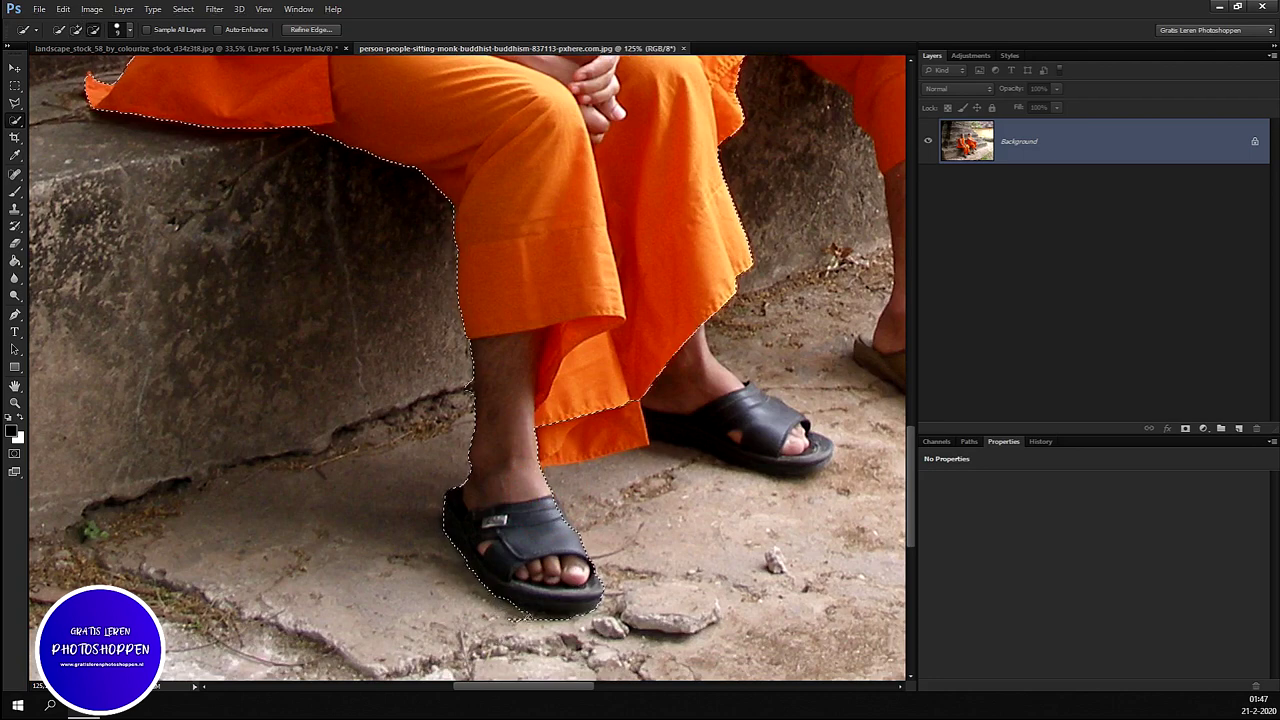
left_click(562, 620)
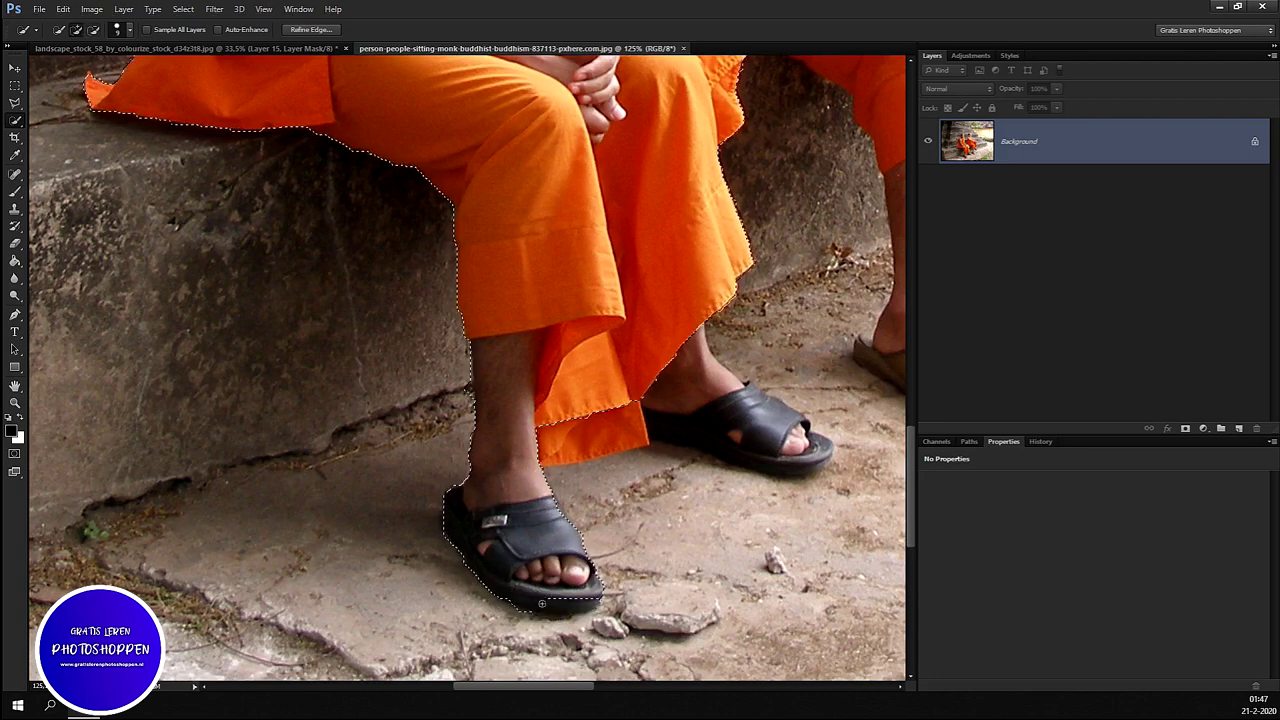
left_click(588, 597)
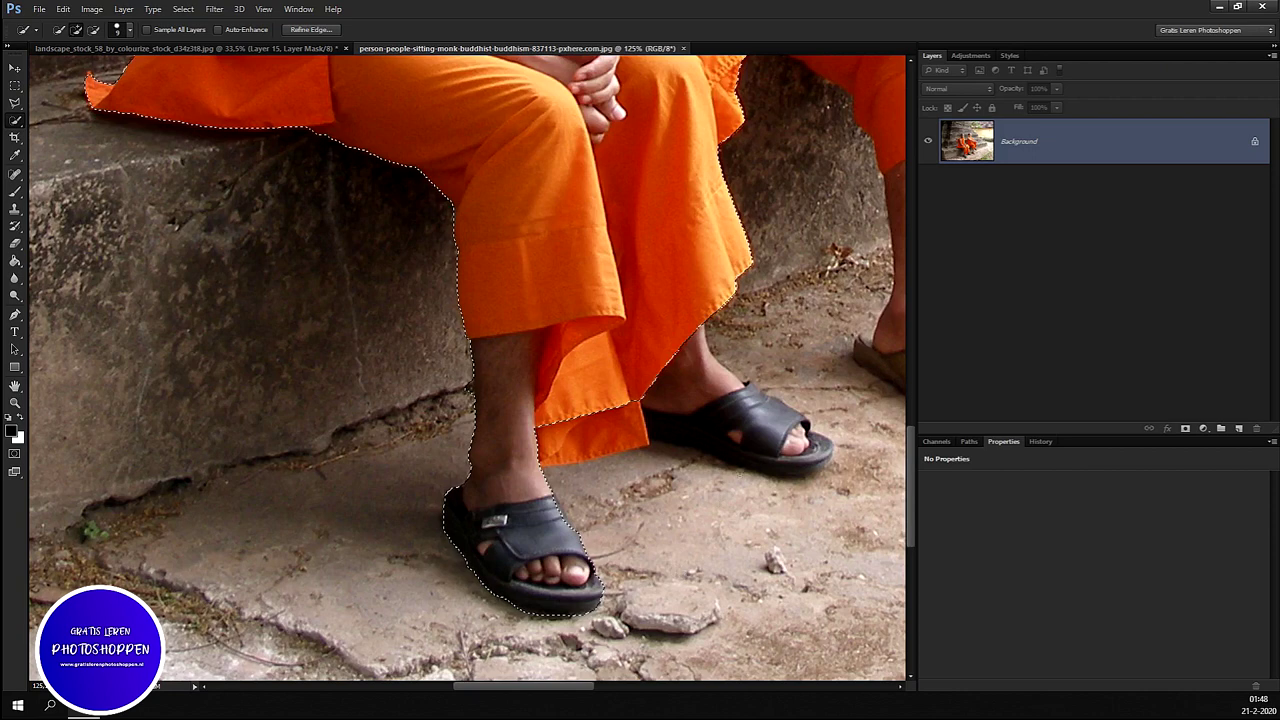
left_click(625, 425)
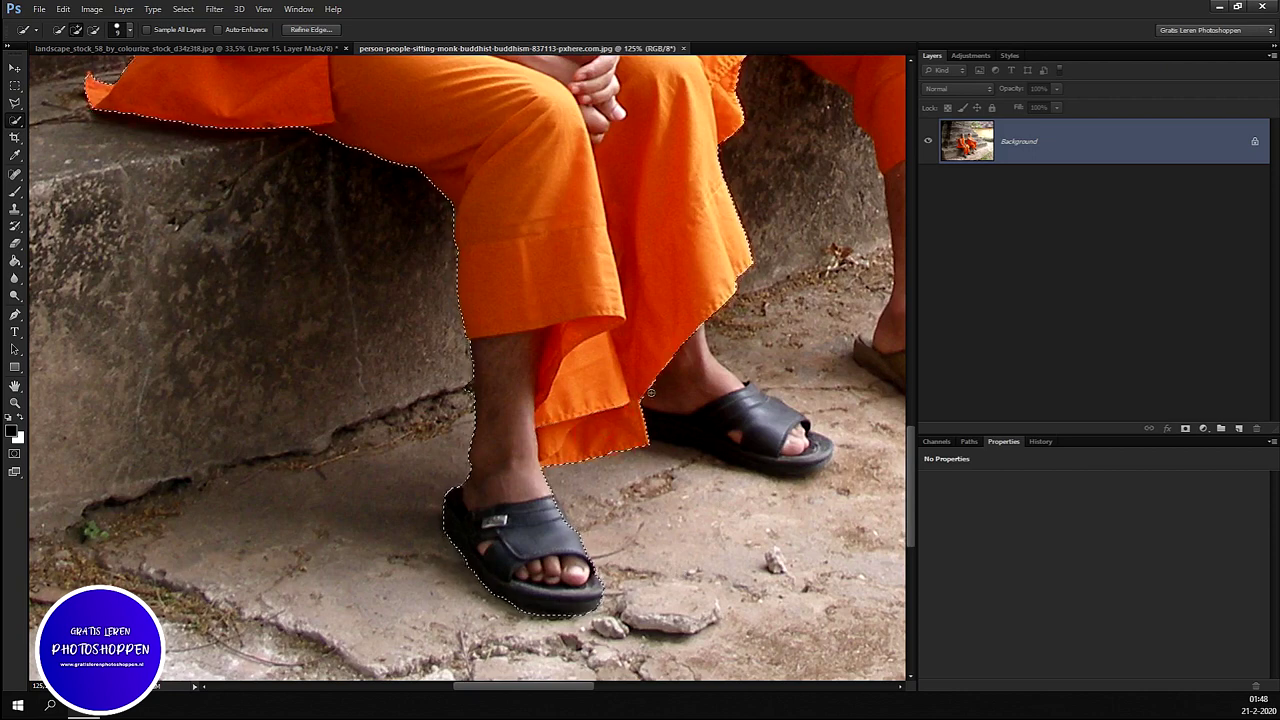
left_click_drag(655, 423, 721, 441)
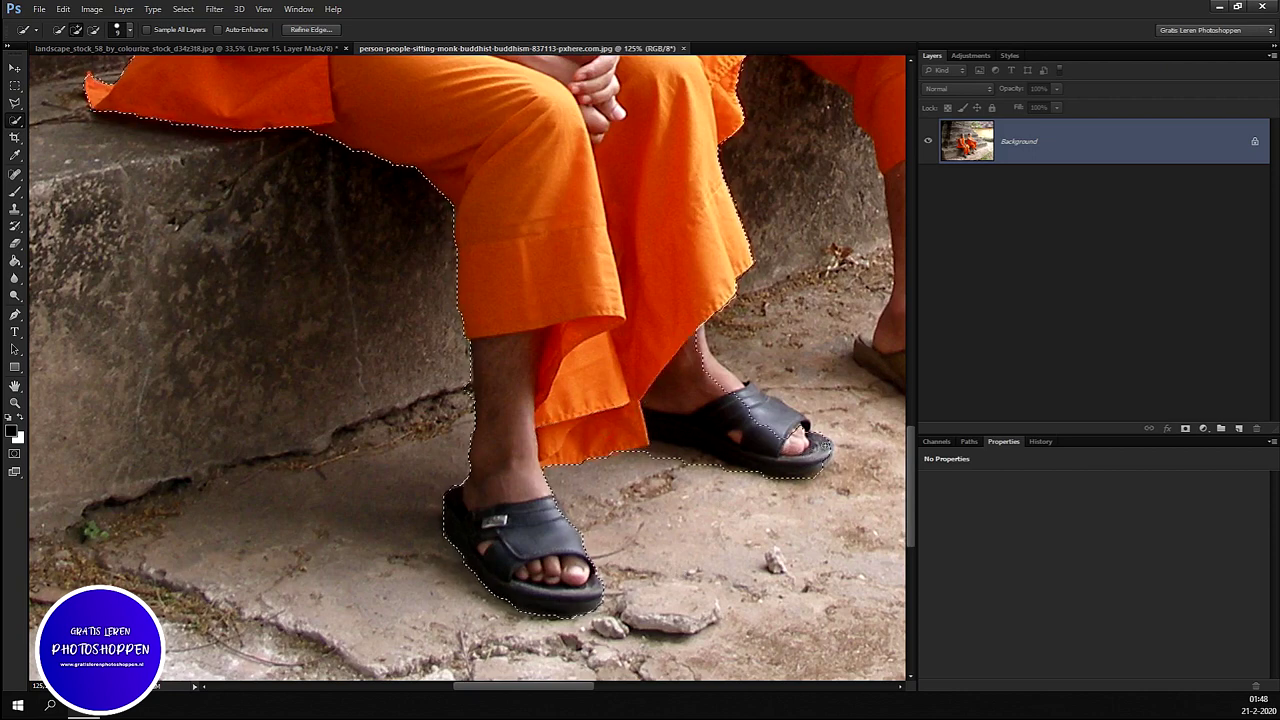
left_click(756, 412)
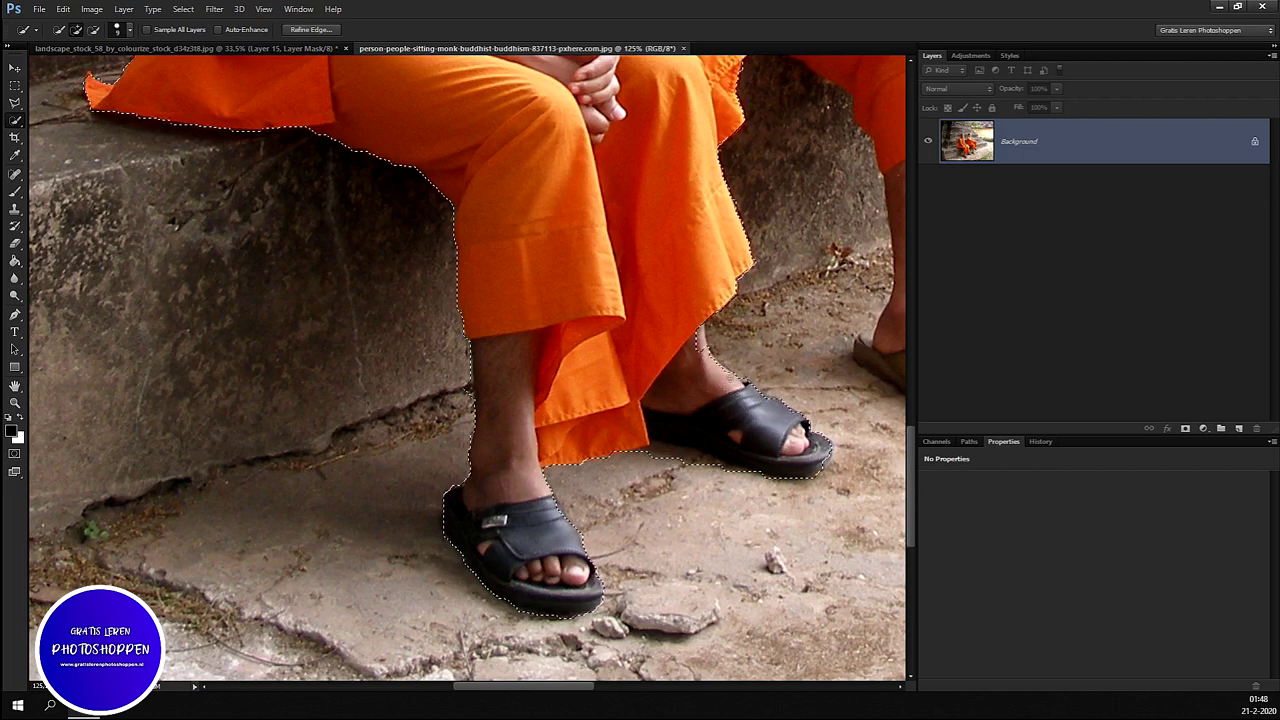
left_click(725, 365)
key("alt")
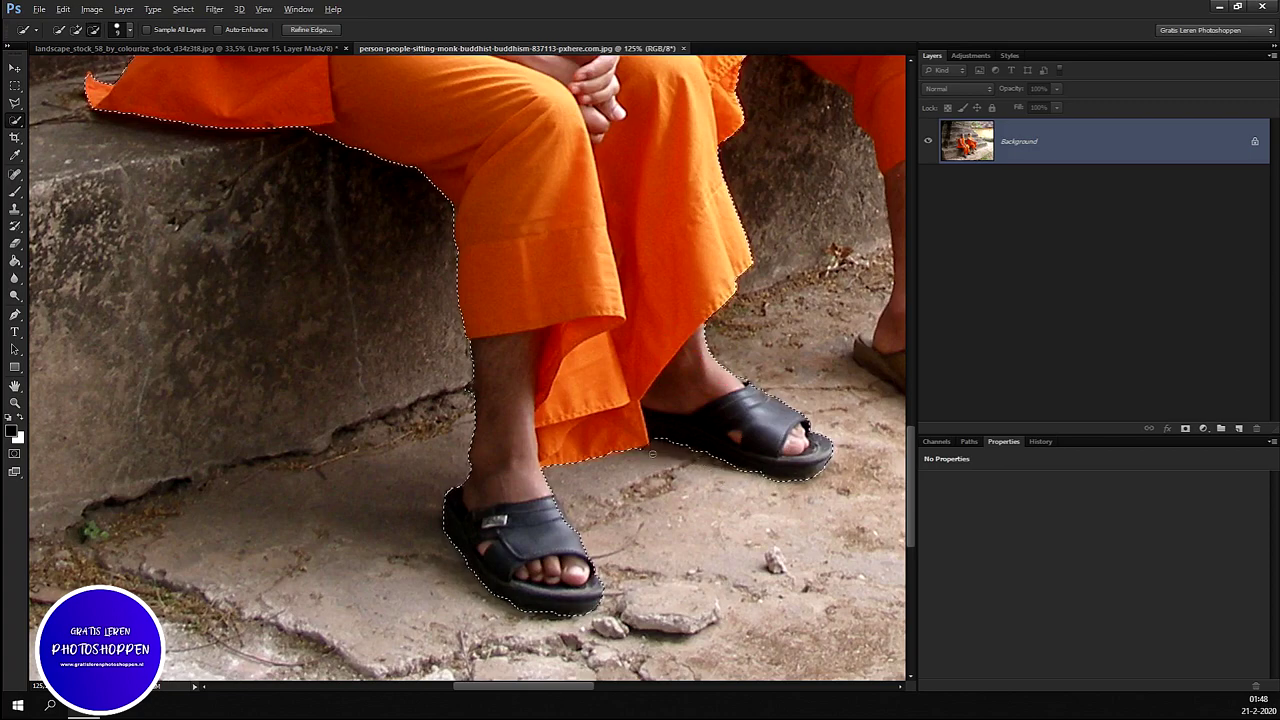
Step: Fill the selected monk with white and deselect
scroll(495, 449, "down", 3)
scroll(495, 449, "down", 2)
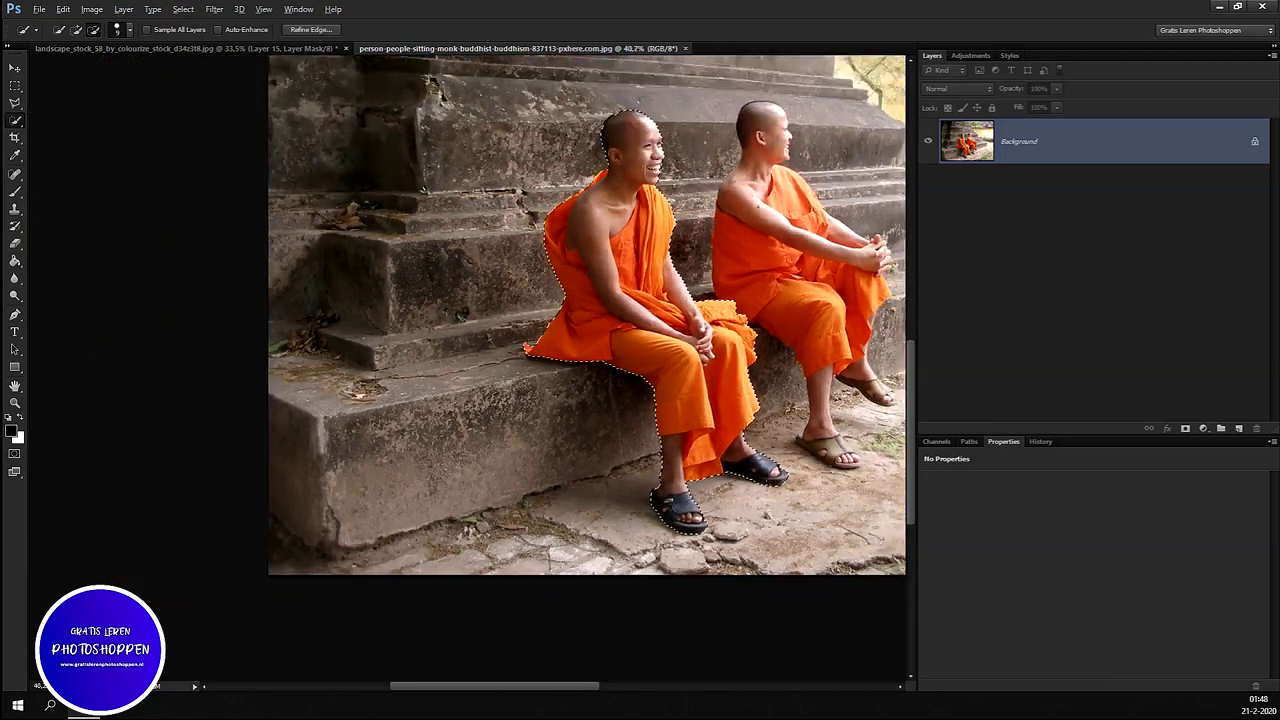
scroll(495, 449, "up", 1)
scroll(495, 449, "up", 1)
scroll(495, 449, "up", 1)
scroll(495, 449, "down", 1)
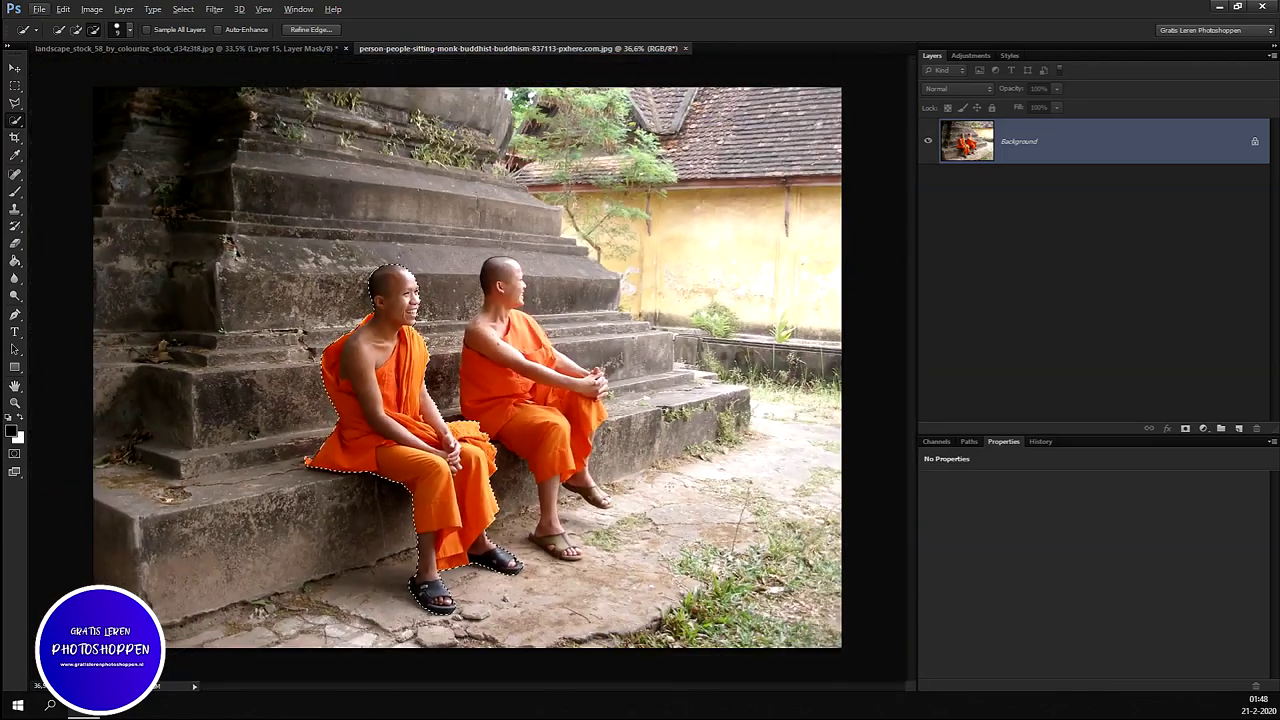
key("ctrl+BackSpace")
key("ctrl+d")
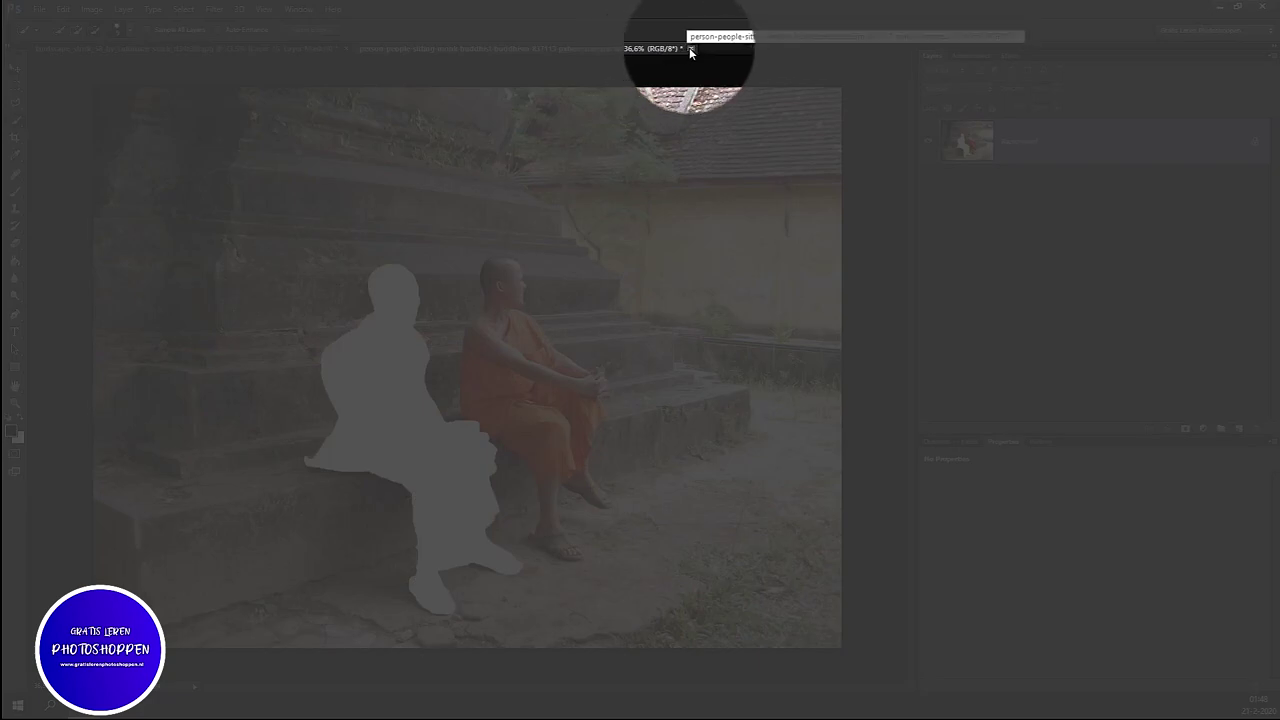
Step: Close the monk photo unsaved and paste the monk above Brightness/Contrast 2 as Layer 16
left_click(690, 48)
left_click(645, 266)
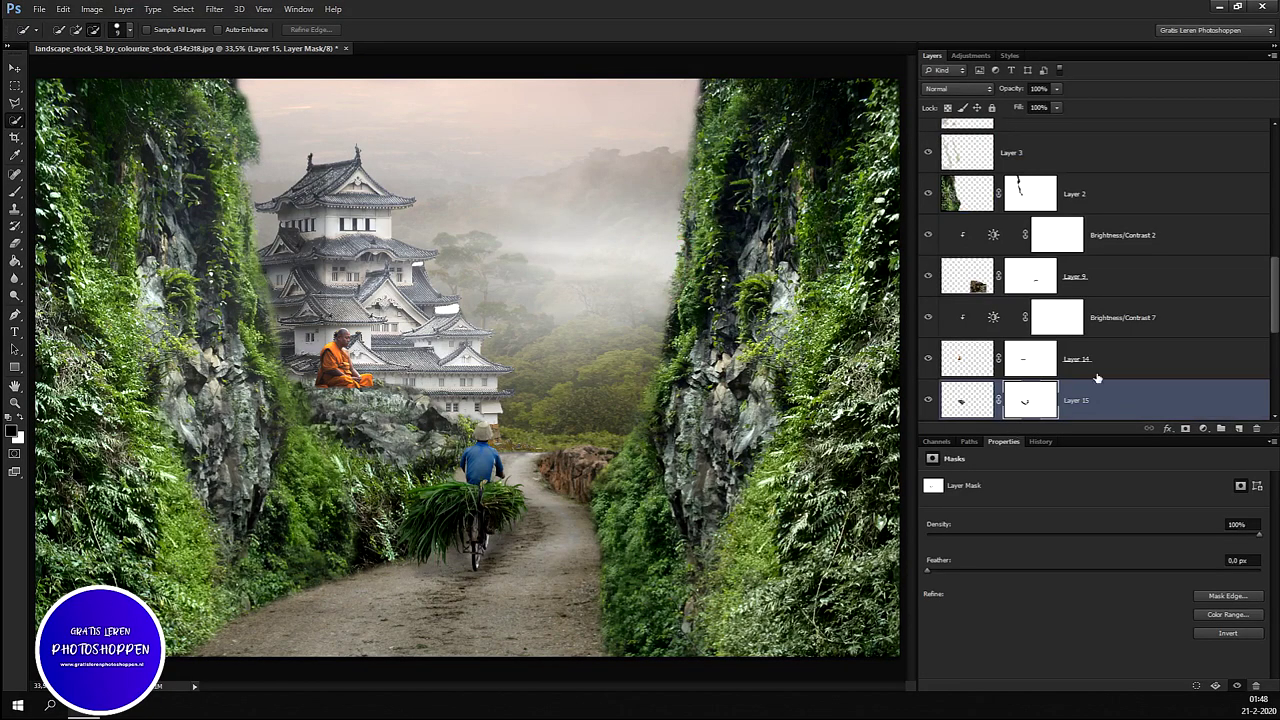
scroll(1097, 378, "up", 1)
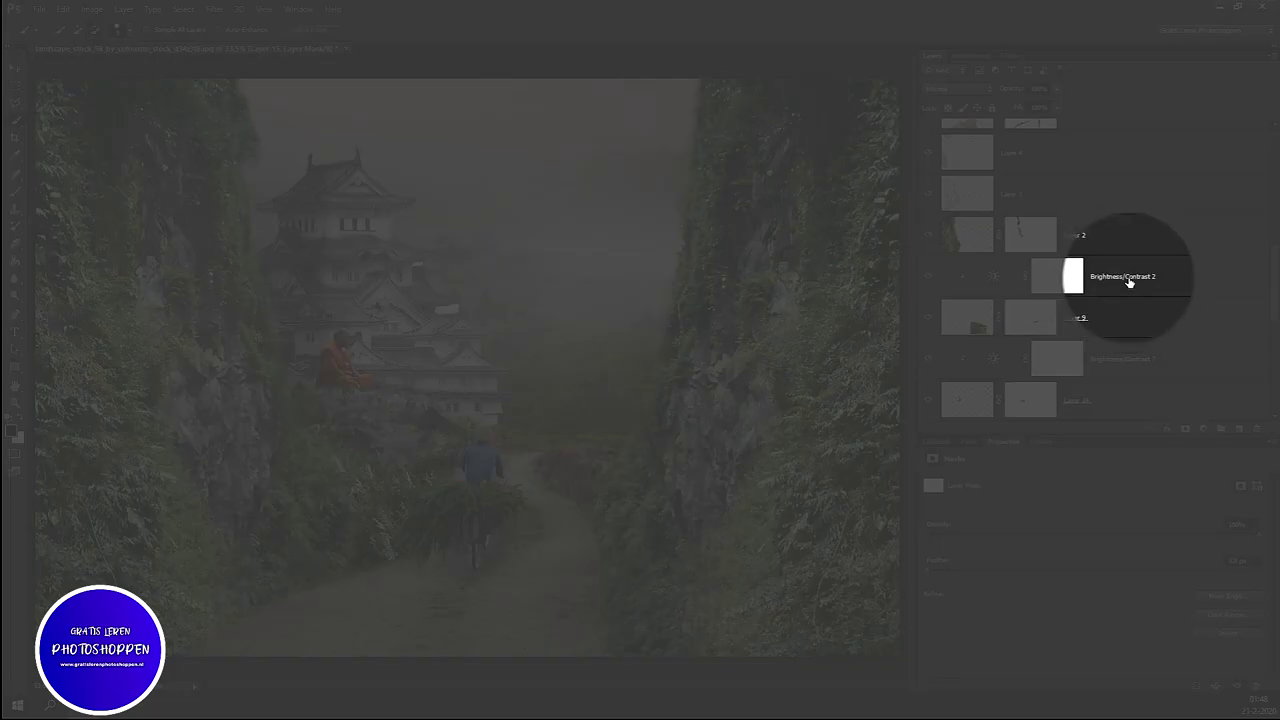
left_click(1128, 280)
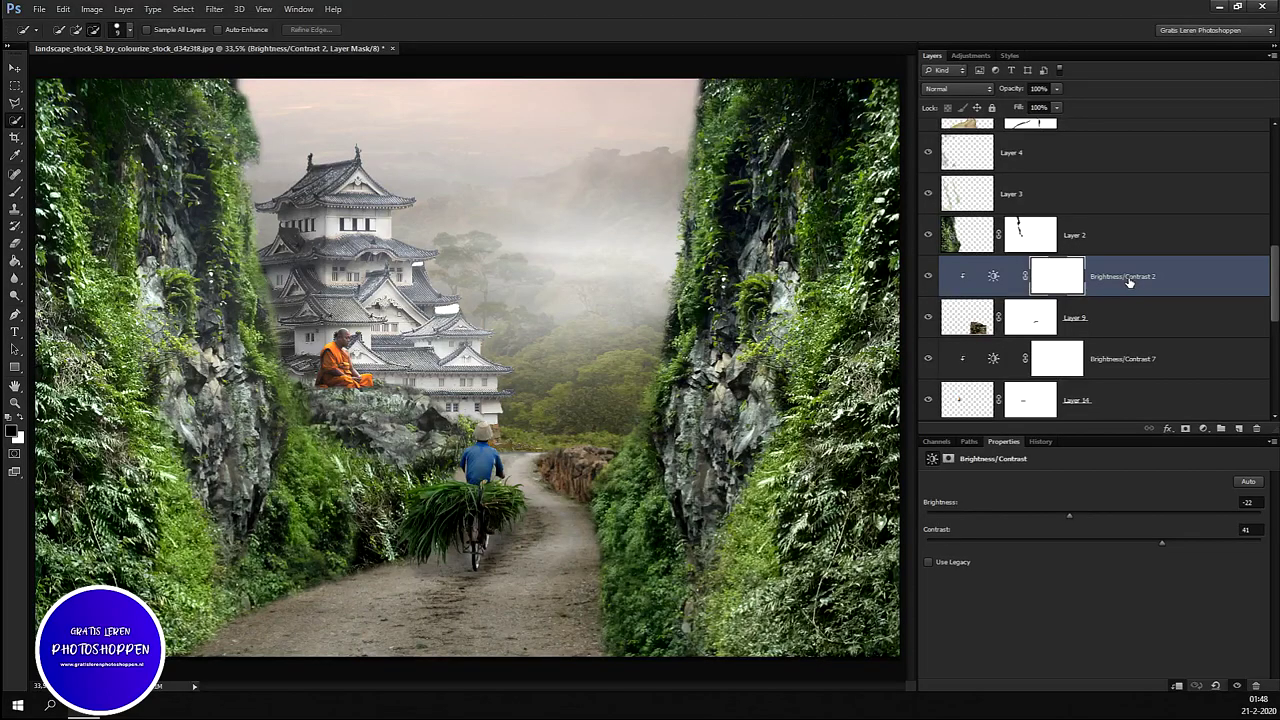
key("v")
key("ctrl+v")
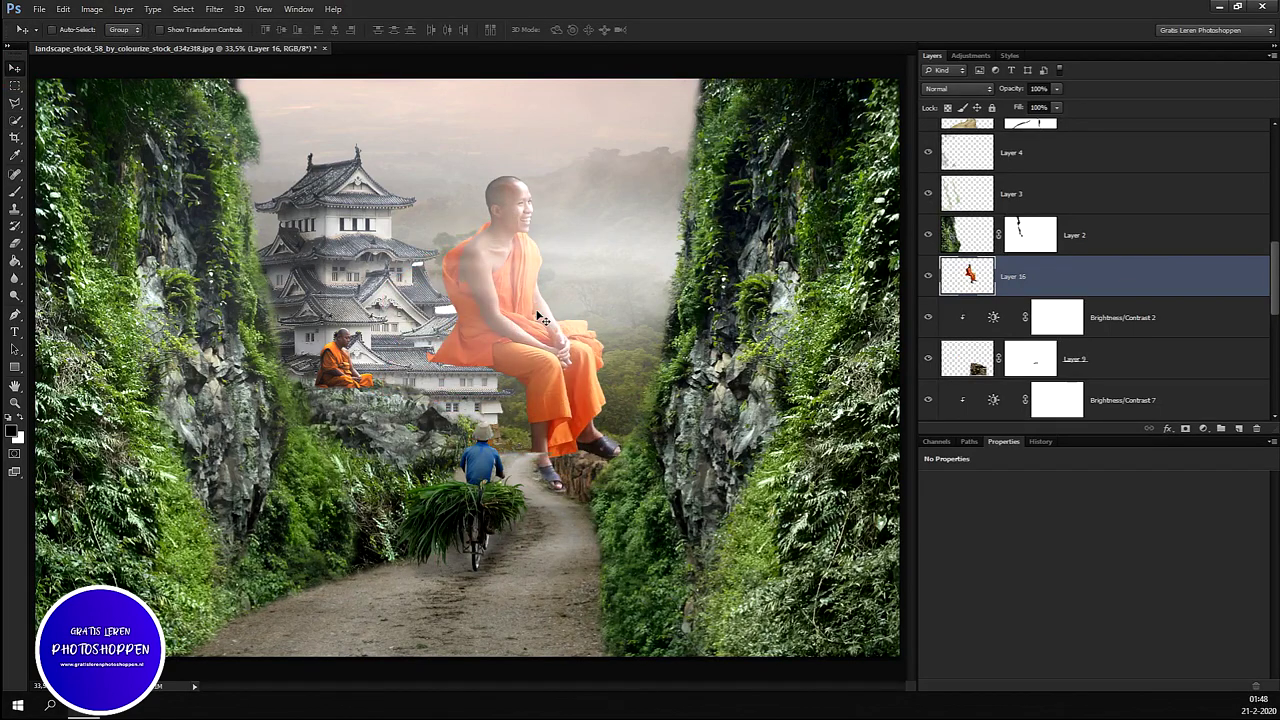
key("ctrl+t")
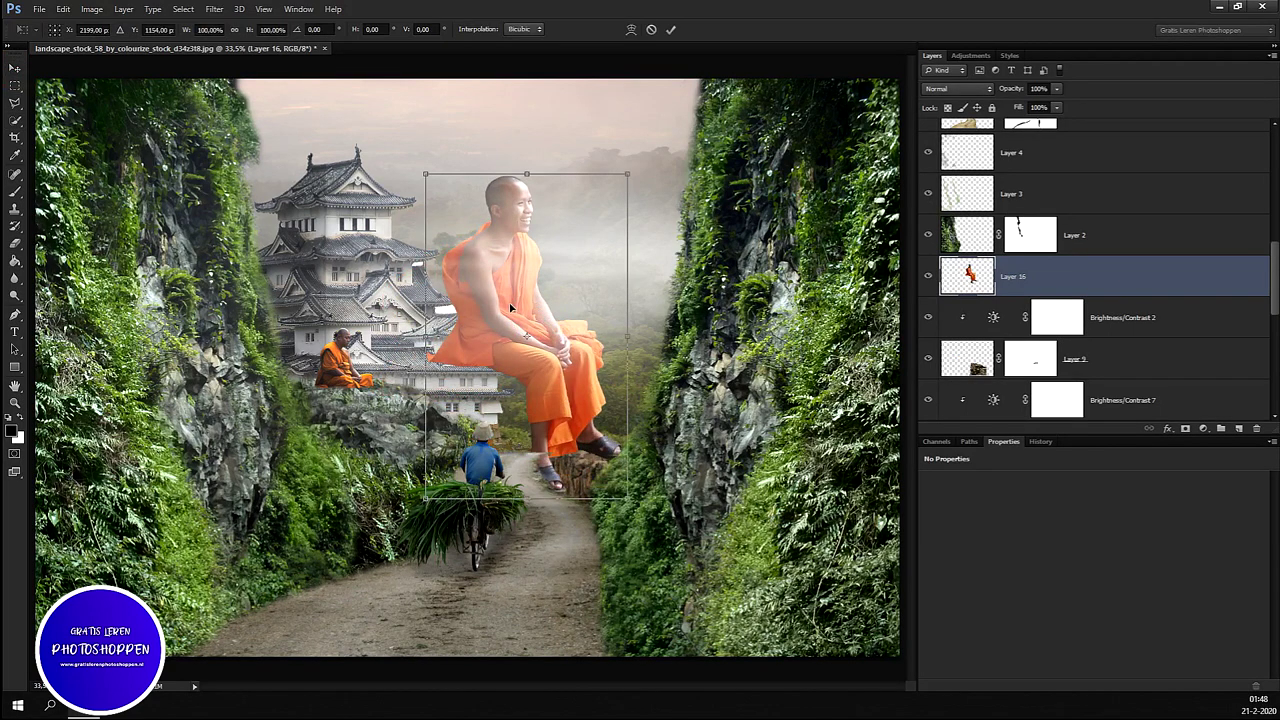
Step: Mirror the monk, shrink him to about 33% onto the path-side rocks, and raise Layer 16 above Layer 2
right_click(515, 304)
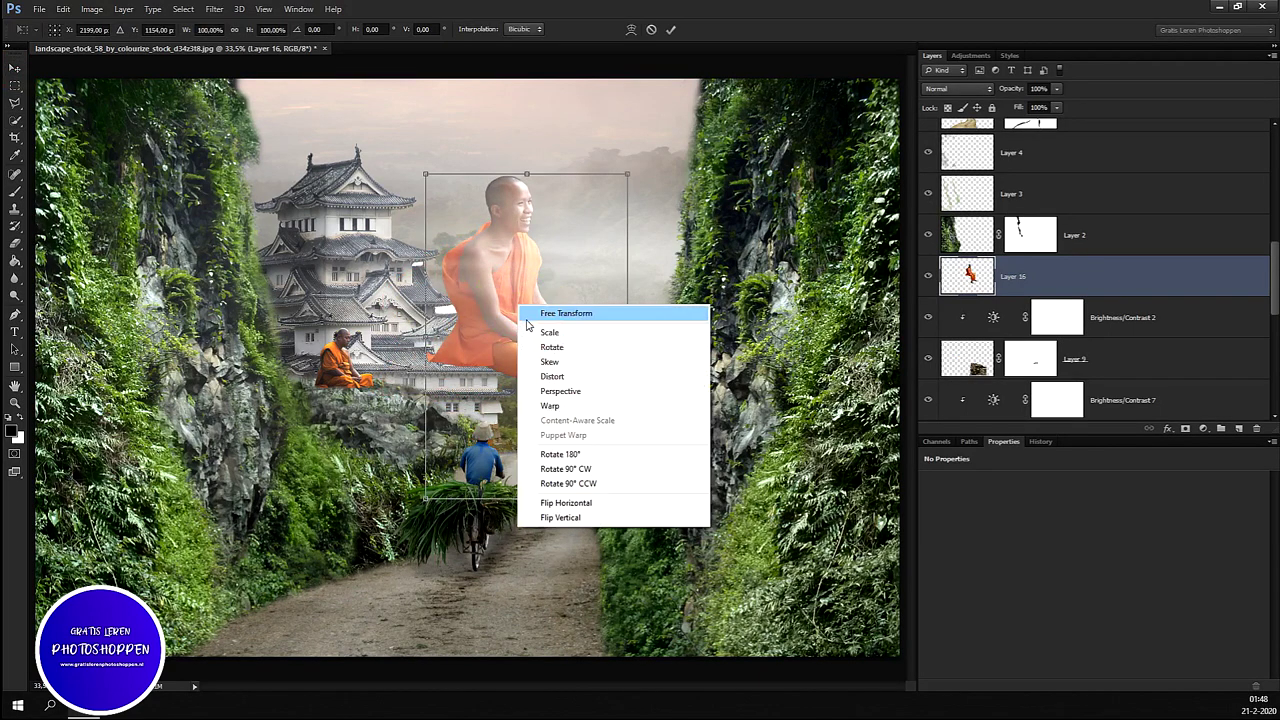
left_click(585, 503)
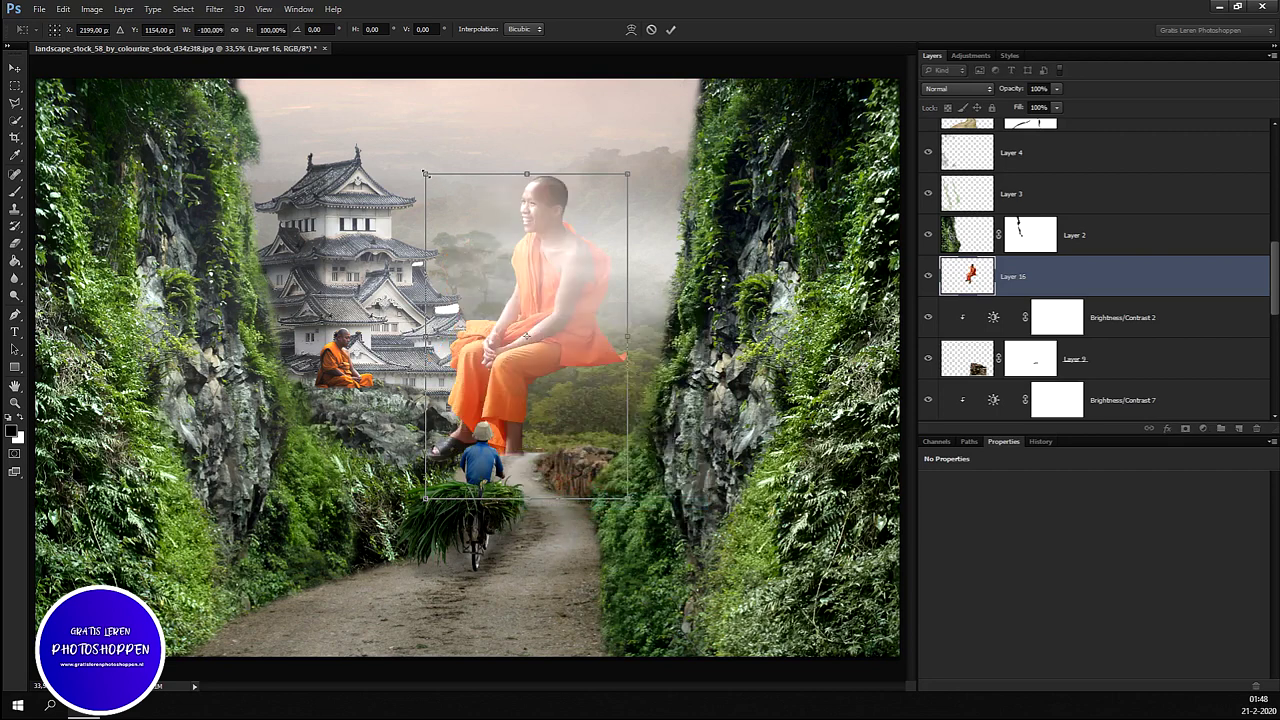
left_click_drag(432, 179, 587, 354)
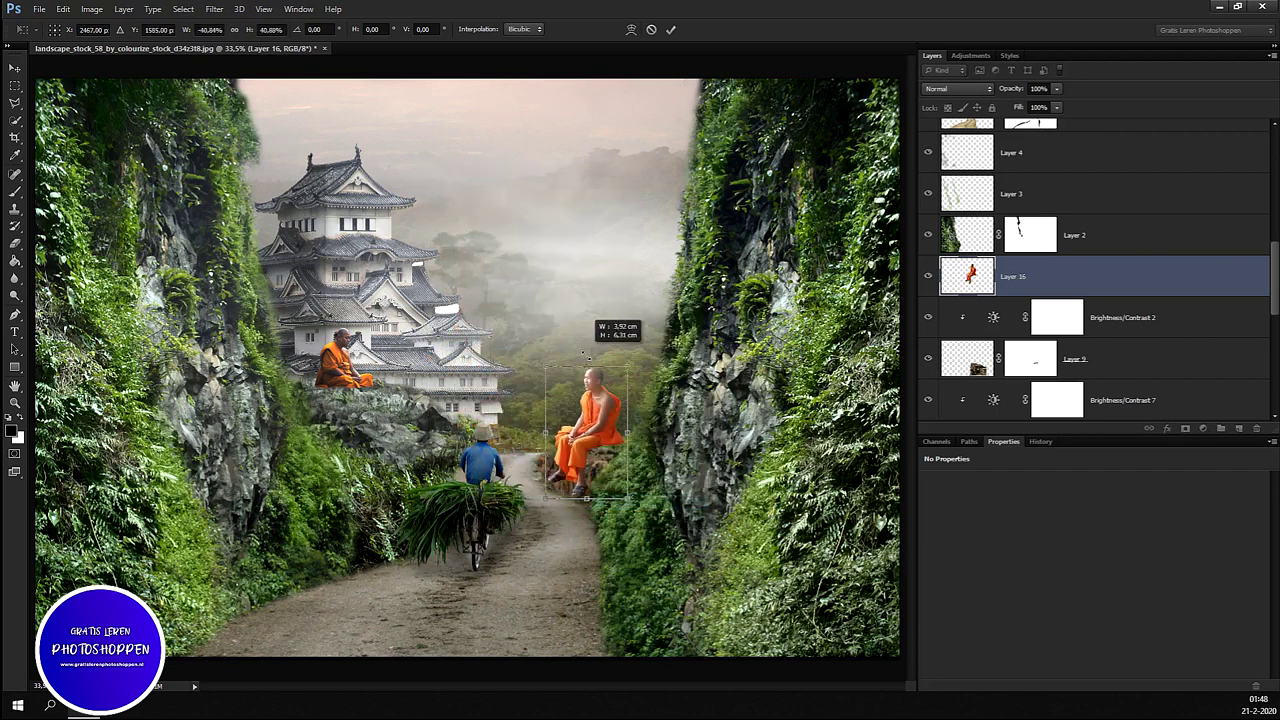
left_click_drag(594, 366, 571, 446)
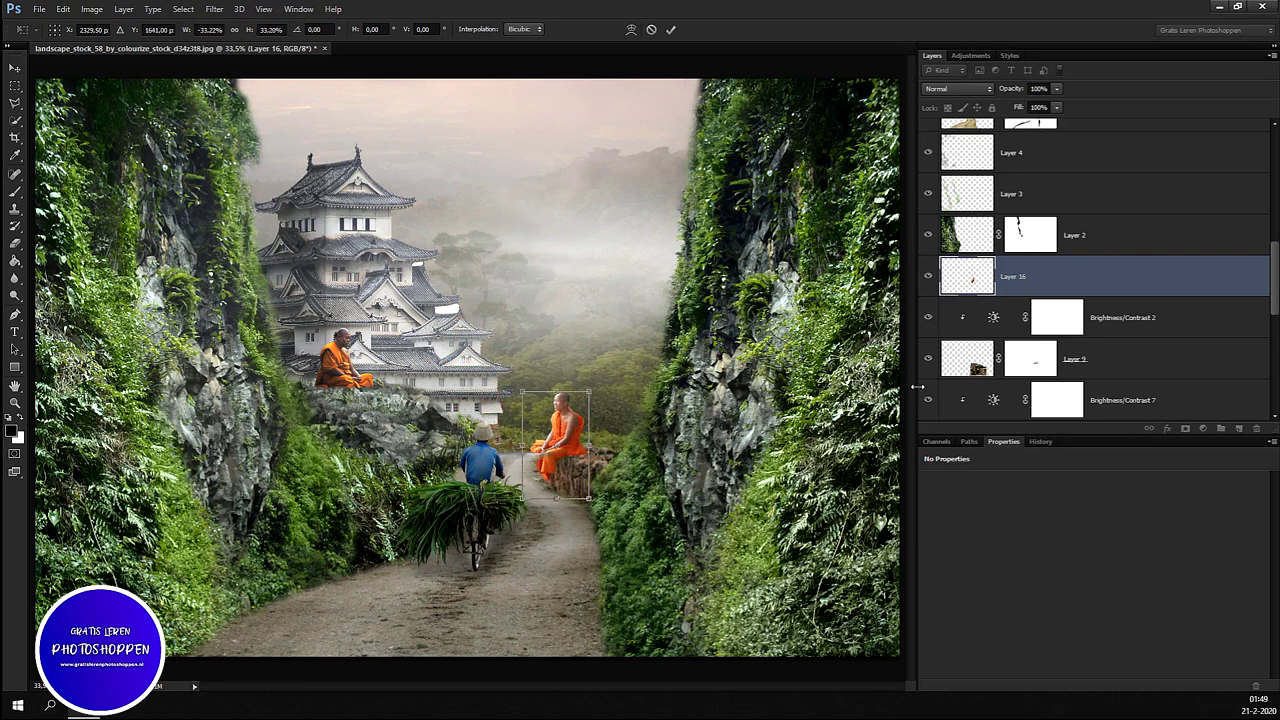
key("Return")
key("ctrl+bracketright")
scroll(1065, 327, "up", 2)
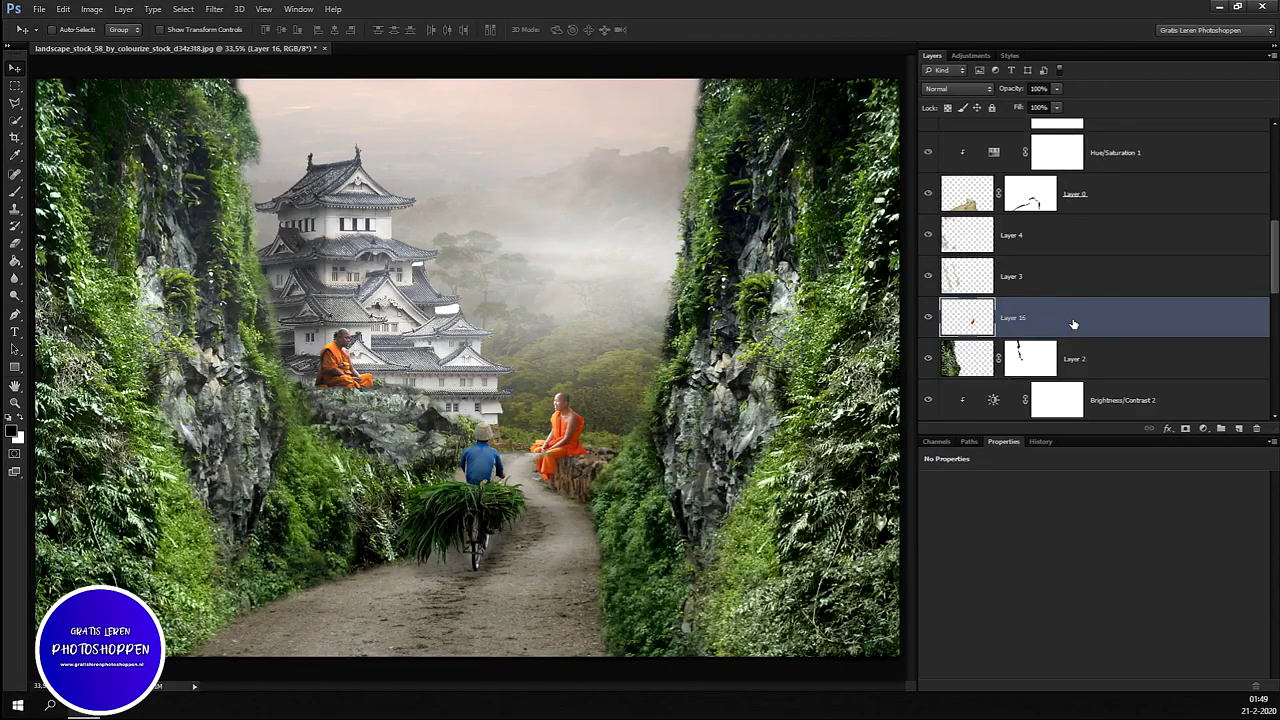
Step: Scale the smiling monk on Layer 16 to about 76% and set him on the rock wall
left_click_drag(1095, 321, 1104, 106)
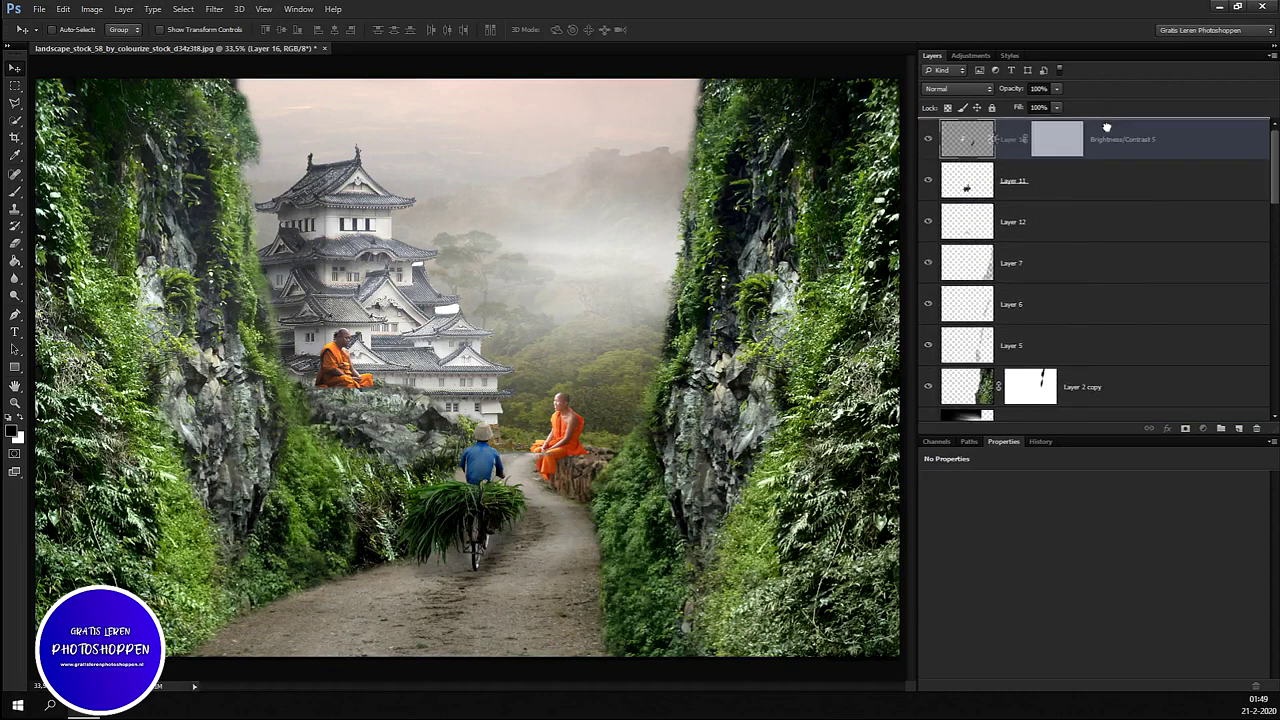
left_click_drag(1104, 106, 1108, 132)
scroll(566, 469, "up", 5)
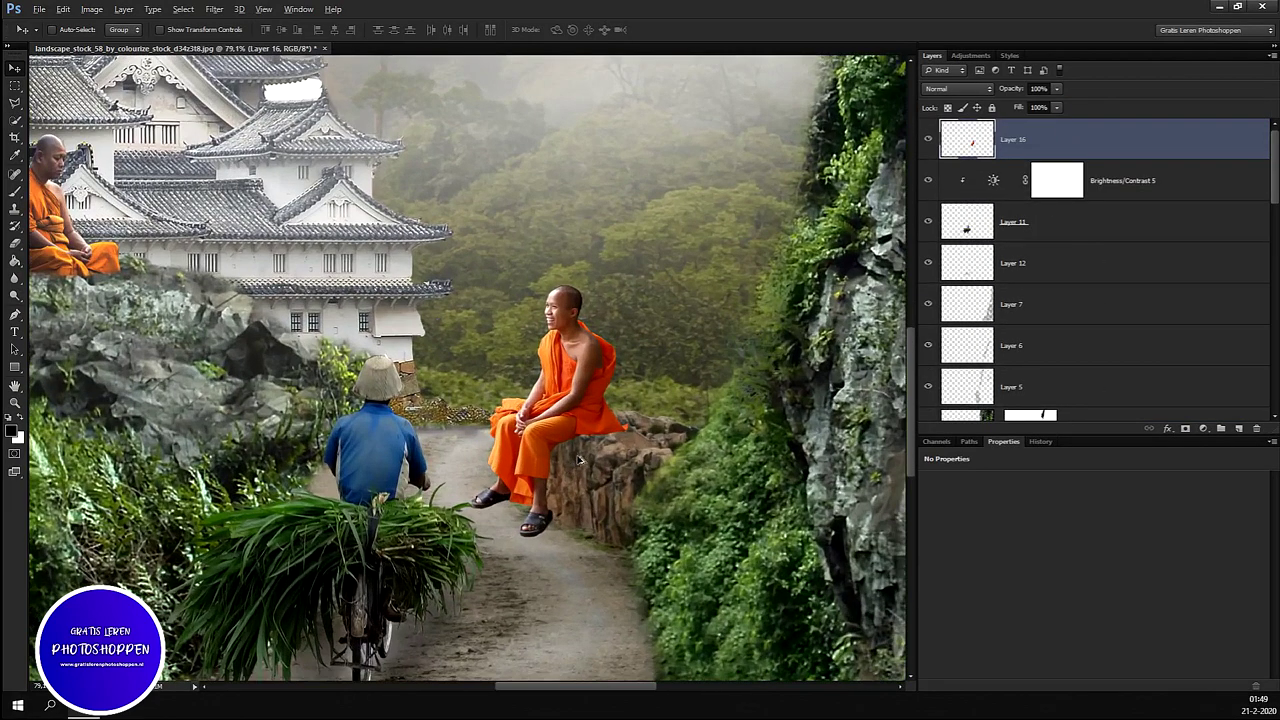
mouse_move(590, 411)
left_mouse_down()
mouse_move(565, 341)
mouse_move(583, 402)
left_mouse_up()
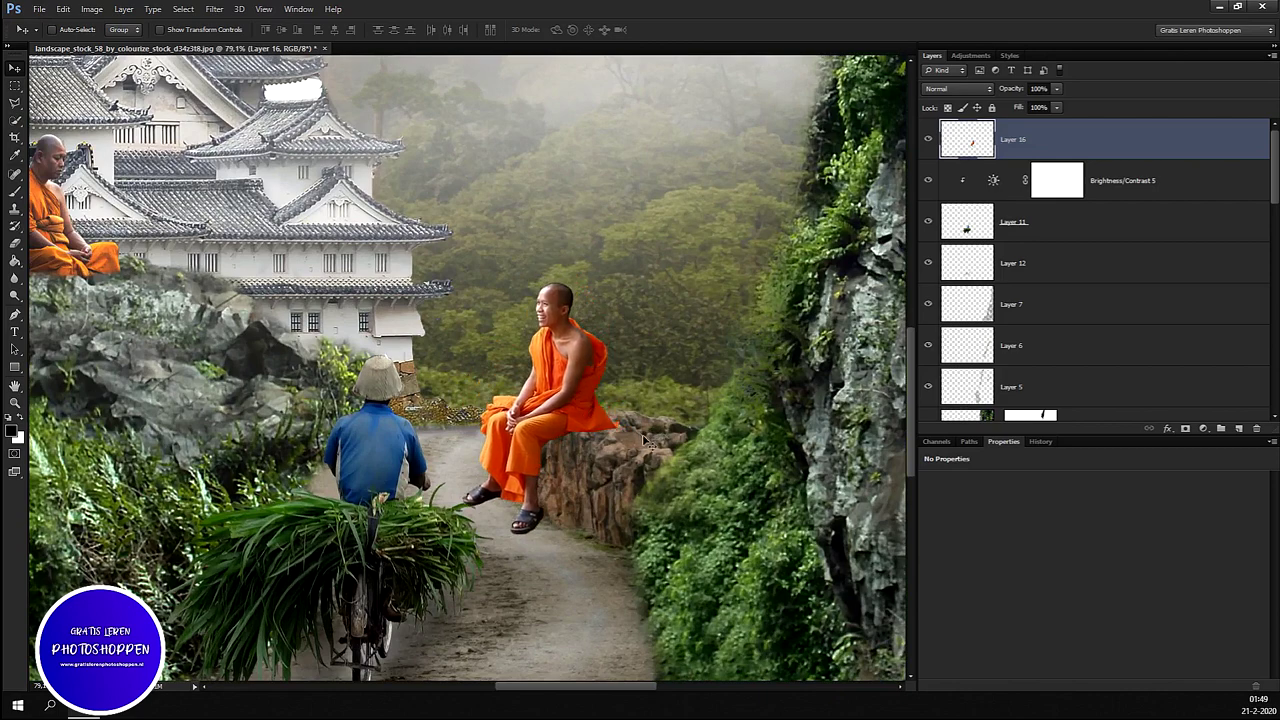
key("ctrl+t")
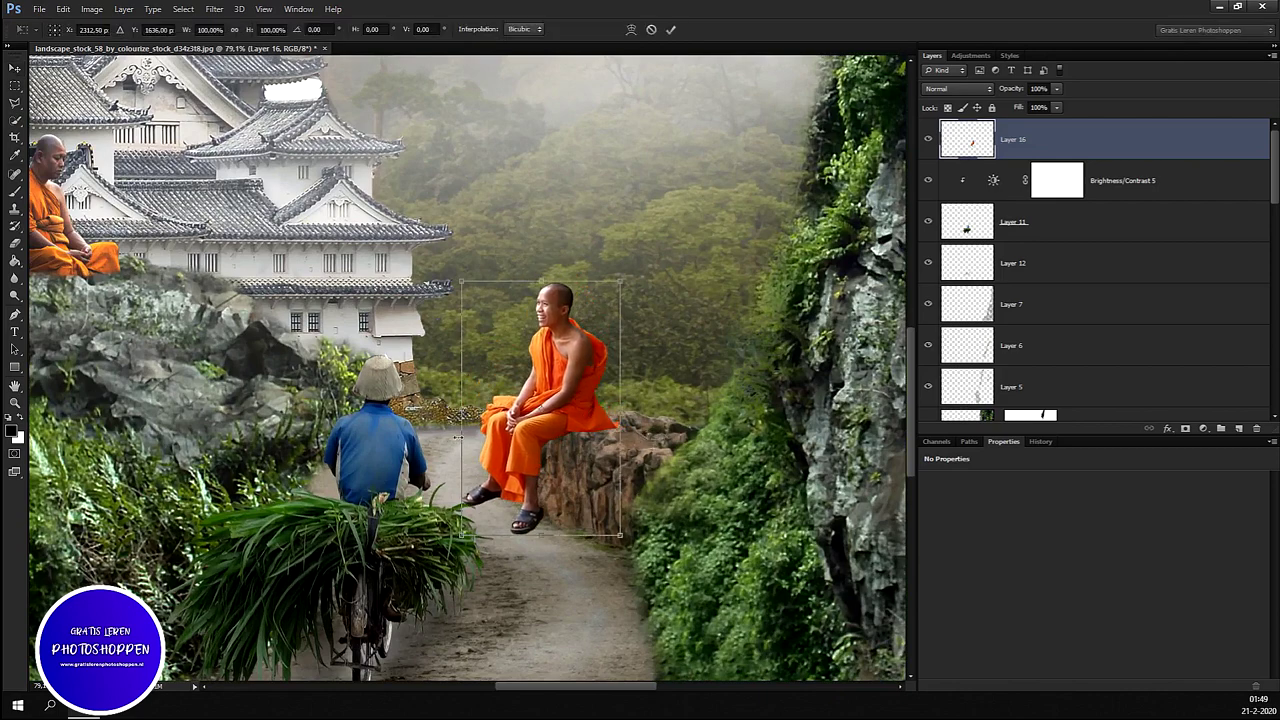
left_click_drag(620, 281, 583, 341)
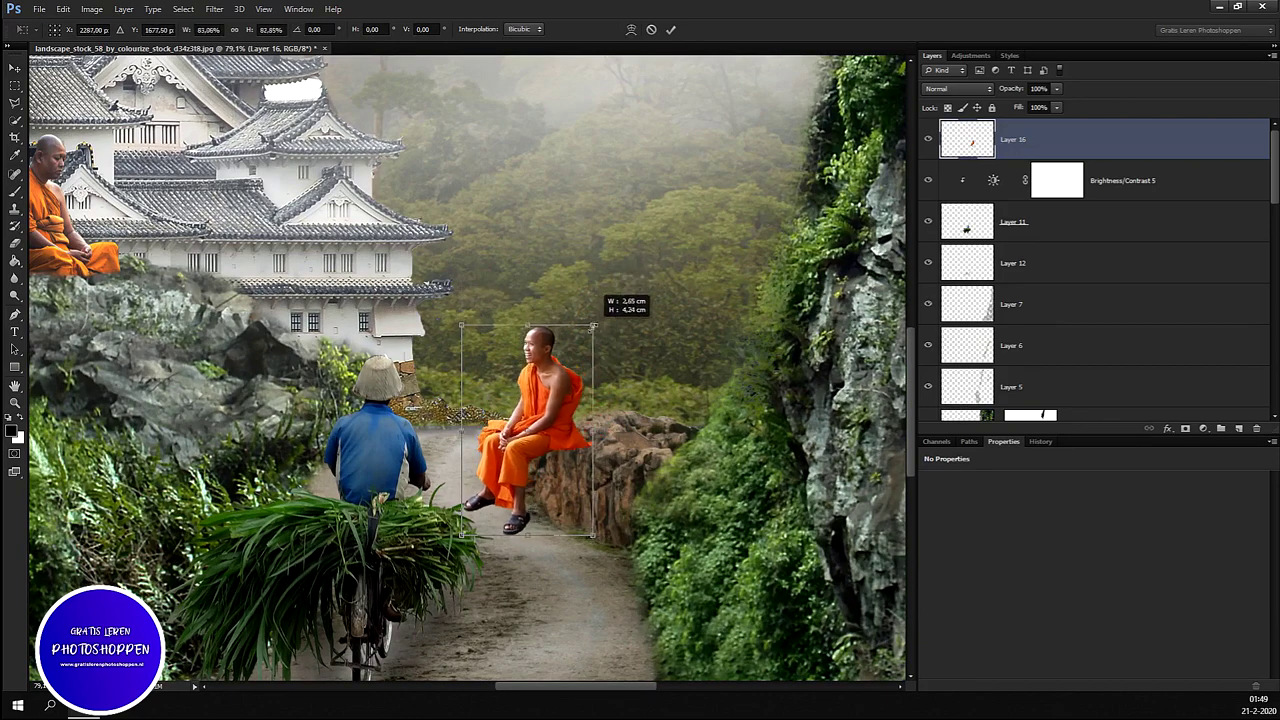
left_click_drag(547, 410, 569, 380)
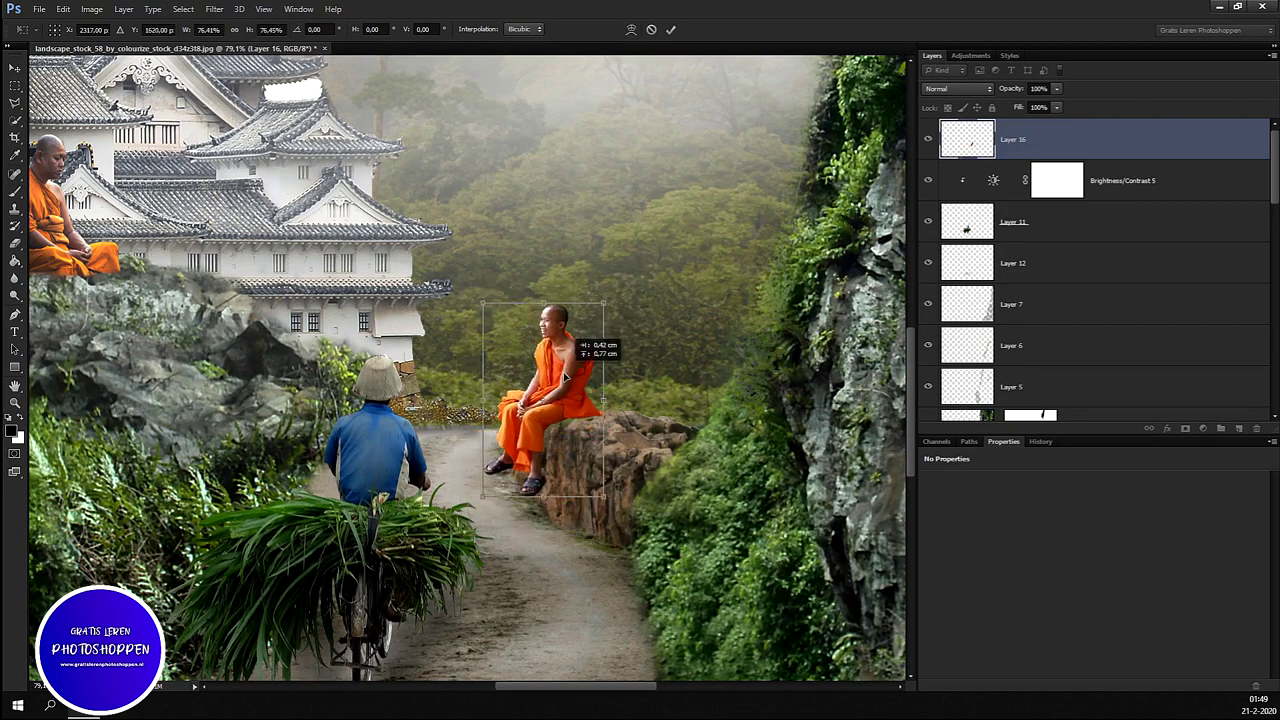
key("Return")
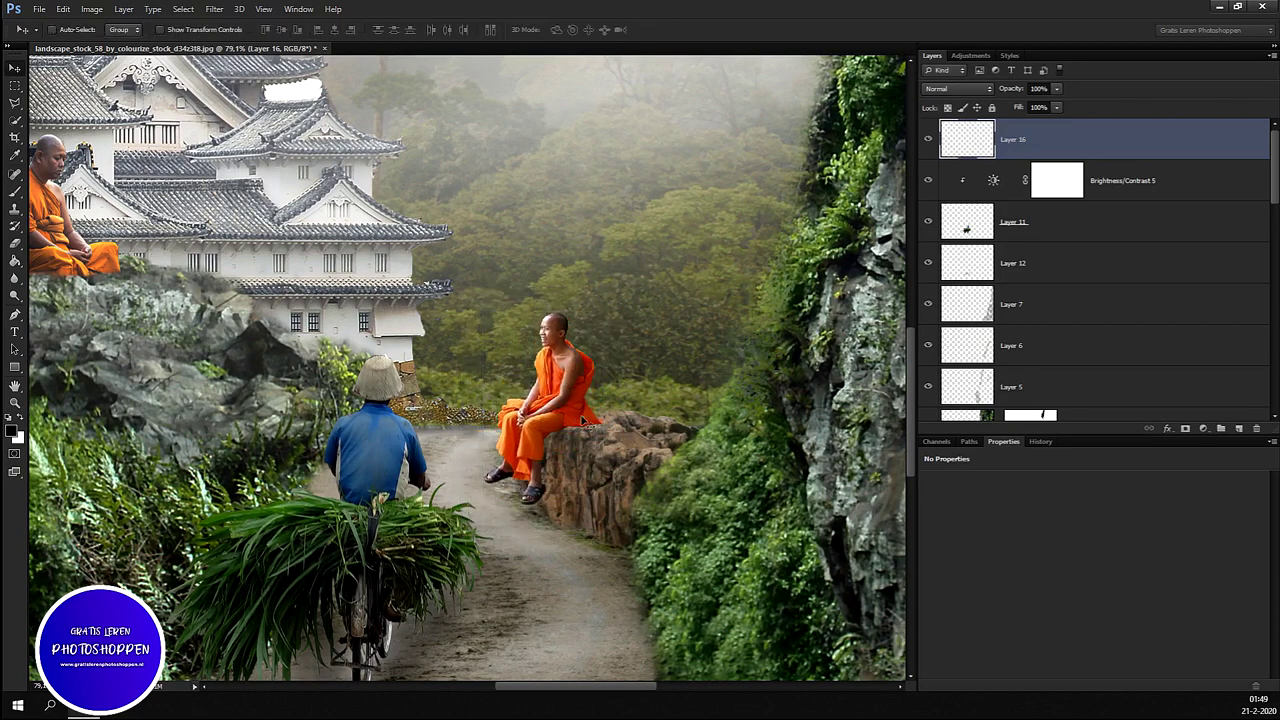
Step: Nudge the monk slightly right so he sits properly on the rock ledge
scroll(630, 466, "down", 5)
scroll(630, 466, "up", 2)
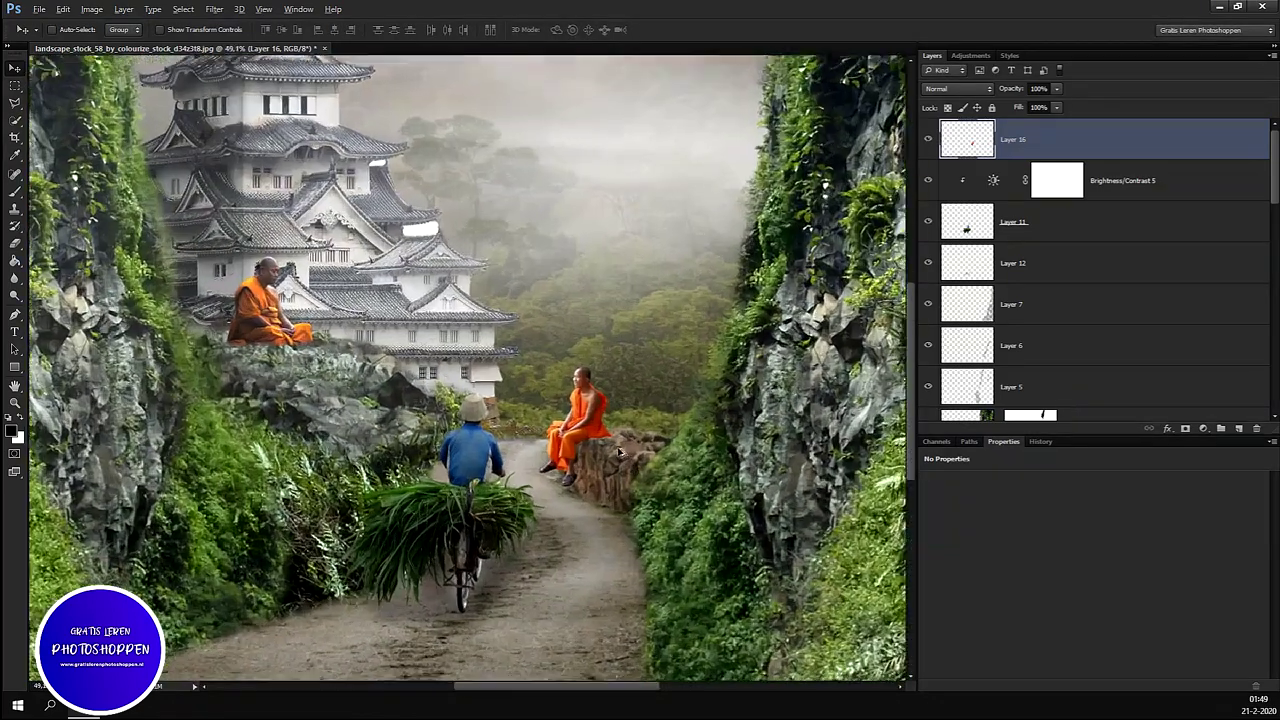
scroll(600, 450, "up", 2)
scroll(545, 437, "up", 1)
left_click_drag(545, 430, 563, 428)
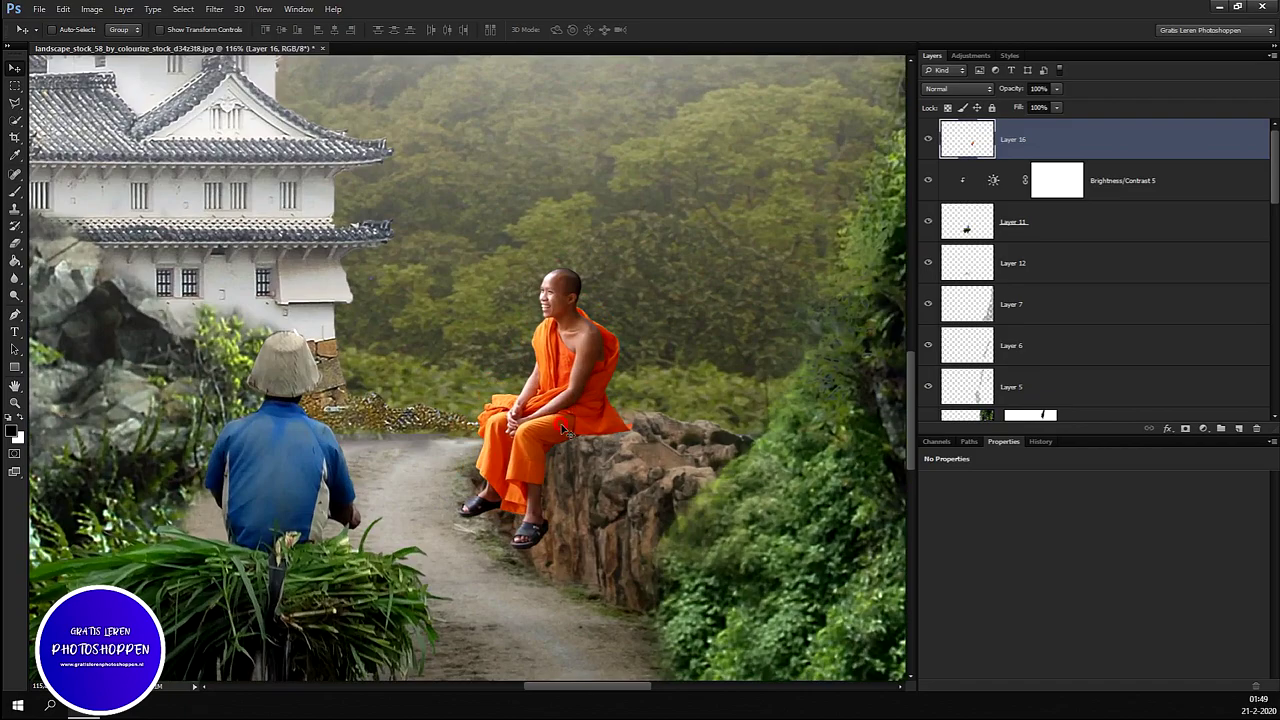
scroll(600, 445, "down", 2)
scroll(640, 460, "down", 3)
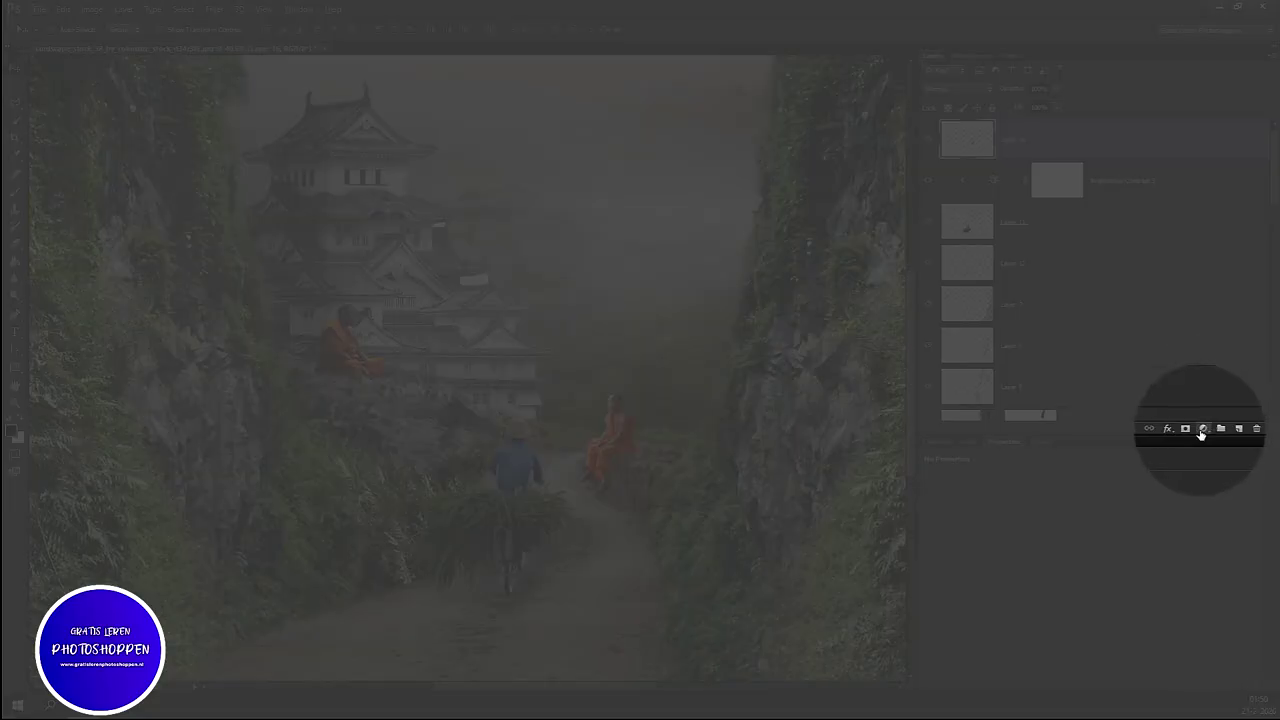
left_click(1201, 430)
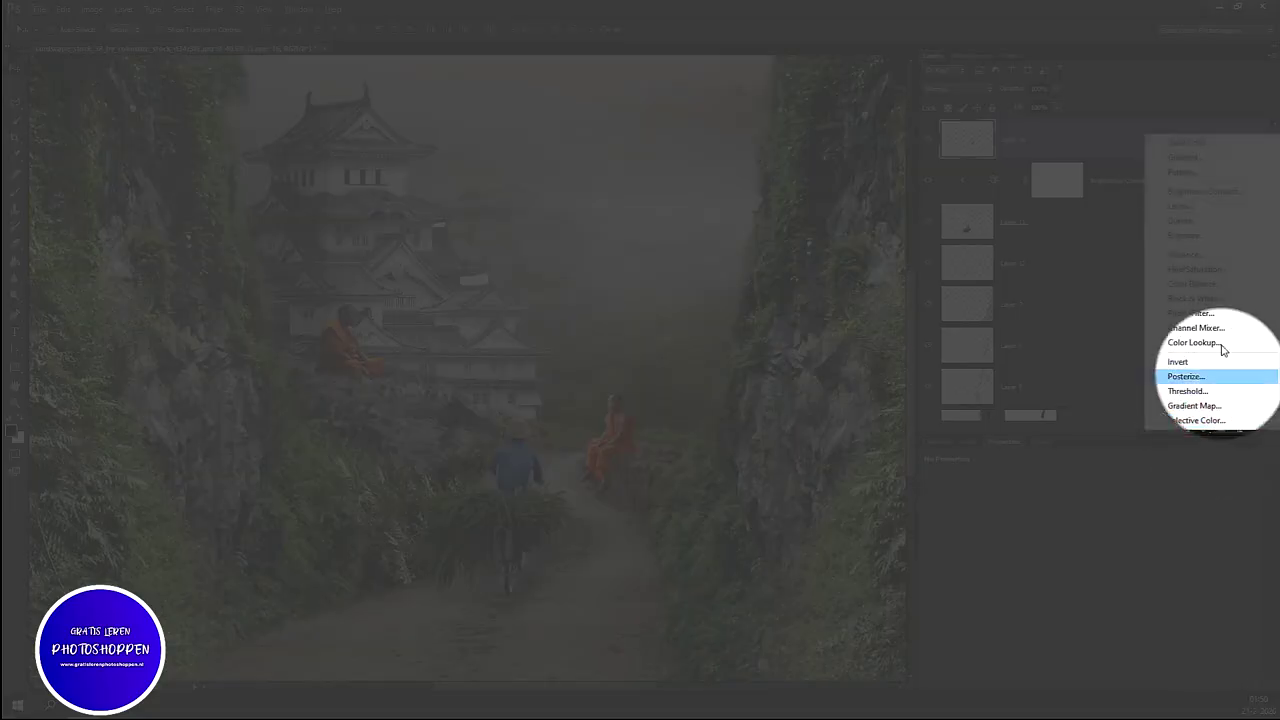
Step: Add a Brightness/Contrast adjustment clipped to Layer 16 with brightness -37
left_click(1215, 192)
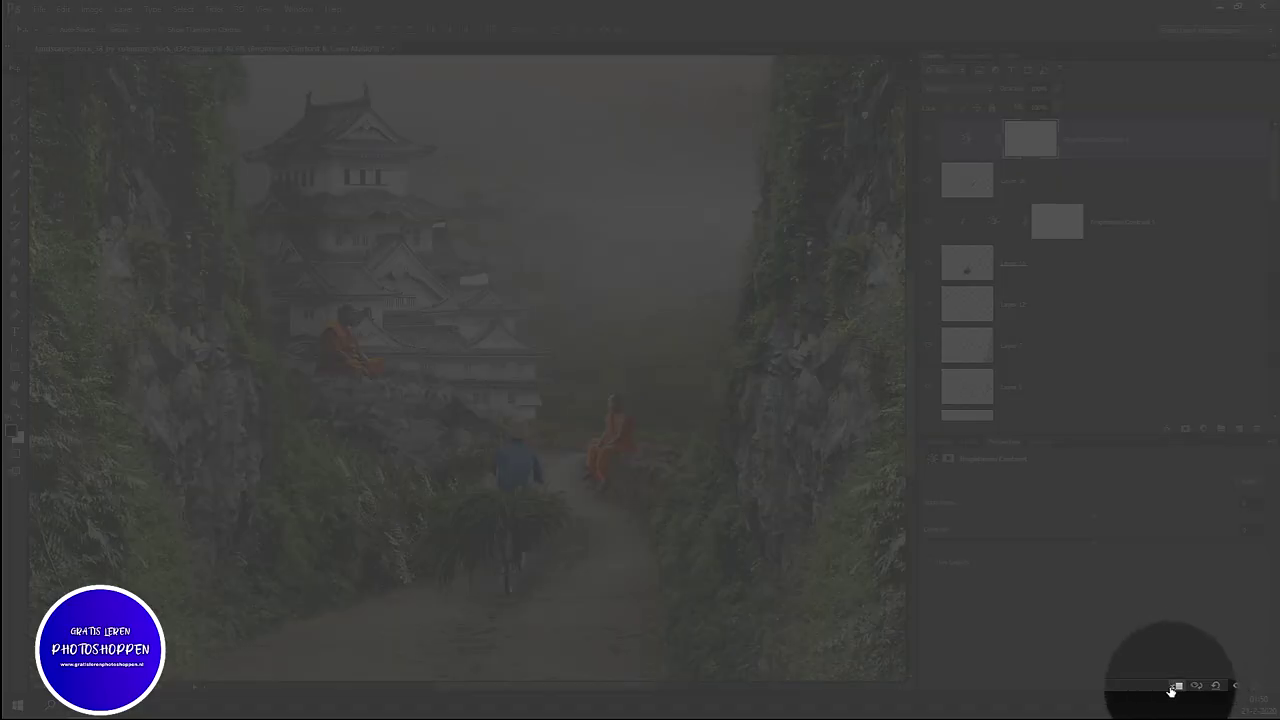
left_click(1176, 687)
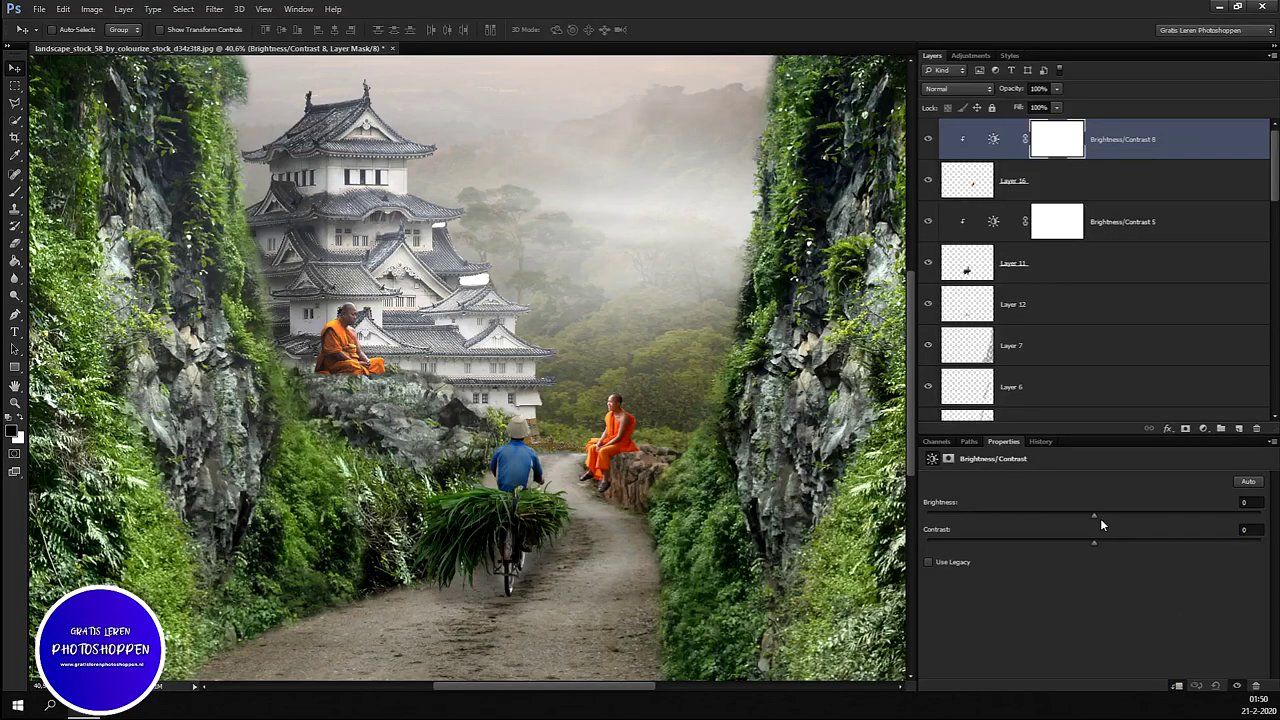
left_click_drag(1084, 521, 1052, 540)
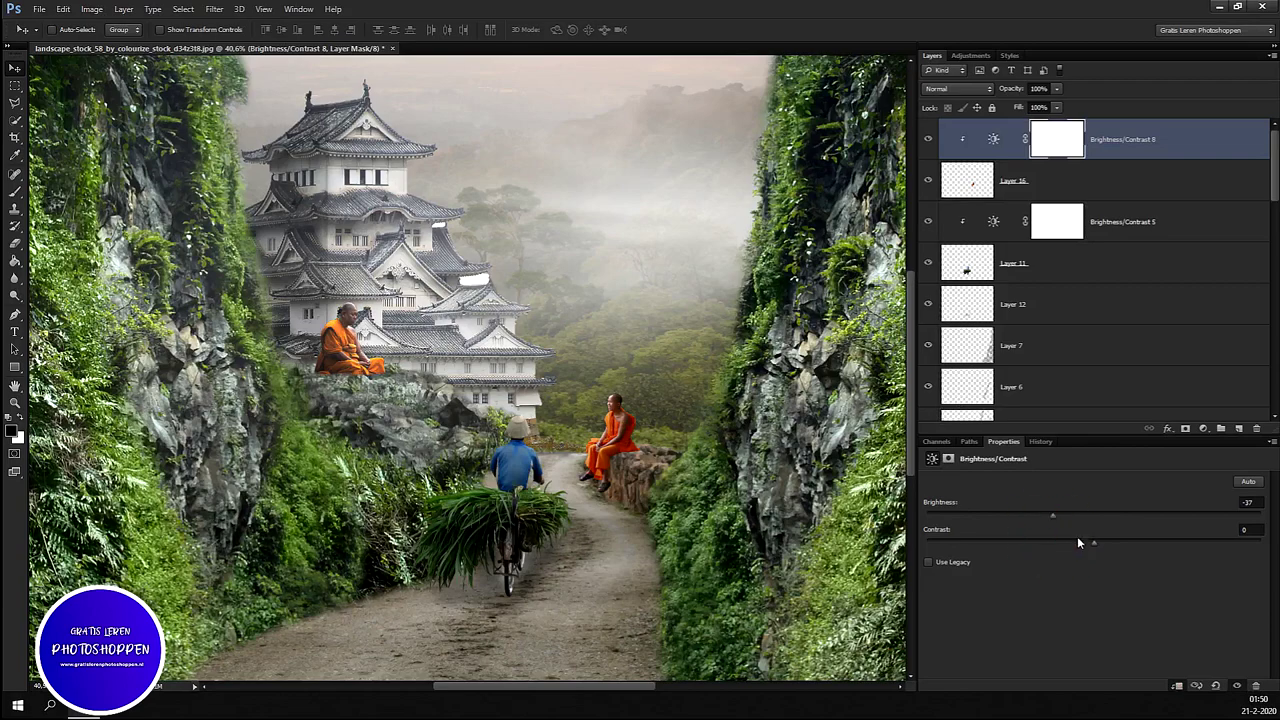
scroll(640, 458, "up", 5)
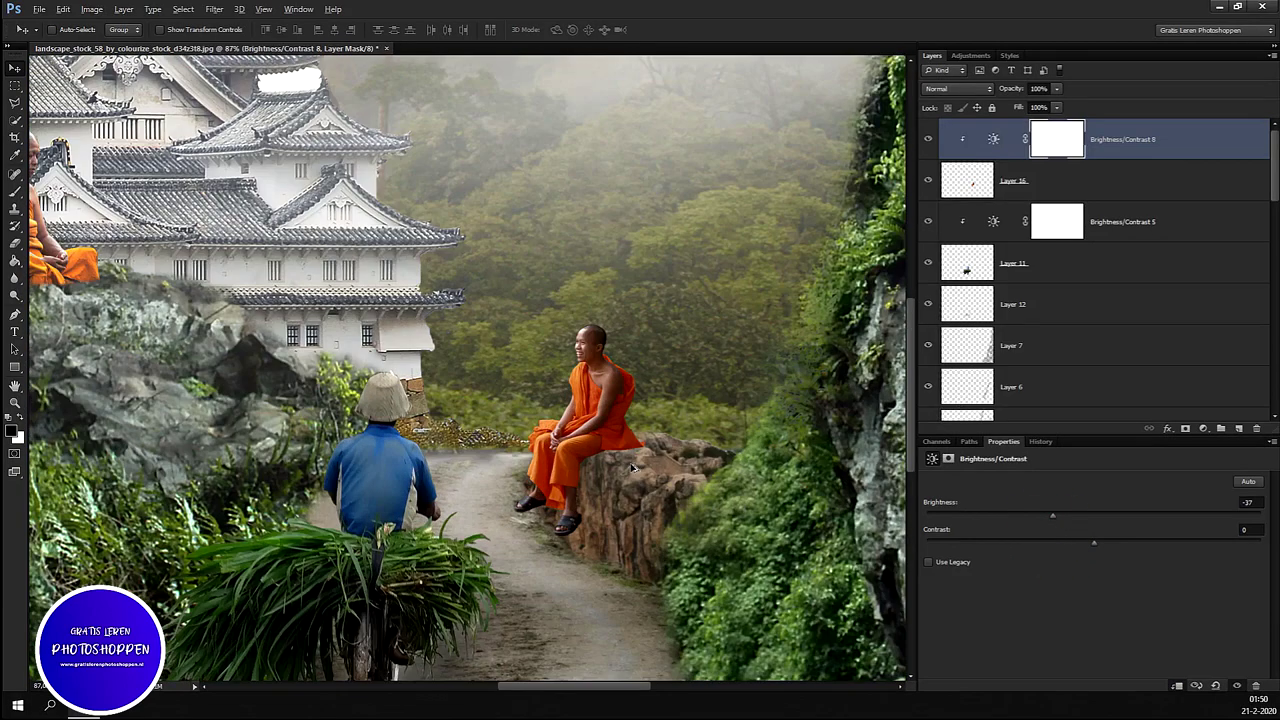
scroll(632, 463, "up", 2)
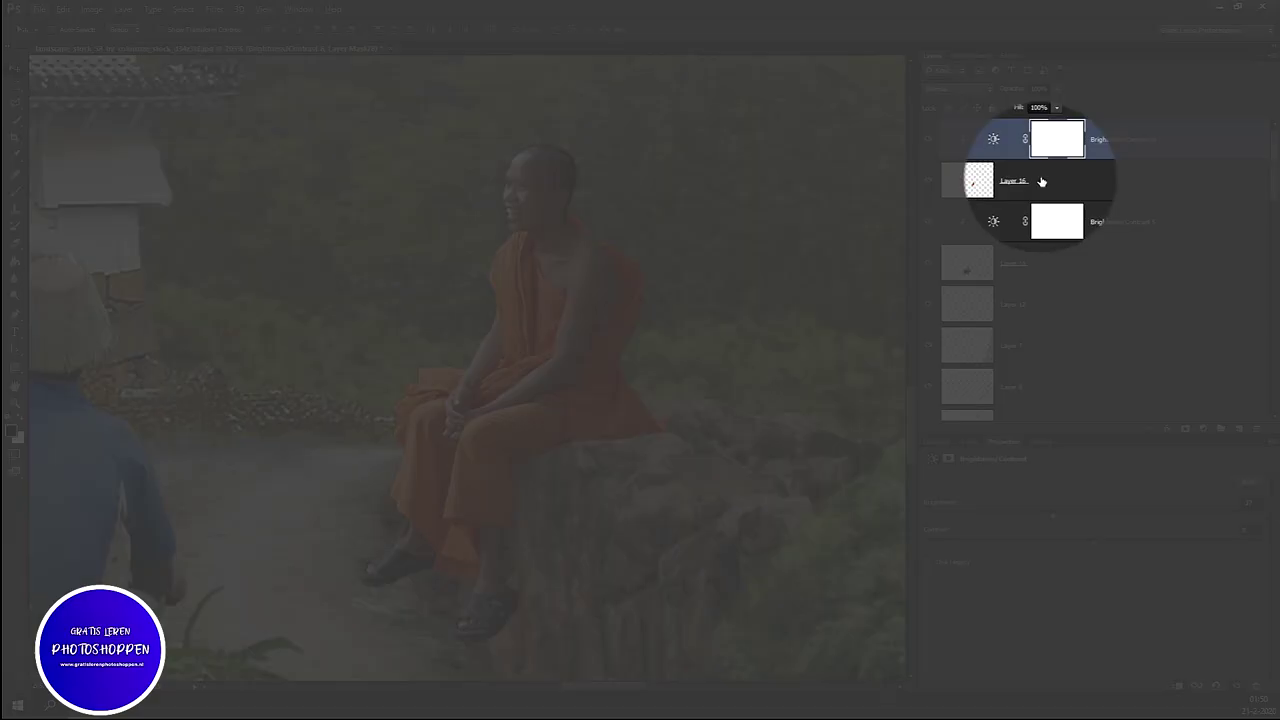
left_click(1043, 180)
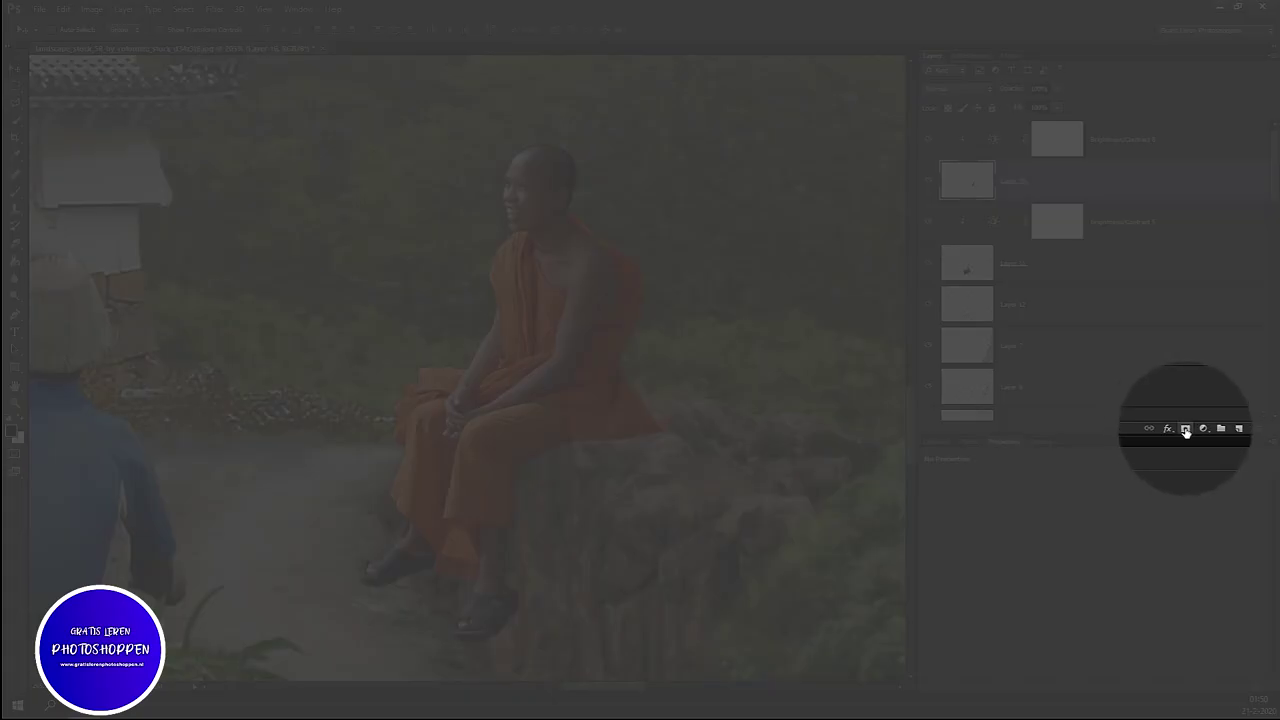
Step: Add a layer mask to Layer 16 and paint out the robe's bottom edge along the rock
left_click(1185, 428)
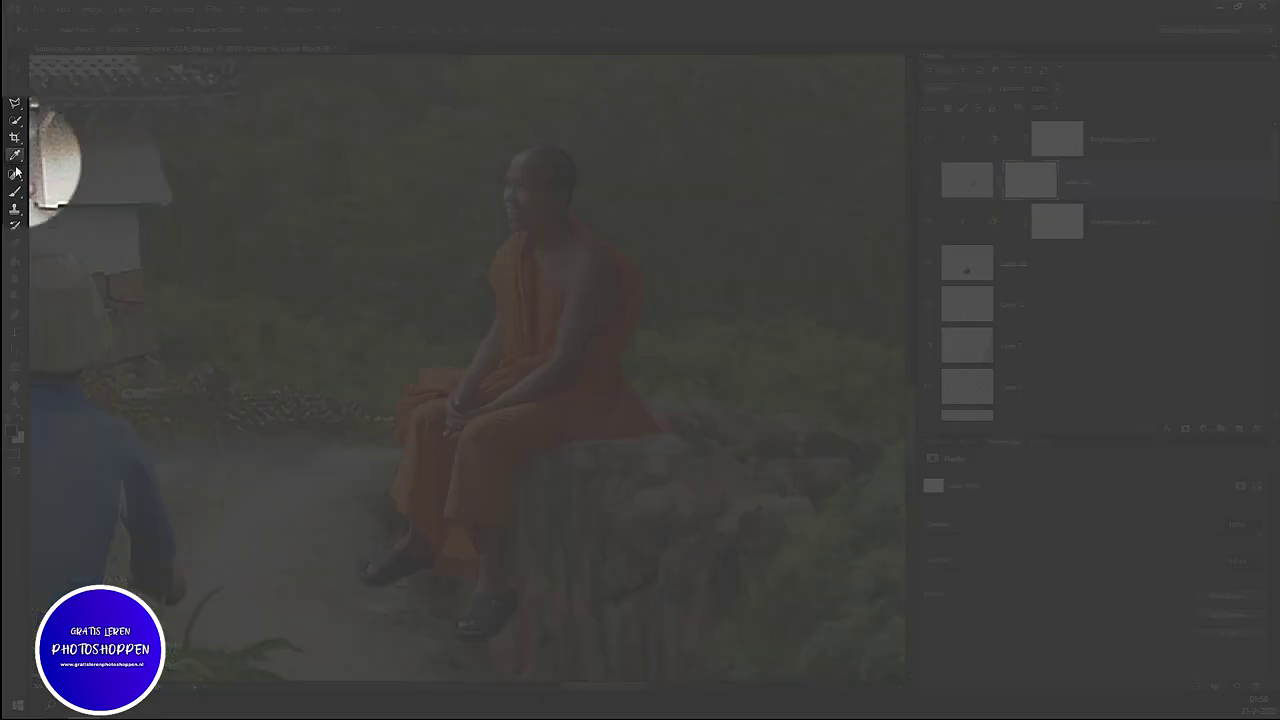
left_click(15, 190)
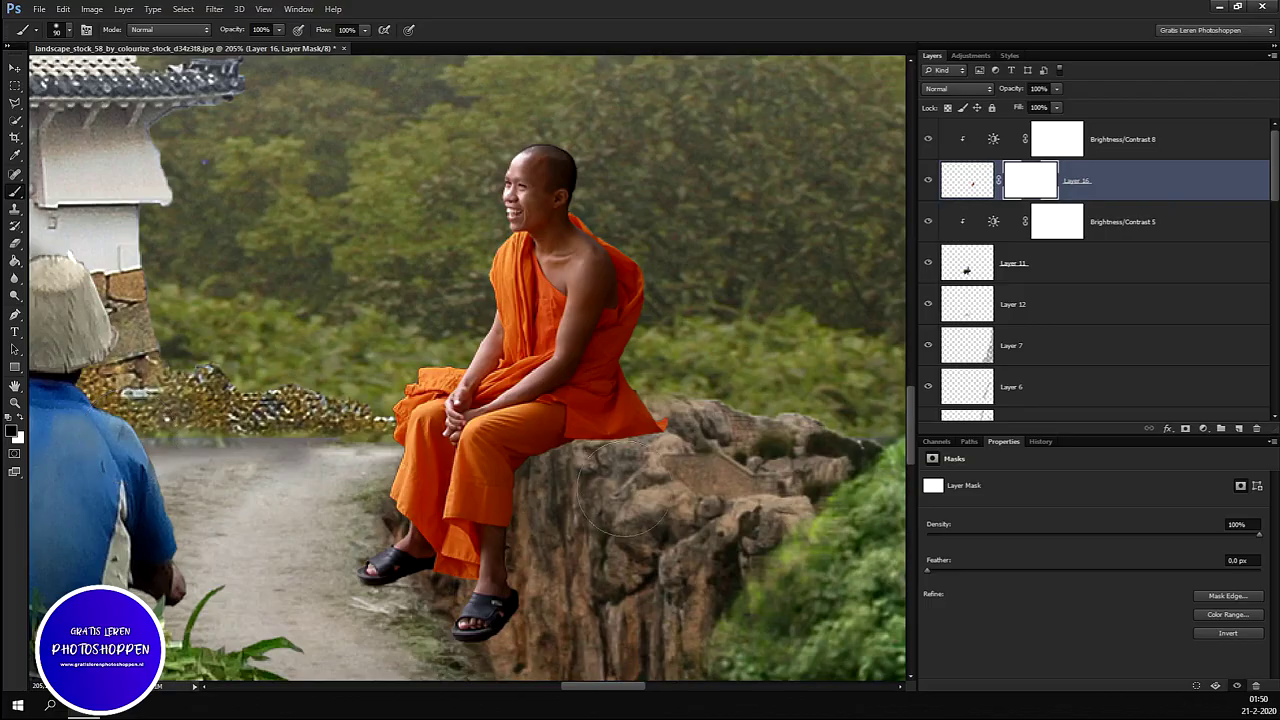
scroll(634, 465, "up", 1)
scroll(634, 465, "up", 1)
key("bracketleft")
key("bracketleft")
key("bracketleft")
key("bracketleft")
key("bracketleft")
key("bracketleft")
key("bracketleft")
mouse_move(680, 401)
left_mouse_down()
mouse_move(560, 410)
mouse_move(482, 448)
left_mouse_up()
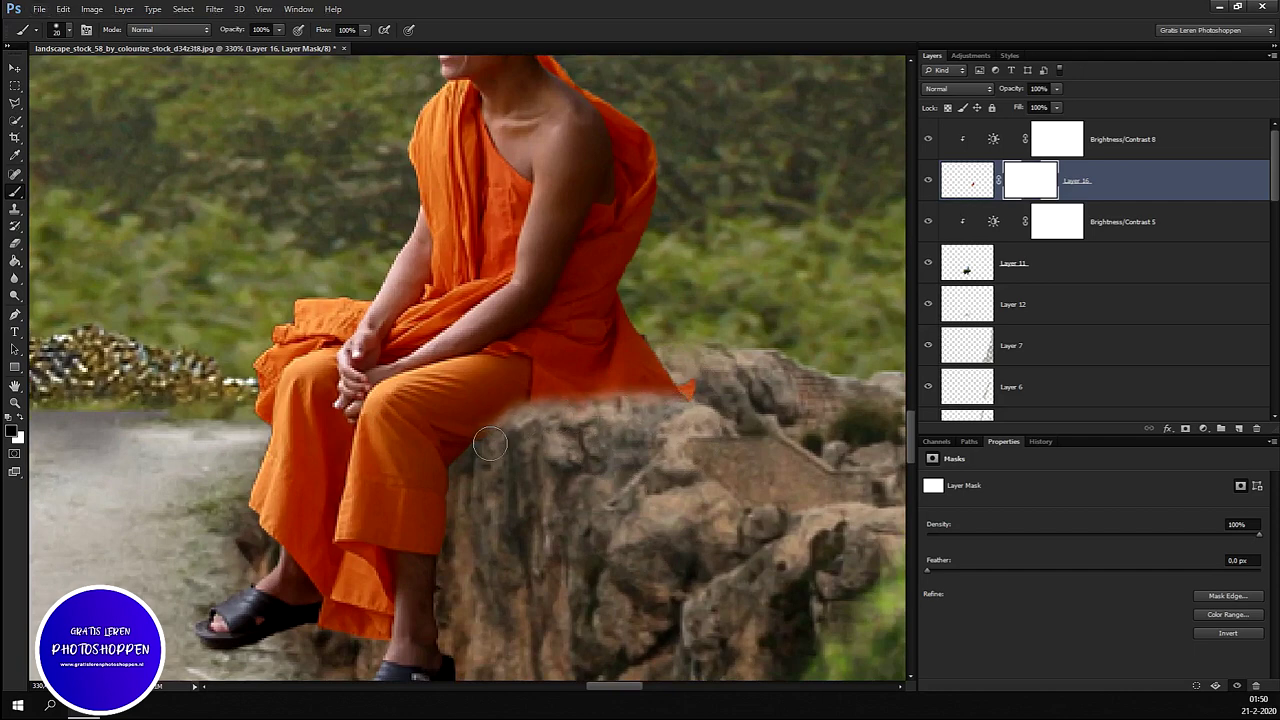
left_click_drag(560, 402, 690, 390)
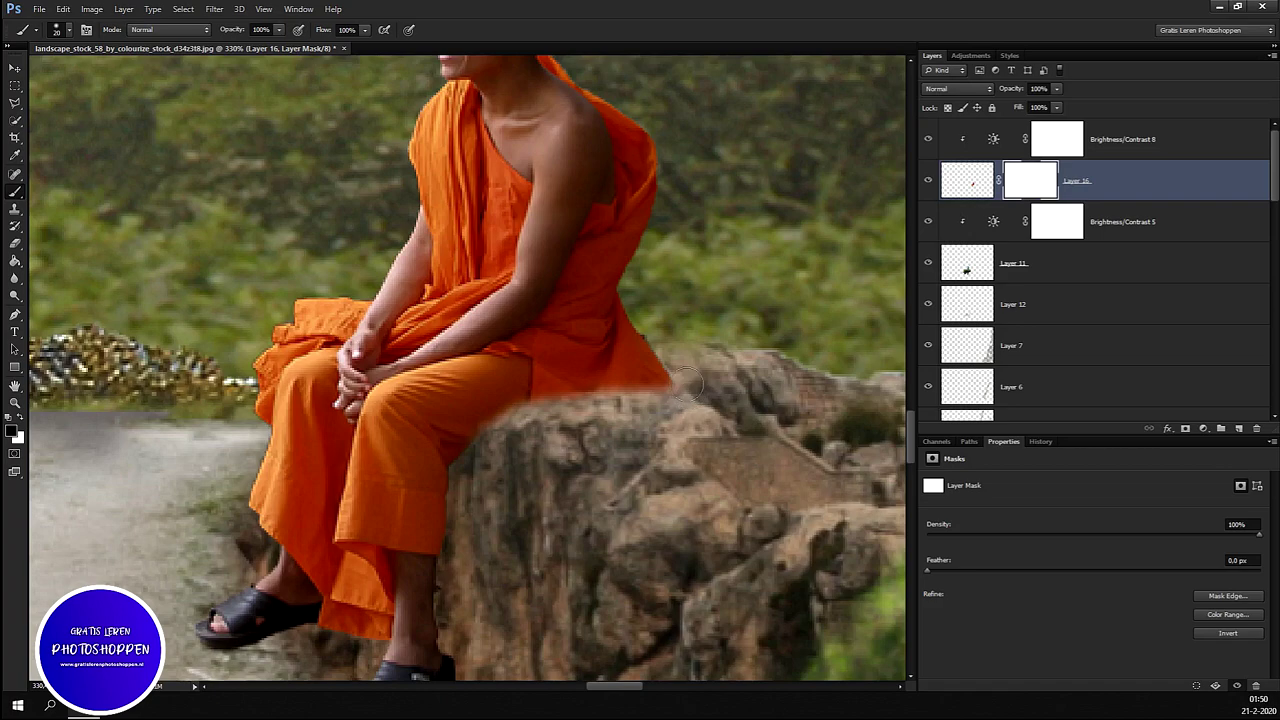
Step: Mask more robe edge above the rock, then switch the paint colour to white
scroll(686, 423, "down", 5)
scroll(768, 437, "down", 1)
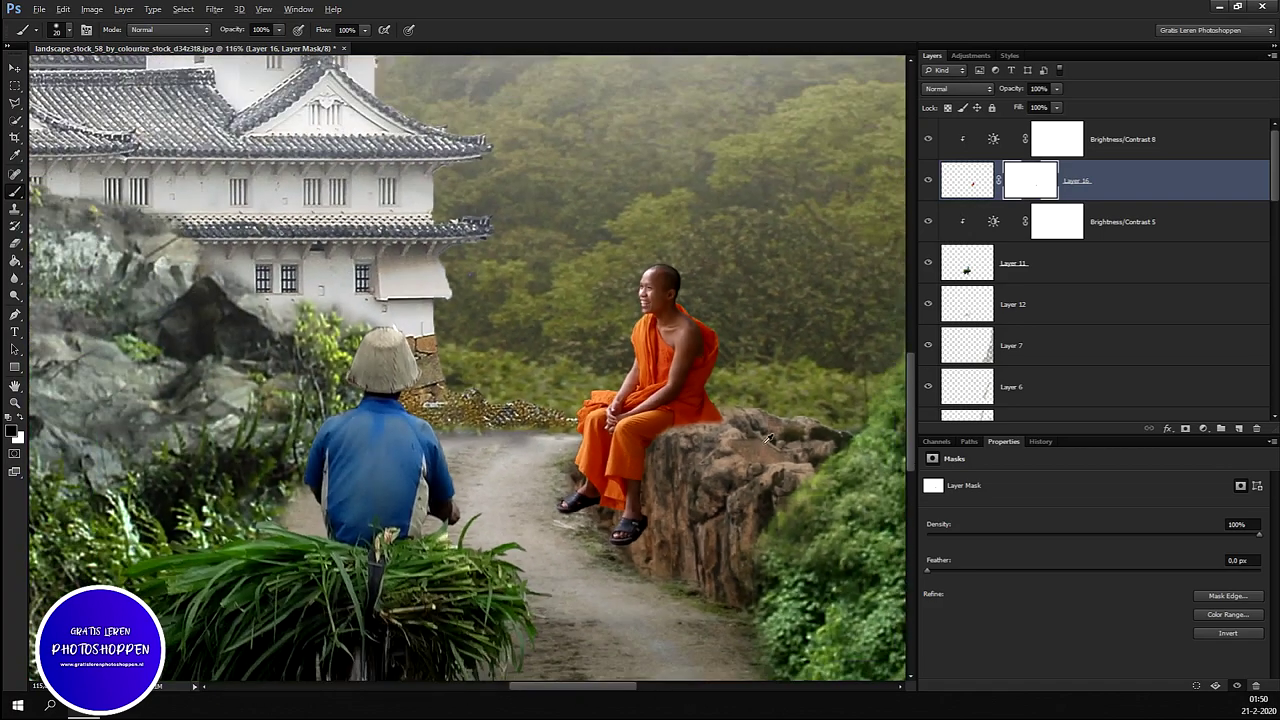
scroll(768, 437, "up", 1)
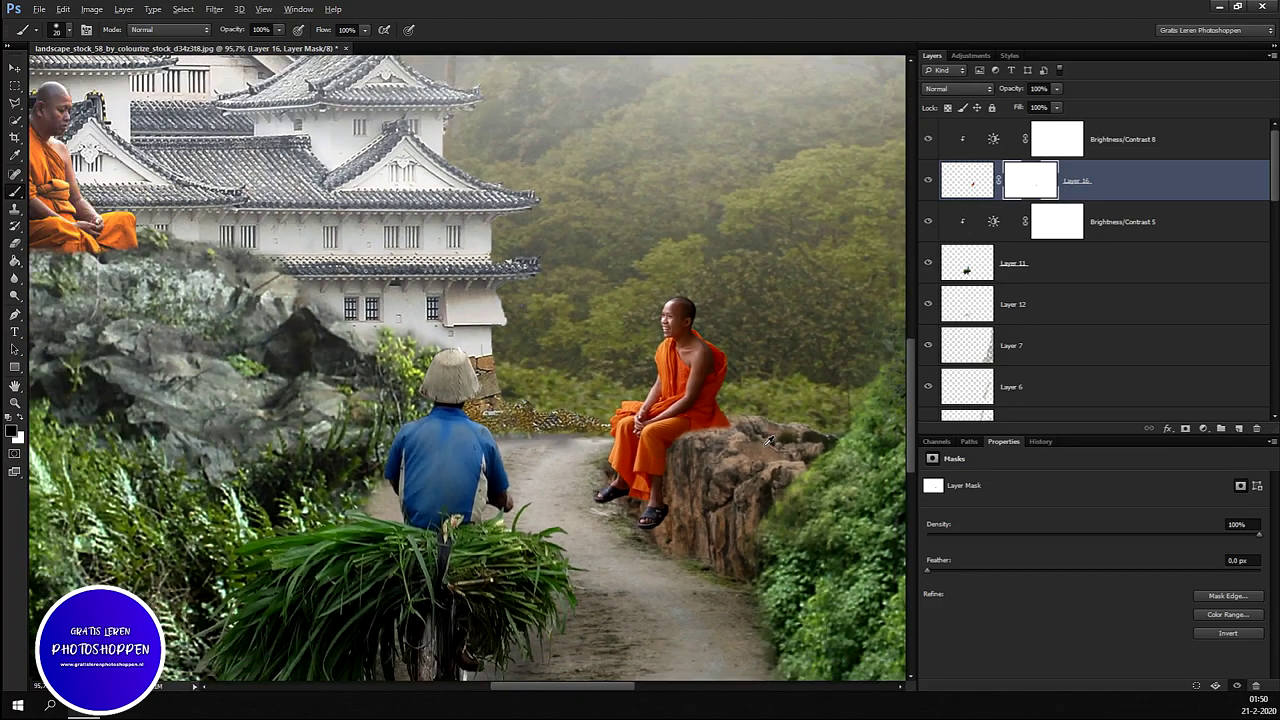
scroll(768, 441, "up", 1)
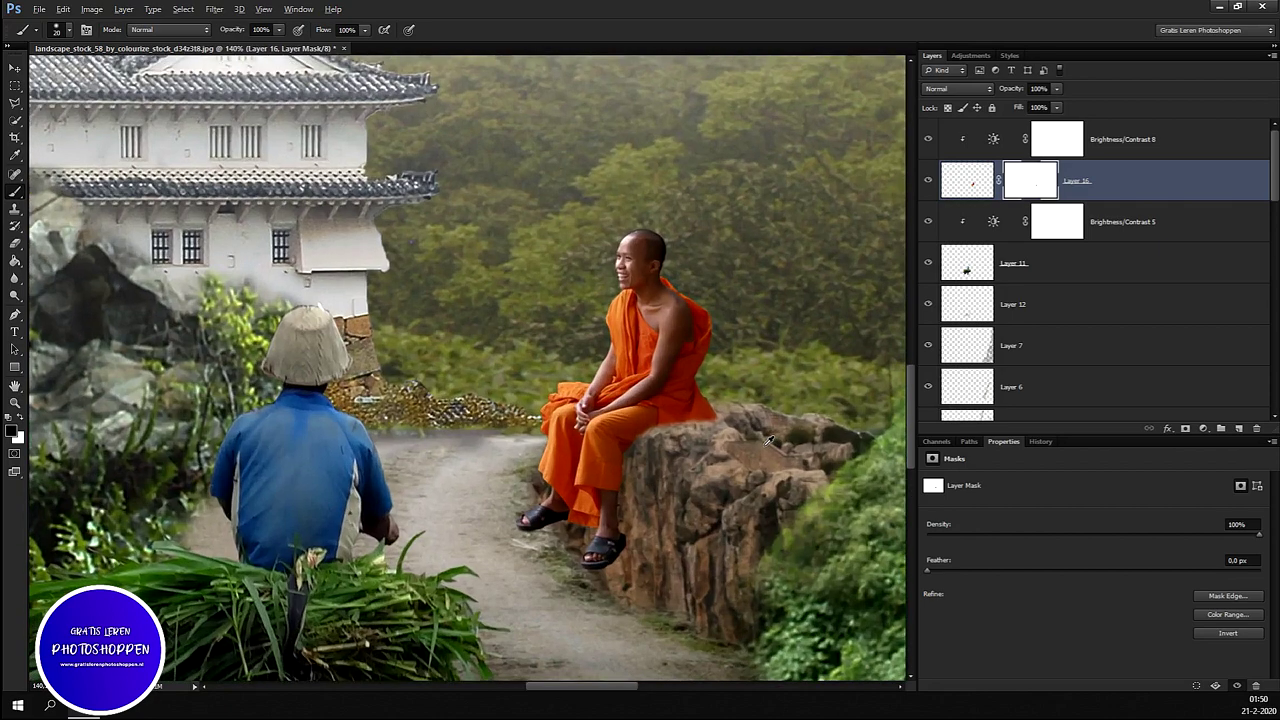
scroll(768, 441, "up", 3)
scroll(740, 430, "up", 3)
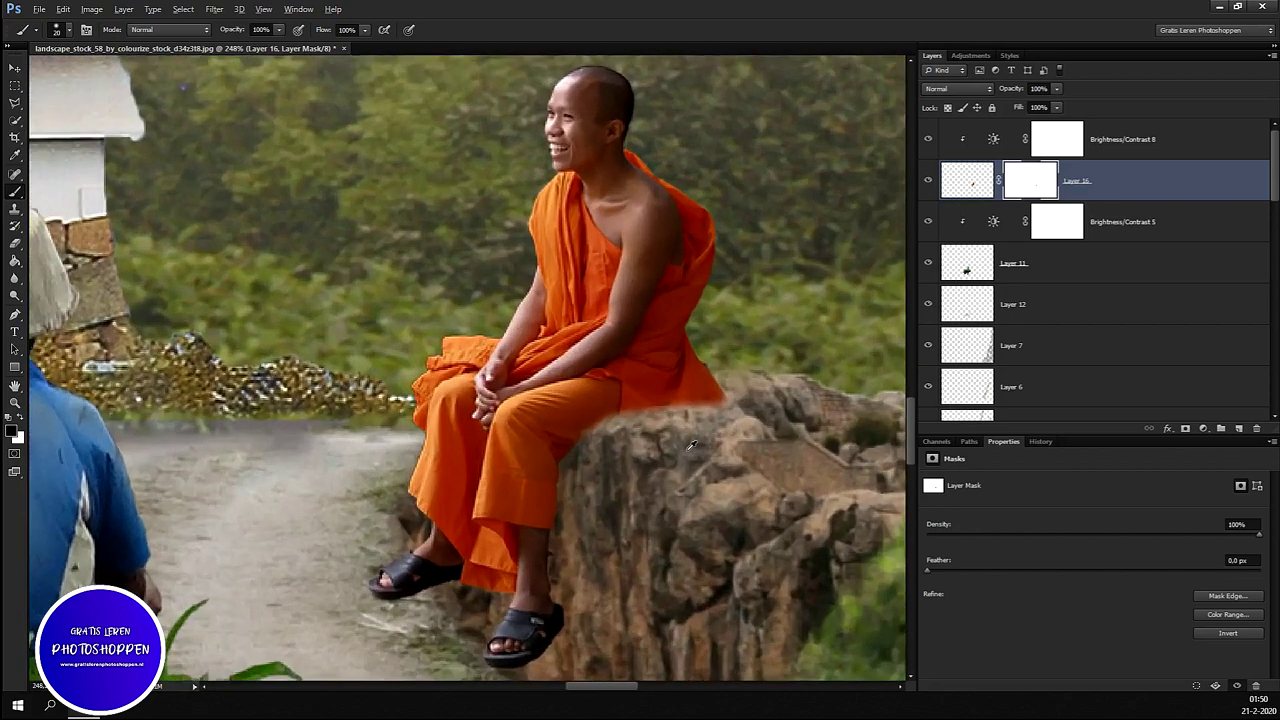
scroll(700, 418, "up", 3)
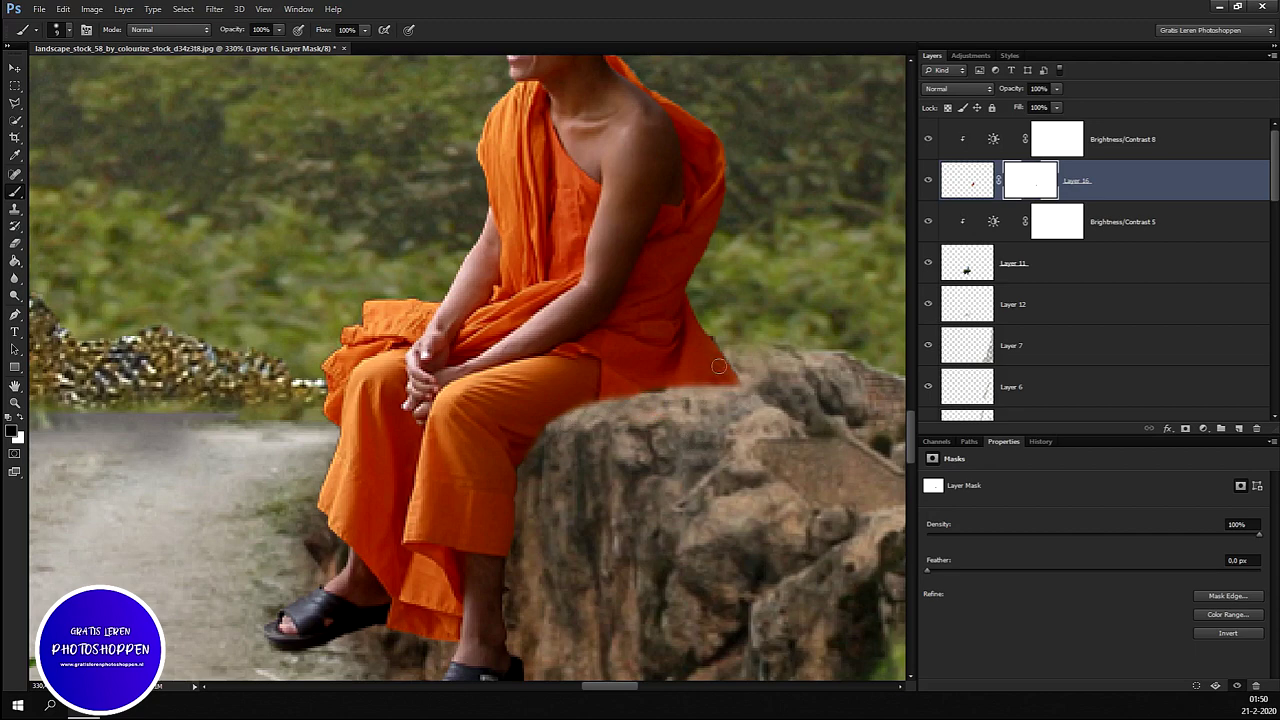
left_click_drag(724, 344, 736, 392)
left_click_drag(722, 345, 726, 385)
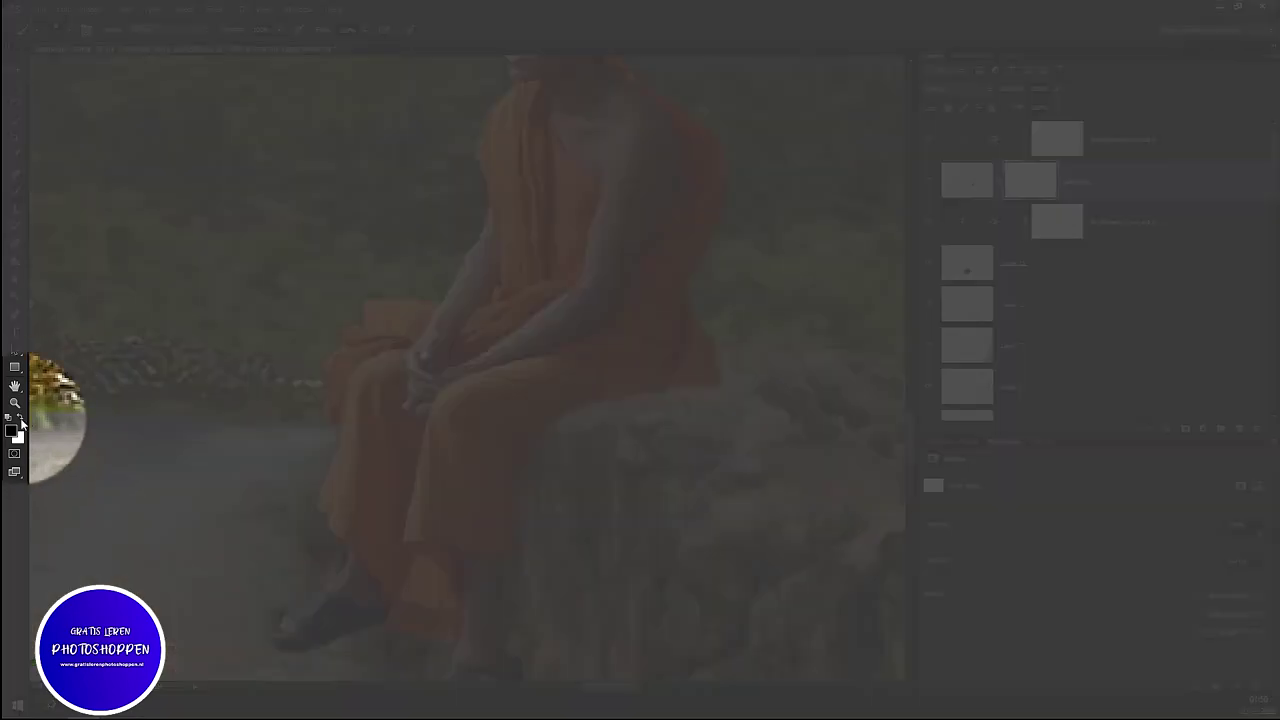
left_click(21, 418)
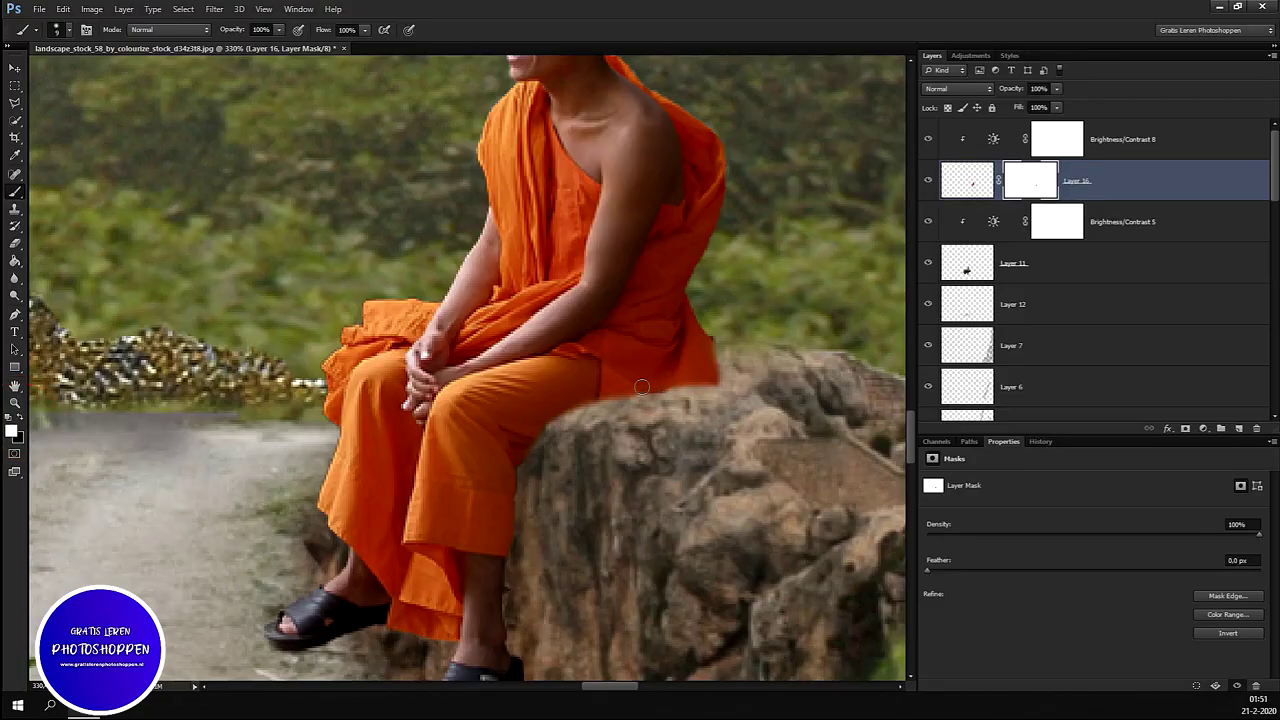
scroll(738, 505, "down", 3)
scroll(742, 521, "down", 2)
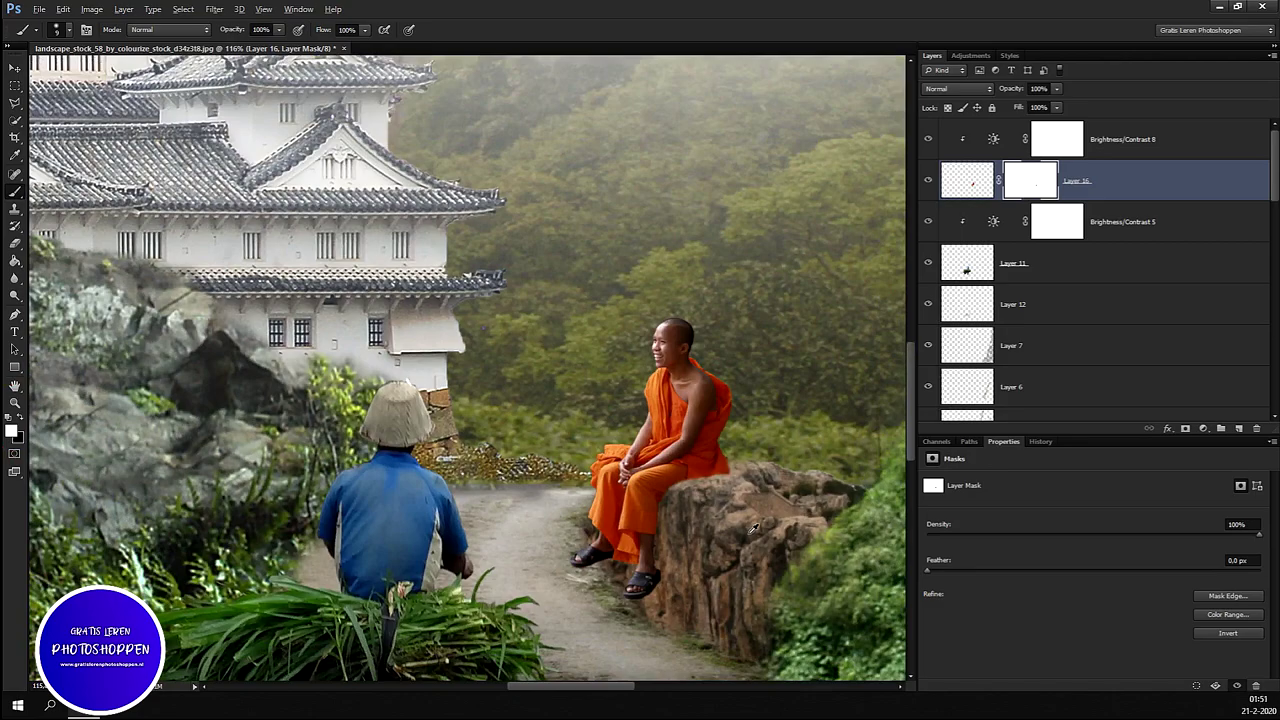
scroll(753, 528, "down", 1)
scroll(753, 528, "down", 1)
scroll(753, 528, "down", 1)
scroll(753, 528, "down", 1)
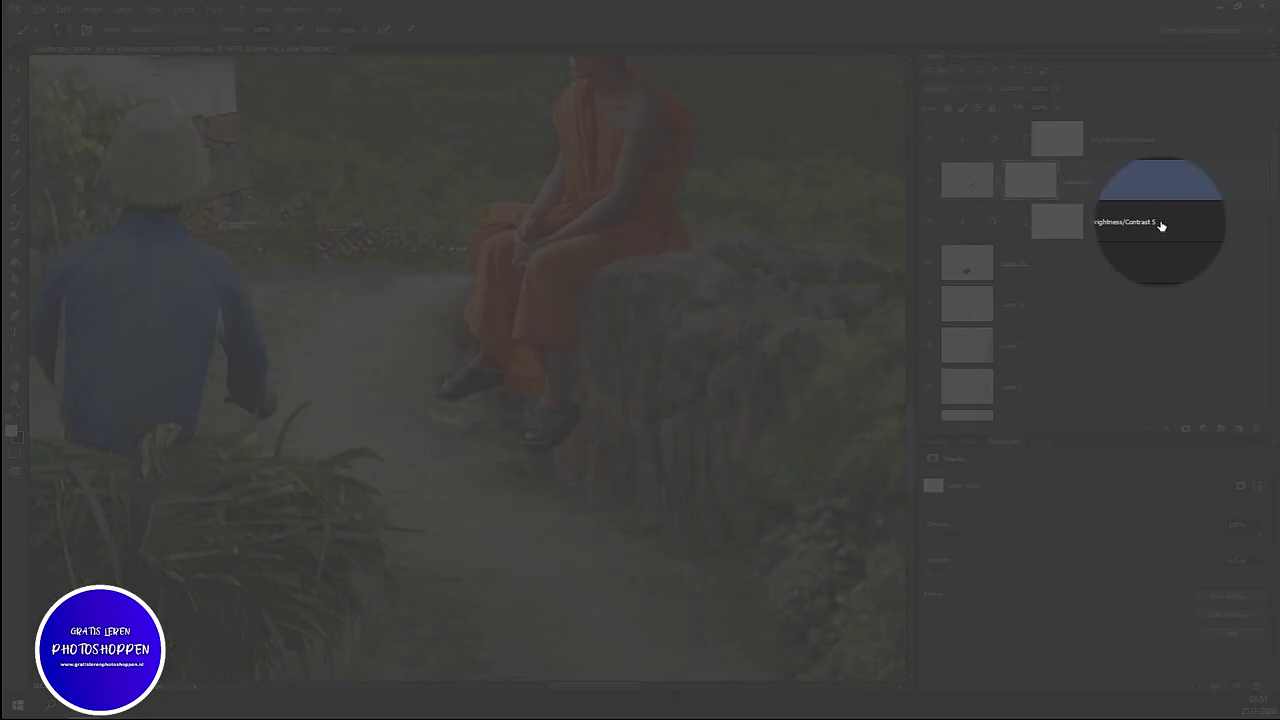
Step: Create a new empty layer above Brightness/Contrast 5 and set the Brush to 26% opacity
left_click(1161, 224)
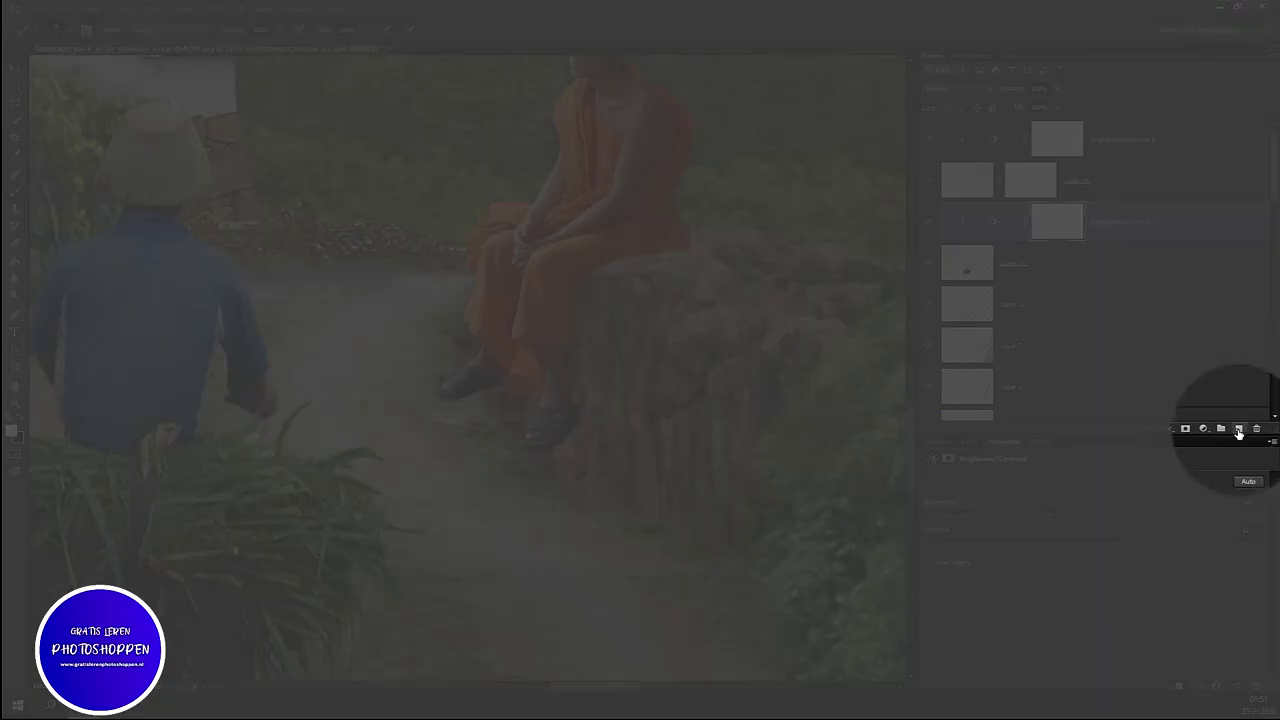
left_click(1238, 428)
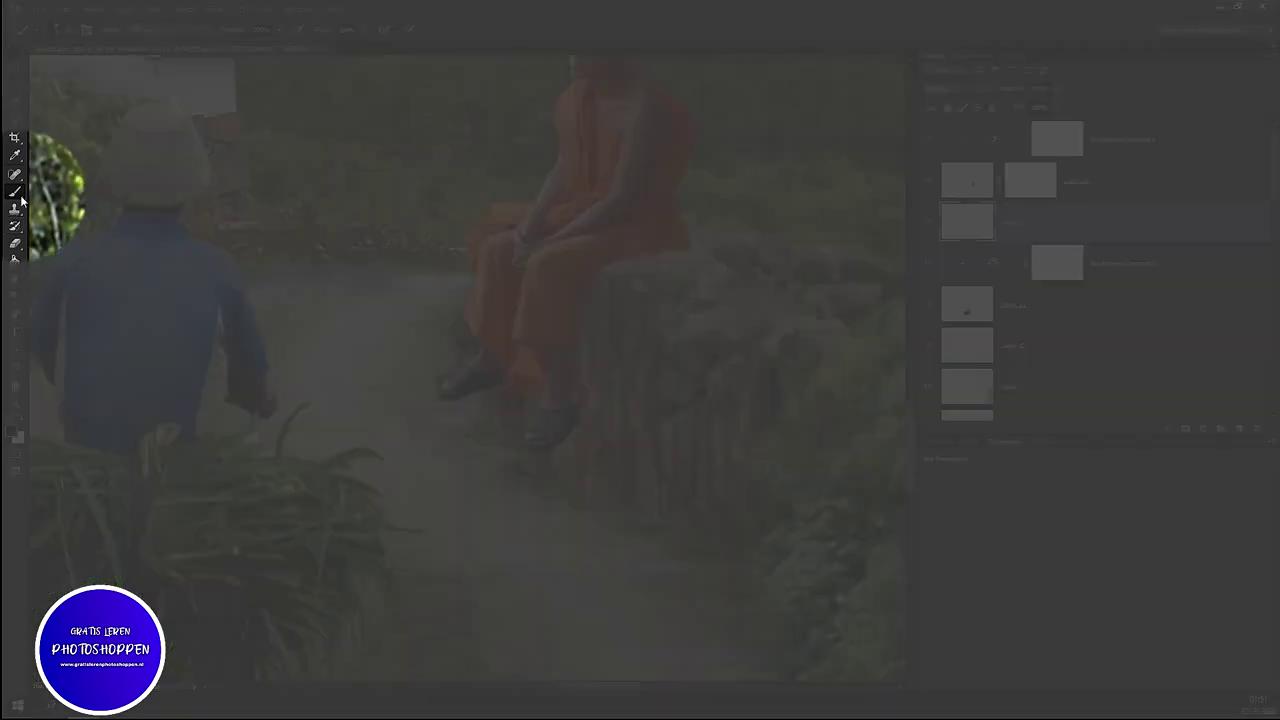
right_click(15, 192)
left_click(53, 191)
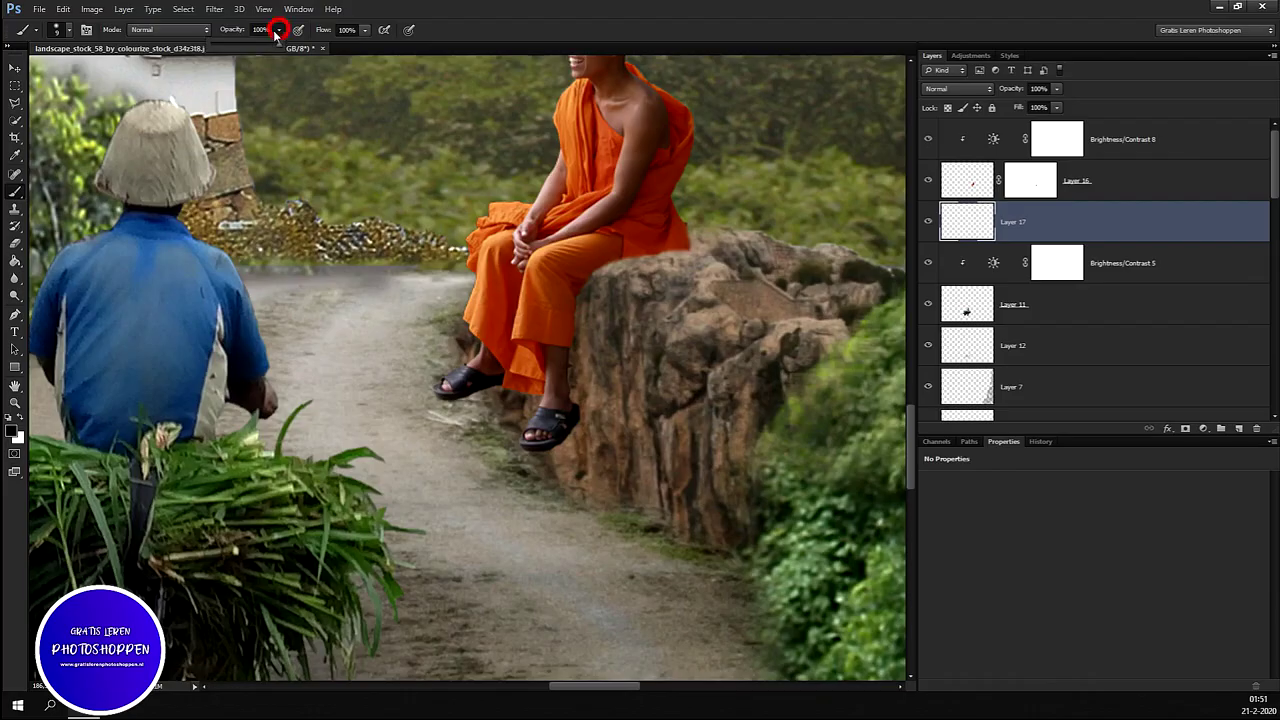
left_click(237, 46)
Step: Paint a soft shadow on the rock beside the monk's legs and knee
key("bracketright")
key("bracketright")
key("bracketright")
mouse_move(592, 300)
left_mouse_down()
mouse_move(575, 368)
mouse_move(531, 405)
mouse_move(542, 455)
left_mouse_up()
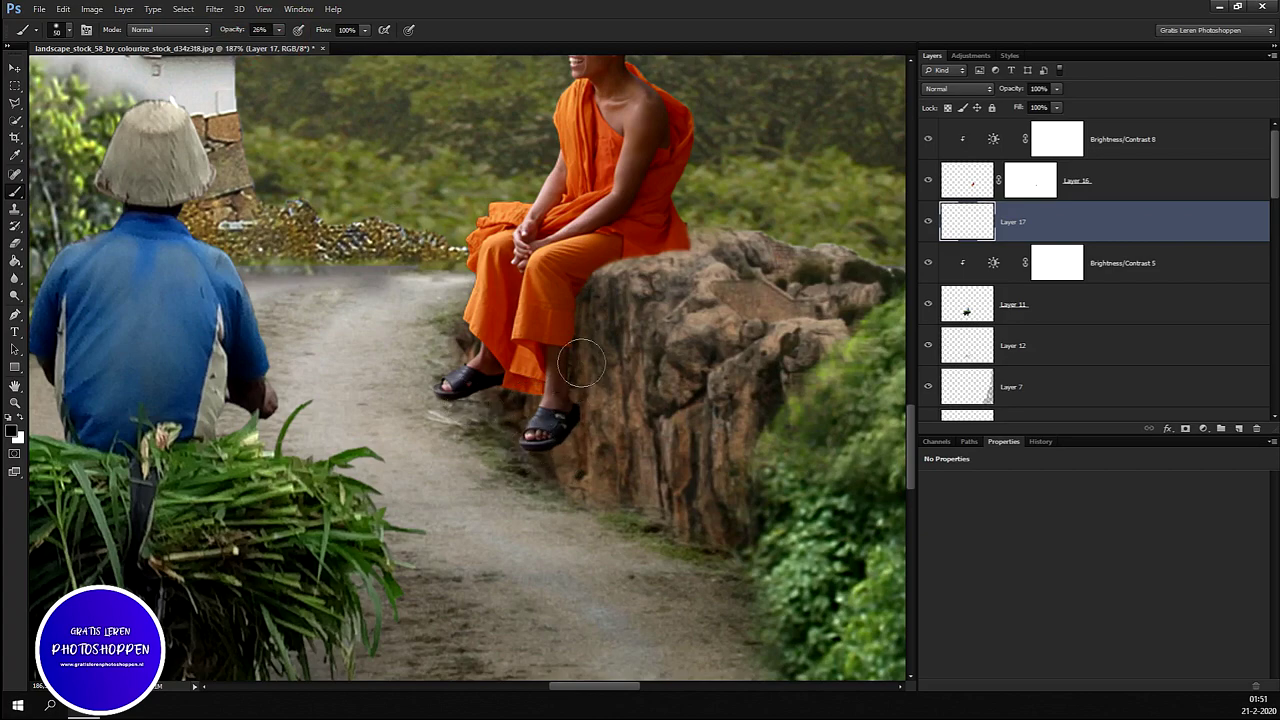
left_click_drag(583, 270, 535, 405)
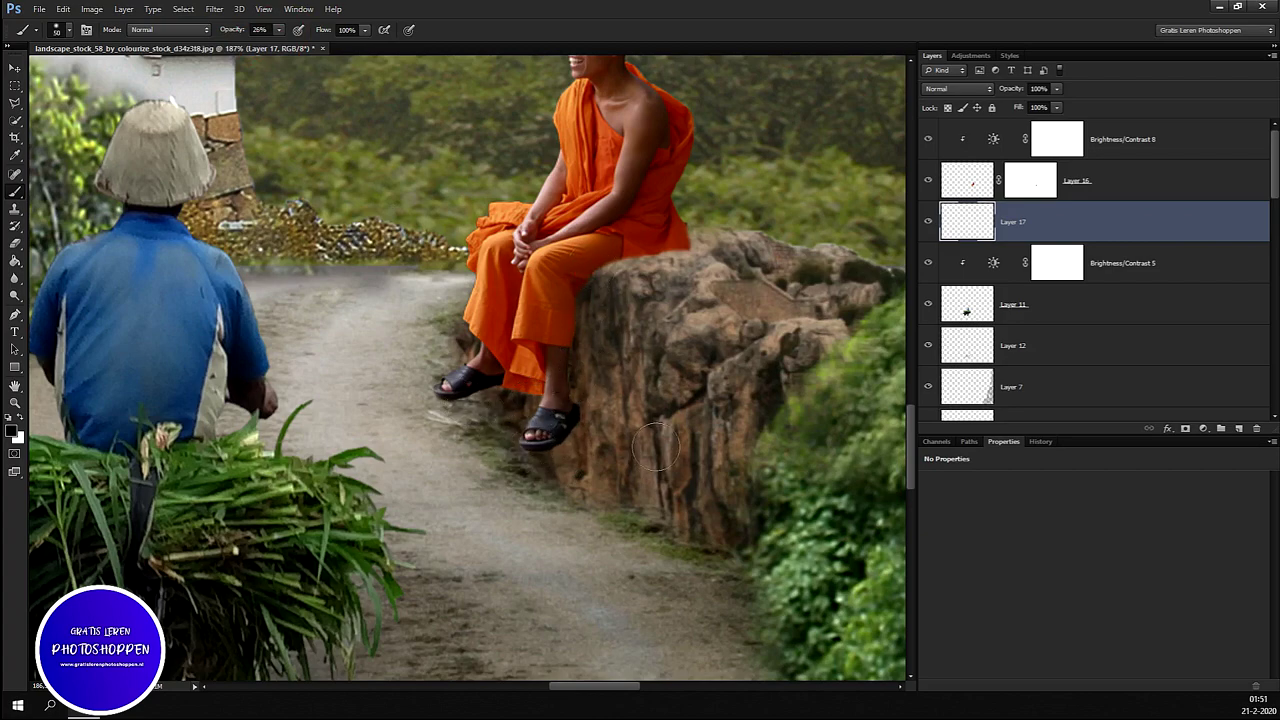
scroll(660, 430, "down", 3)
scroll(680, 440, "down", 3)
scroll(690, 444, "down", 3)
scroll(690, 444, "down", 1)
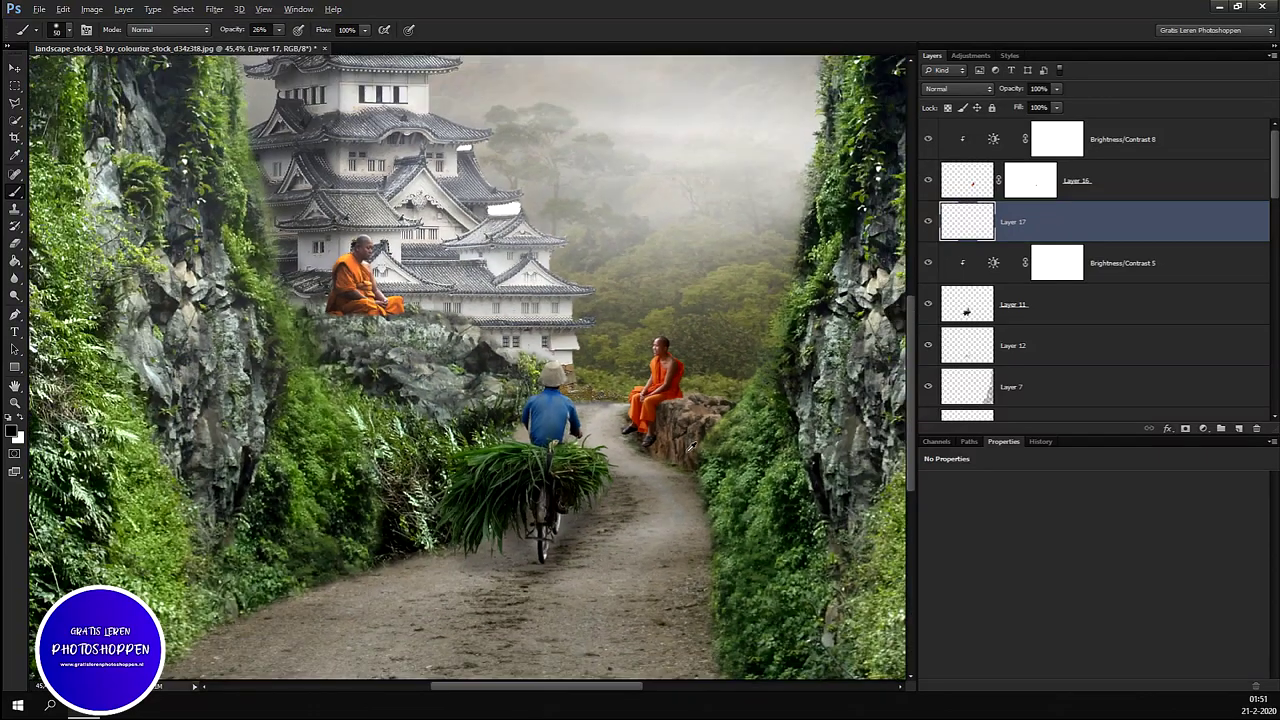
scroll(688, 452, "down", 1)
scroll(688, 458, "down", 1)
key("alt")
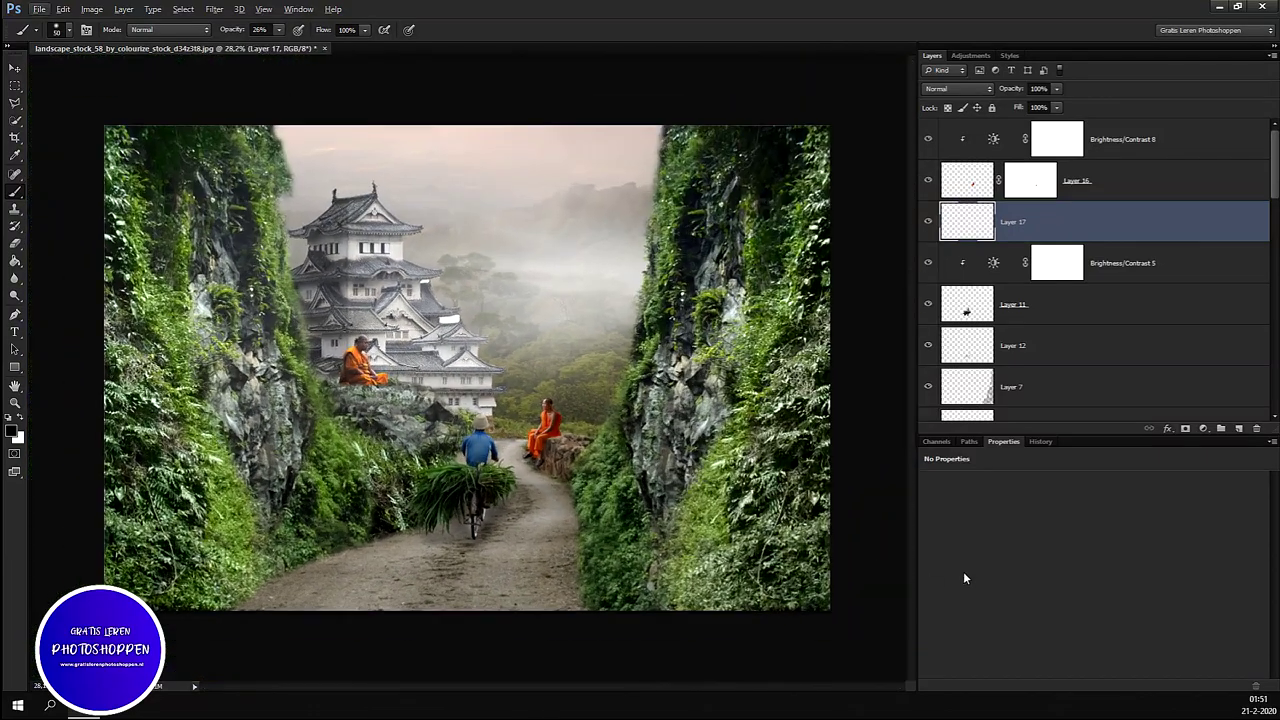
Step: Select the castle's Brightness/Contrast 3 adjustment layer
scroll(1098, 334, "down", 2)
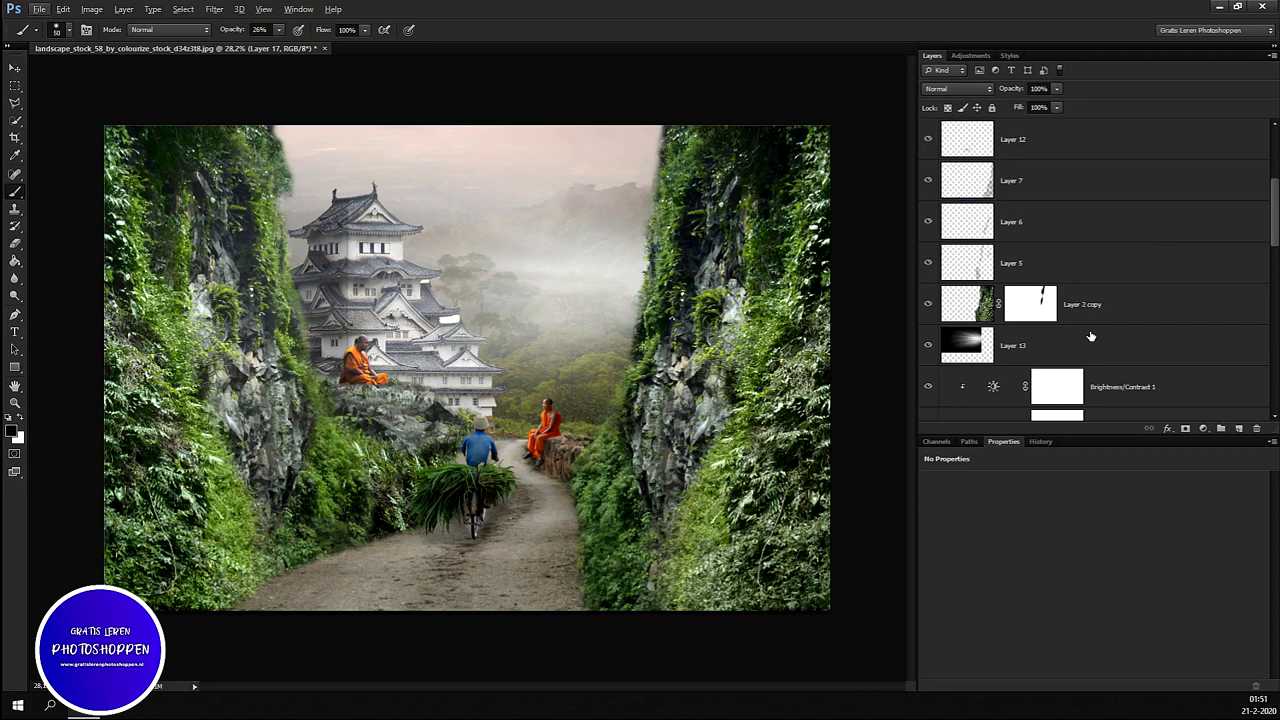
scroll(1098, 334, "down", 2)
scroll(1098, 332, "down", 2)
scroll(1097, 330, "down", 2)
scroll(1097, 330, "down", 3)
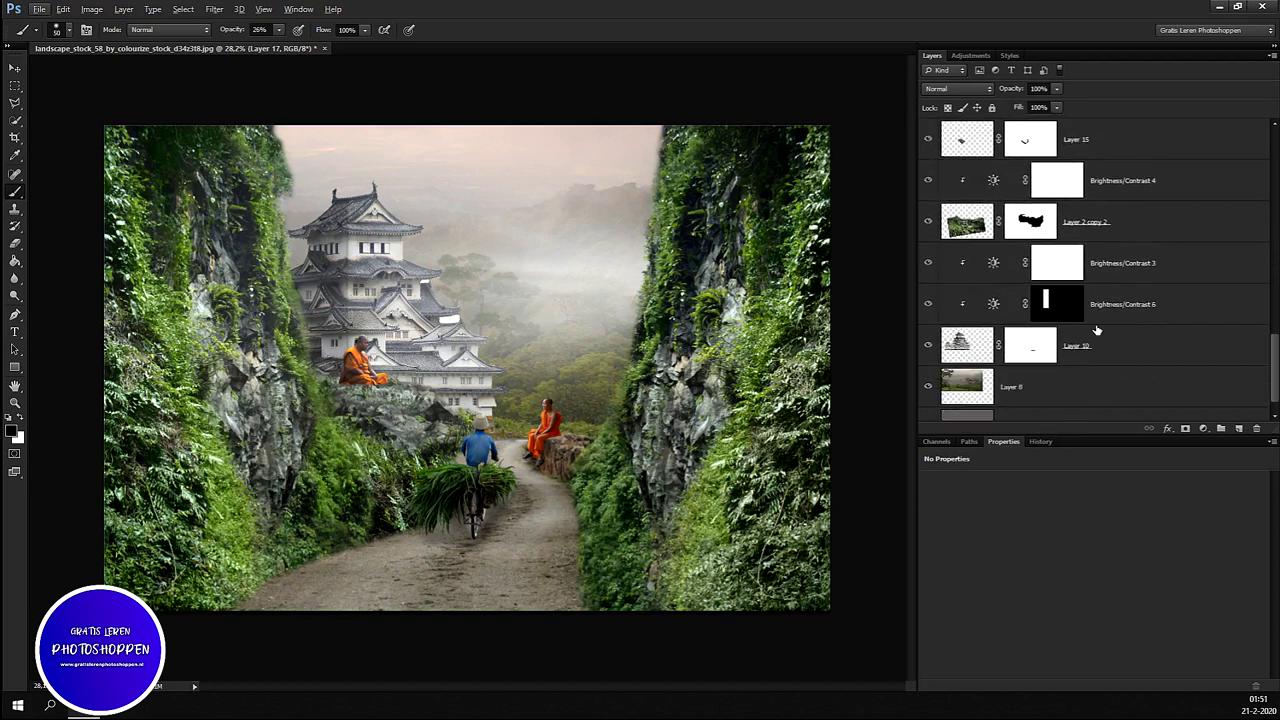
left_click(960, 348)
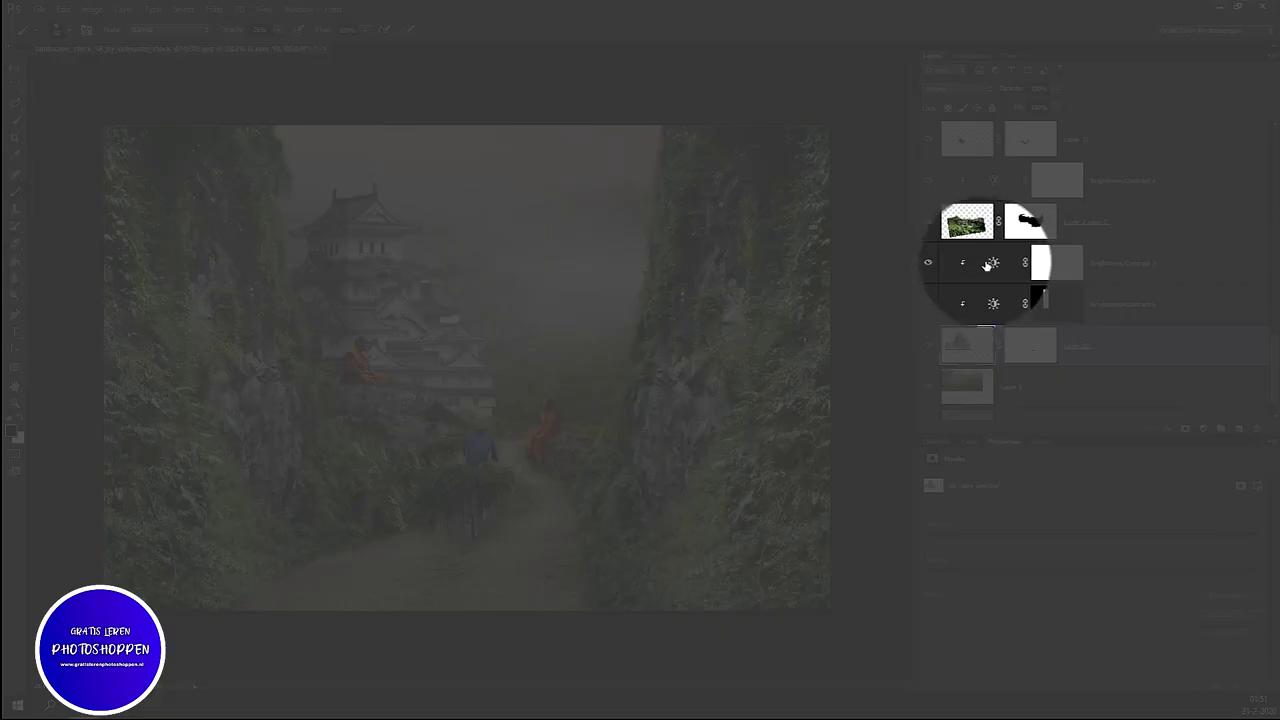
left_click(1057, 263)
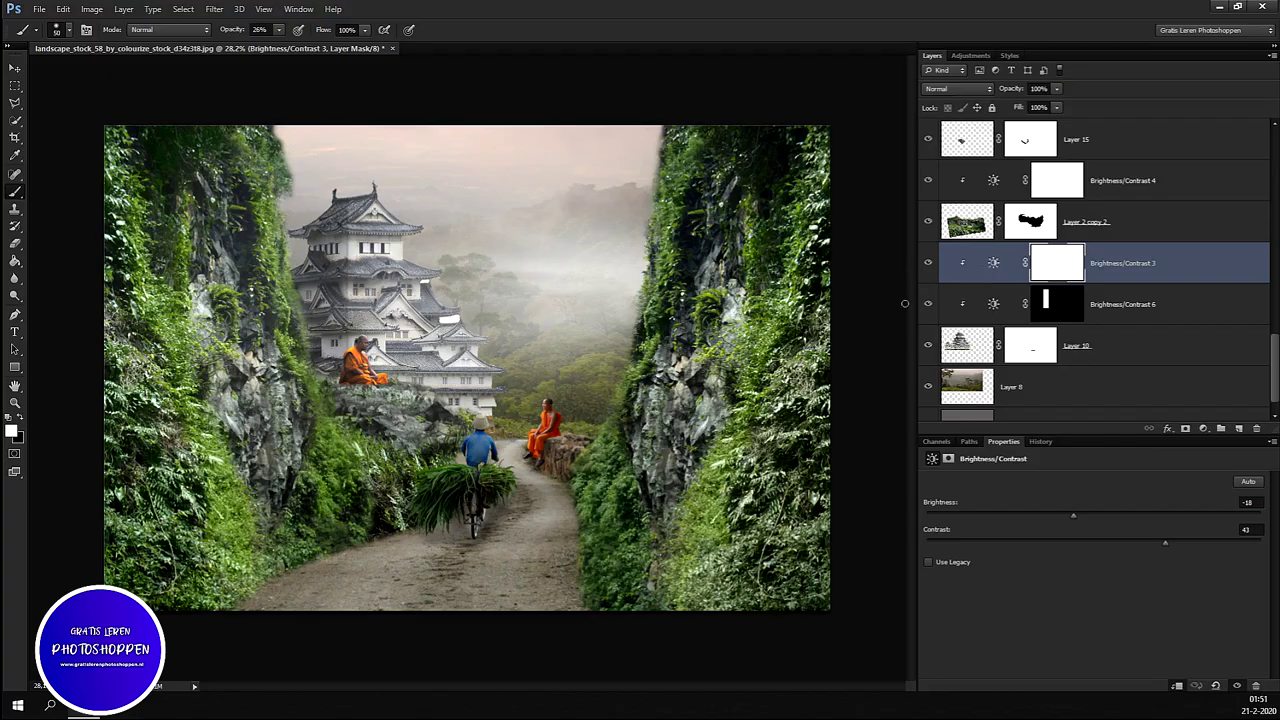
Step: Set the castle adjustment to brightness -62 and contrast 100, then fit the image on screen
left_click_drag(1074, 517, 1004, 539)
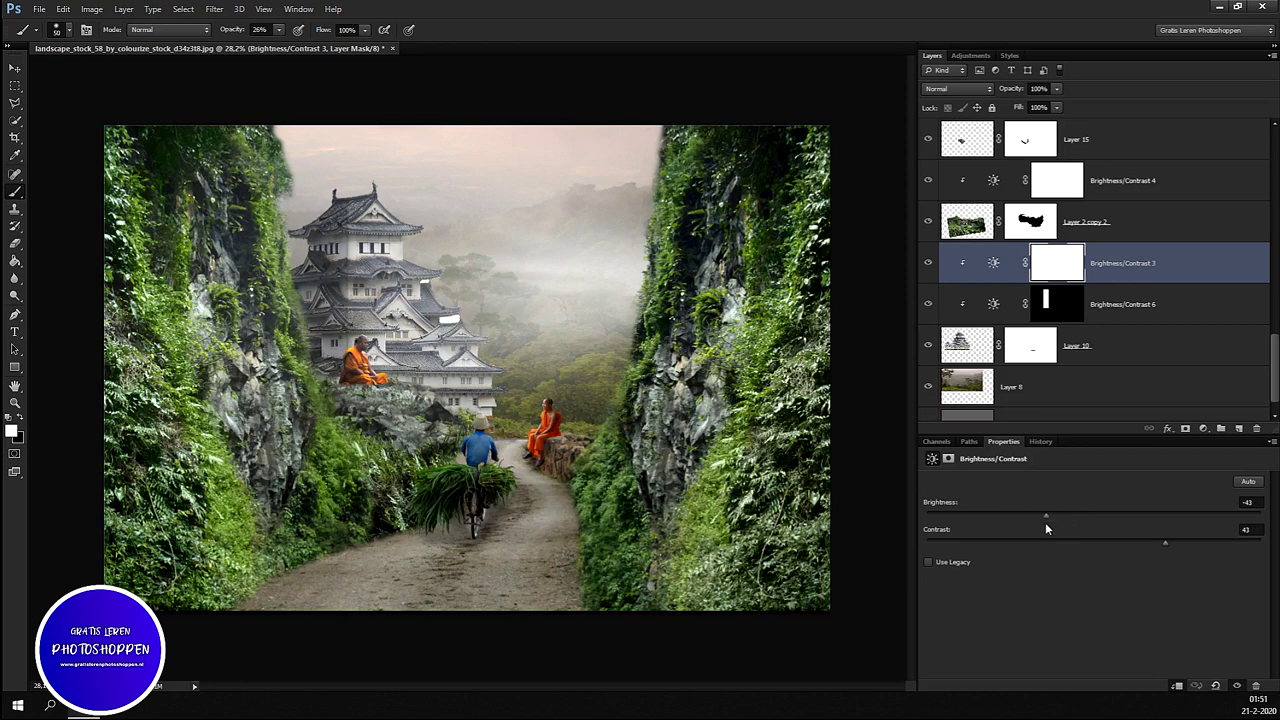
left_click_drag(1007, 538, 1011, 532)
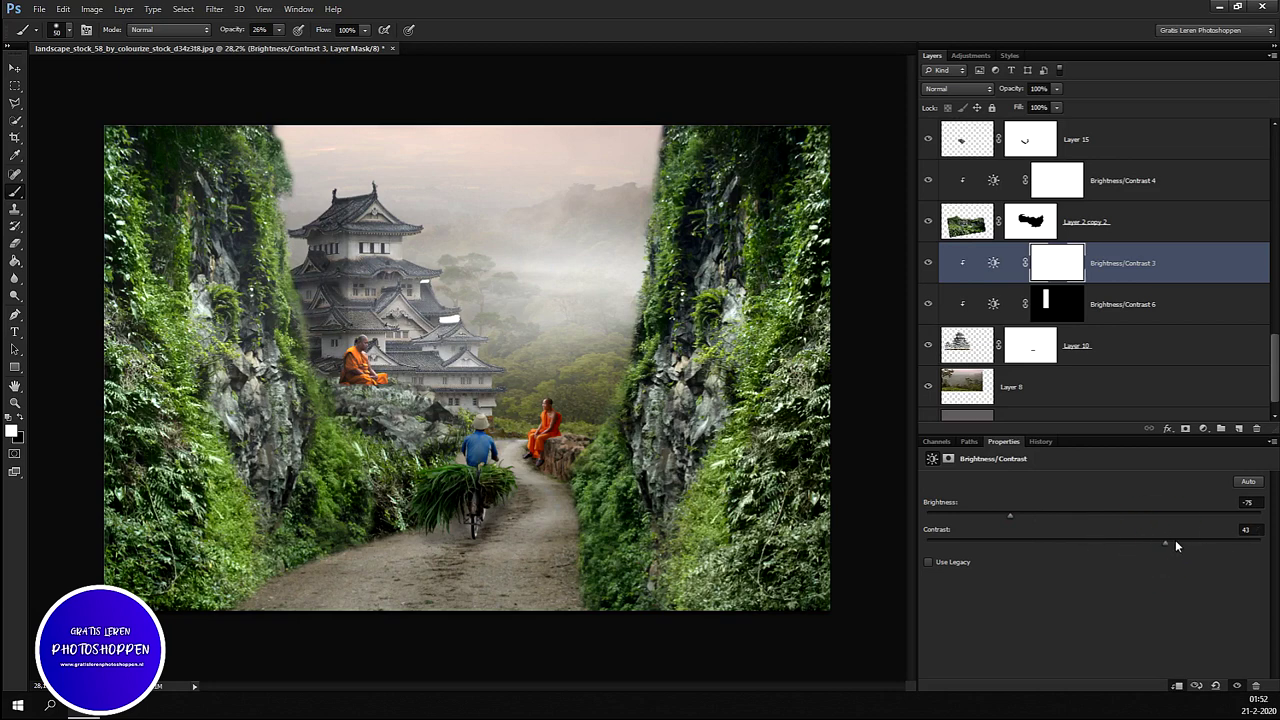
left_click_drag(1163, 545, 1249, 553)
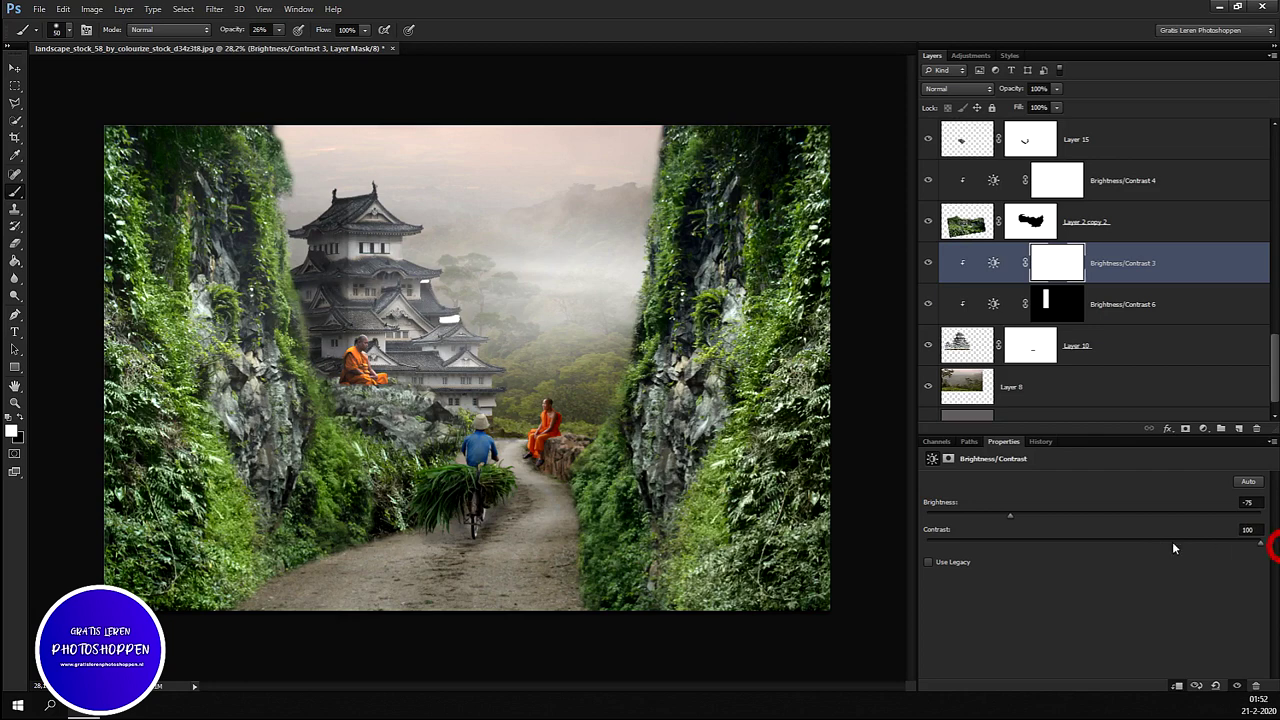
left_click_drag(1012, 518, 1013, 517)
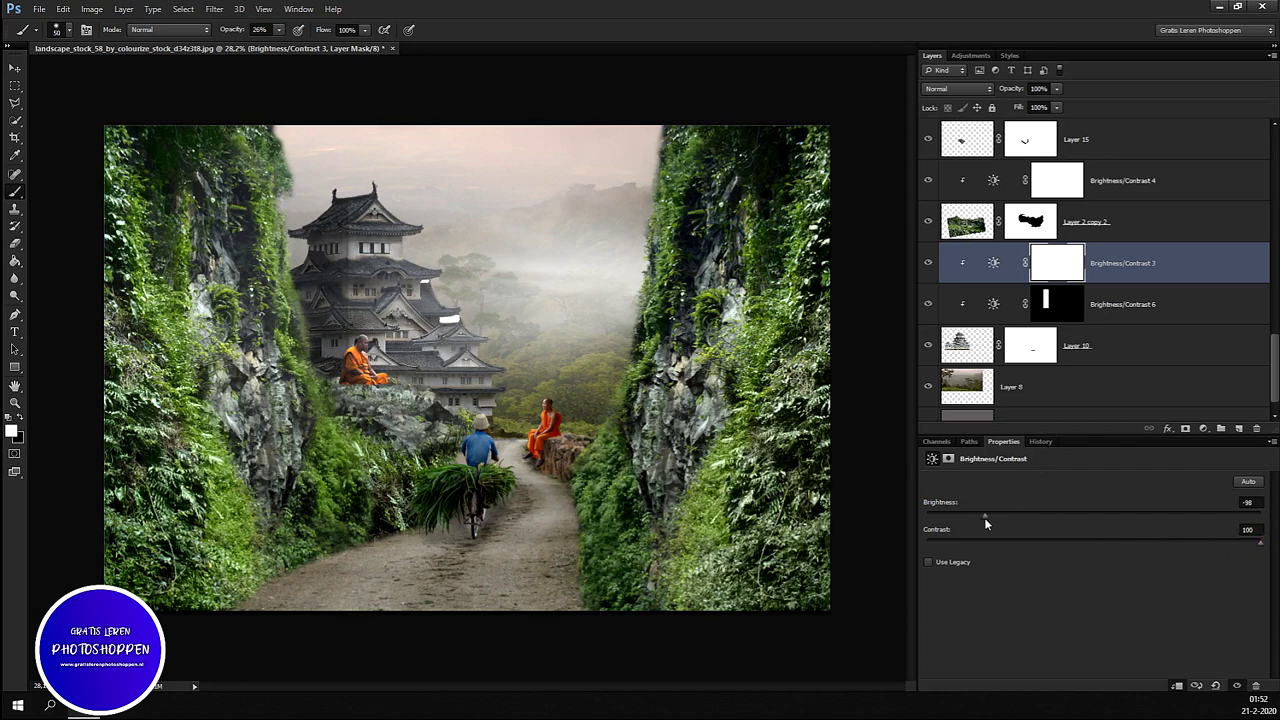
left_click(1023, 514)
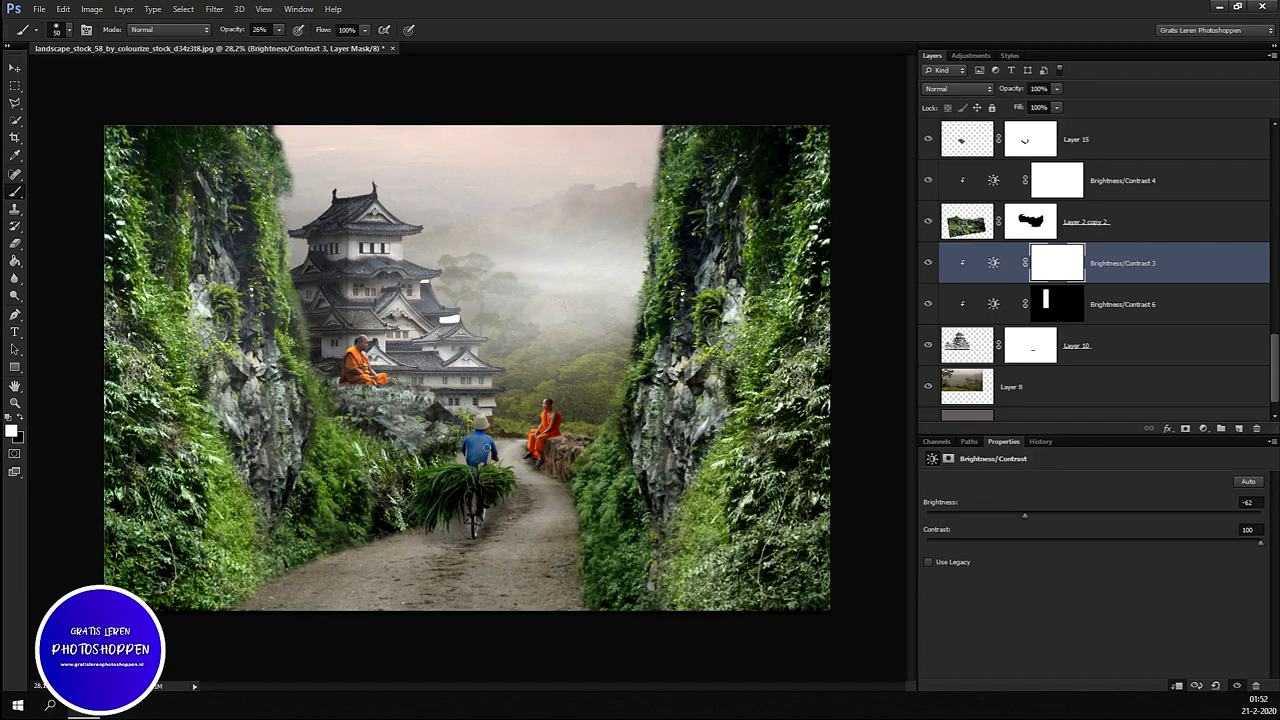
left_click(1173, 394)
key("ctrl+0")
scroll(1040, 360, "up", 2)
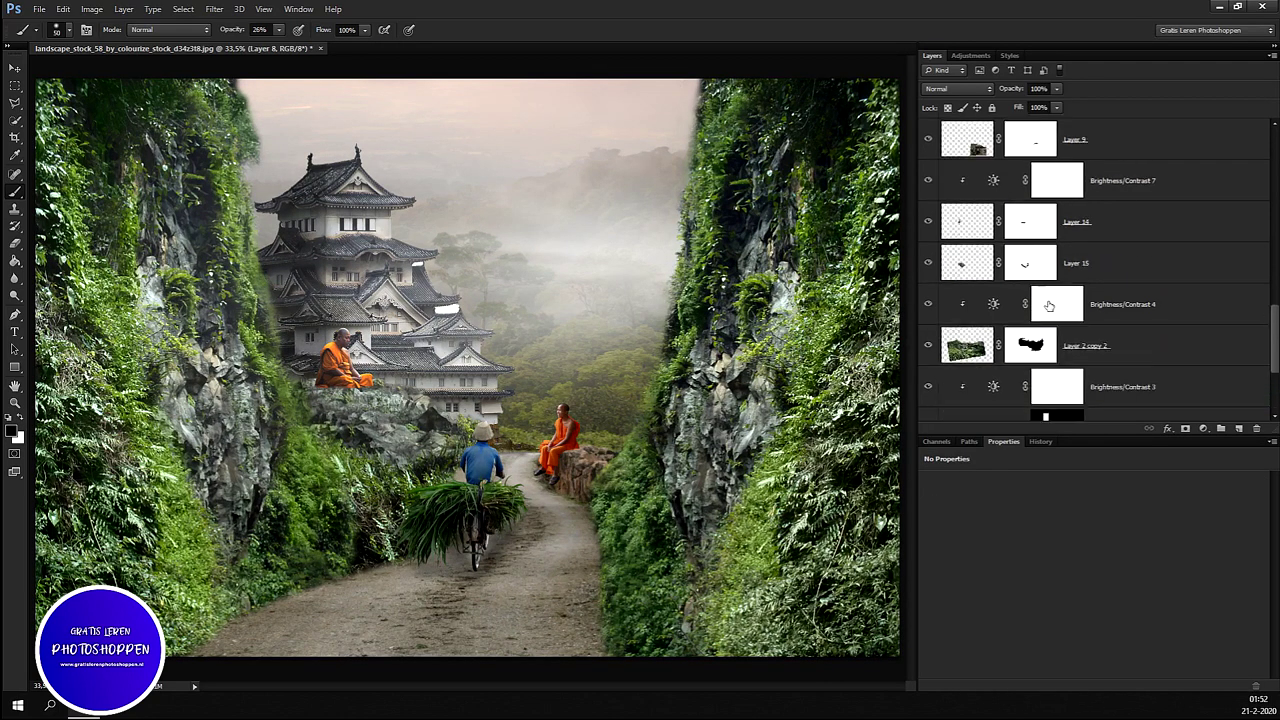
Step: Toggle Layer 2 copy's visibility to confirm it holds the right cliff, and select it
scroll(1055, 340, "up", 2)
scroll(1070, 320, "up", 2)
scroll(1085, 300, "up", 2)
scroll(1092, 291, "up", 2)
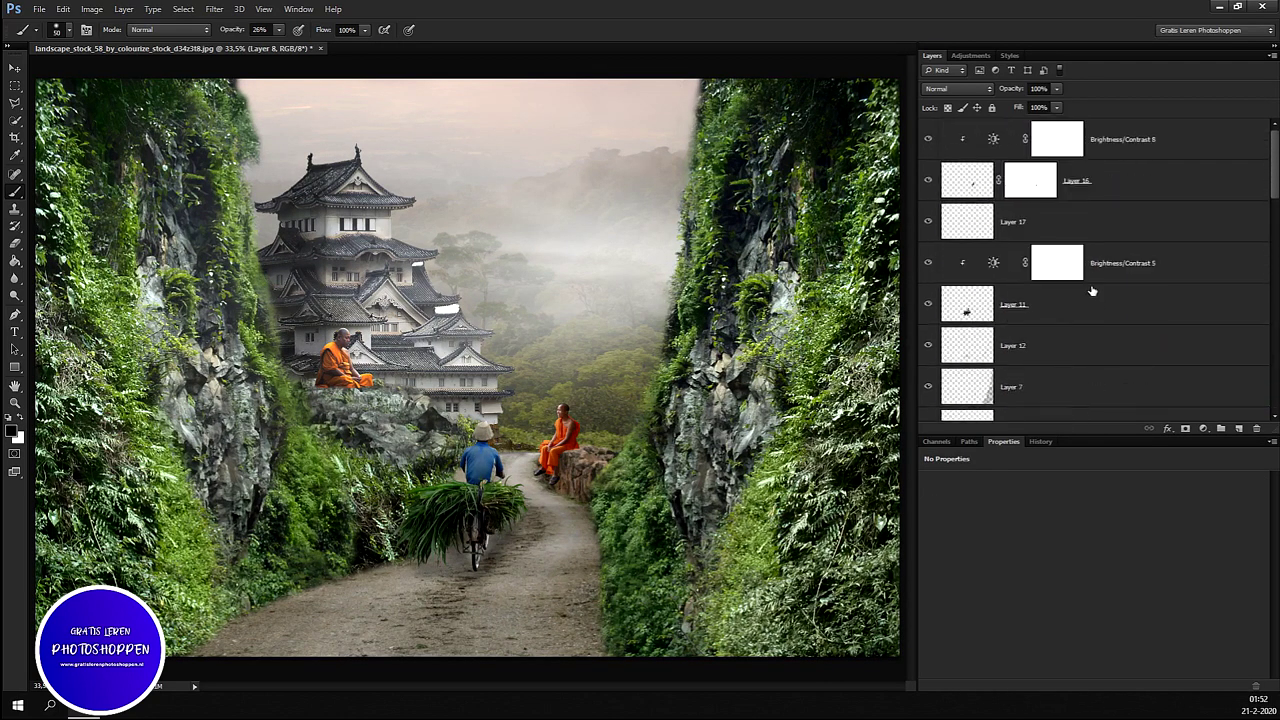
scroll(1092, 291, "down", 4)
scroll(1092, 293, "down", 3)
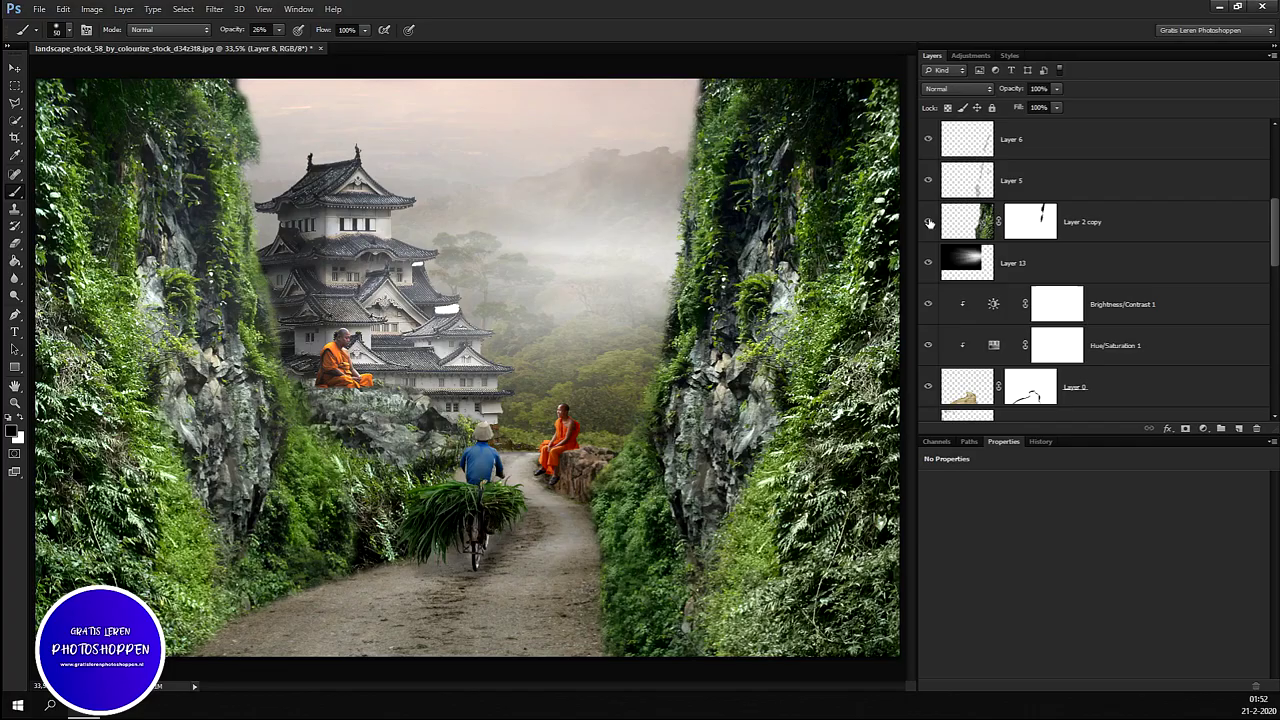
left_click(927, 224)
left_click(927, 224)
left_click(977, 228)
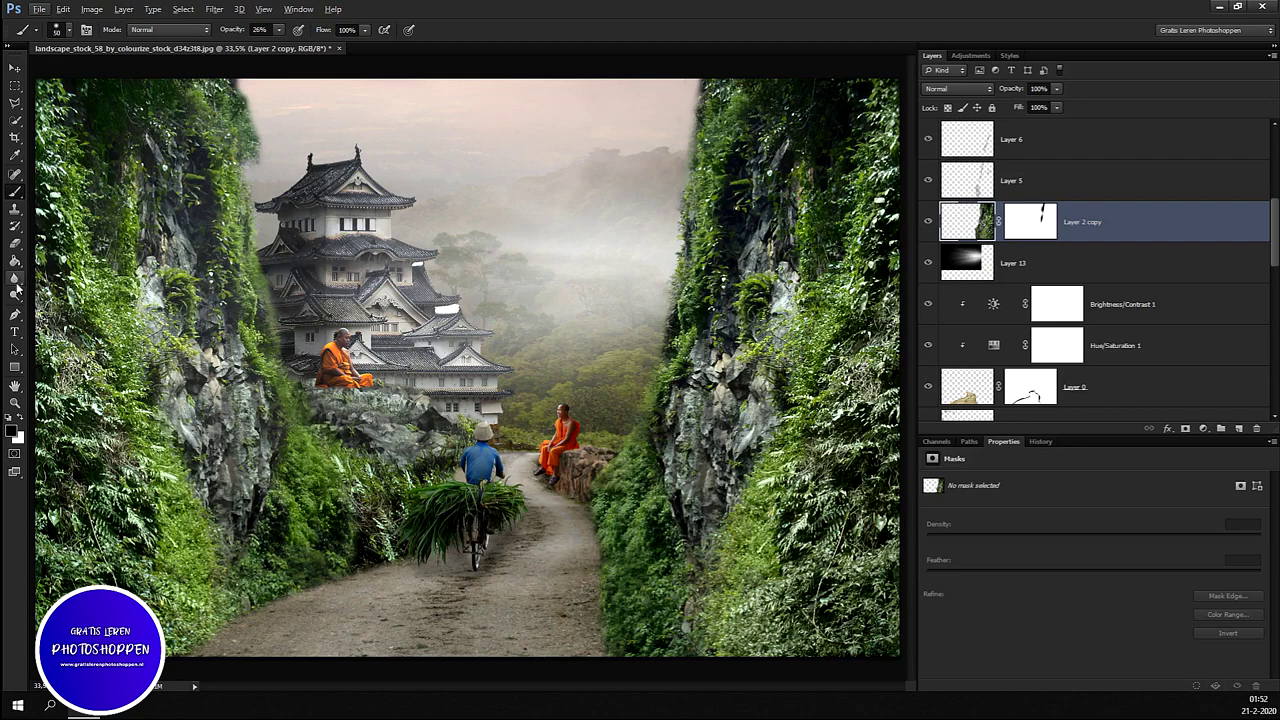
left_click(14, 210)
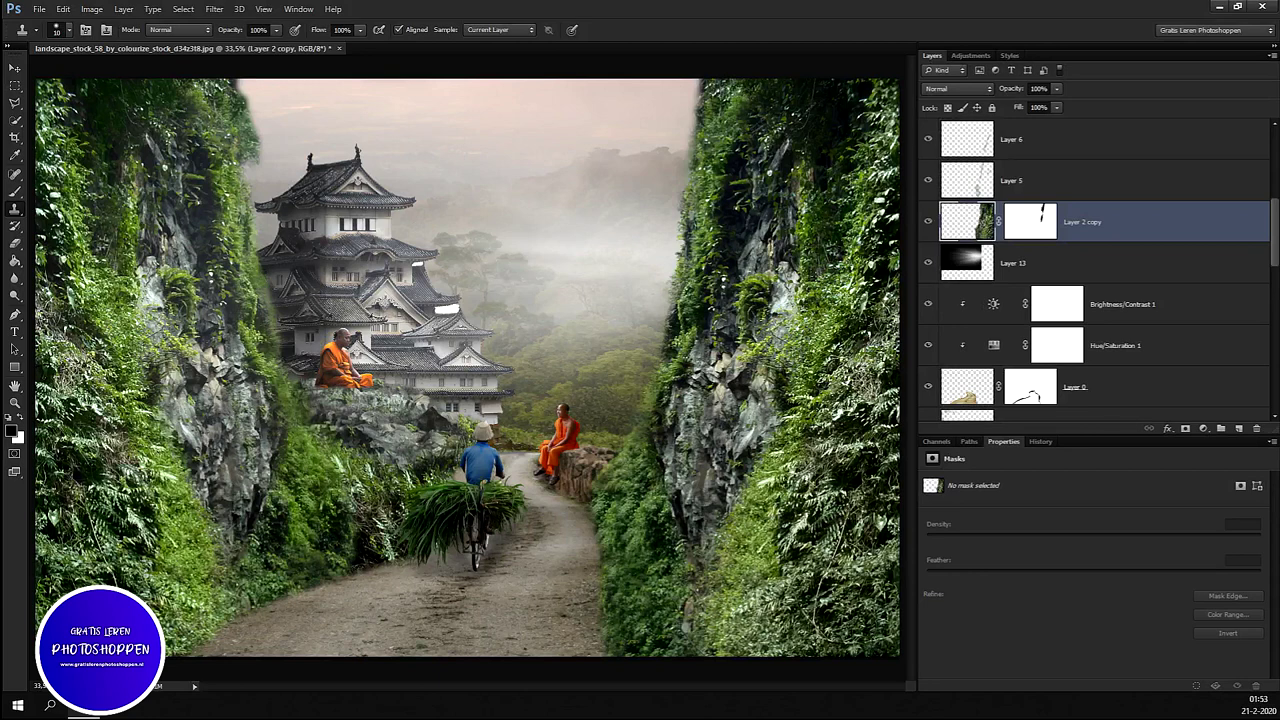
Step: Set the Clone Stamp to size 250, sample foliage, and clone it onto the right cliff
key("bracketright")
key("bracketright")
key("bracketright")
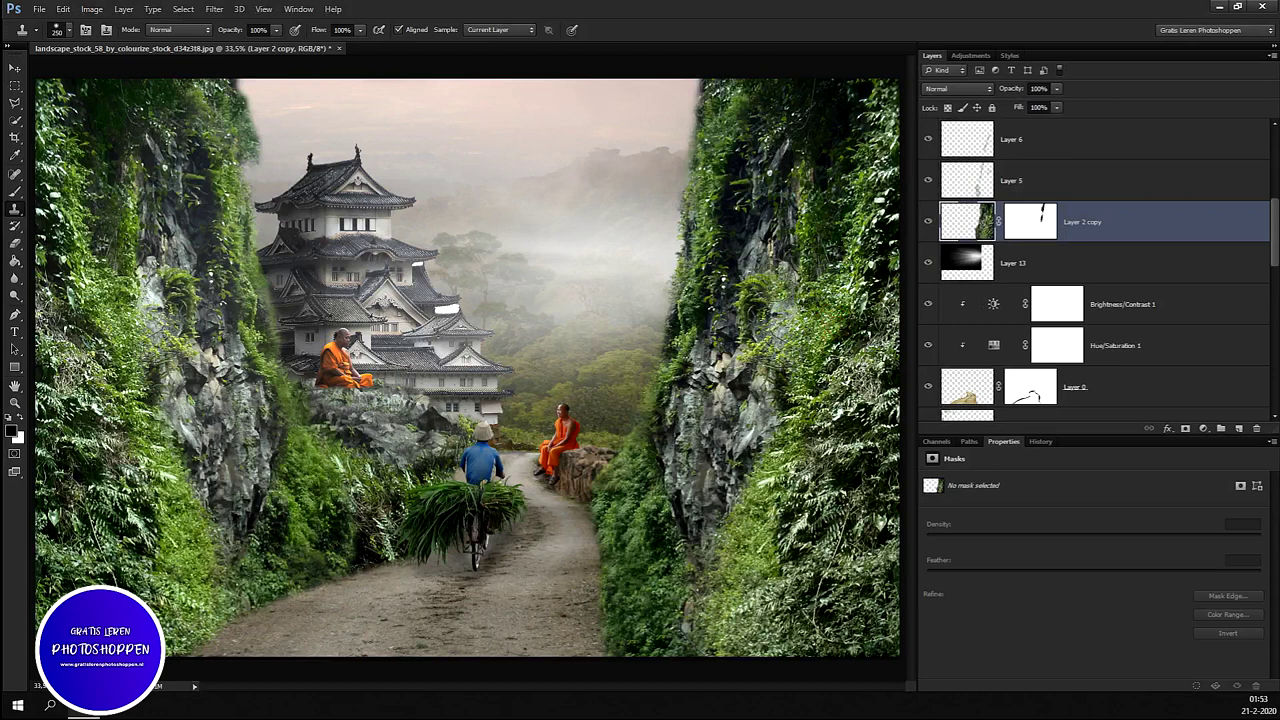
left_click(746, 270, "alt")
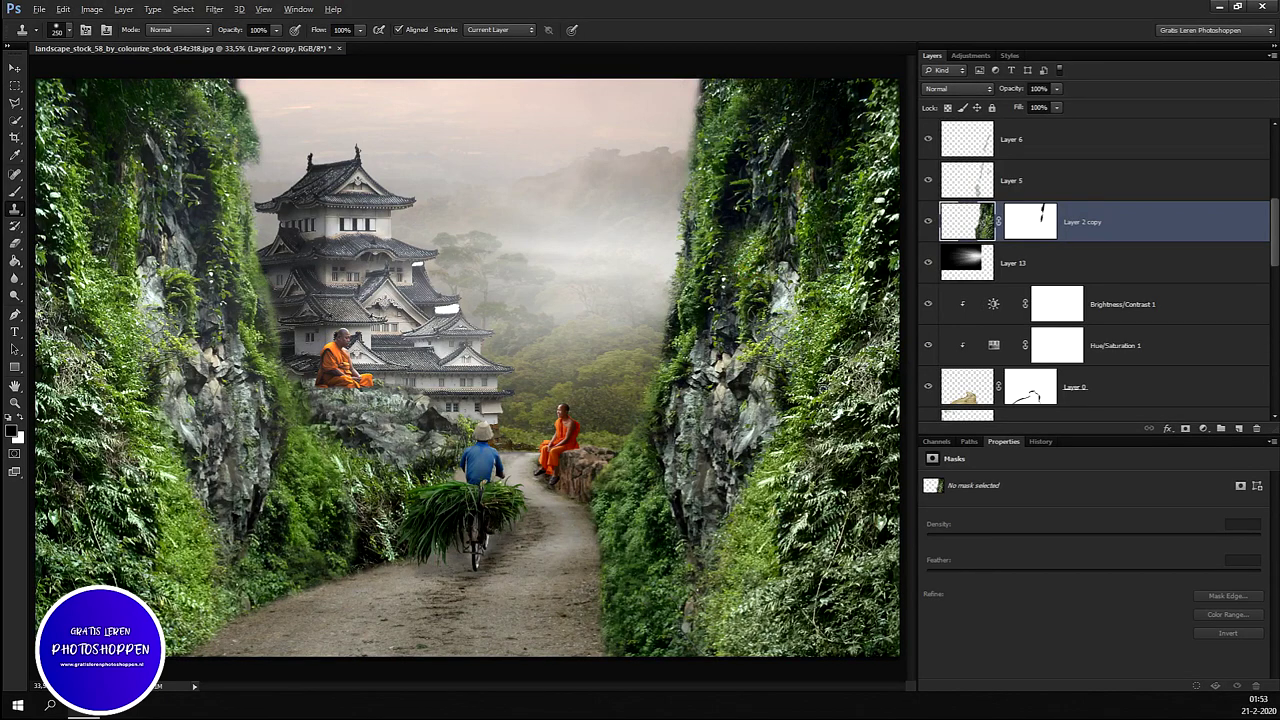
left_click(780, 323, "alt")
scroll(870, 411, "down", 1, "alt")
left_click(812, 328, "alt")
left_click_drag(758, 200, 760, 268)
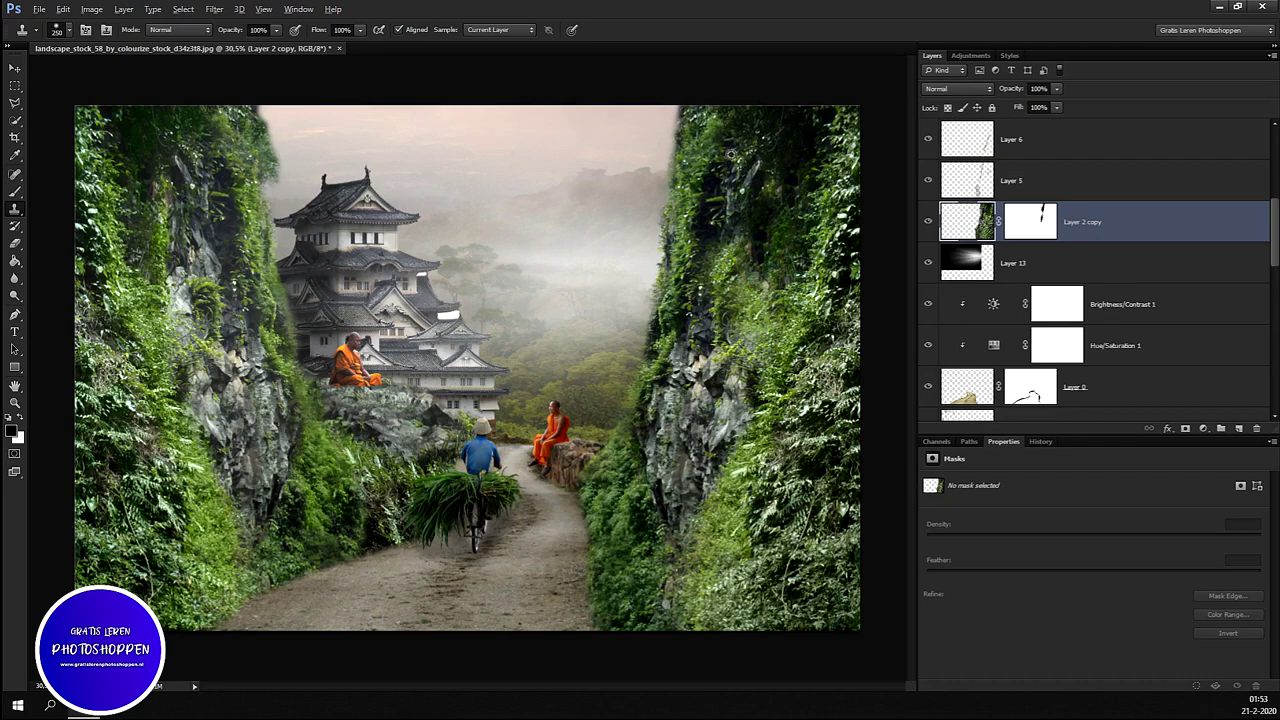
Step: Clone foliage from new sources until the dark rock patch is covered
left_click(716, 183, "alt")
left_click_drag(723, 236, 765, 310)
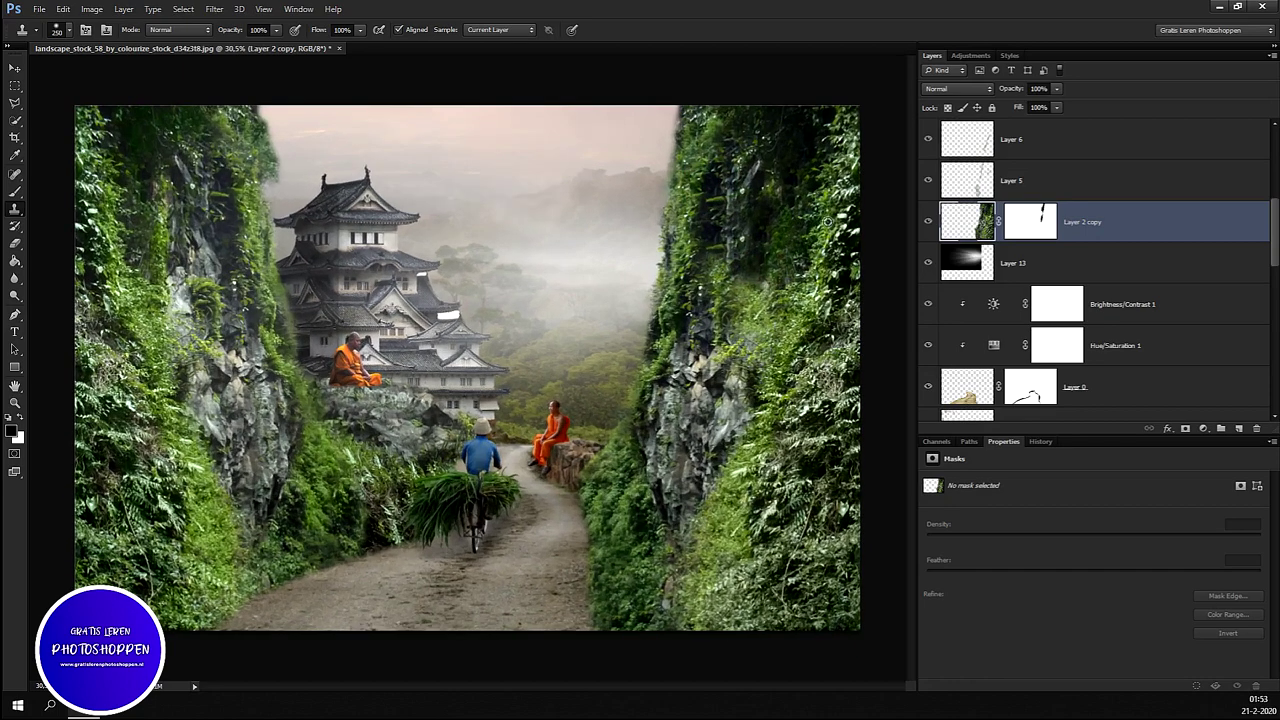
left_click(828, 220, "alt")
left_click_drag(744, 243, 740, 225)
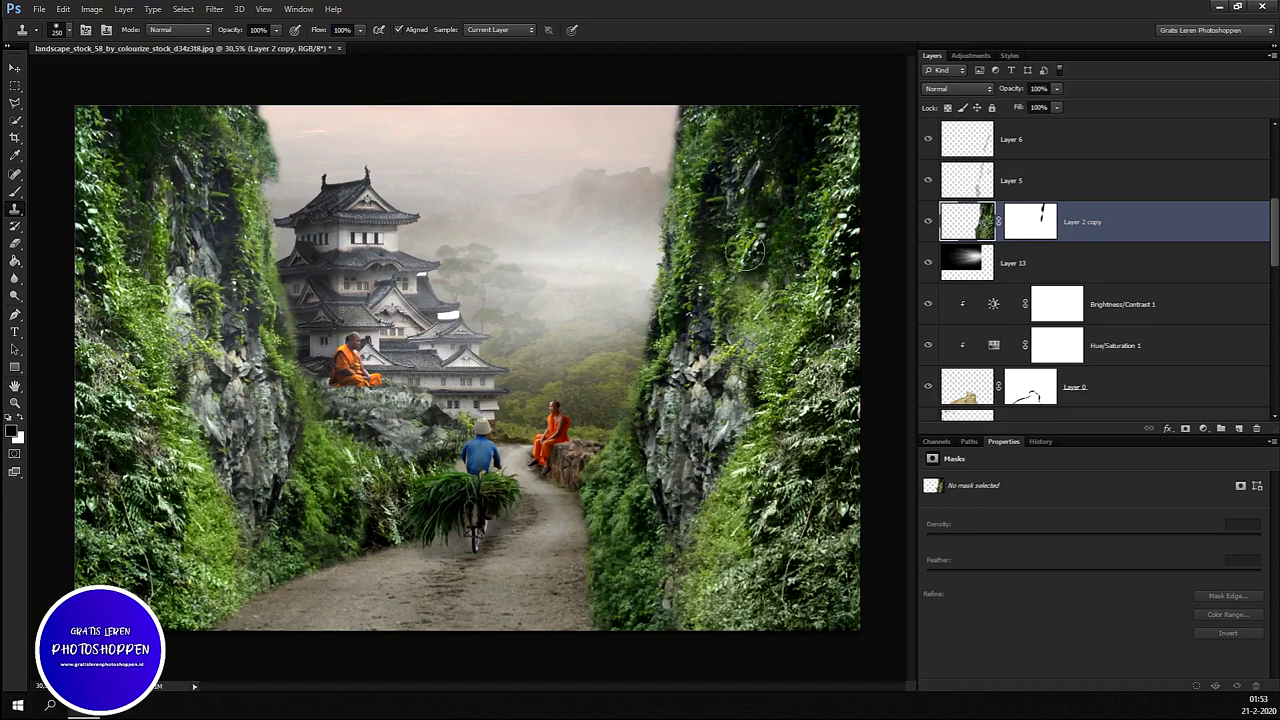
scroll(866, 349, "down", 1)
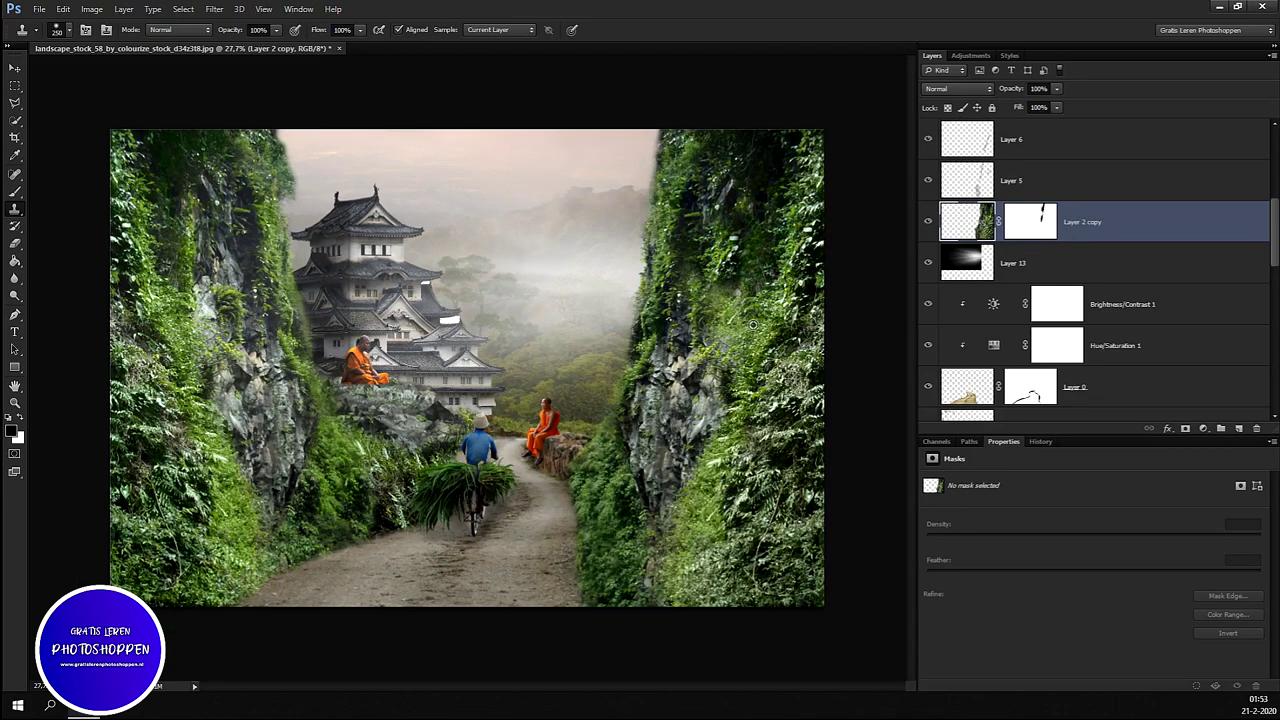
scroll(833, 470, "down", 2)
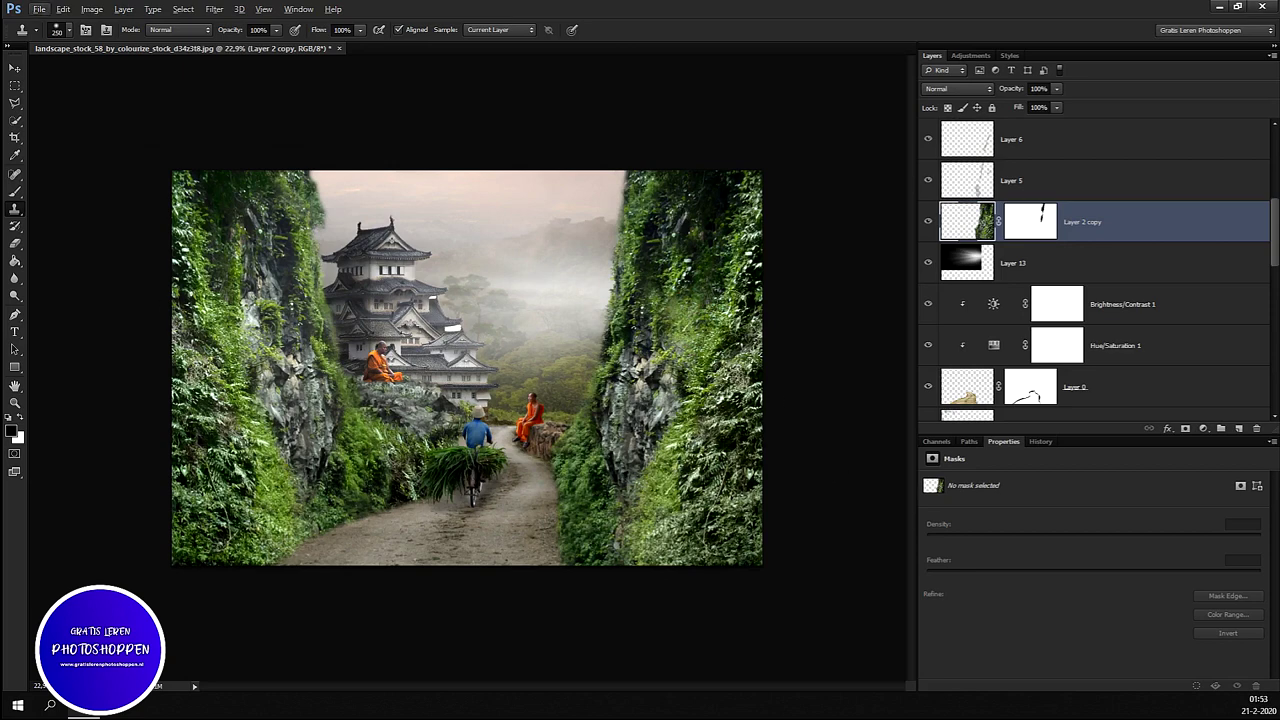
scroll(837, 480, "up", 2)
scroll(896, 509, "up", 1)
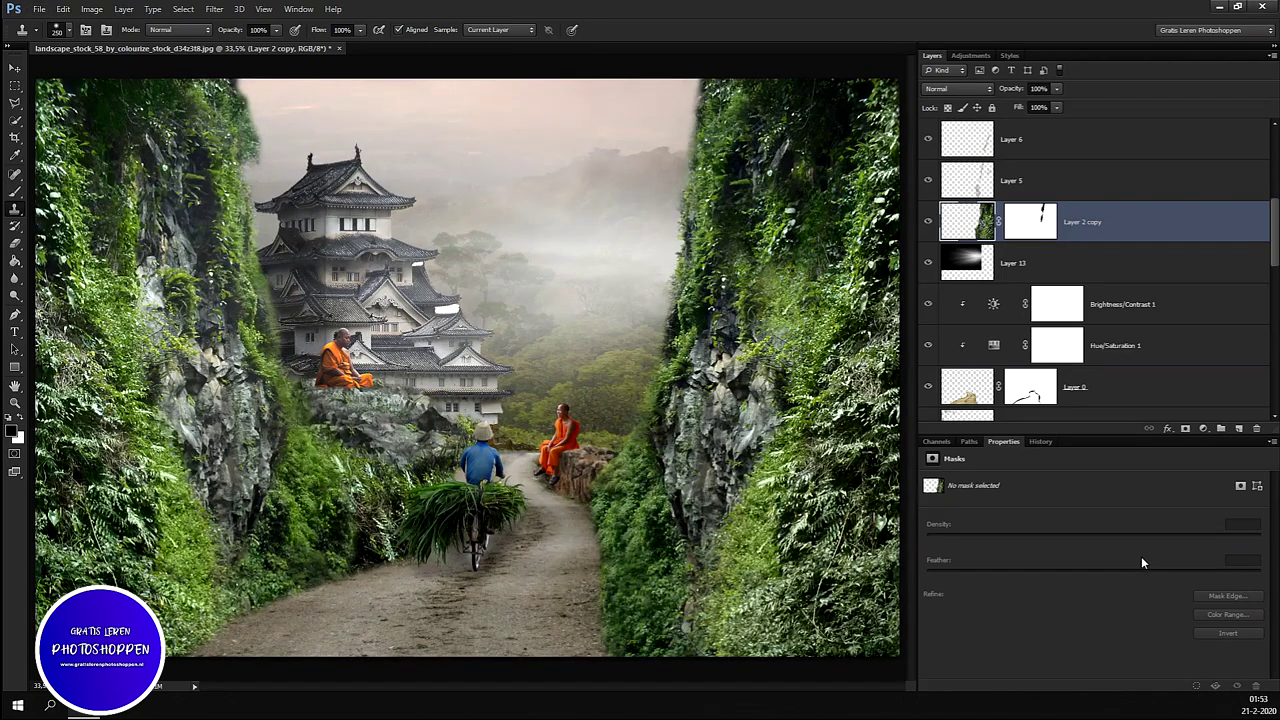